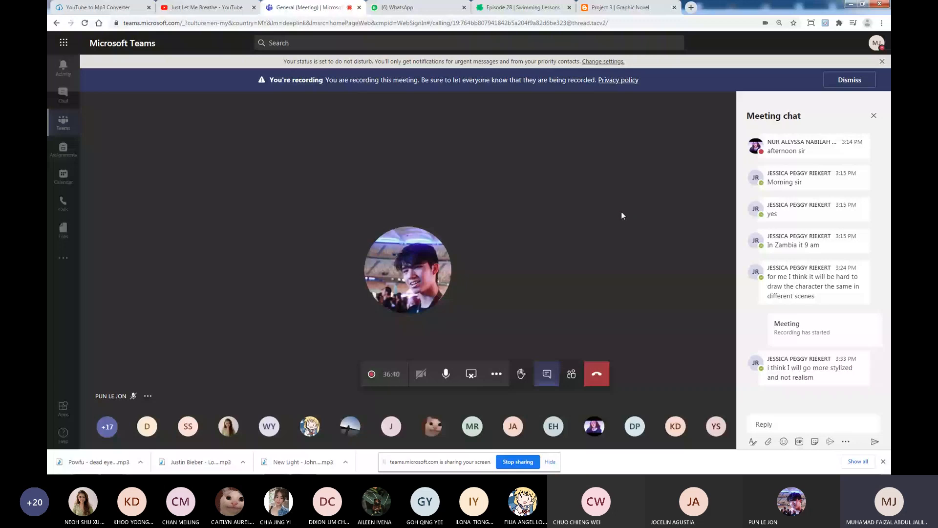
Switch to the Webtoon page and look through Episode 28 of Swimming Lessons for a Mermaid, examining its comic panels, and return to the Teams meeting.
mouse_move(840, 377)
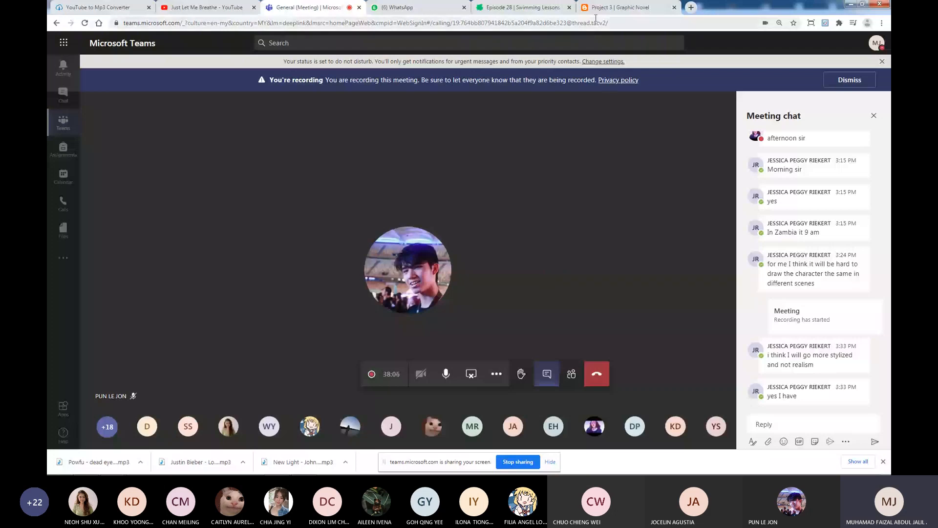
click(562, 8)
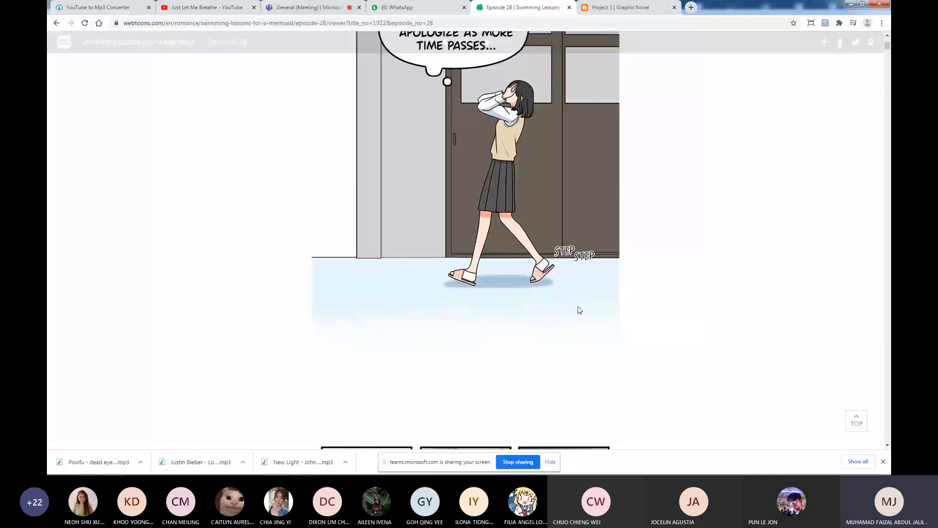
scroll(578, 310, down, 5)
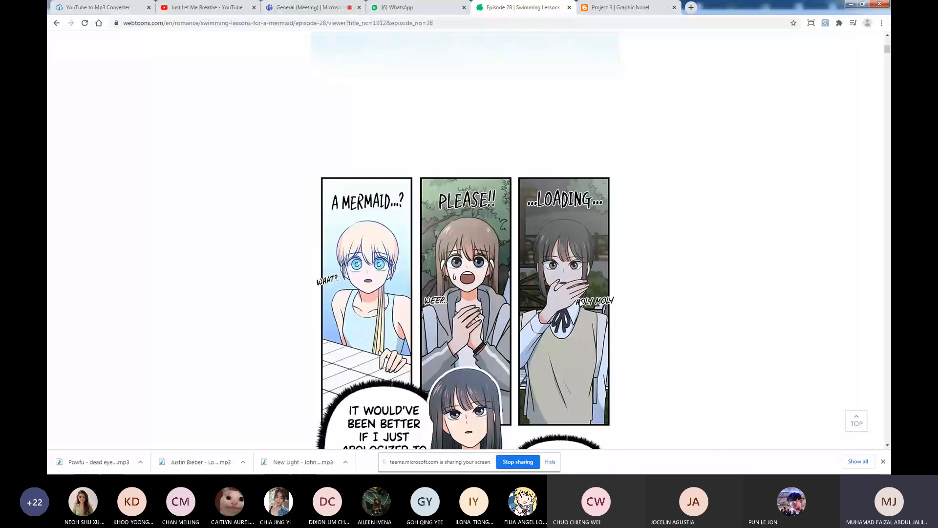
scroll(584, 295, down, 10)
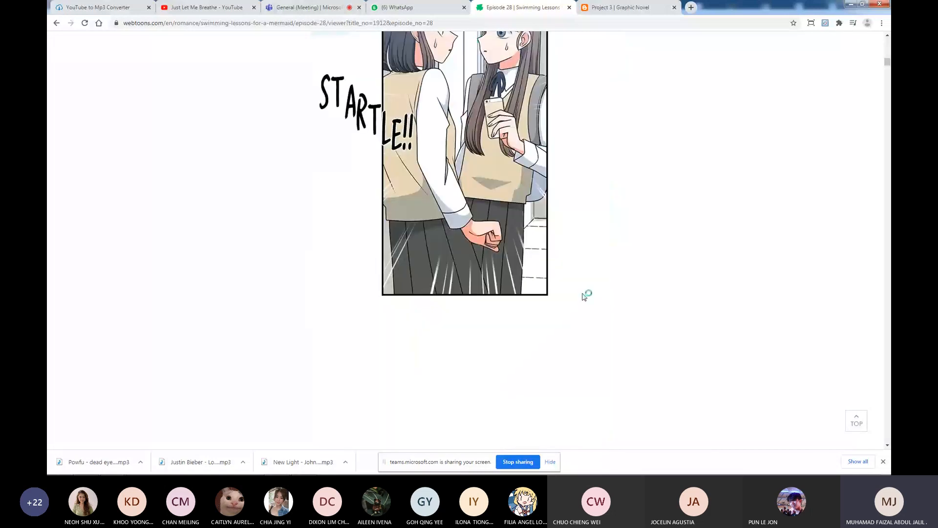
scroll(586, 296, down, 5)
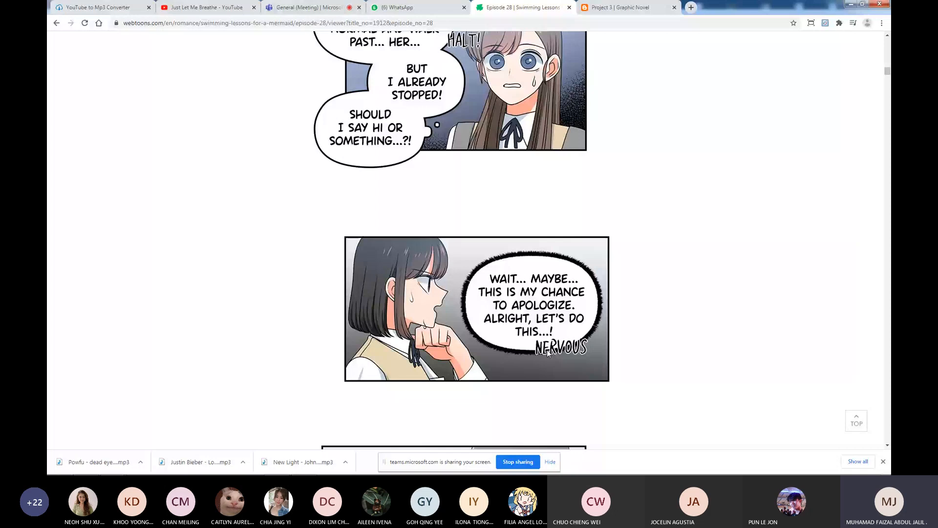
scroll(418, 201, down, 3)
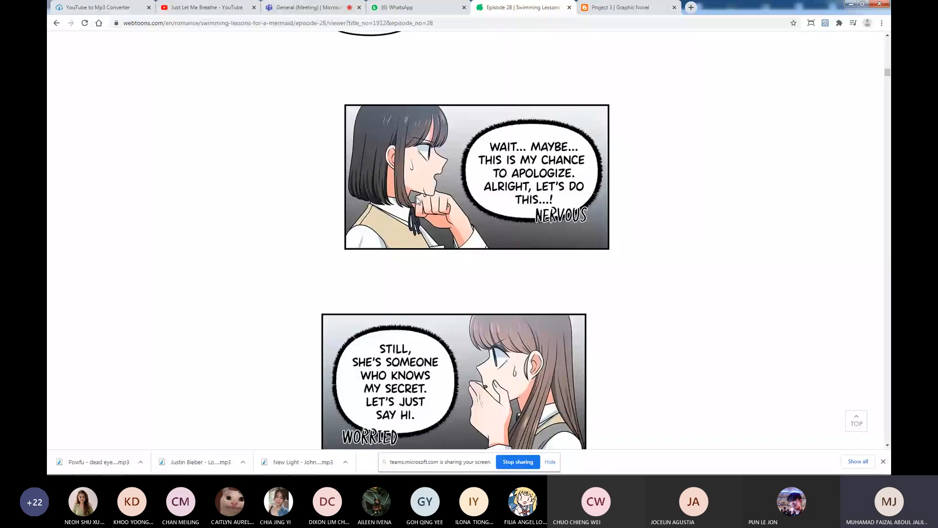
scroll(516, 293, down, 10)
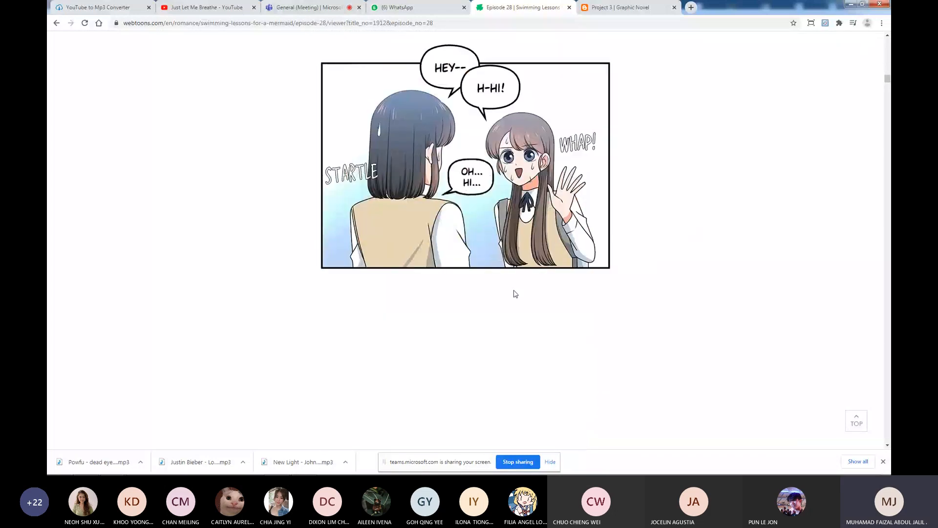
scroll(514, 292, down, 8)
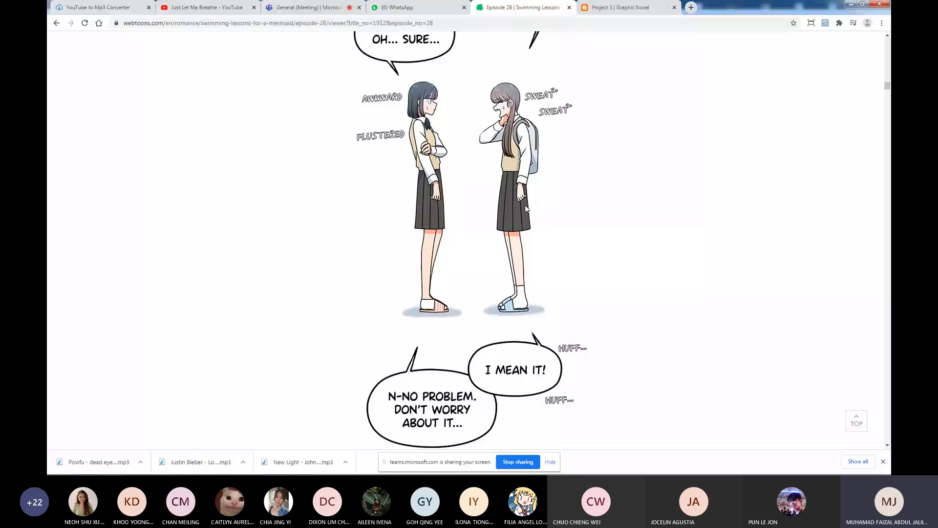
scroll(525, 205, down, 10)
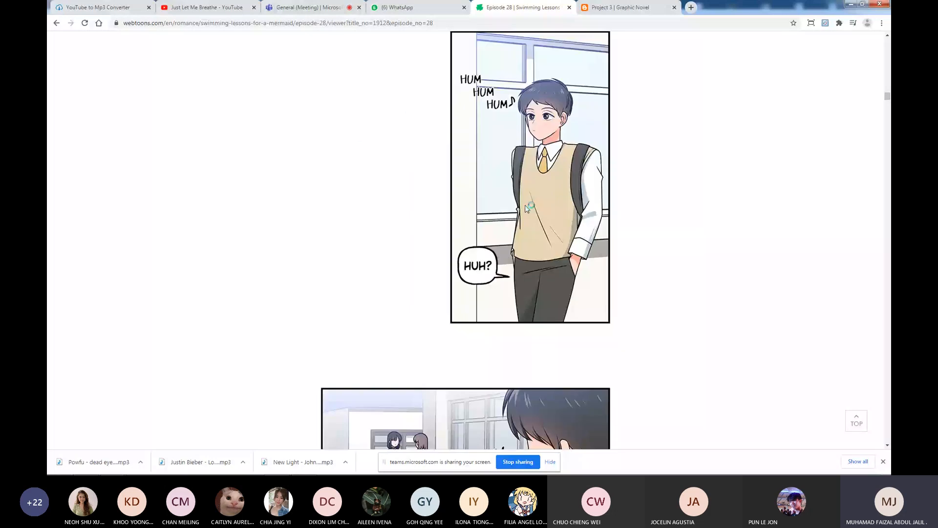
scroll(525, 205, down, 10)
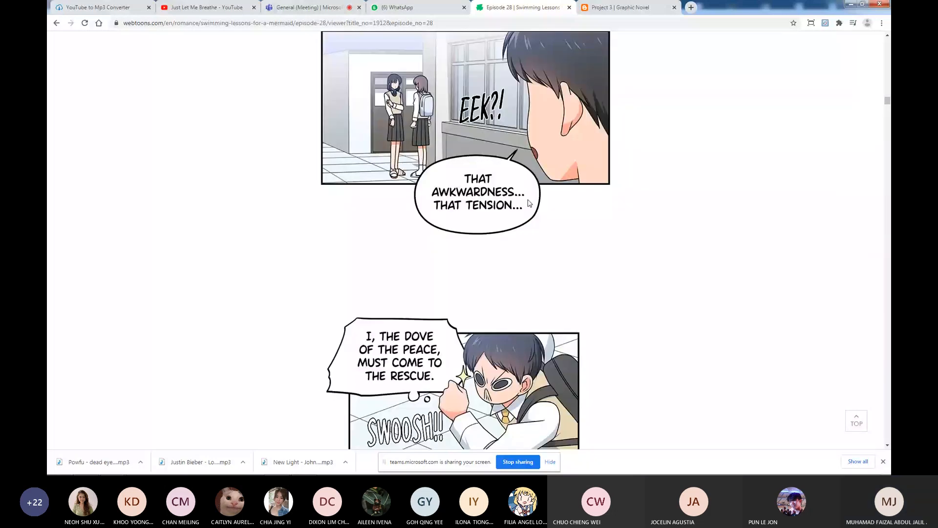
scroll(529, 210, down, 10)
scroll(529, 224, down, 7)
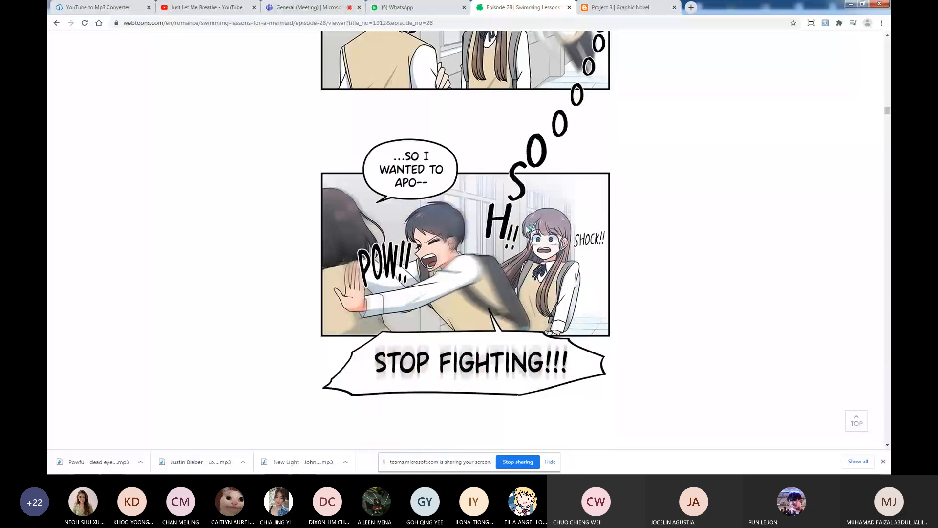
scroll(529, 226, down, 10)
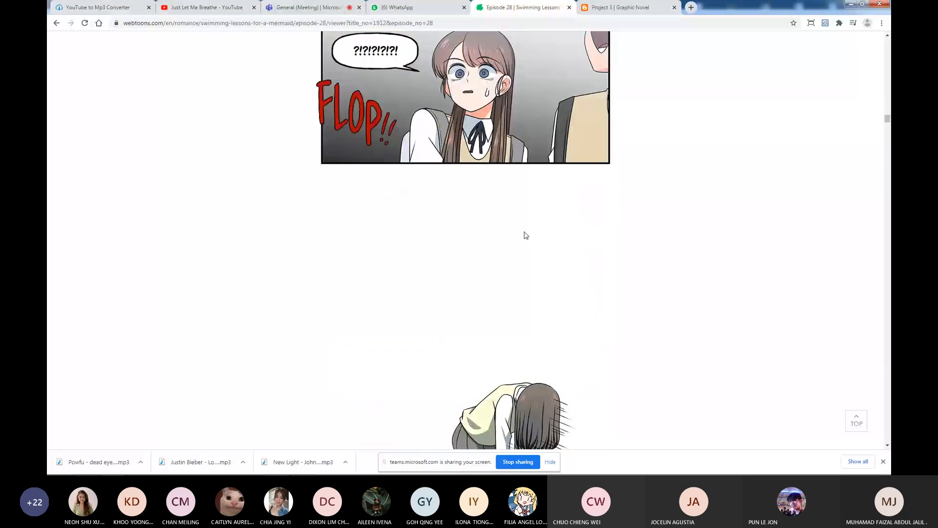
scroll(526, 235, down, 10)
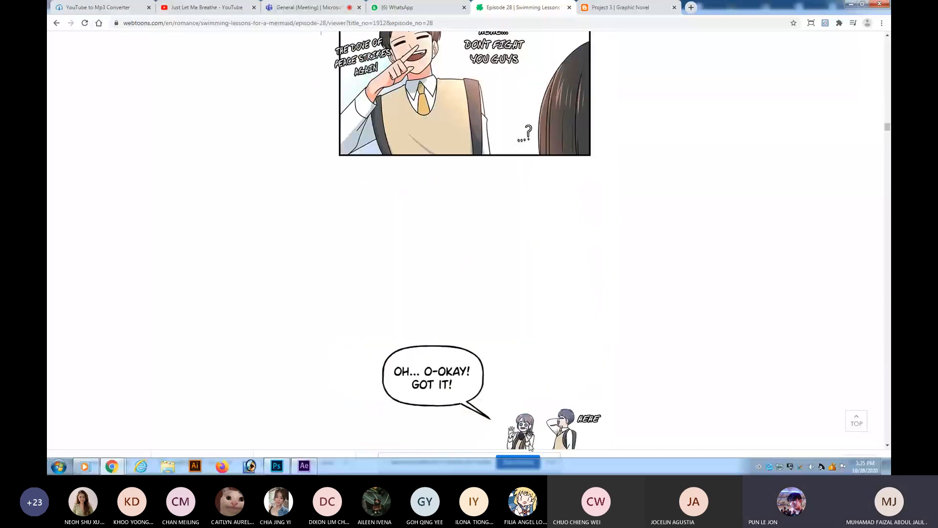
scroll(637, 332, down, 6)
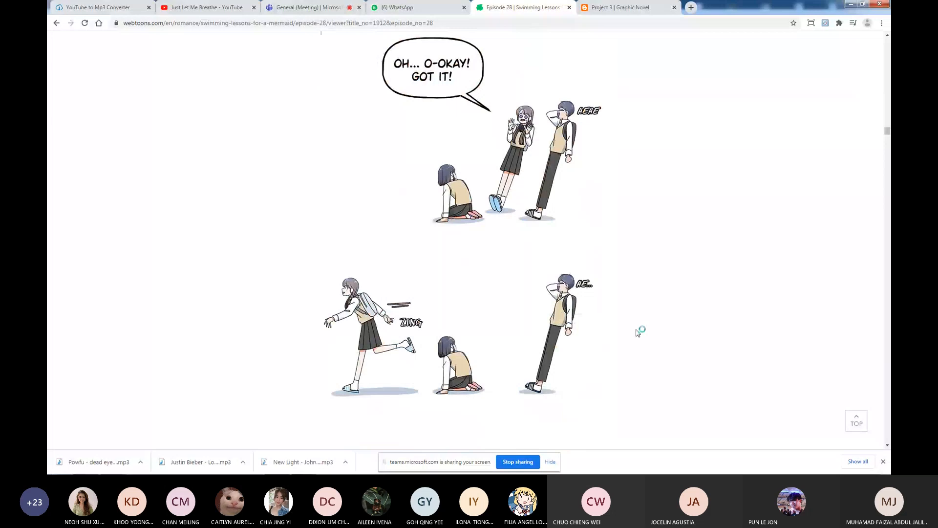
click(309, 7)
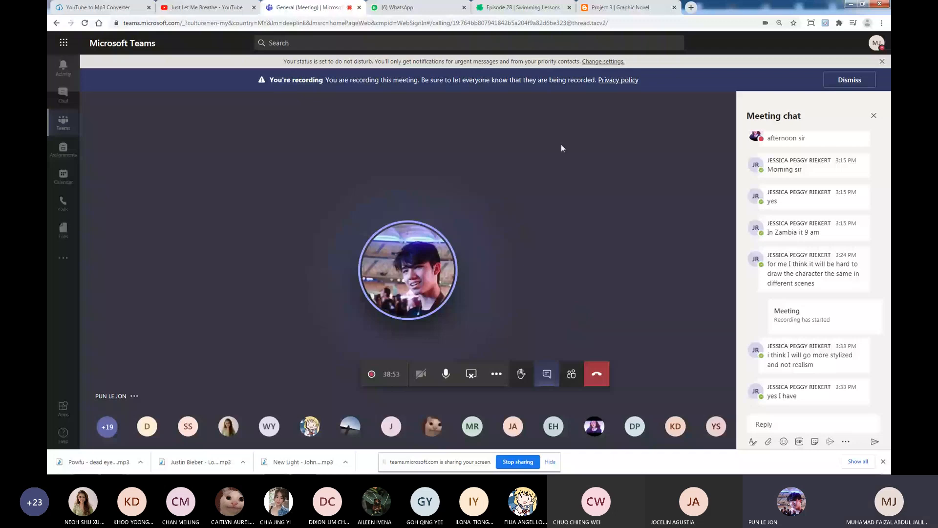
Review the pitching checklist and character sketches in the Project 3 Graphic Novel blog post.
click(617, 7)
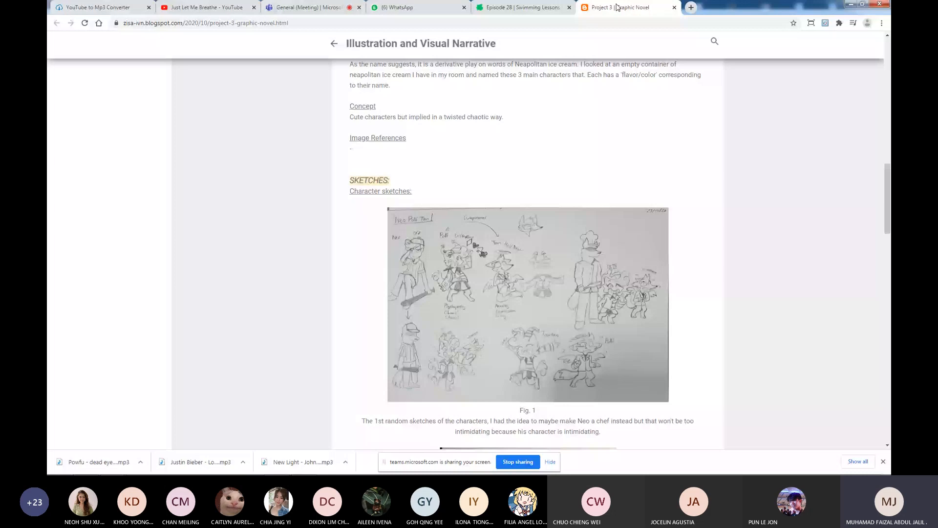
scroll(579, 266, up, 3)
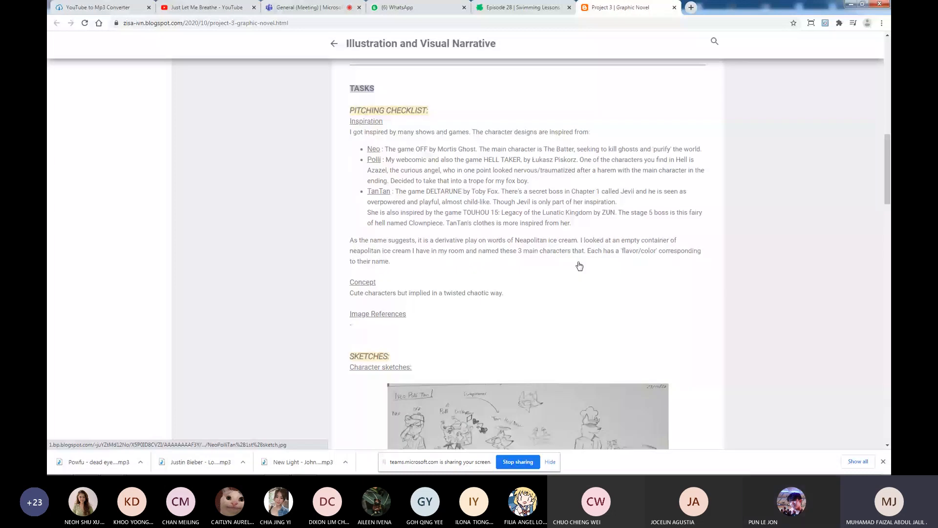
scroll(579, 266, down, 2)
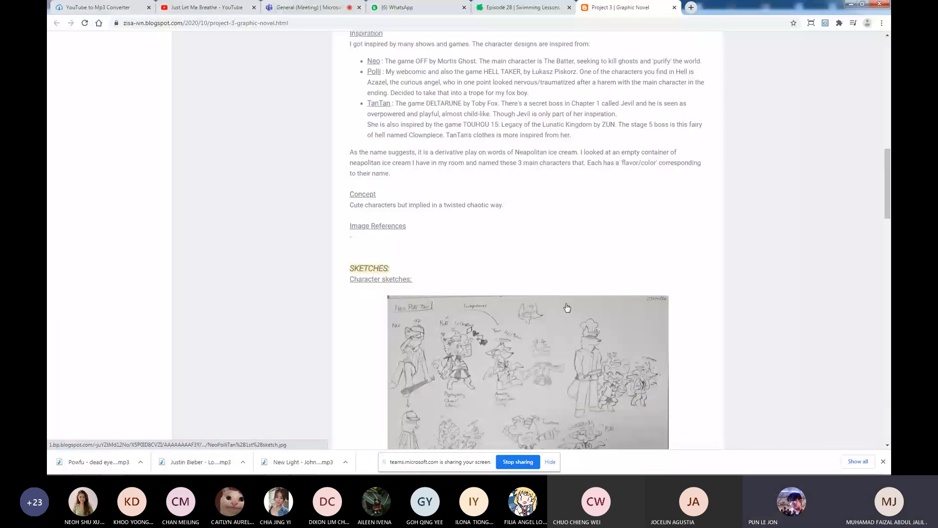
scroll(567, 307, down, 10)
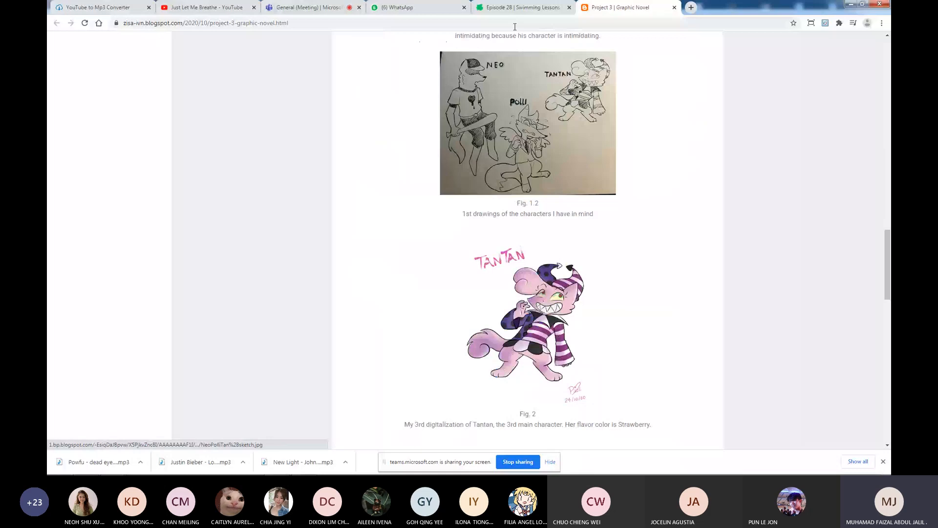
Return to Microsoft Teams and start a new assignment for the General channel of the 2PM Illustration and Visual Narrative class.
click(309, 7)
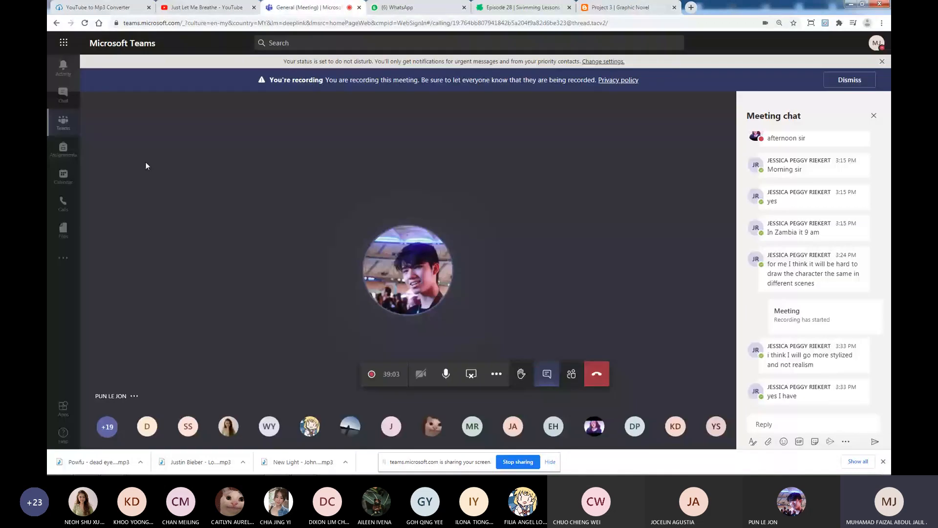
click(67, 76)
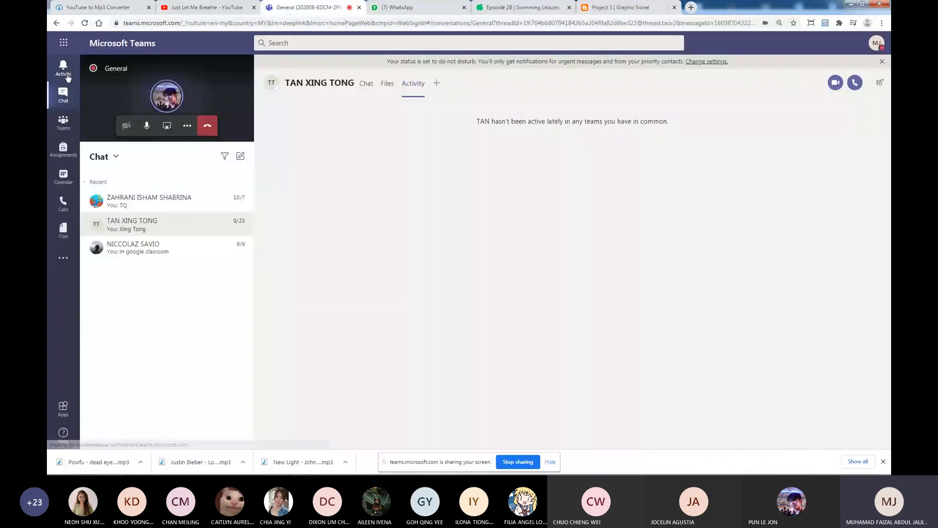
click(67, 76)
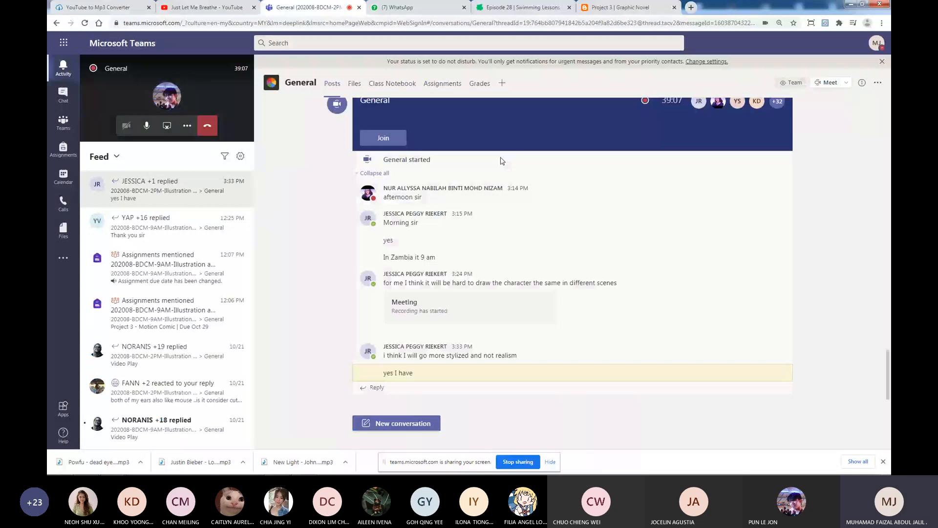
click(445, 84)
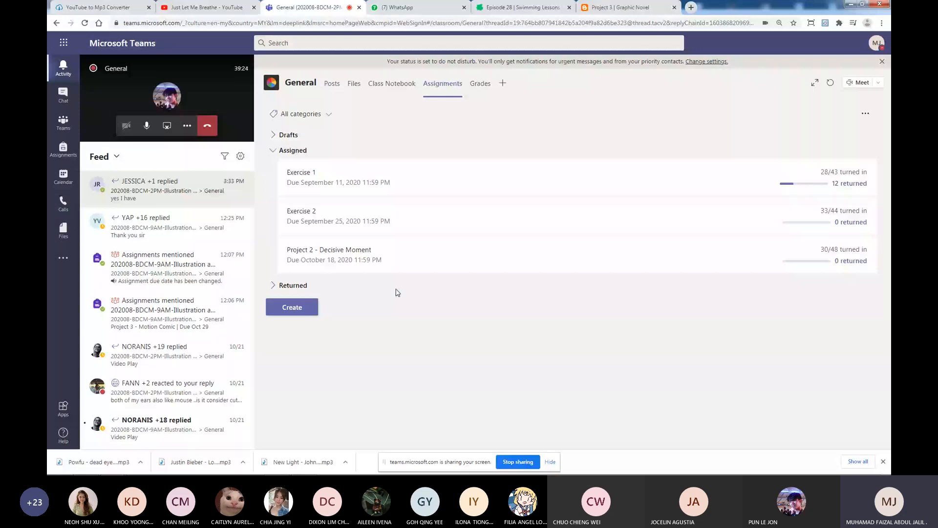
click(309, 306)
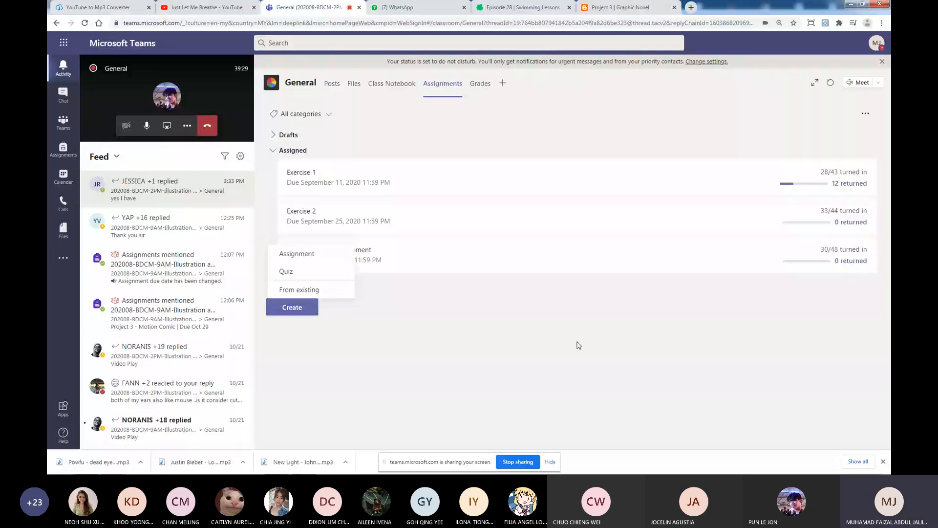
click(297, 253)
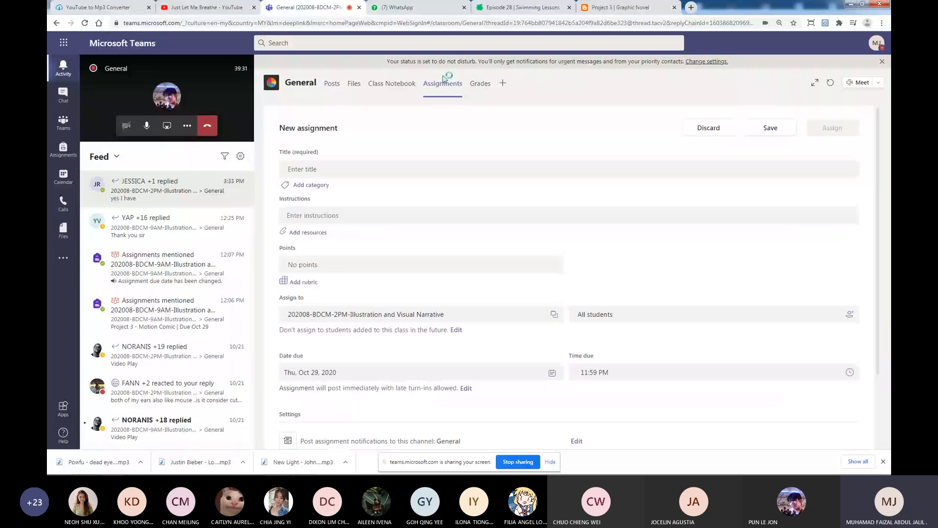
click(522, 7)
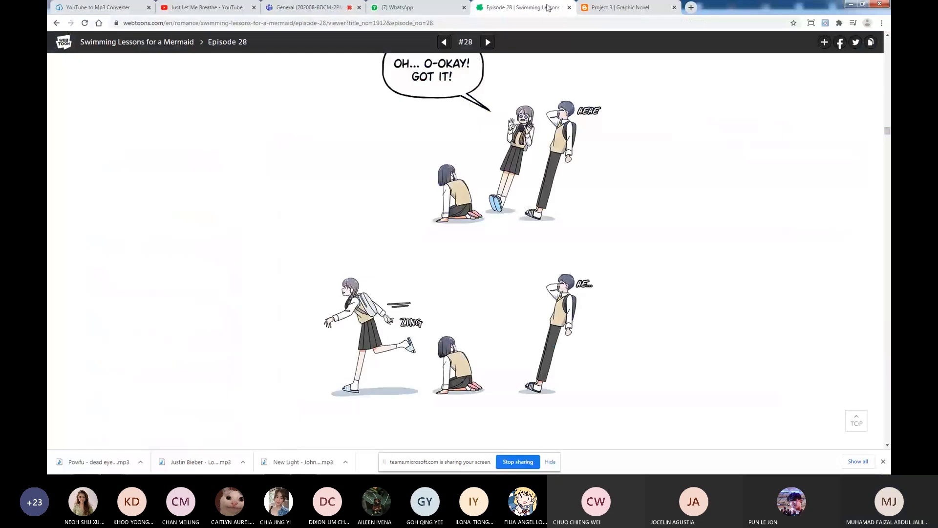
key(ctrl+Tab)
click(322, 8)
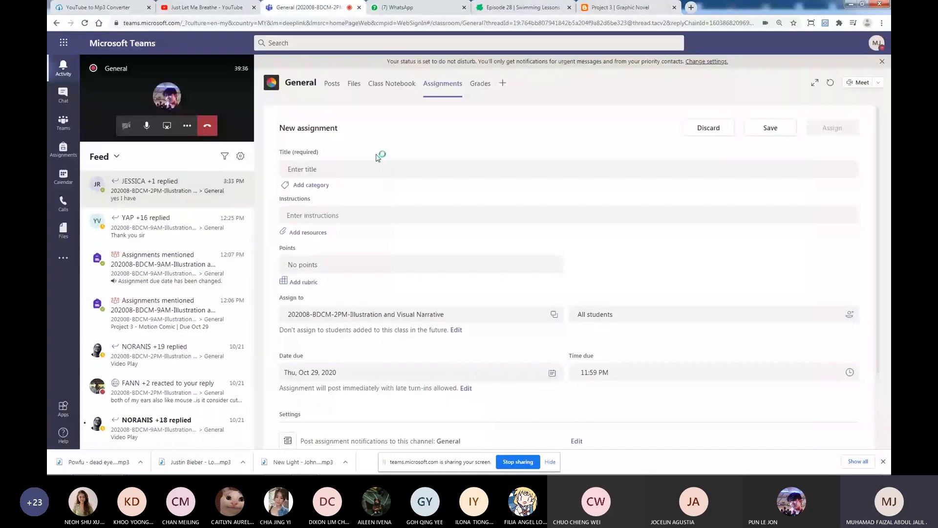
Title the new assignment "Project 3 - Motion Comic".
click(369, 169)
text(Project)
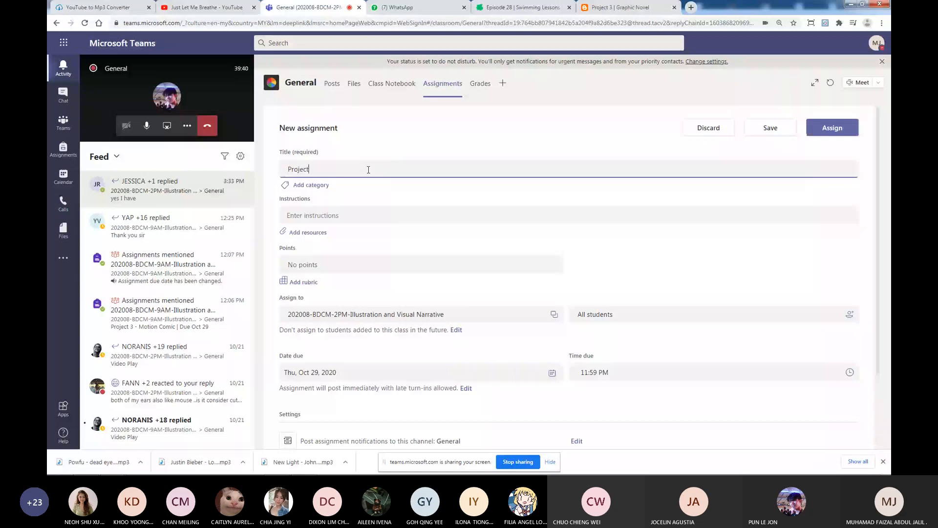
text( 3)
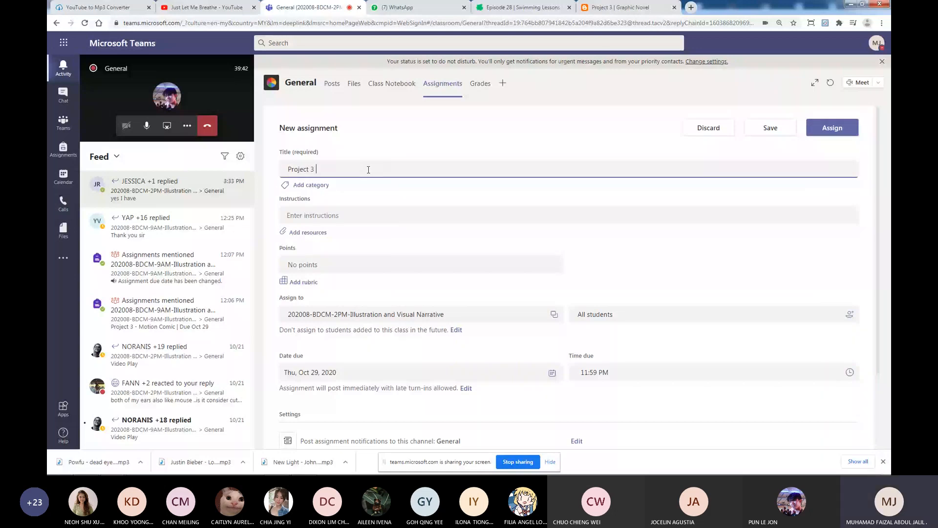
text( - Motion )
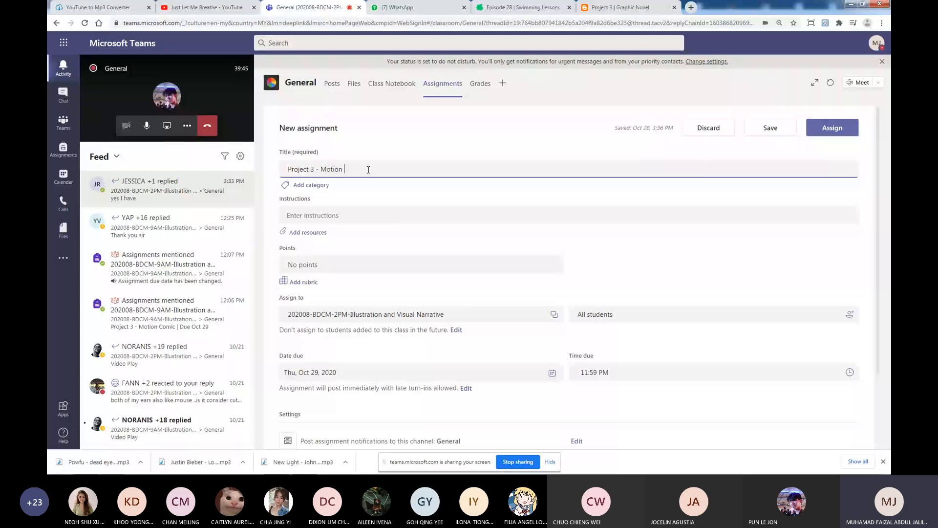
text(Comic)
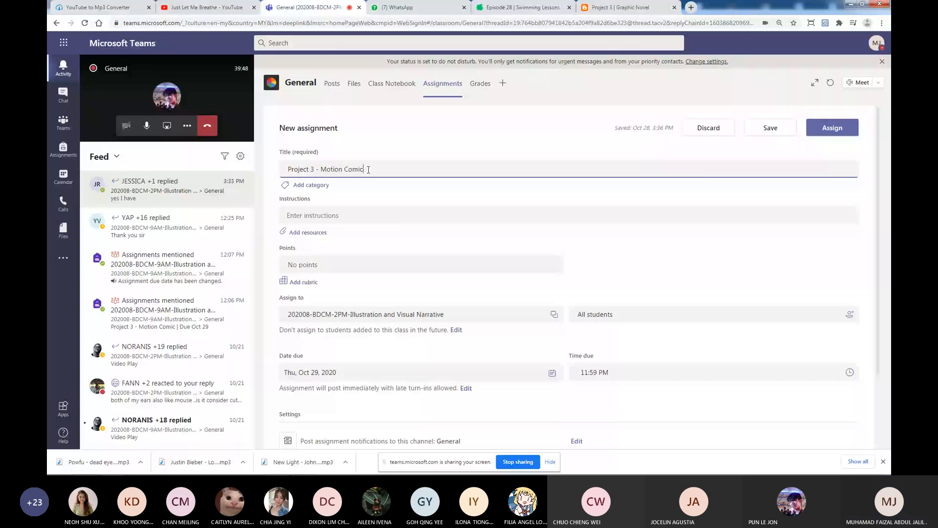
Begin the assignment's instructions with "Weekly Progress - ".
click(423, 216)
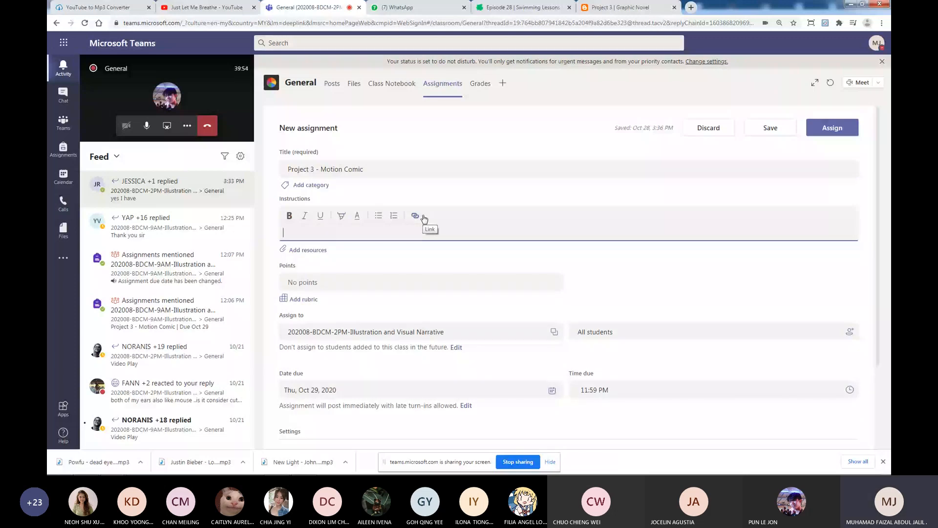
text(Weekly )
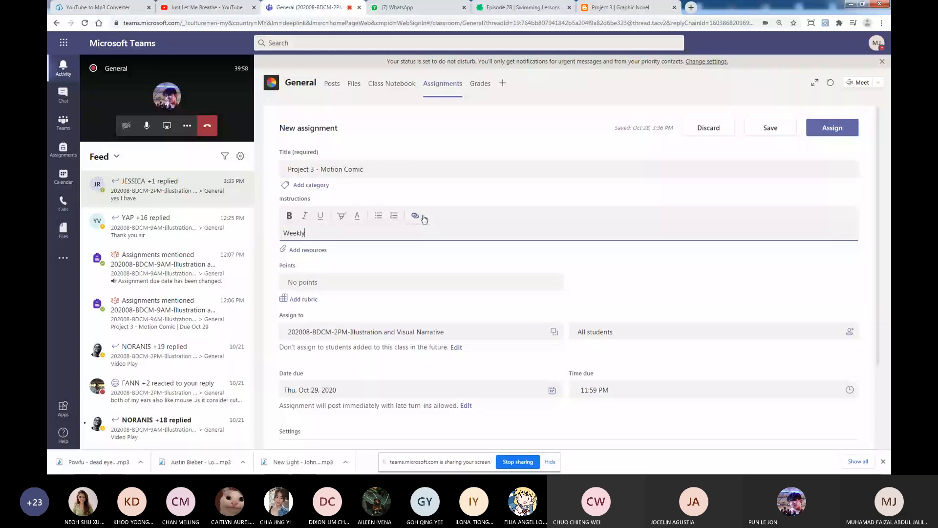
text(Porgre)
key(BackSpace)
key(BackSpace)
key(BackSpace)
key(BackSpace)
key(BackSpace)
text(rogress  - )
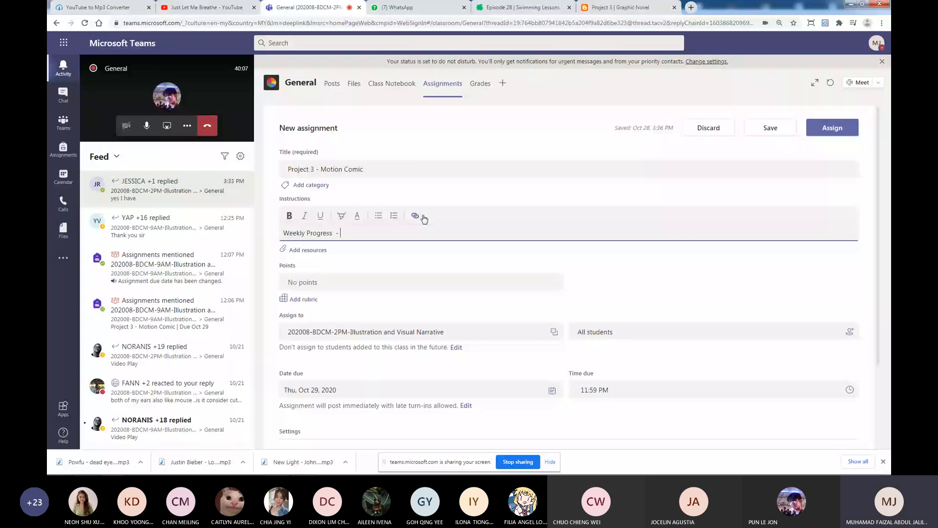
Continue the instructions with "Sypnosis/Storyline - Thumnails sketches in 10 pages - Character development -Background design".
text(Syp)
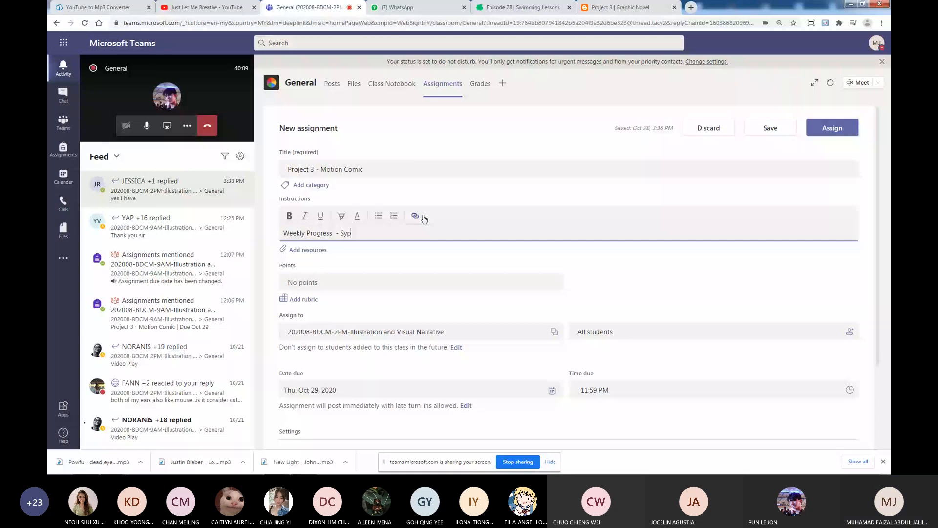
text(nosis)
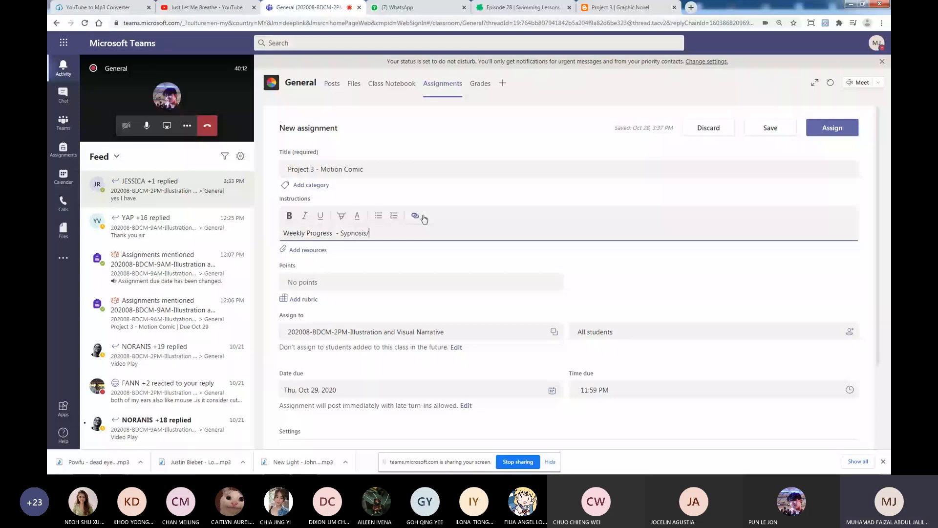
text(/)
key(BackSpace)
text(Storyline - Thumnails sketches in )
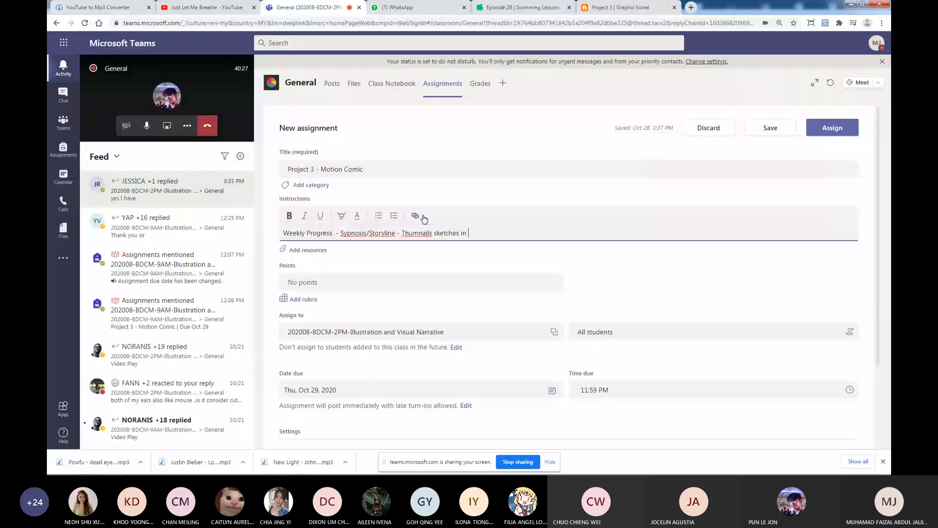
text(10 pages - CH)
key(BackSpace)
text(haracter de)
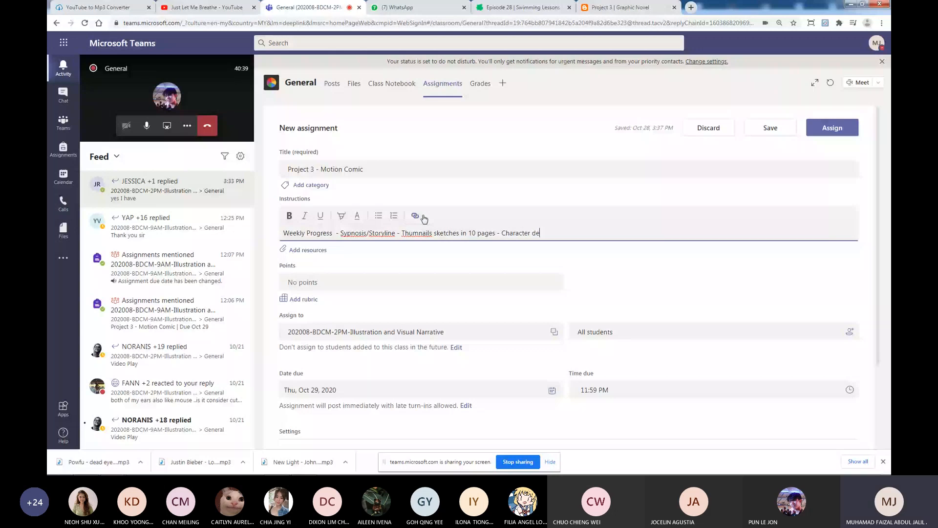
text(velopment -Background design)
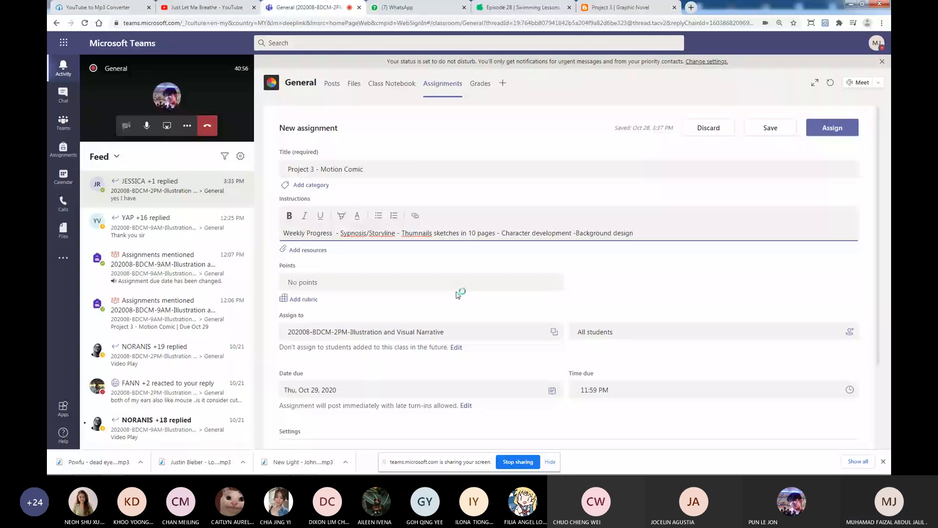
Set the due date to Sun, Nov 1, 2020 and assign the assignment to the class.
scroll(431, 255, down, 2)
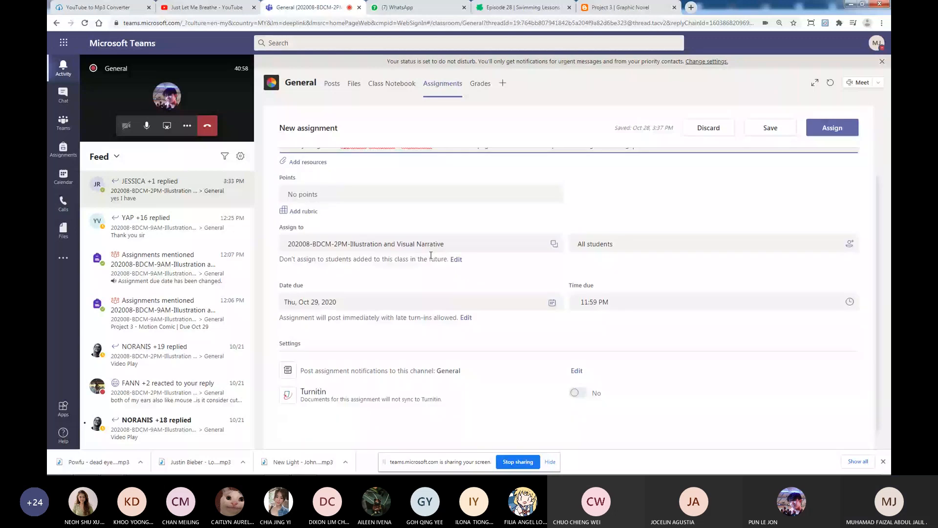
click(333, 303)
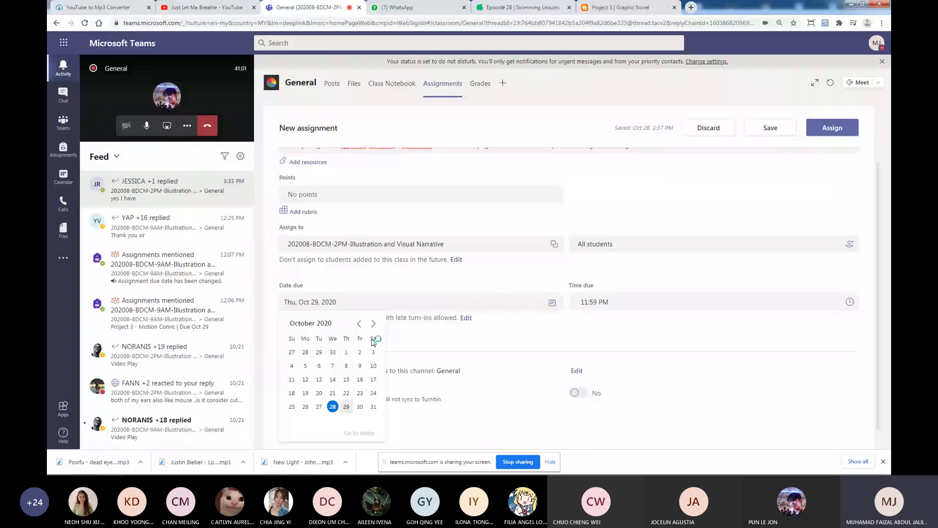
click(373, 323)
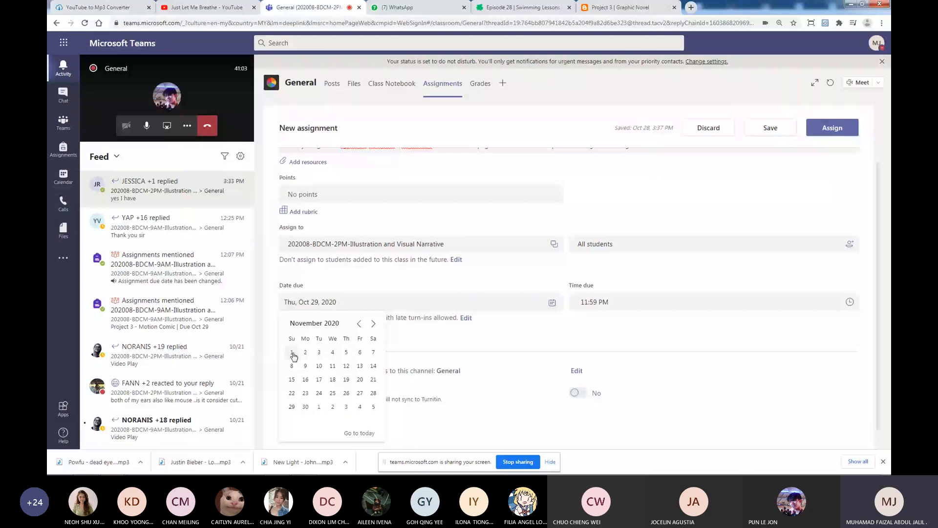
click(293, 353)
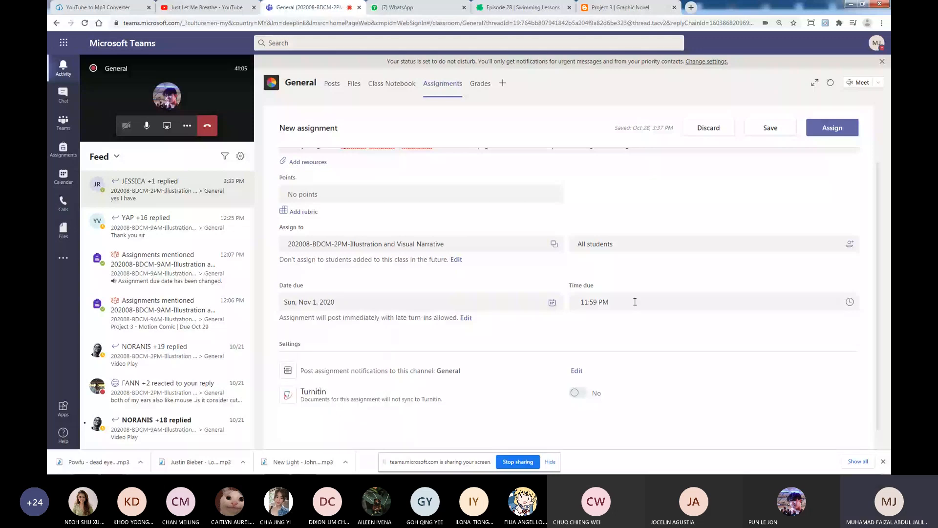
click(635, 301)
click(831, 128)
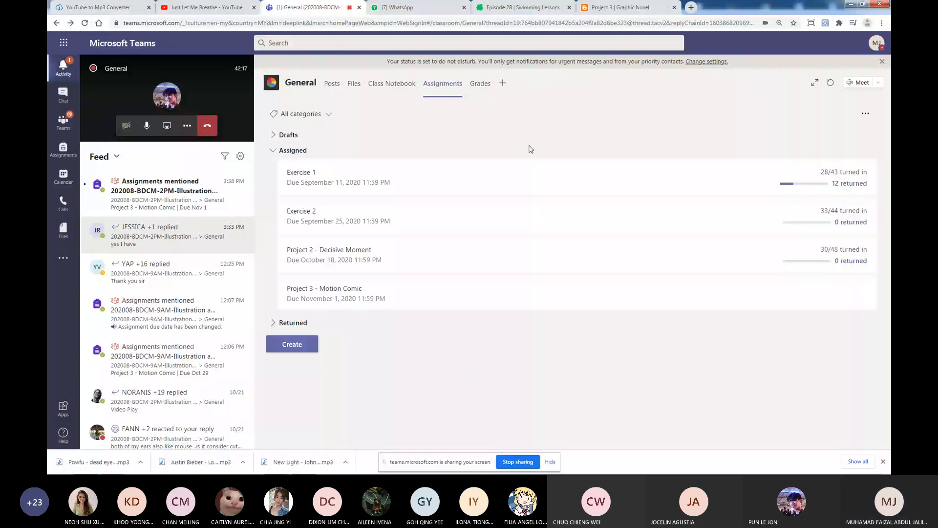
Return to the full meeting view and check the participant list for raised hands.
click(251, 104)
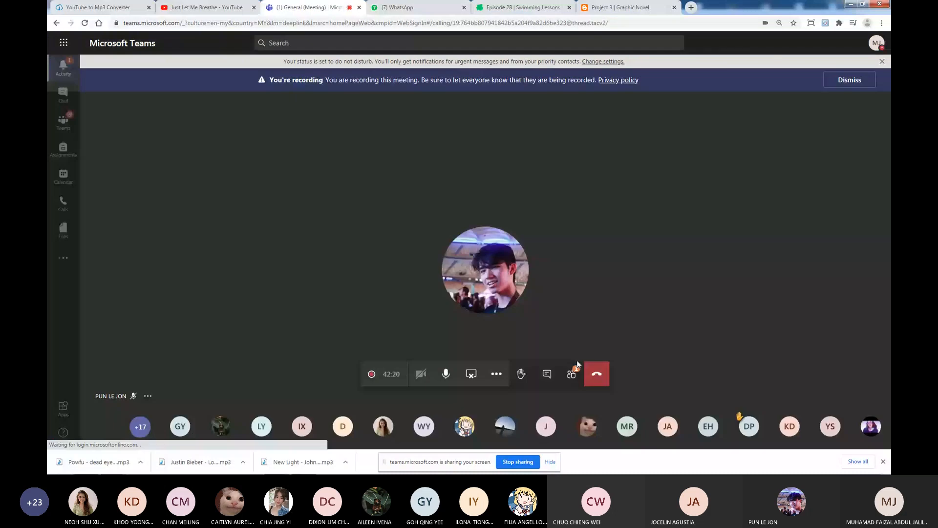
click(572, 372)
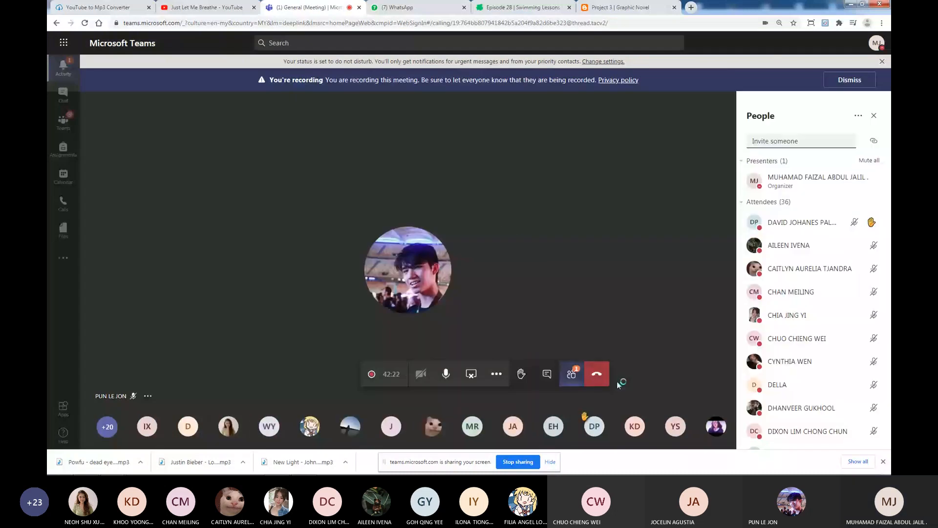
click(572, 380)
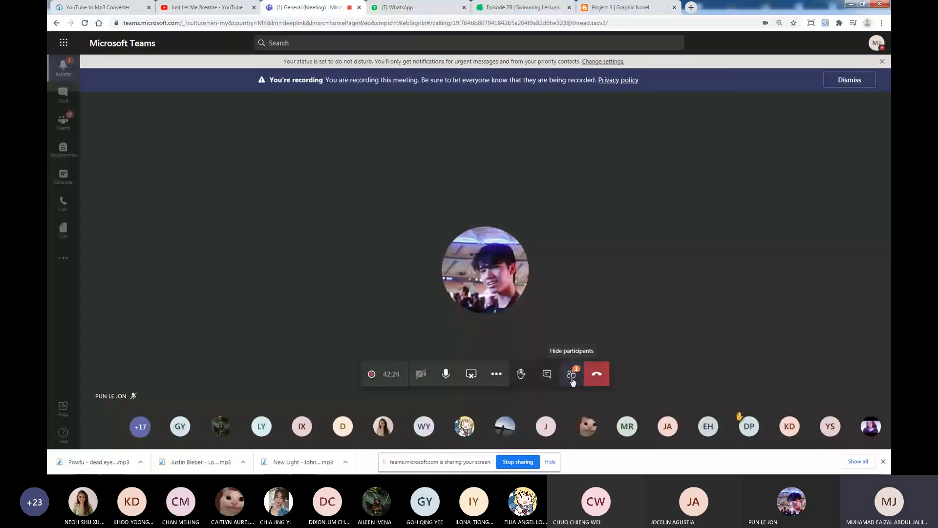
click(572, 380)
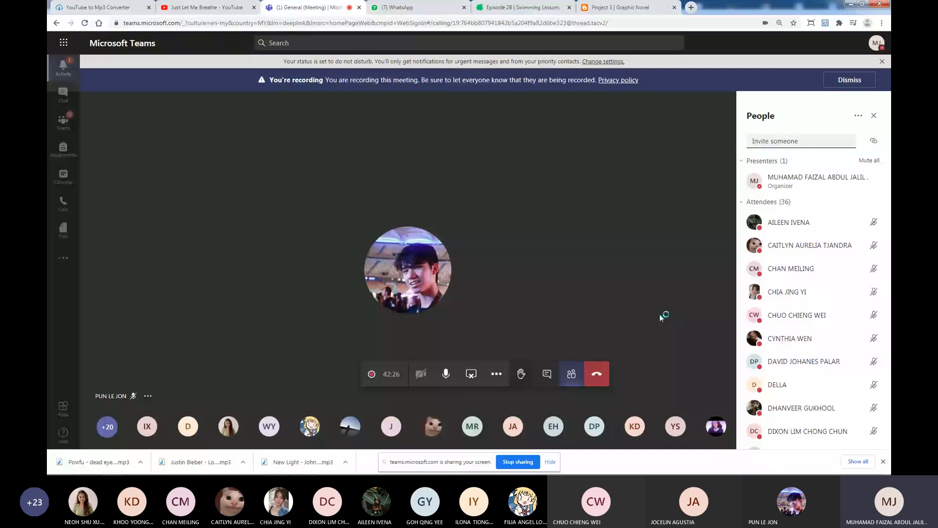
Show the meeting chat and dismiss the Facebook notification covering its reply field.
click(545, 376)
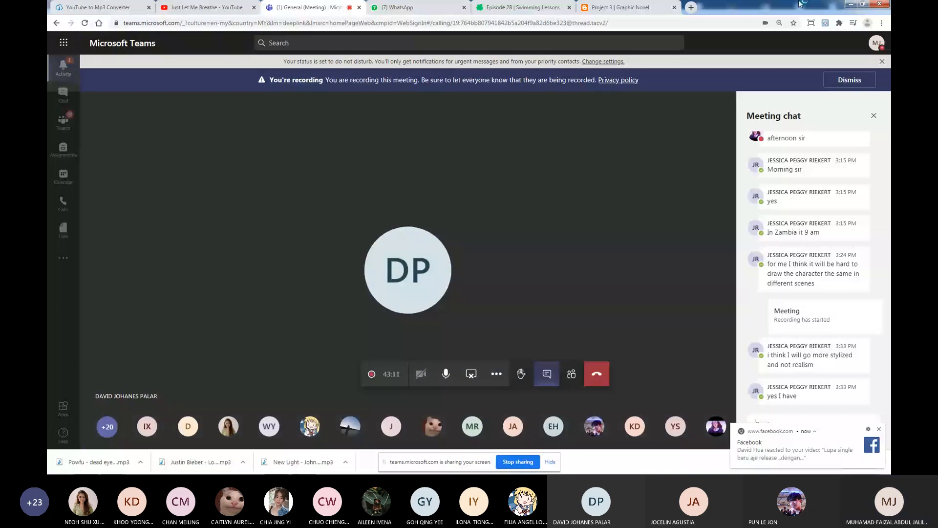
click(879, 429)
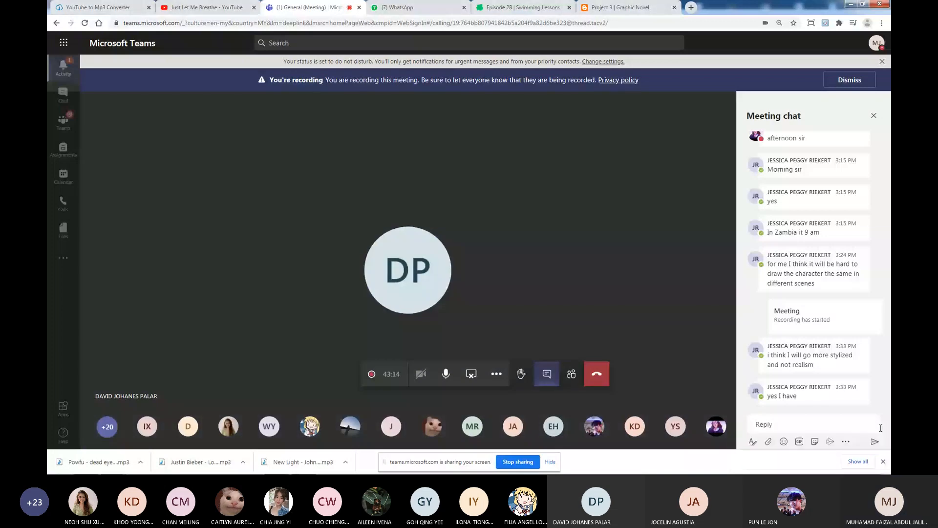
click(880, 428)
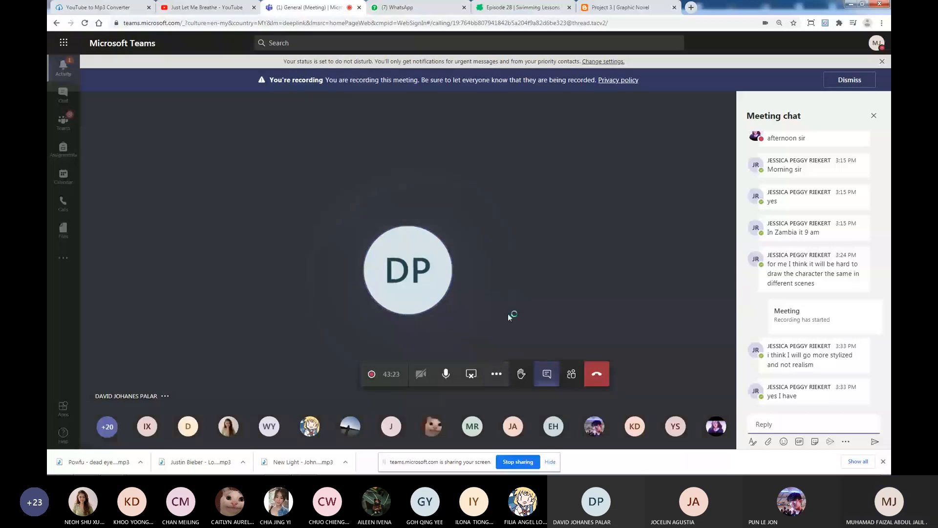
click(442, 268)
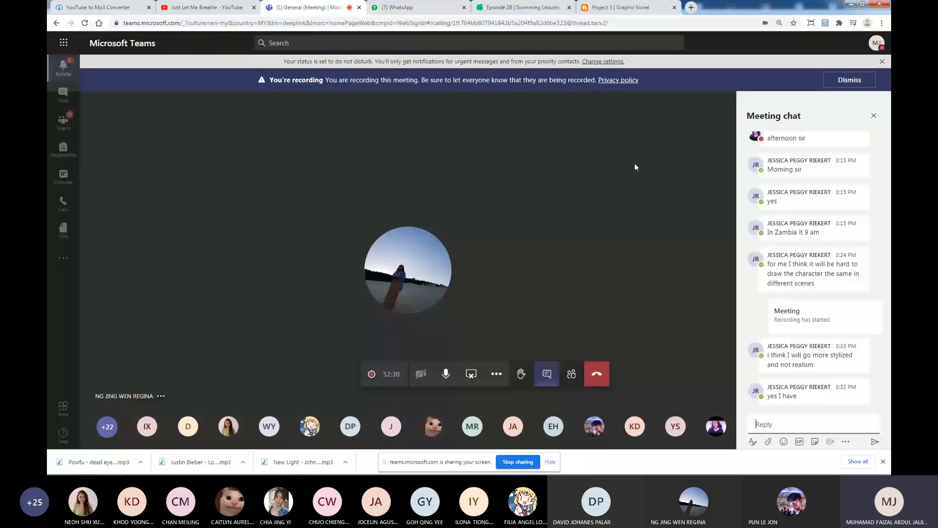
Switch to the Webtoon page and look back through the comic panels of Episode 28 towards its beginning.
click(504, 11)
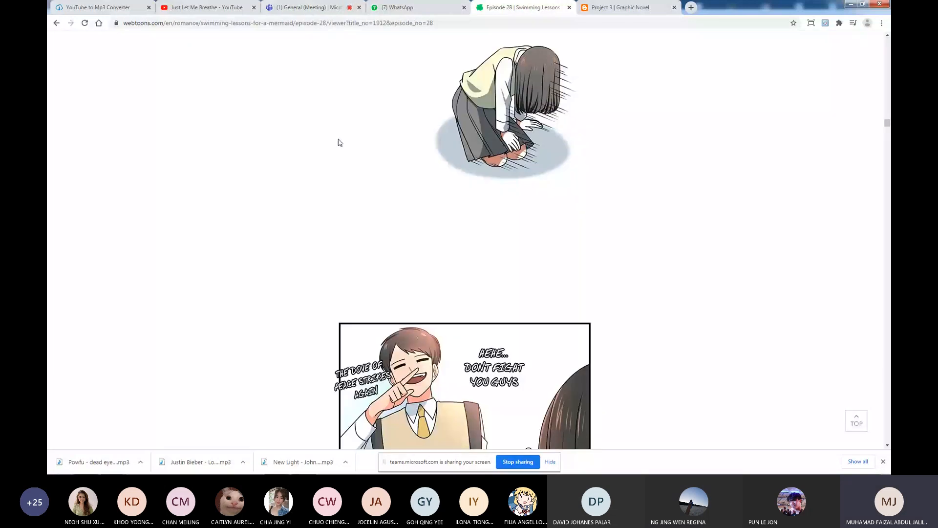
scroll(299, 197, up, 10)
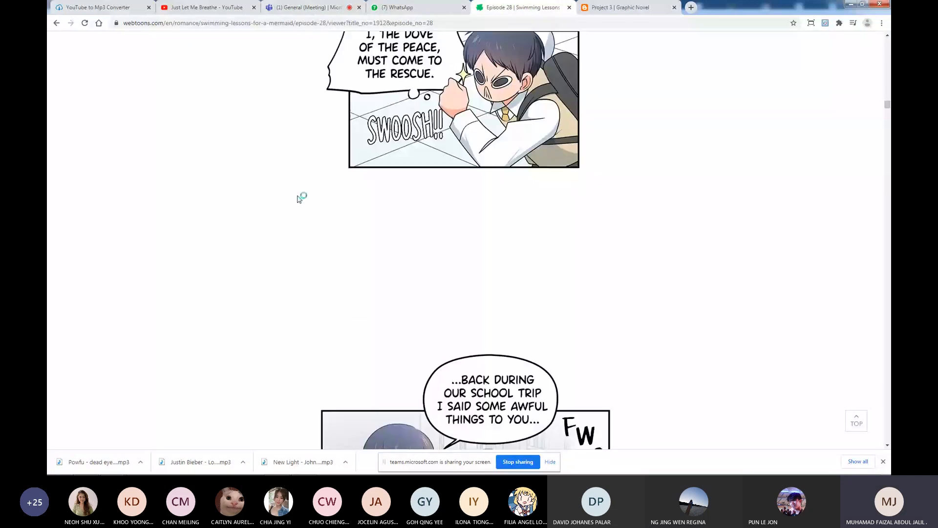
scroll(299, 197, up, 8)
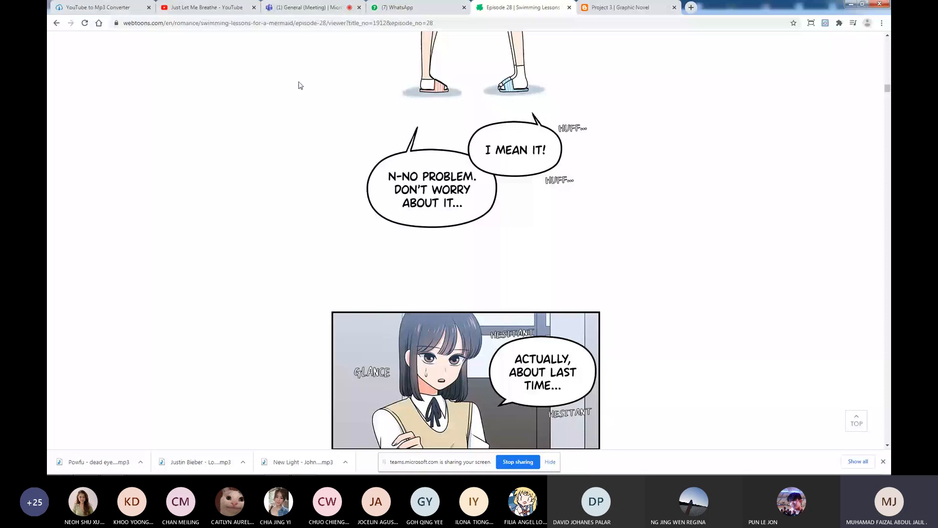
scroll(300, 85, up, 5)
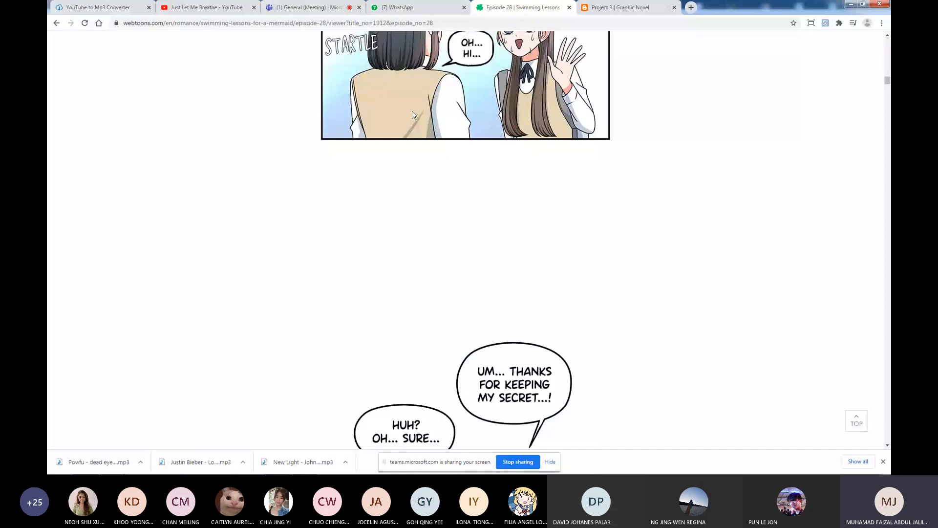
scroll(413, 115, up, 6)
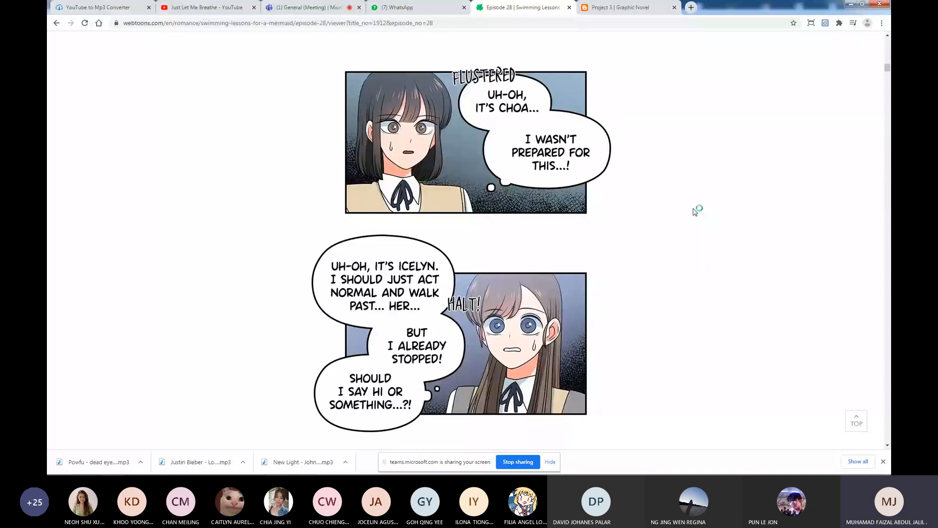
scroll(695, 211, up, 5)
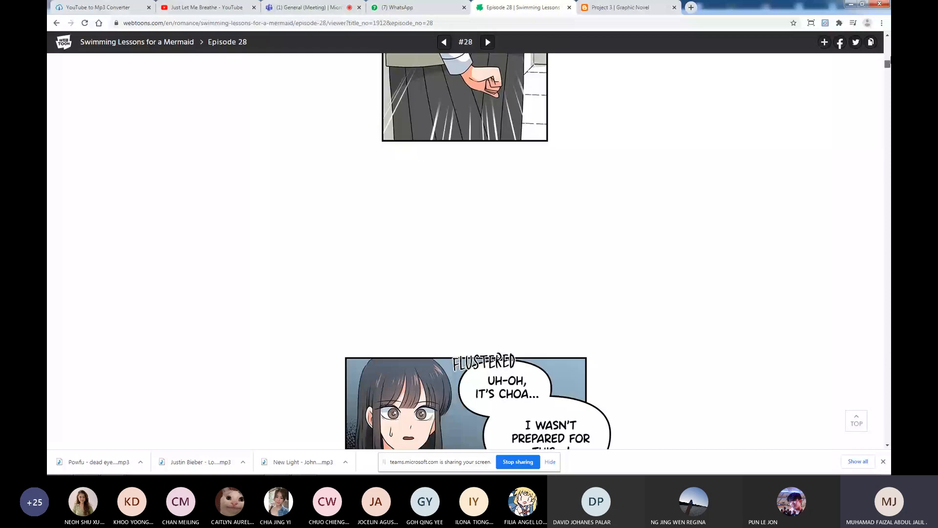
scroll(57, 45, up, 8)
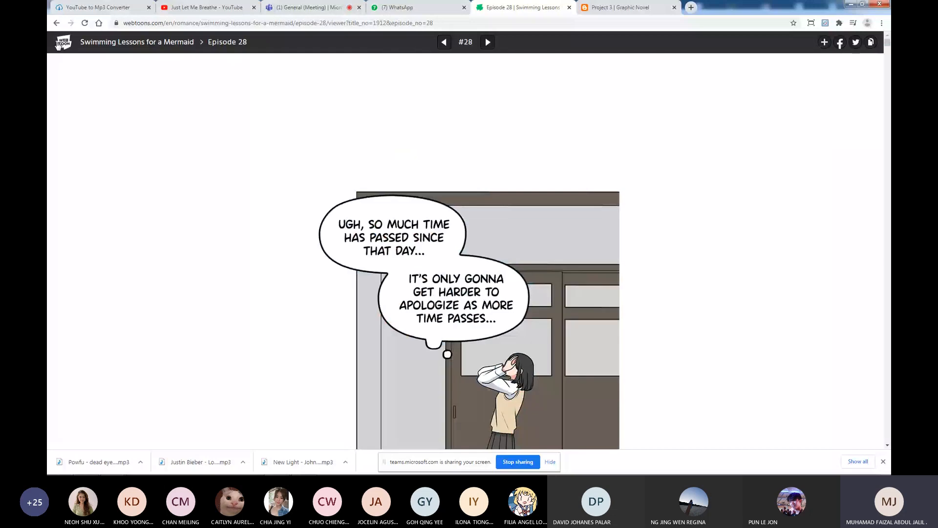
Go to the WEBTOON home page and look over its daily series, new titles, genres and popularity rankings.
click(58, 45)
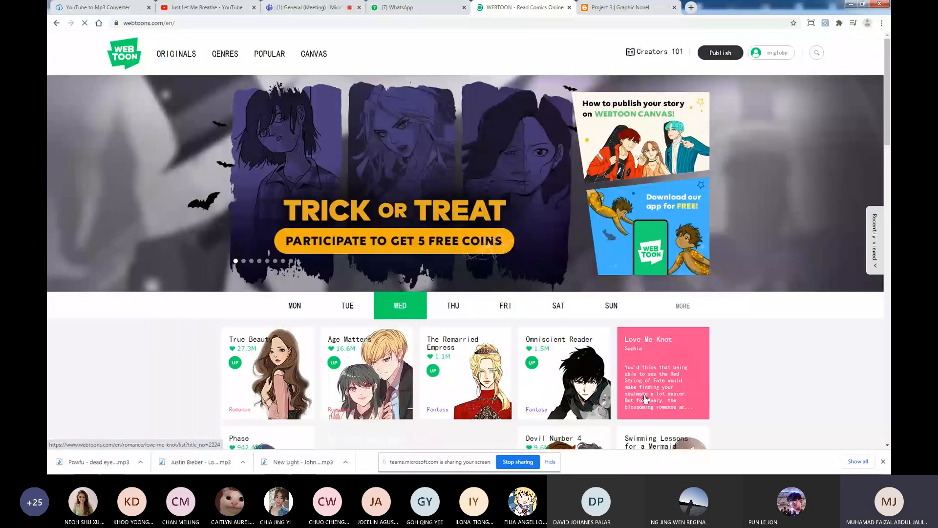
scroll(645, 398, down, 3)
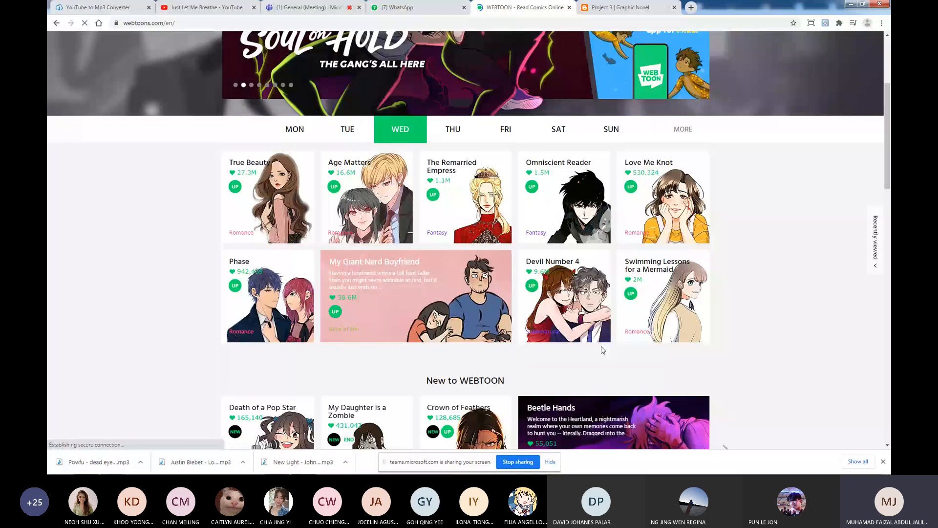
scroll(717, 326, down, 2)
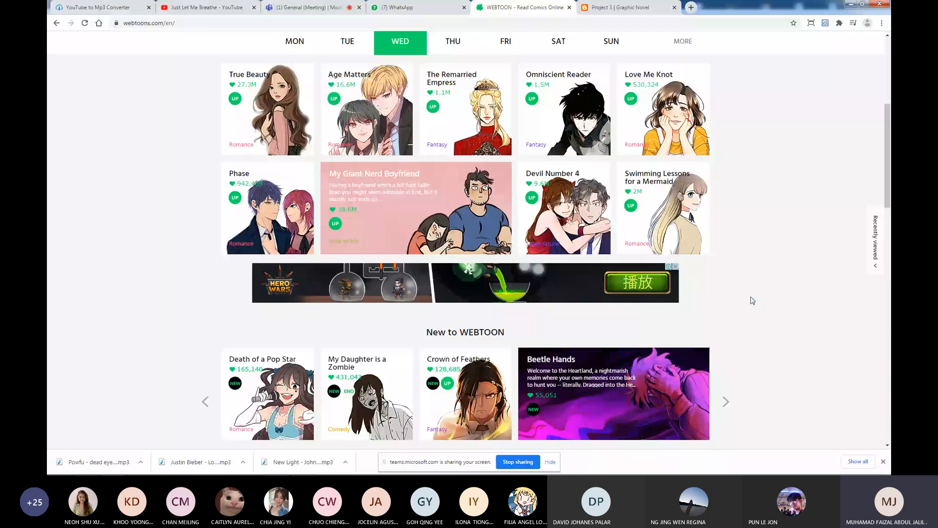
scroll(752, 302, down, 5)
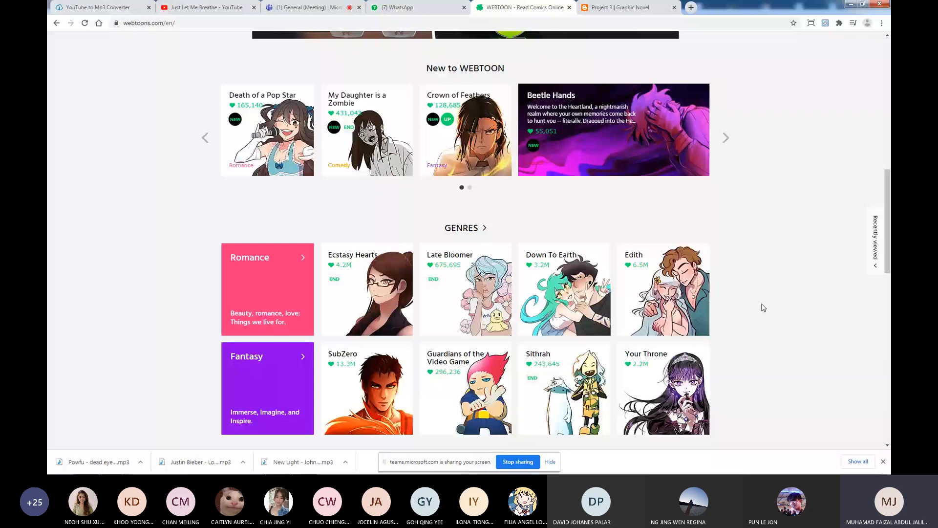
scroll(764, 307, down, 4)
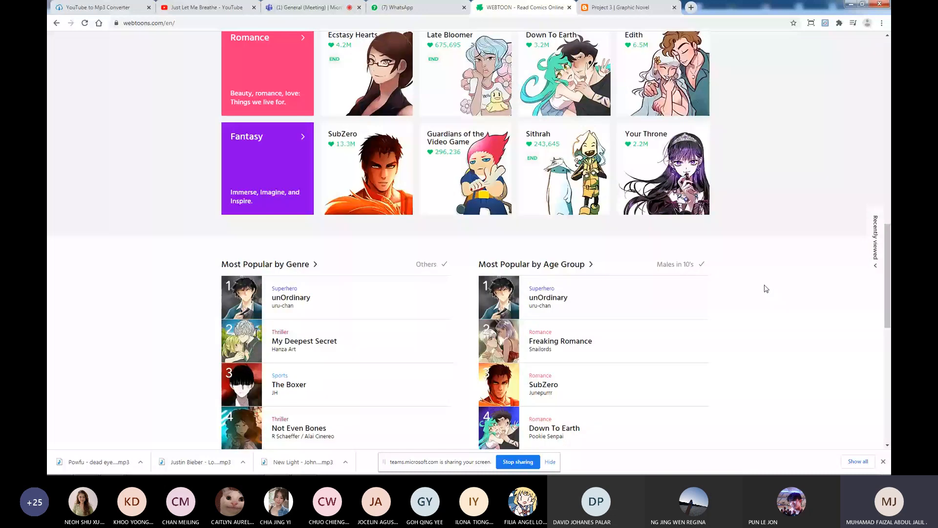
scroll(763, 284, up, 10)
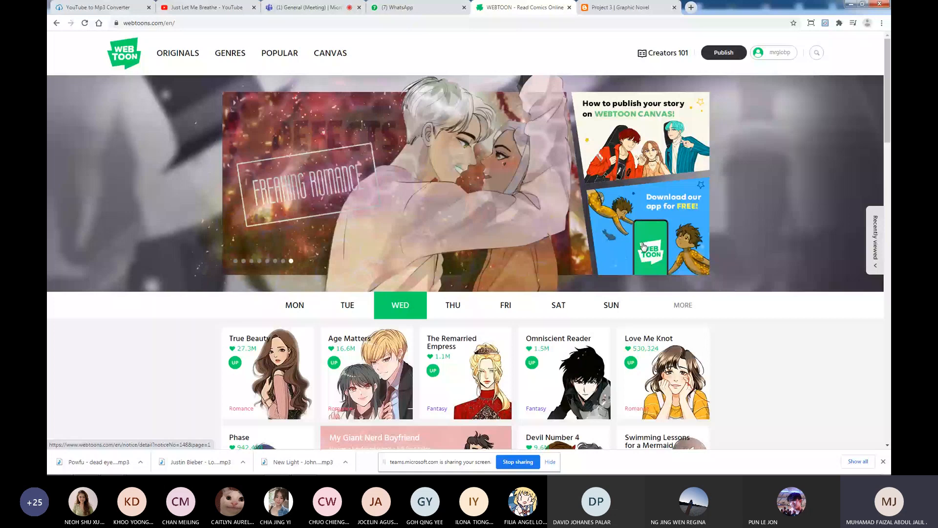
Open the Google home page in a new browser tab alongside the WEBTOON page.
key(ctrl+t)
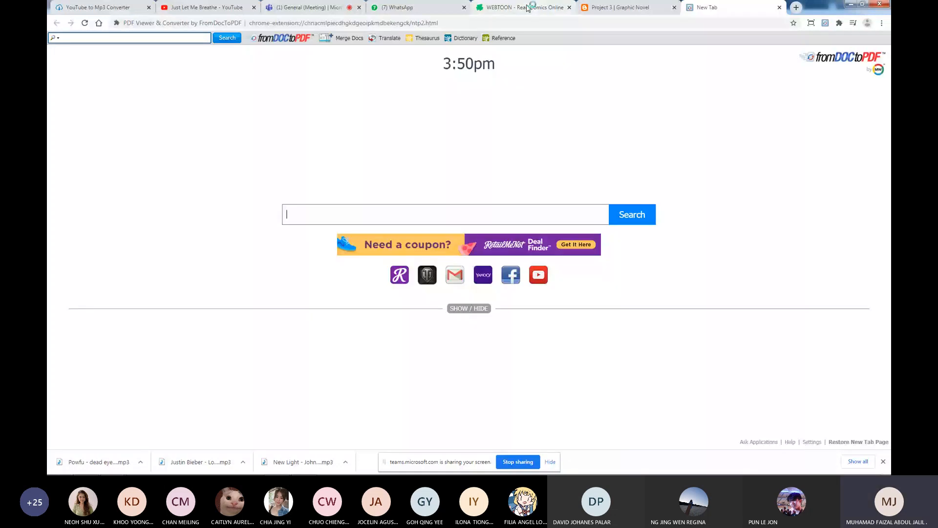
click(527, 8)
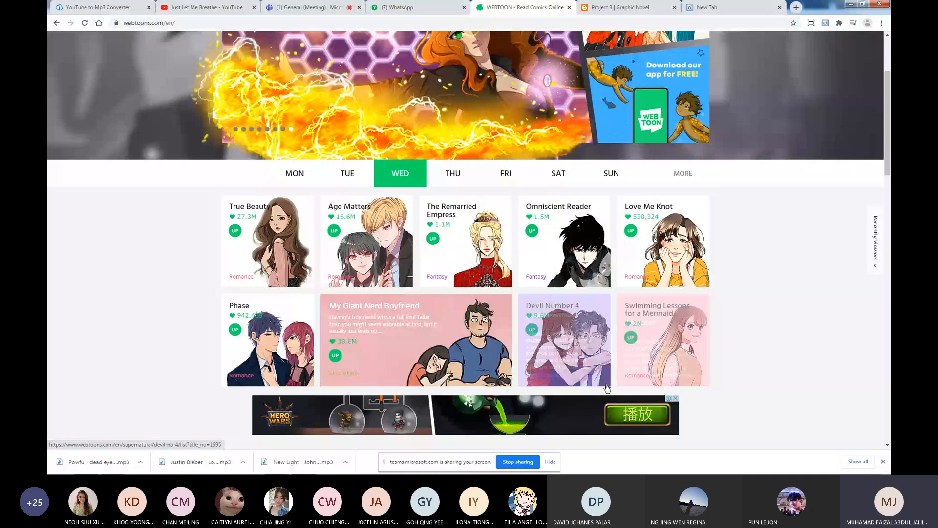
click(699, 7)
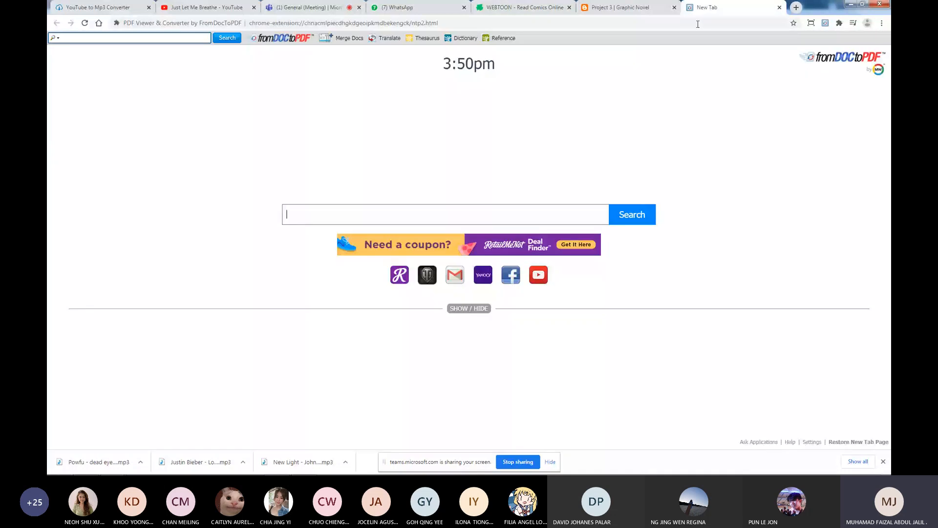
click(617, 21)
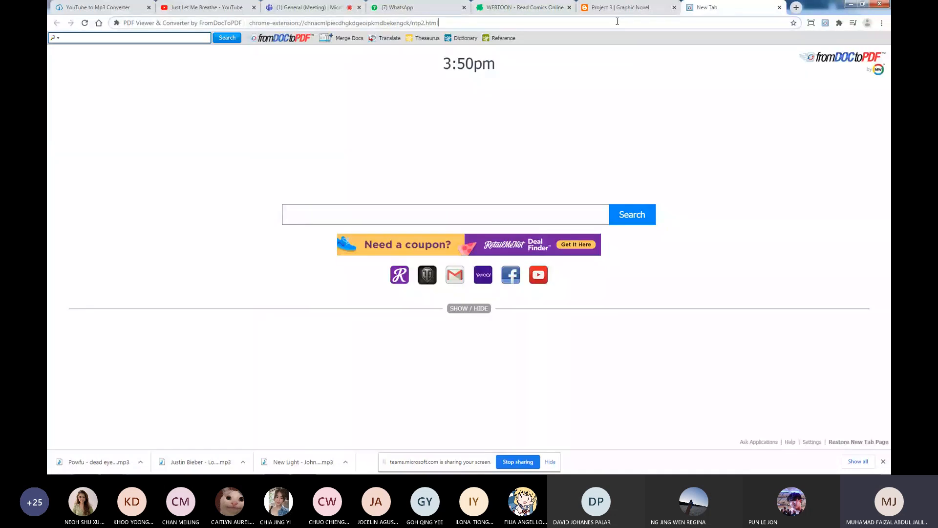
key(ctrl+a)
key(BackSpace)
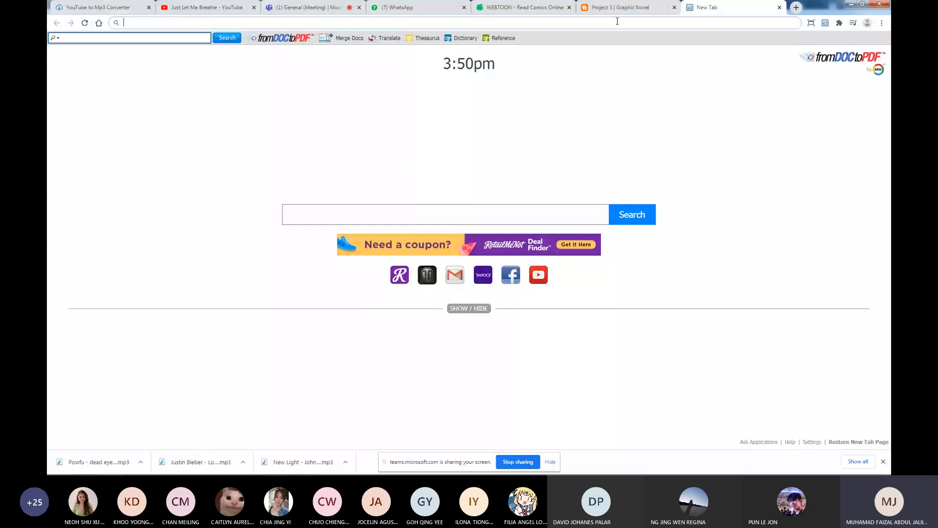
text(www)
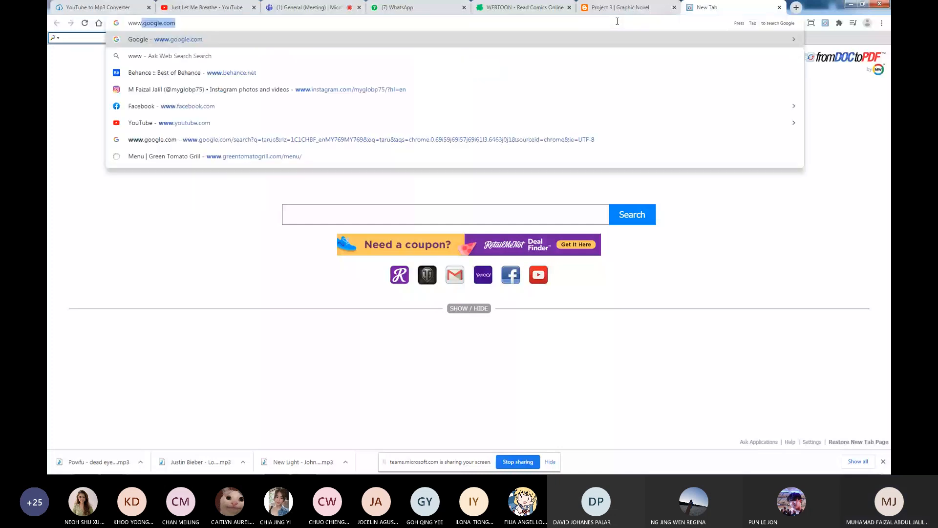
key(Return)
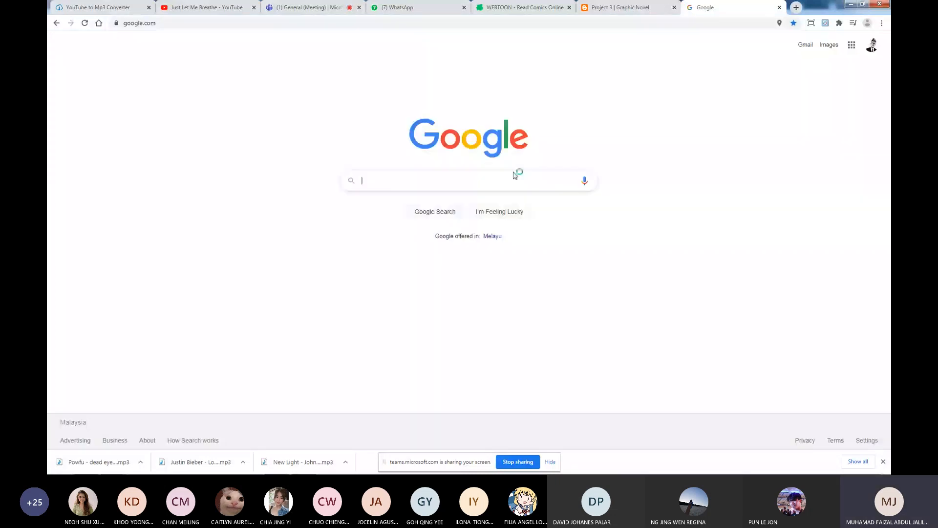
Search Google for "korean kpop girl groups" and show the image results.
click(517, 183)
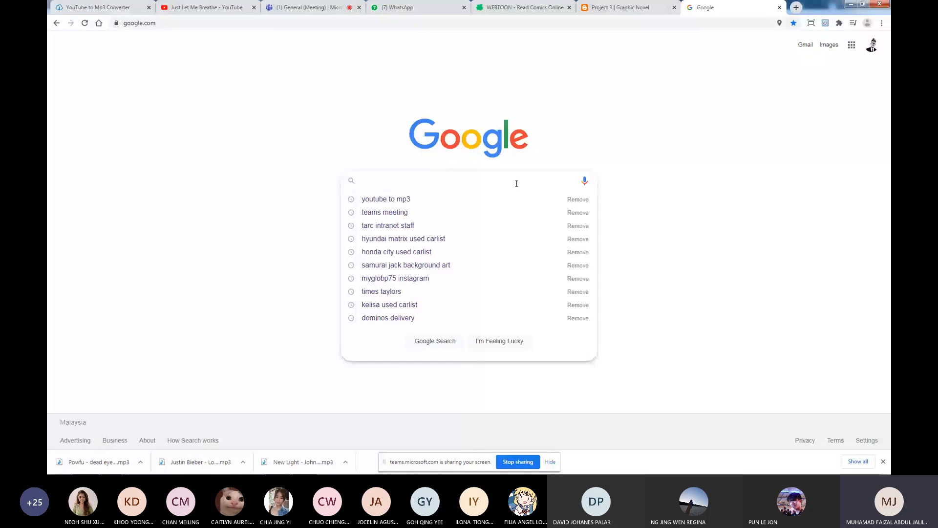
text(korean)
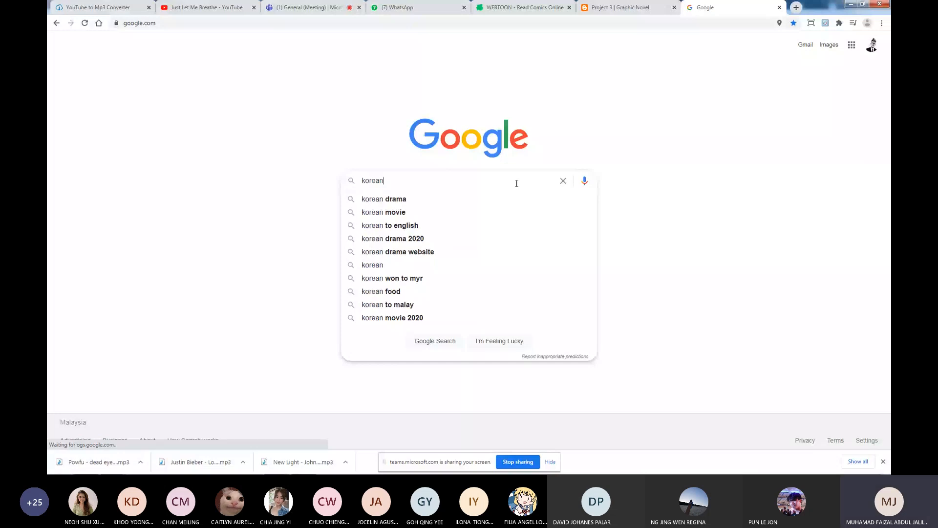
text( kopo)
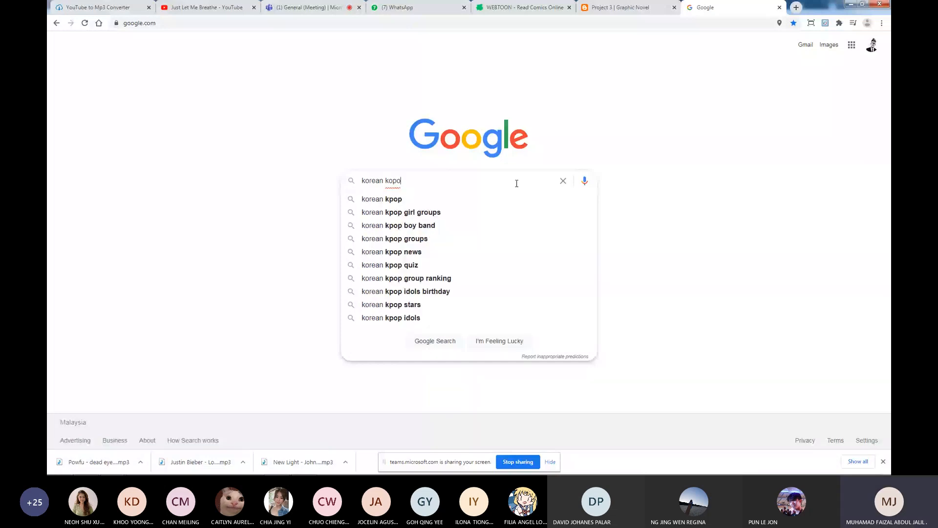
key(BackSpace)
key(BackSpace)
key(BackSpace)
text(pop)
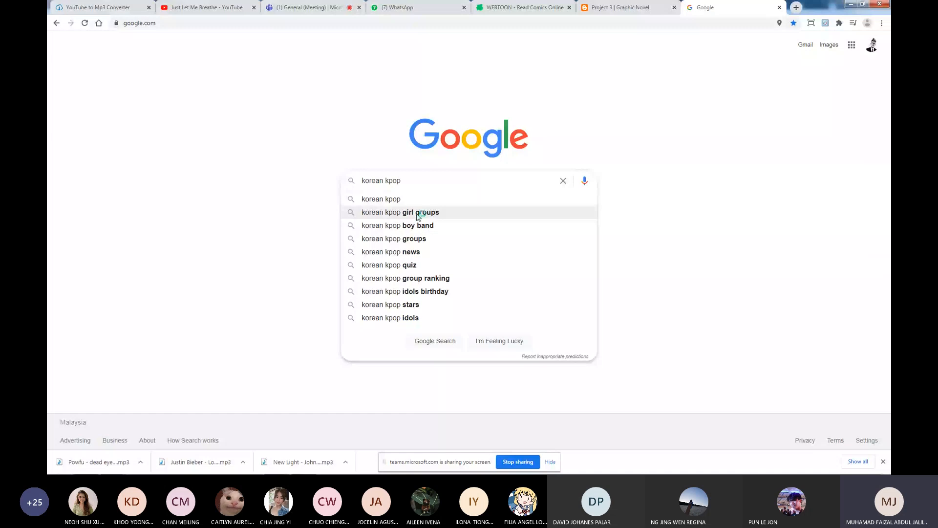
click(418, 217)
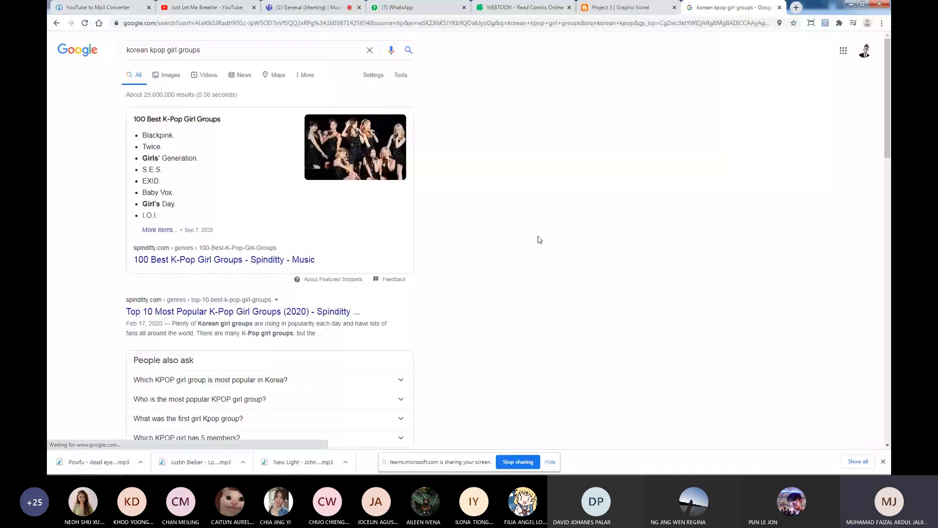
click(178, 76)
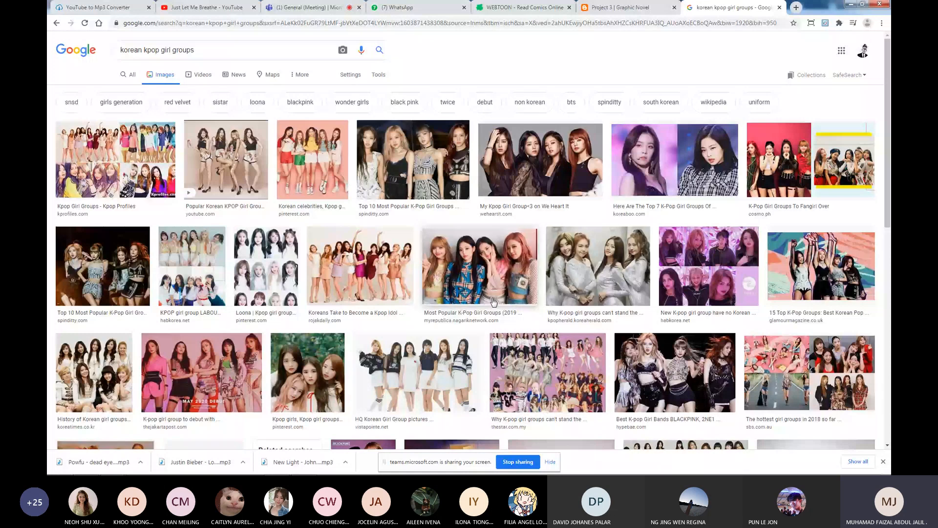
Look through the girl group image results and preview the "Most Popular K-Pop Girl Groups (2019)" photo and the one following it.
scroll(495, 282, down, 8)
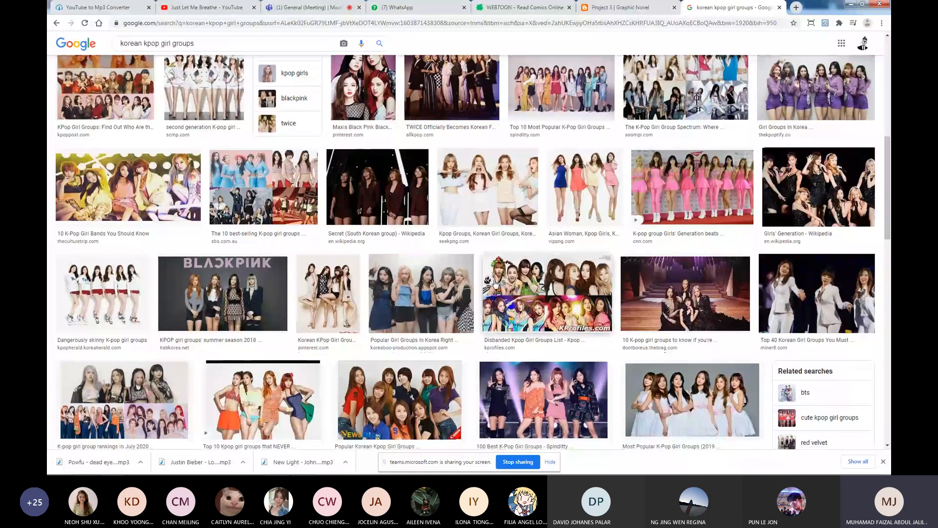
scroll(495, 282, down, 1)
scroll(495, 282, down, 4)
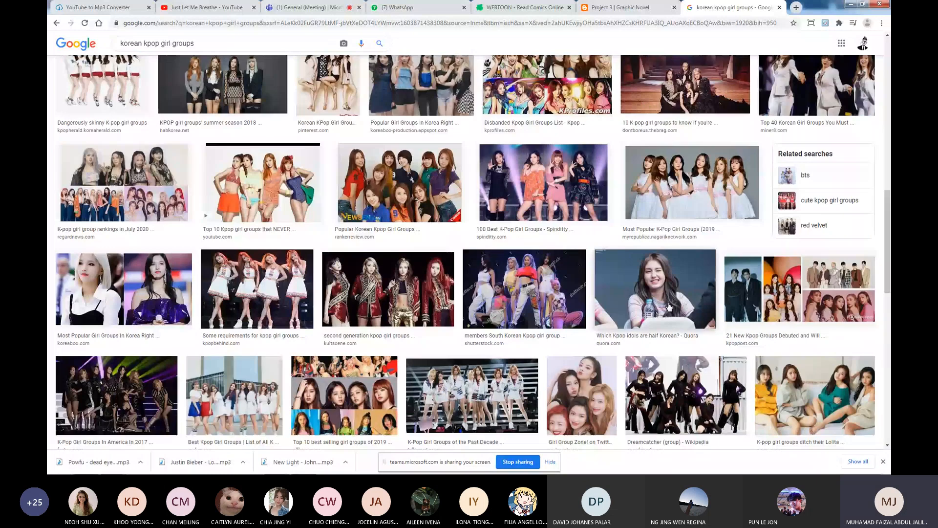
scroll(668, 306, down, 2)
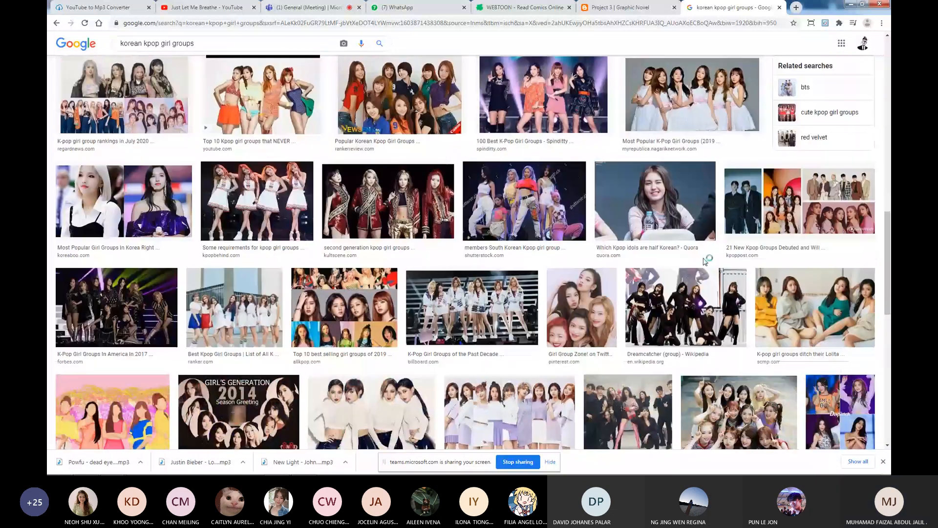
scroll(646, 233, down, 2)
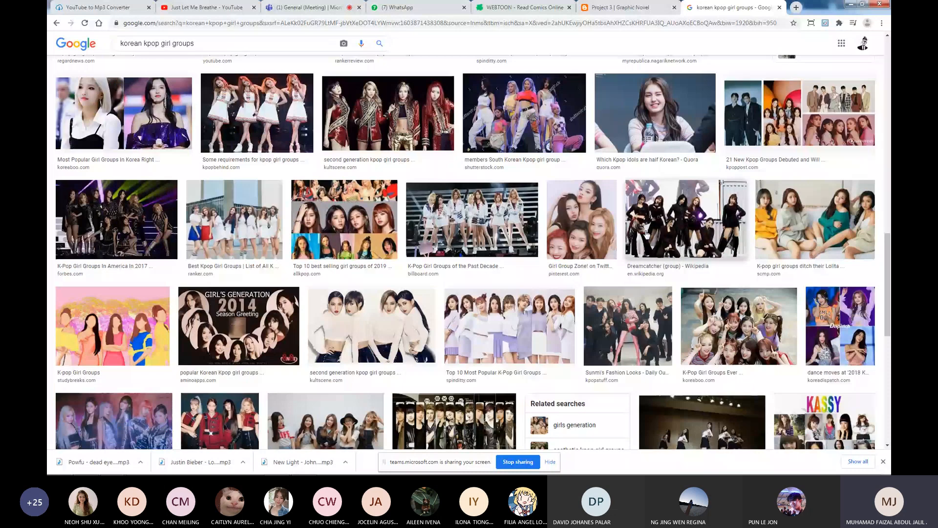
scroll(647, 233, up, 3)
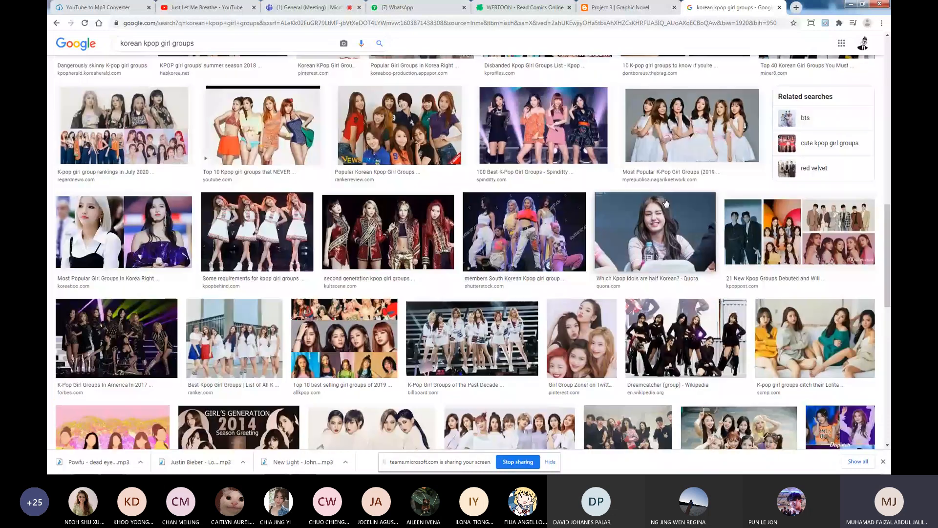
click(635, 146)
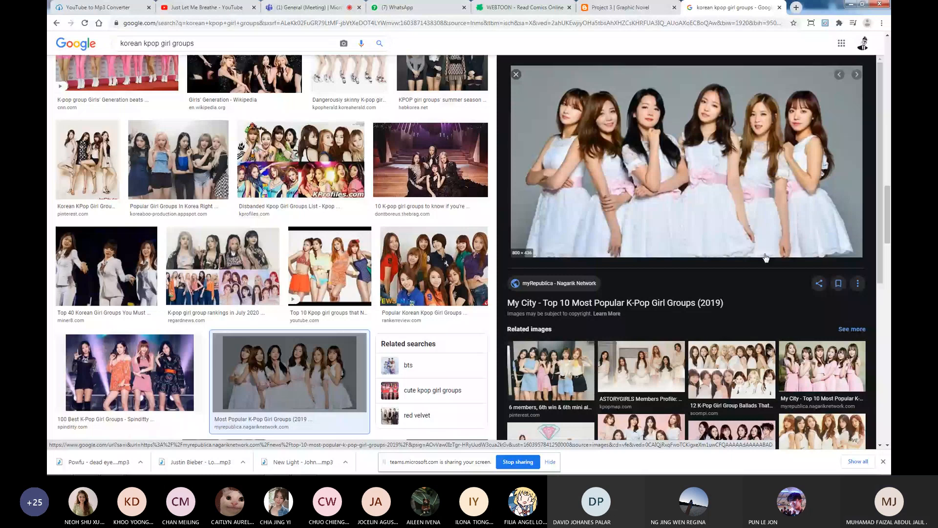
scroll(765, 258, down, 1)
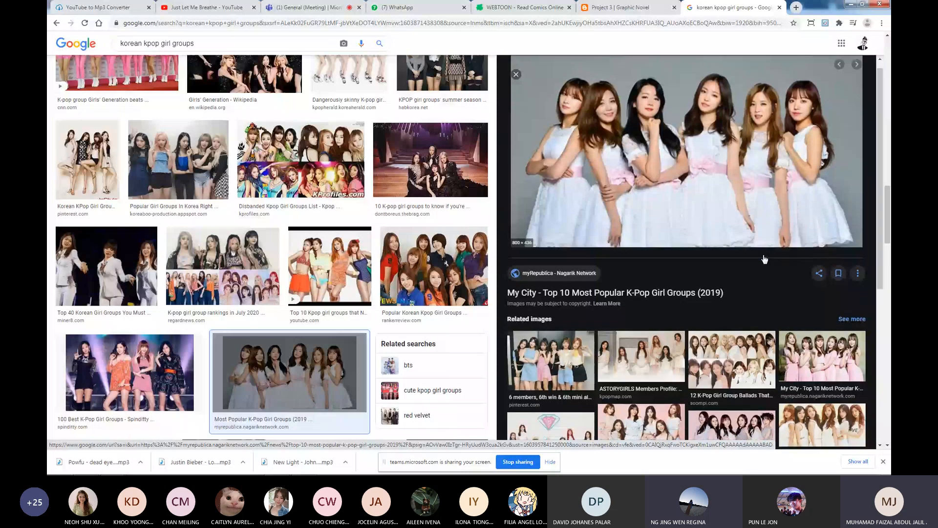
scroll(765, 259, up, 1)
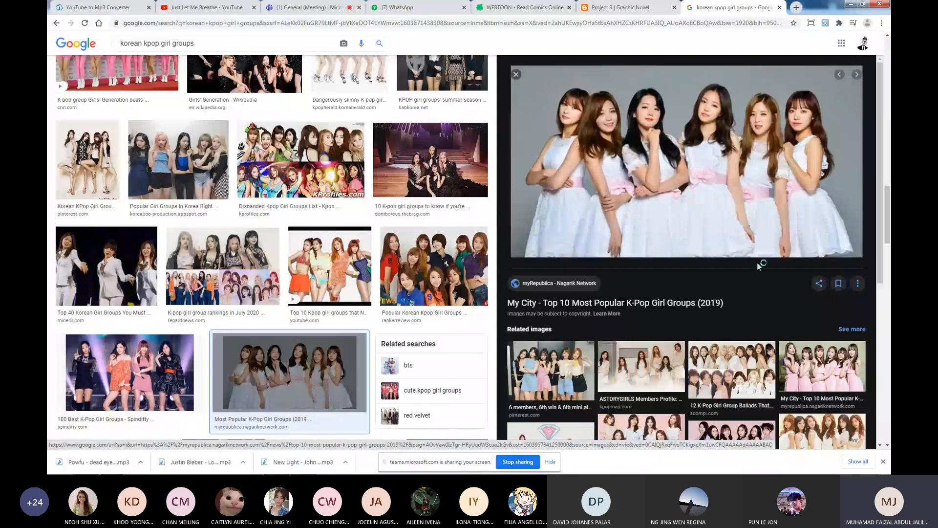
key(Right)
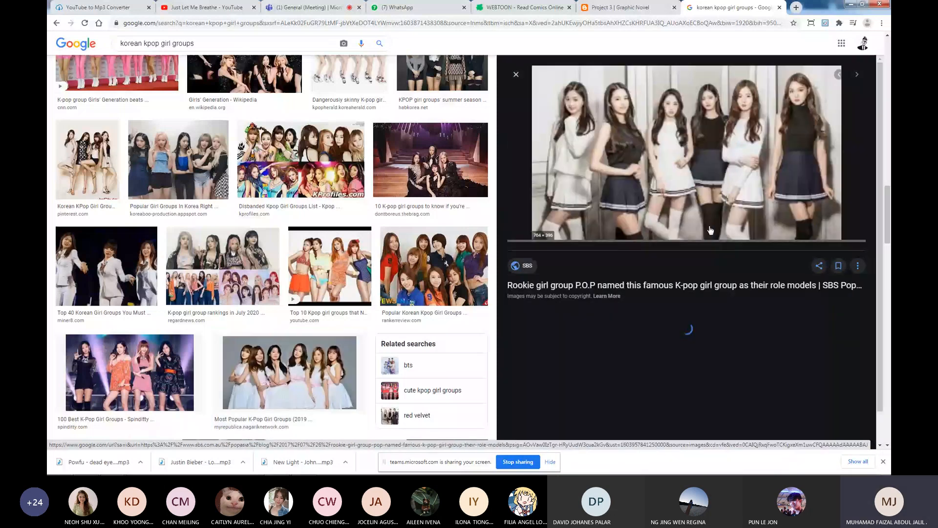
Compare the WEBTOON character art with the "Top 10 Kpop girl groups that NEVER should have disbanded" and "100 Best K-Pop Girl Groups" photos.
click(516, 8)
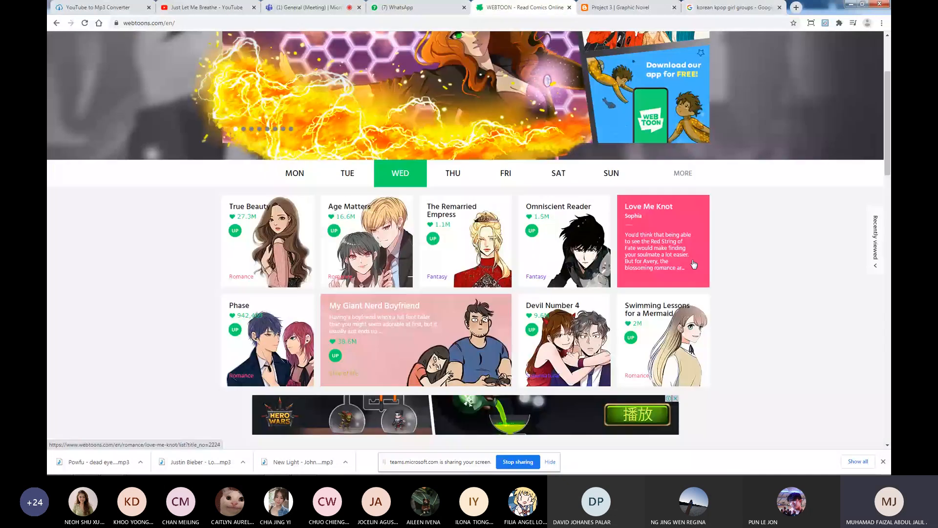
click(733, 8)
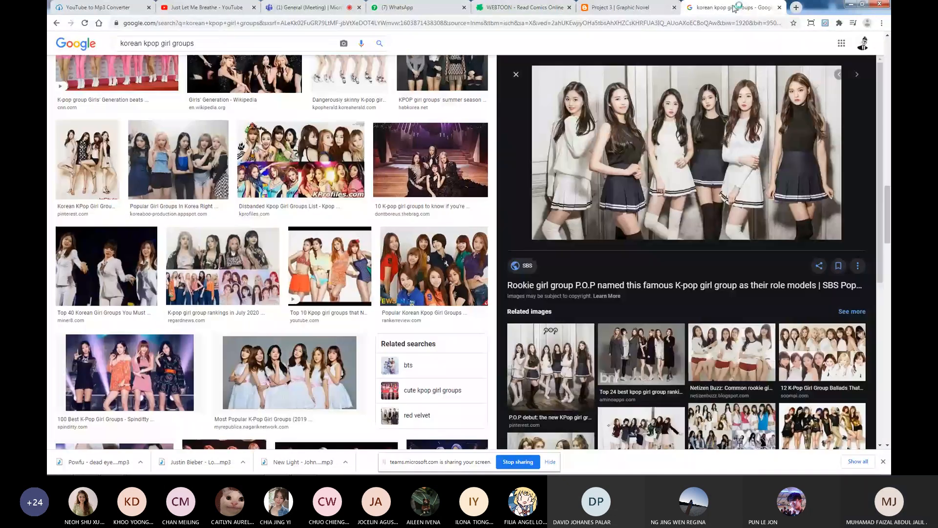
click(339, 271)
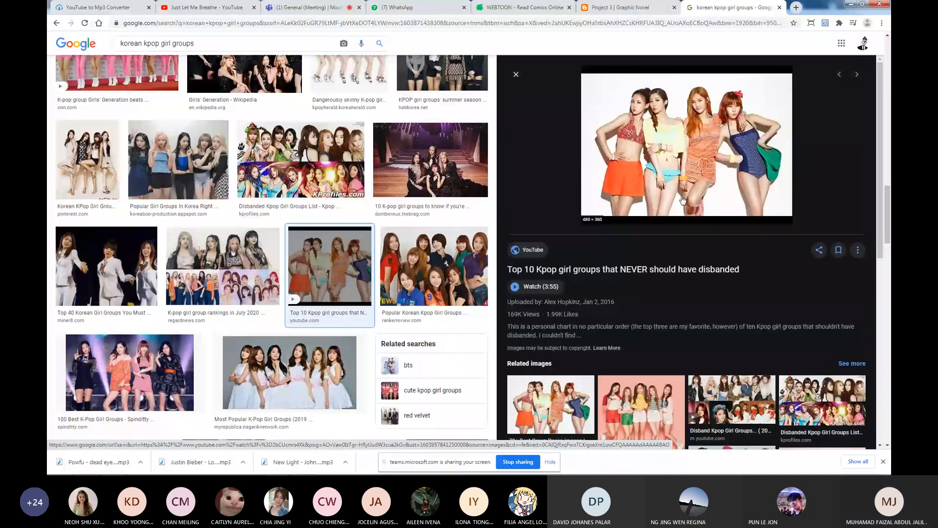
click(130, 373)
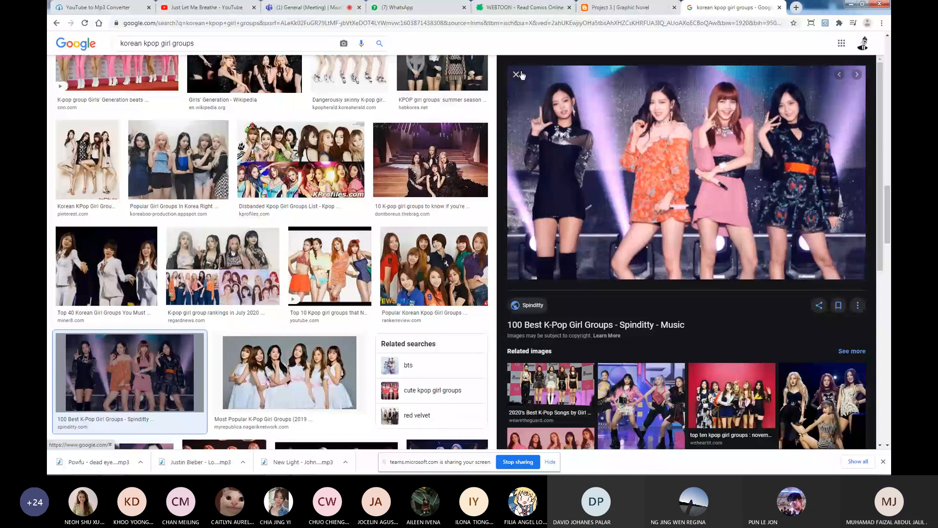
Check the WEBTOON series art again, then briefly preview the "My Kpop Girl Group<3 on We Heart It" photo in the image results.
click(521, 8)
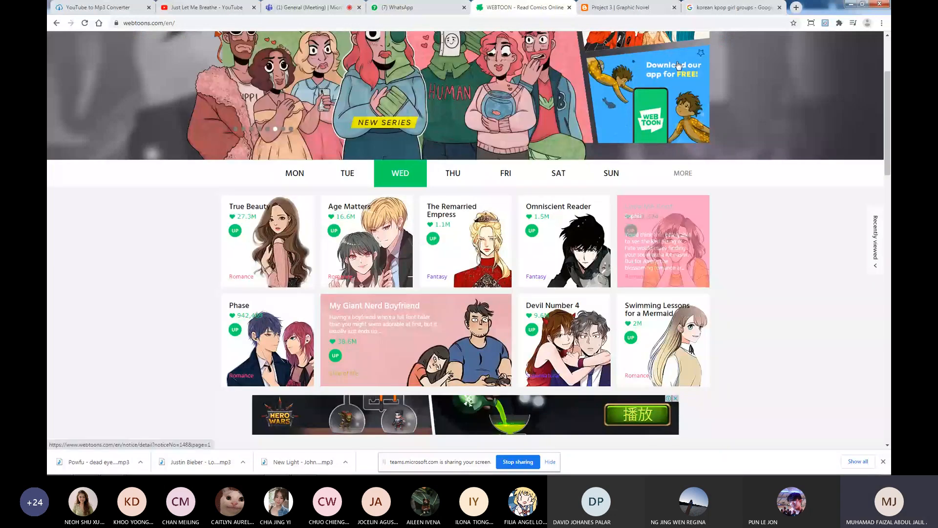
click(709, 8)
key(alt+Left)
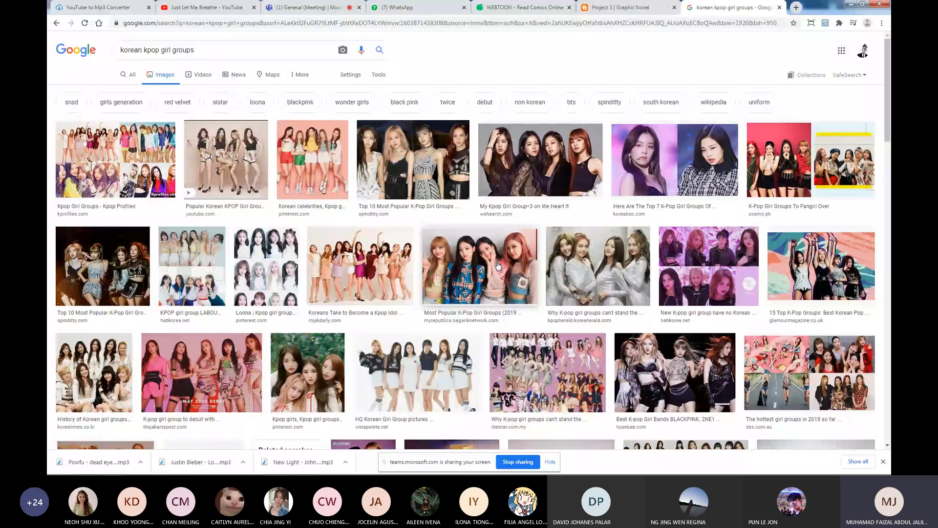
click(581, 185)
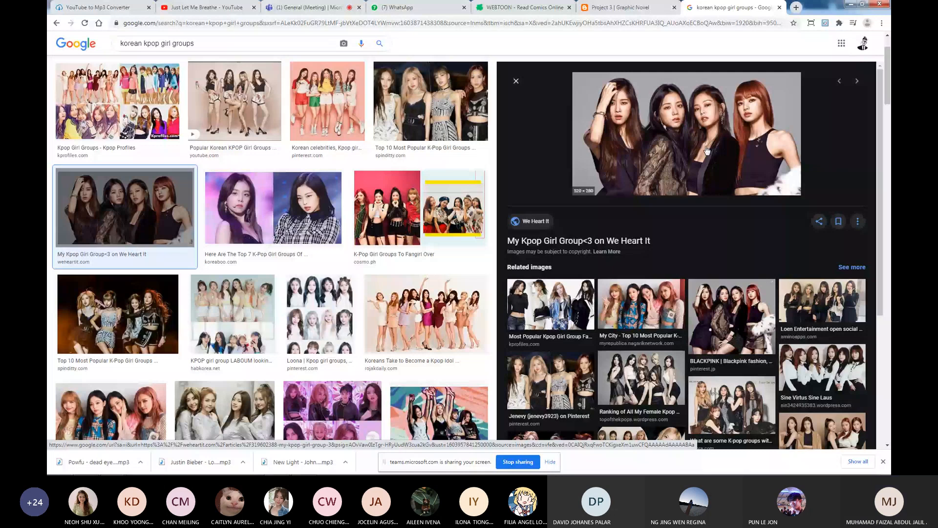
click(516, 81)
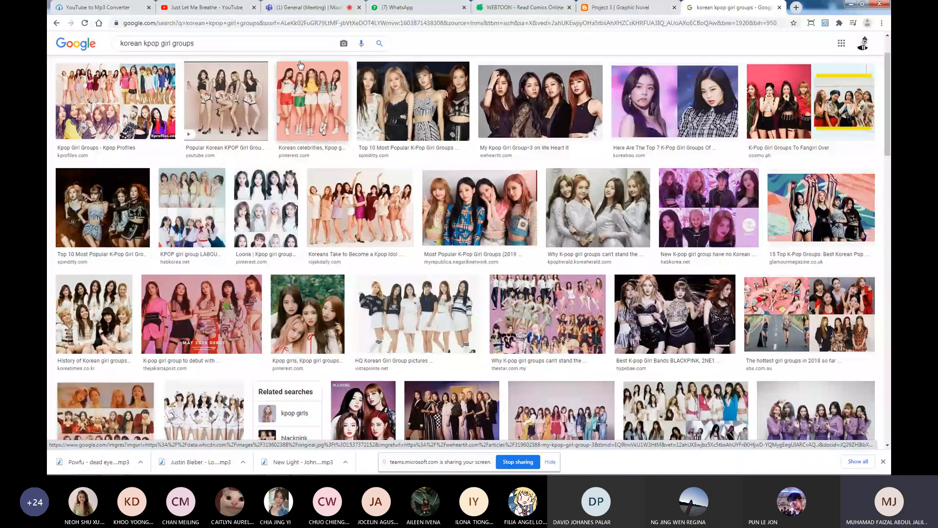
Shorten the image search query to "korean kpop girl" and run it.
drag(195, 44, 181, 45)
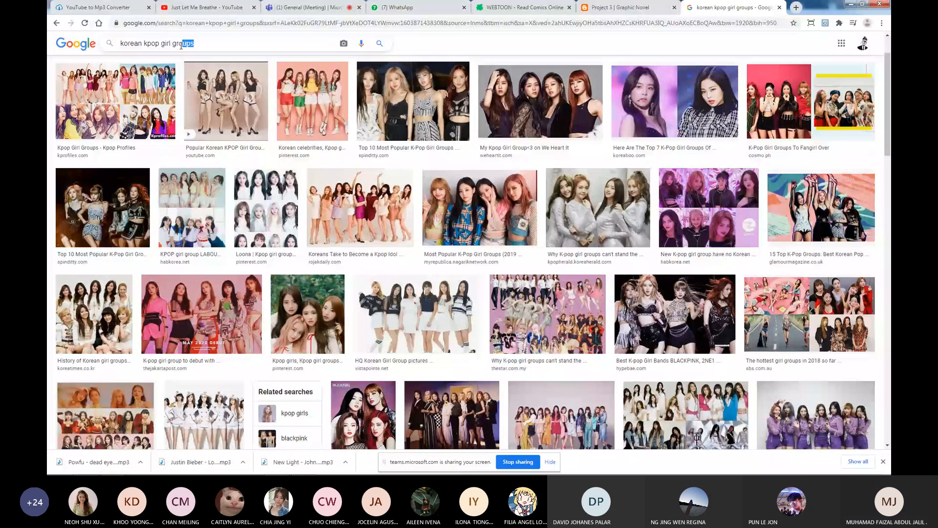
key(BackSpace)
key(BackSpace)
key(BackSpace)
key(Return)
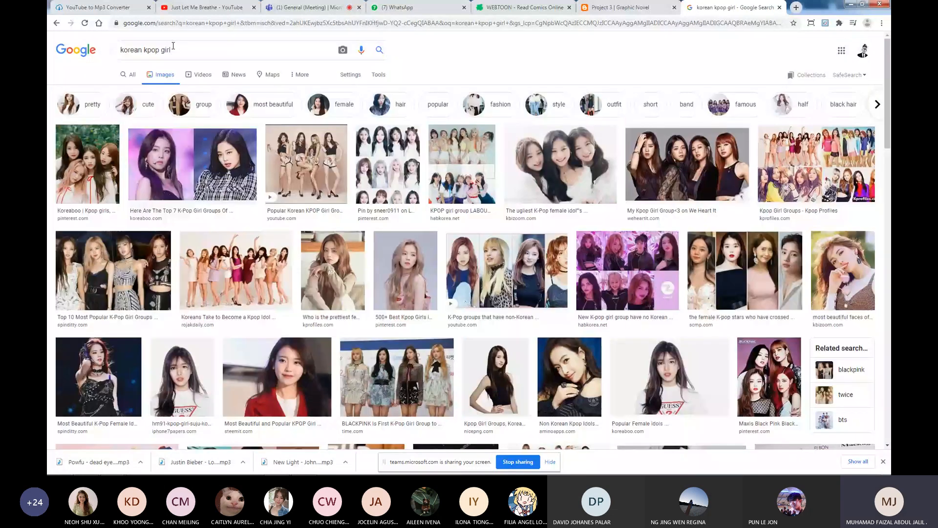
Preview the "K-Pop groups that have non-Korean members" image and look through its related images.
click(481, 270)
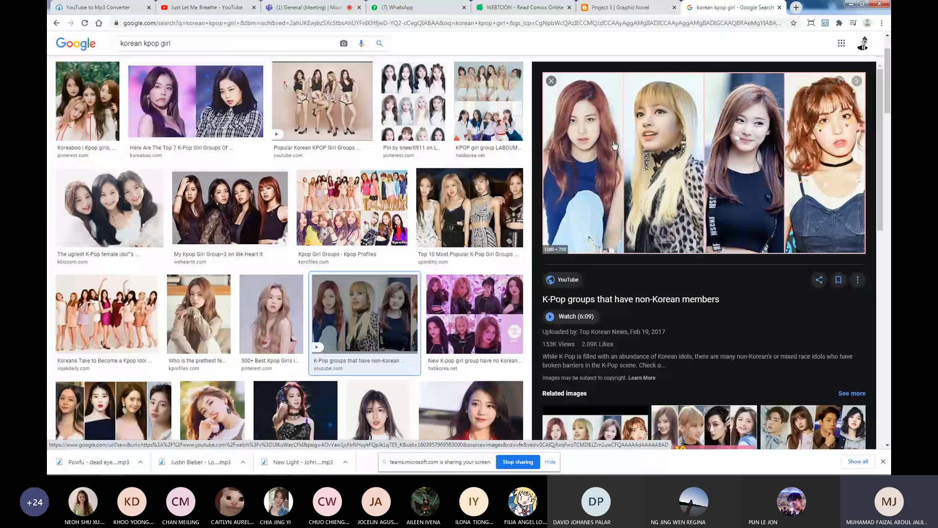
scroll(615, 145, down, 6)
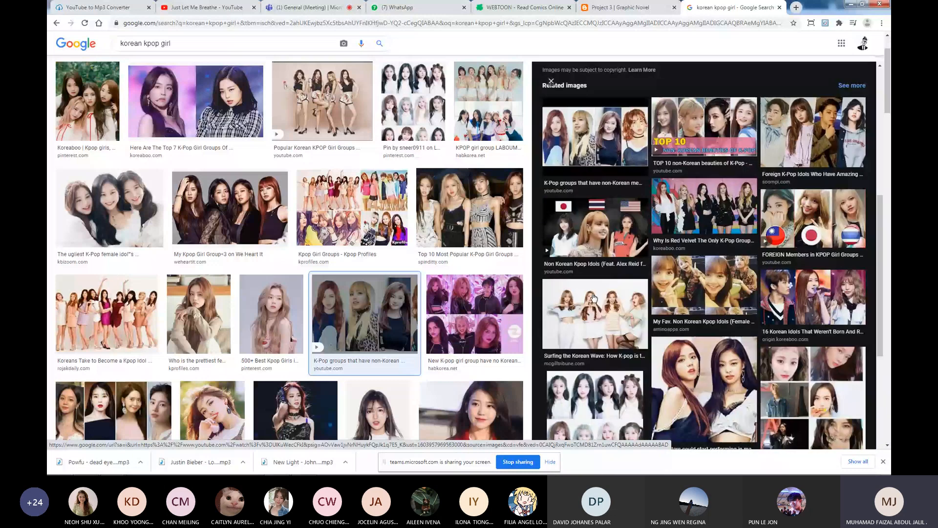
scroll(594, 298, down, 2)
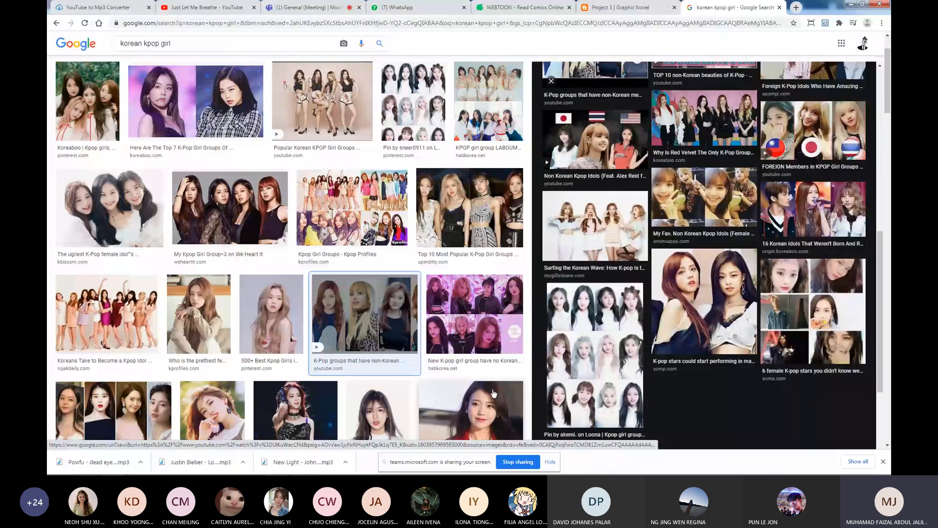
Close the current preview, open the "Korean Kpop Girl Hairstyle Photo Montage" image from further down the results, and look through its related images.
scroll(493, 393, down, 2)
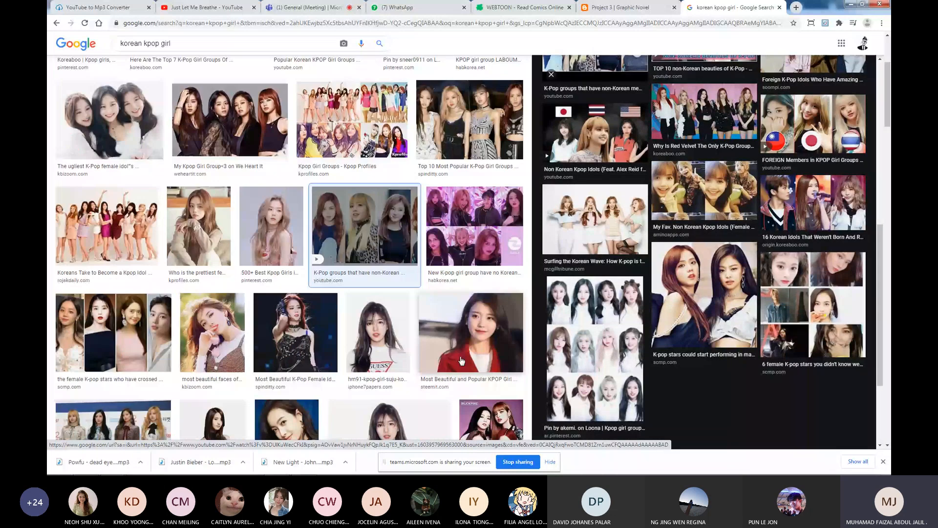
click(551, 75)
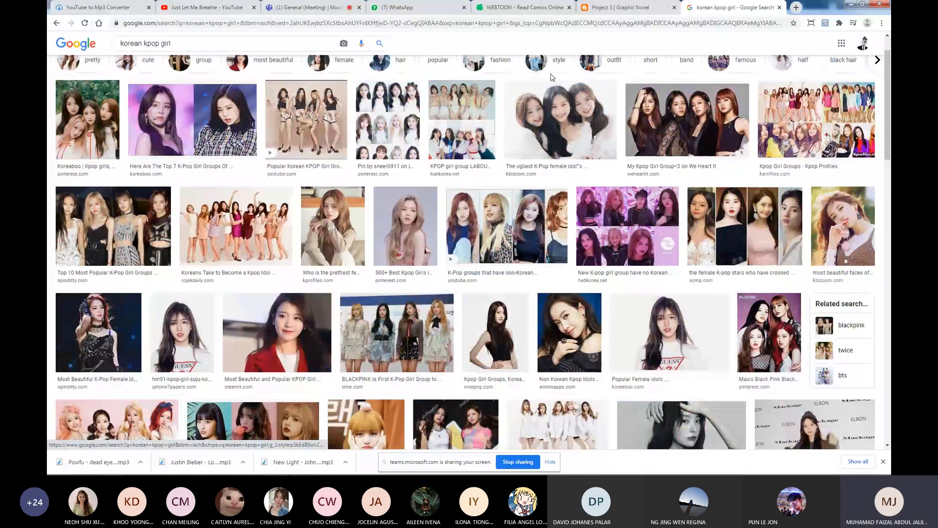
scroll(602, 264, down, 5)
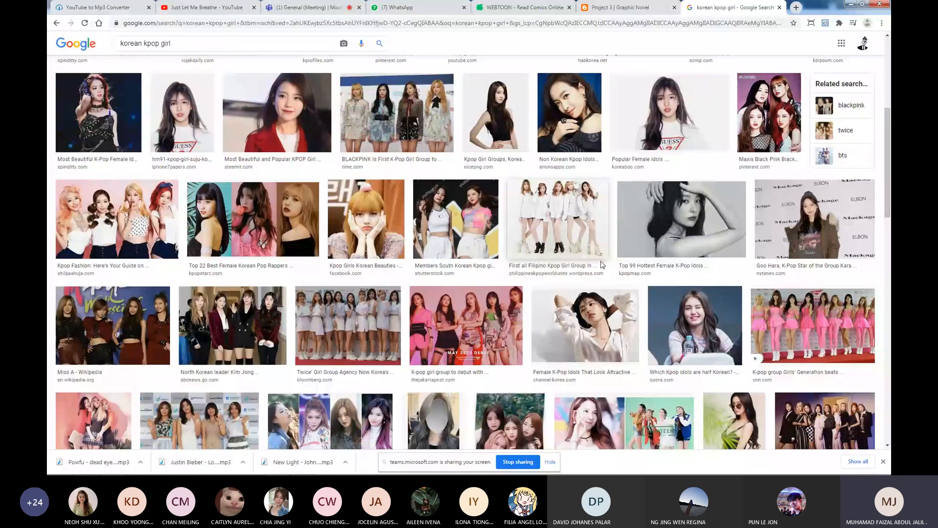
scroll(550, 237, down, 5)
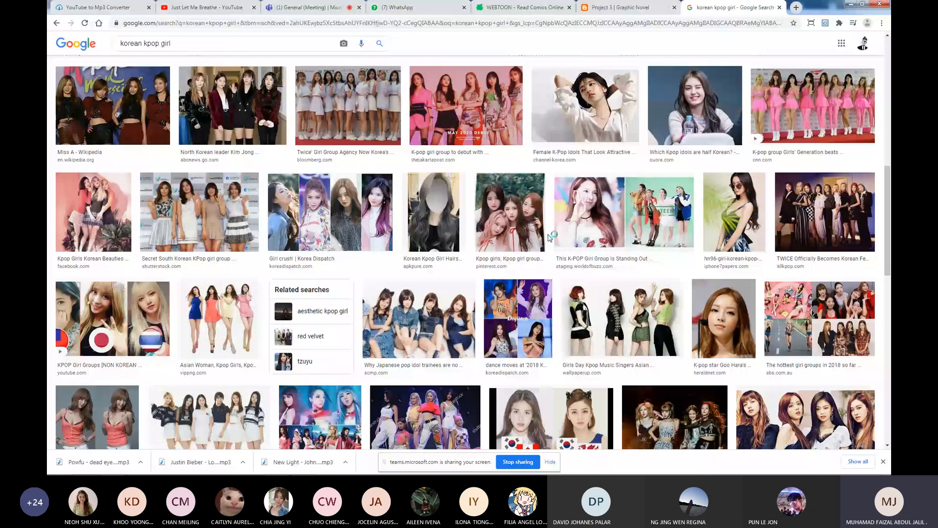
click(434, 221)
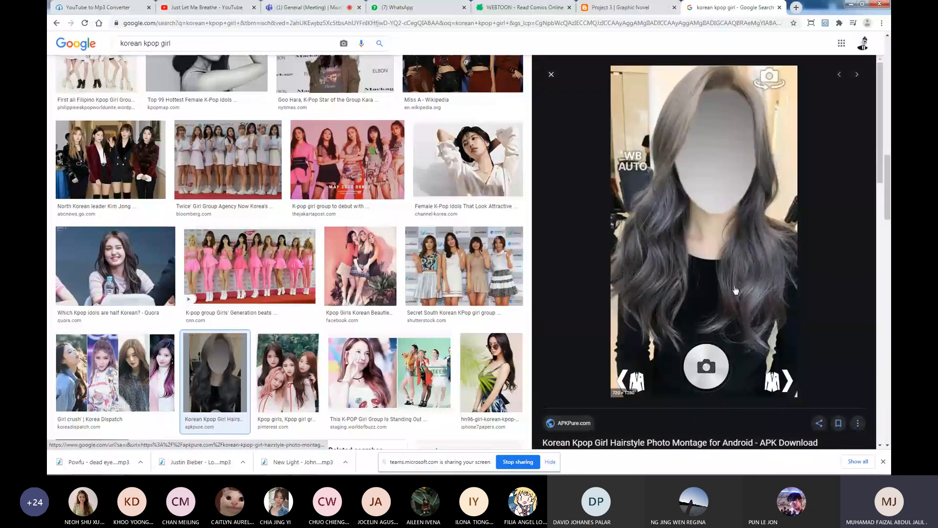
scroll(735, 290, down, 1)
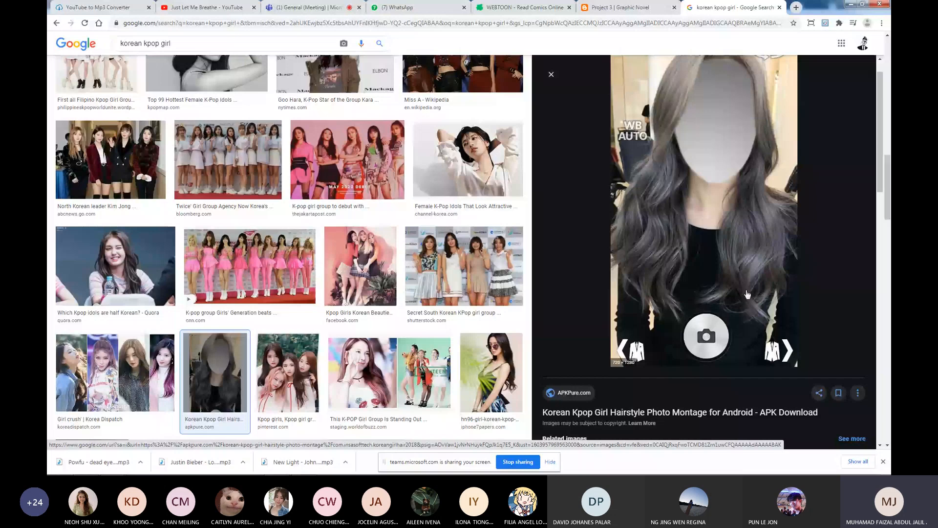
scroll(752, 296, down, 7)
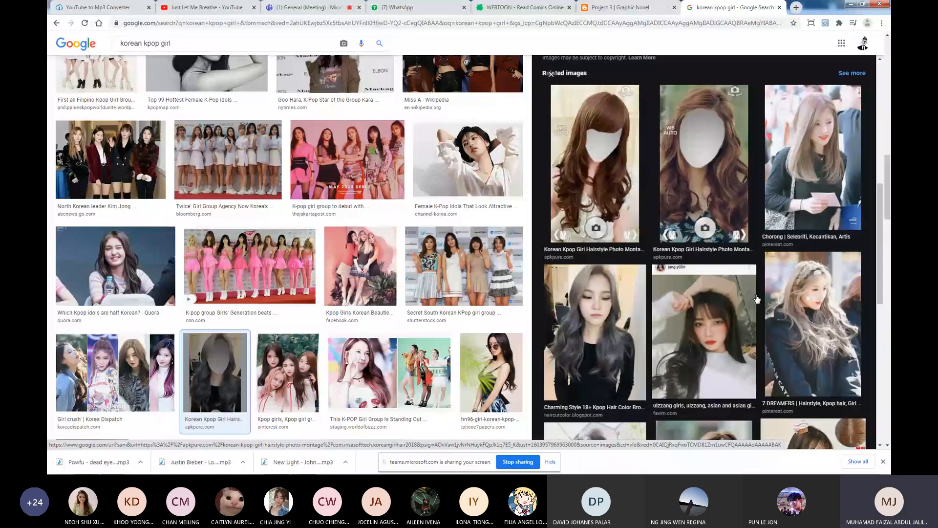
scroll(757, 299, down, 4)
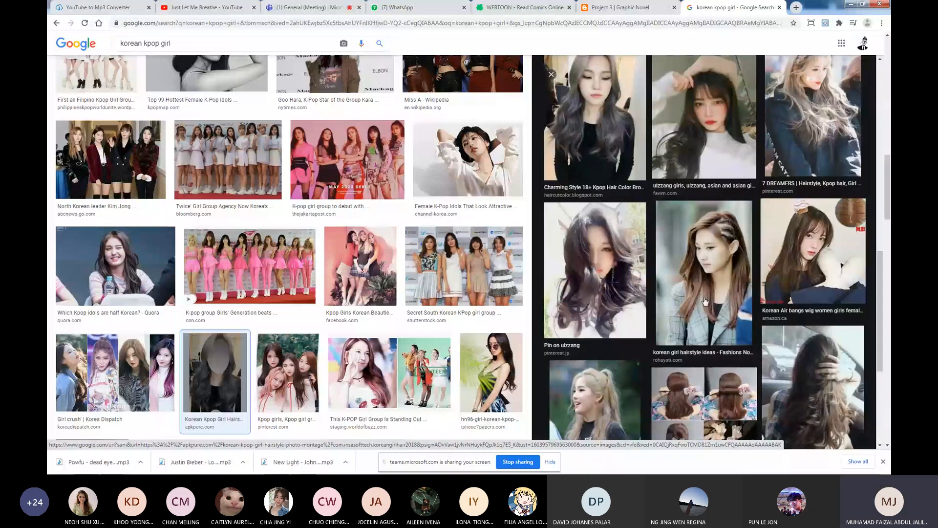
scroll(708, 268, down, 1)
scroll(712, 238, down, 3)
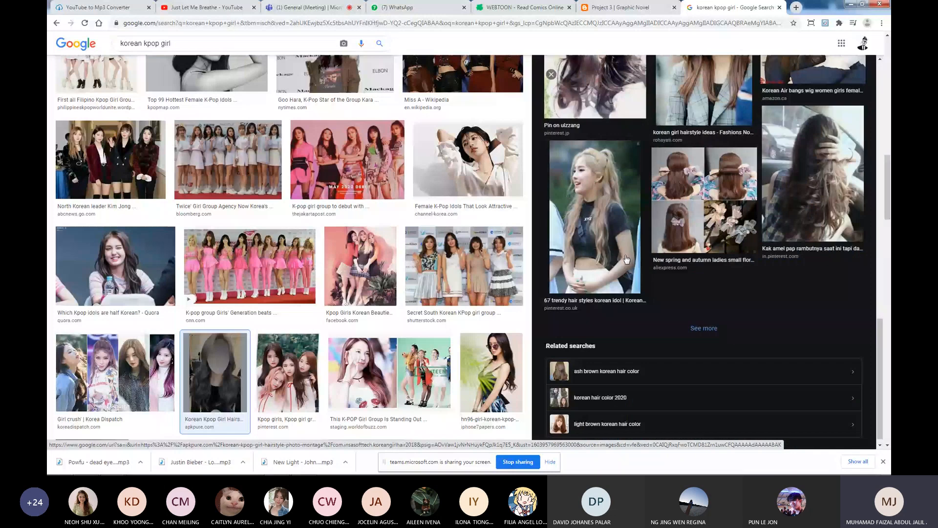
Preview the related "67 trendy hair styles korean idol" photo and look through its related images.
click(626, 260)
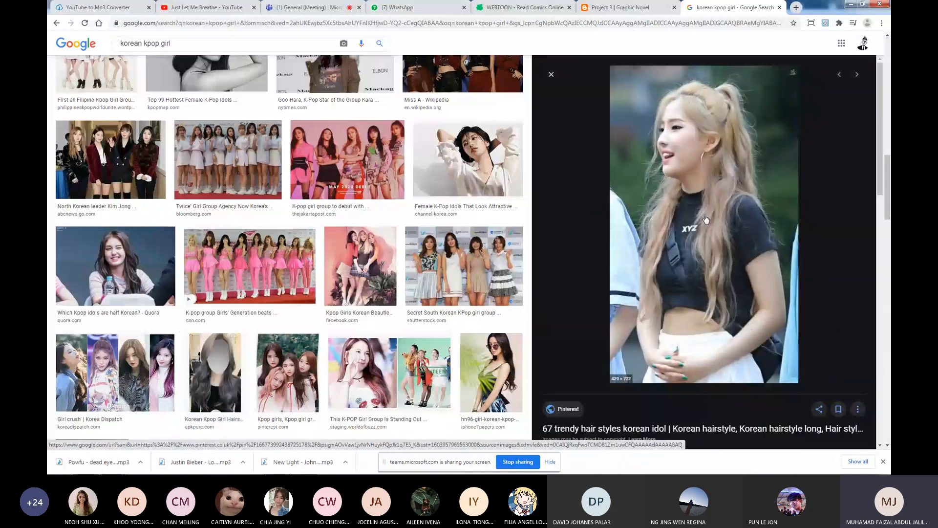
scroll(793, 233, down, 5)
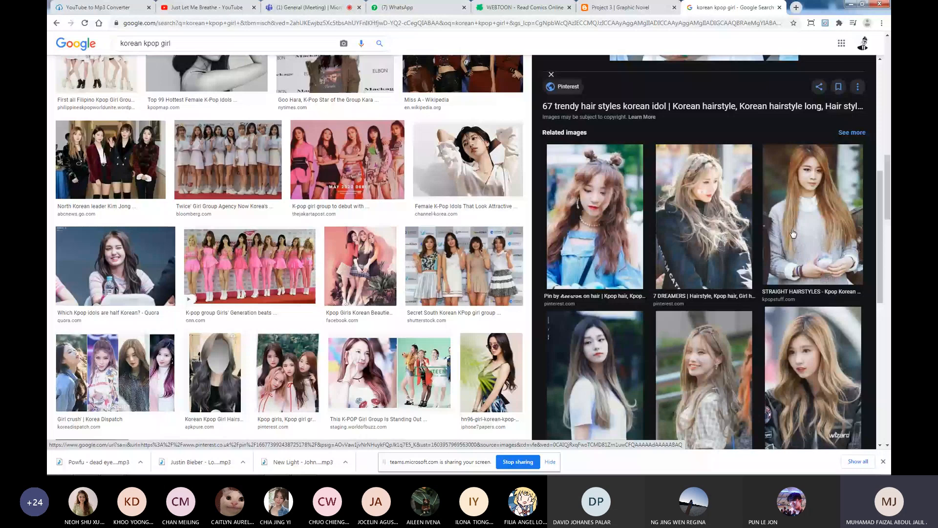
scroll(793, 233, down, 2)
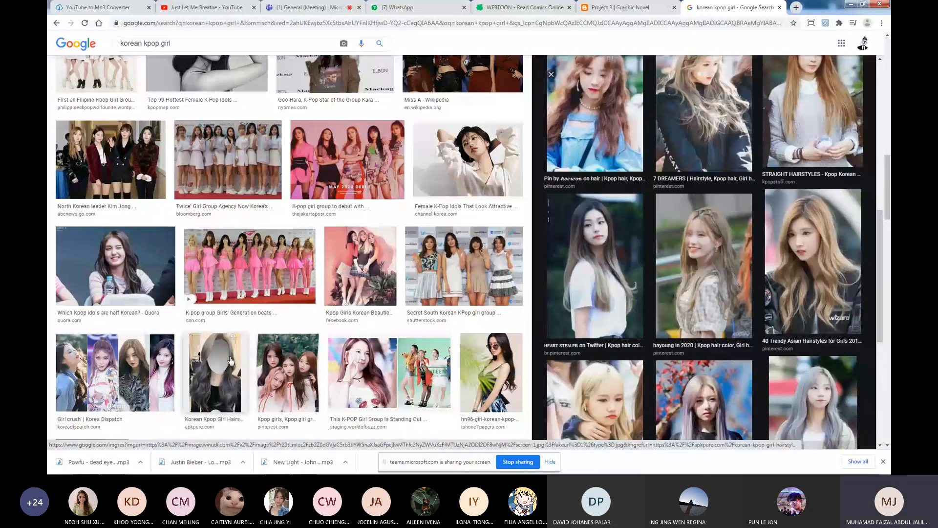
Preview the "Which Kpop idols are half Korean?" photo and its related "Top 10 Hottest Korean Female Singers" image, closing the preview at the end.
click(115, 266)
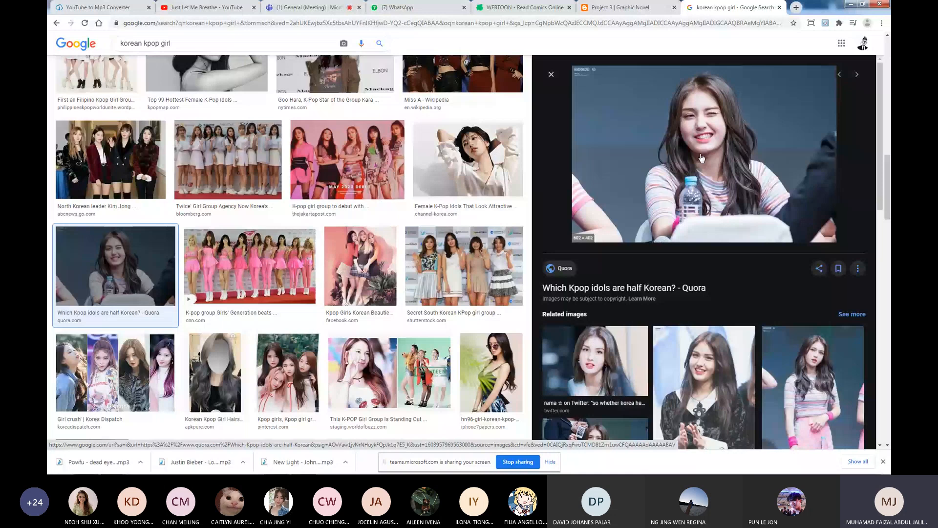
scroll(701, 158, down, 1)
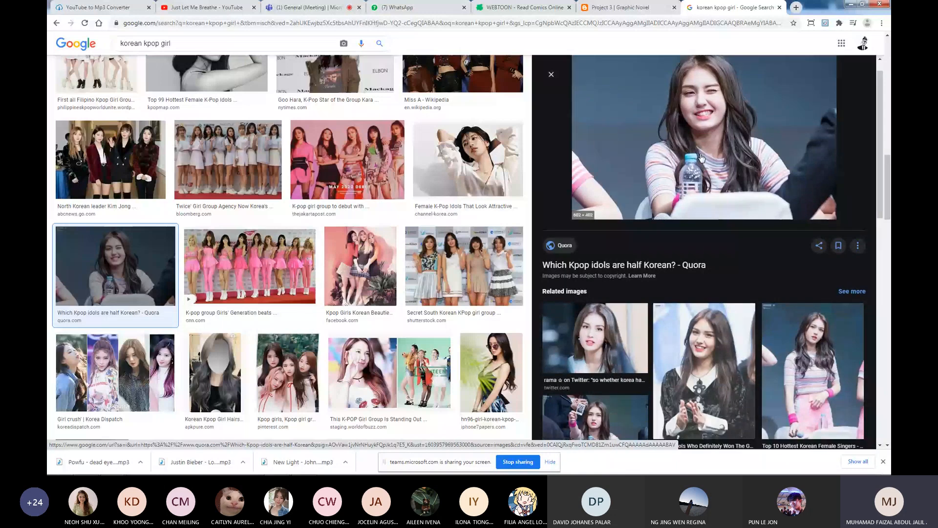
scroll(702, 158, up, 1)
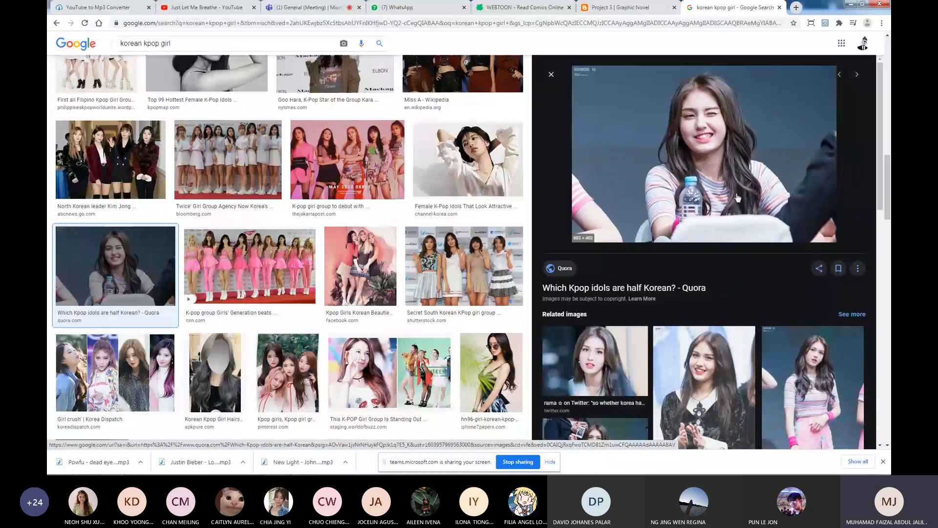
scroll(802, 218, down, 4)
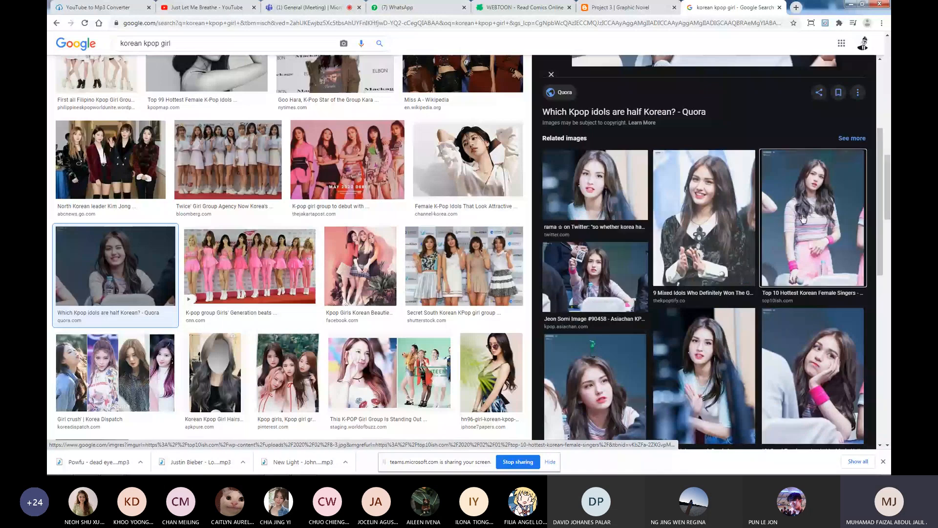
click(802, 218)
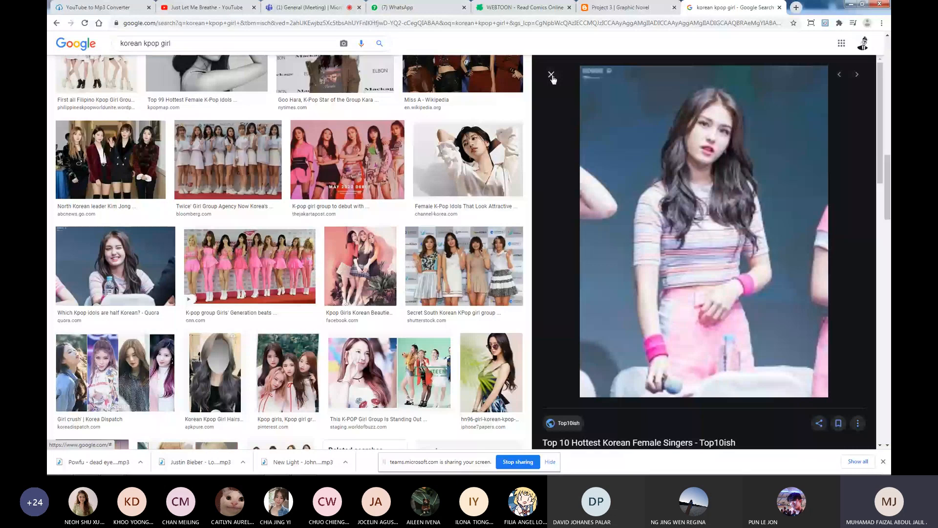
click(551, 76)
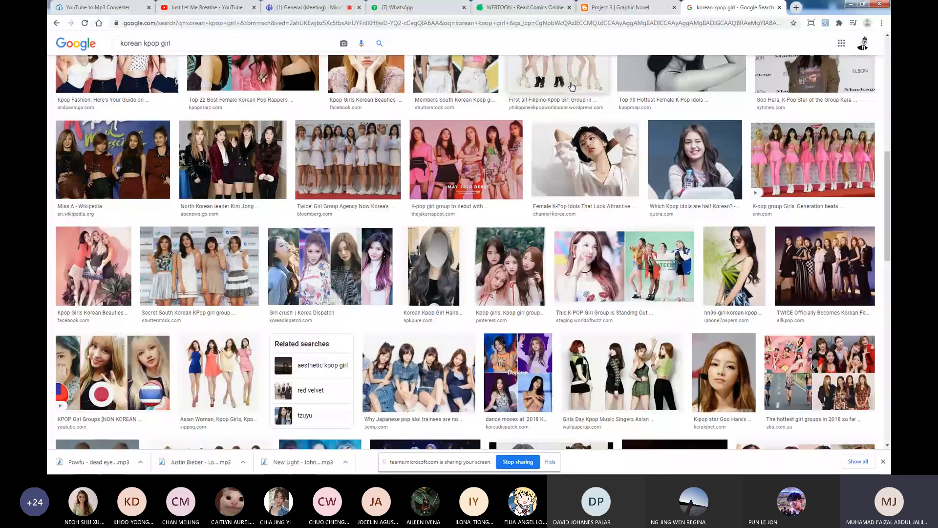
Compare the WEBTOON Wednesday series art with the K-pop girl photos and open the Devil Number 4 series page.
click(534, 9)
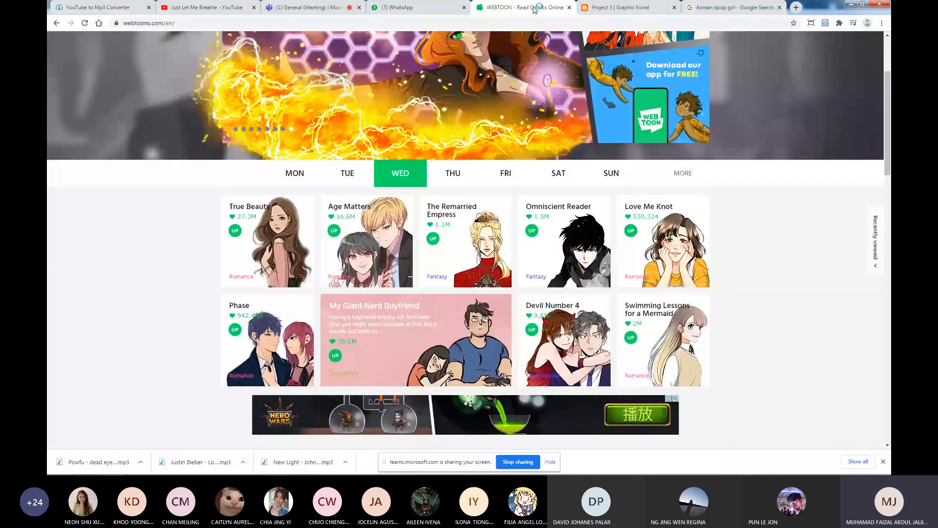
click(728, 8)
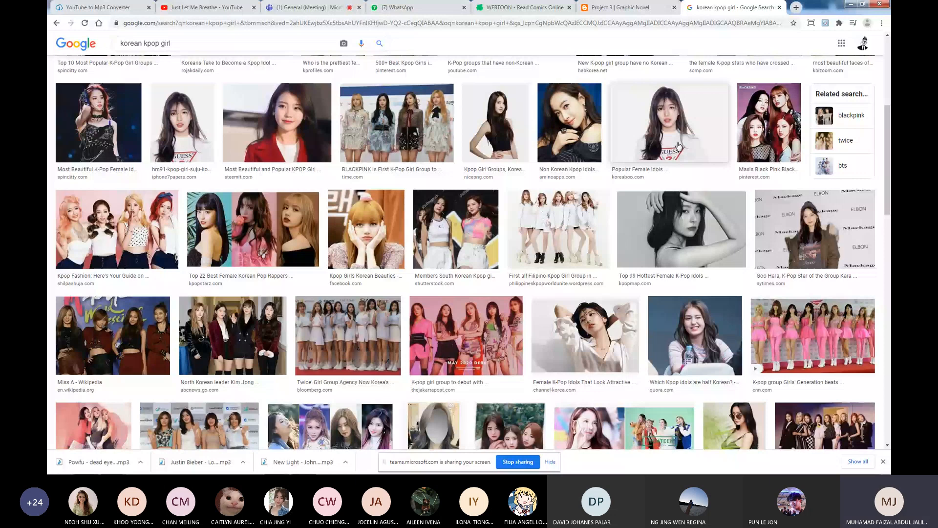
click(490, 6)
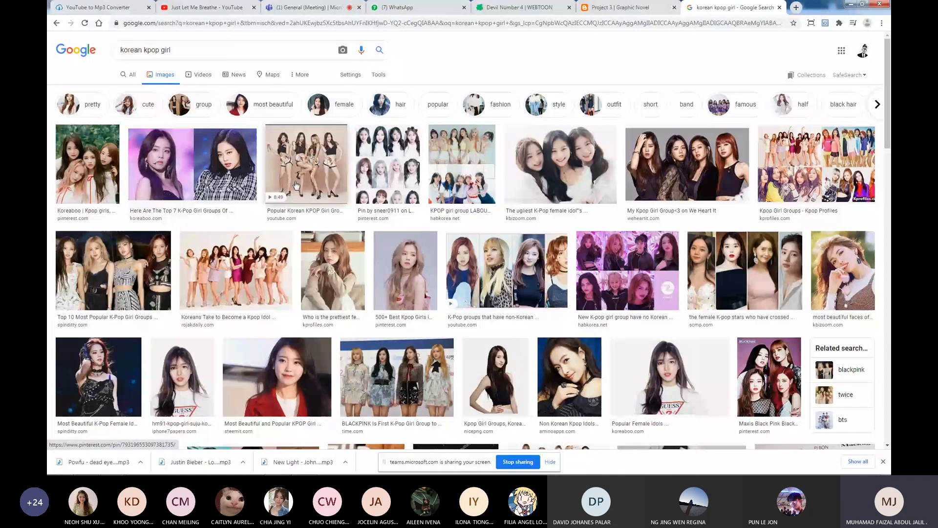
Replace the image search query with "jpop guy" and run it.
click(254, 49)
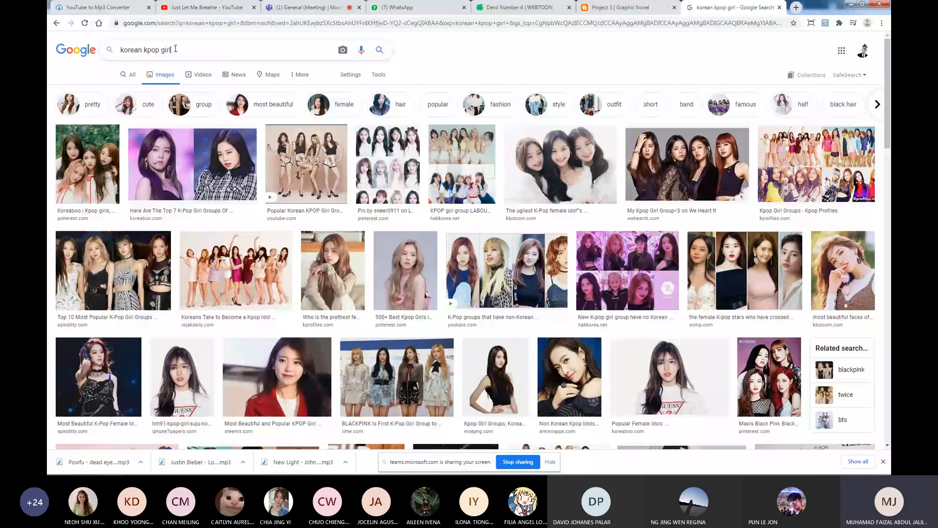
key(ctrl+a)
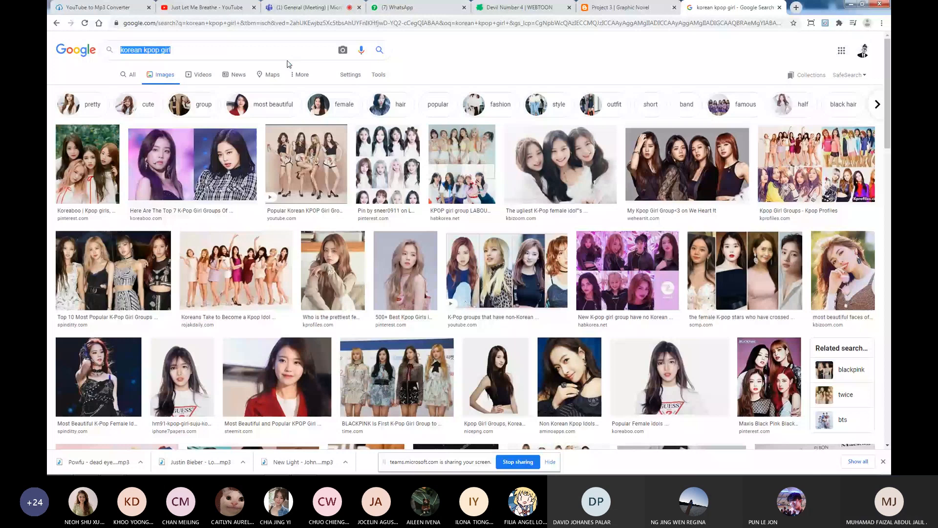
text(jopo)
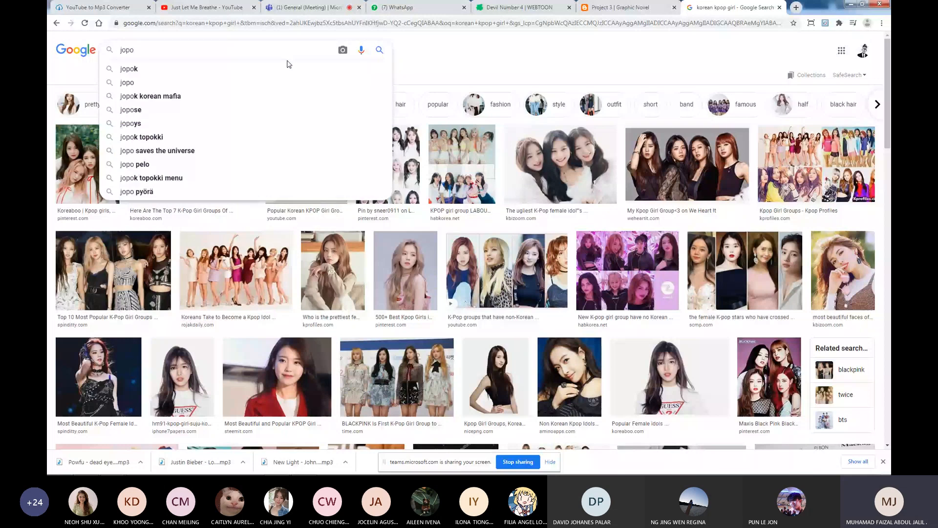
key(BackSpace)
key(BackSpace)
key(BackSpace)
text(pop)
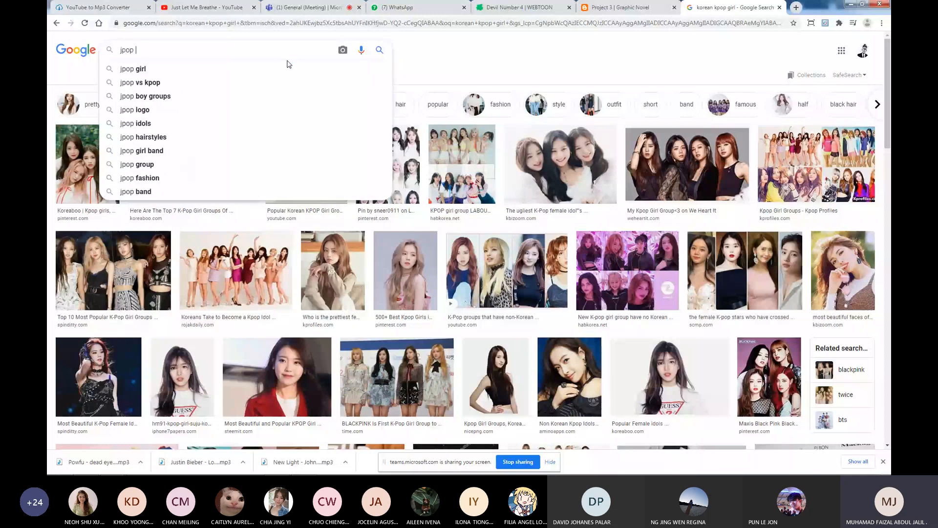
text( gu)
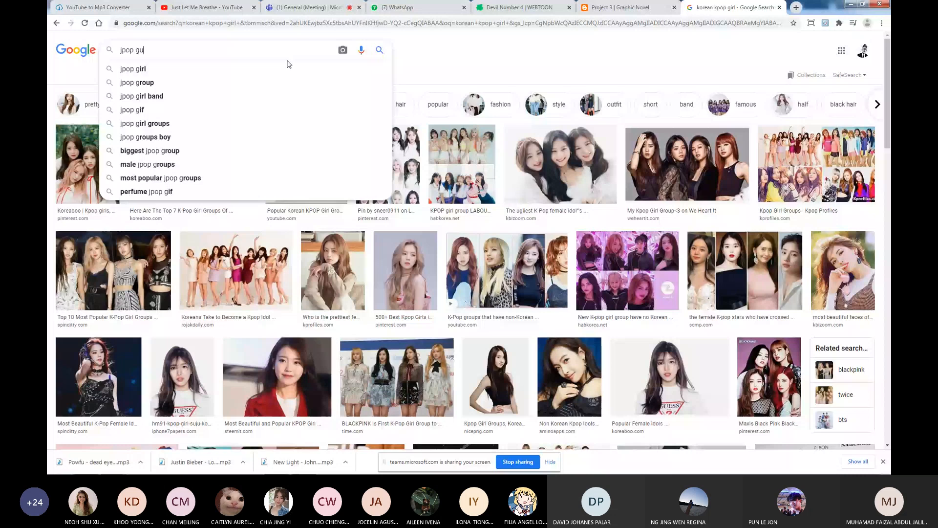
text(y)
key(Return)
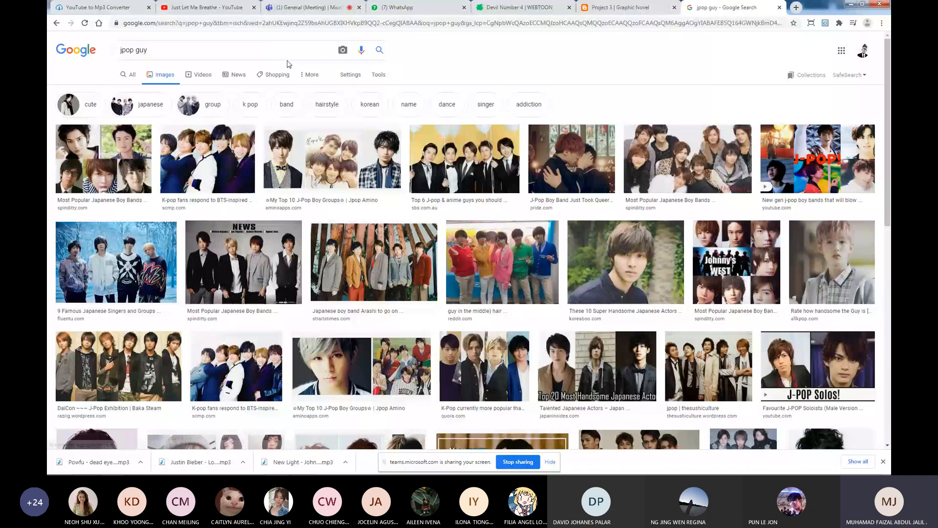
Compare the "Top 10 Most Popular Japanese Boy Bands" NEWS photo with the Devil Number 4 character art on WEBTOON, and close the photo preview.
click(240, 247)
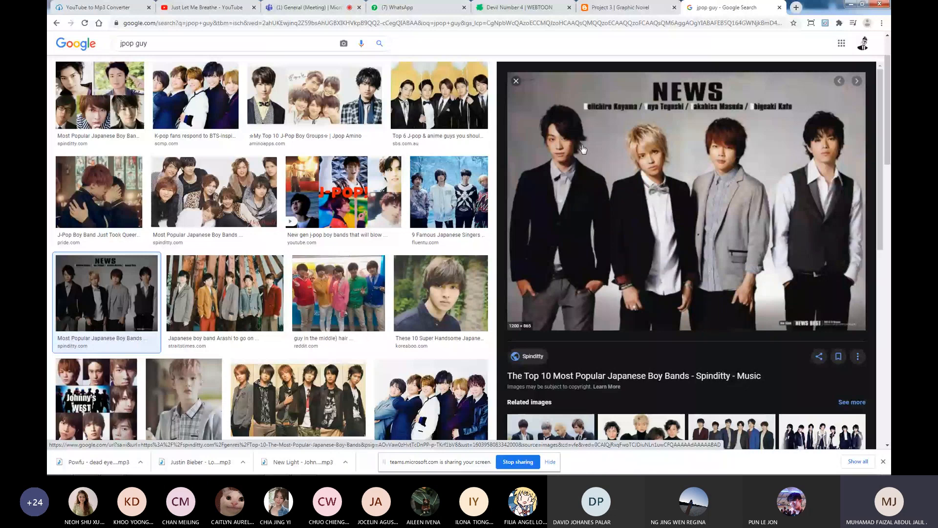
click(503, 8)
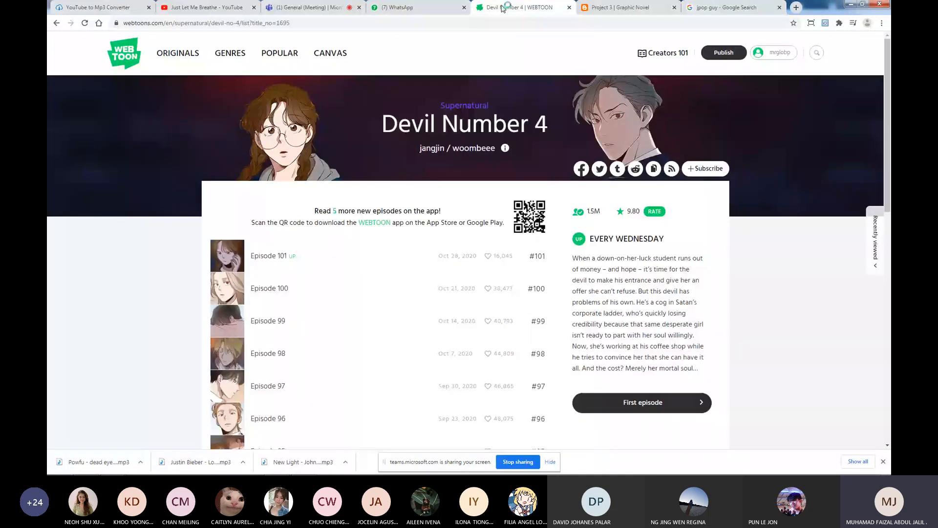
scroll(512, 314, down, 9)
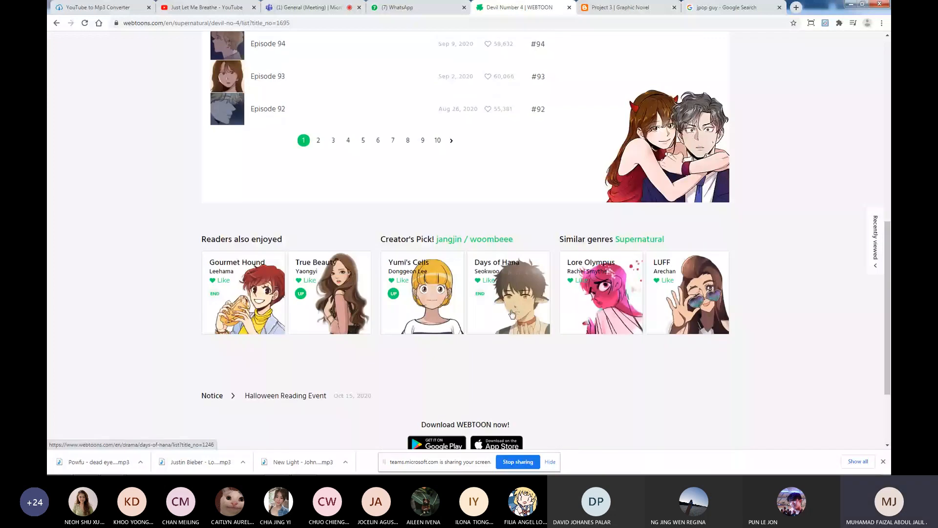
click(744, 6)
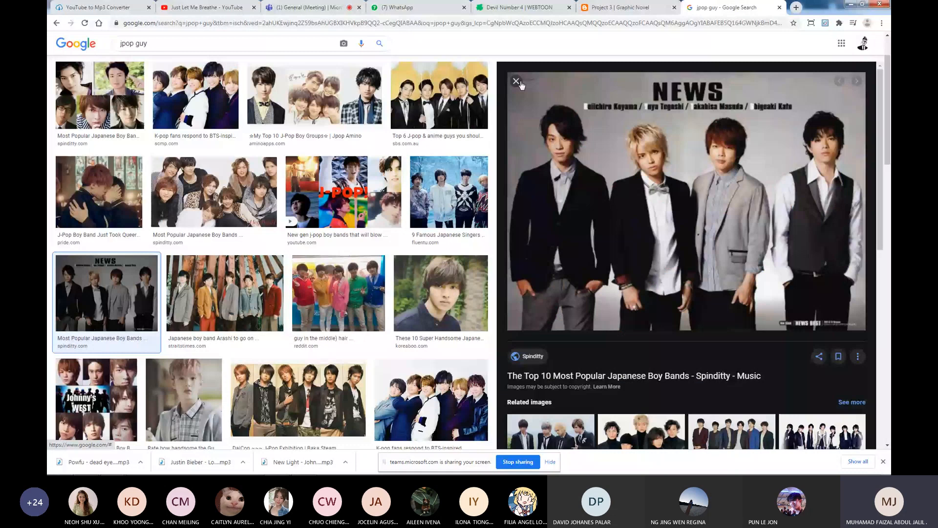
click(517, 81)
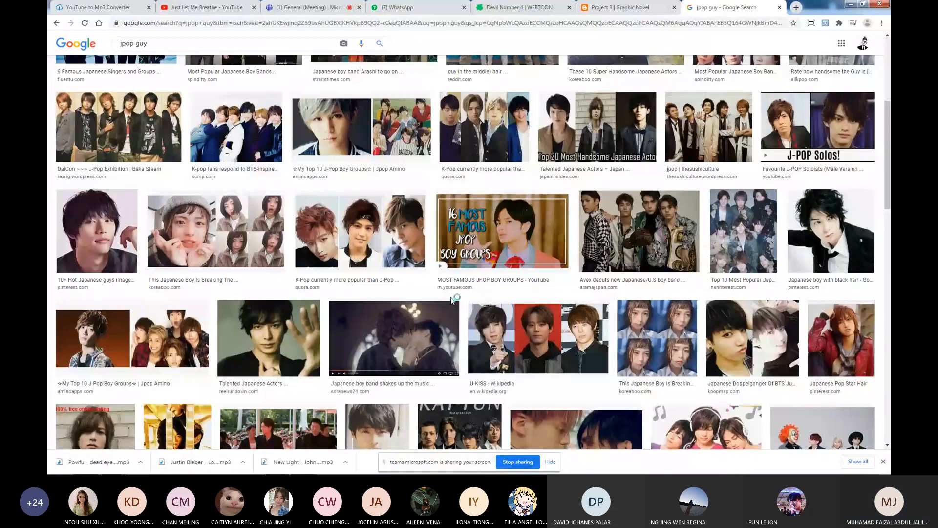
Preview the "U-KISS - Wikipedia" image from further down the results and look through its related images.
scroll(453, 299, down, 3)
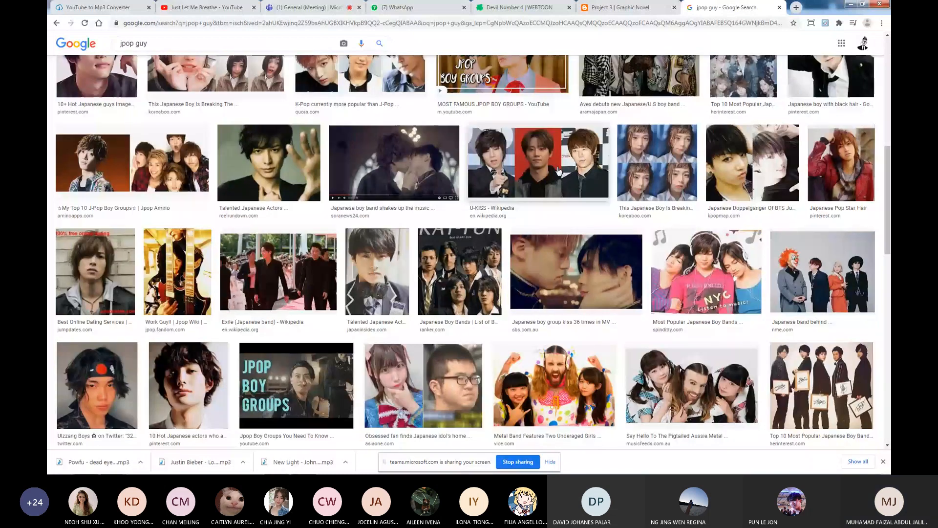
click(559, 171)
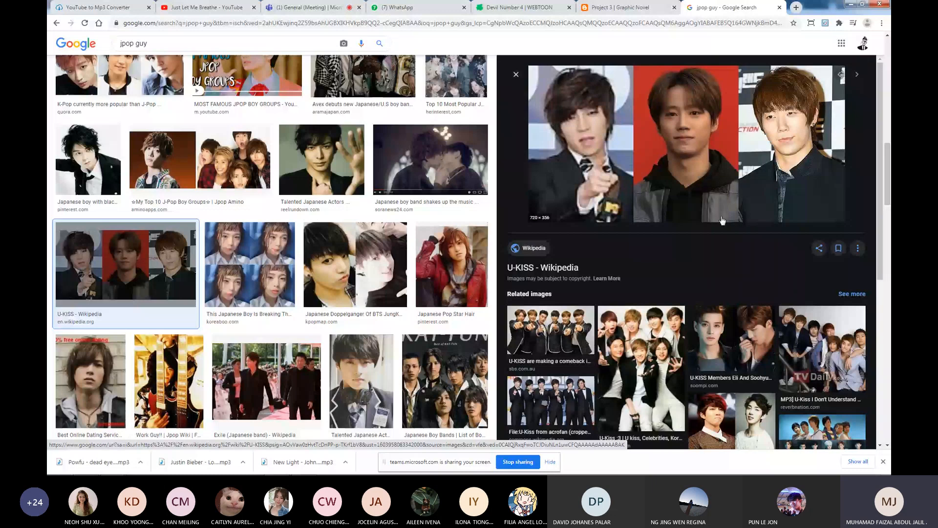
scroll(722, 220, down, 4)
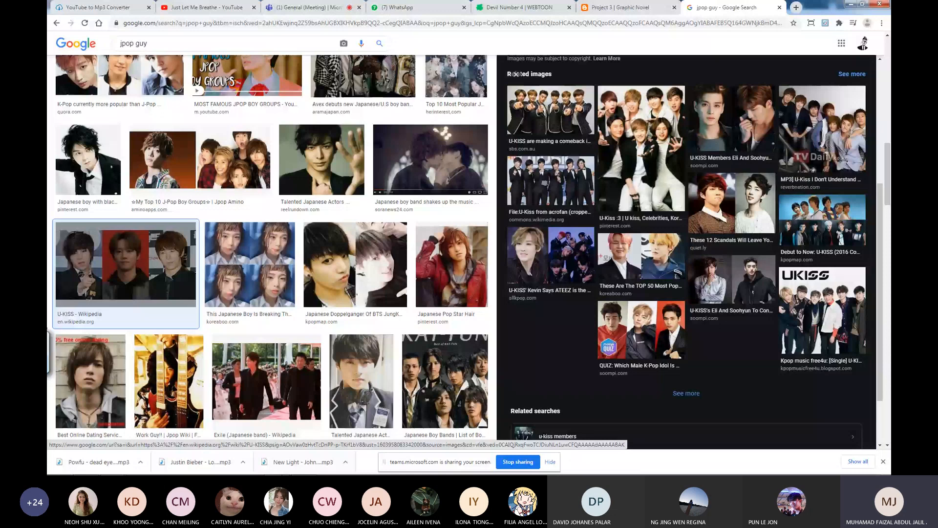
Switch to Photoshop and create a new white 8 x 11 inch document with an empty layer above the background.
click(299, 462)
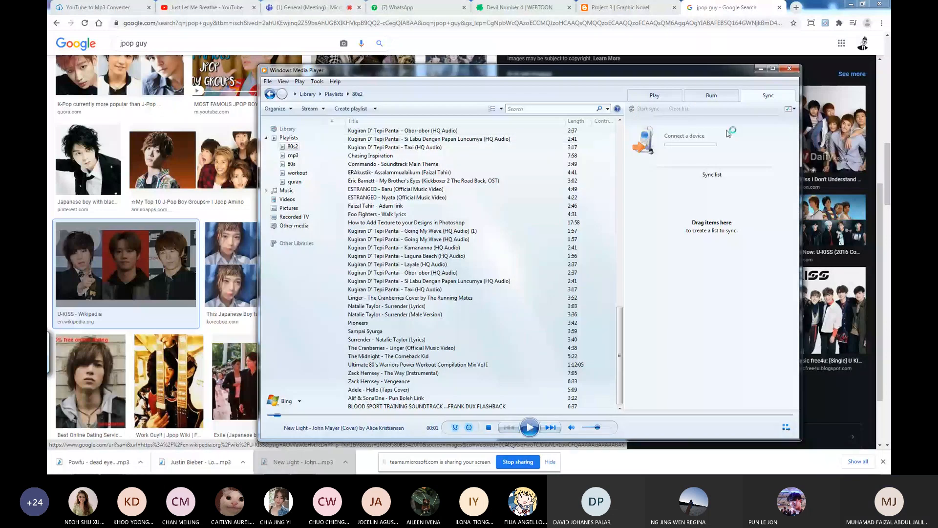
click(760, 69)
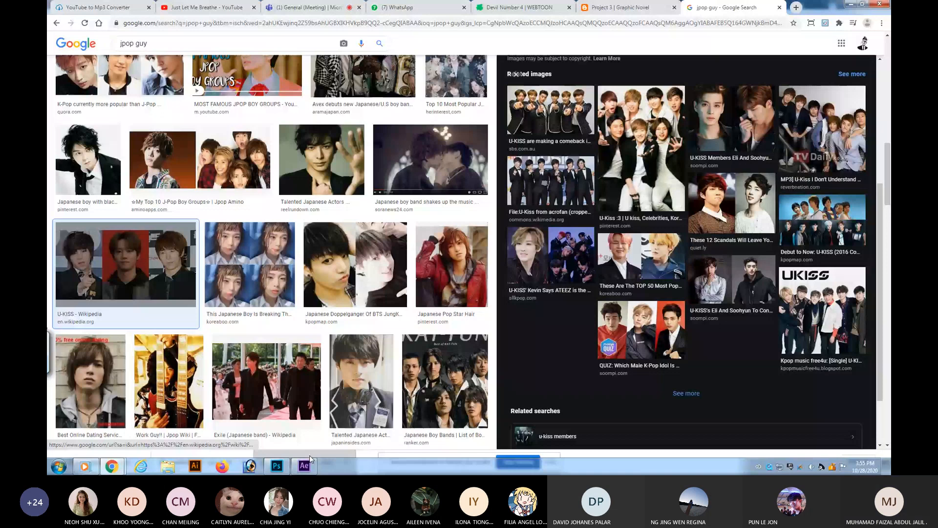
click(277, 466)
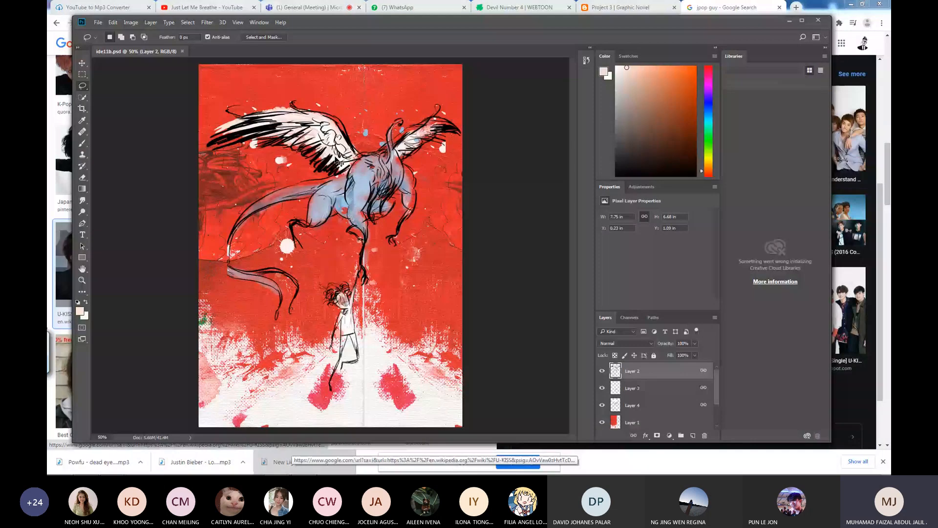
key(ctrl+t)
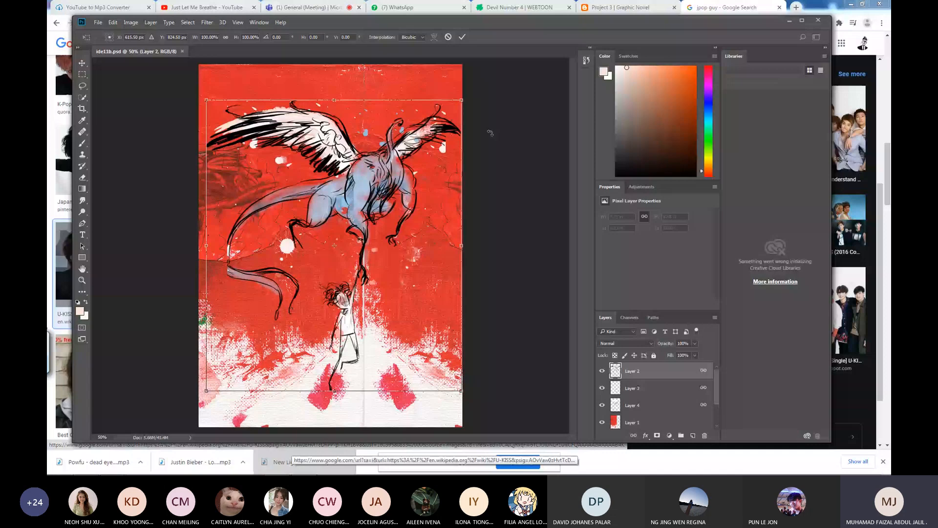
key(Return)
key(l)
key(ctrl+n)
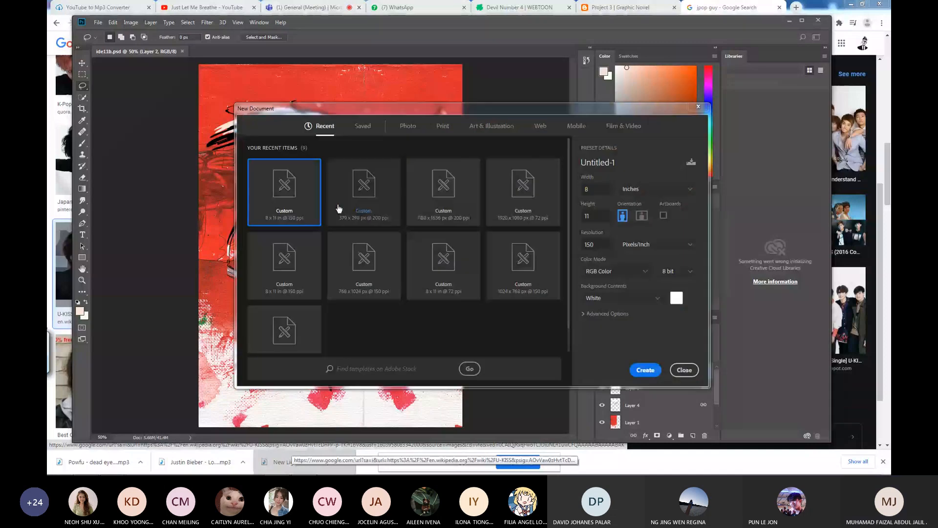
key(Return)
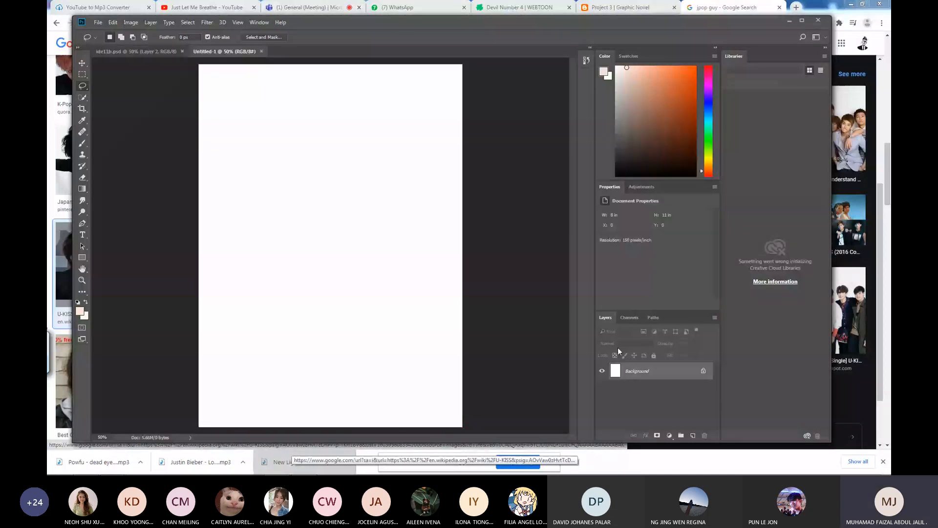
key(ctrl+shift+alt+n)
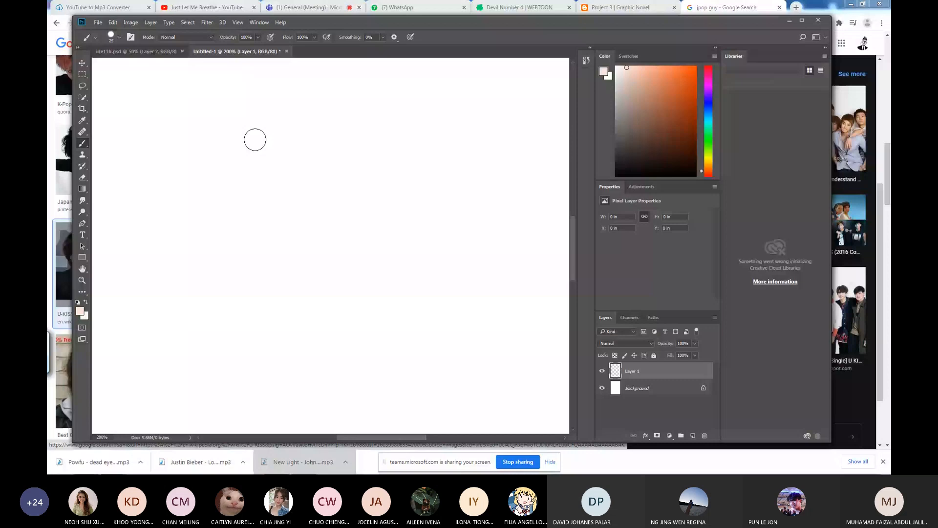
Reduce the brush size and sketch a male character's face outline, parted fringe, outer hair and ears on the new layer.
key(bracketleft)
key(bracketleft)
key(bracketleft)
key(bracketleft)
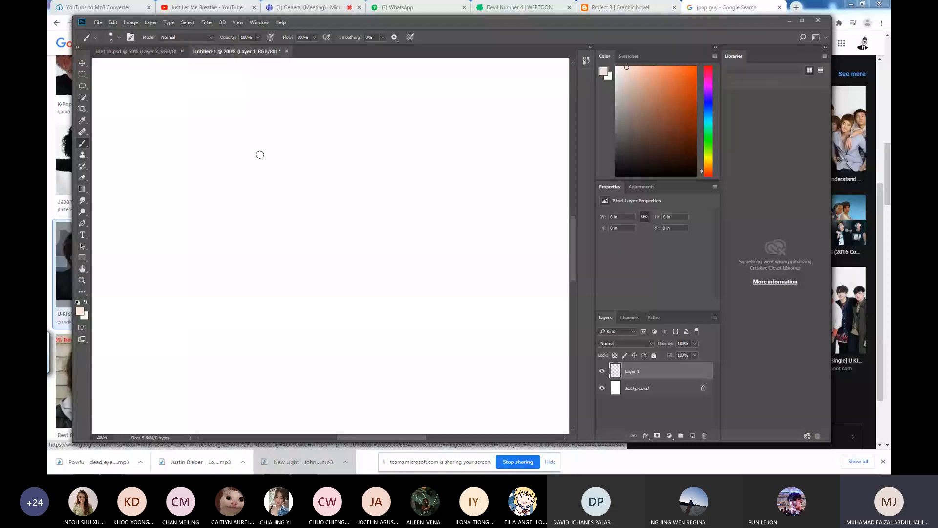
drag(237, 128, 359, 139)
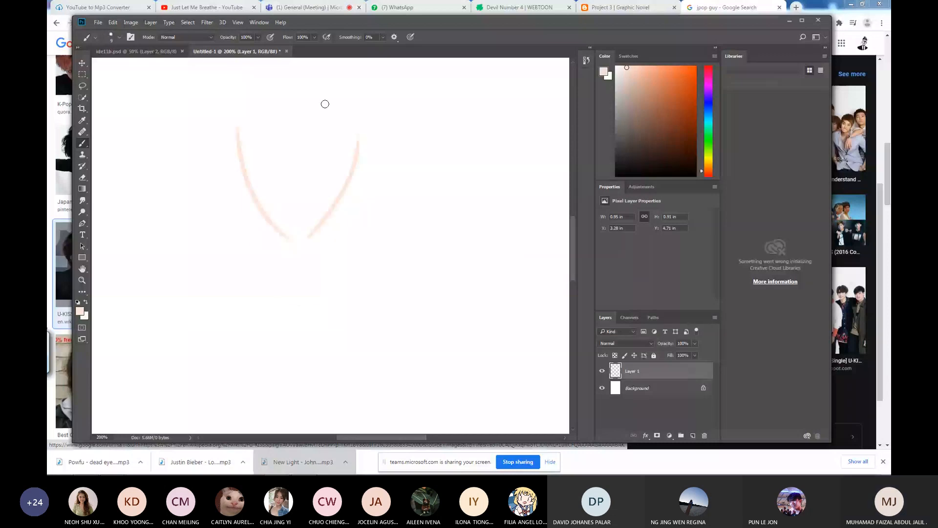
scroll(292, 159, up, 3)
drag(291, 159, 258, 201)
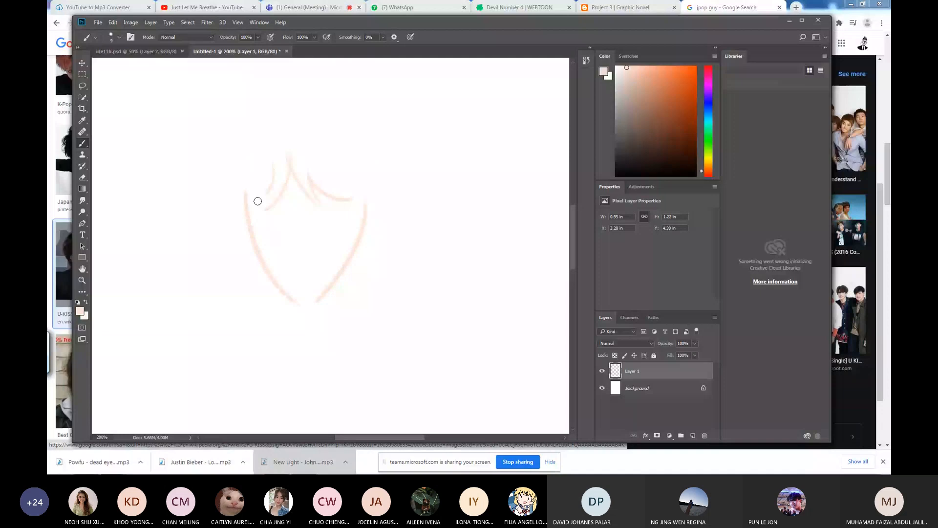
drag(279, 101, 217, 162)
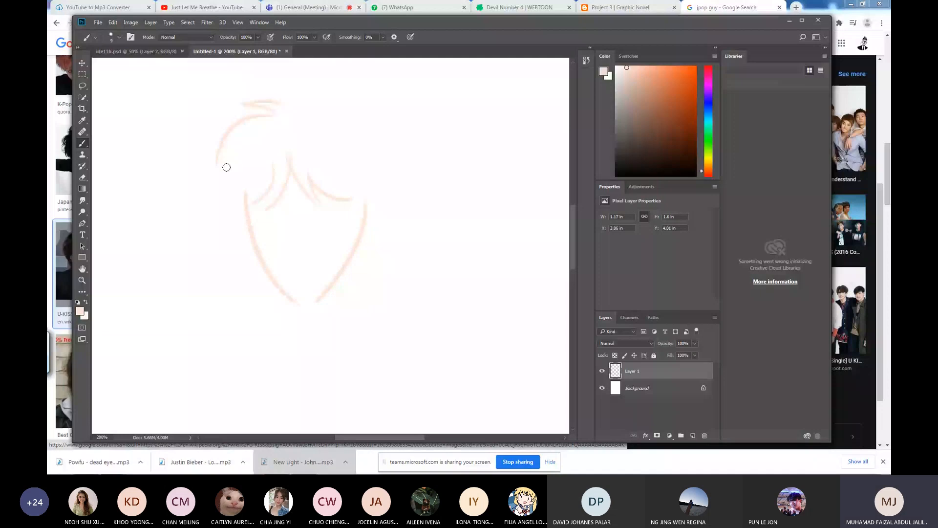
mouse_move(288, 106)
mouse_down()
mouse_move(407, 160)
mouse_move(344, 254)
mouse_up()
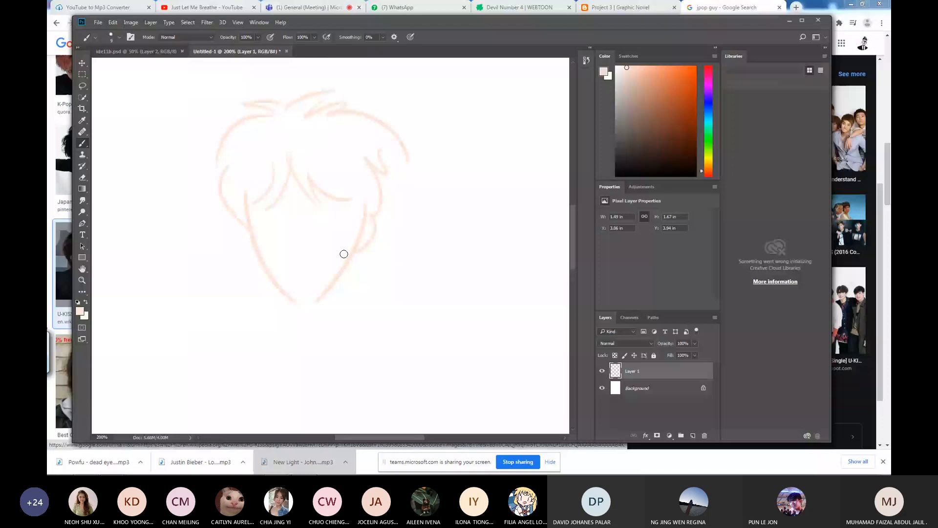
Sketch the character's smiling mouth and neck, and add the shirt collar and front opening line below.
mouse_move(283, 274)
mouse_down()
mouse_move(322, 268)
mouse_move(354, 333)
mouse_up()
drag(303, 313, 306, 352)
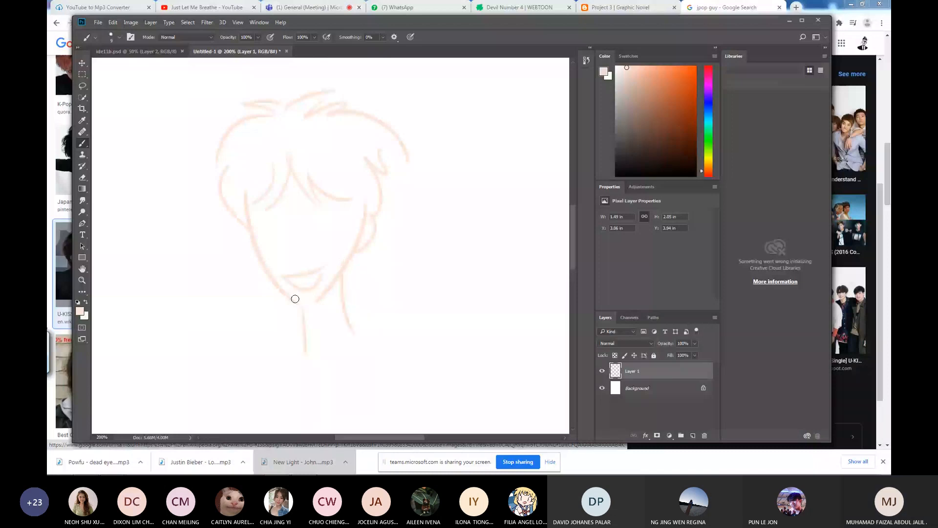
drag(295, 298, 284, 183)
mouse_move(301, 269)
mouse_down()
mouse_move(340, 225)
mouse_move(301, 268)
mouse_up()
drag(305, 248, 274, 384)
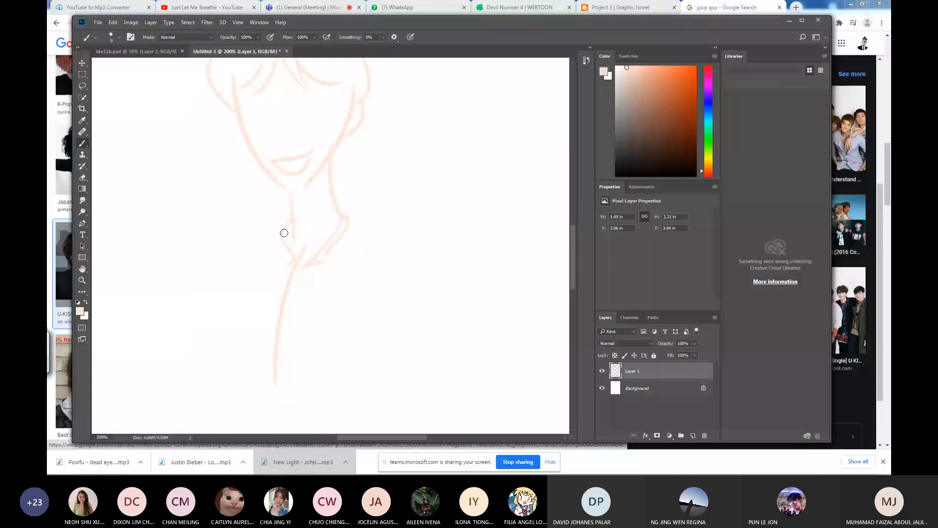
Sketch the character's shoulders, sleeves and open jacket lines around the shirt.
drag(287, 229, 212, 264)
drag(346, 225, 399, 241)
drag(242, 271, 229, 320)
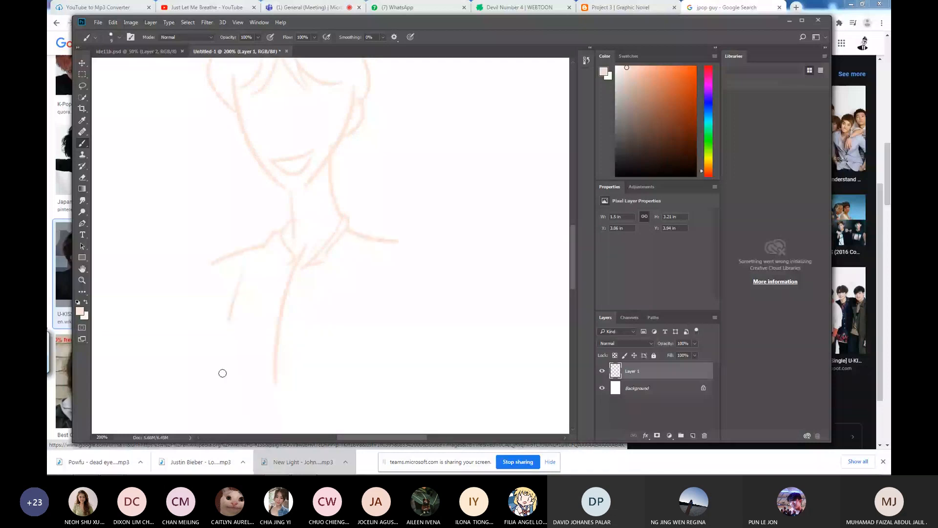
drag(221, 268, 201, 405)
drag(365, 243, 351, 408)
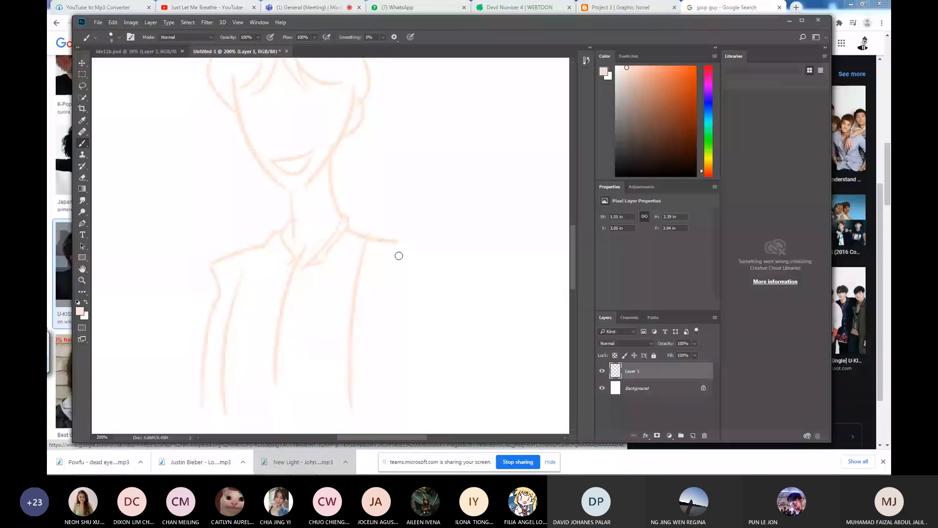
drag(398, 241, 445, 379)
drag(388, 279, 393, 391)
drag(412, 276, 406, 287)
Draw the character's nose and glasses with shaded lenses, and add a hair strand beside the ear.
drag(395, 211, 410, 252)
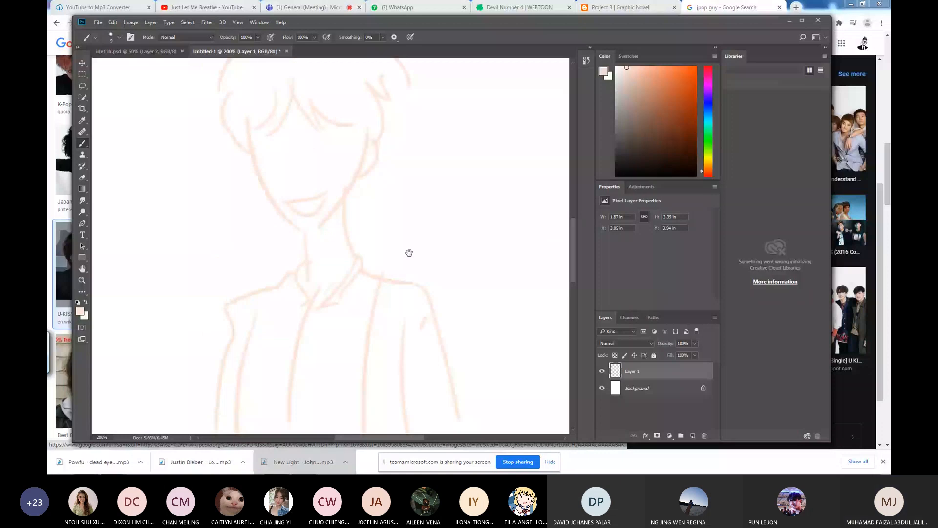
ctrl+click(312, 180)
drag(302, 187, 311, 244)
mouse_move(285, 190)
mouse_down()
mouse_move(241, 201)
mouse_move(265, 222)
mouse_move(285, 191)
mouse_move(322, 195)
mouse_up()
drag(318, 182, 383, 172)
mouse_move(319, 186)
mouse_down()
mouse_move(384, 173)
mouse_move(338, 199)
mouse_up()
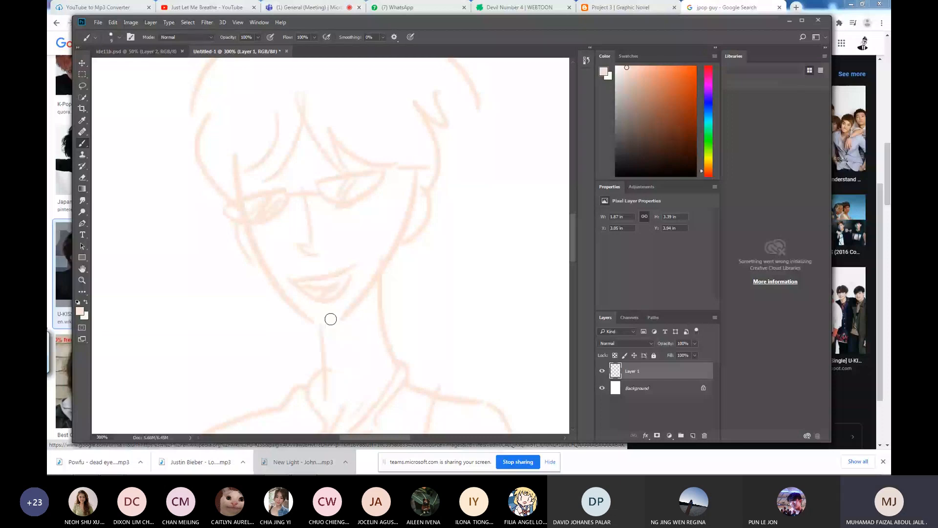
drag(457, 125, 433, 173)
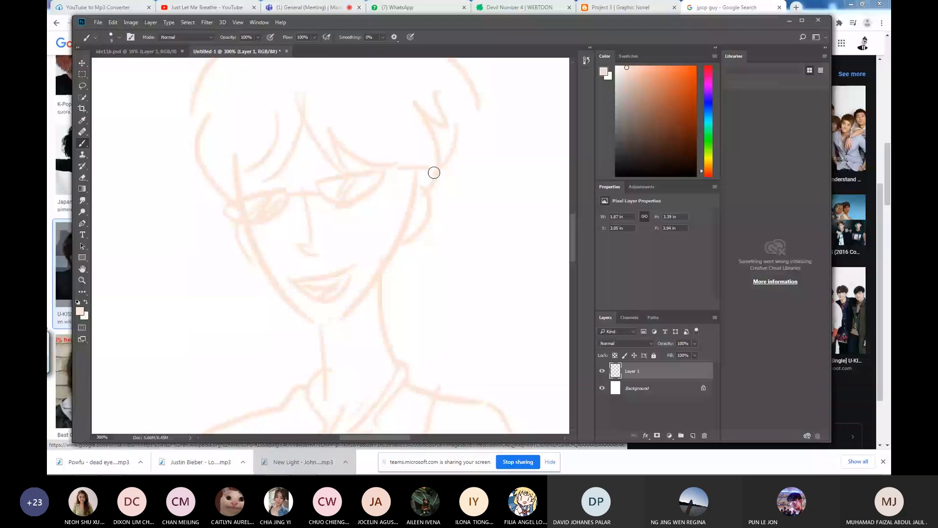
Move the character sketch to the upper-left corner of the page.
key(ctrl+minus)
key(ctrl+minus)
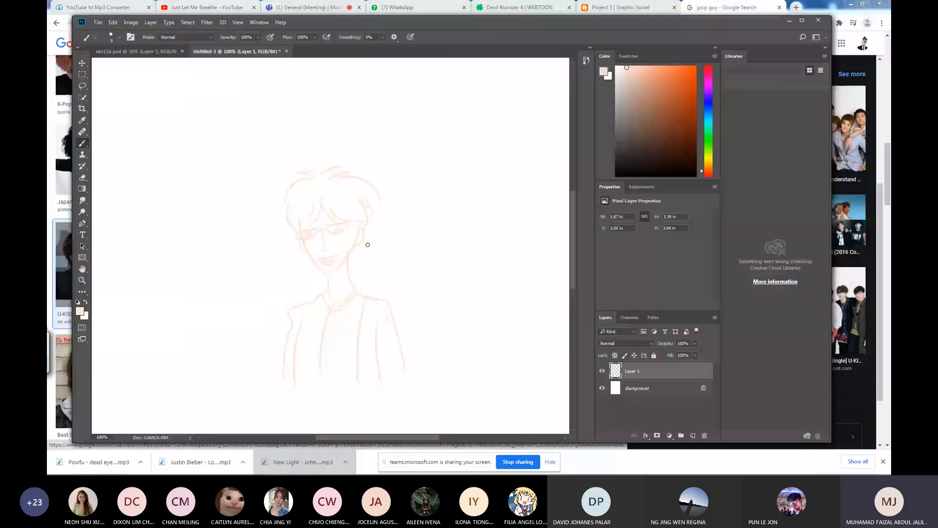
drag(367, 244, 329, 133)
key(ctrl+minus)
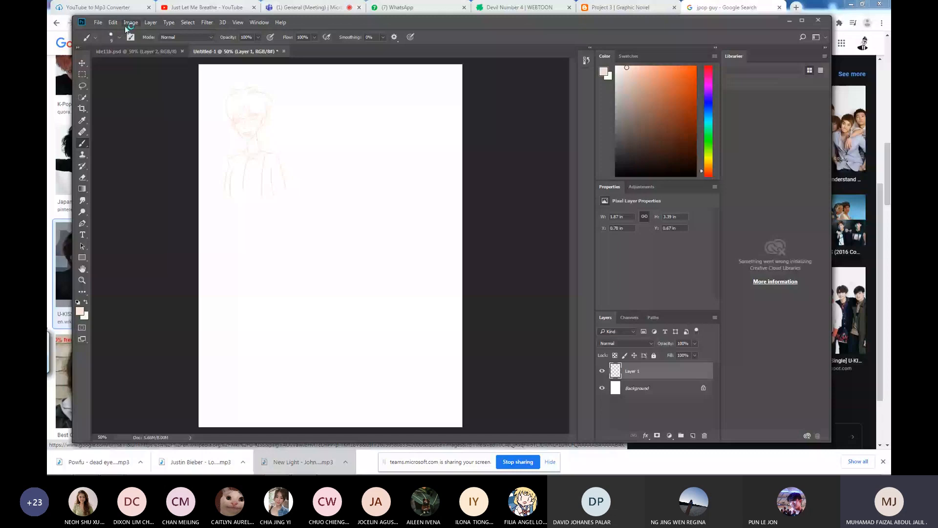
Darken the faint sketch lines with a Levels adjustment and sample their orange as the brush colour.
click(261, 53)
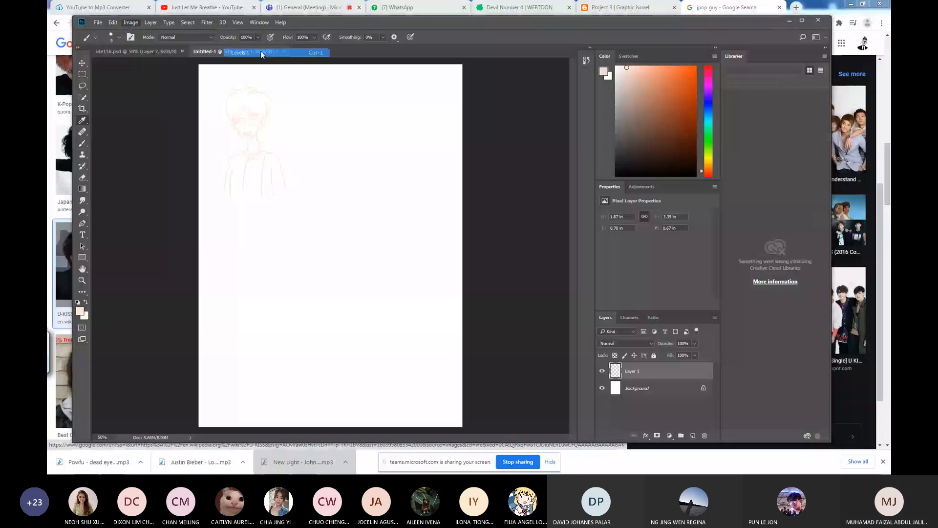
drag(591, 159, 630, 159)
key(Return)
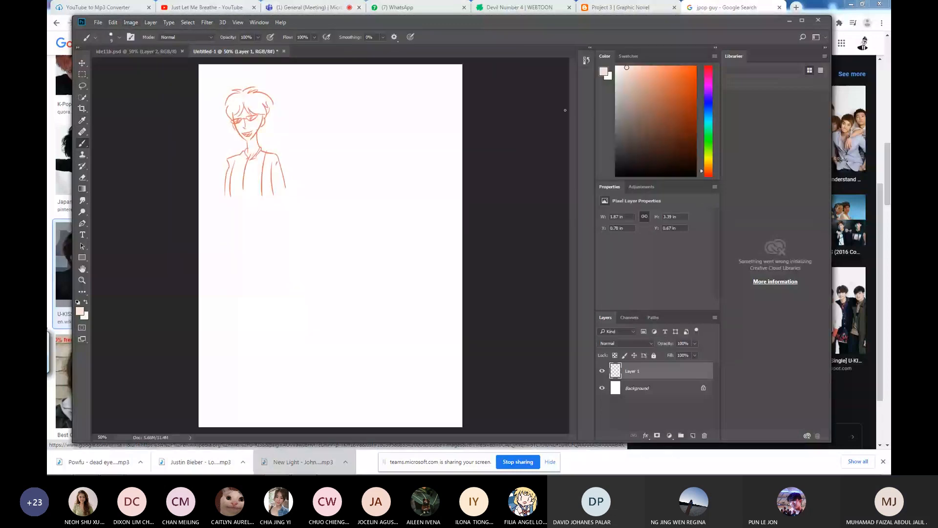
scroll(257, 117, up, 4)
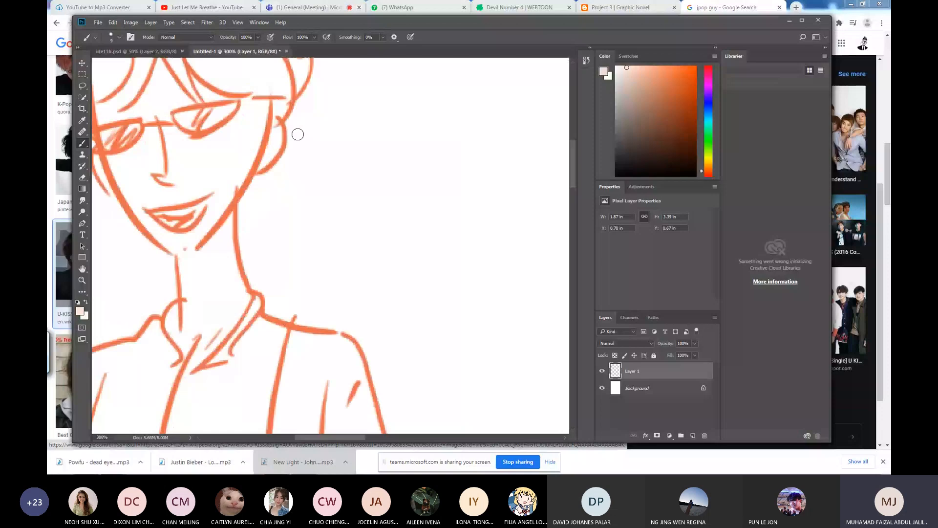
alt+click(286, 155)
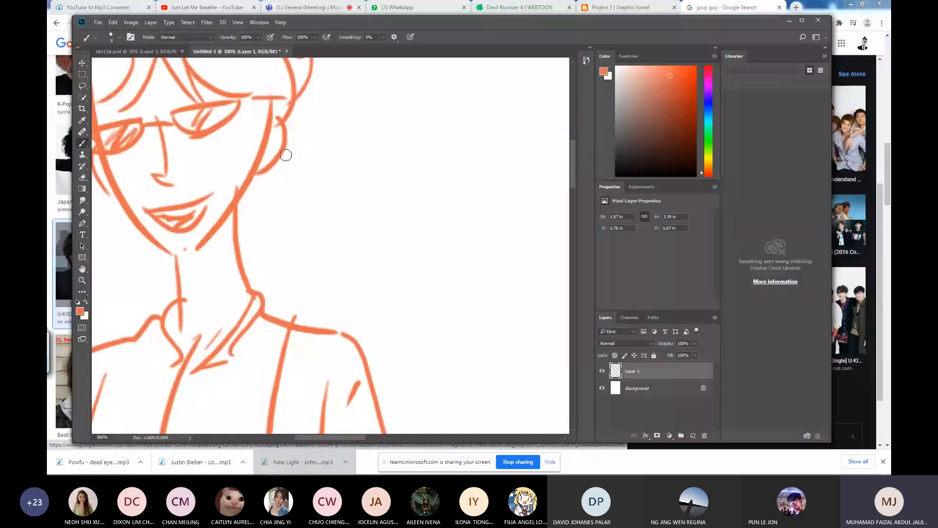
scroll(376, 240, down, 3)
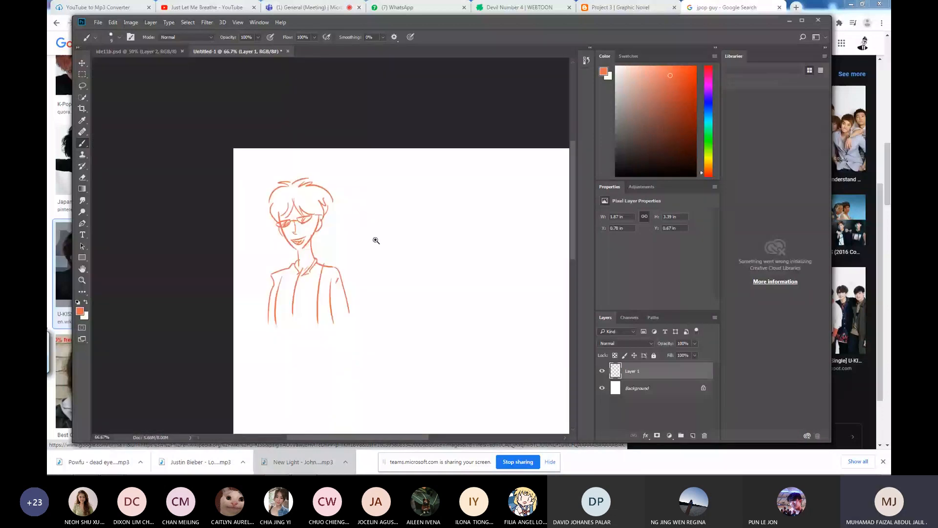
scroll(375, 240, up, 4)
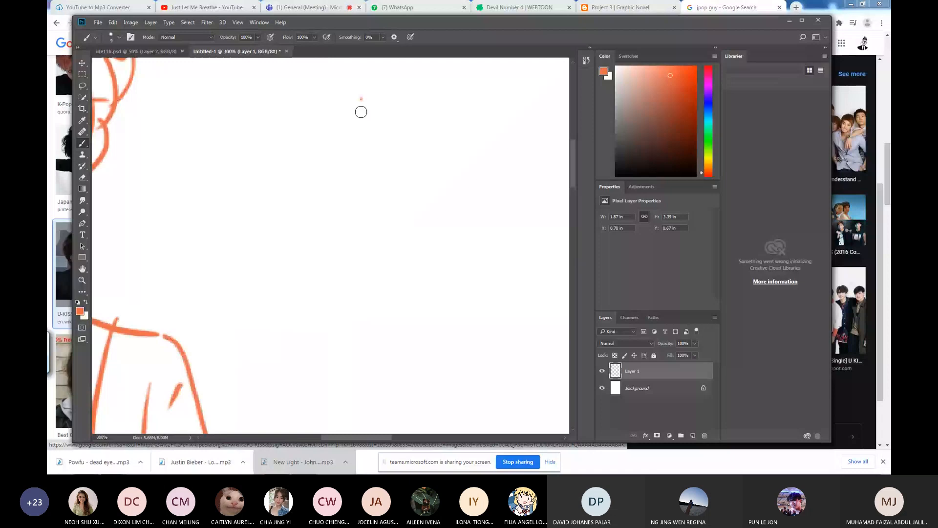
drag(361, 112, 405, 224)
drag(516, 96, 454, 231)
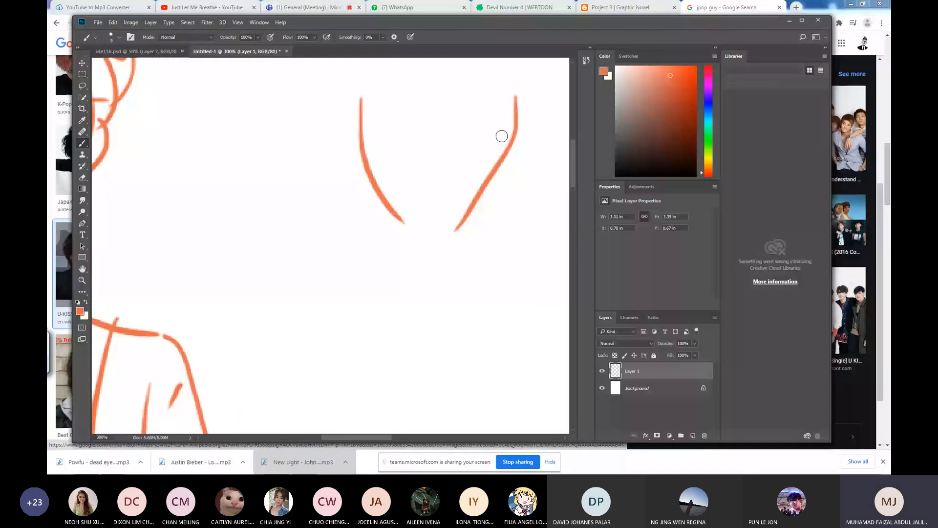
key(ctrl+z)
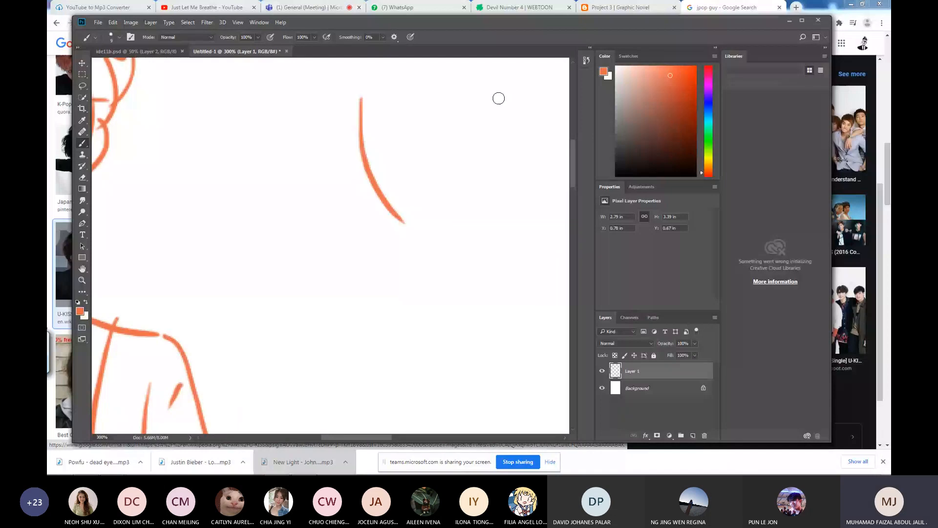
key(ctrl+z)
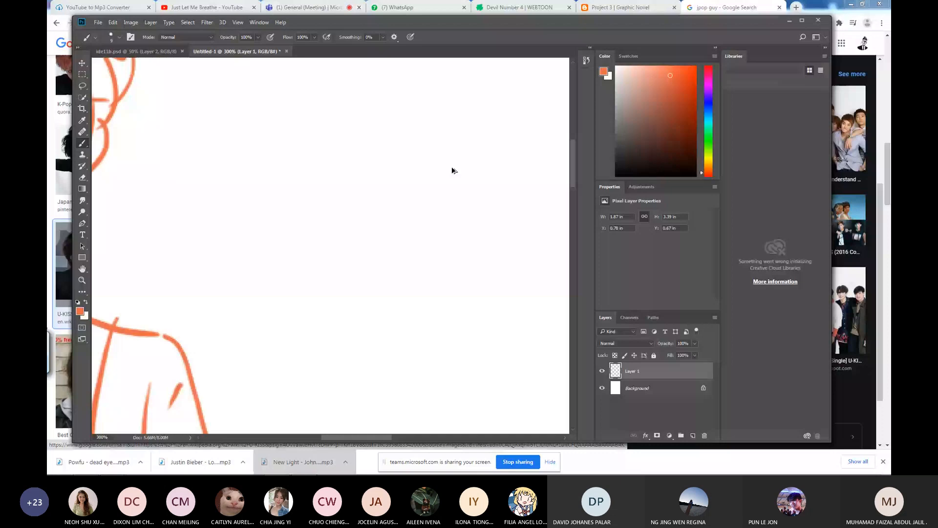
key(ctrl+z)
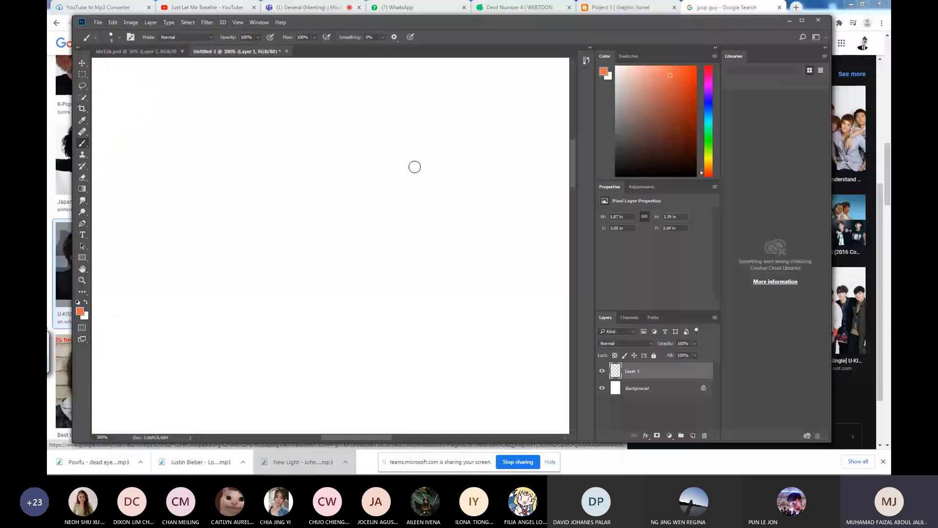
Sketch a second face beside the first character, turned the other way, with jawline, glasses, nose, mouth and ear.
key(ctrl+minus)
key(ctrl+minus)
key(ctrl+minus)
key(ctrl+minus)
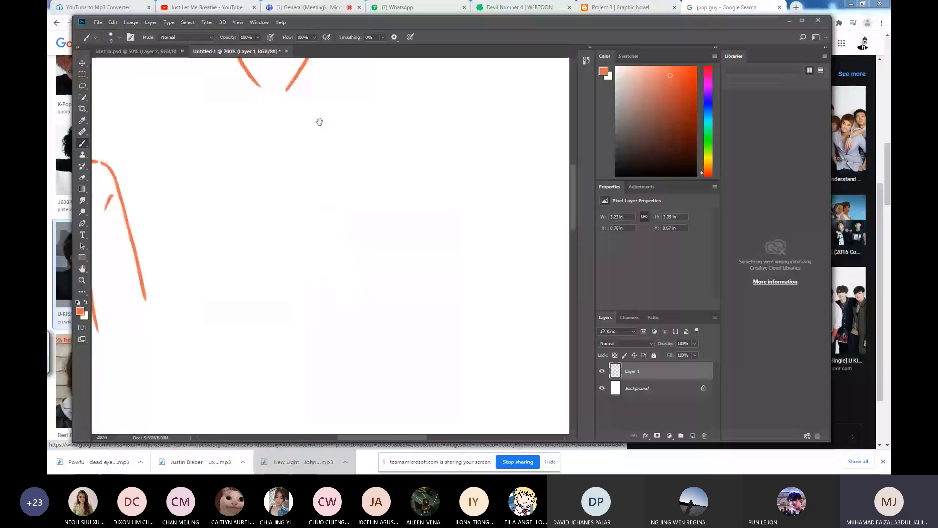
mouse_move(319, 121)
mouse_down()
mouse_move(511, 200)
mouse_move(403, 228)
mouse_up()
mouse_move(384, 164)
mouse_down()
mouse_move(443, 187)
mouse_move(457, 183)
mouse_up()
drag(418, 173, 409, 187)
mouse_move(388, 170)
mouse_down()
mouse_move(370, 169)
mouse_move(375, 210)
mouse_up()
drag(431, 180, 412, 231)
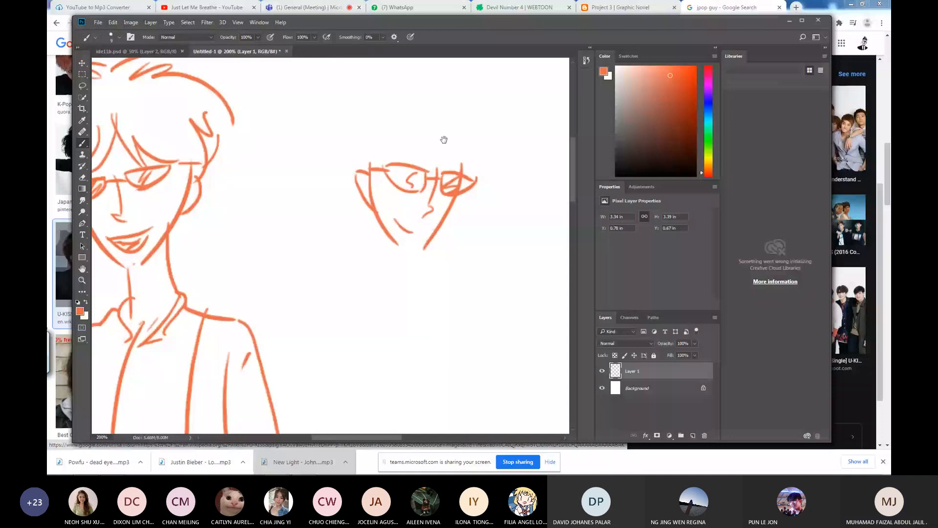
Draw the second character's neck, fringe and outer hair around the face.
drag(444, 140, 516, 151)
drag(467, 256, 470, 309)
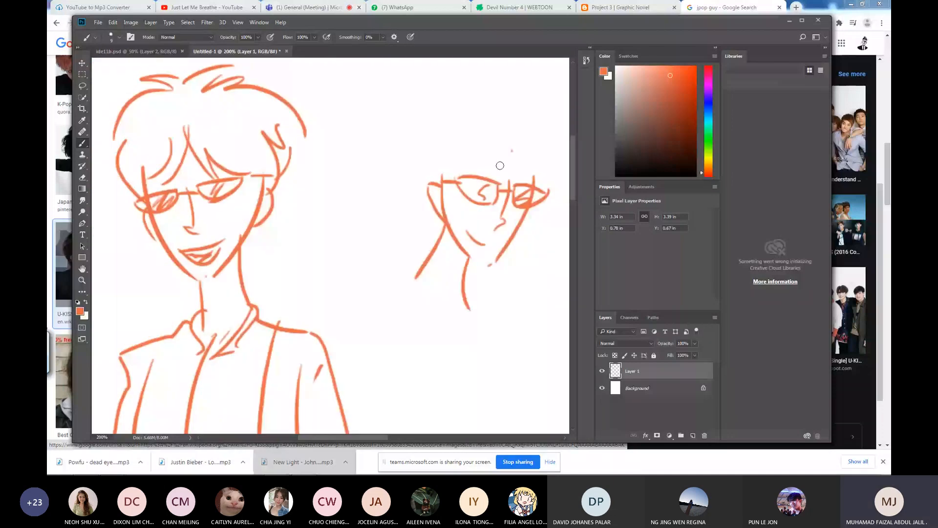
drag(461, 176, 518, 151)
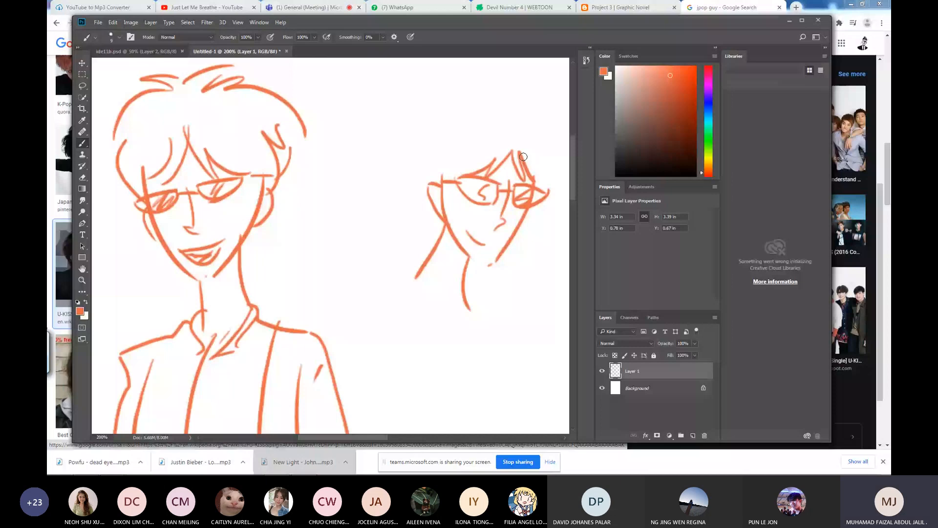
mouse_move(498, 89)
mouse_down()
mouse_move(412, 125)
mouse_move(433, 249)
mouse_move(444, 95)
mouse_move(499, 165)
mouse_up()
mouse_move(487, 154)
mouse_down()
mouse_move(463, 217)
mouse_move(470, 138)
mouse_up()
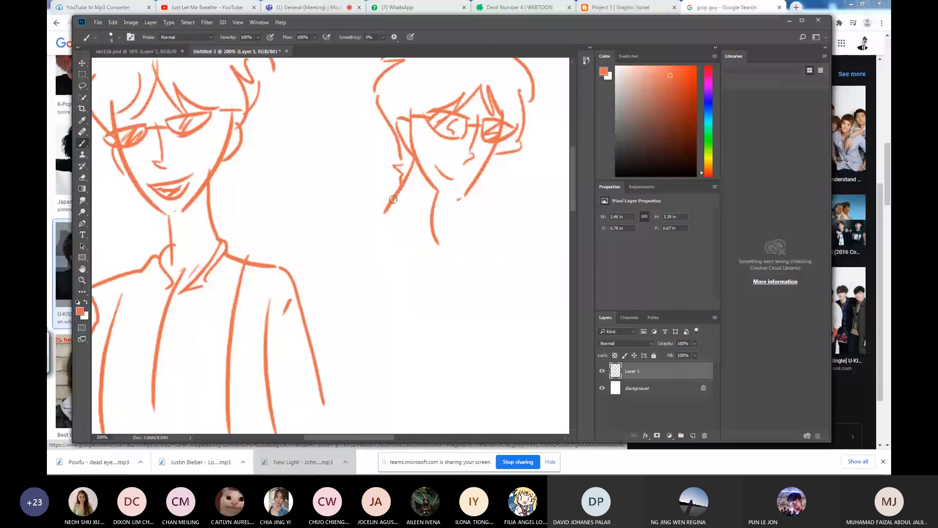
Sketch the second character's collar, shoulder, shirt front and bent arm crossing the torso.
drag(384, 210, 425, 258)
mouse_move(392, 199)
mouse_down()
mouse_move(424, 257)
mouse_move(450, 162)
mouse_move(462, 152)
mouse_up()
drag(428, 155, 459, 331)
drag(393, 131, 346, 152)
drag(346, 161, 333, 207)
drag(377, 166, 354, 250)
mouse_move(325, 249)
mouse_down()
mouse_move(355, 264)
mouse_move(471, 266)
mouse_up()
mouse_move(332, 239)
mouse_down()
mouse_move(347, 305)
mouse_move(488, 282)
mouse_up()
drag(465, 169, 466, 329)
drag(368, 211, 388, 263)
drag(390, 296, 381, 345)
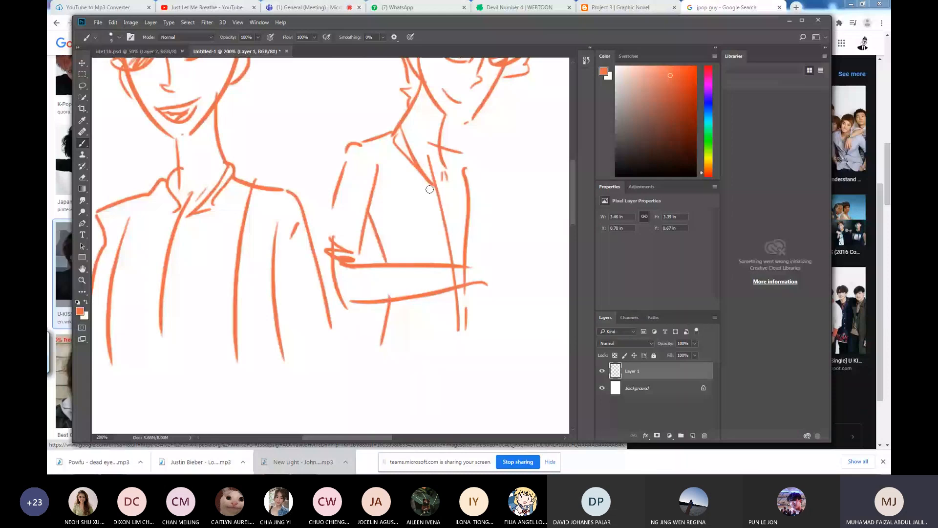
Add the second character's lapel, far sleeve with its cuff, and an outstretched hand with fingers.
drag(389, 147, 448, 228)
mouse_move(470, 155)
mouse_down()
mouse_move(490, 242)
mouse_move(433, 215)
mouse_up()
drag(434, 215, 422, 232)
drag(412, 239, 487, 256)
mouse_move(432, 261)
mouse_down()
mouse_move(466, 280)
mouse_move(485, 258)
mouse_up()
drag(515, 273, 488, 265)
mouse_move(487, 265)
mouse_down()
mouse_move(504, 298)
mouse_move(472, 306)
mouse_up()
drag(485, 273, 499, 298)
drag(414, 300, 422, 327)
Add jacket lines, an inner sleeve line and hands or cuffs at both arm ends of the first character.
mouse_move(178, 153)
mouse_down()
mouse_move(313, 127)
mouse_move(283, 295)
mouse_up()
drag(241, 140, 213, 292)
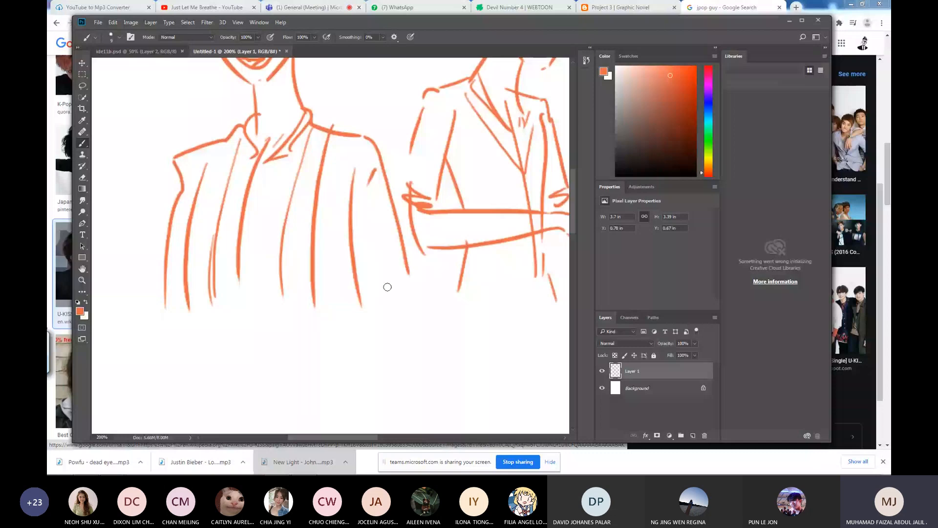
drag(345, 203, 385, 311)
drag(386, 310, 395, 320)
drag(384, 325, 416, 310)
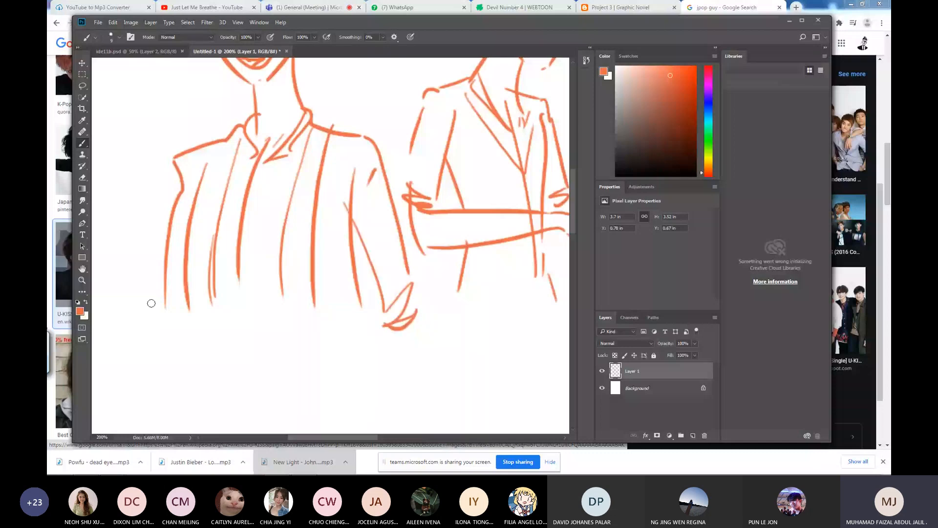
drag(165, 300, 193, 332)
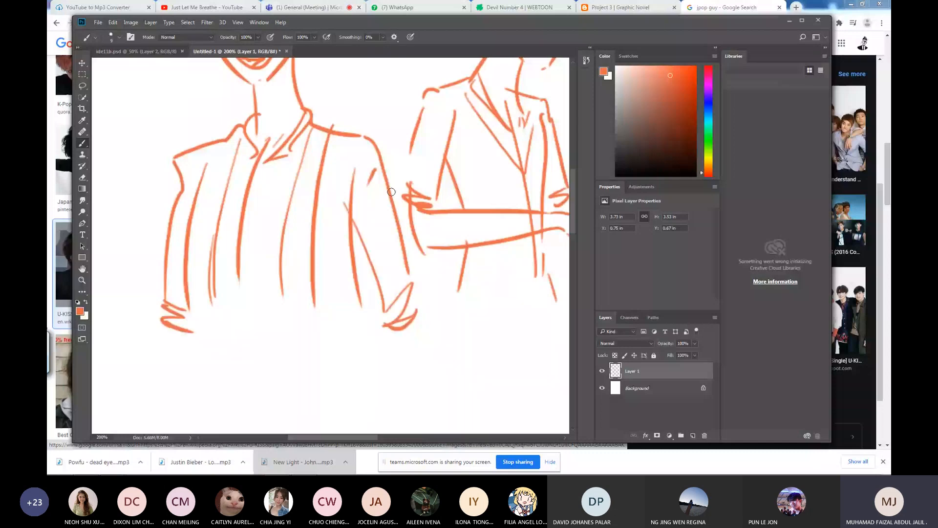
Move the two character sketches closer to the upper-left corner of the page.
key(ctrl+minus)
key(ctrl+minus)
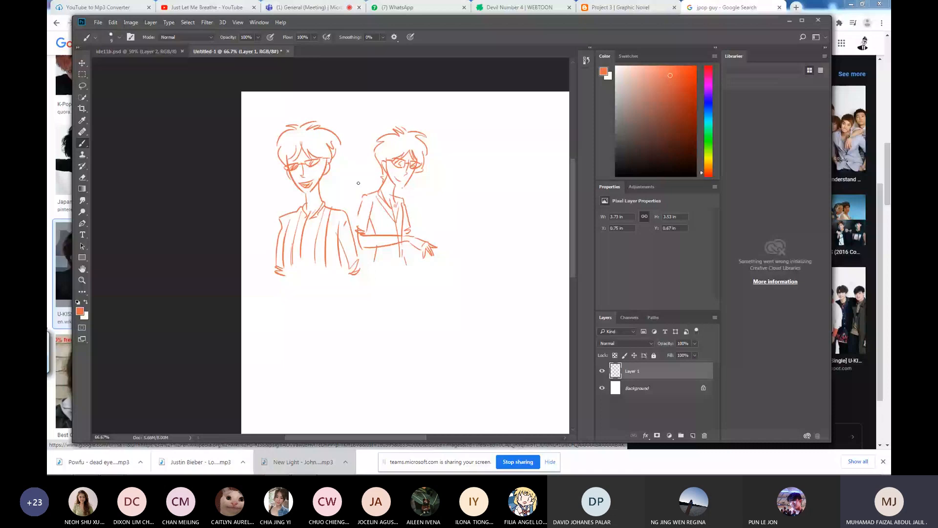
drag(413, 158, 399, 142)
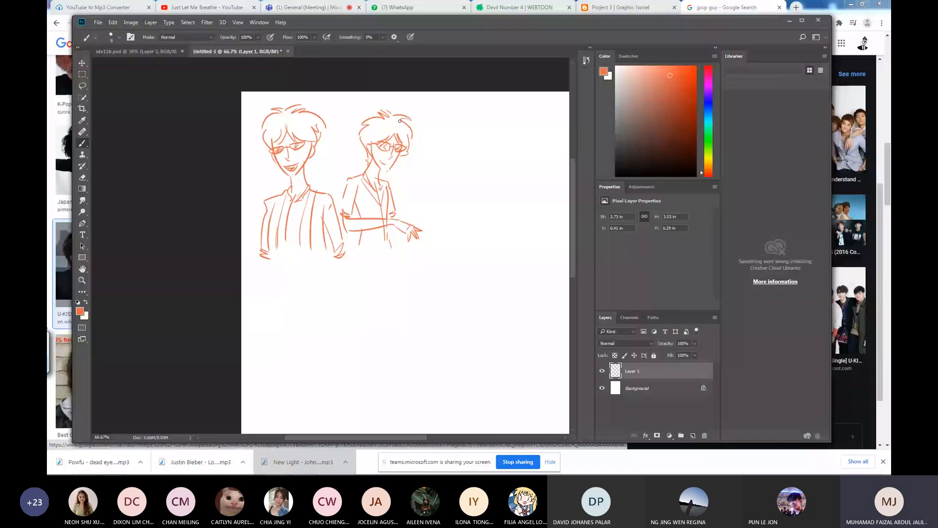
Sketch a third head in light grey beside the second character, with a cranium circle, curved centre line and angular jaw.
scroll(446, 167, up, 3)
mouse_move(419, 80)
mouse_down()
mouse_move(382, 104)
mouse_move(490, 87)
mouse_up()
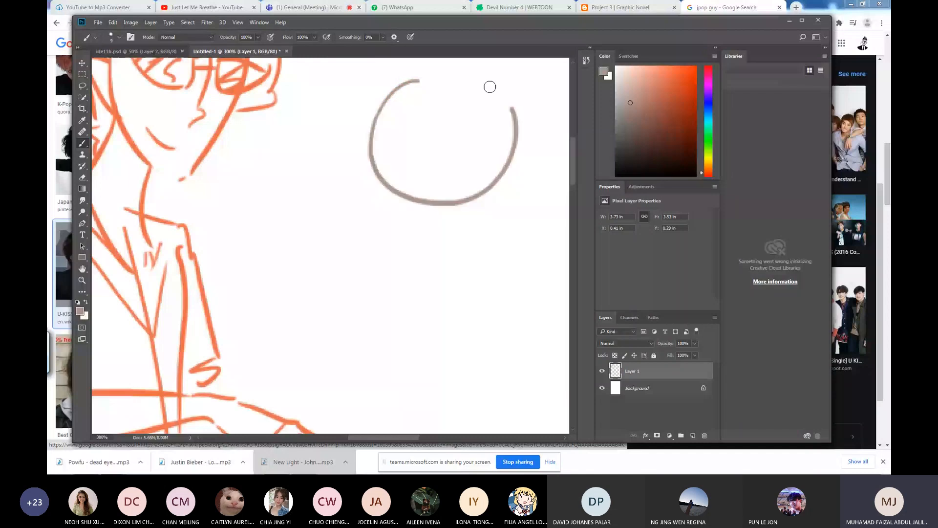
key(ctrl+z)
key(x)
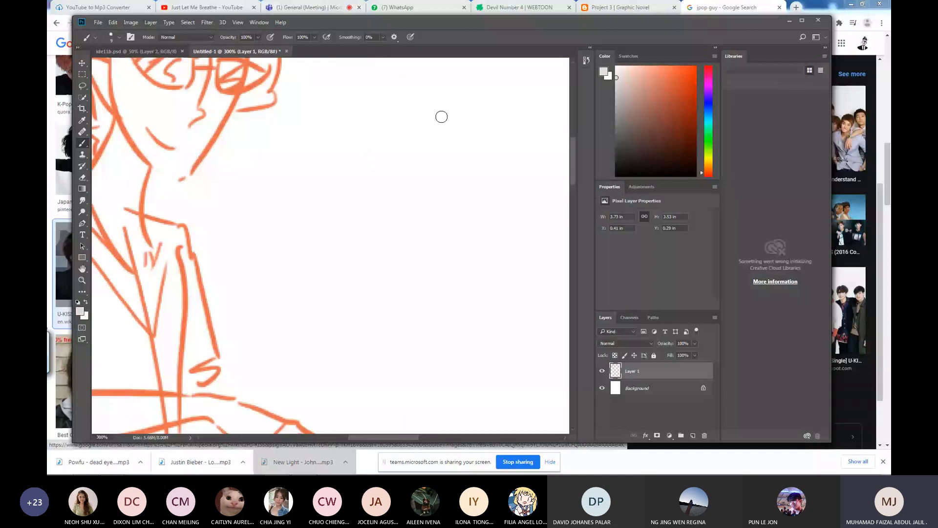
drag(421, 82, 406, 90)
drag(419, 90, 446, 247)
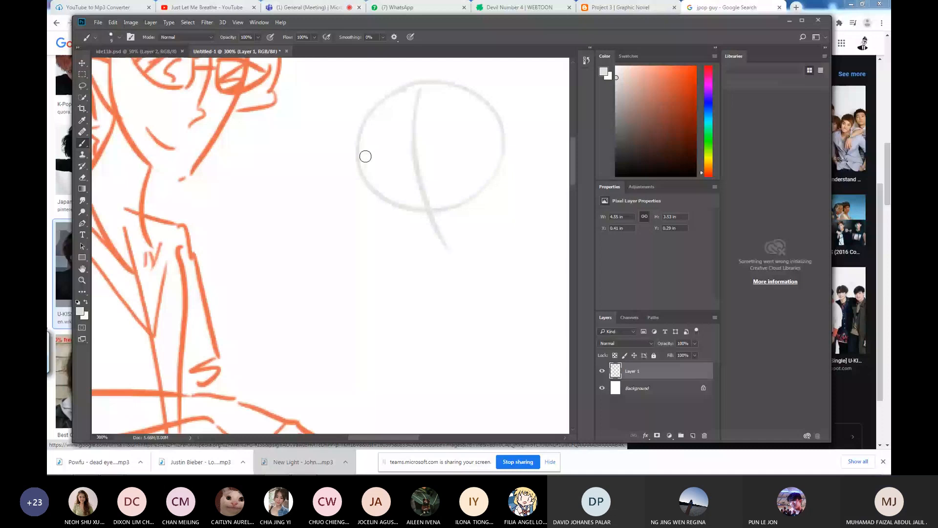
drag(364, 155, 471, 249)
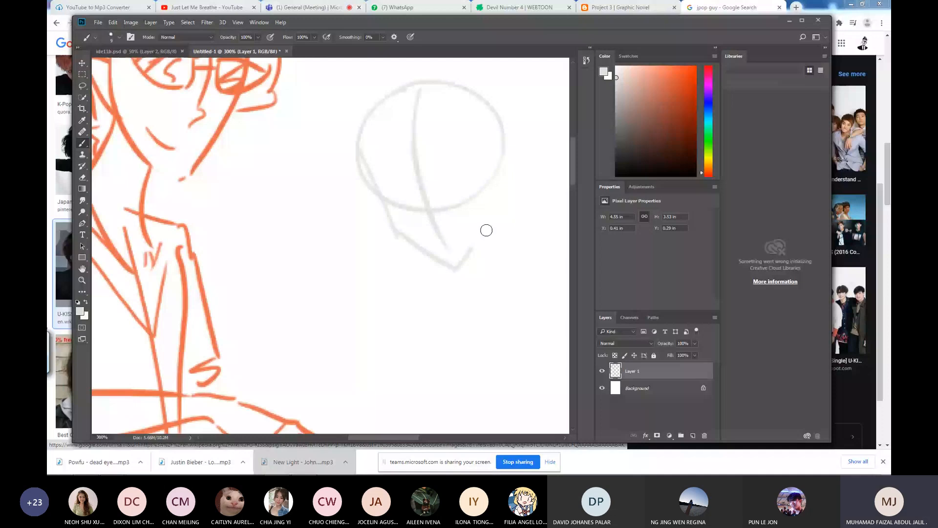
drag(488, 149, 487, 239)
Add the third head's light grey neck, neckline curve, ears, and eye and nose guidelines.
drag(490, 205, 522, 295)
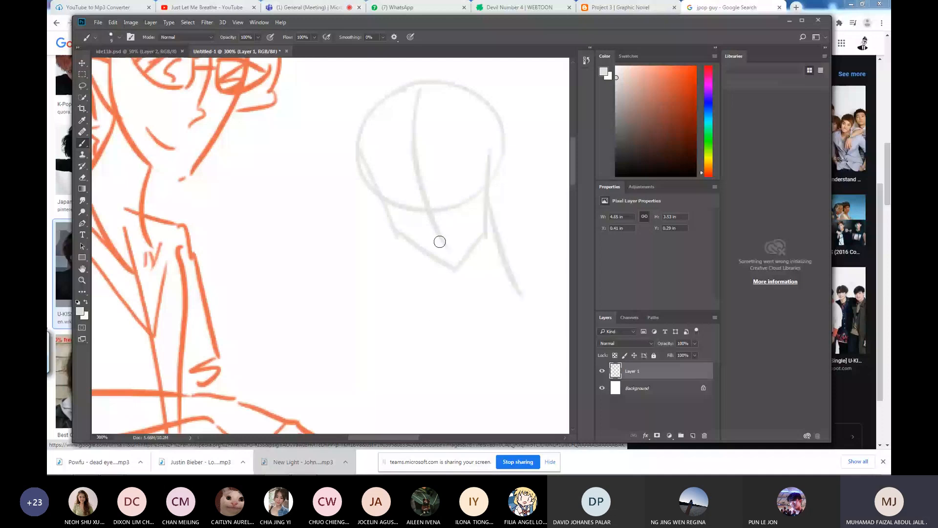
drag(440, 242, 439, 319)
drag(424, 307, 516, 318)
drag(470, 92, 479, 126)
drag(485, 181, 424, 187)
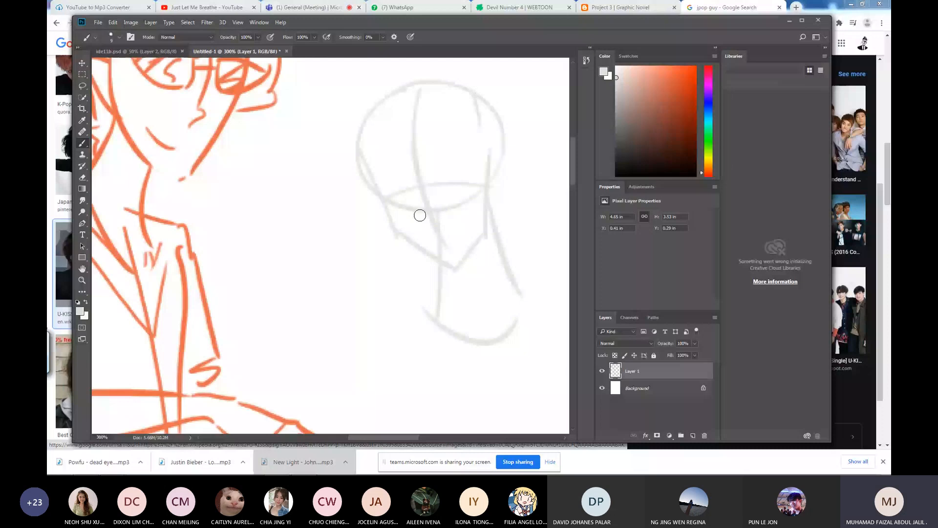
drag(489, 156, 491, 206)
drag(474, 215, 389, 227)
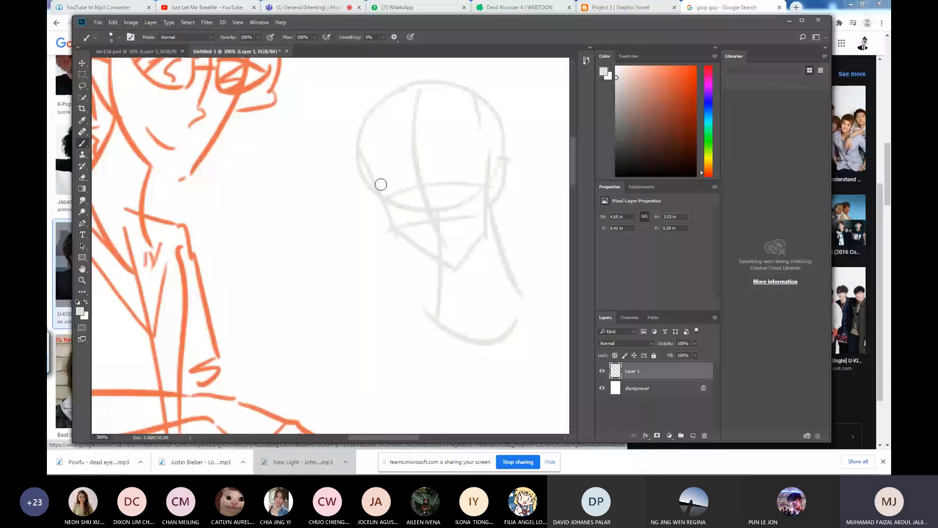
drag(367, 197, 389, 227)
drag(438, 105, 395, 124)
On a new layer, draw the third character's eyes, nose and mouth in dark brown over the guide sketch.
click(693, 436)
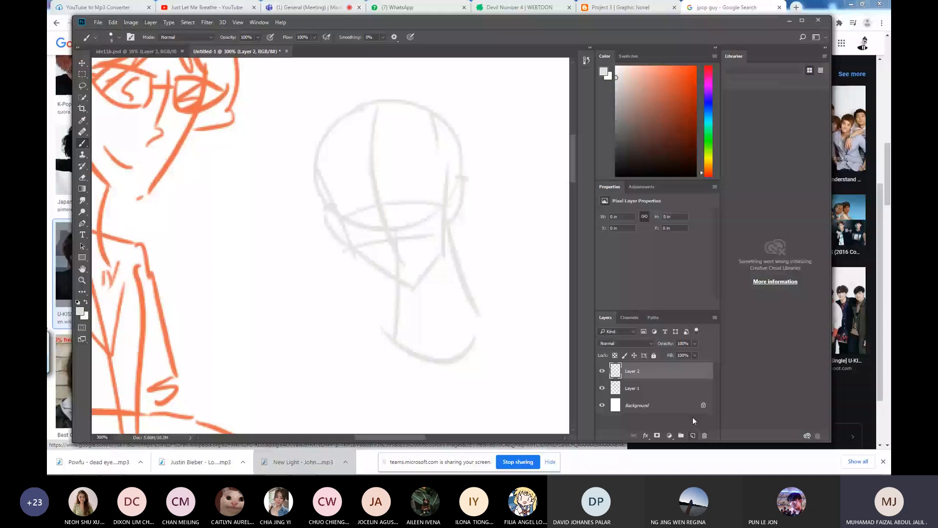
click(644, 127)
scroll(427, 230, up, 2)
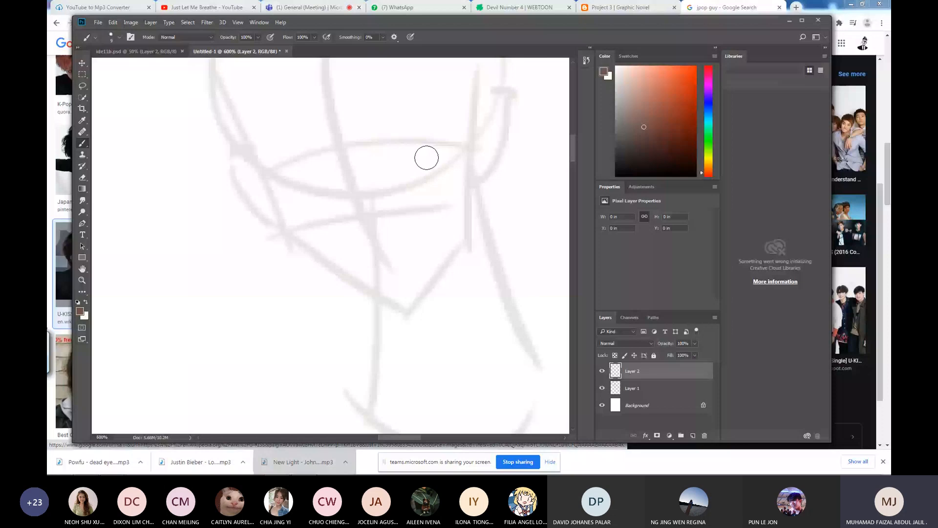
drag(374, 144, 466, 99)
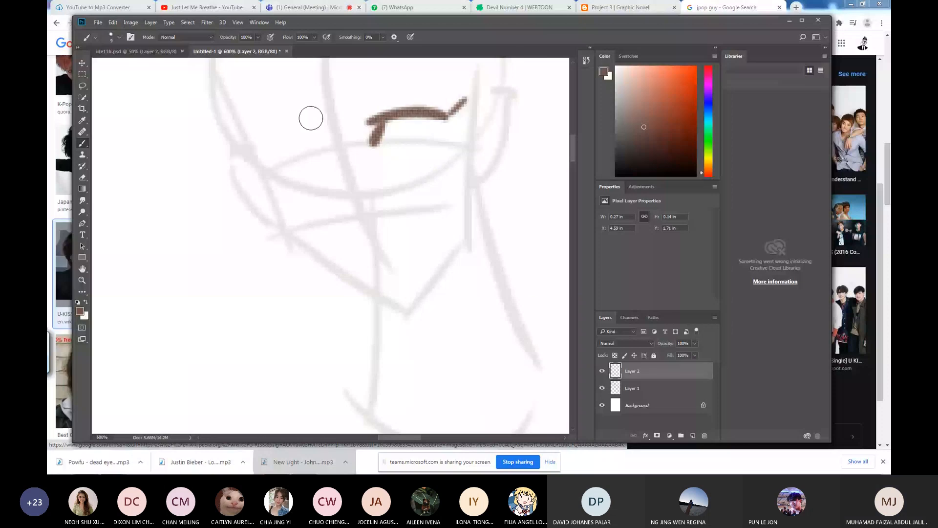
drag(252, 151, 321, 145)
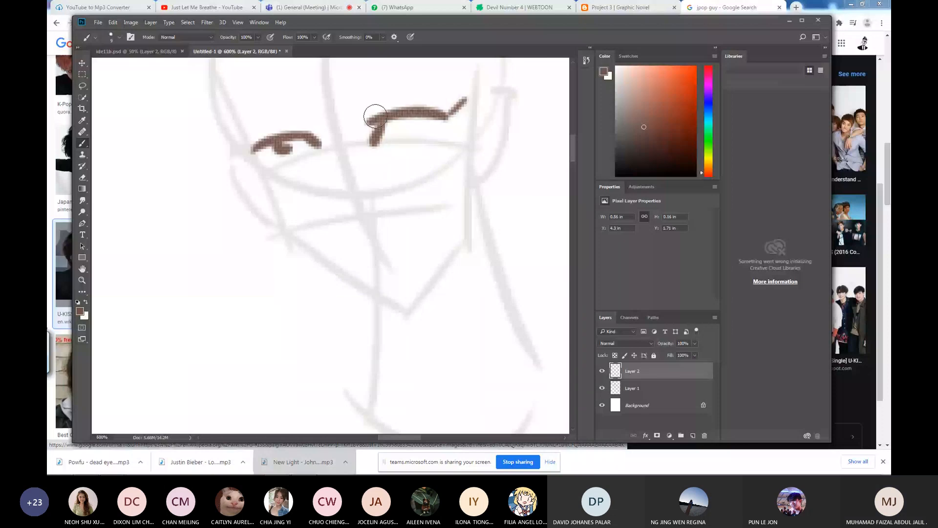
drag(375, 116, 393, 132)
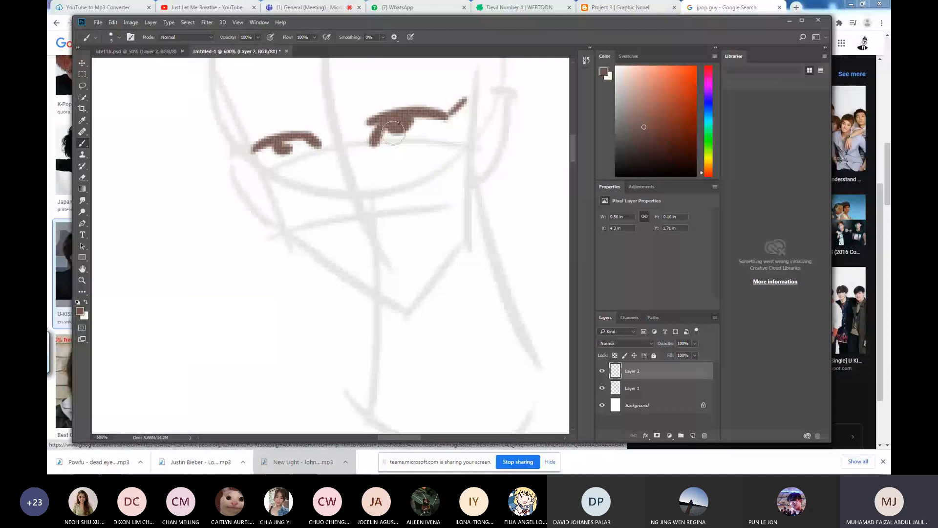
drag(341, 211, 363, 223)
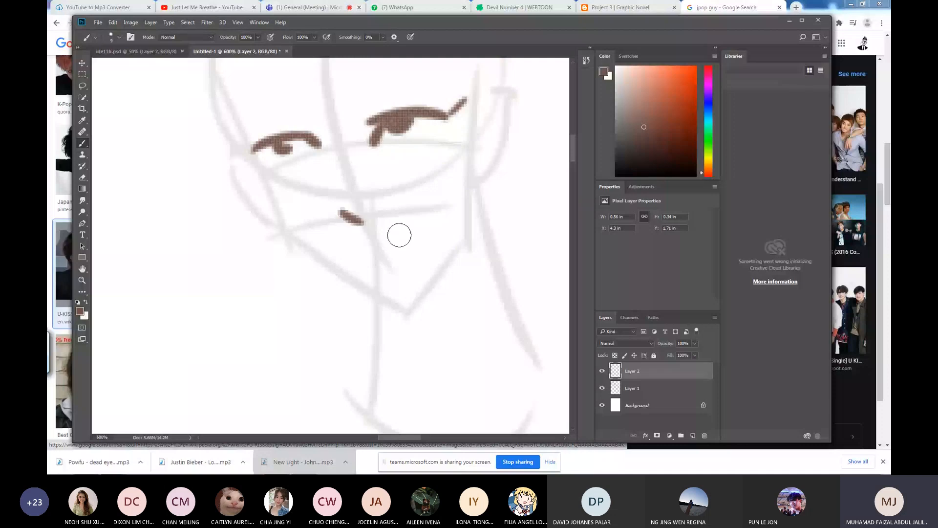
drag(351, 262, 403, 236)
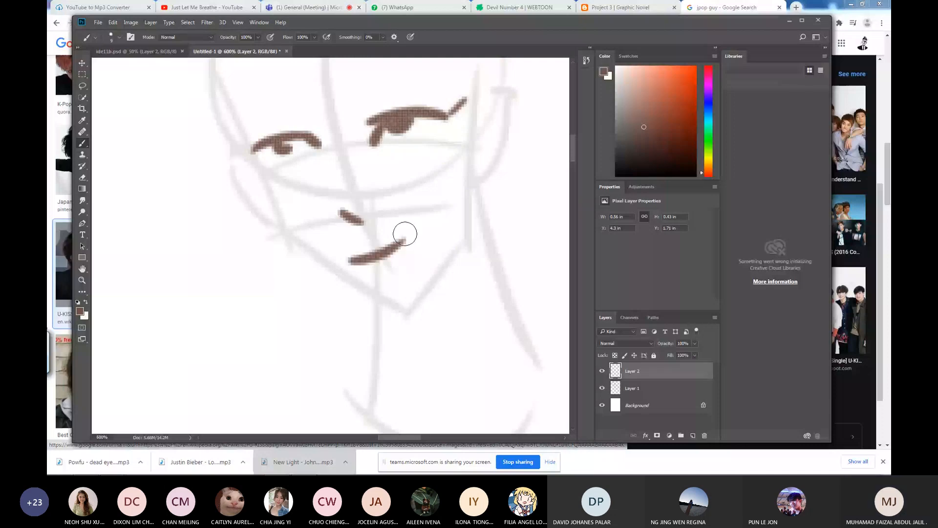
Outline the third character's jaw, chin and both ears in dark brown.
mouse_move(231, 133)
mouse_down()
mouse_move(266, 179)
mouse_move(482, 219)
mouse_move(480, 138)
mouse_up()
drag(483, 160, 464, 247)
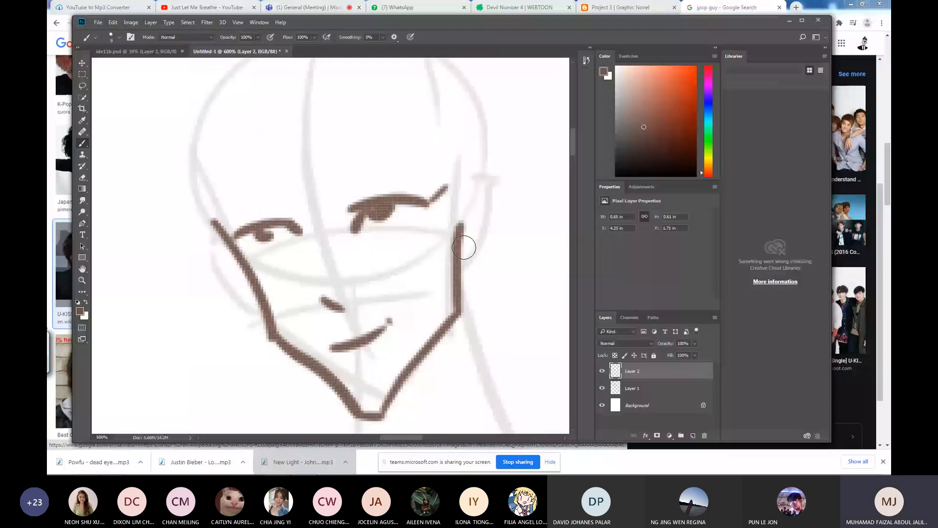
drag(466, 178, 463, 250)
drag(222, 247, 247, 294)
drag(254, 298, 273, 421)
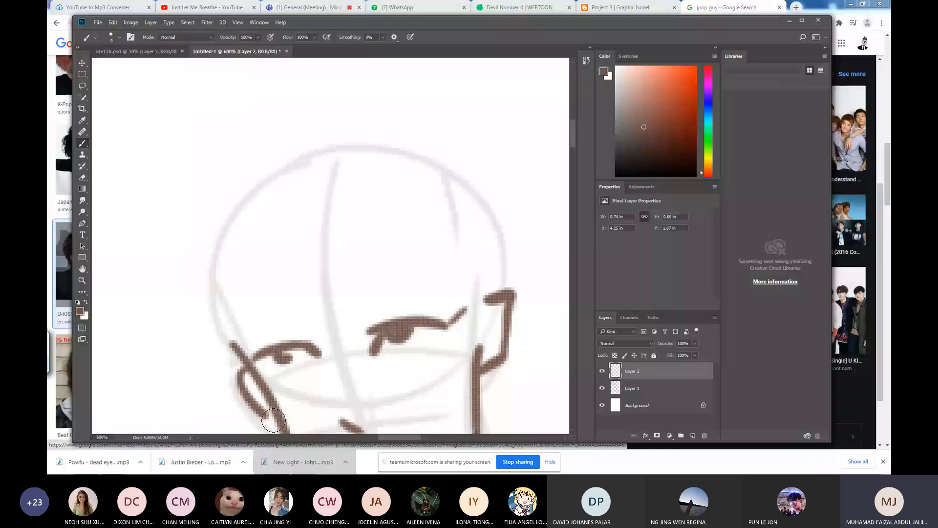
Draw the third character's sweeping fringe and the spiky, layered hair on the left of the head.
drag(272, 206, 352, 344)
drag(364, 342, 416, 301)
drag(350, 242, 469, 286)
drag(300, 114, 134, 322)
drag(171, 288, 259, 252)
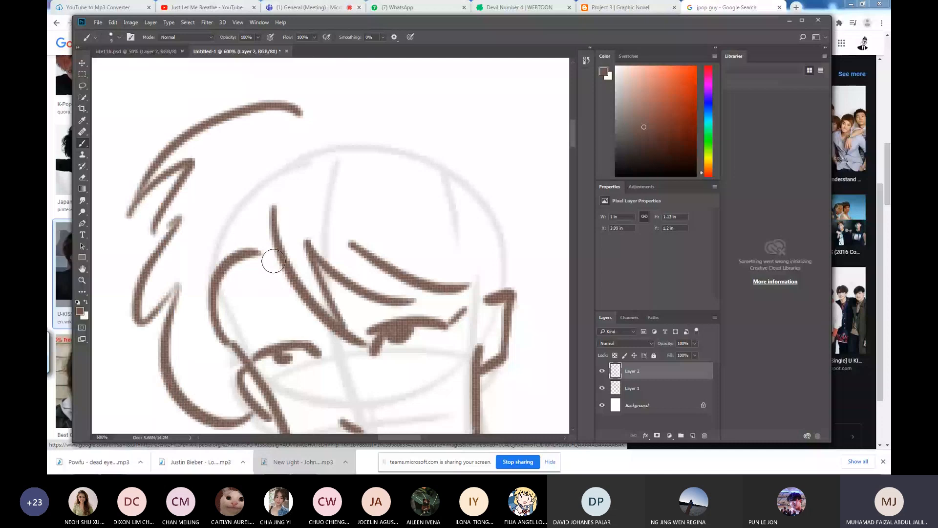
Draw the third character's hair down the right of the head, ending in flicked tips behind the neck.
mouse_move(458, 169)
mouse_down()
mouse_move(380, 89)
mouse_move(478, 310)
mouse_up()
drag(432, 365, 430, 212)
drag(492, 131, 439, 210)
drag(405, 223, 494, 179)
drag(493, 179, 440, 211)
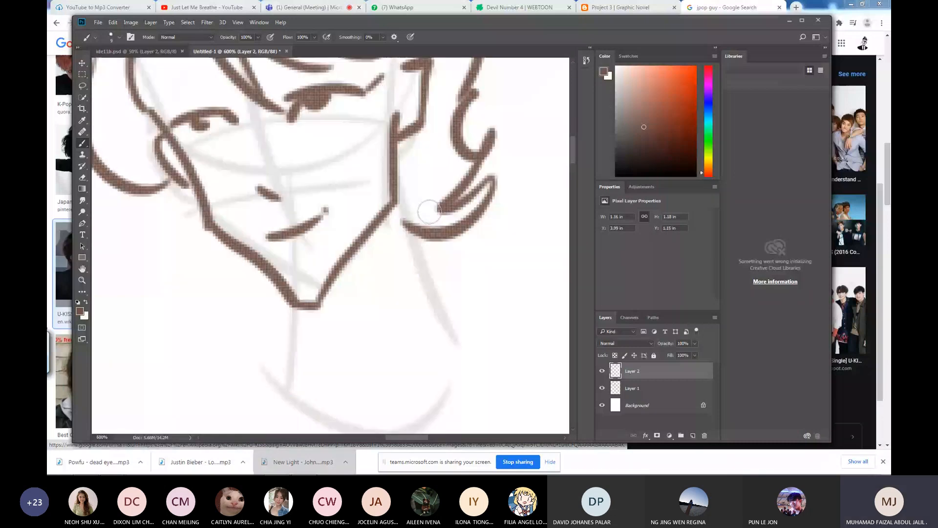
Draw the third character's neck, V-shaped neckline and pointed collar flaps.
drag(334, 341, 323, 231)
drag(447, 265, 369, 375)
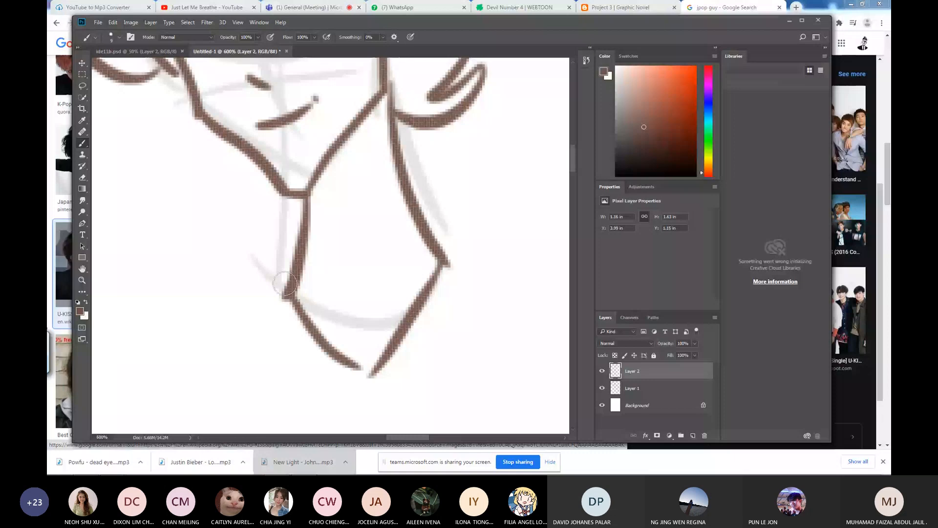
drag(285, 282, 263, 330)
drag(264, 327, 329, 367)
drag(440, 249, 479, 296)
drag(479, 297, 405, 354)
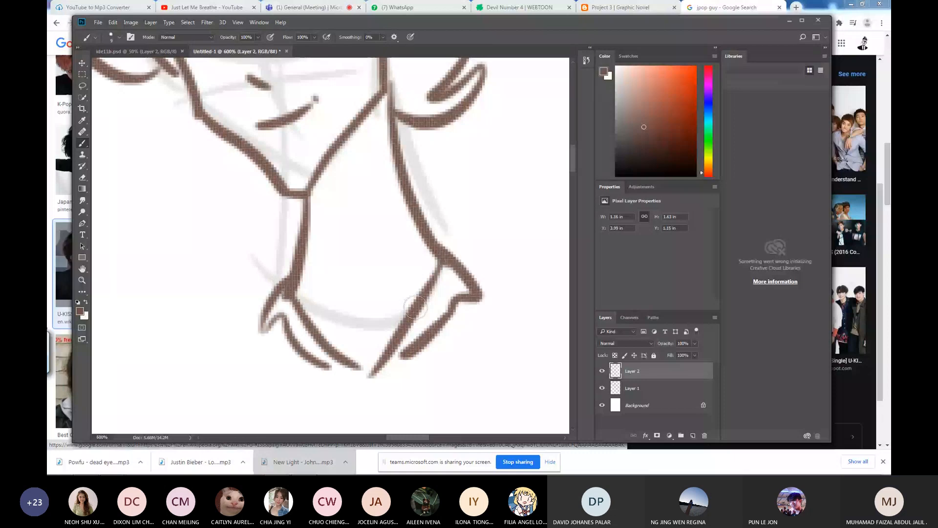
Add thin hair strands falling between the third character's fringe and right ear.
scroll(415, 308, down, 1)
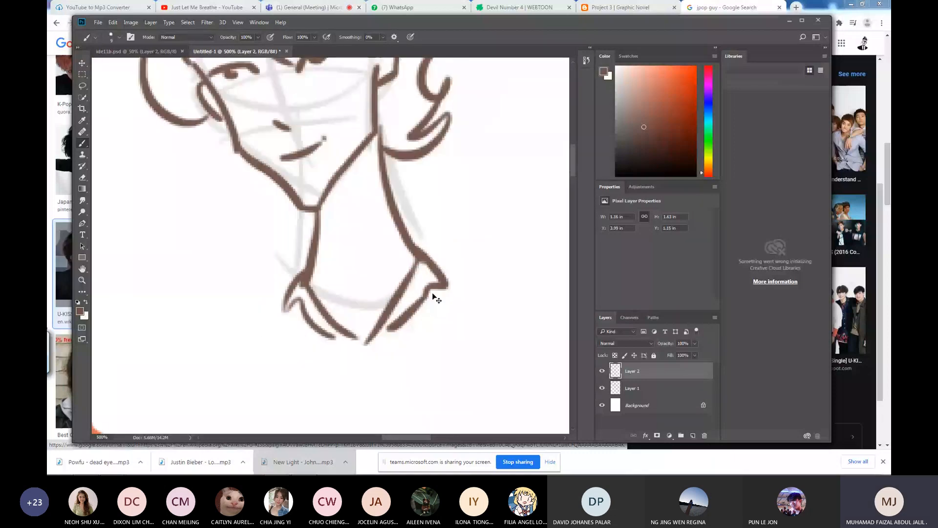
key(ctrl+minus)
drag(374, 105, 397, 259)
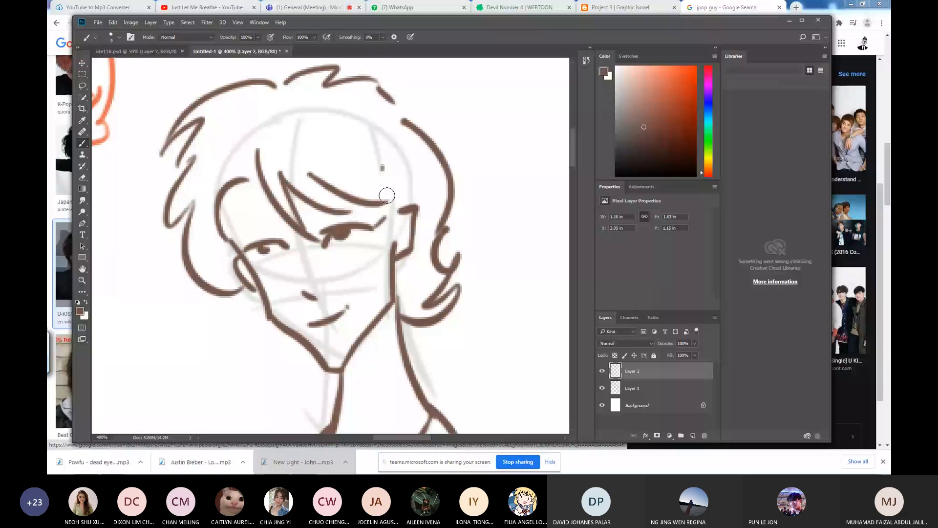
drag(382, 169, 396, 264)
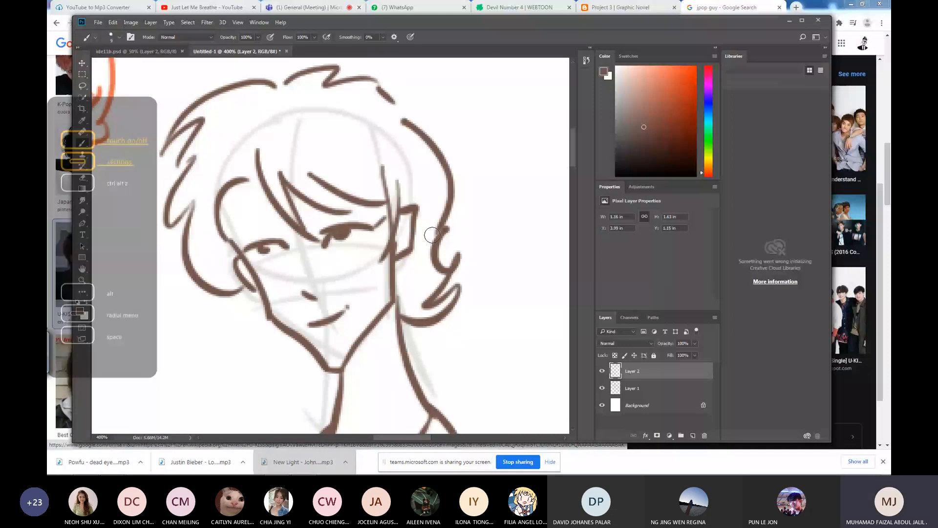
Move the brown line art of the third character to the right of its grey guide sketch.
key(ctrl+minus)
key(ctrl+minus)
key(ctrl+minus)
key(ctrl+minus)
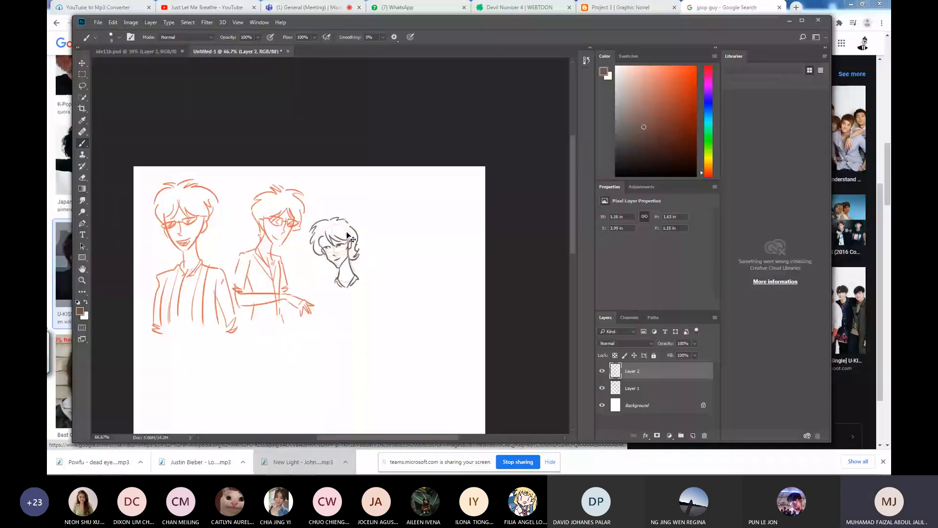
drag(347, 236, 406, 228)
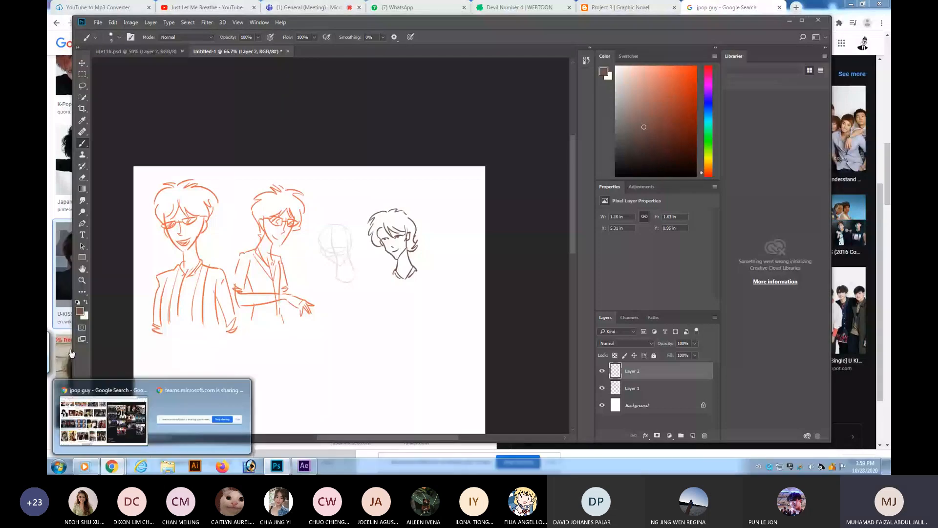
Switch to the Chrome window showing the "jpop guy" image results.
click(102, 415)
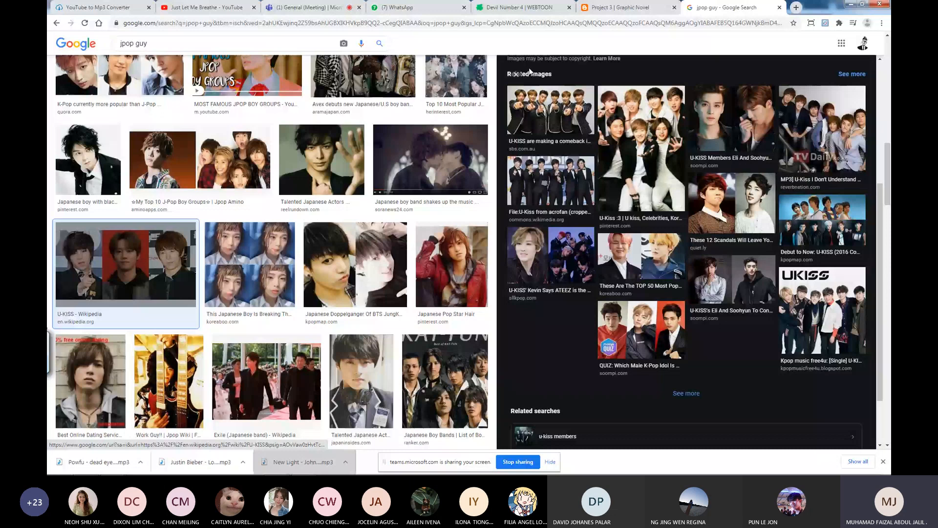
Browse further down the "jpop guy" results and open the black-and-white INTERSECTION portrait from aramajapan.com in a new tab.
click(517, 74)
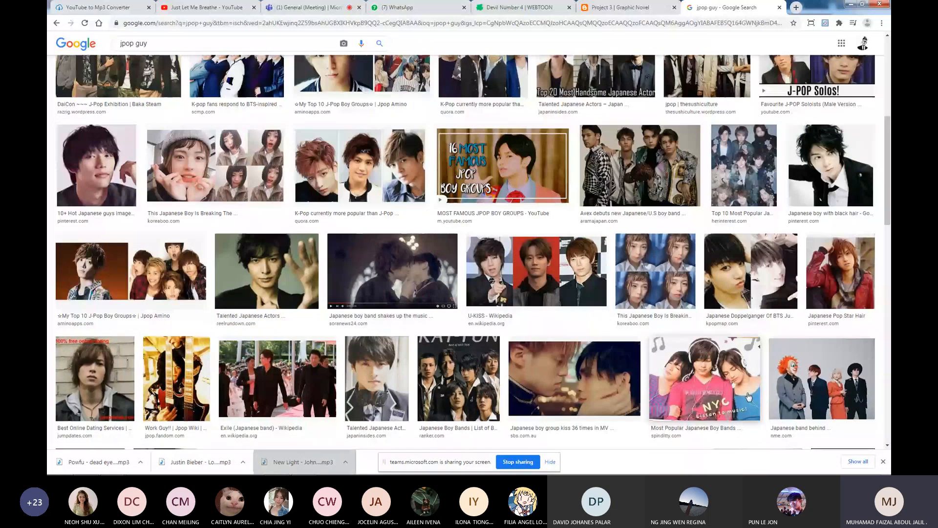
drag(888, 178, 884, 447)
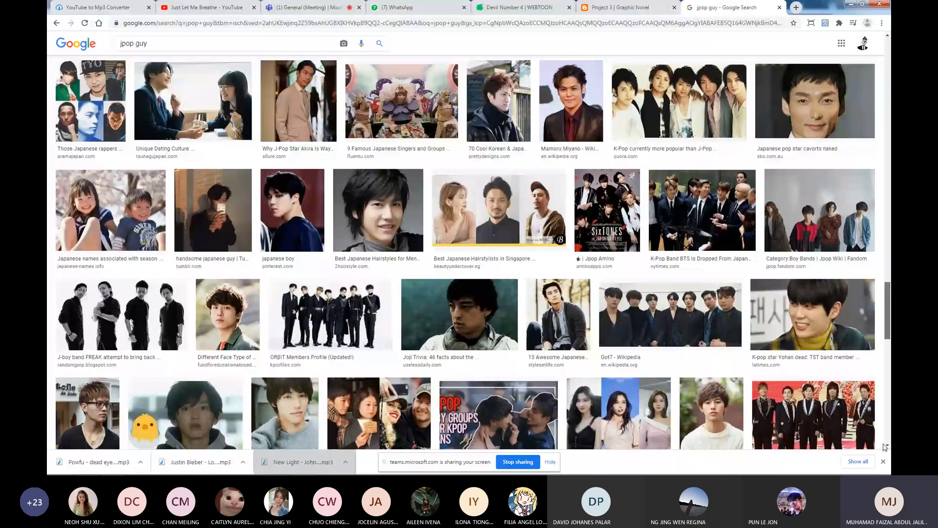
click(888, 446)
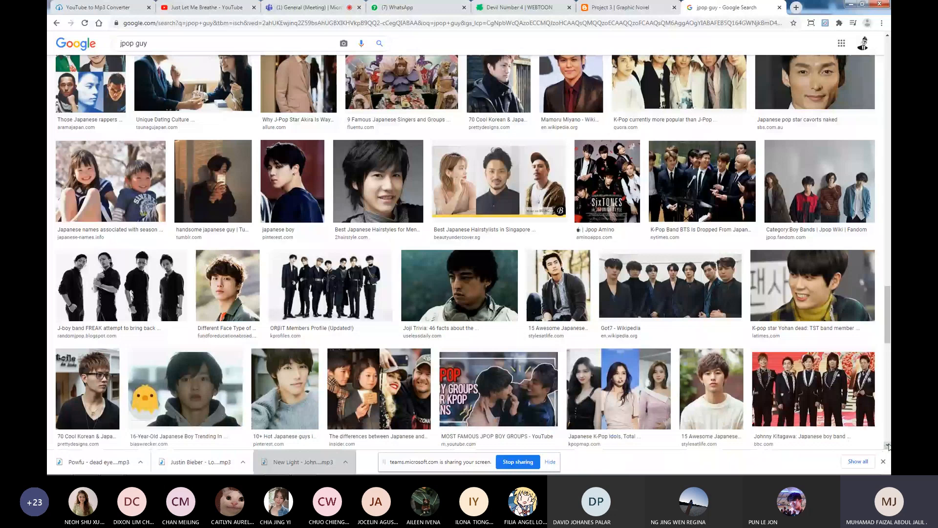
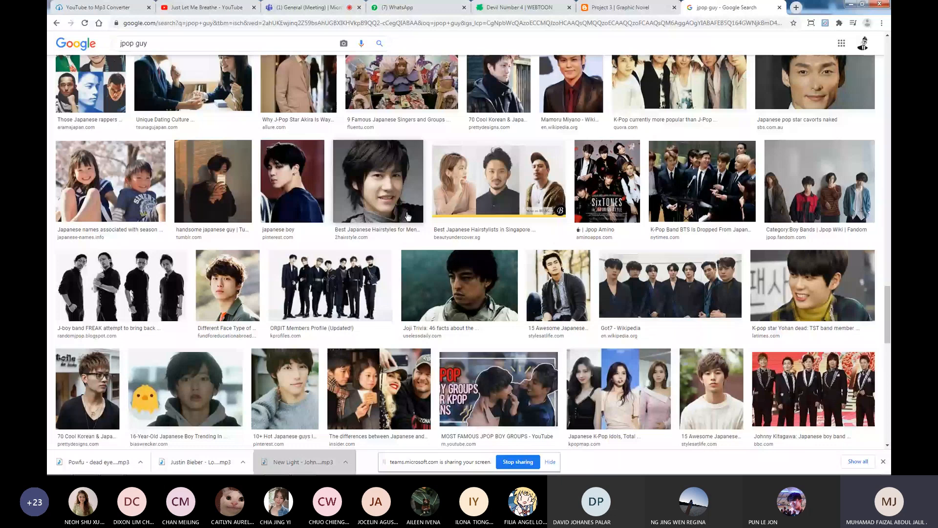
scroll(408, 216, down, 5)
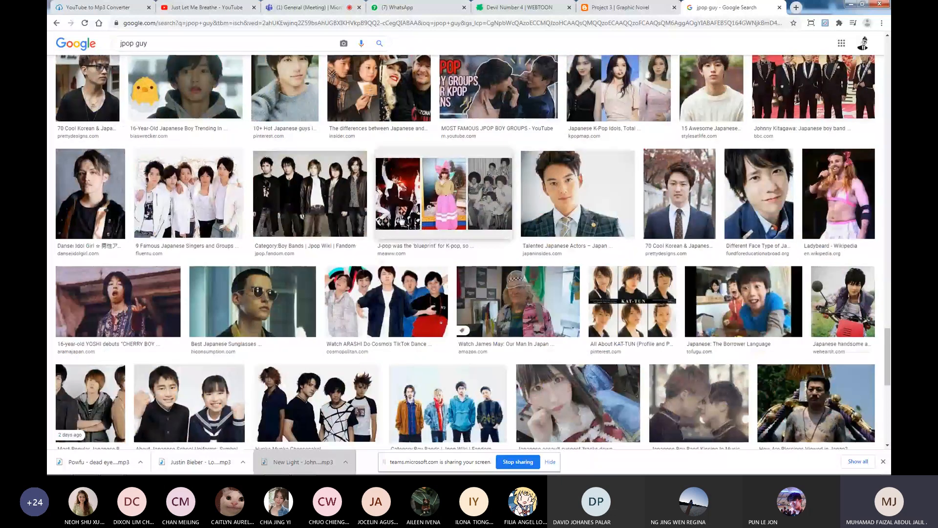
scroll(401, 221, down, 6)
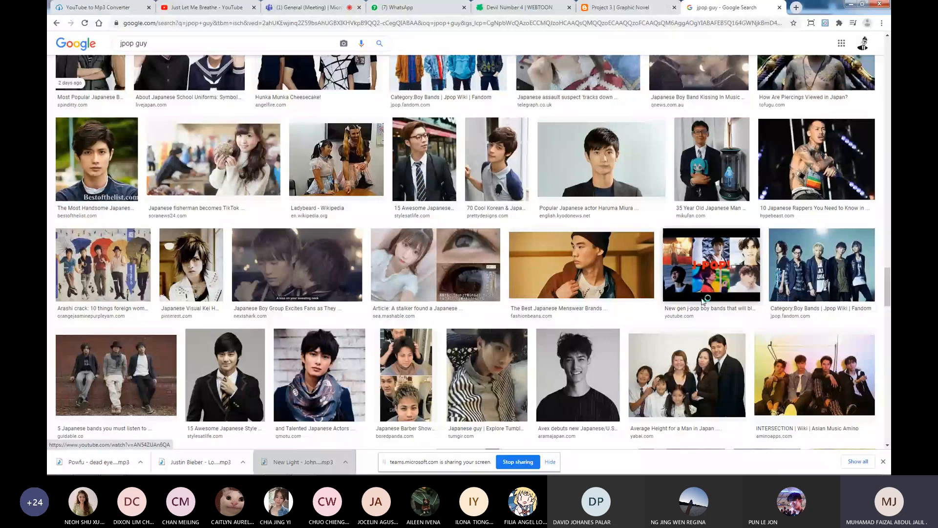
scroll(588, 307, down, 3)
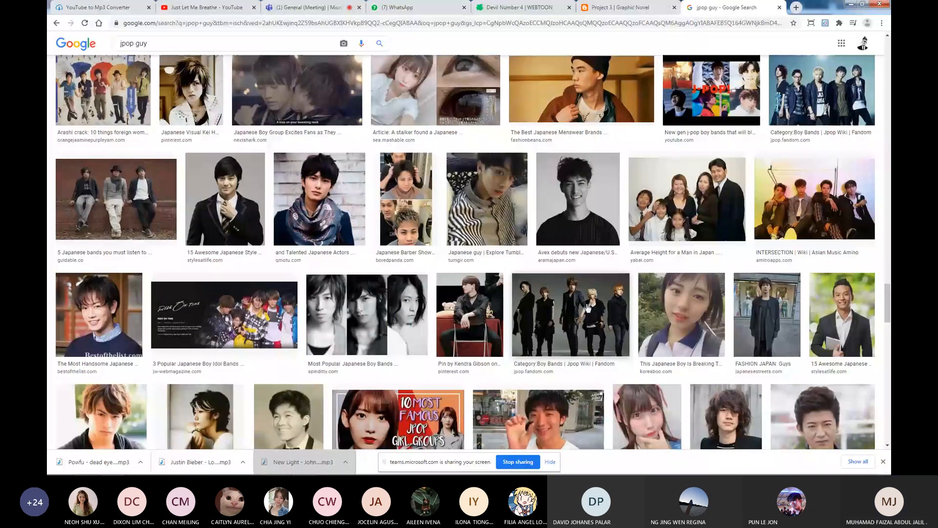
right_click(578, 200)
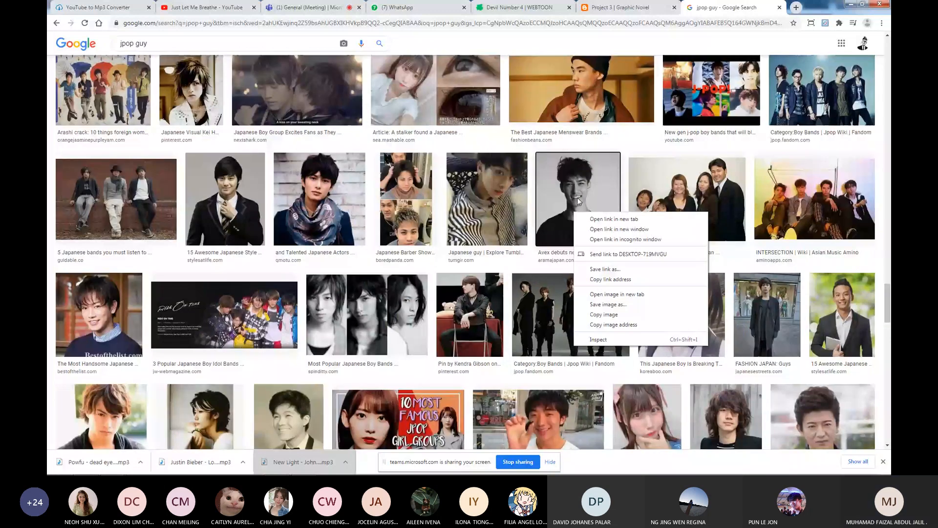
click(601, 219)
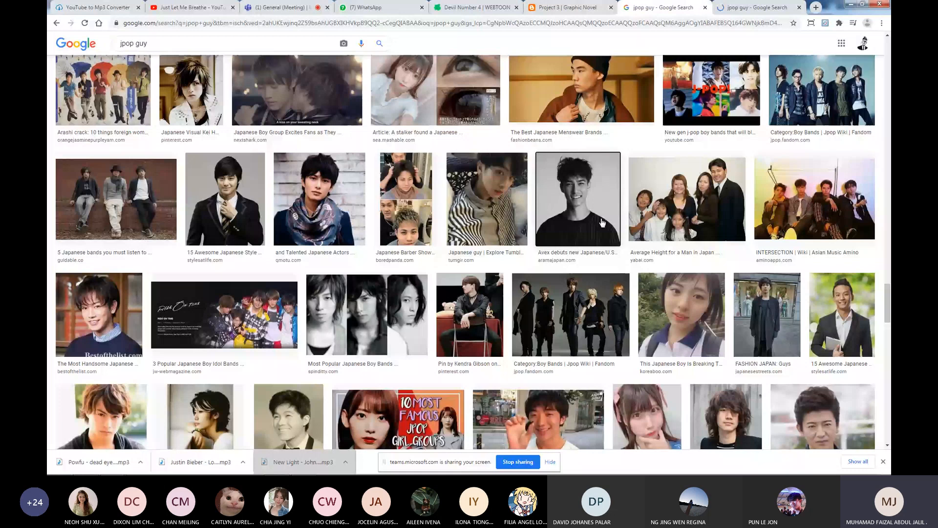
click(751, 5)
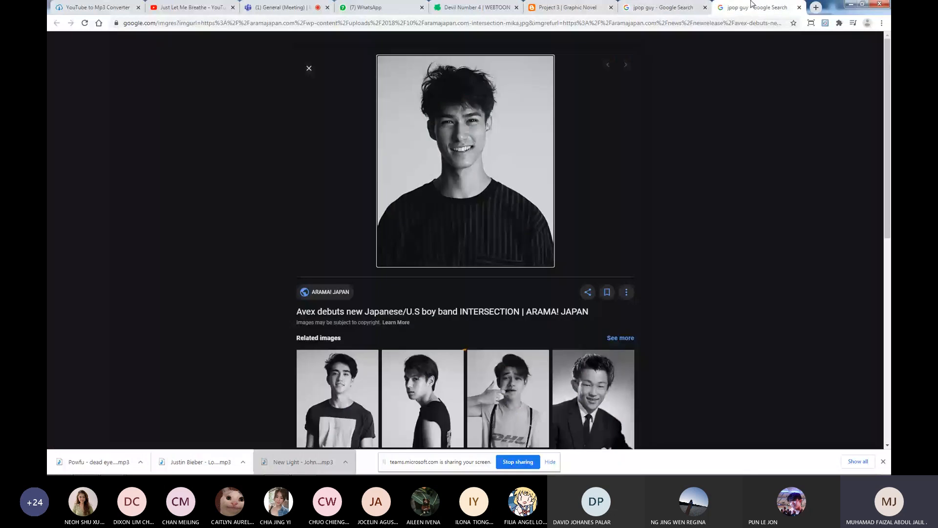
scroll(514, 212, down, 3)
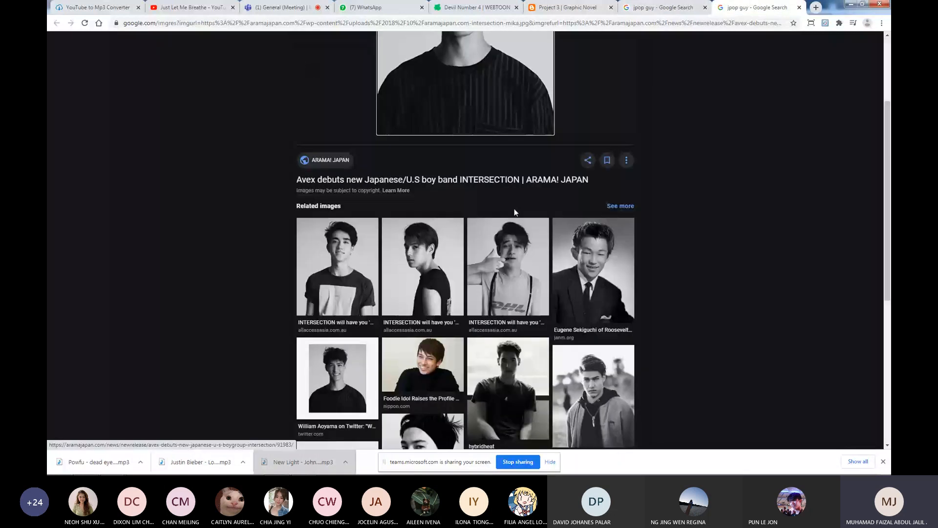
scroll(514, 210, up, 3)
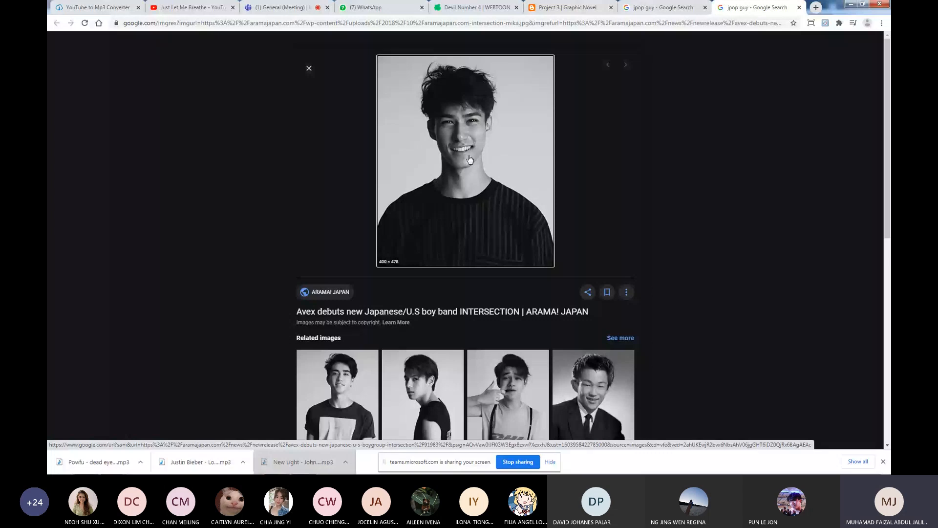
Save the portrait as JPEG "aramajapan.com-intersection-mika" in mrGlobp_art > TaylorsUni > 2020_titmtable_taylors > IVN > Project 3.
right_click(469, 156)
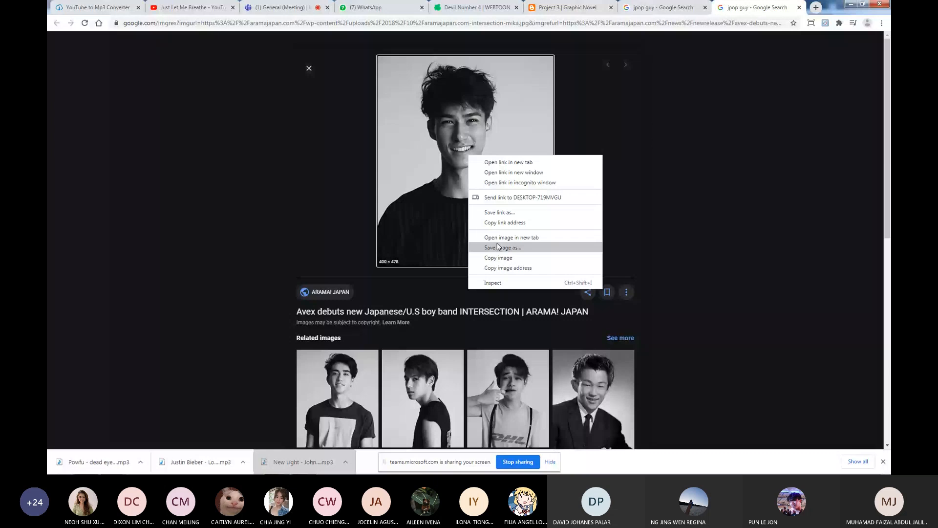
click(498, 246)
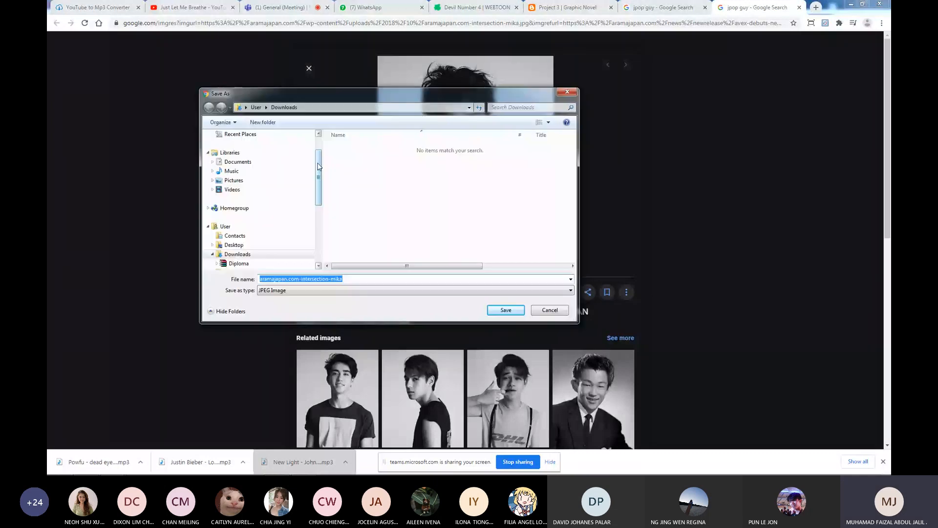
drag(318, 167, 318, 152)
click(234, 147)
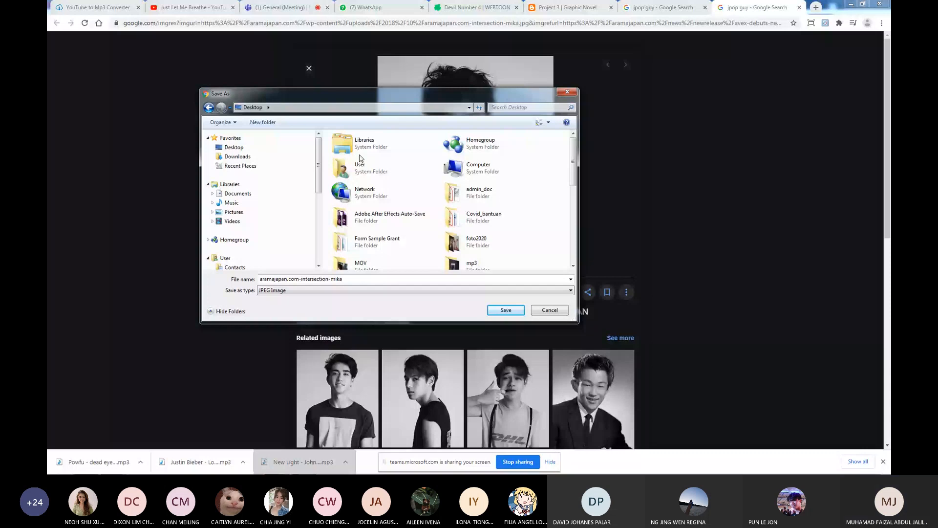
scroll(360, 158, down, 2)
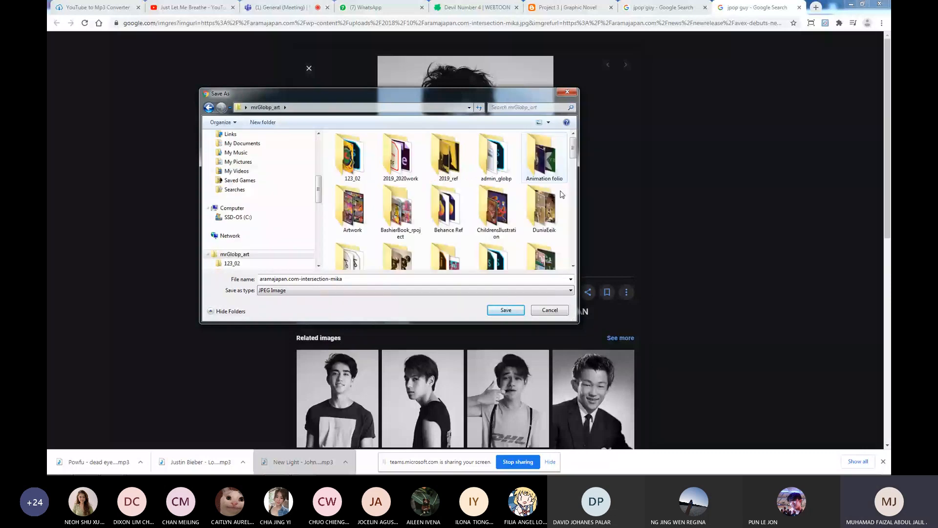
scroll(566, 194, down, 5)
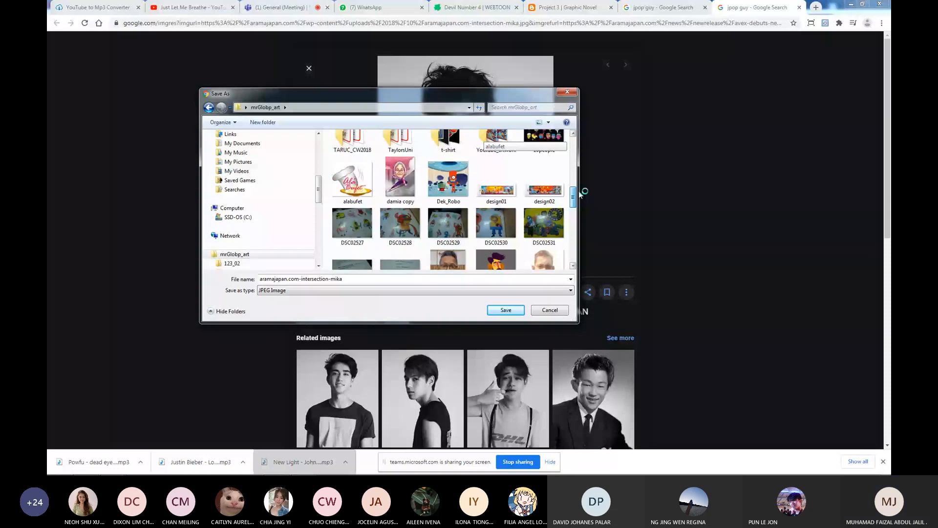
double_click(400, 139)
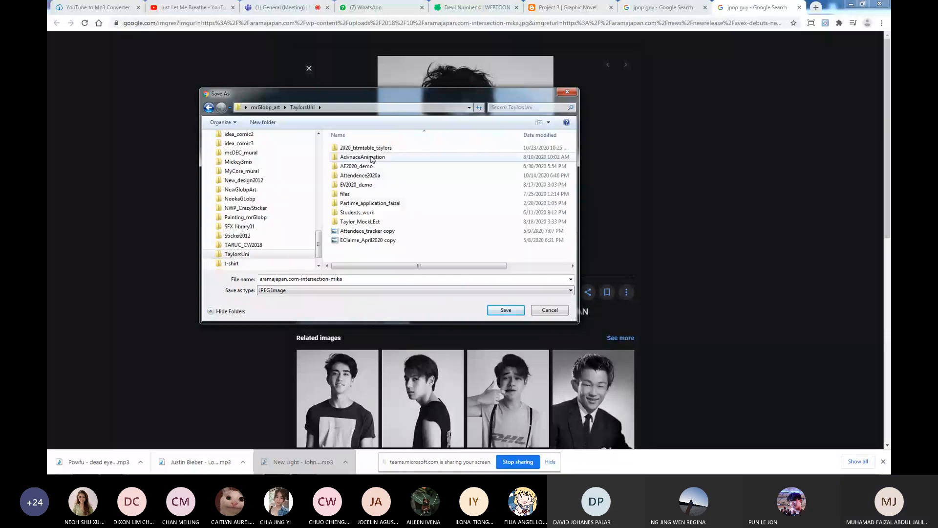
double_click(372, 148)
double_click(383, 158)
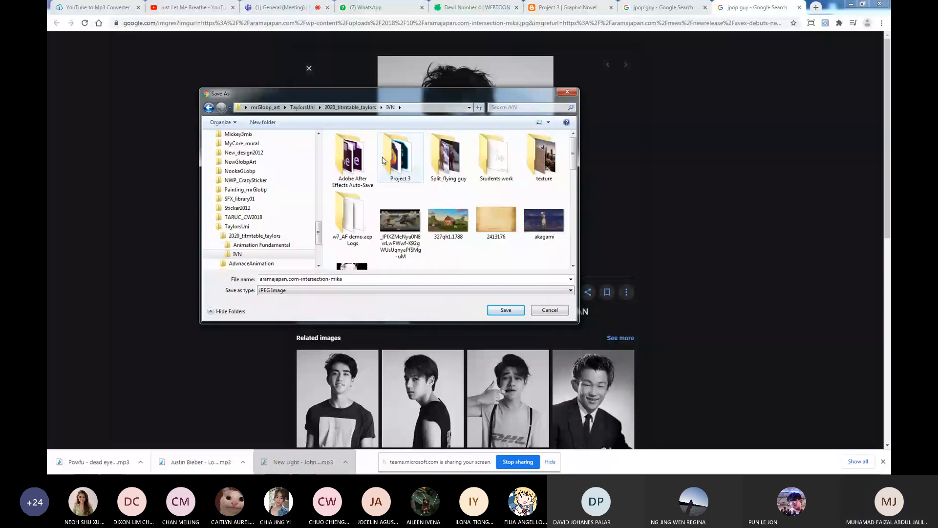
double_click(399, 157)
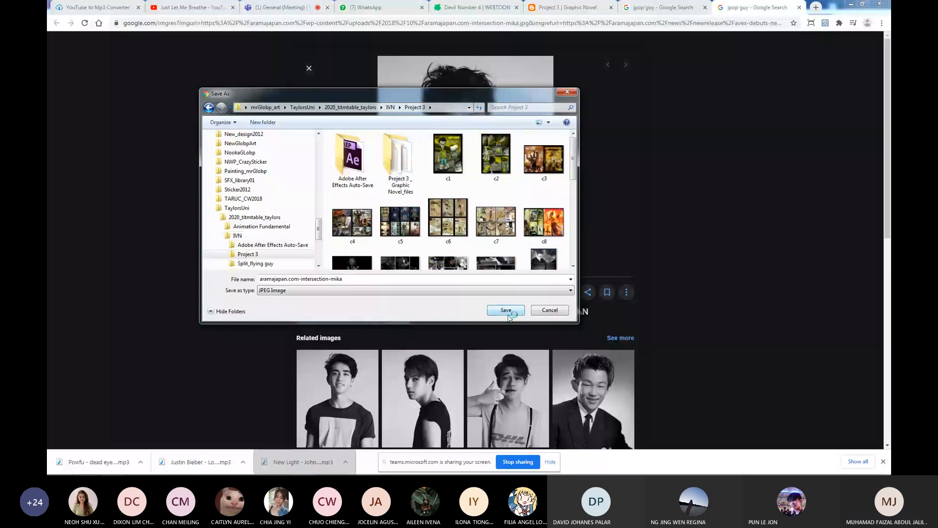
click(507, 311)
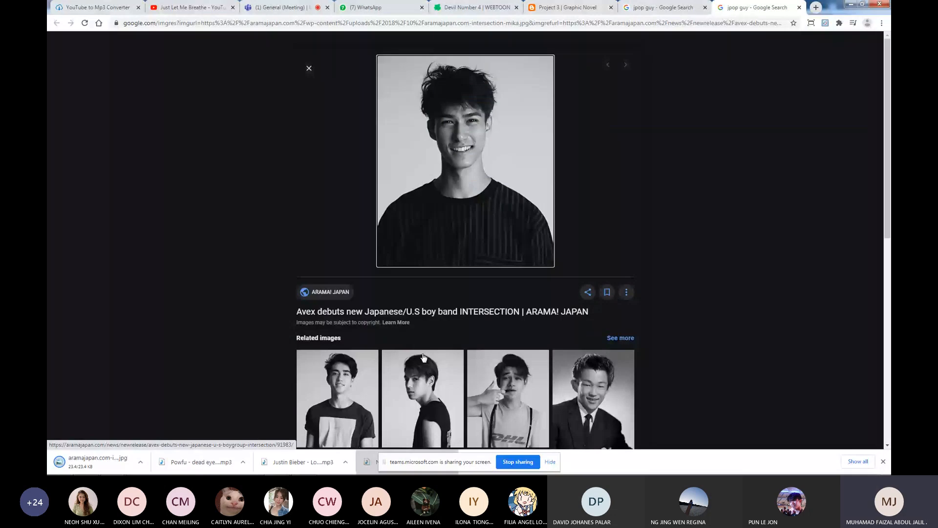
Switch to Photoshop and open the saved portrait from the Project 3 folder inside TaylorsUni > 2020_titmtable_taylors > IVN.
click(630, 465)
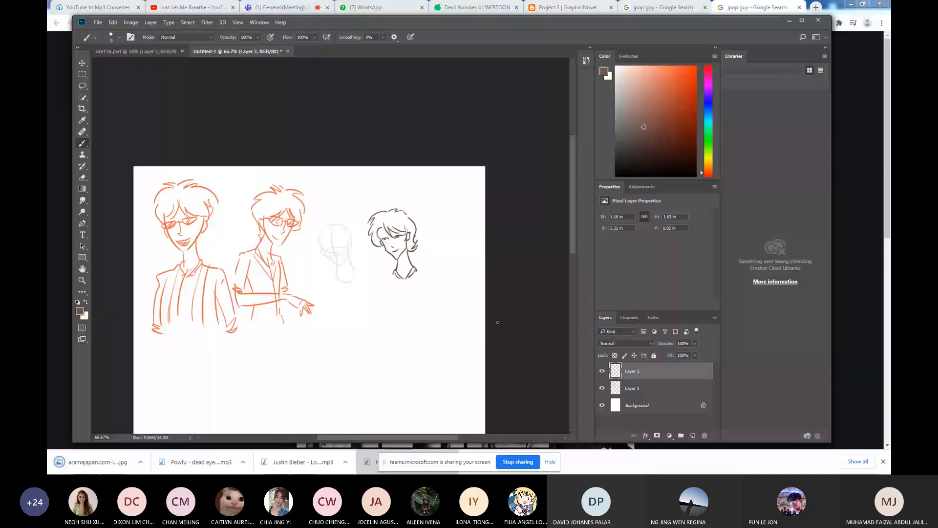
key(ctrl+o)
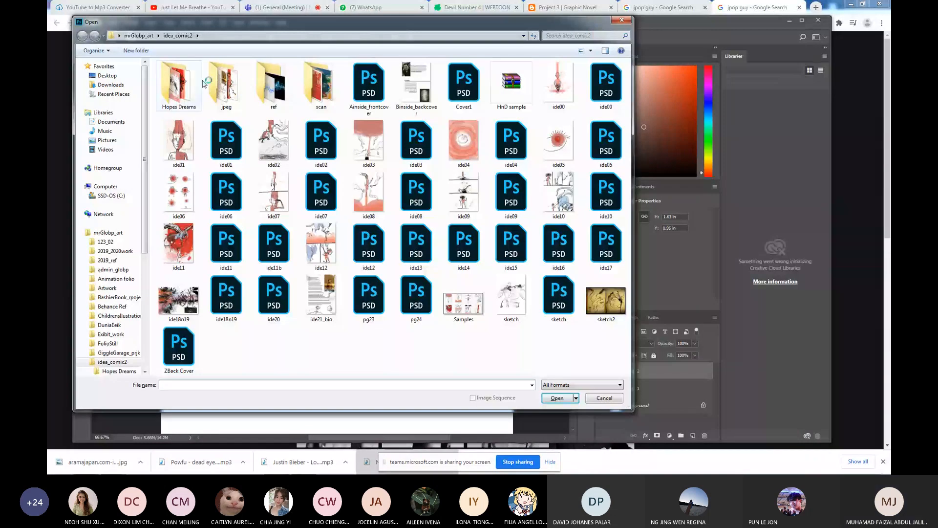
click(139, 35)
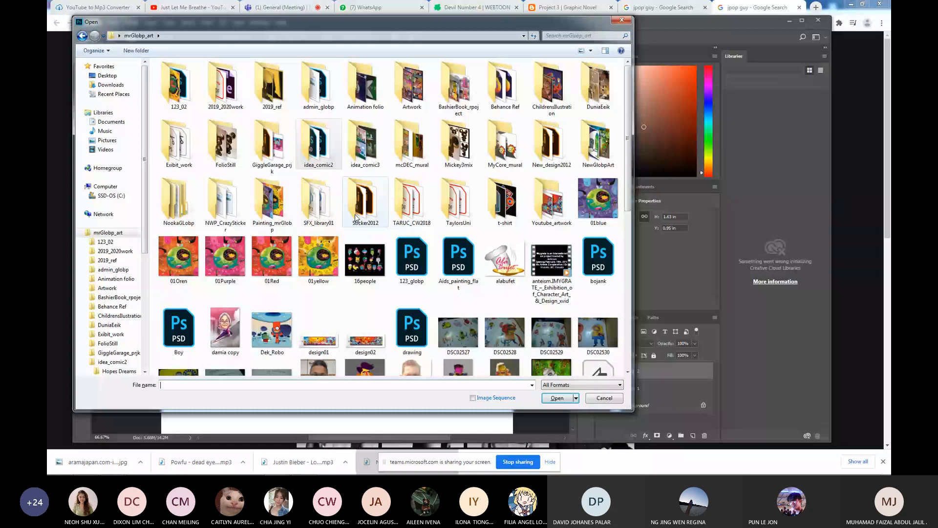
double_click(457, 199)
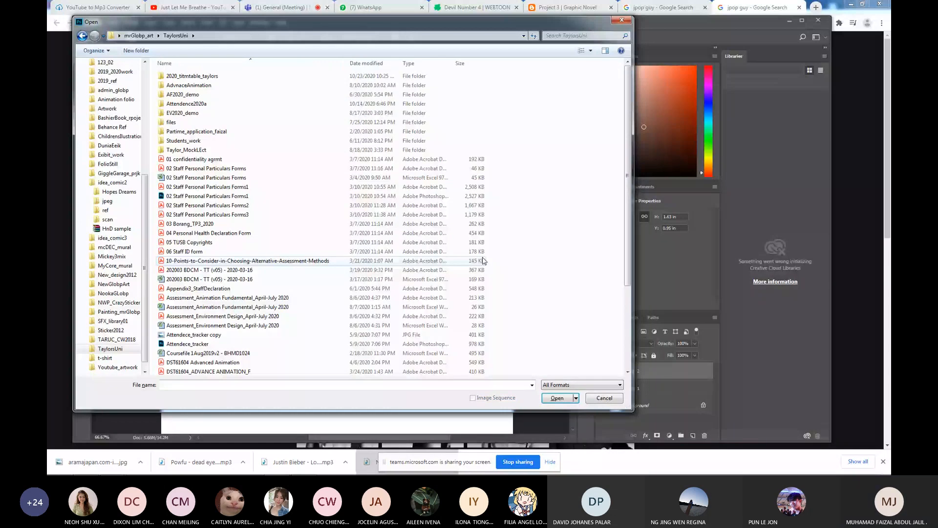
double_click(190, 77)
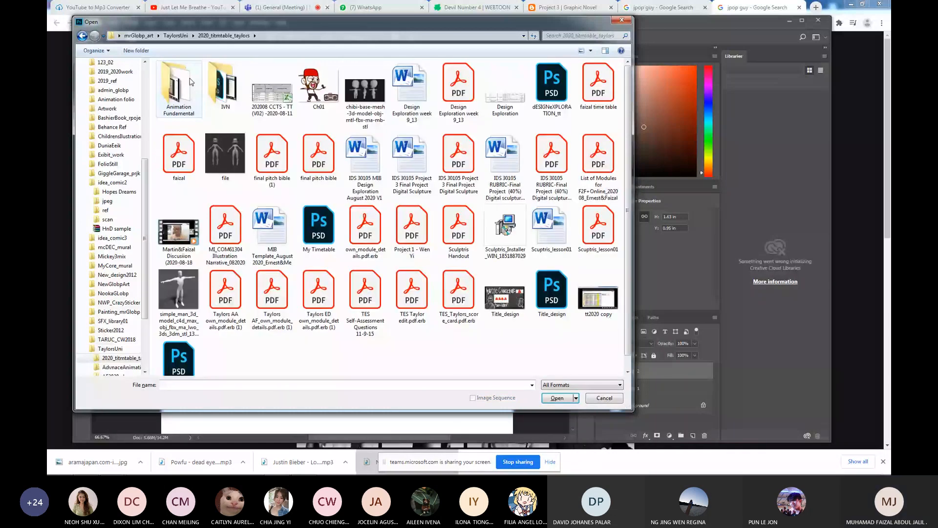
double_click(223, 85)
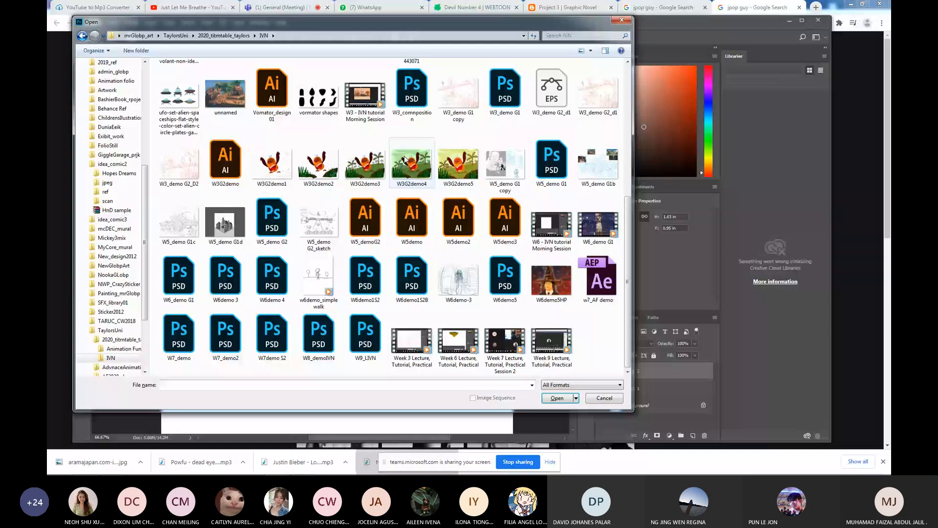
scroll(404, 159, up, 5)
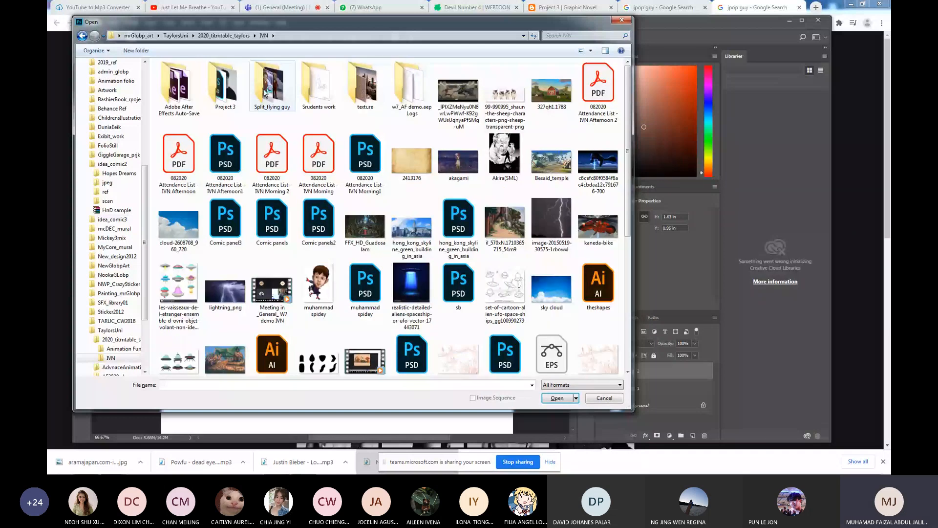
key(Escape)
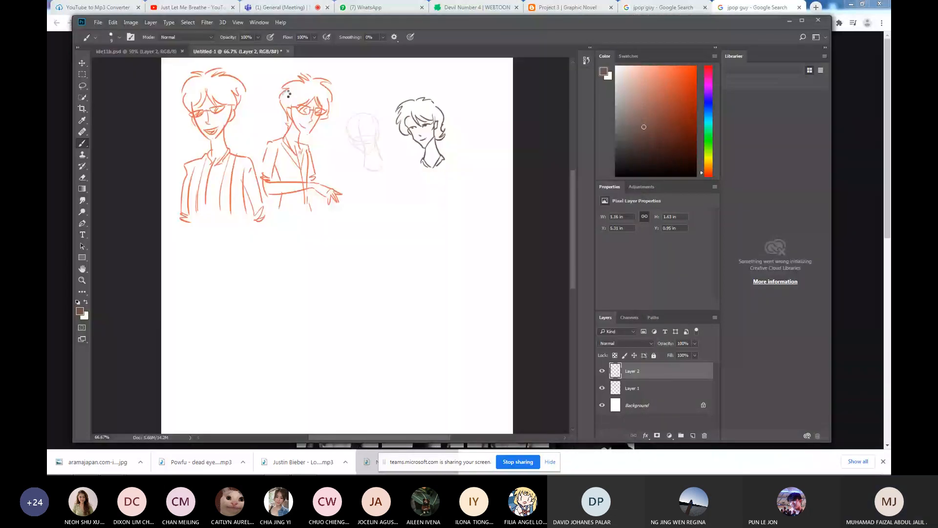
Copy the whole portrait, close its file, and paste it directly above the Background layer of the sketch document.
key(ctrl+a)
key(ctrl+w)
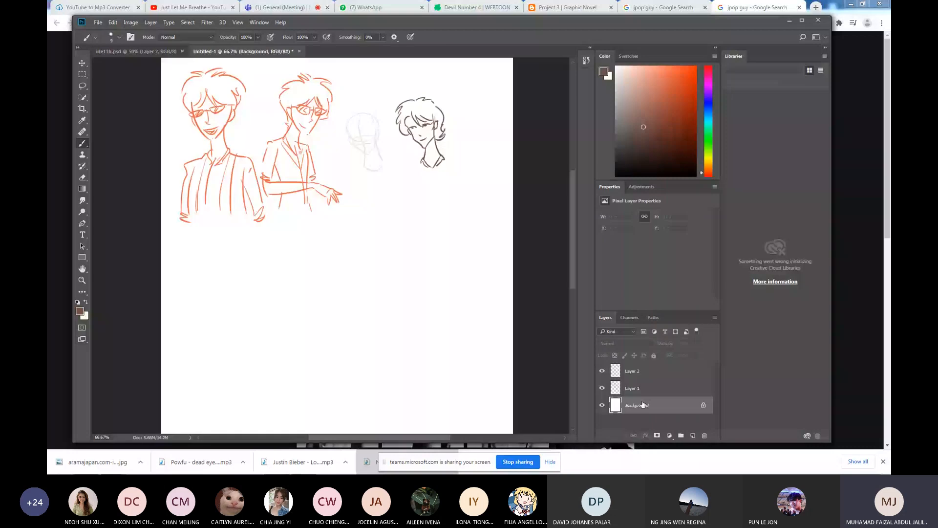
click(642, 405)
key(ctrl+v)
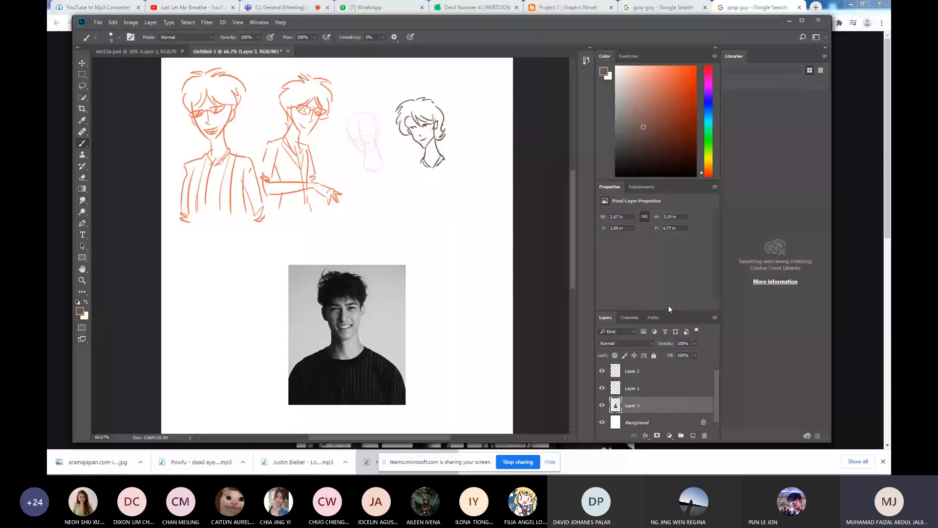
Reduce the pasted portrait layer's opacity to 32% and add an empty layer above it.
drag(695, 343, 668, 360)
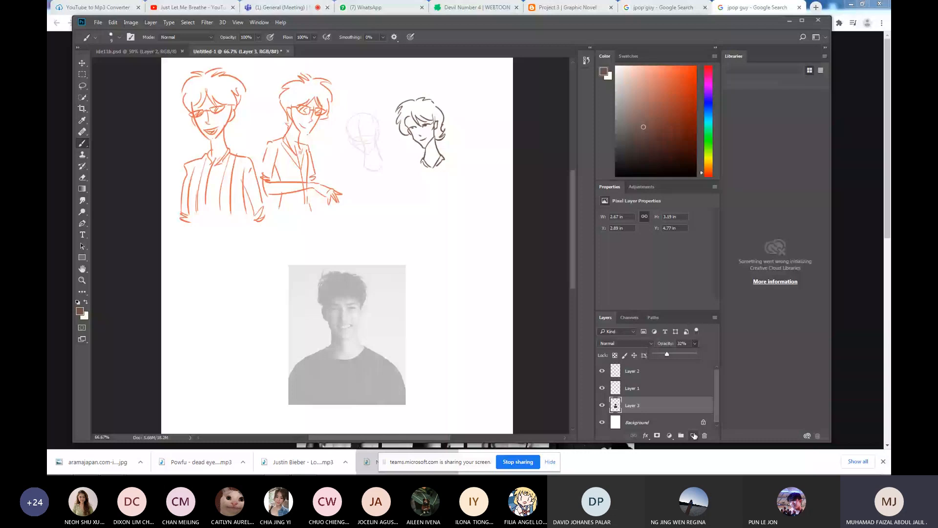
click(694, 435)
click(341, 323)
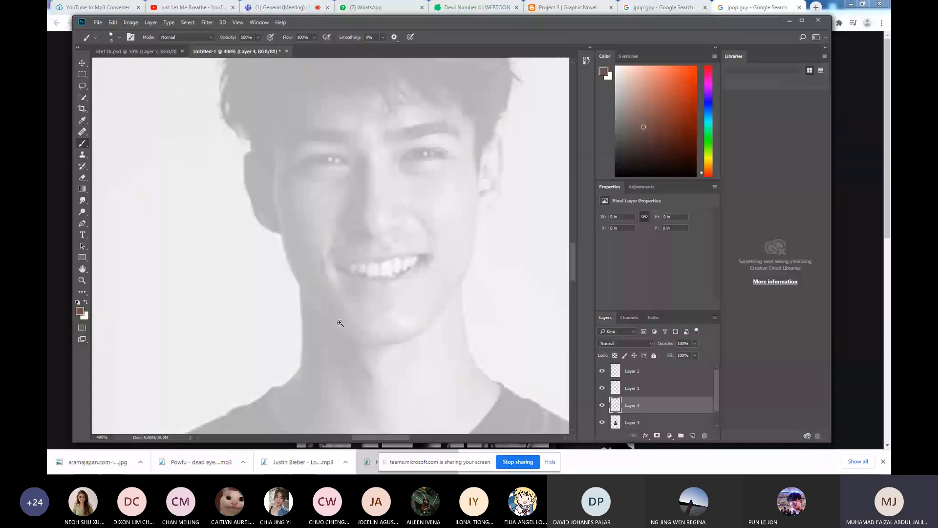
key(ctrl+minus)
key(ctrl+minus)
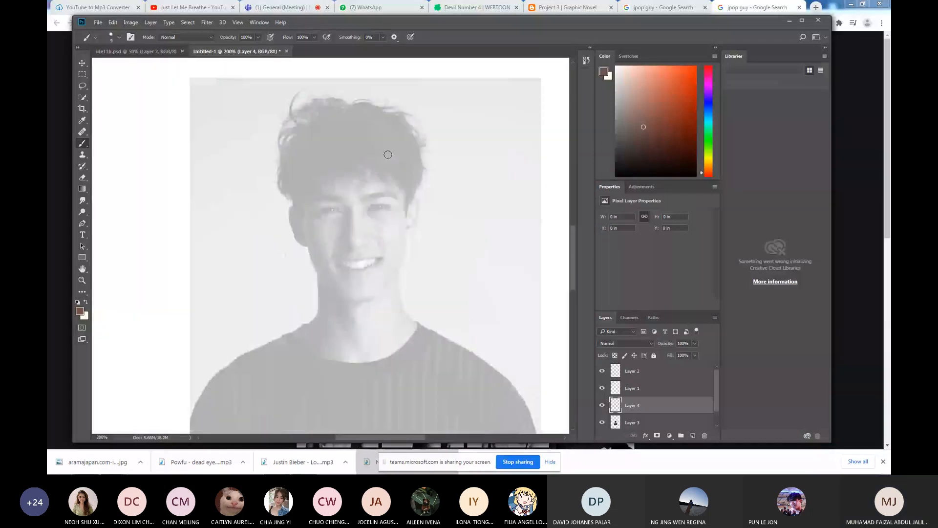
key(l)
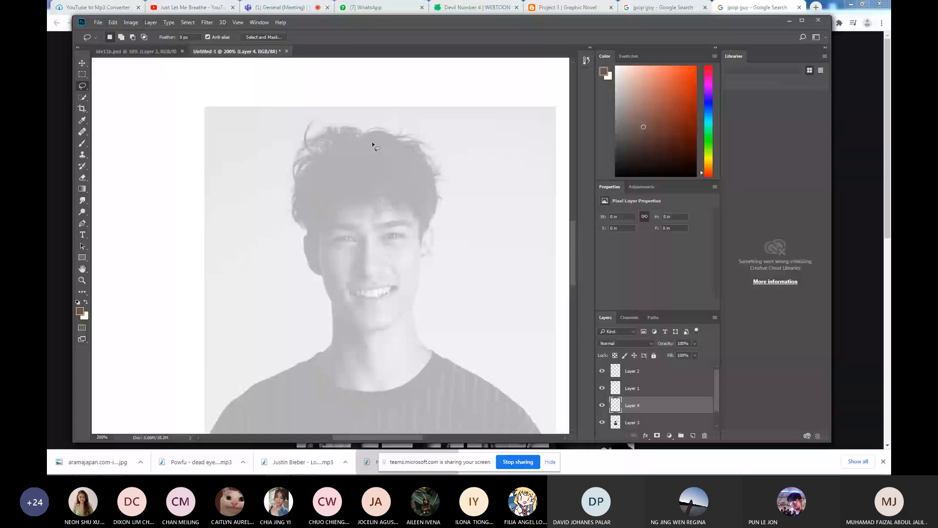
Outline the portrait's hair with a freehand lasso selection and fill it with dark purple on Layer 4.
mouse_move(362, 133)
mouse_down()
mouse_move(327, 138)
mouse_move(299, 187)
mouse_move(330, 206)
mouse_move(437, 178)
mouse_move(371, 130)
mouse_up()
click(668, 145)
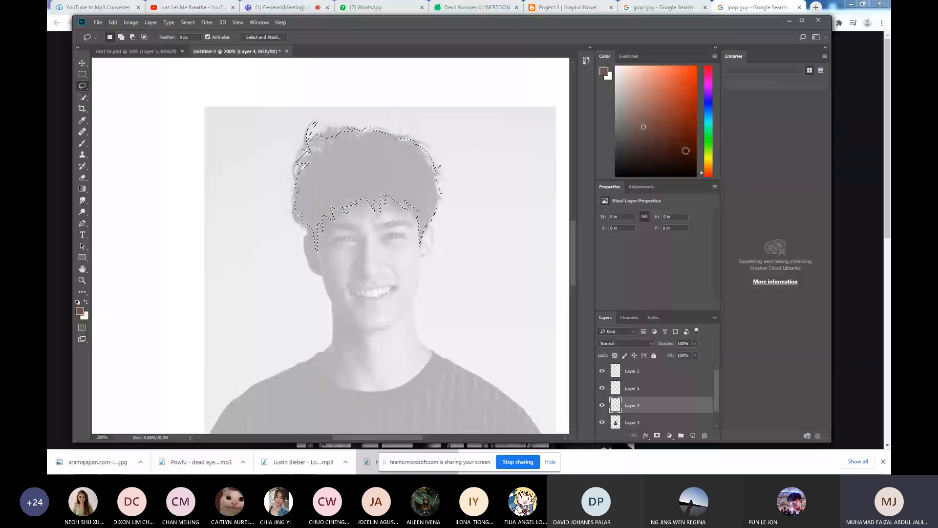
click(708, 92)
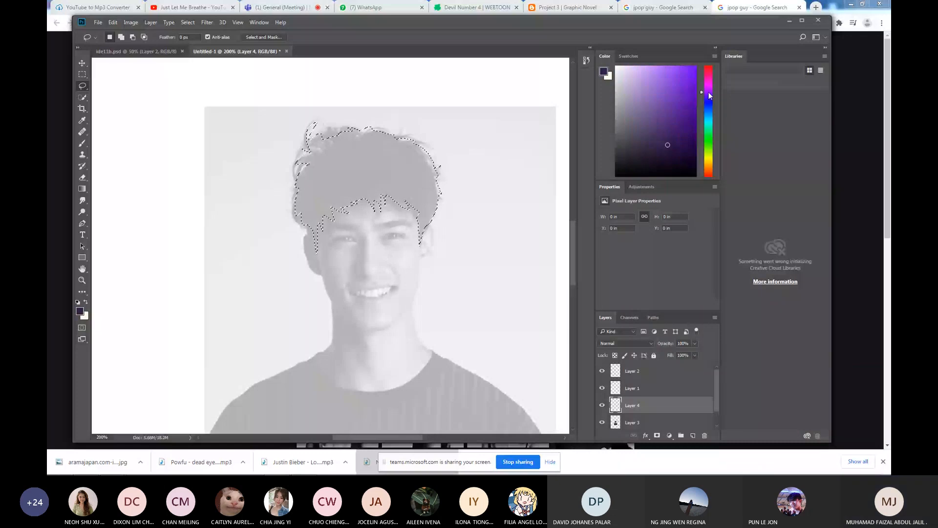
click(689, 143)
key(alt+BackSpace)
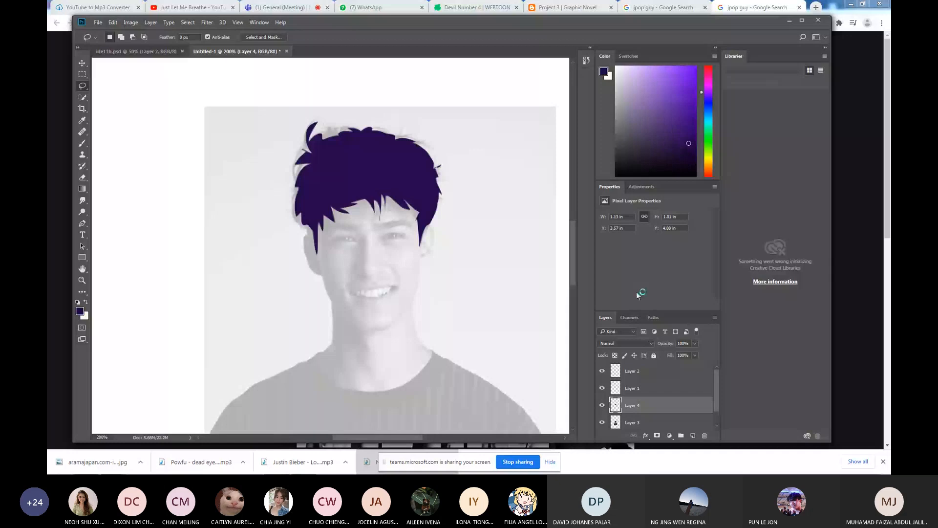
Add a layer directly above the portrait, lasso the face and ears, fill them with pale pink, and deselect.
click(671, 421)
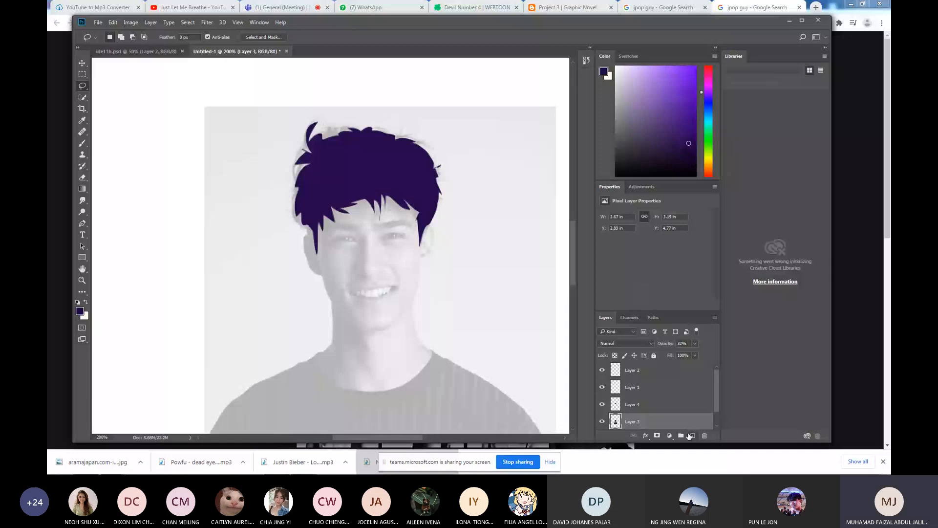
click(691, 435)
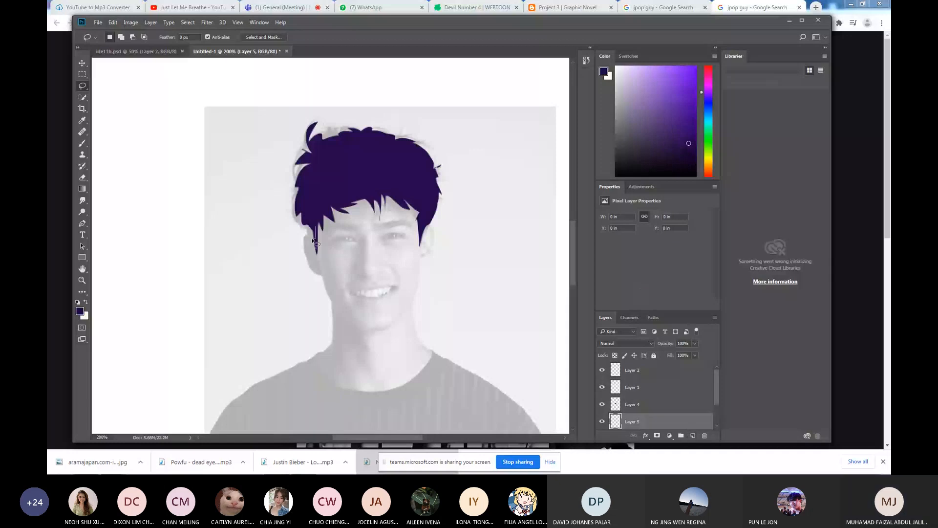
mouse_move(313, 239)
mouse_down()
mouse_move(336, 306)
mouse_move(410, 301)
mouse_move(392, 157)
mouse_move(317, 234)
mouse_up()
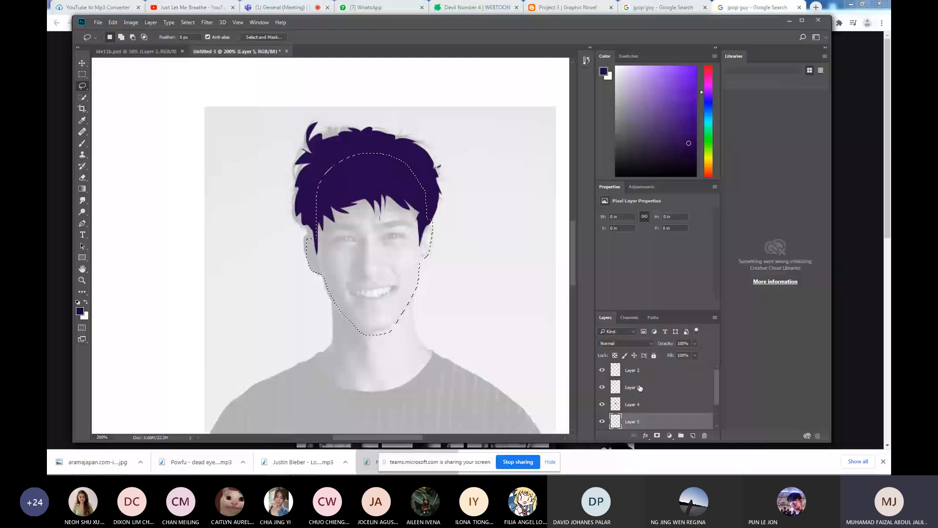
click(710, 89)
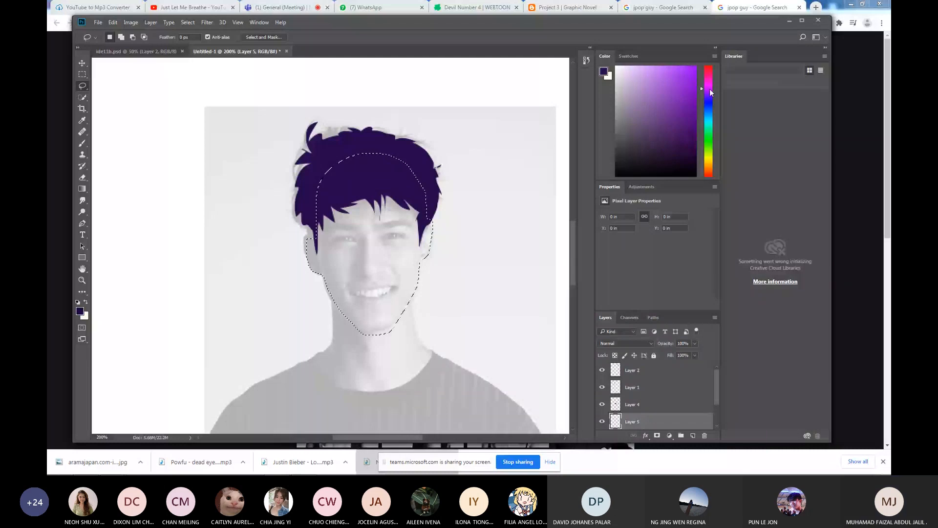
drag(709, 89, 710, 79)
click(632, 83)
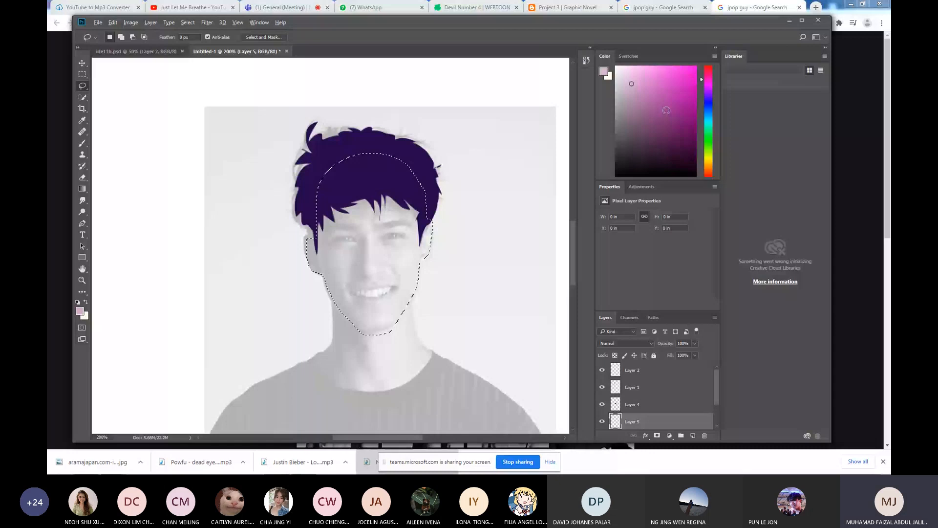
key(alt+BackSpace)
key(ctrl+d)
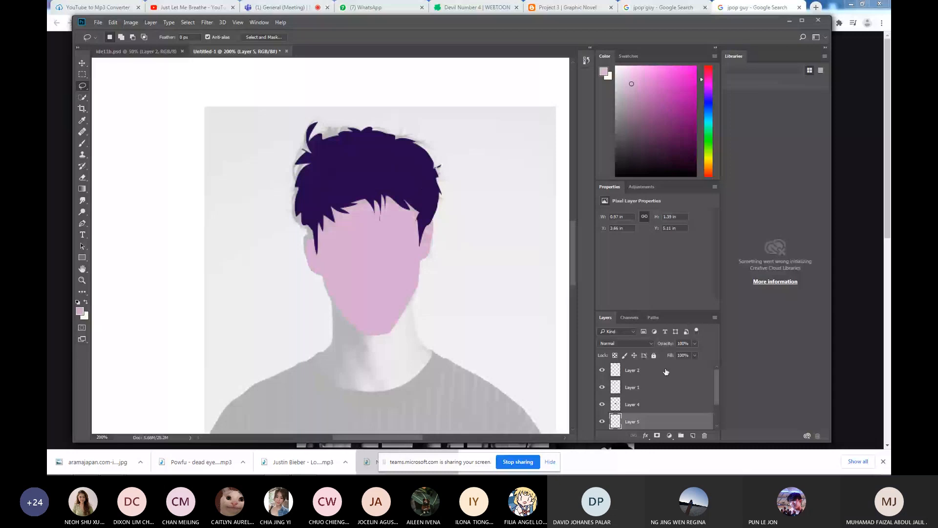
Add a layer beneath the face layer, lasso the neck up behind the chin, fill it with darker pink, and deselect.
drag(717, 390, 717, 411)
click(679, 404)
click(693, 435)
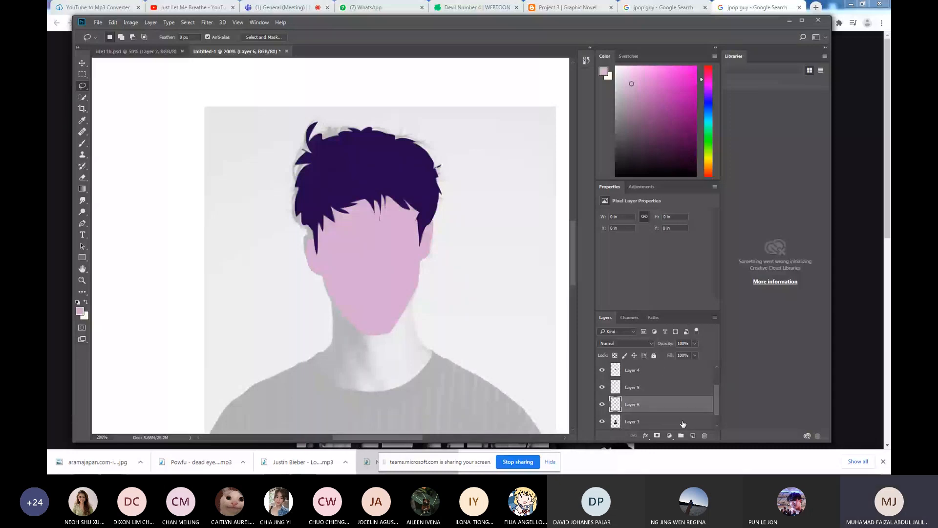
mouse_move(337, 293)
mouse_down()
mouse_move(322, 355)
mouse_move(350, 283)
mouse_move(340, 292)
mouse_up()
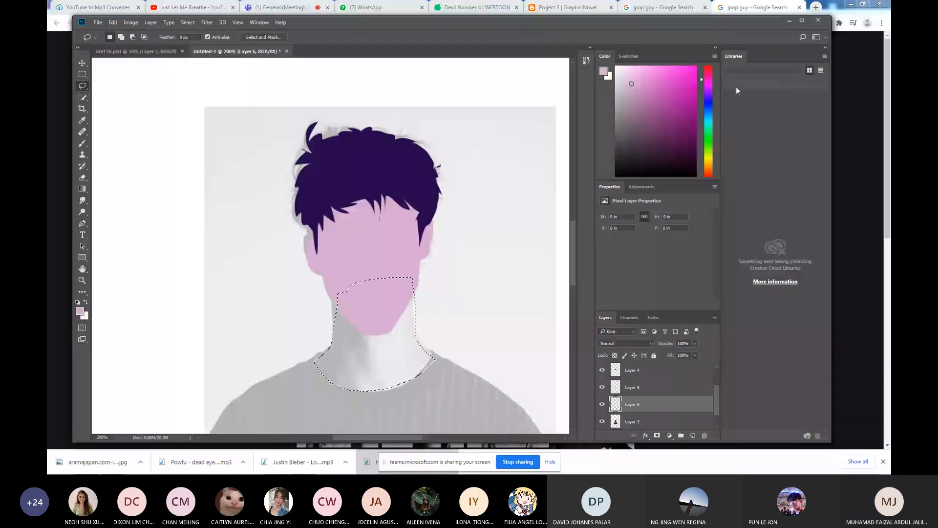
click(640, 99)
key(alt+BackSpace)
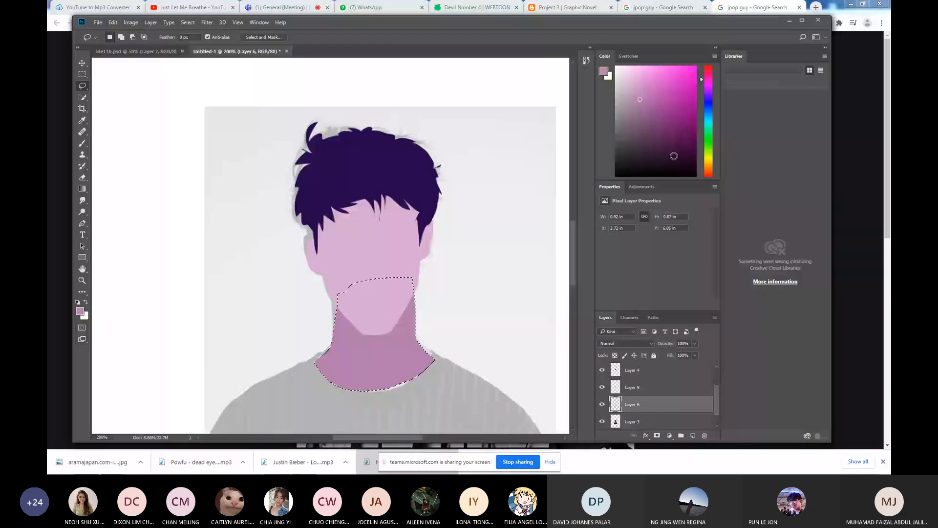
key(ctrl+d)
Lasso the shirt down to the photo's lower edge, fill it with bright blue on a new layer beneath the neck layer, and deselect.
mouse_move(322, 359)
mouse_down()
mouse_move(383, 201)
mouse_move(267, 368)
mouse_move(581, 363)
mouse_move(460, 210)
mouse_move(414, 195)
mouse_up()
drag(562, 244, 426, 191)
drag(446, 195, 179, 316)
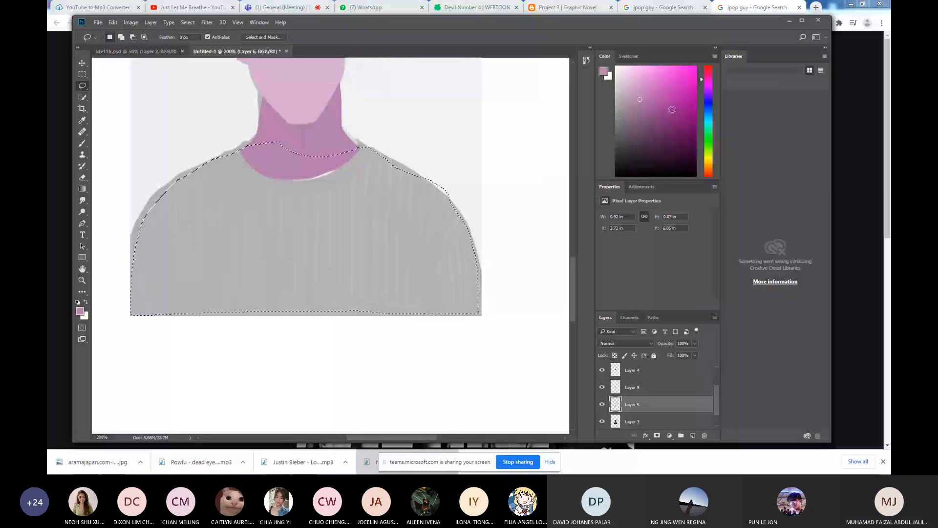
scroll(711, 107, up, 3)
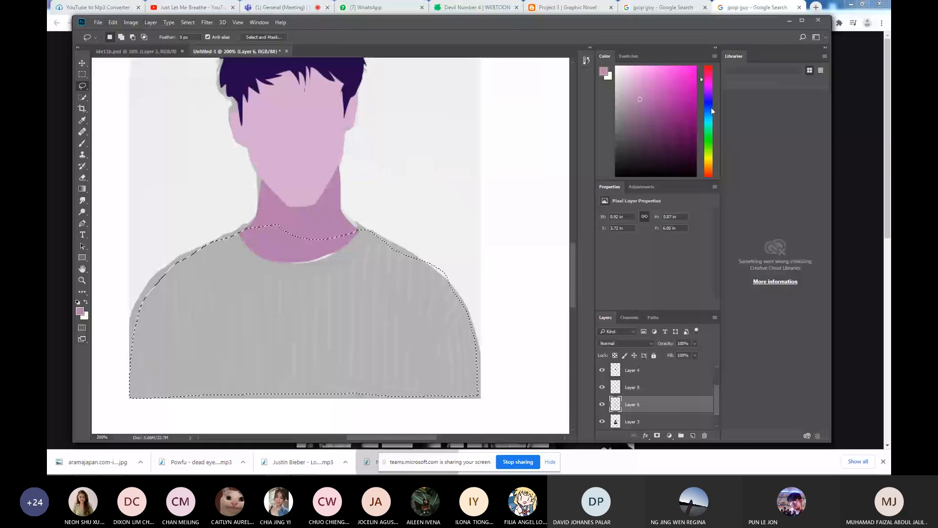
click(709, 174)
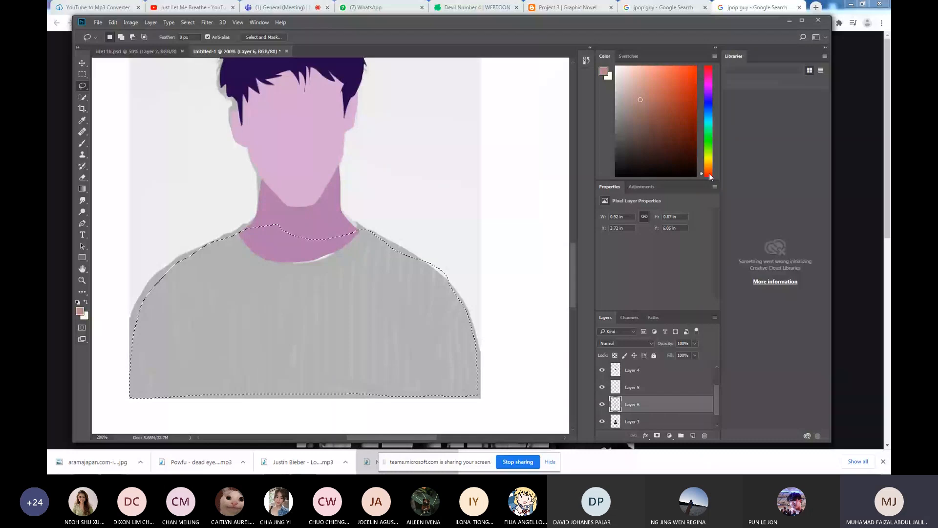
click(694, 83)
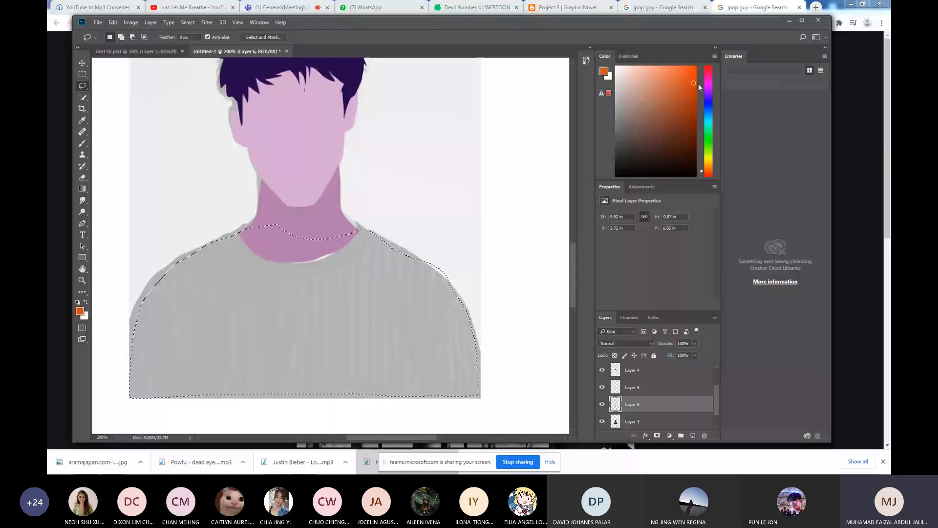
click(710, 105)
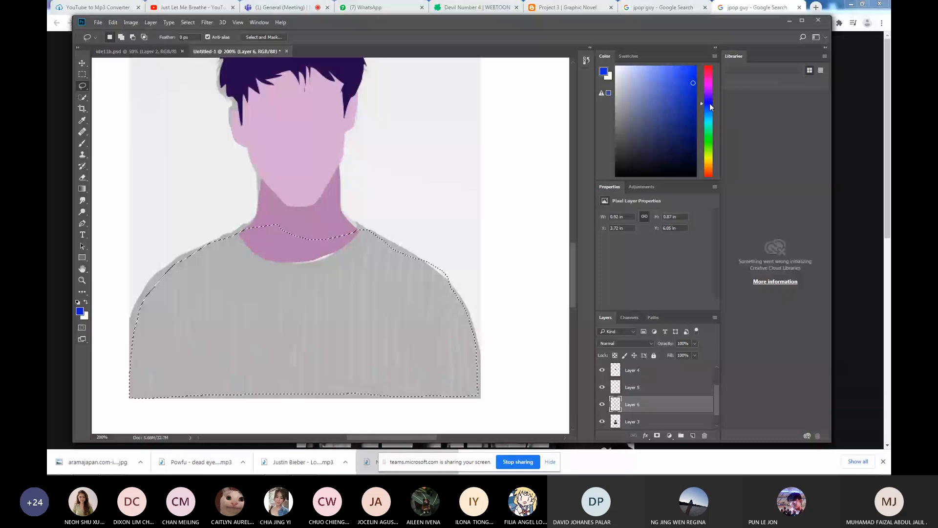
click(711, 113)
click(683, 420)
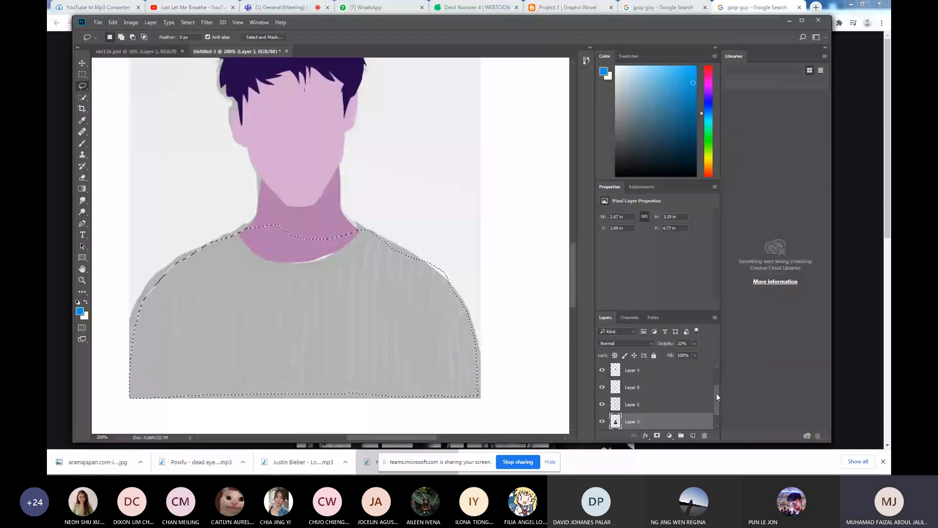
click(693, 435)
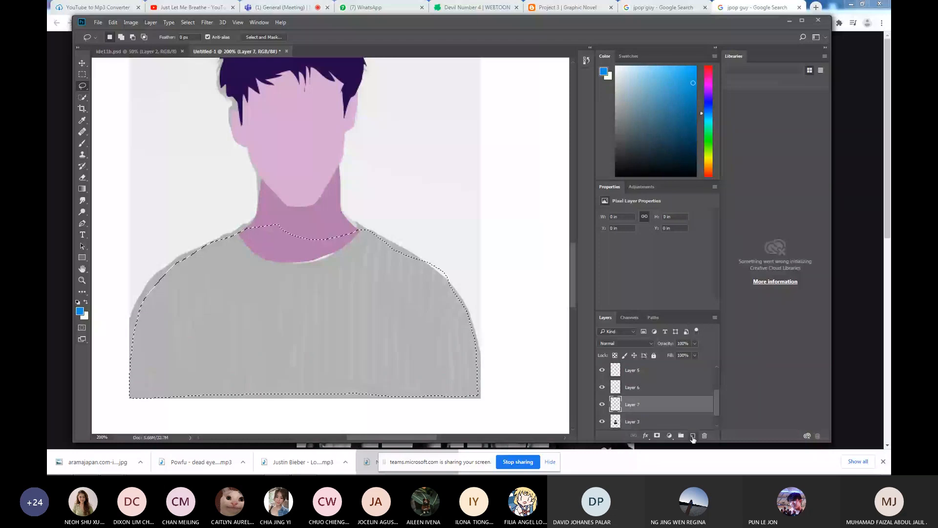
key(alt+BackSpace)
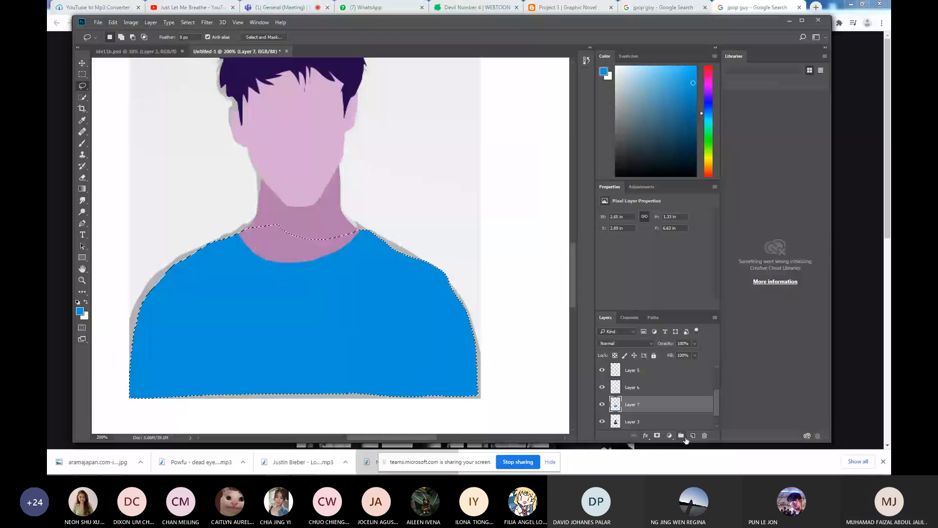
key(ctrl+d)
mouse_move(442, 139)
mouse_down()
mouse_move(462, 242)
mouse_move(447, 172)
mouse_up()
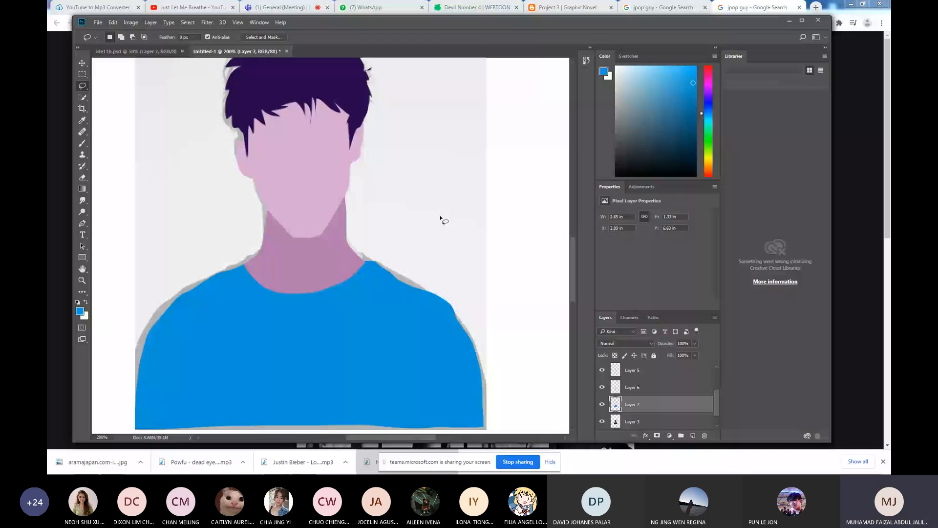
click(650, 371)
drag(717, 394, 717, 383)
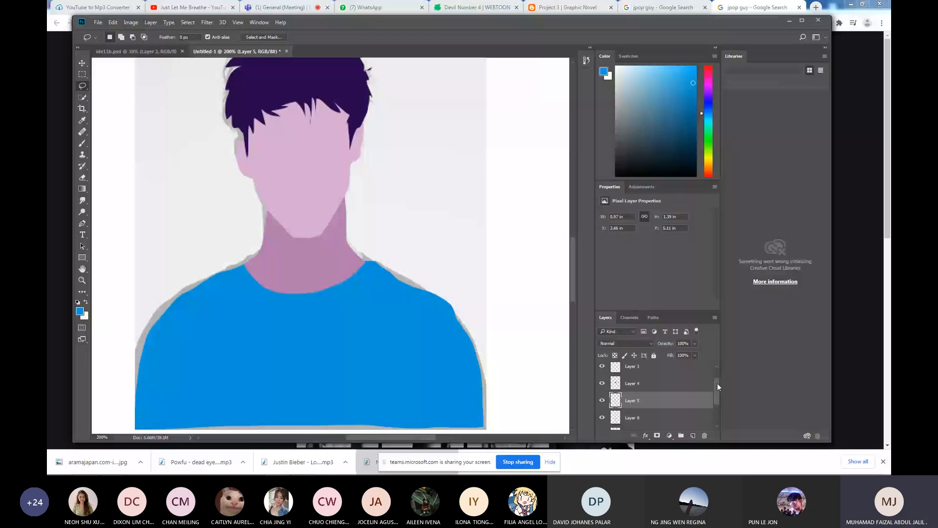
click(682, 369)
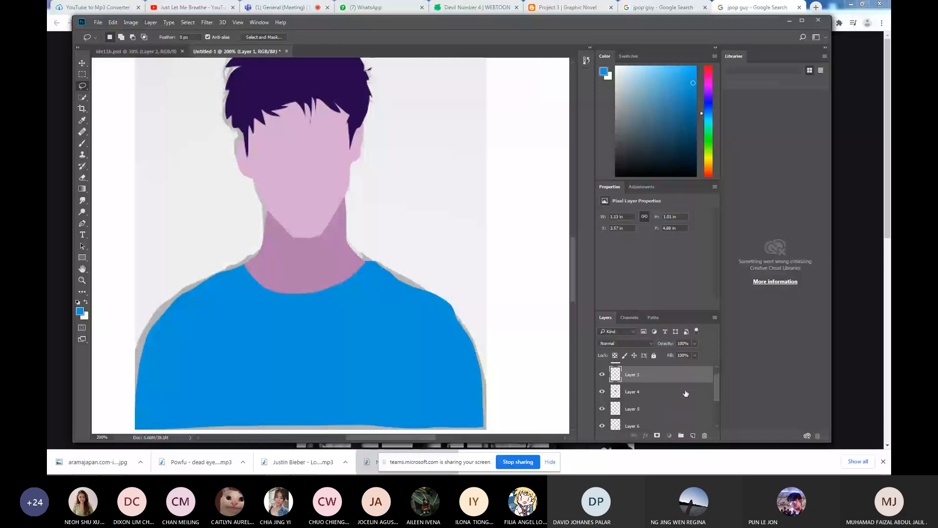
click(685, 393)
drag(282, 147, 396, 193)
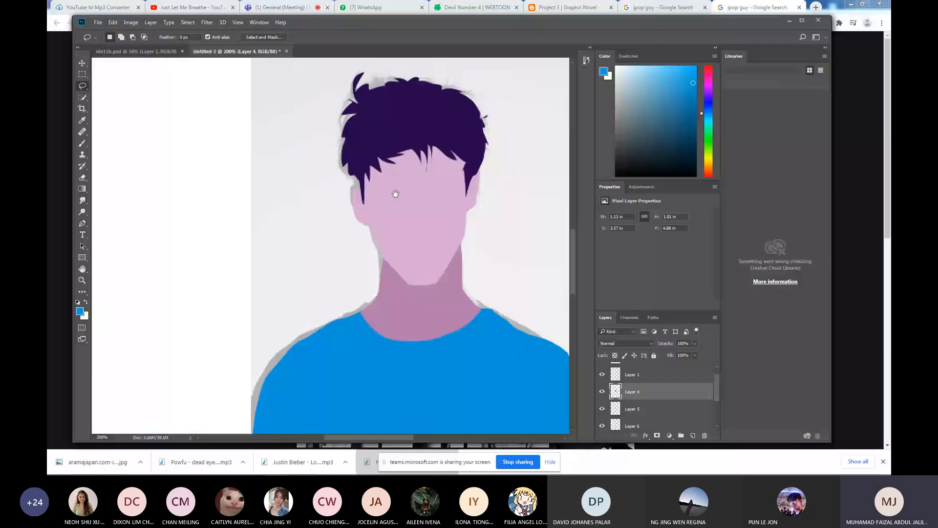
scroll(396, 193, up, 1)
mouse_move(401, 183)
mouse_down()
mouse_move(423, 196)
mouse_move(430, 187)
mouse_move(464, 210)
mouse_up()
key(shift)
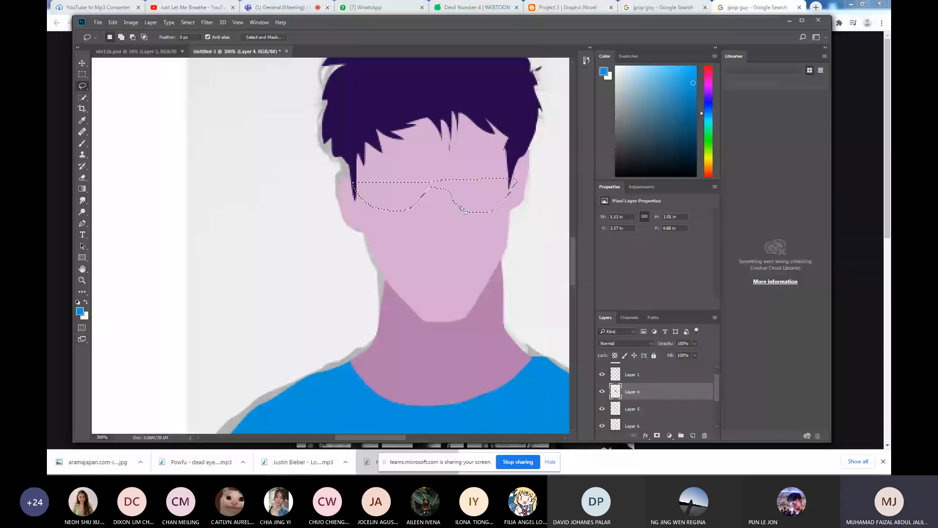
key(ctrl+d)
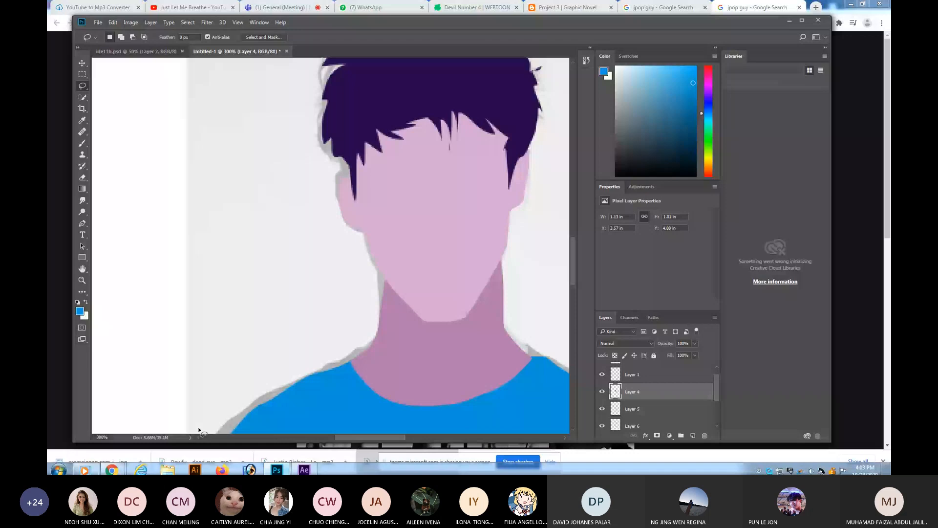
Switch to Chrome and replace the "jpop guy" image search with a search for "sun glases".
click(112, 467)
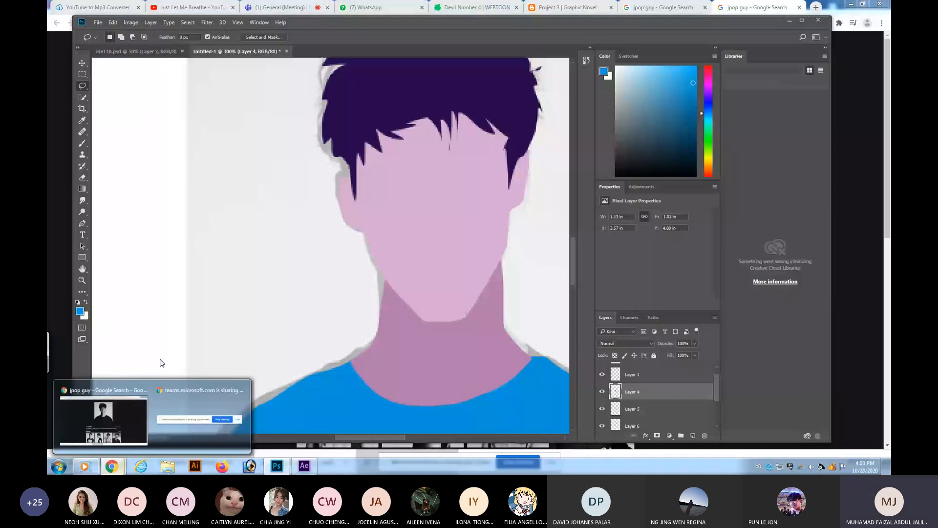
click(557, 11)
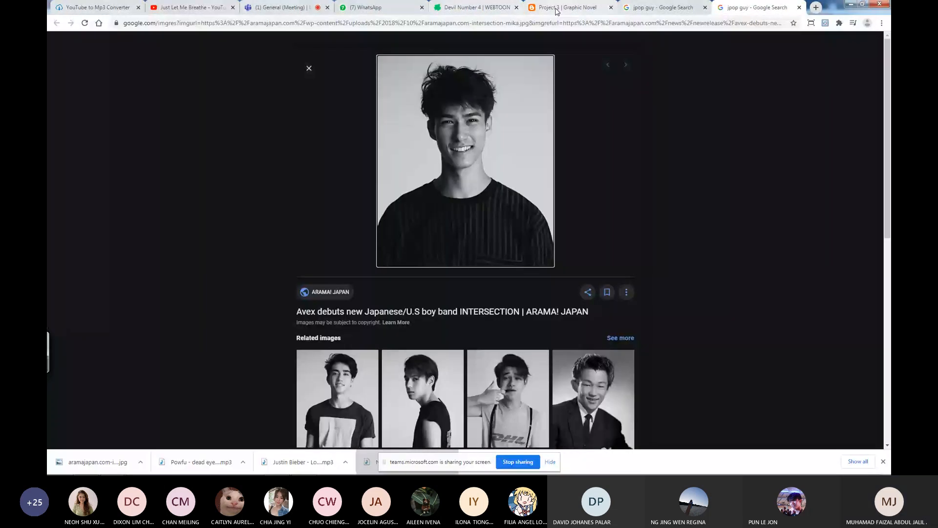
click(662, 8)
click(182, 43)
key(BackSpace)
key(BackSpace)
key(BackSpace)
key(BackSpace)
key(BackSpace)
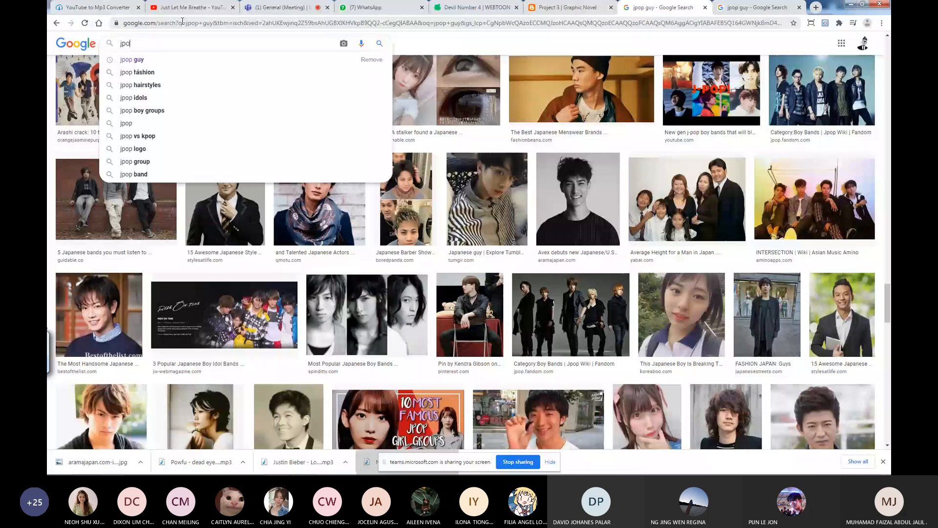
key(BackSpace)
key(BackSpace)
key(BackSpace)
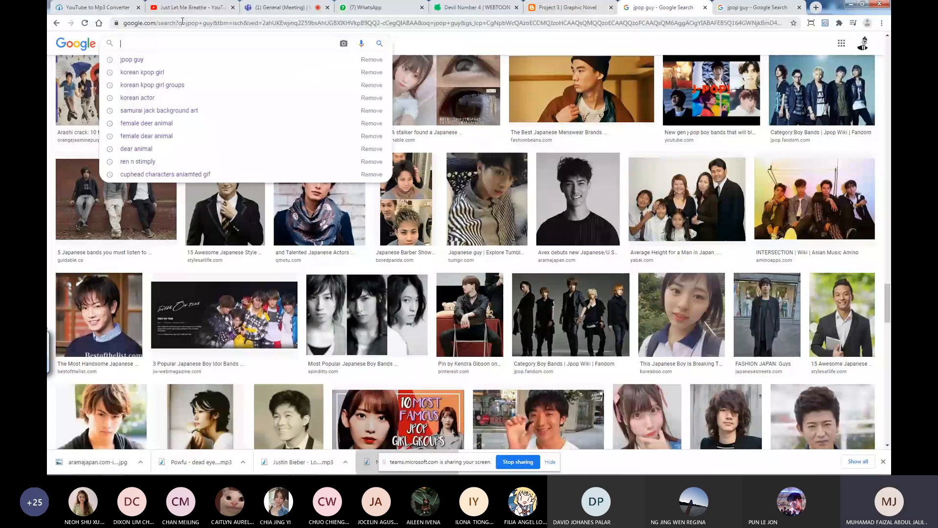
text(sun gl)
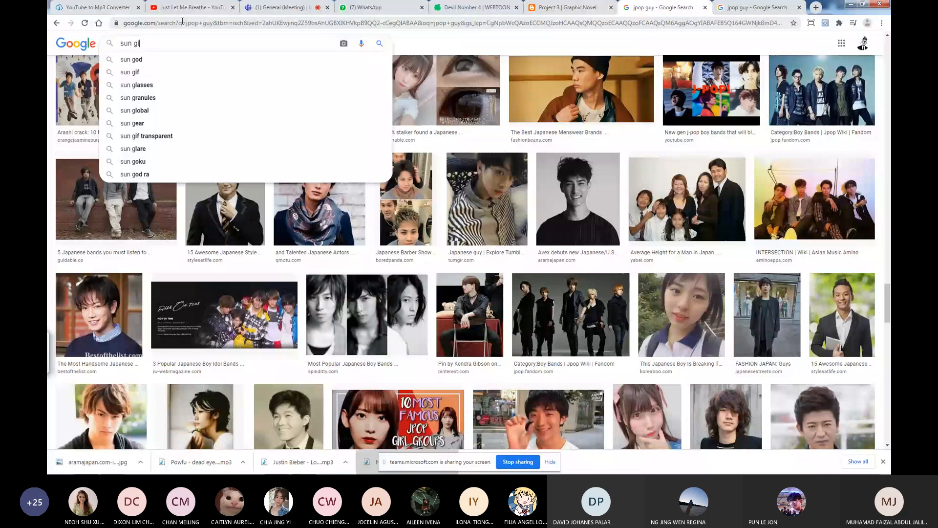
text(ases)
key(Return)
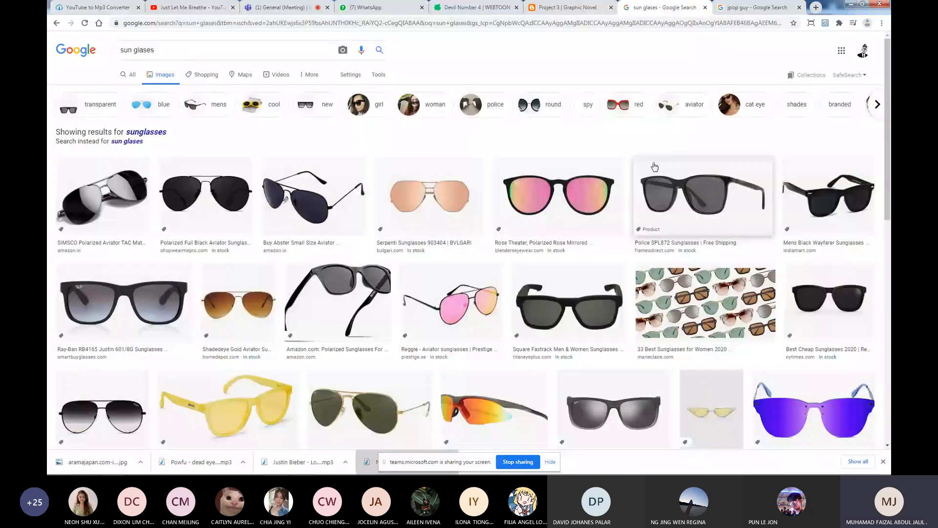
Open the Rose Theater sunglasses image and save it as "sunglasses-rose-theater-1_948x538" in the Project 3 folder.
click(545, 204)
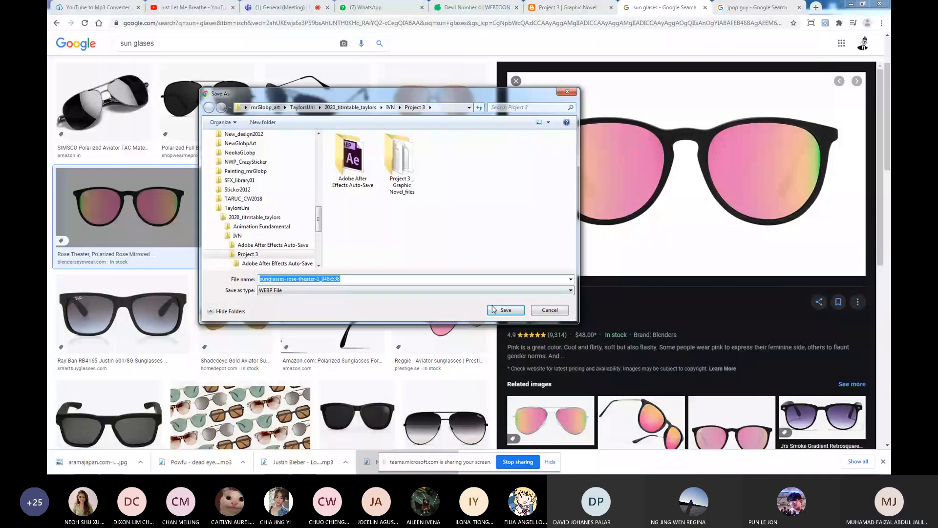
click(496, 291)
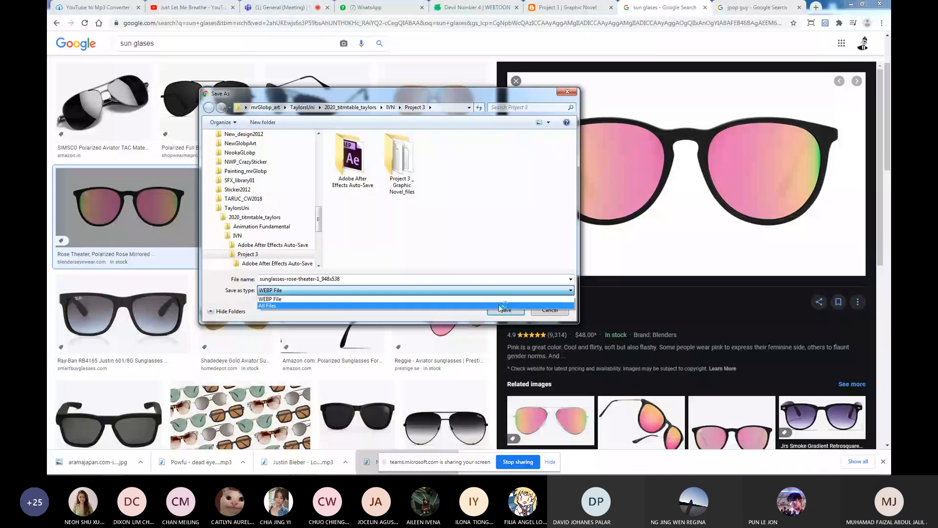
click(500, 307)
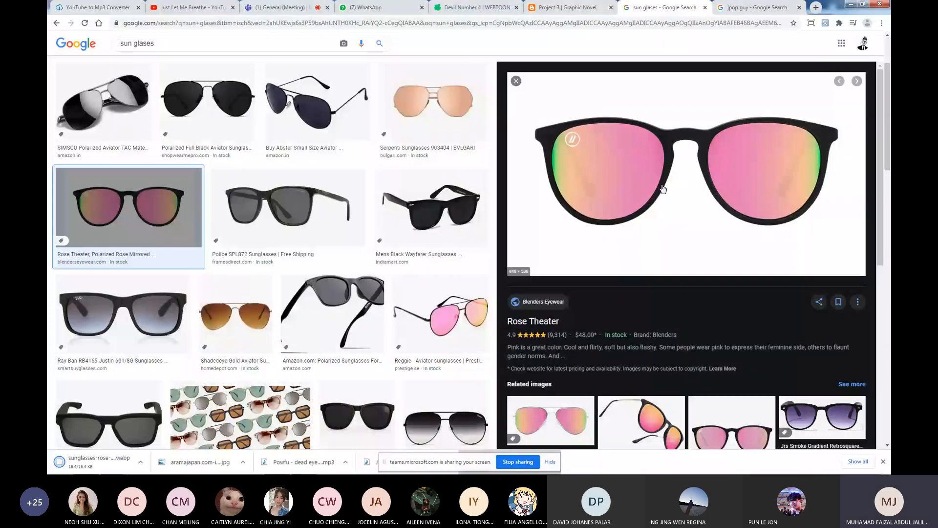
Open the related goodr Running Sunglasses image with blue lenses and save it as "ydZP8s80" in the Project 3 folder.
scroll(663, 188, down, 4)
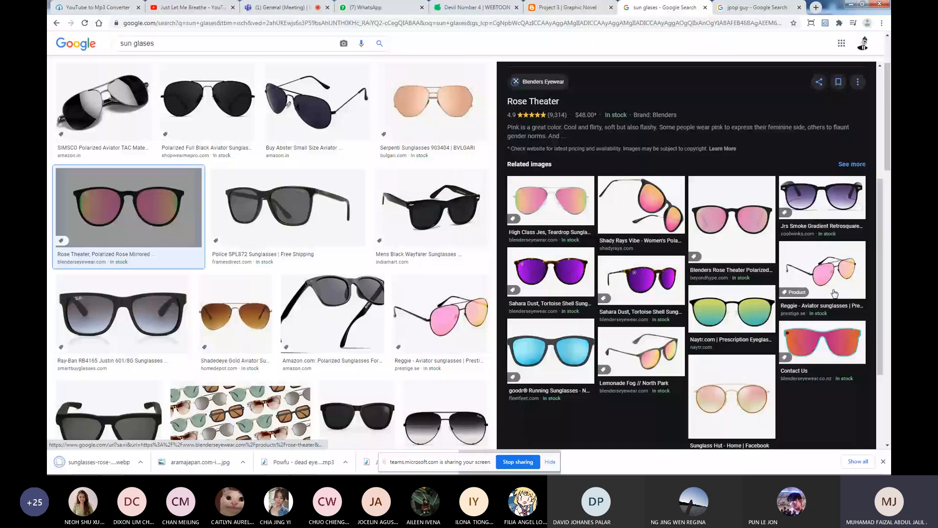
click(551, 351)
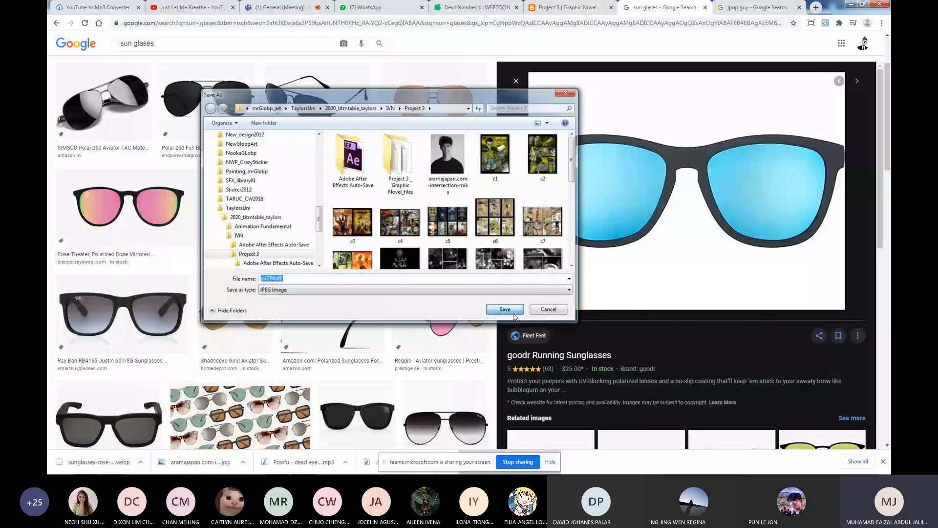
click(512, 312)
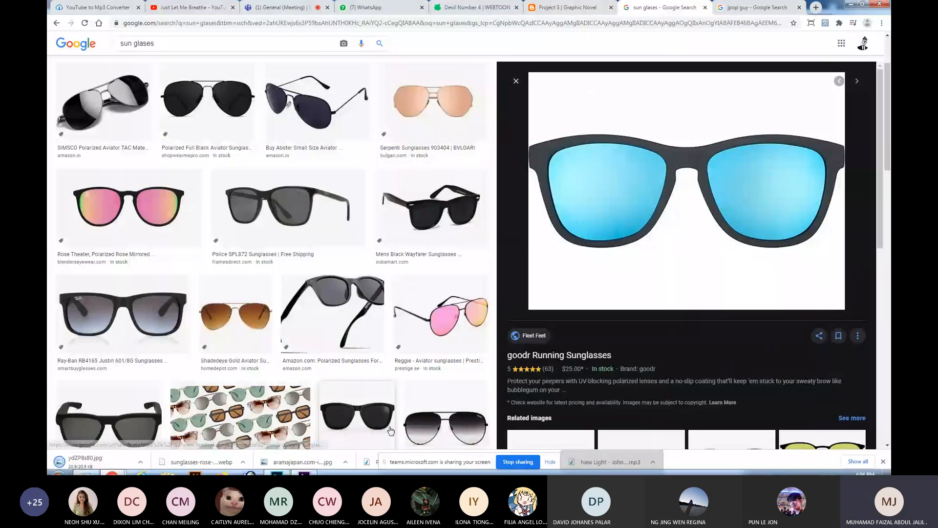
Browse the black sunglasses results to the EyeBuyDirect "Luck" image and save it as "spl6832_0" in the Project 3 folder.
click(390, 430)
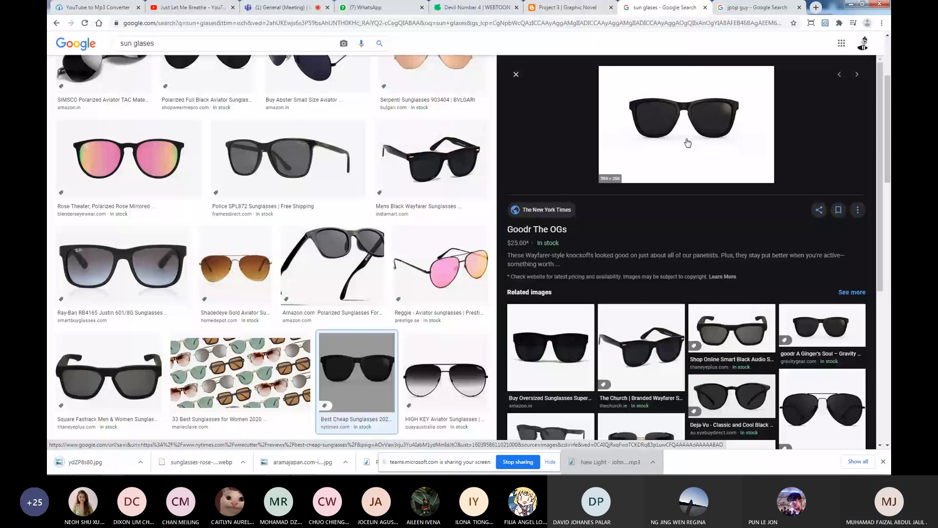
click(821, 325)
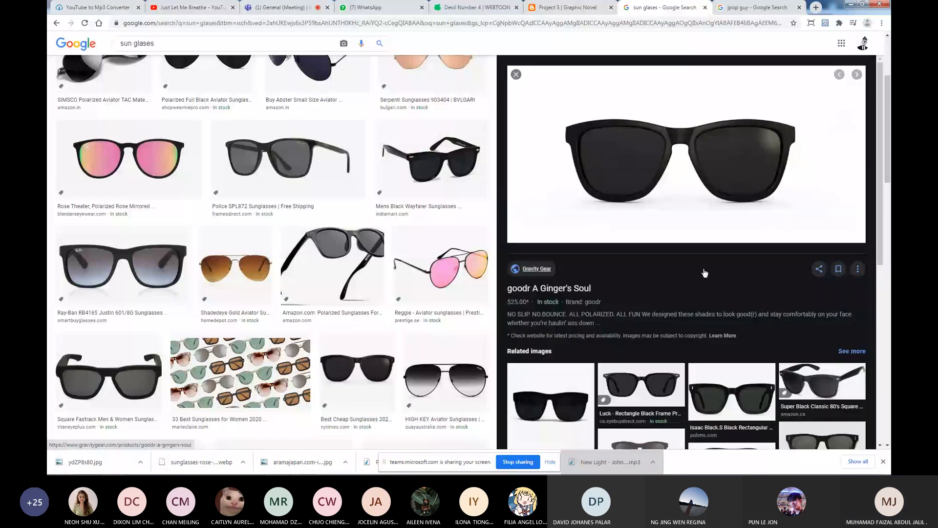
scroll(705, 273, down, 2)
click(653, 268)
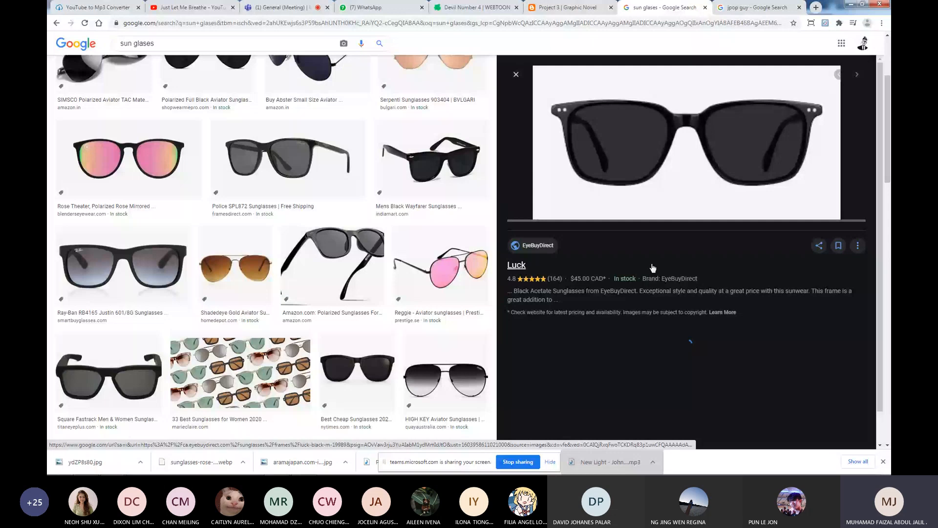
right_click(691, 190)
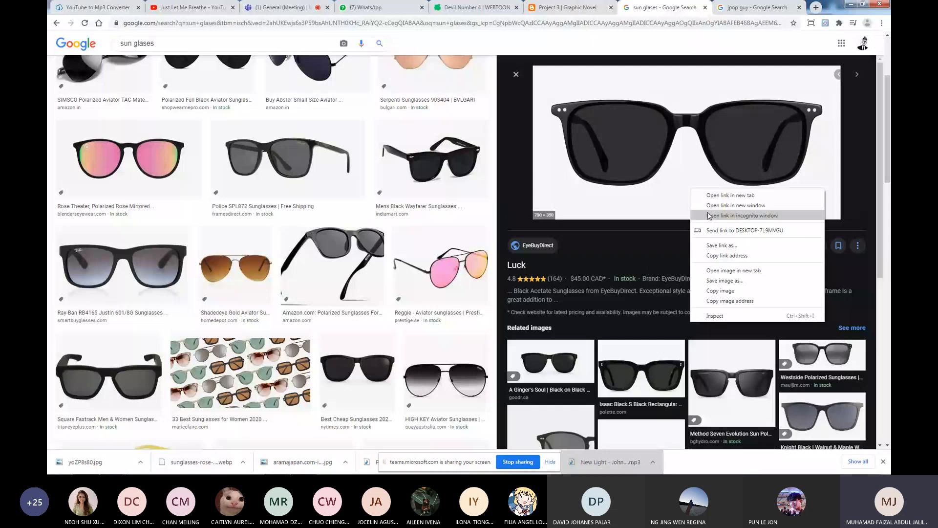
click(735, 245)
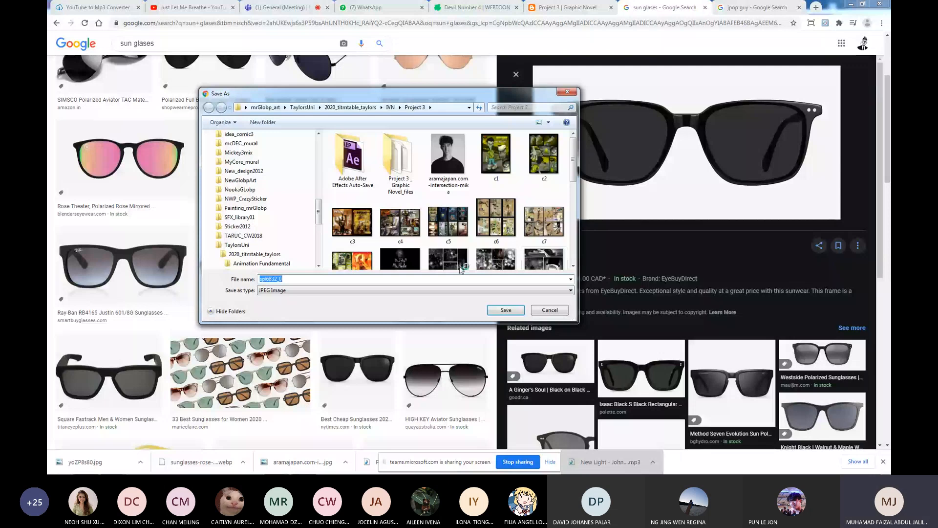
key(Return)
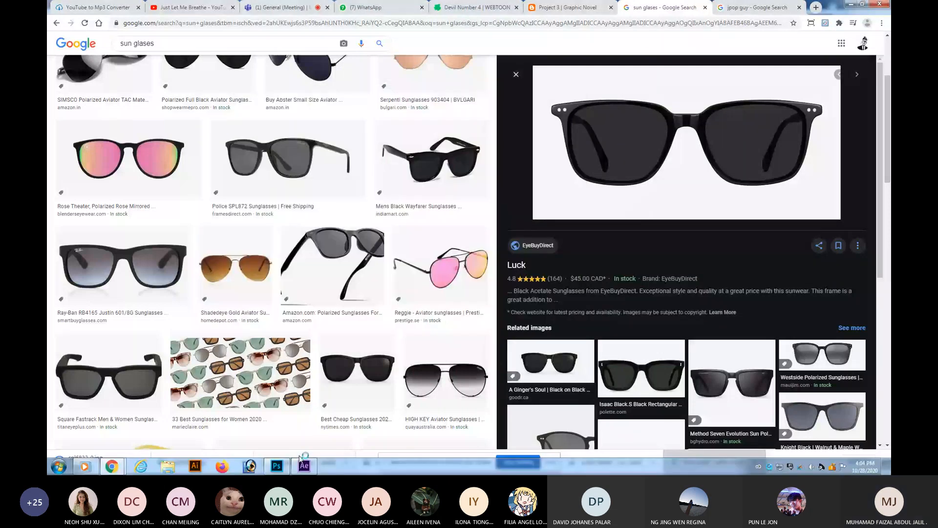
Switch to Photoshop and open the sunglasses image spl6832_0 from the Project 3 folder.
click(276, 466)
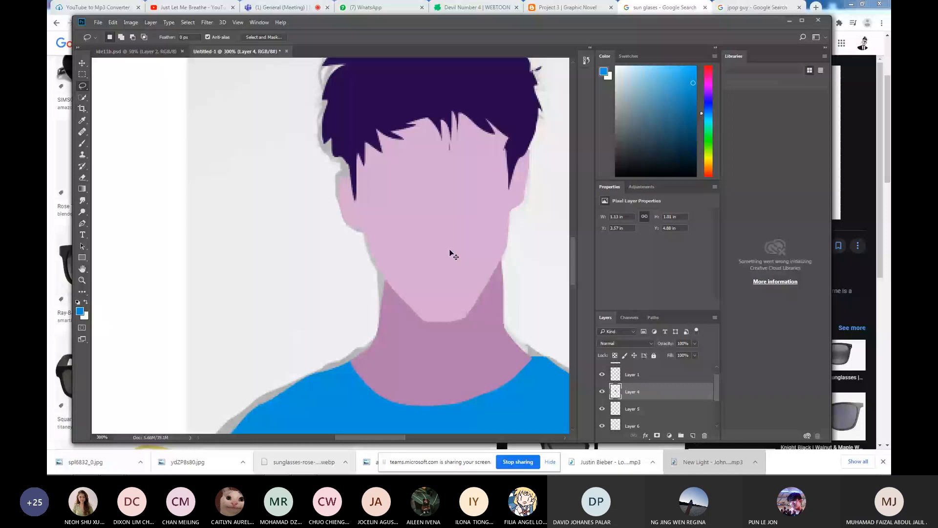
key(ctrl+1)
key(ctrl+o)
click(383, 337)
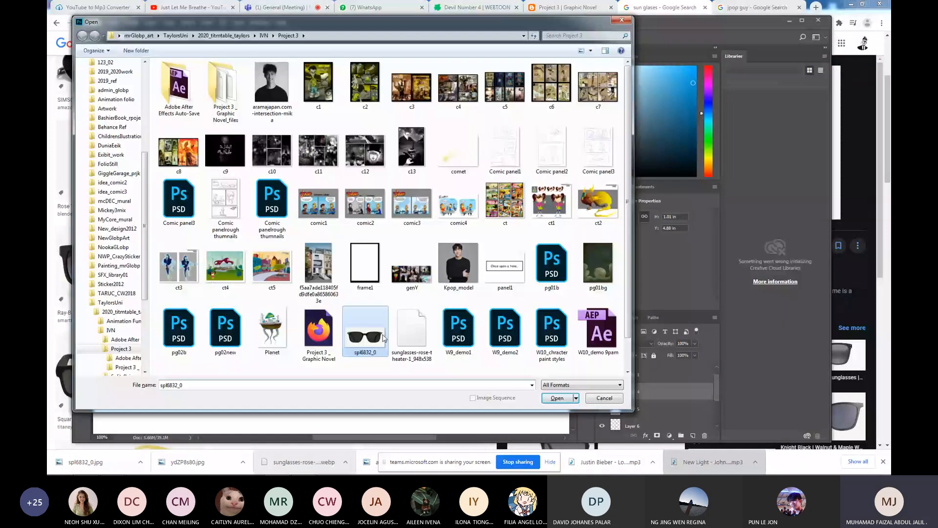
double_click(384, 337)
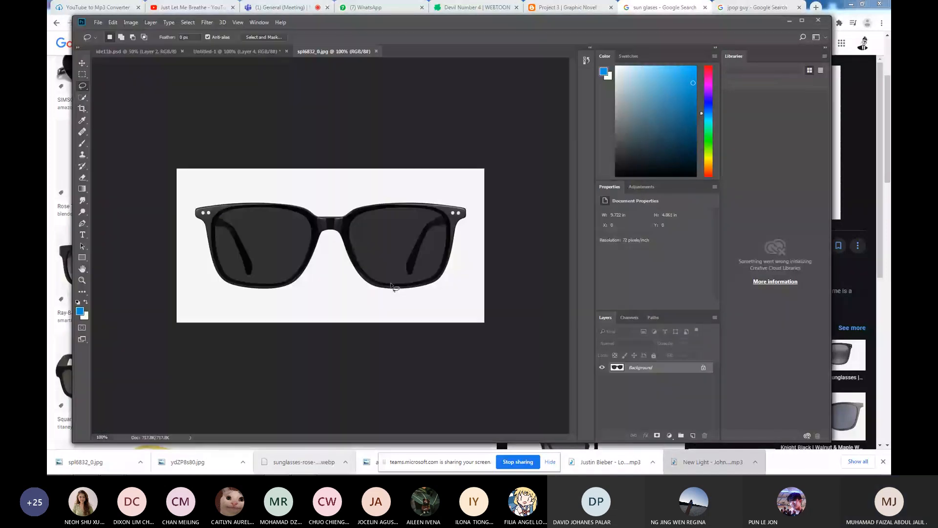
On a duplicate of the background layer, isolate the sunglasses by quick-selecting the white backdrop and inverting the selection.
key(w)
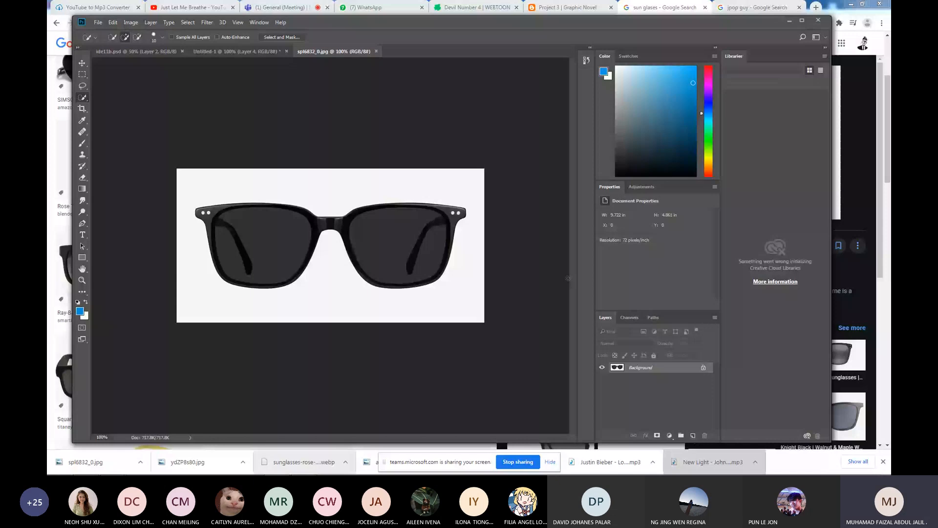
key(ctrl+j)
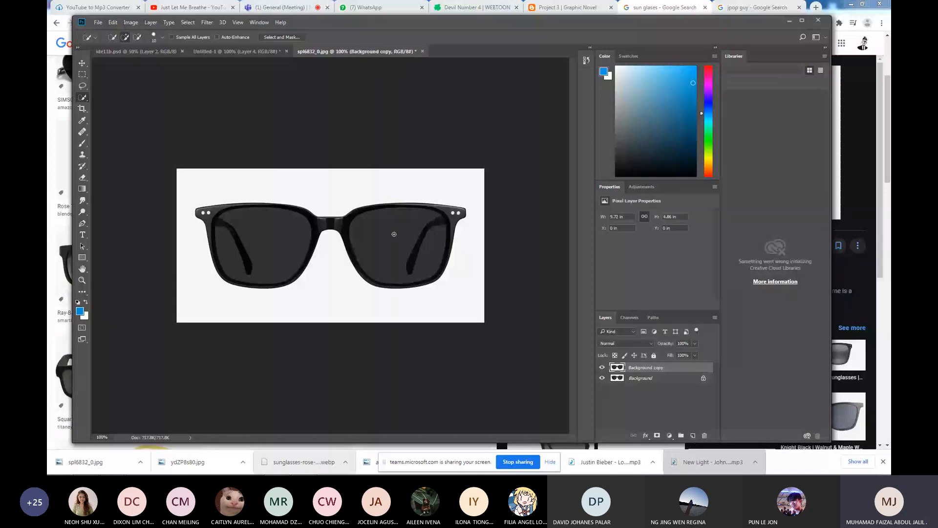
click(210, 180)
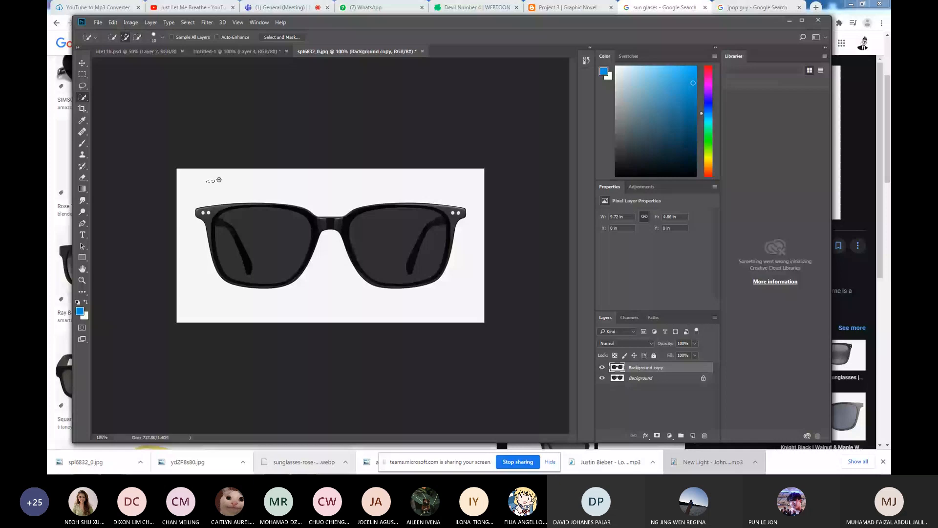
drag(219, 180, 275, 302)
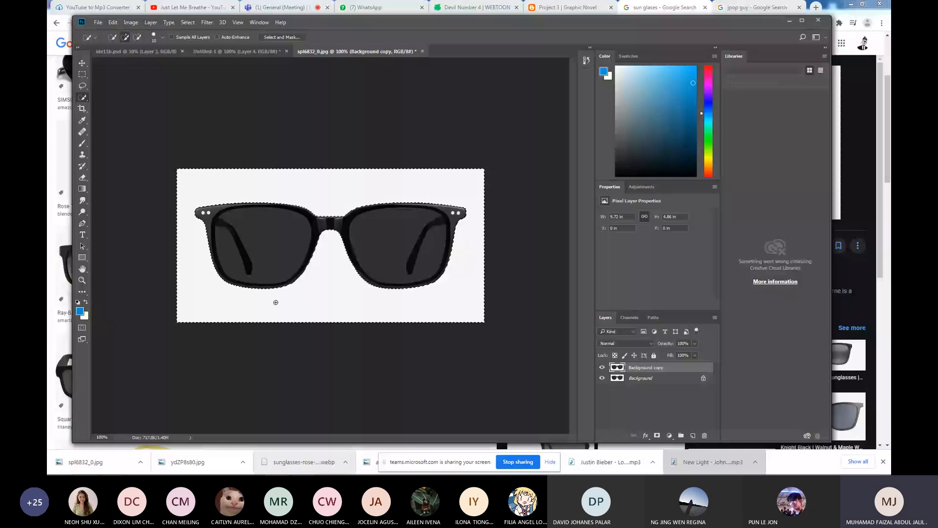
key(ctrl+shift+i)
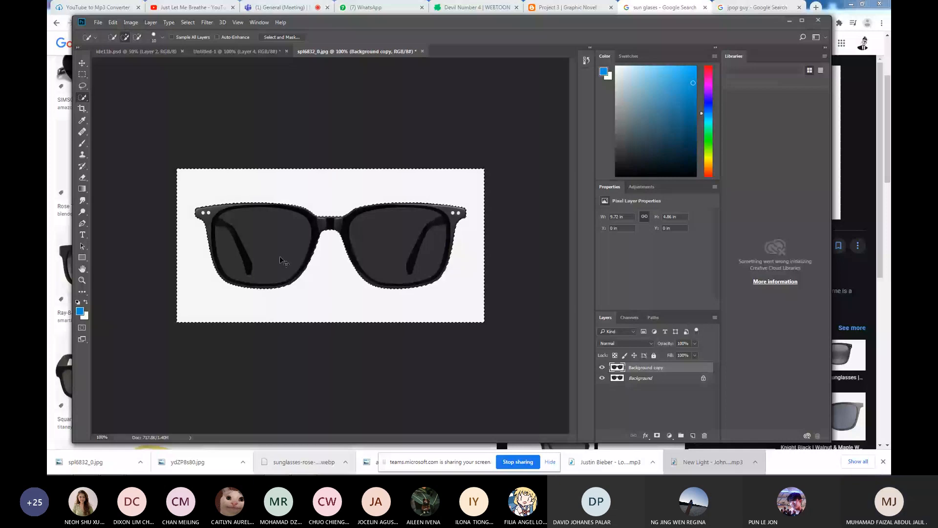
Copy the selected sunglasses, close their image without saving, and paste them into the character document.
key(ctrl+w)
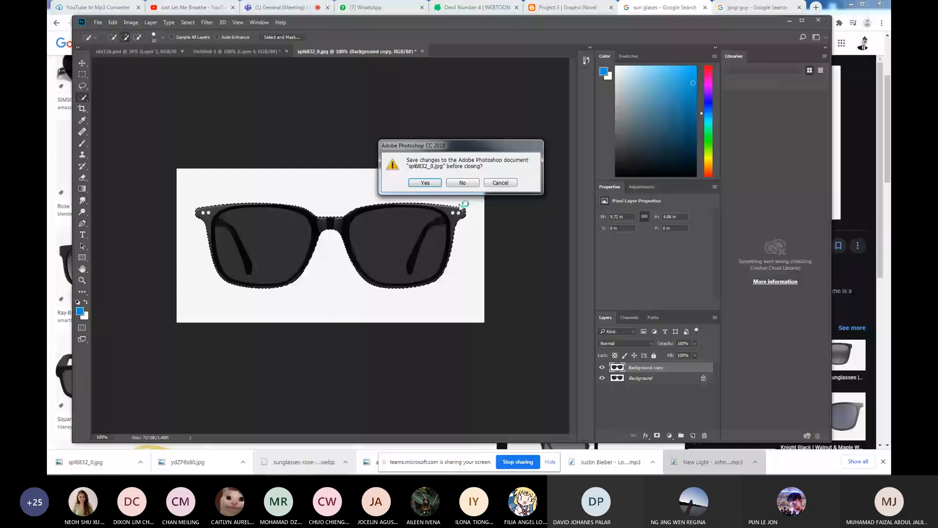
key(n)
key(ctrl+v)
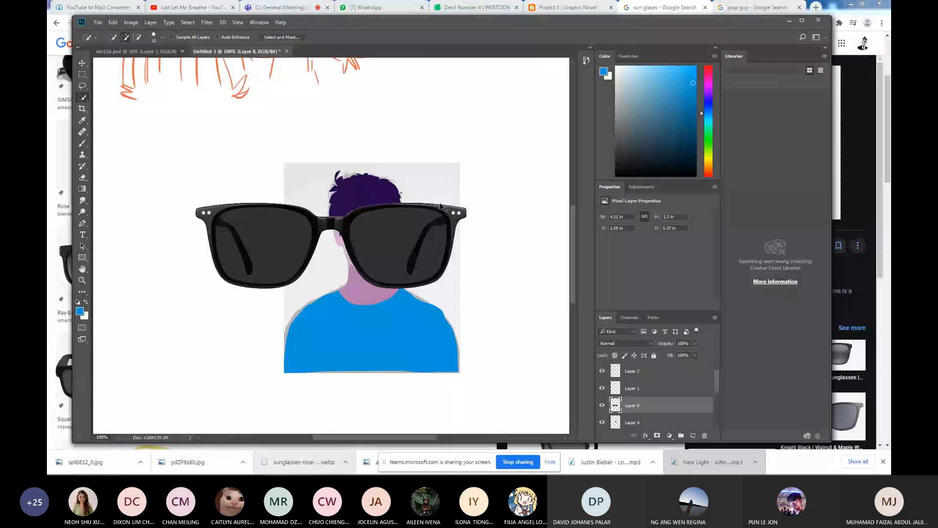
Scale the pasted sunglasses down to about 0.96 in wide and place them over the character's eyes.
key(ctrl+t)
drag(467, 200, 298, 256)
drag(272, 268, 386, 233)
drag(412, 237, 415, 237)
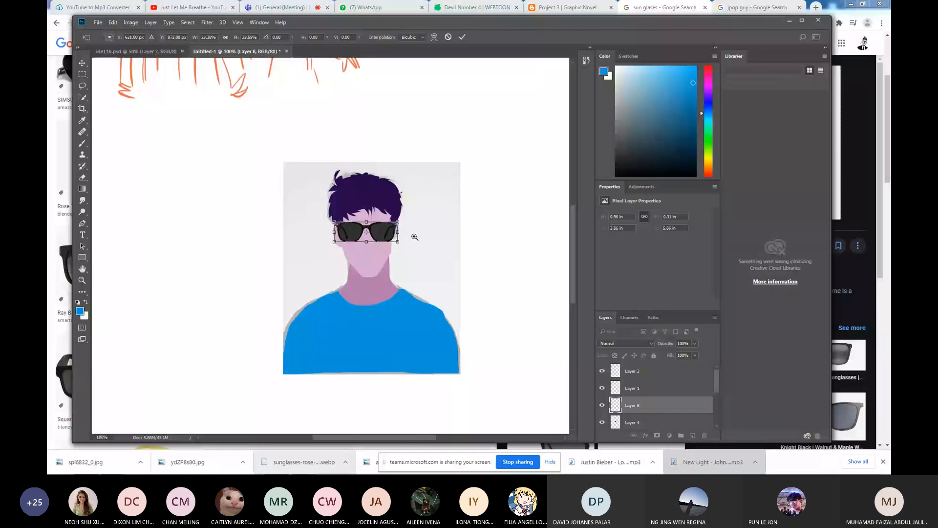
ctrl+click(415, 237)
ctrl+click(415, 237)
ctrl+click(414, 237)
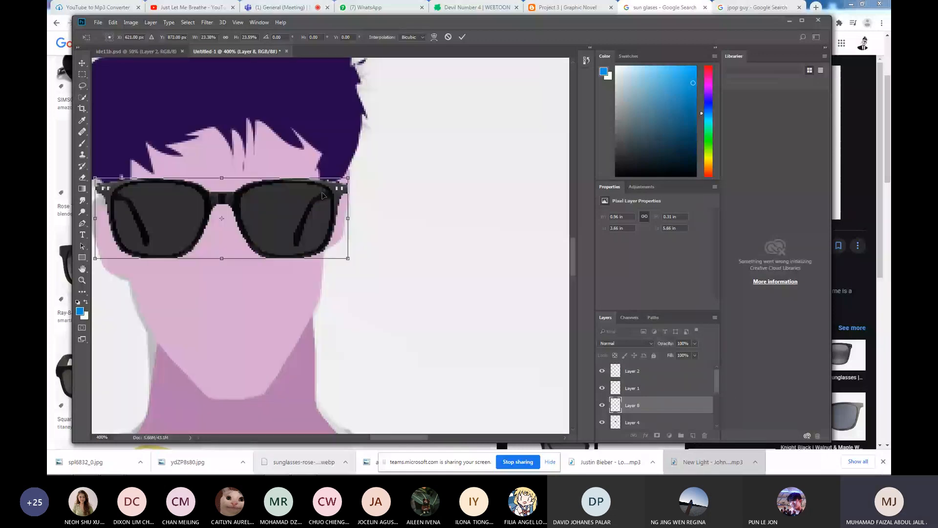
key(Return)
Rotate the sunglasses about 1.57 degrees counterclockwise to match the tilt of the face.
drag(322, 195, 395, 133)
key(ctrl+t)
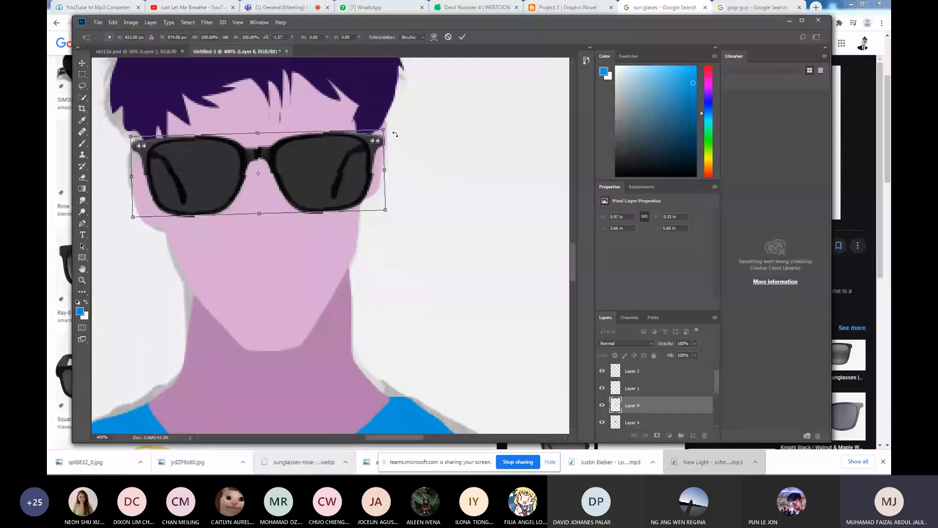
key(Return)
scroll(342, 180, up, 2)
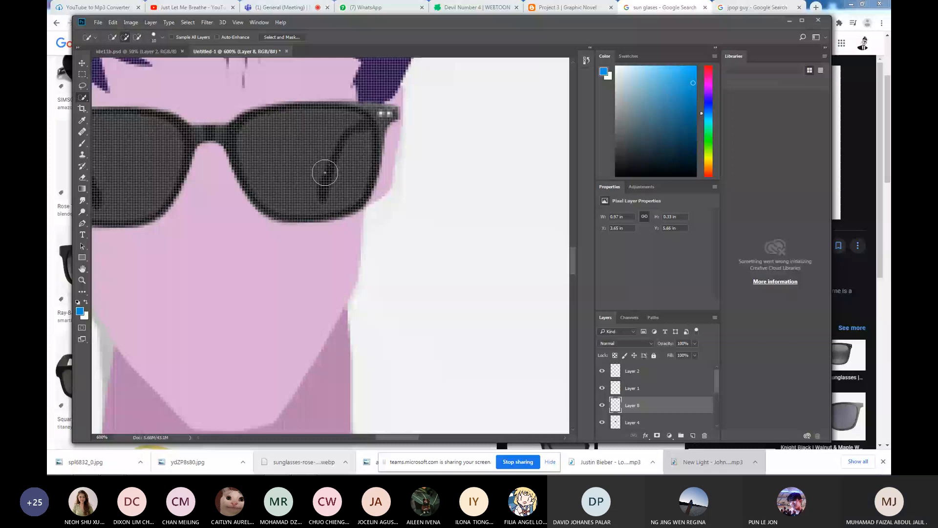
click(82, 199)
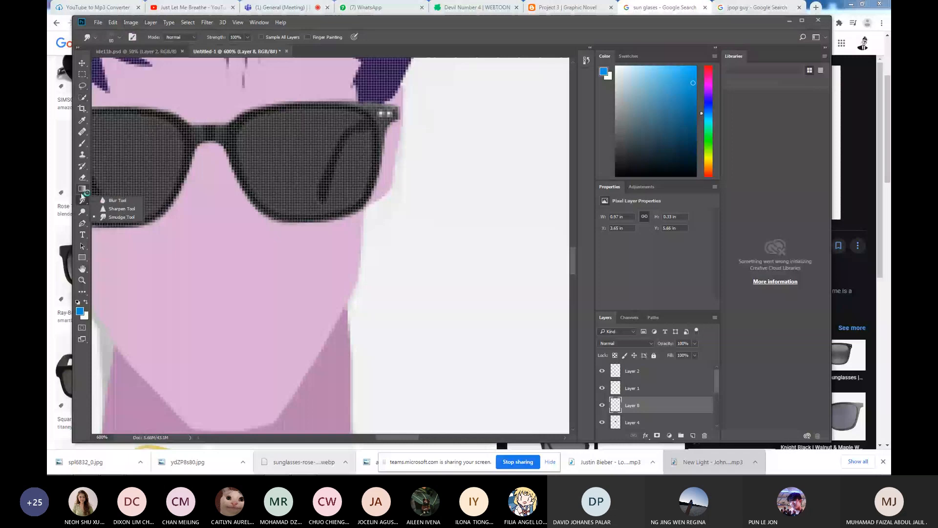
click(84, 190)
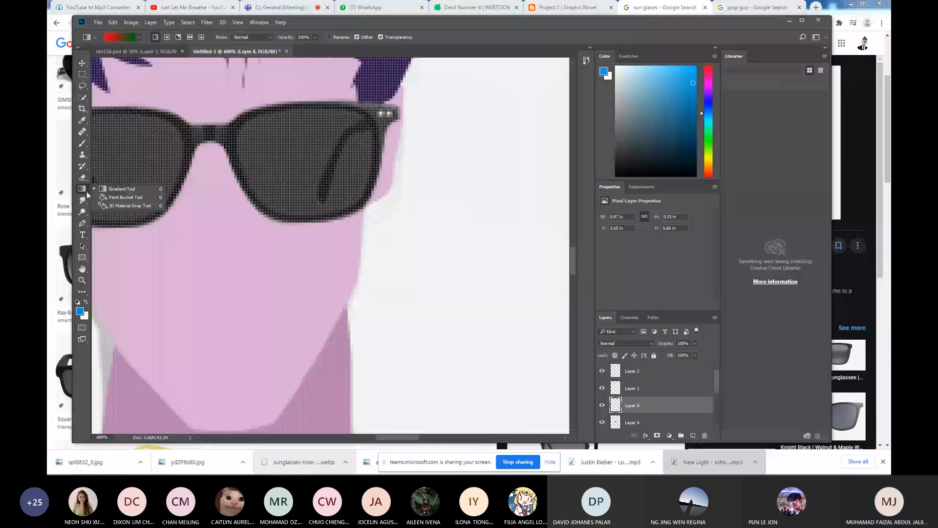
key(e)
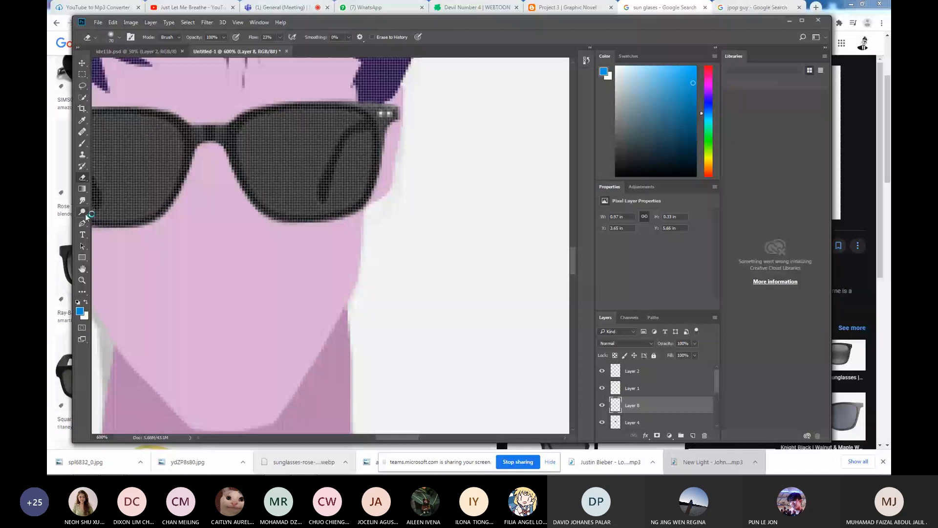
click(83, 213)
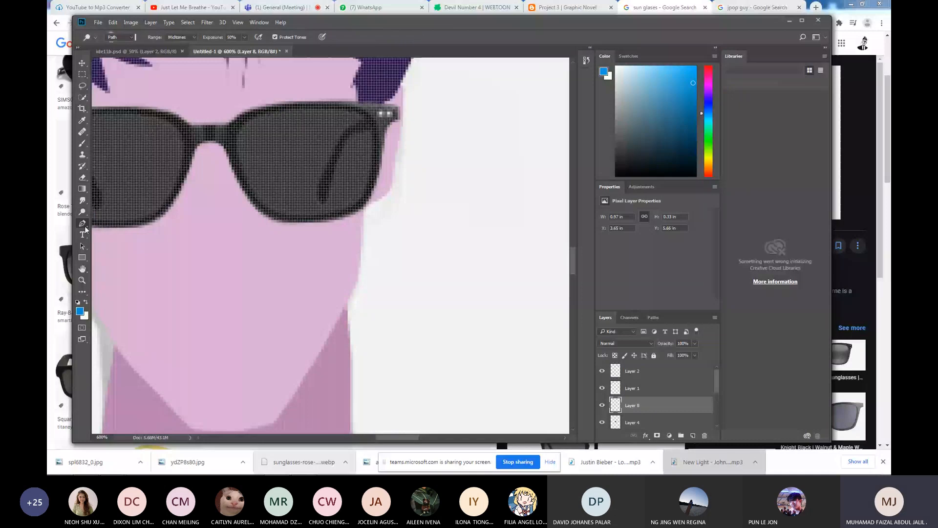
click(84, 226)
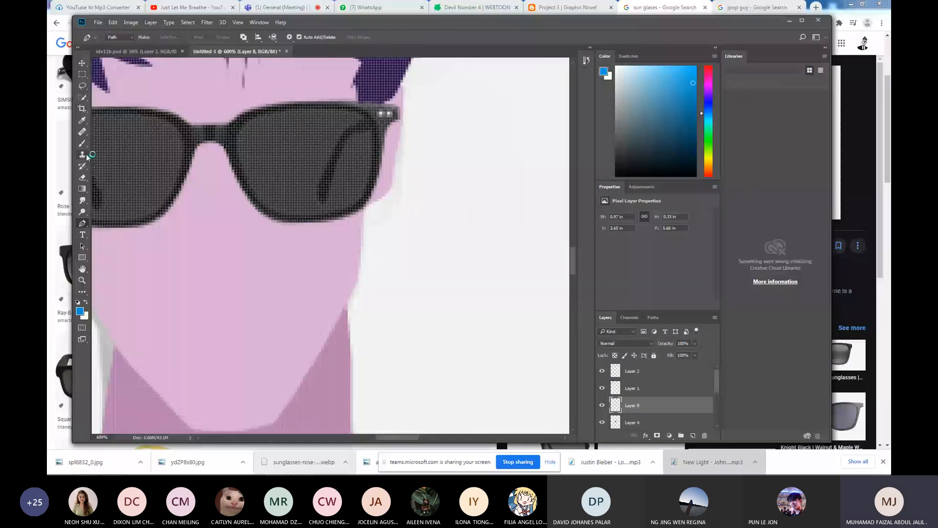
Using a smaller Clone Stamp brush, cover the temple arm showing through the right lens with sampled dark lens texture.
click(84, 155)
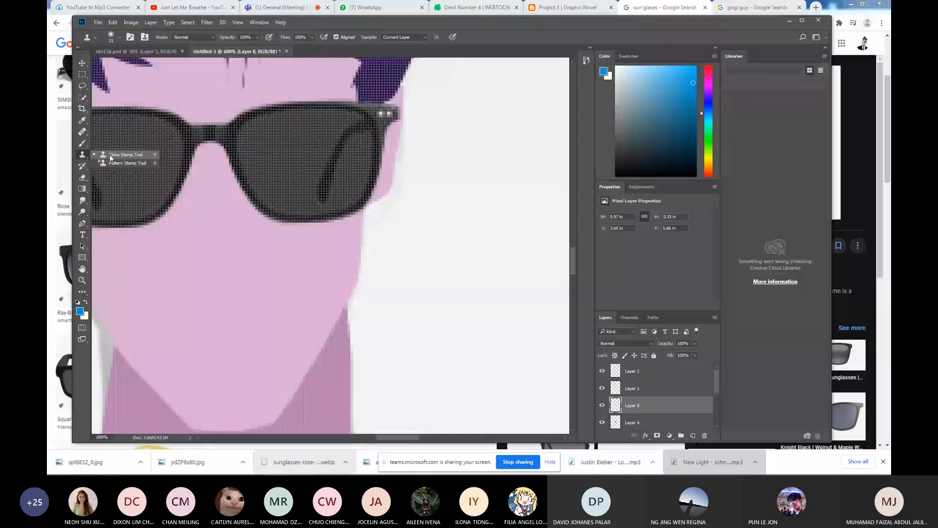
click(118, 155)
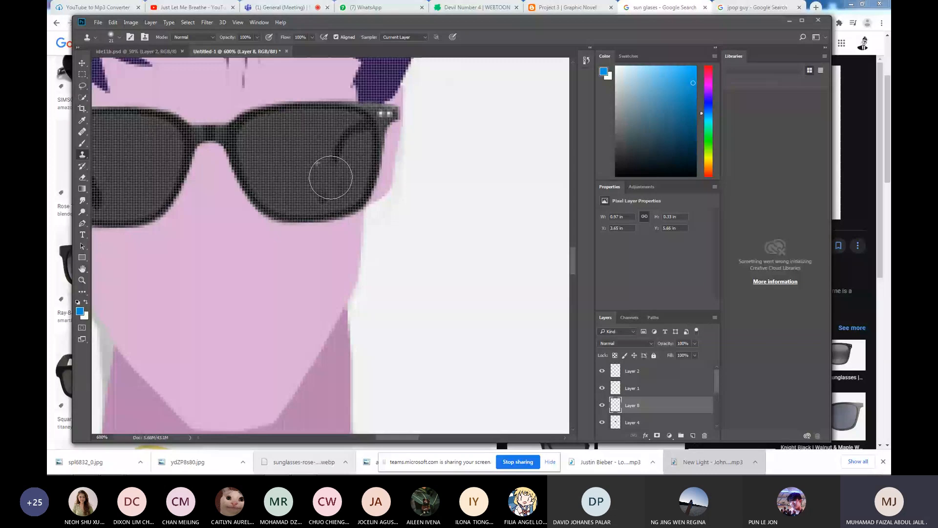
key(bracketleft)
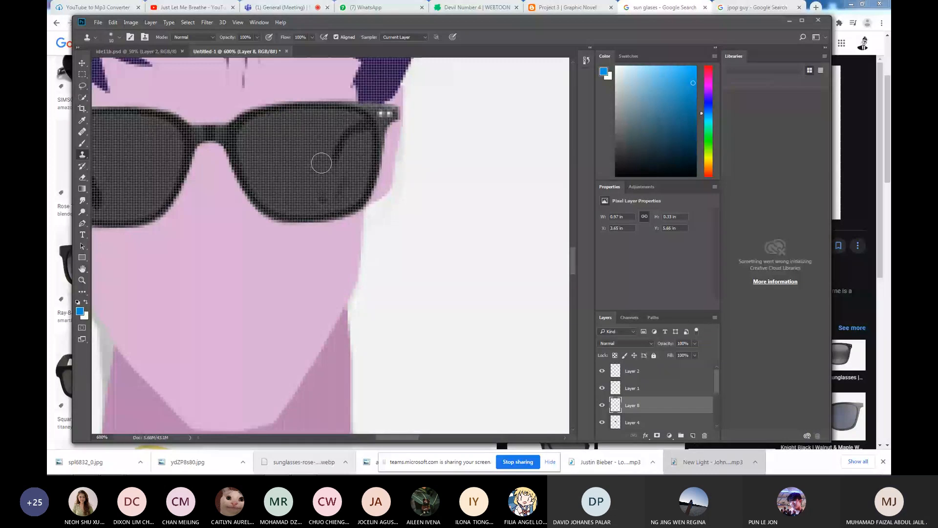
alt+click(321, 163)
drag(336, 161, 340, 140)
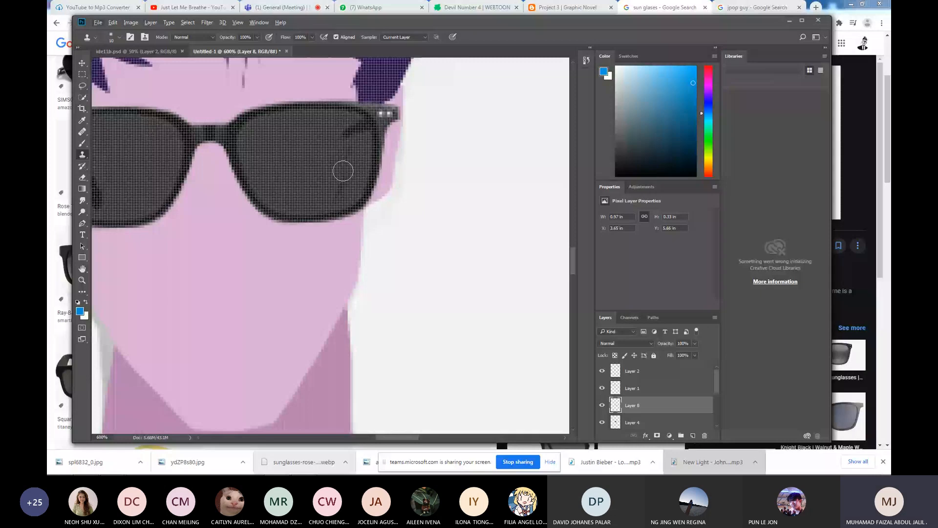
alt+click(354, 126)
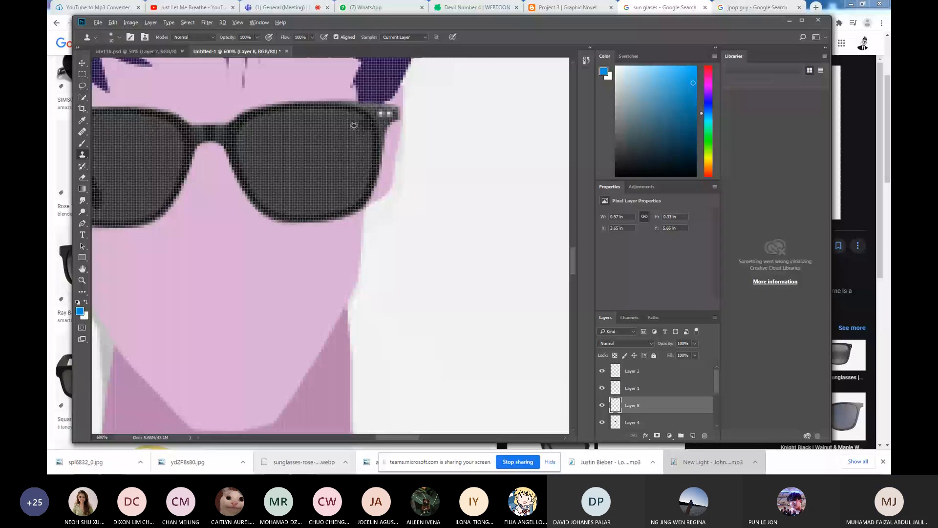
Cover the temple arm showing through the other lens with the Clone Stamp, using dark lens texture sampled beside it.
drag(354, 125, 444, 136)
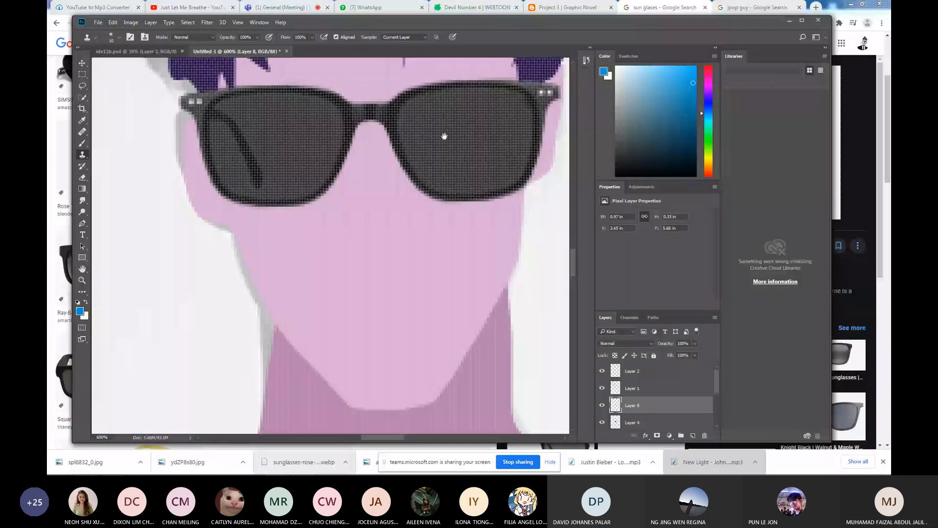
alt+click(286, 154)
drag(258, 185, 250, 148)
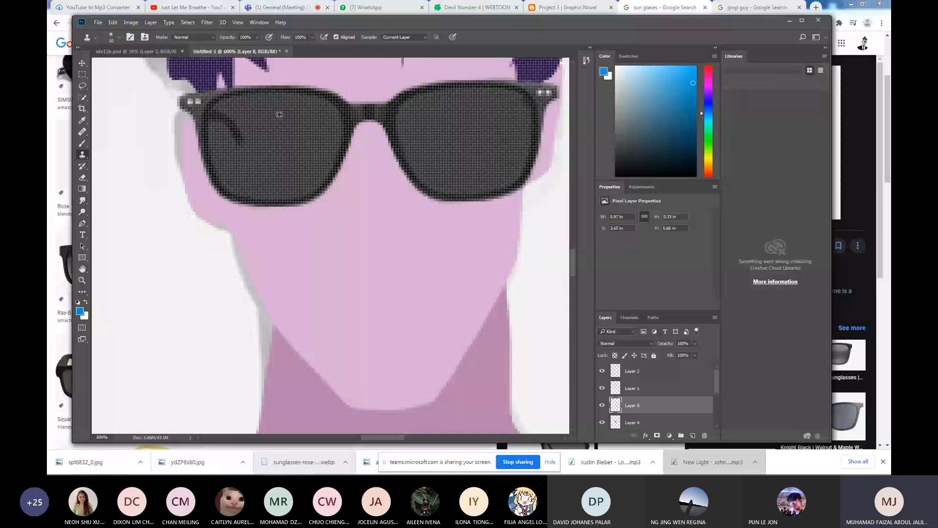
drag(217, 116, 244, 146)
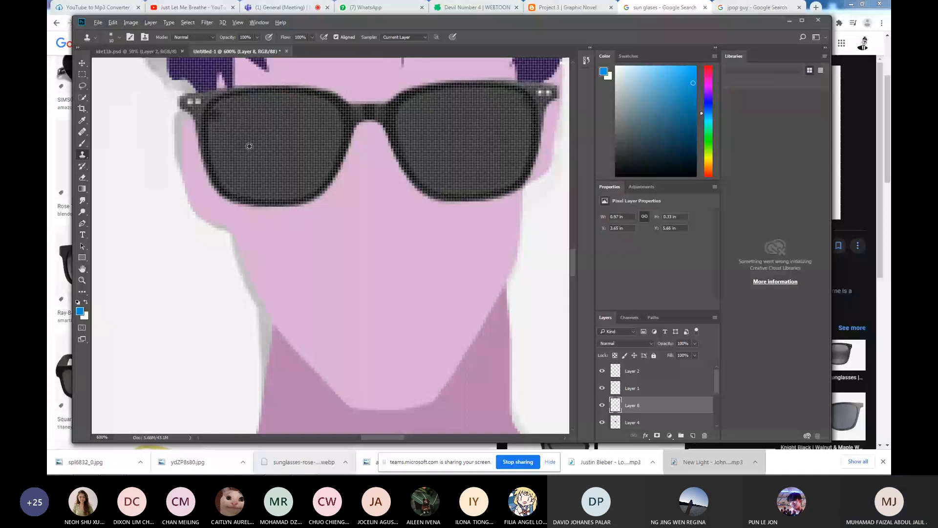
key(ctrl+alt+z)
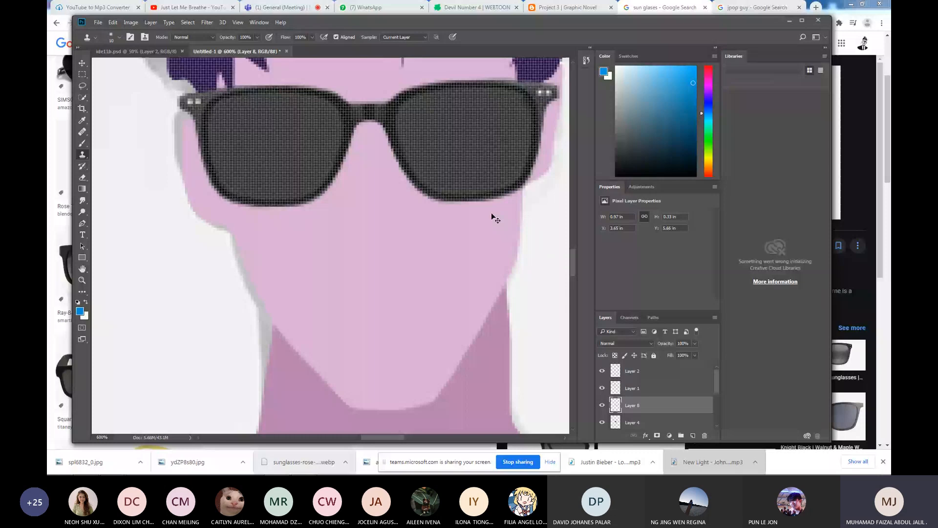
mouse_move(495, 218)
mouse_down()
mouse_move(347, 272)
mouse_move(381, 180)
mouse_up()
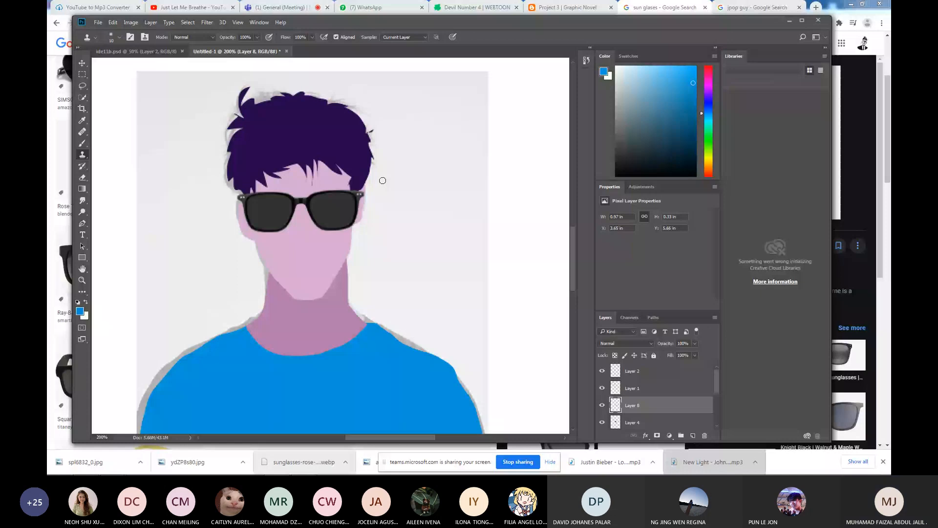
Make the blue shirt's layer active and load its outline as a selection.
key(ctrl+minus)
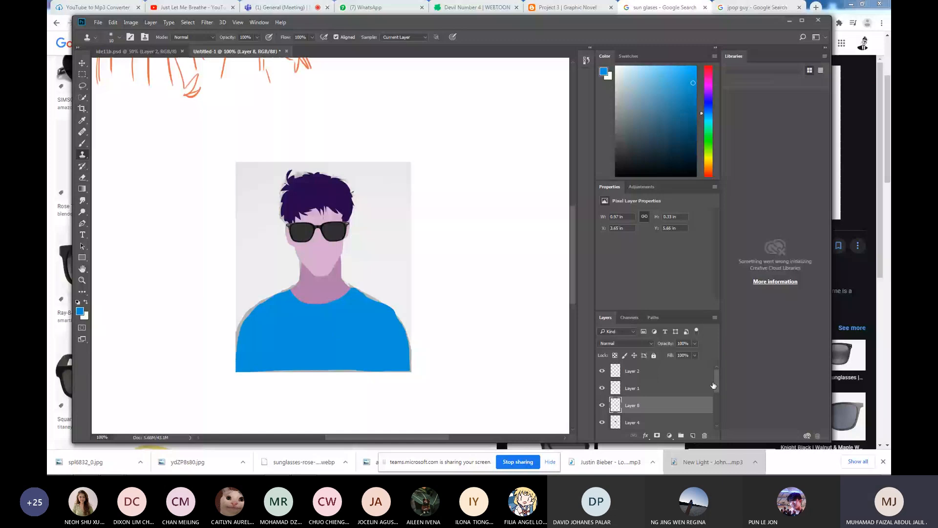
drag(716, 385, 716, 415)
click(642, 390)
ctrl+click(615, 387)
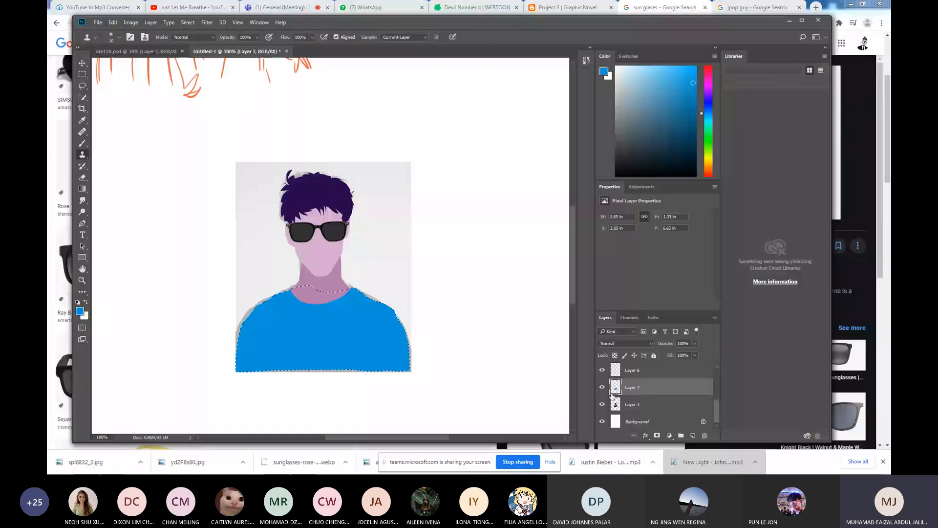
Switch to Chrome and search Google Images for "fabric texture".
mouse_move(249, 469)
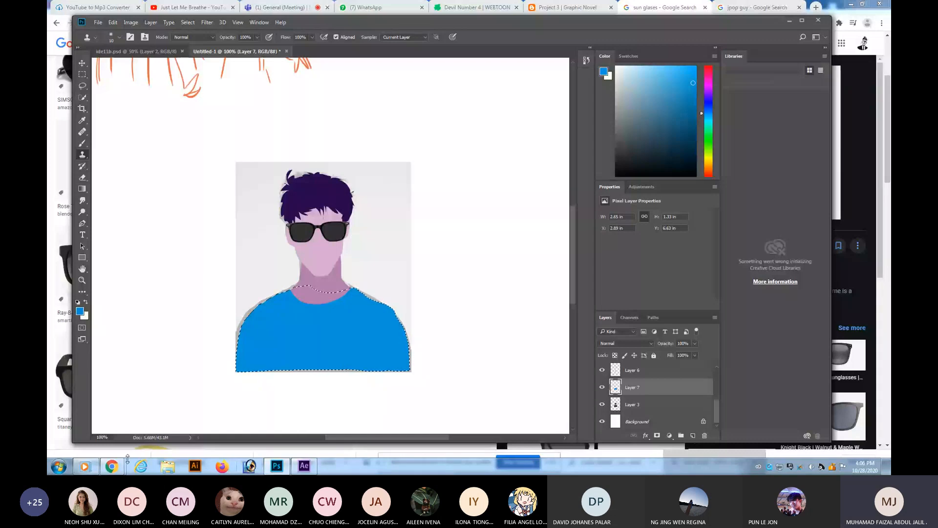
click(112, 467)
key(Escape)
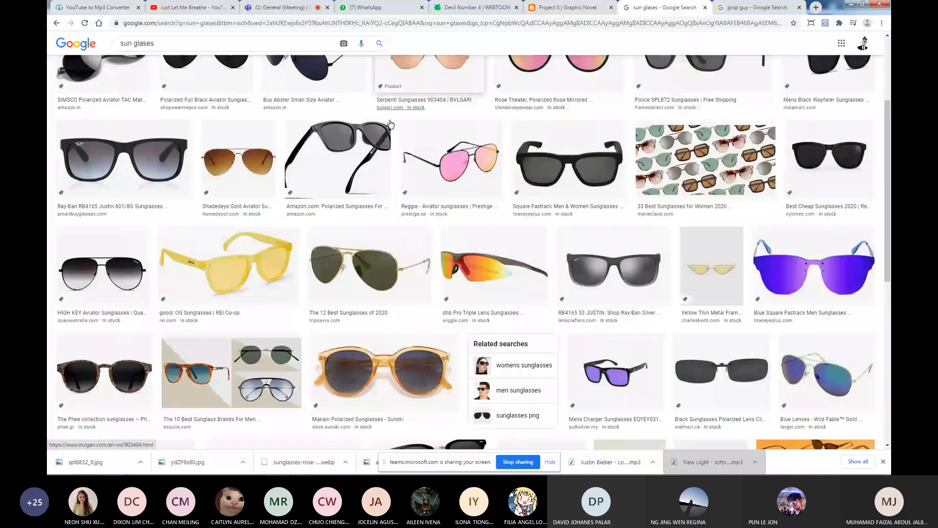
scroll(390, 124, up, 3)
drag(169, 48, 49, 42)
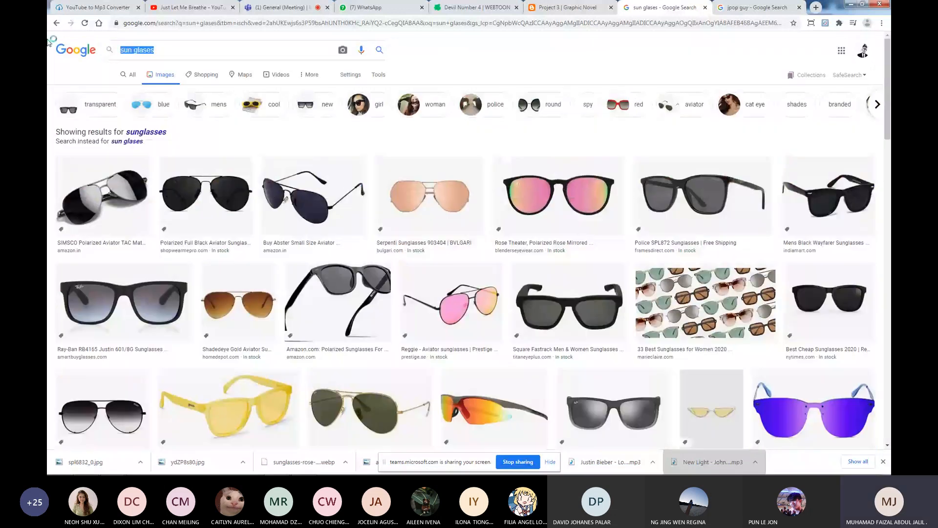
text(fabr)
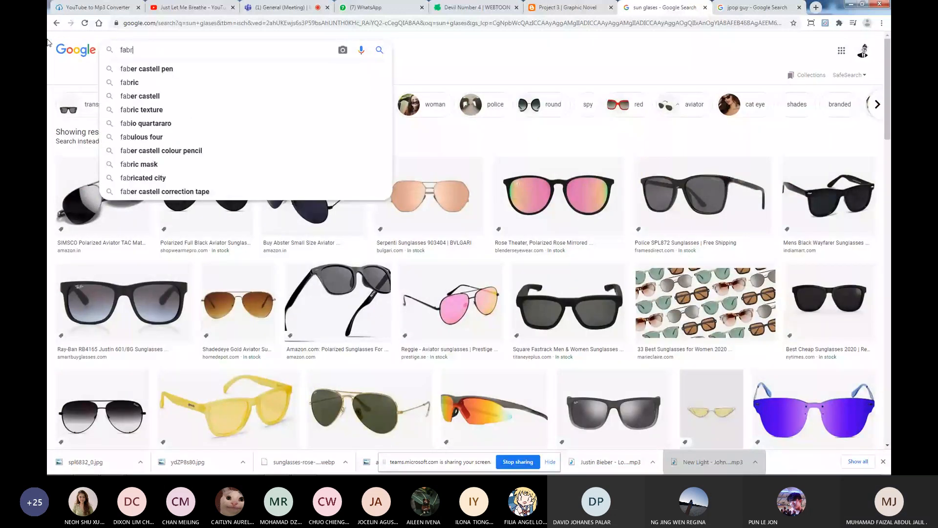
text(ic)
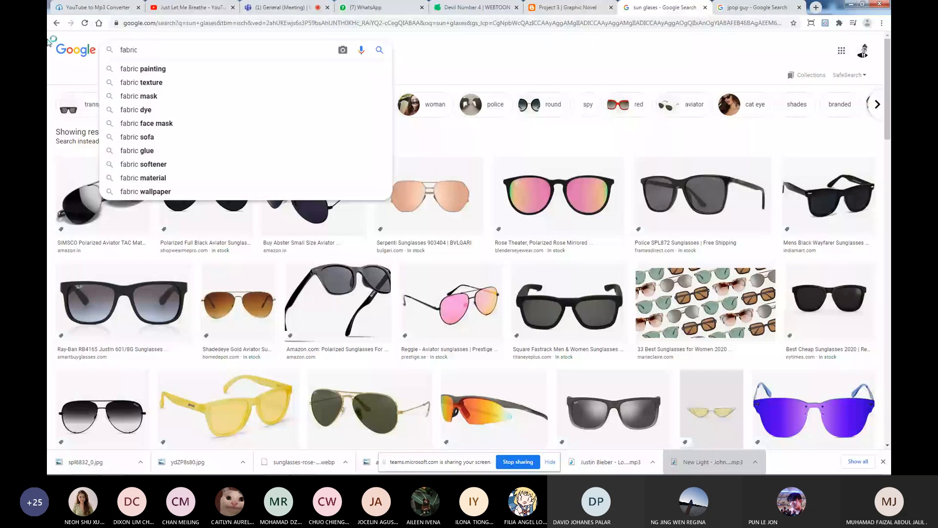
text( tecture)
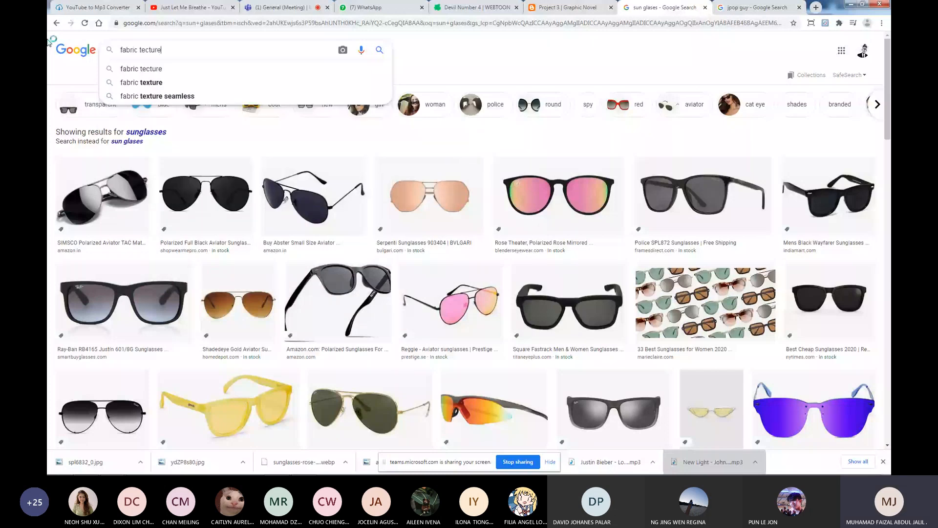
key(BackSpace)
key(BackSpace)
key(BackSpace)
key(BackSpace)
key(BackSpace)
text(xture)
key(Return)
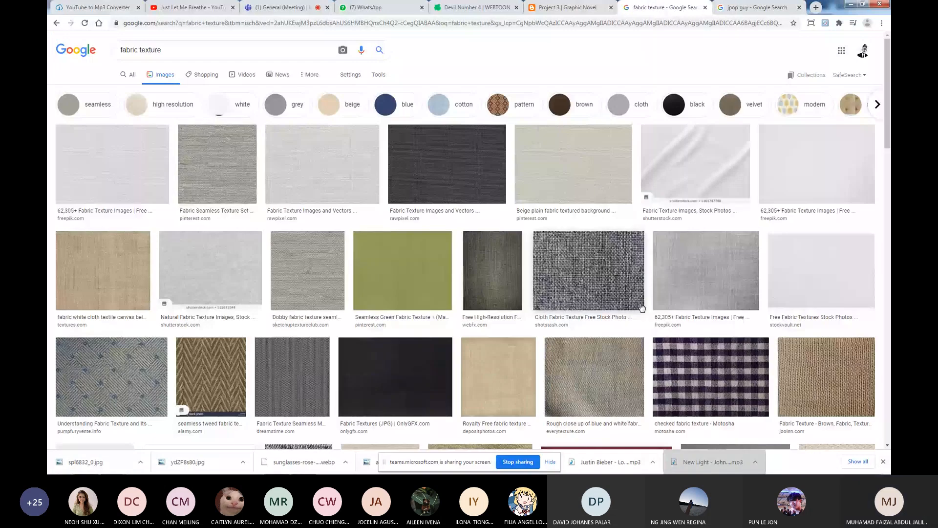
Open the grey woven Fabric Seamless Texture result and save its image as texture in the Project 3 folder.
click(238, 169)
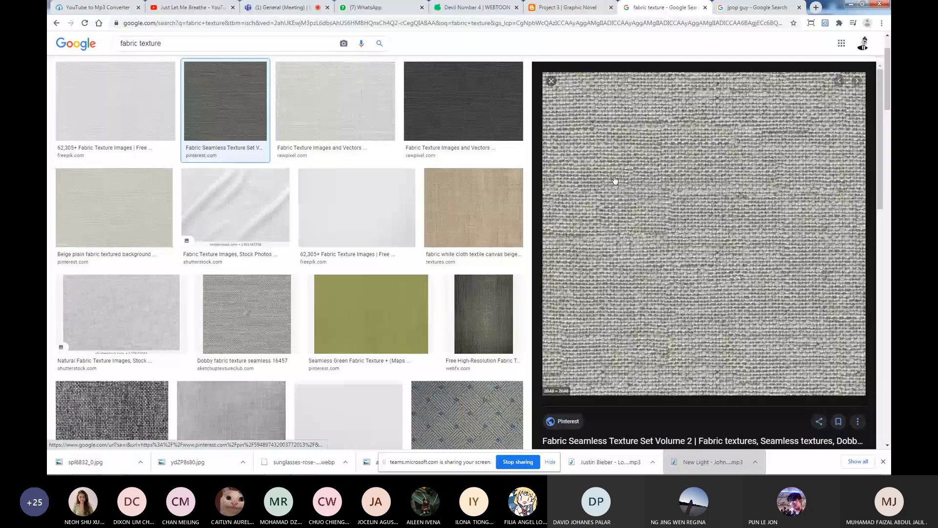
right_click(607, 155)
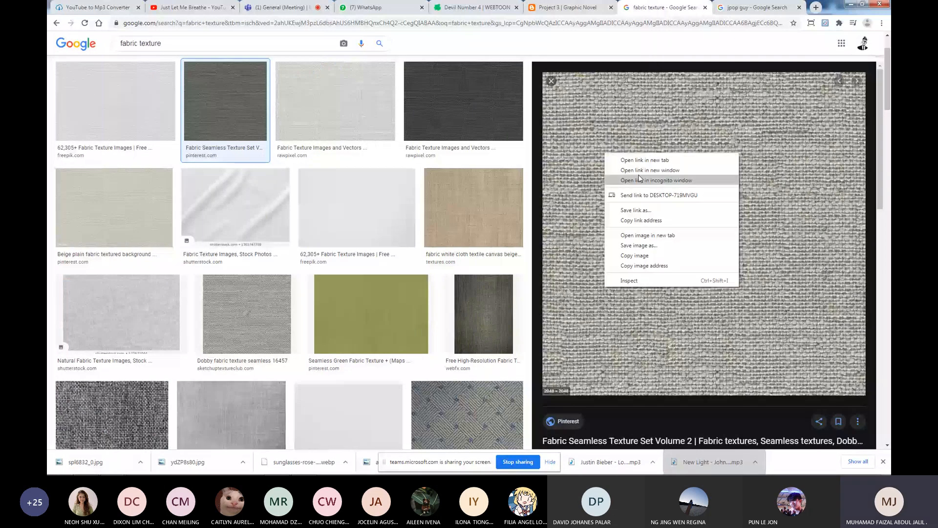
click(659, 245)
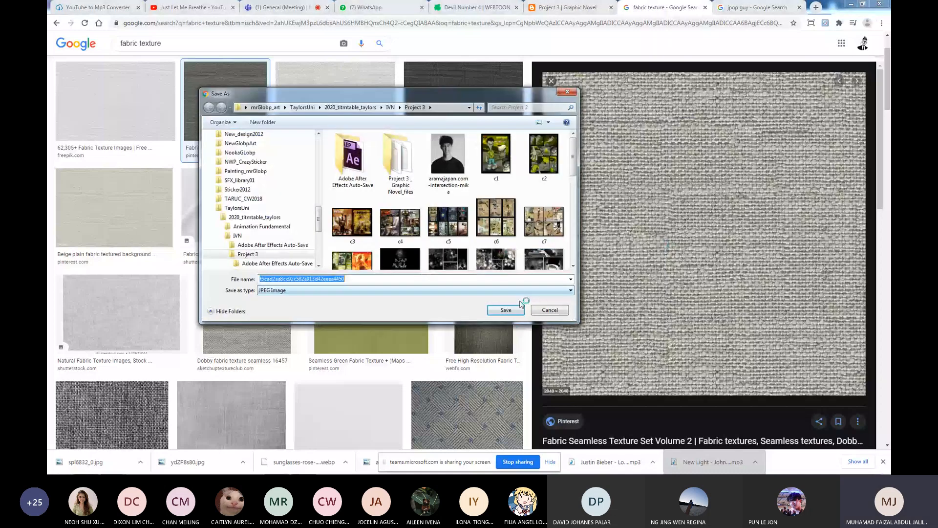
text(texture)
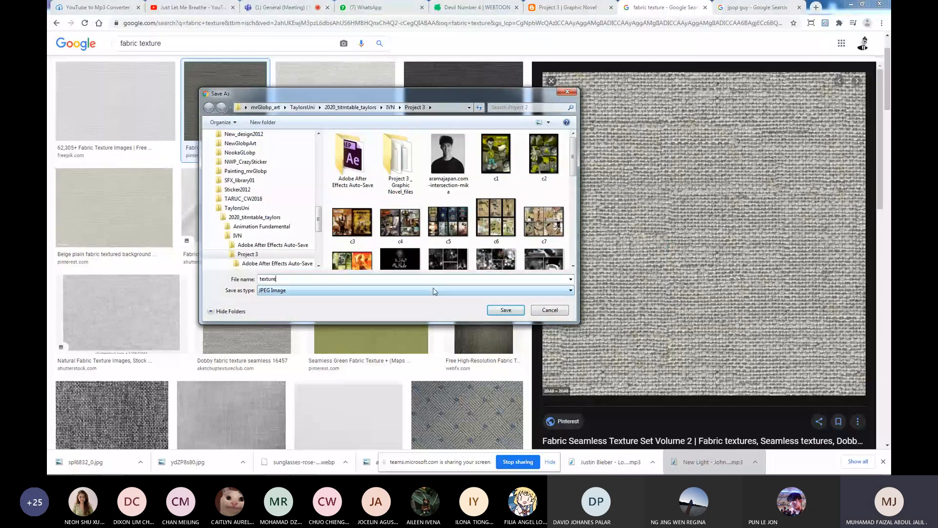
key(Return)
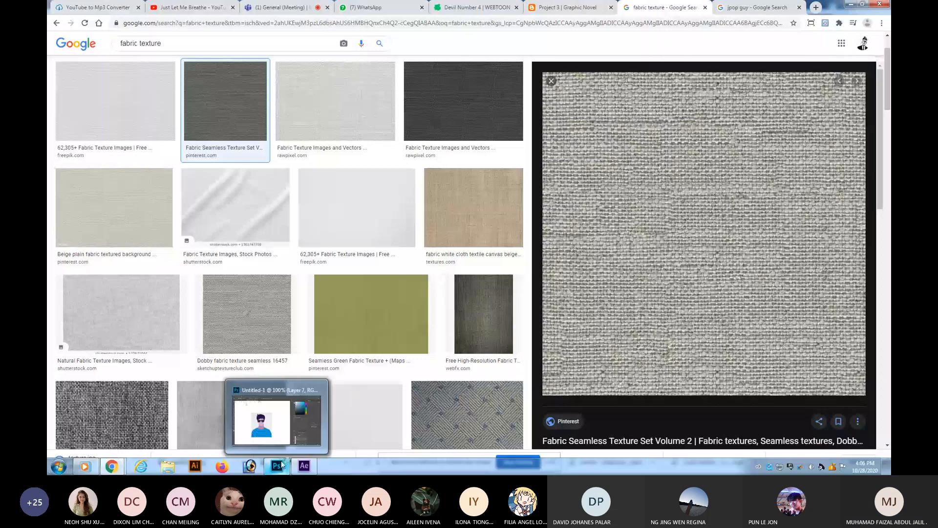
Switch to Photoshop, open the texture image, copy it, close it, and use Paste Into to fill the shirt selection.
click(282, 464)
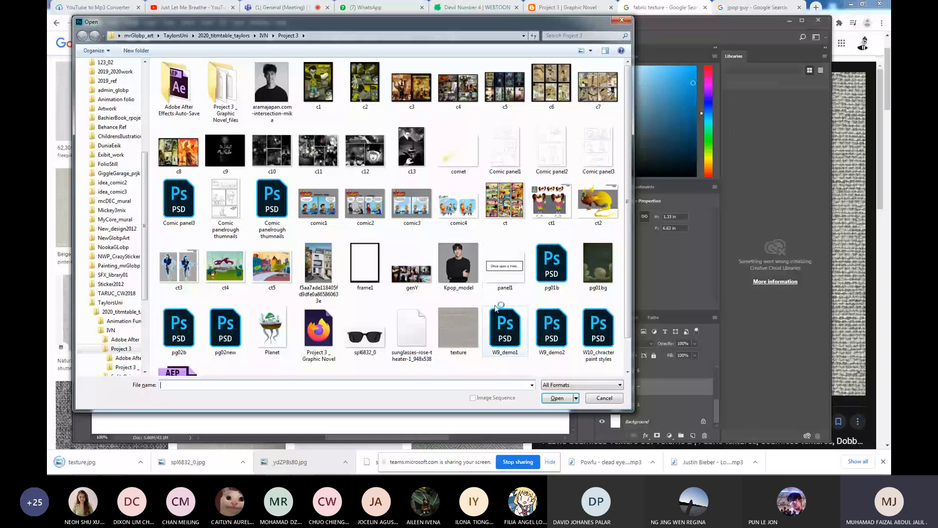
double_click(468, 330)
key(ctrl+w)
click(113, 22)
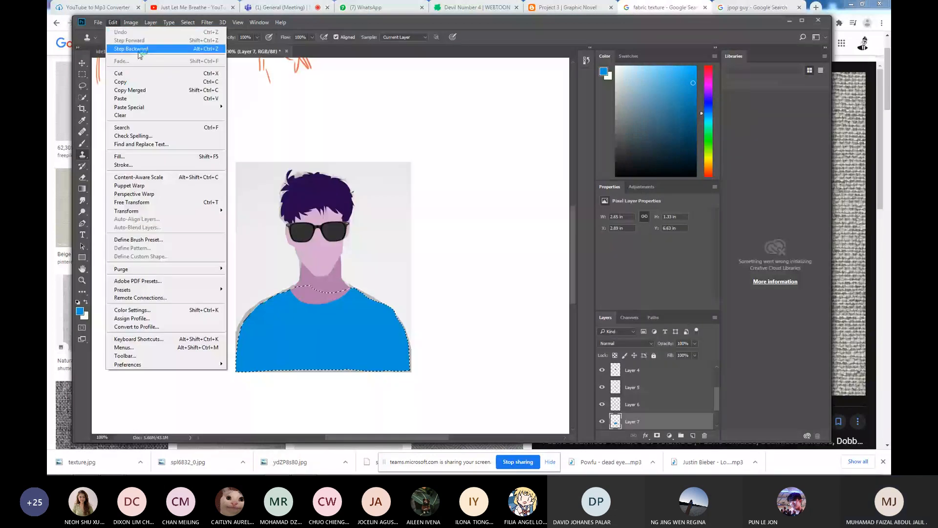
mouse_move(146, 107)
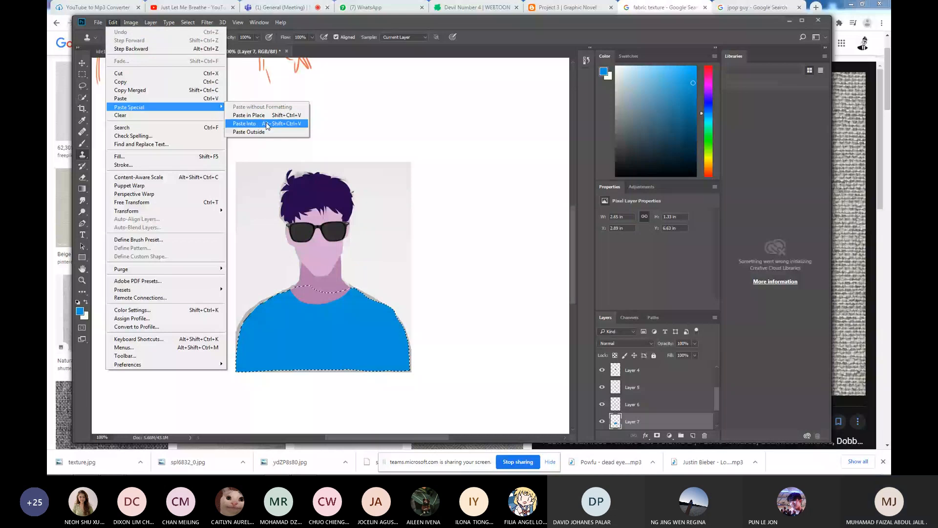
click(267, 124)
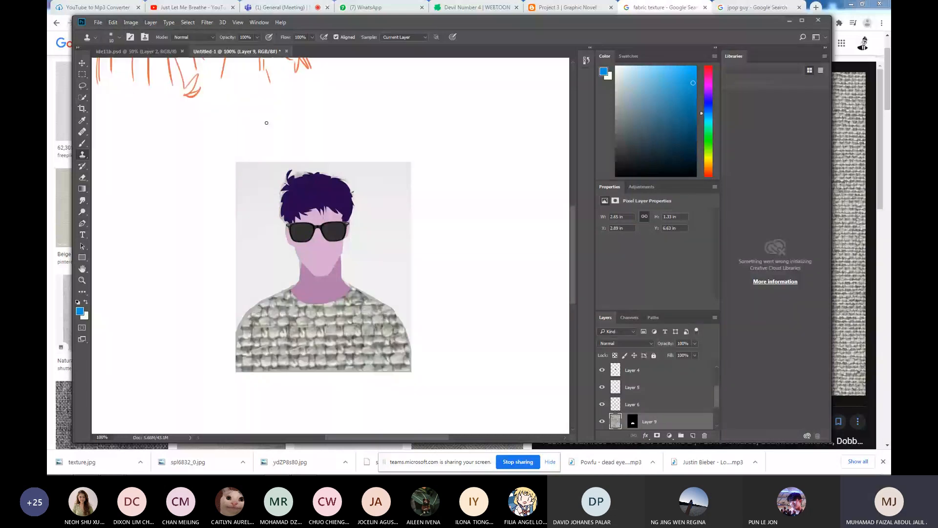
Scale the pasted fabric texture down to about 3.15 in wide over the shirt and set its blending mode to Multiply.
key(ctrl+t)
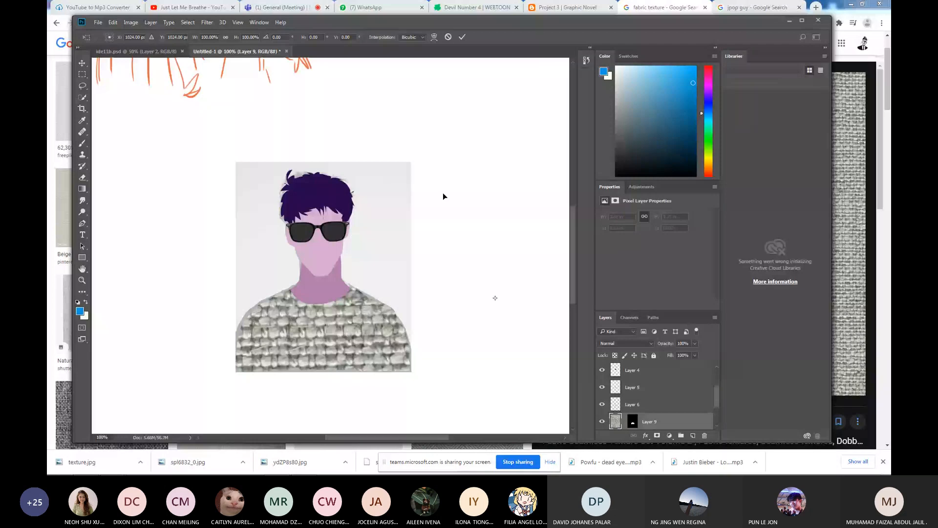
key(ctrl+minus)
key(ctrl+minus)
key(ctrl+minus)
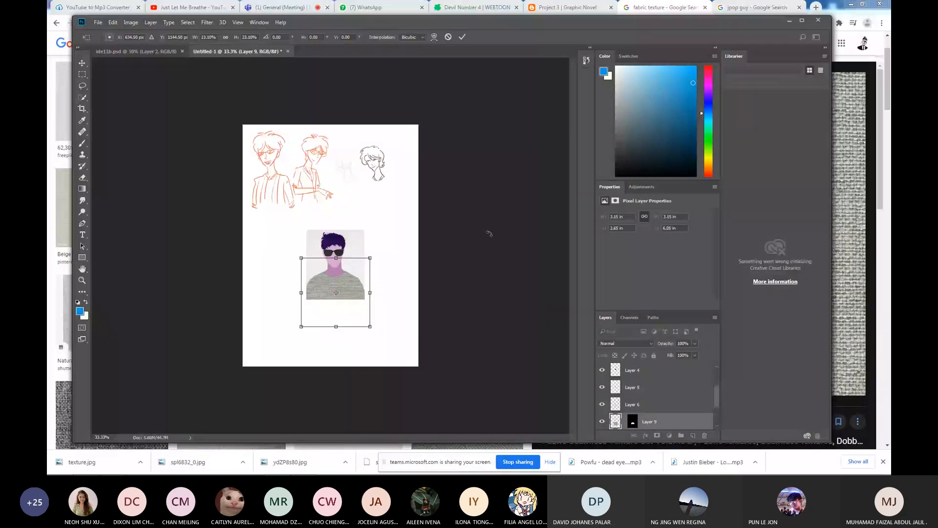
key(Return)
key(ctrl+plus)
key(ctrl+plus)
key(ctrl+plus)
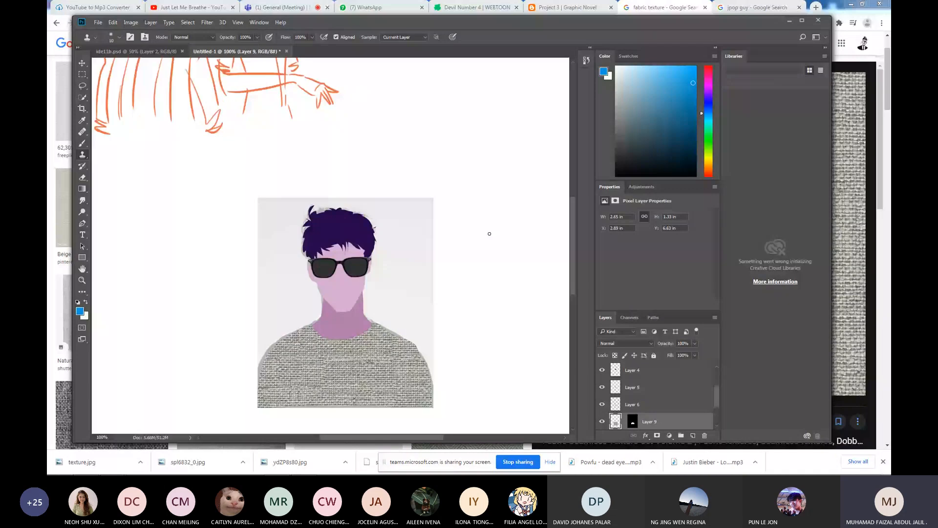
click(624, 343)
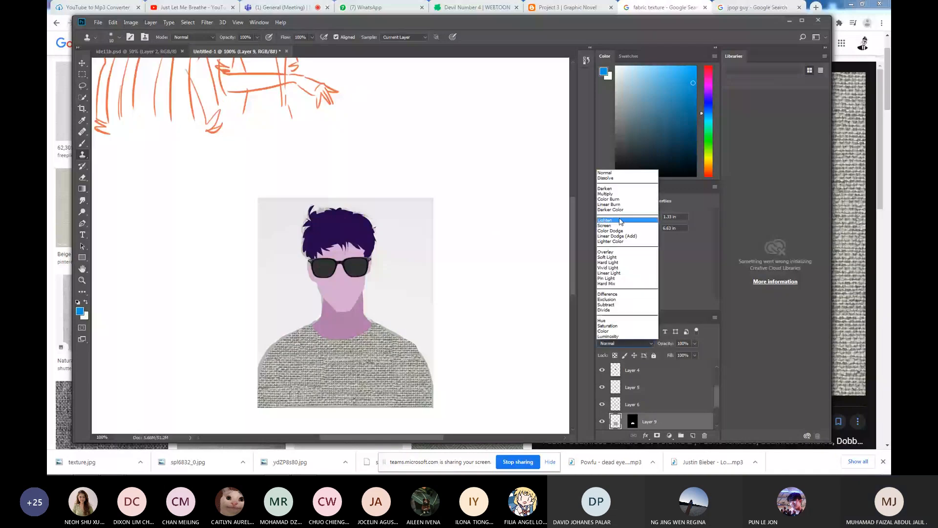
click(606, 193)
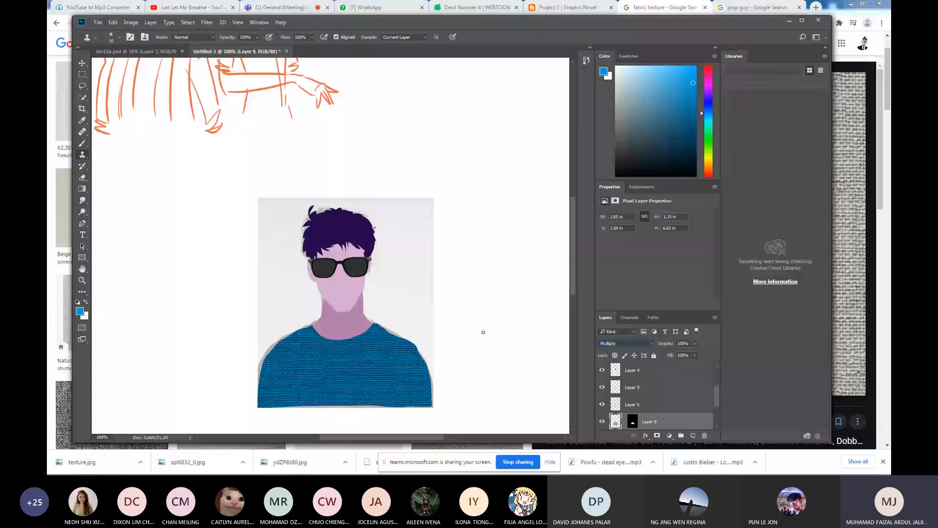
Merge all the character layers, from the shirt up to the sunglasses, into a single layer.
scroll(708, 401, down, 2)
click(708, 402)
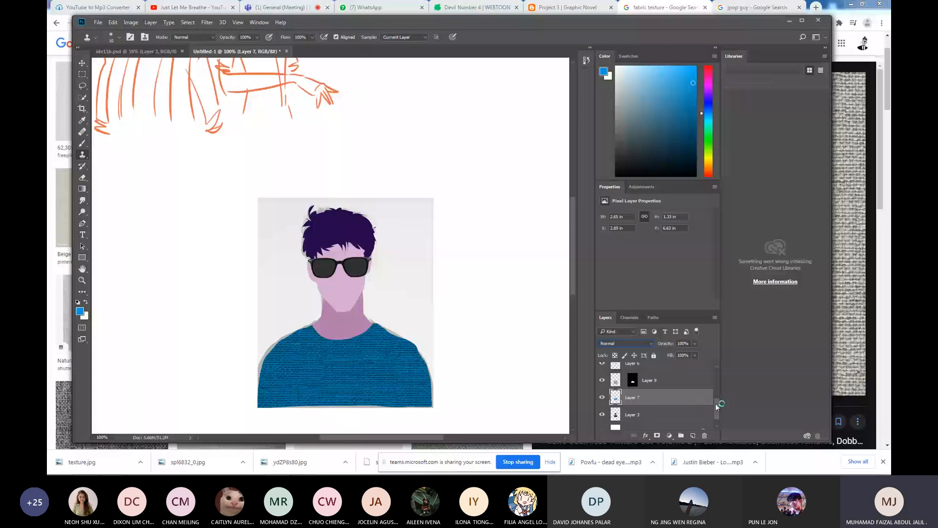
drag(716, 403, 712, 375)
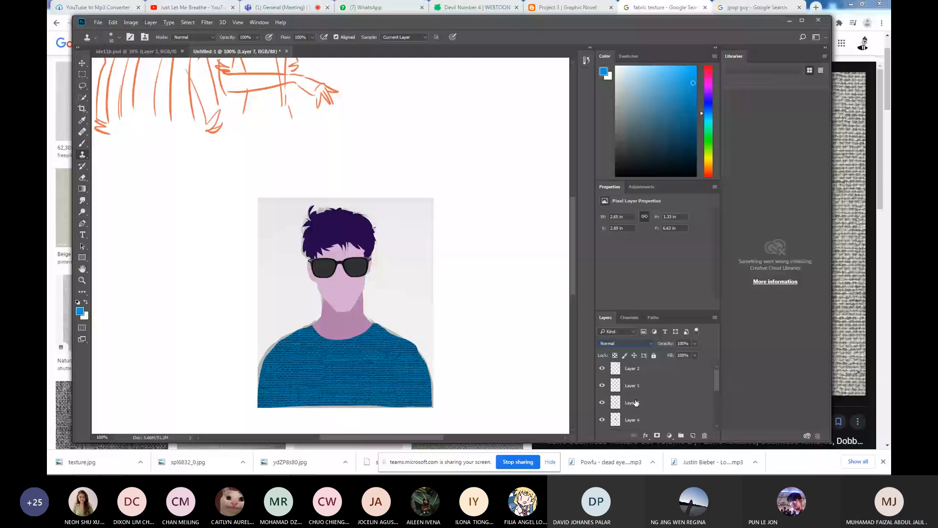
click(602, 403)
click(602, 404)
click(715, 317)
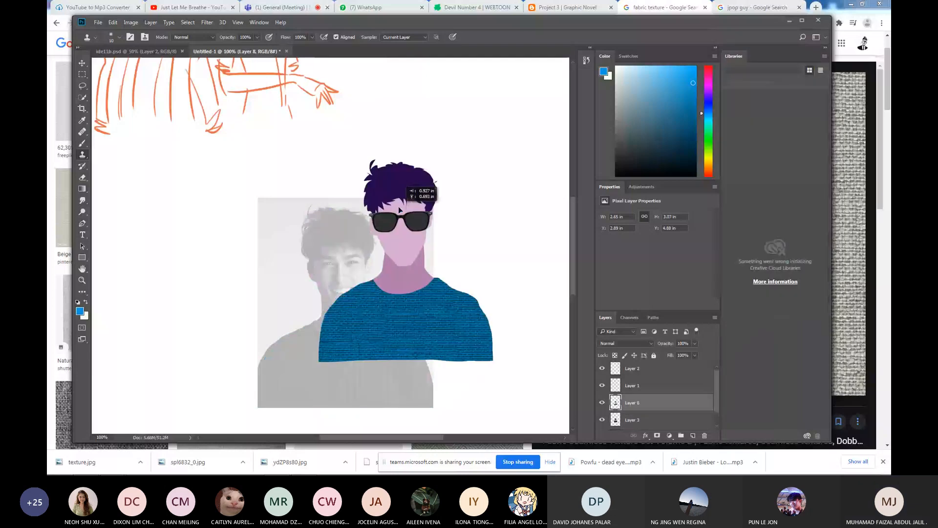
Move the merged character to the left of the portrait photo, and hide the portrait and both sketch layers.
drag(397, 206, 218, 235)
key(ctrl+minus)
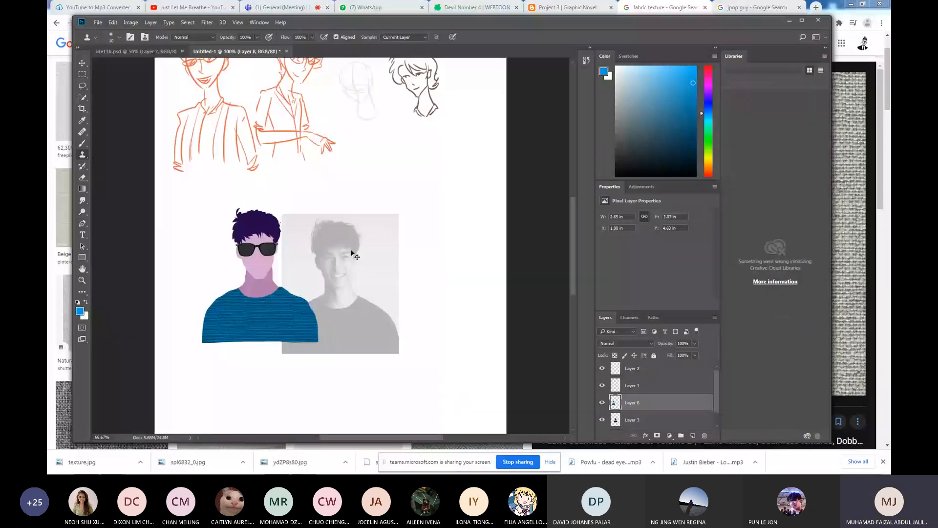
key(ctrl+minus)
mouse_move(299, 253)
mouse_down()
mouse_move(306, 274)
mouse_move(294, 251)
mouse_up()
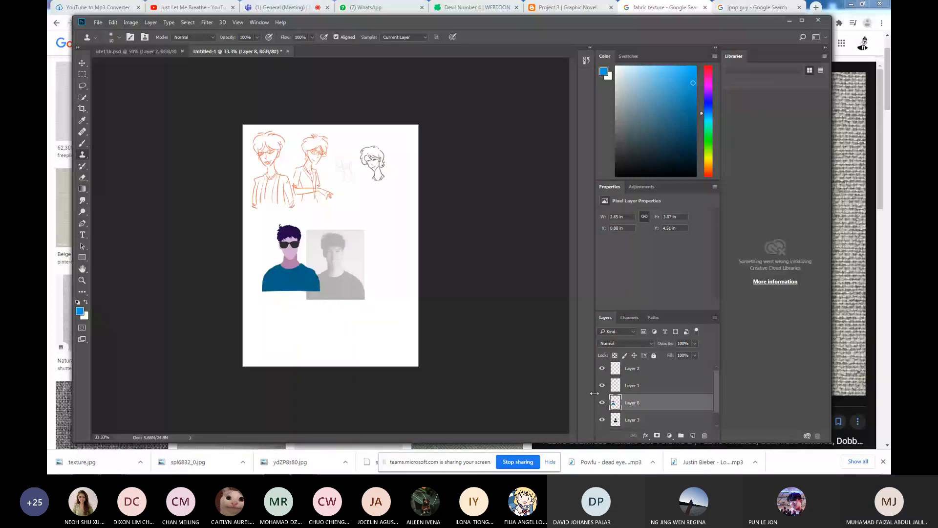
click(602, 420)
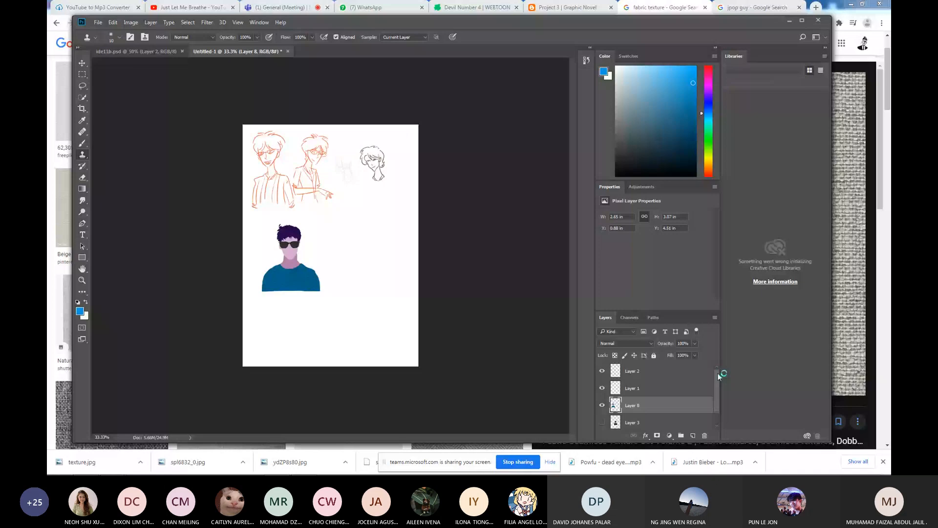
drag(602, 371, 602, 387)
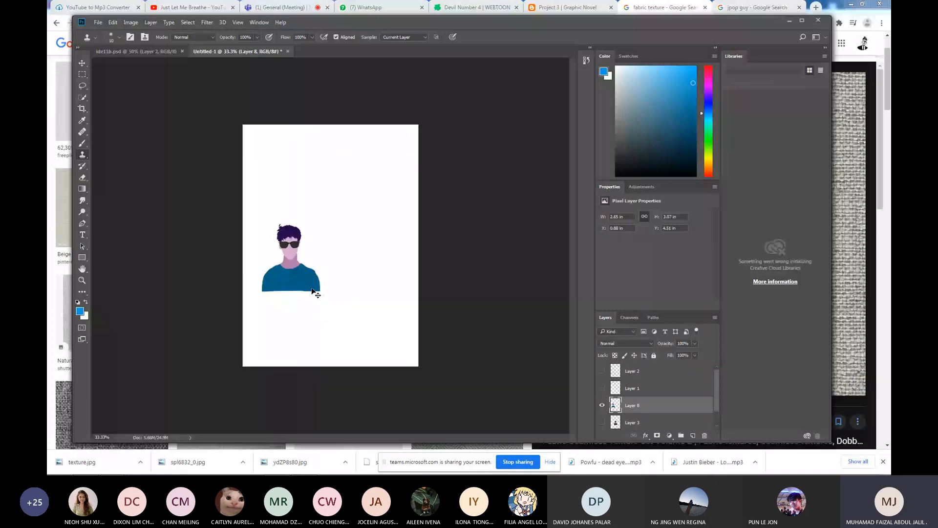
Move the character to the page's upper-left corner, and select a wide rectangular panel area around it on a new layer.
drag(312, 290, 297, 193)
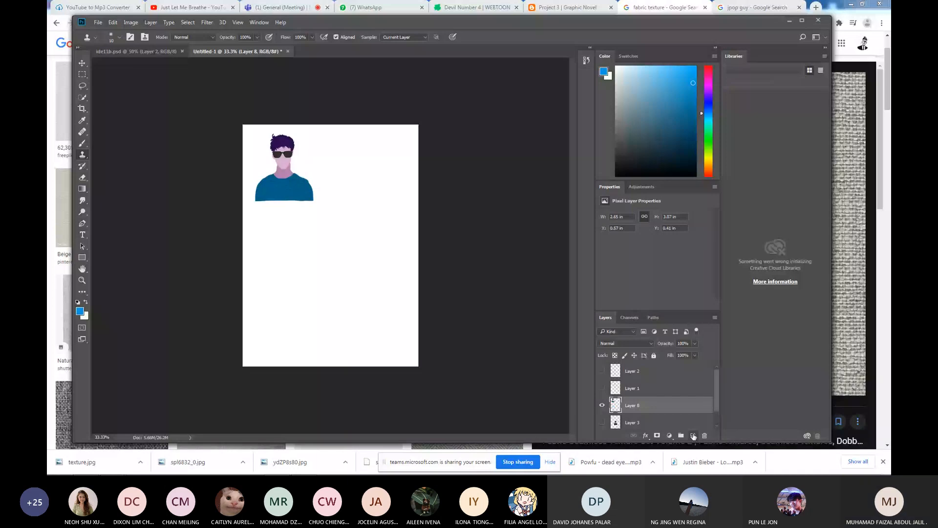
click(693, 435)
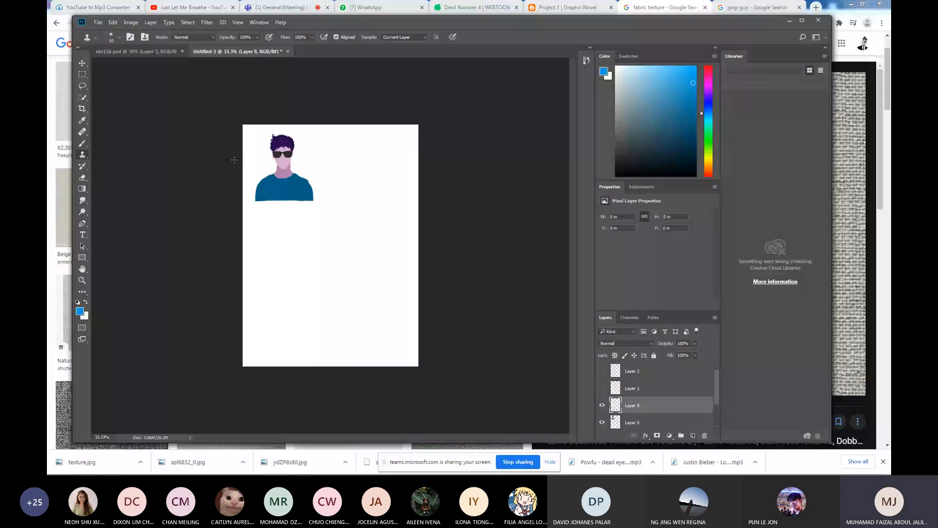
scroll(295, 177, up, 1)
key(m)
drag(198, 84, 532, 222)
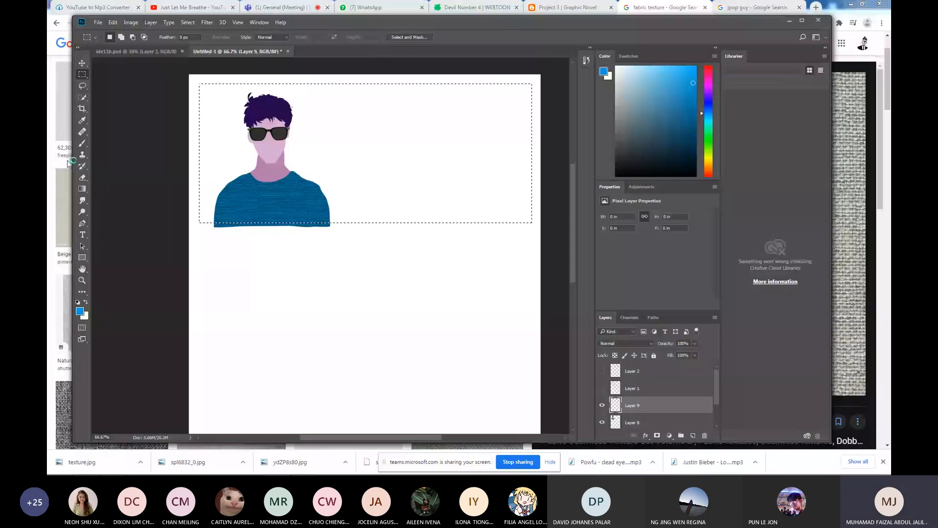
Stroke the panel selection with a 10 px black centred outline, shift the frame down to the shirt's bottom edge, and deselect.
click(79, 302)
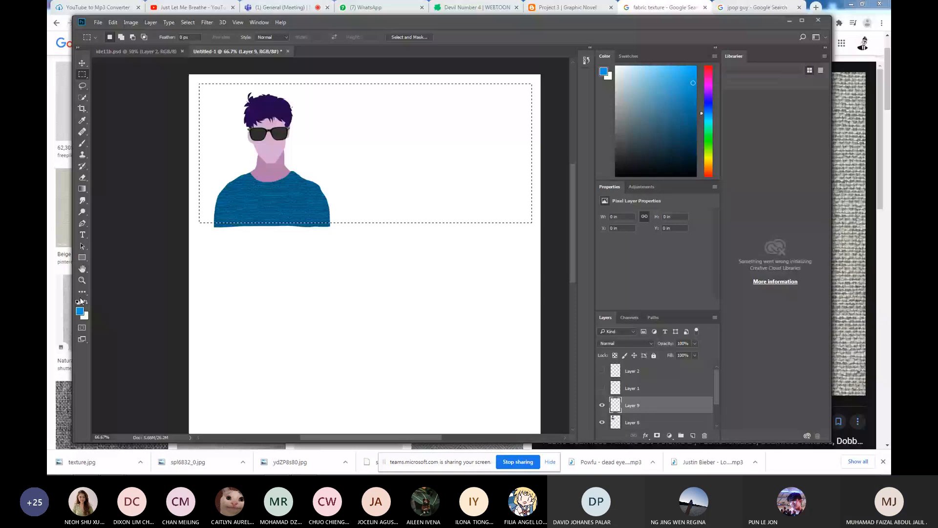
click(115, 24)
click(160, 163)
text(10)
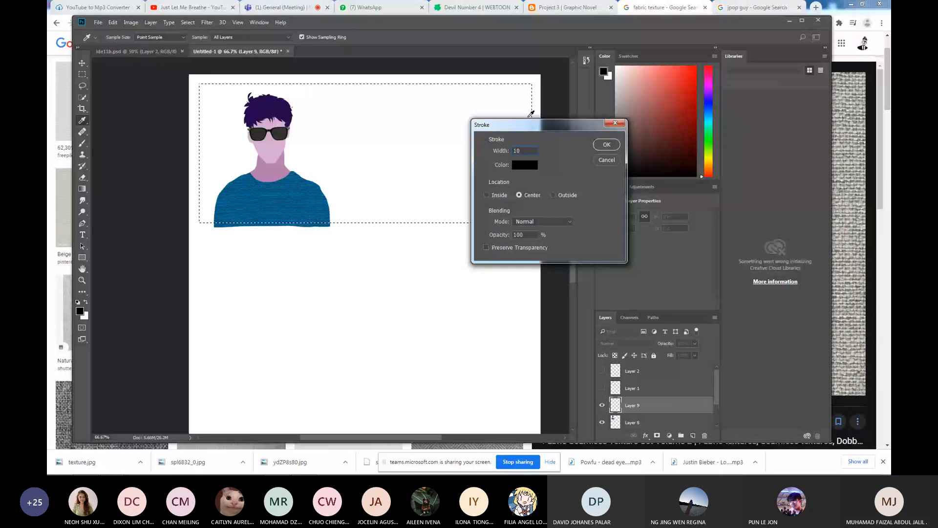
key(Return)
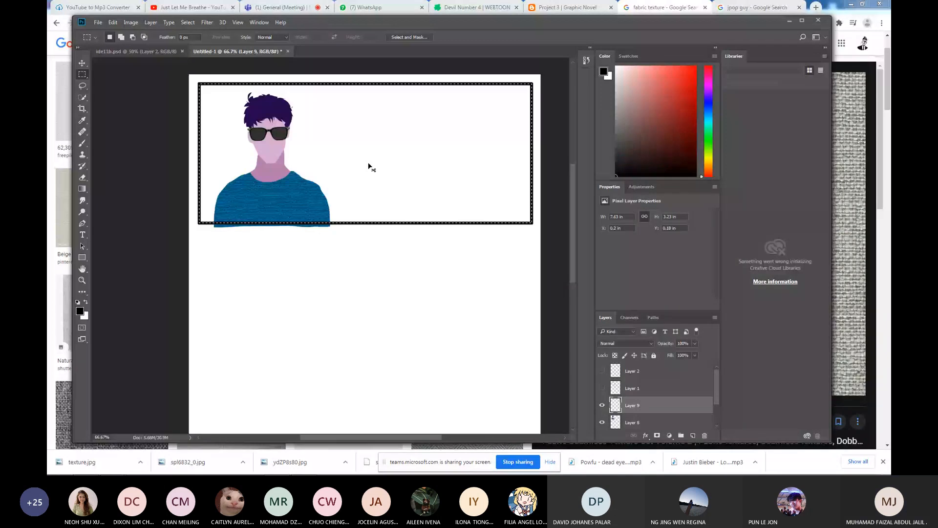
drag(468, 223, 468, 227)
key(ctrl+d)
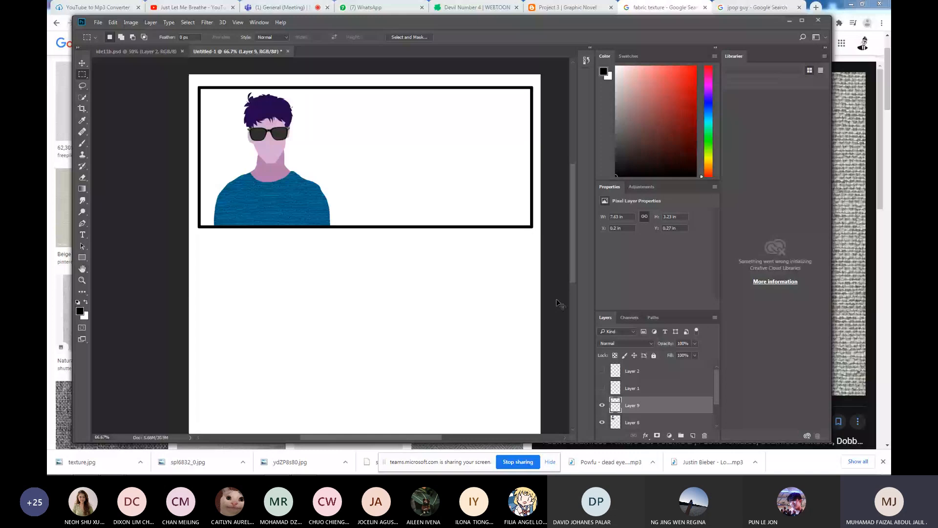
Add a new layer between the character and the hidden portrait photo, and make a rectangular selection matching the panel frame.
click(685, 428)
scroll(685, 428, down, 2)
click(691, 412)
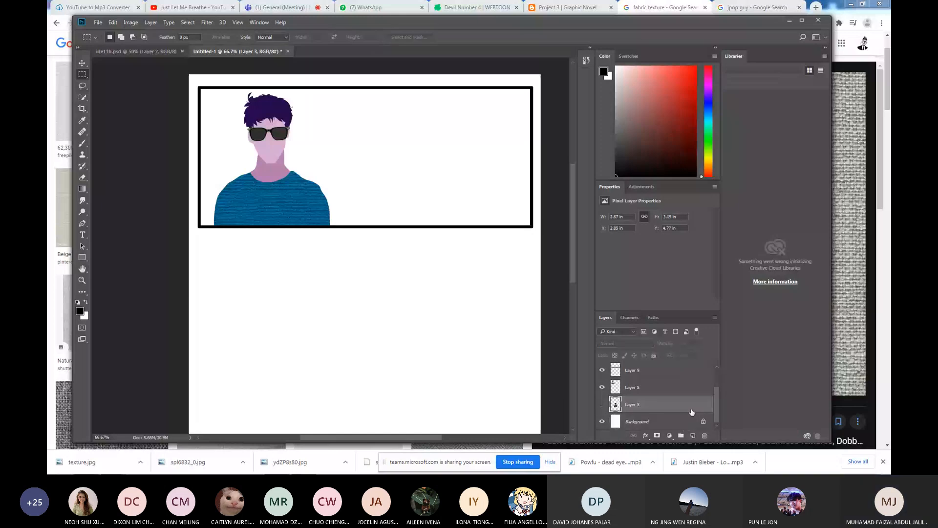
click(693, 436)
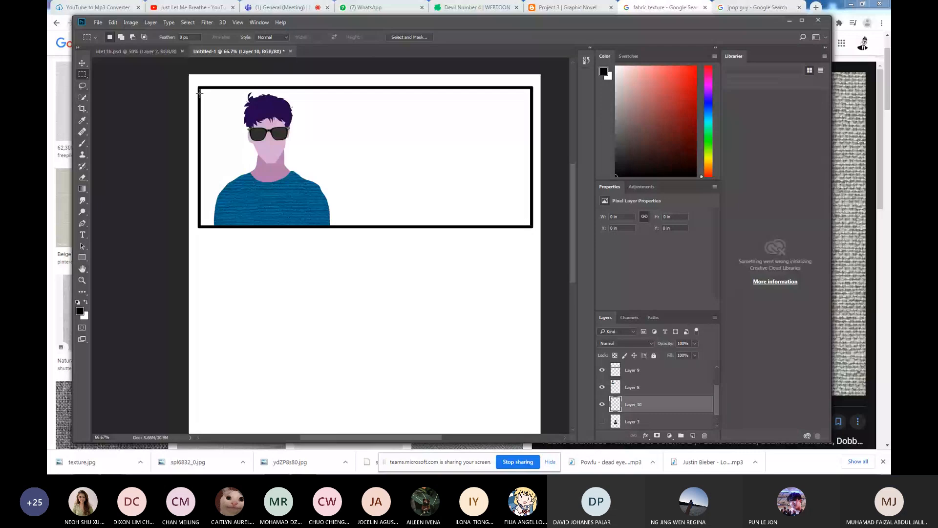
drag(200, 89, 526, 215)
key(ctrl+d)
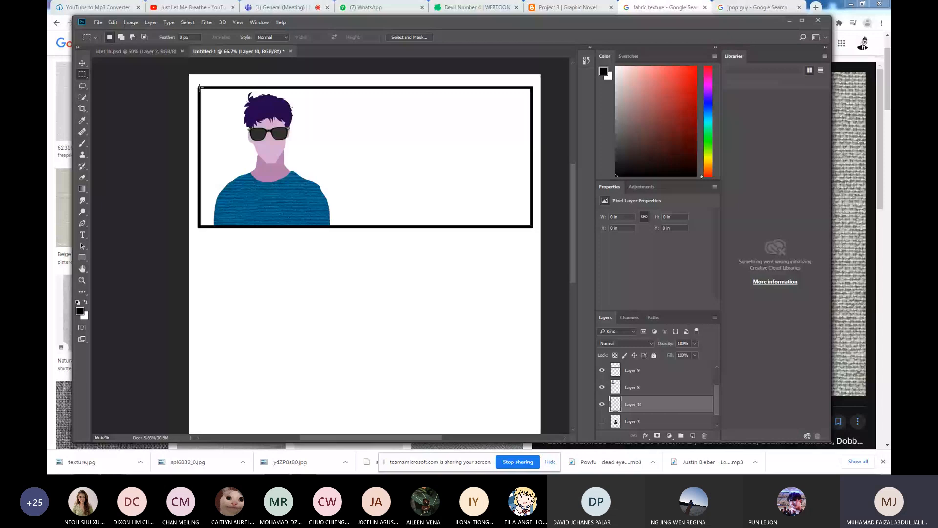
drag(199, 88, 532, 227)
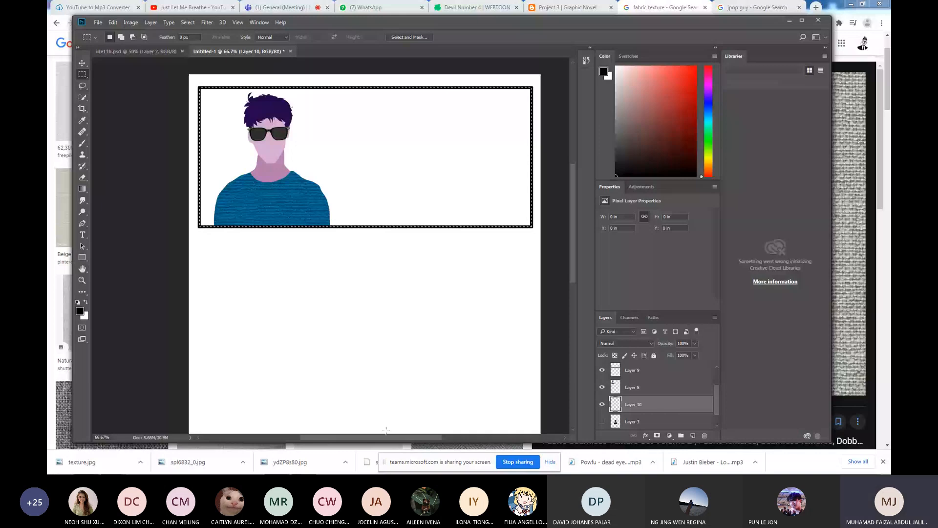
Open the aged yellow paper texture image and copy its entire canvas.
key(ctrl+o)
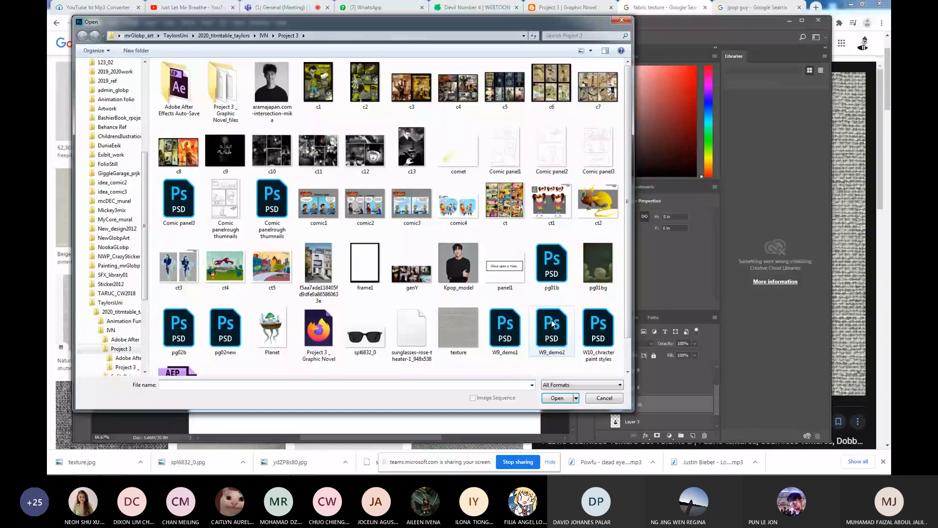
click(229, 97)
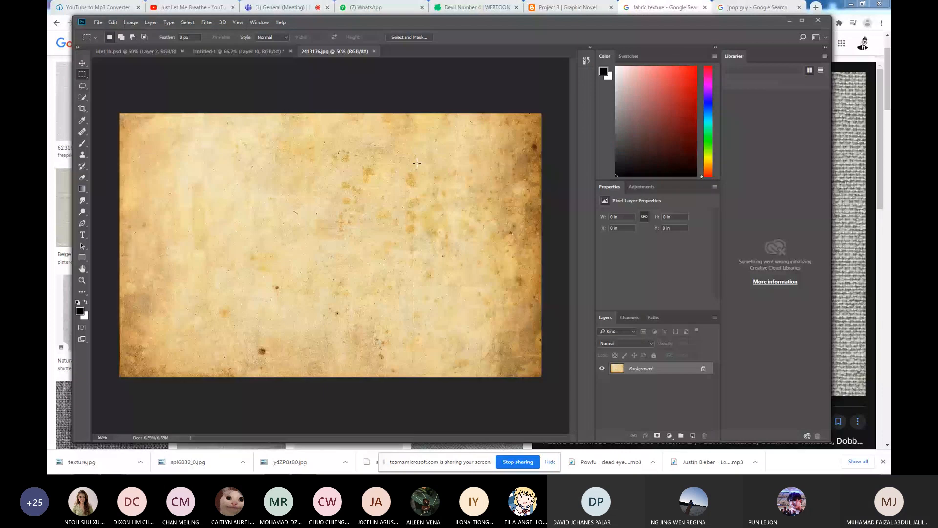
key(ctrl+a)
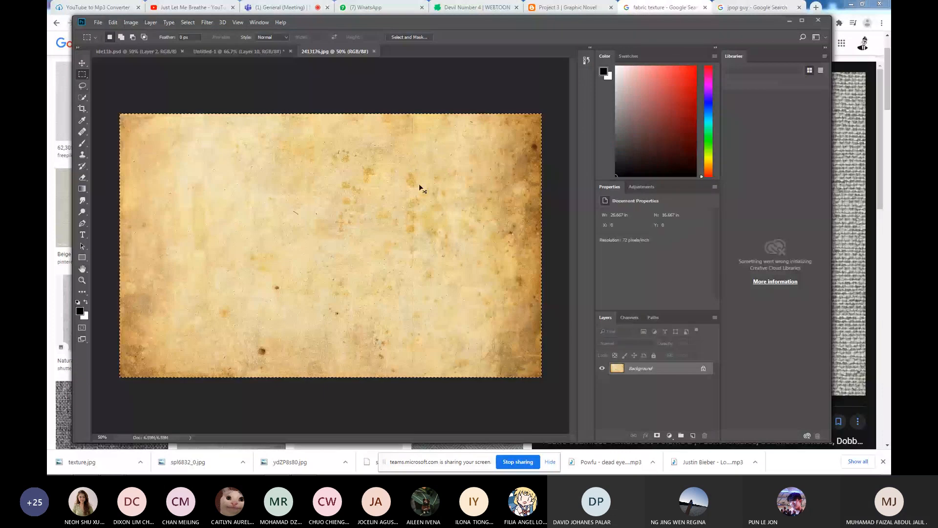
Return to the comic page and use Paste Into to fill the panel selection with the copied paper texture.
key(ctrl+shift+Tab)
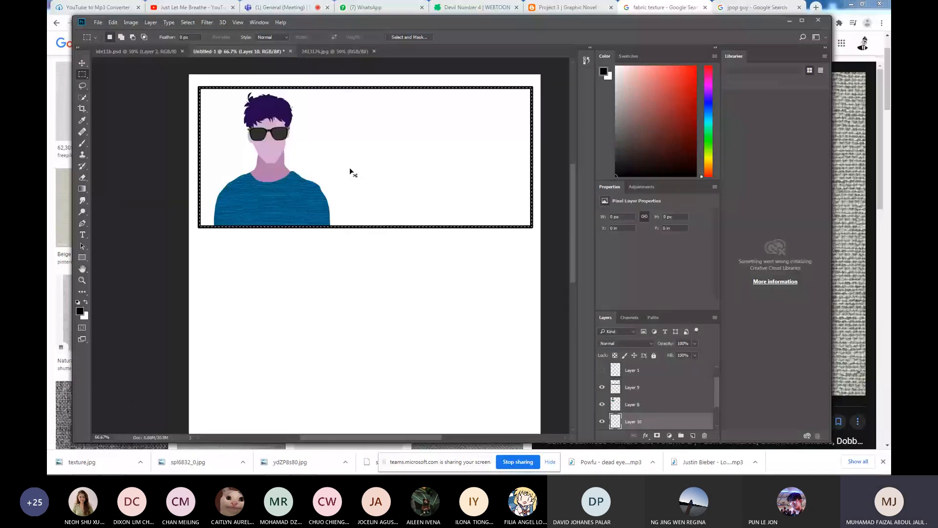
click(112, 22)
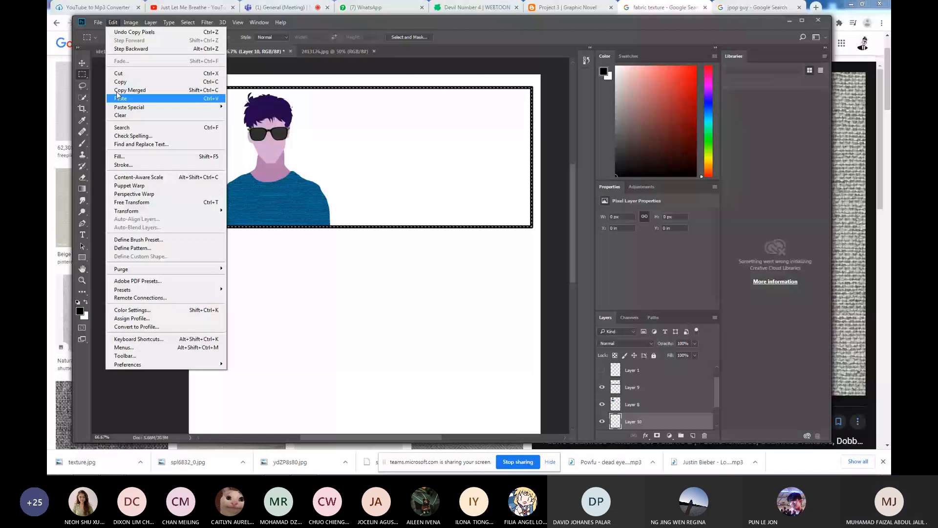
mouse_move(146, 107)
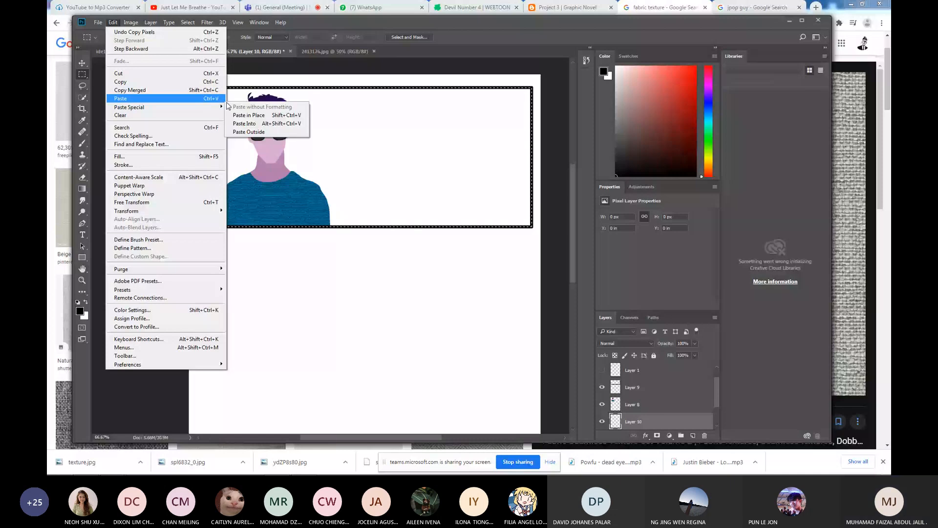
click(244, 123)
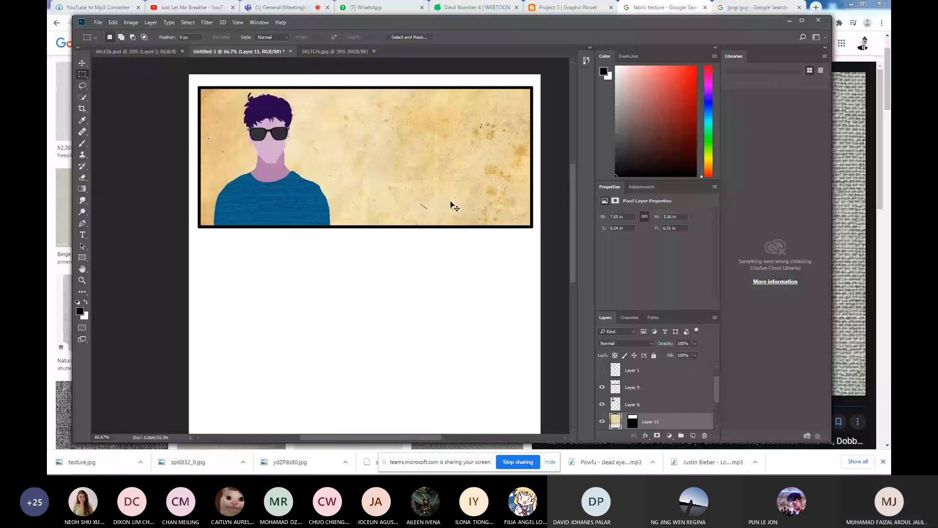
Start saving the comic page document.
key(ctrl+s)
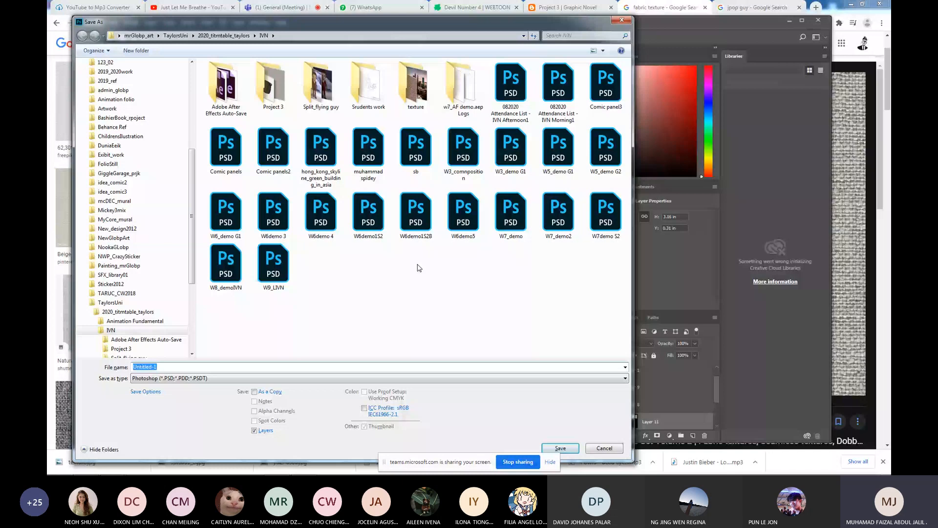
Save the document in Photoshop format as W10_g2pm in the Project 3 folder.
text(W10)
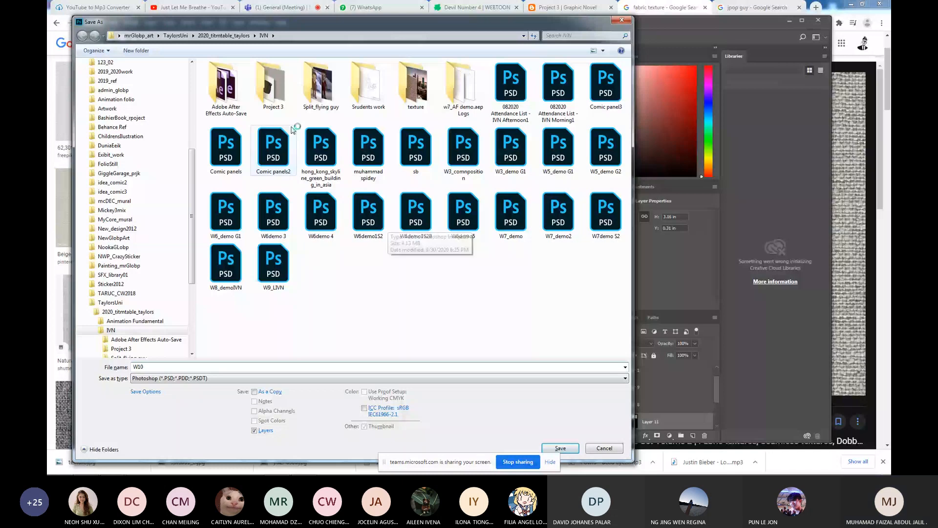
click(281, 100)
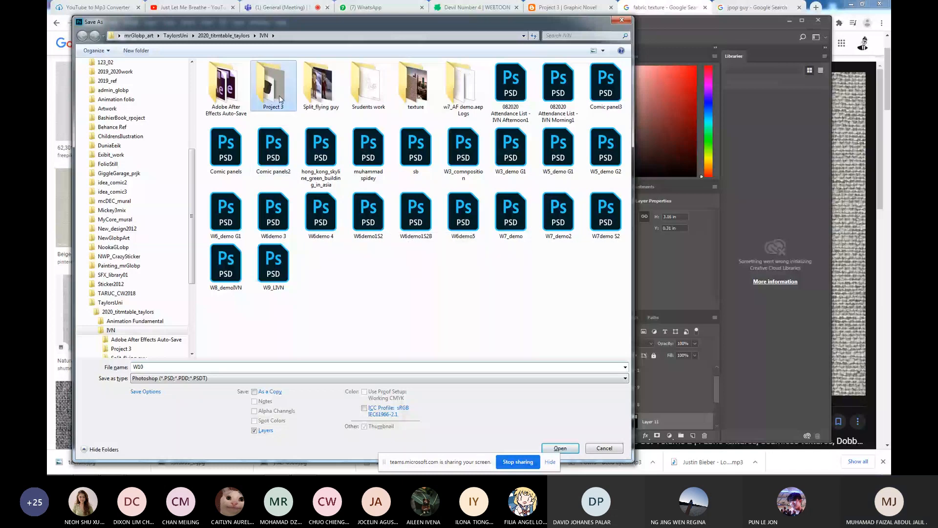
double_click(281, 99)
click(226, 149)
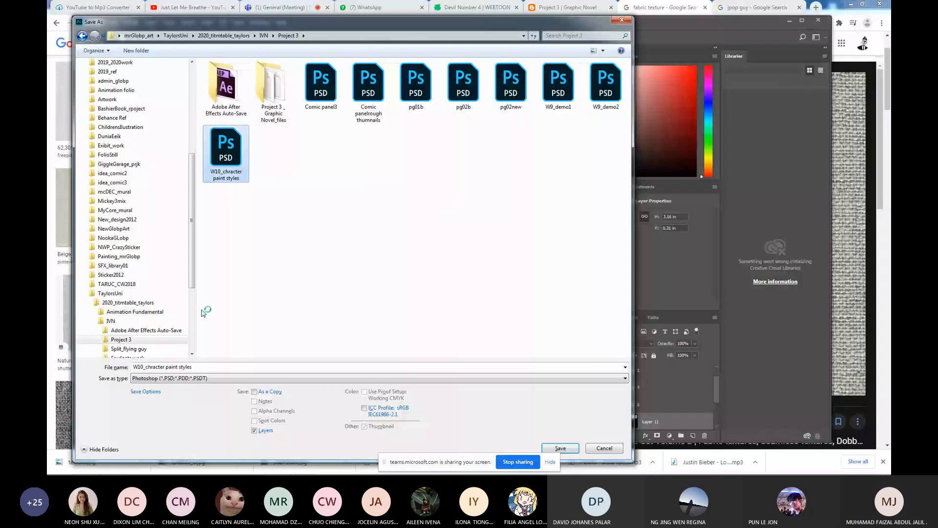
drag(196, 366, 145, 366)
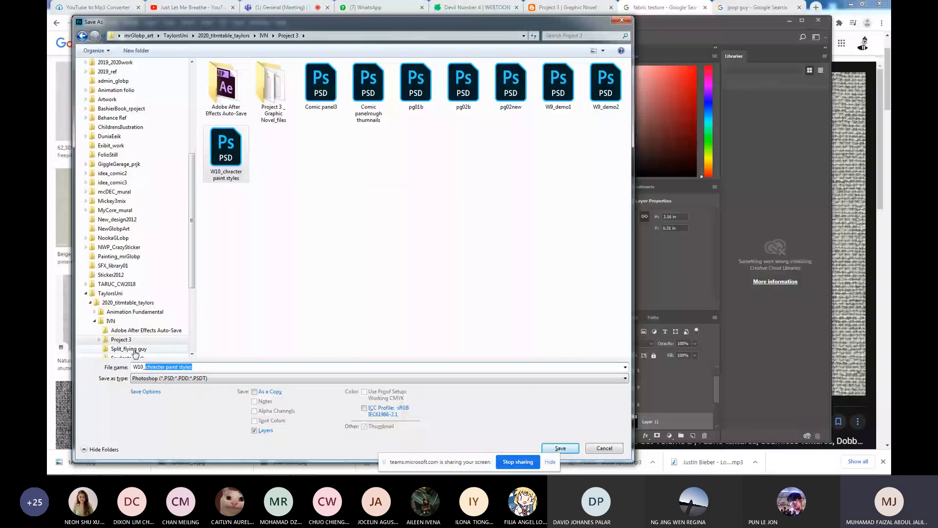
text(g)
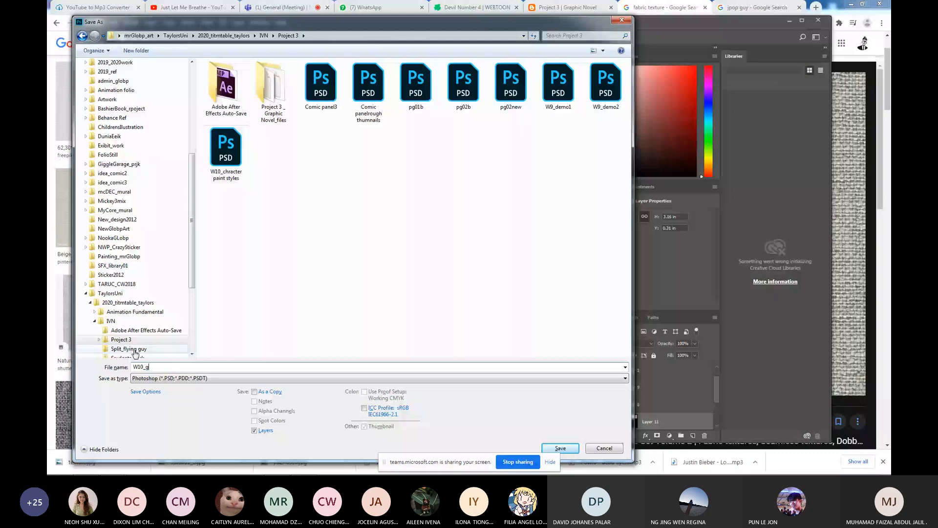
text(2)
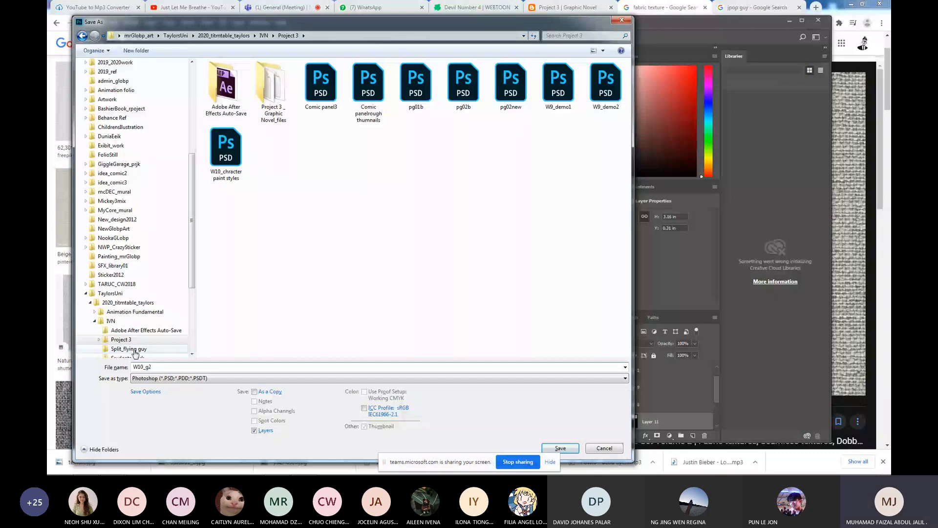
text(pm)
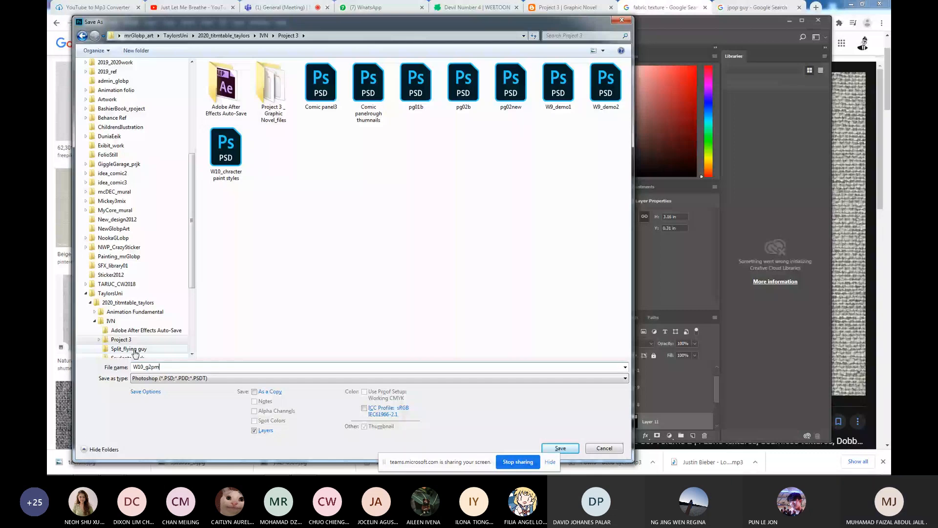
key(Return)
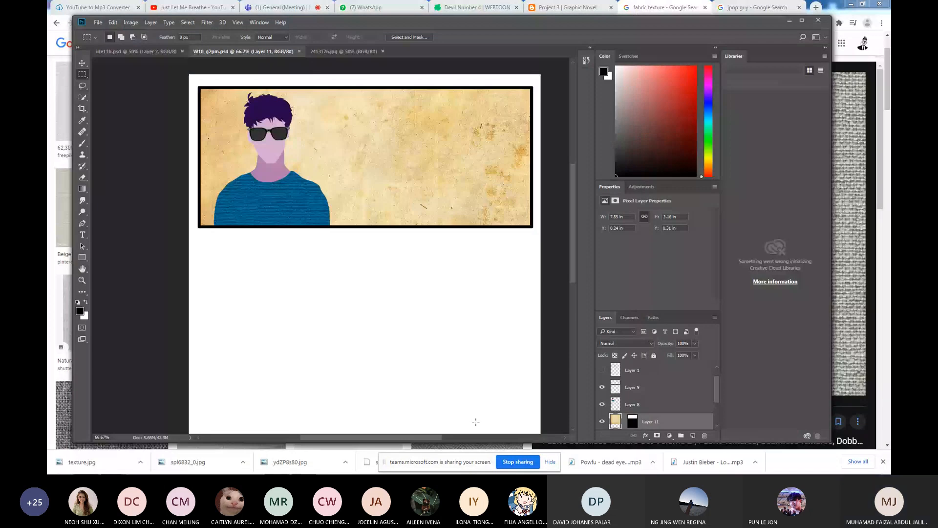
Switch to Chrome's fabric texture image results and close the enlarged texture preview.
mouse_move(113, 467)
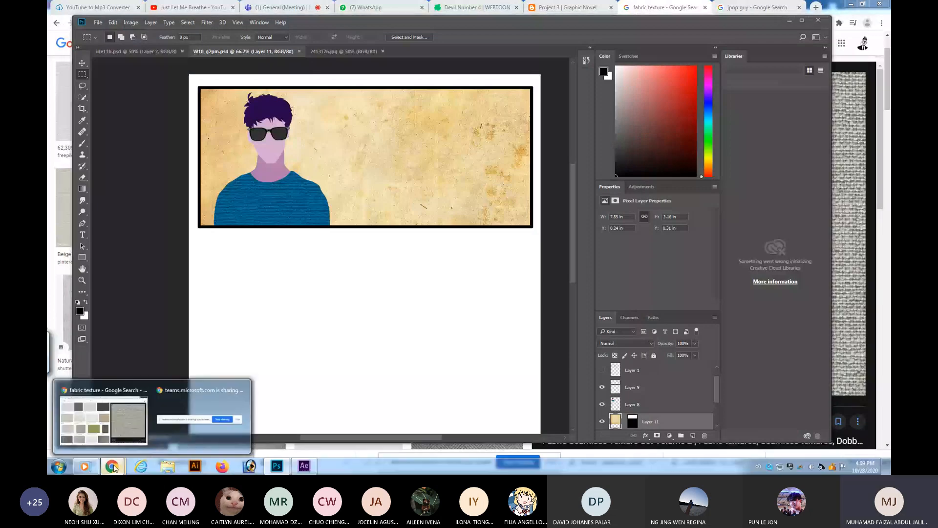
click(103, 420)
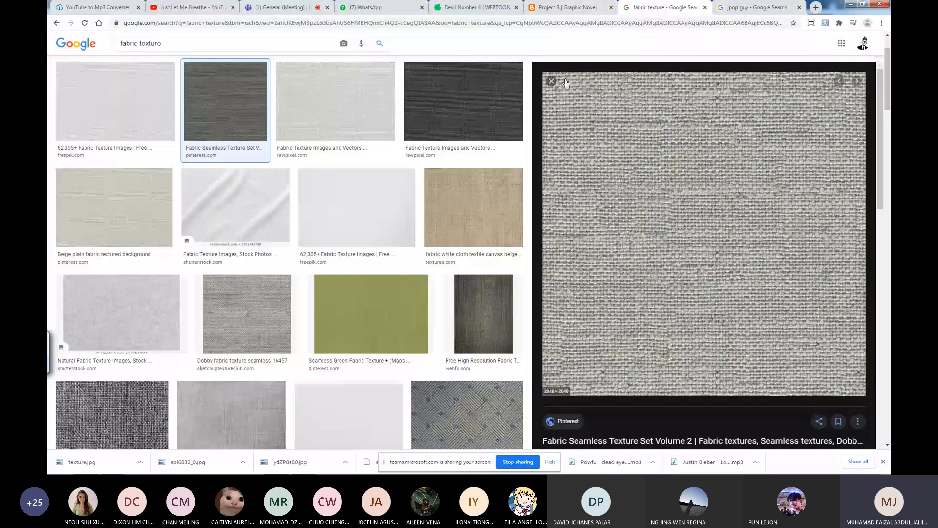
click(552, 81)
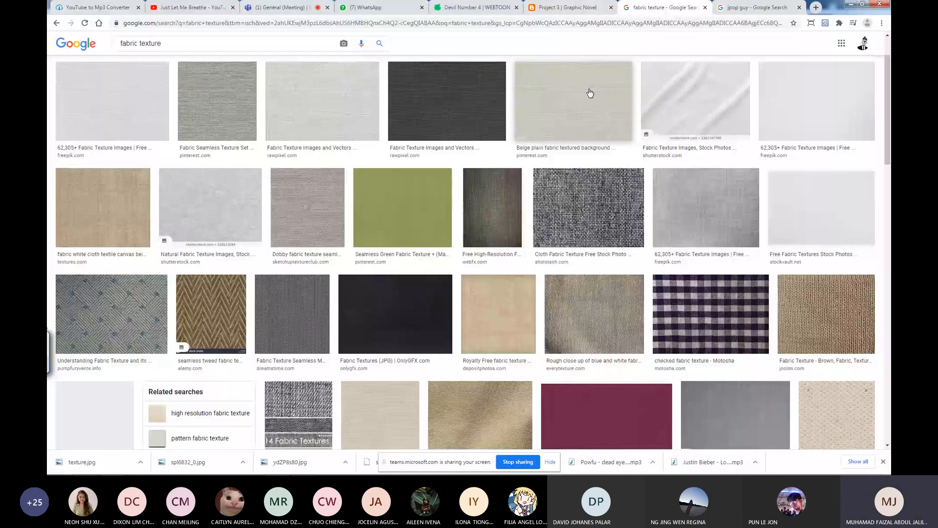
Replace the fabric texture query with an image search for the suggestion "beach beautiful sun set images".
click(141, 39)
key(BackSpace)
key(BackSpace)
key(BackSpace)
key(BackSpace)
key(BackSpace)
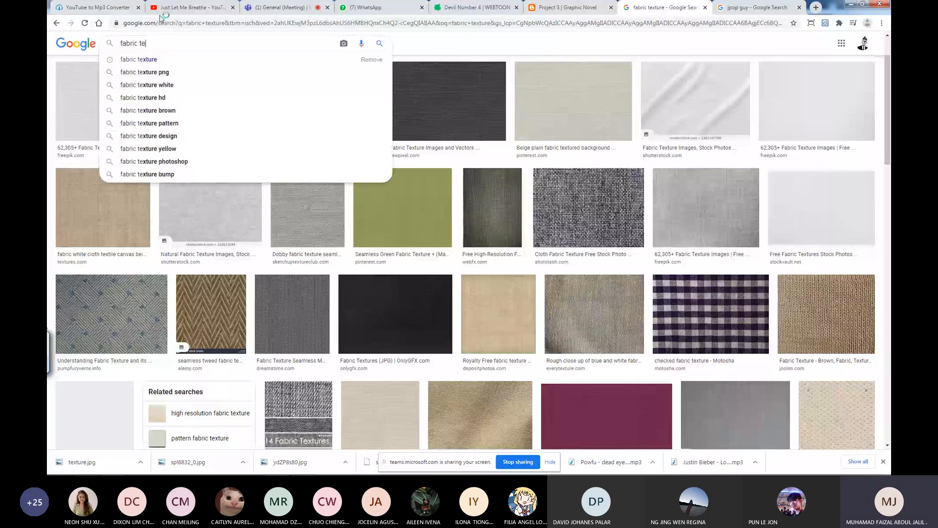
key(BackSpace)
key(BackSpace)
key(BackSpace)
key(BackSpace)
key(BackSpace)
key(BackSpace)
key(BackSpace)
key(BackSpace)
key(BackSpace)
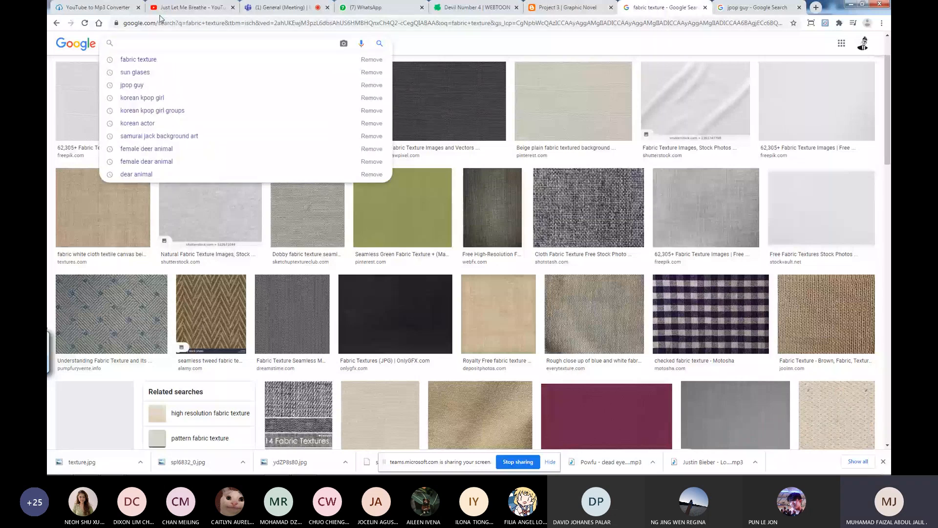
text(sun)
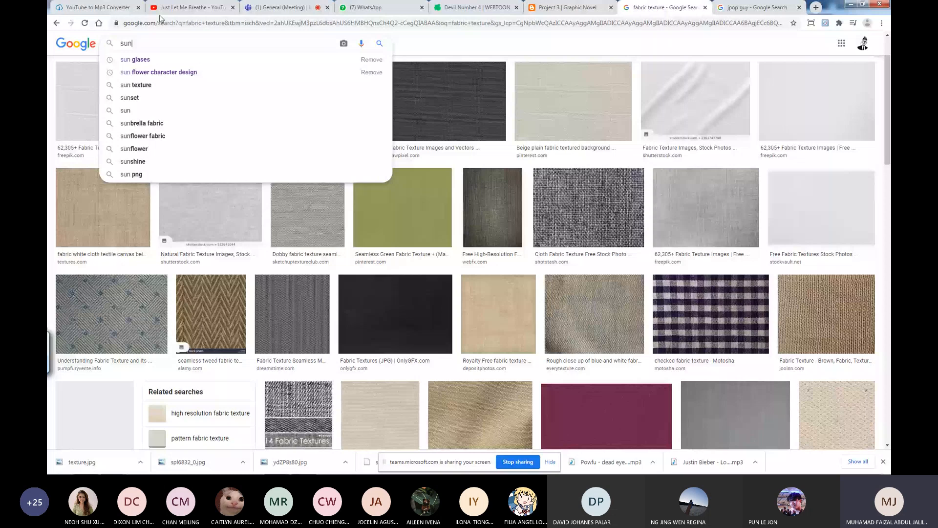
text( set beac)
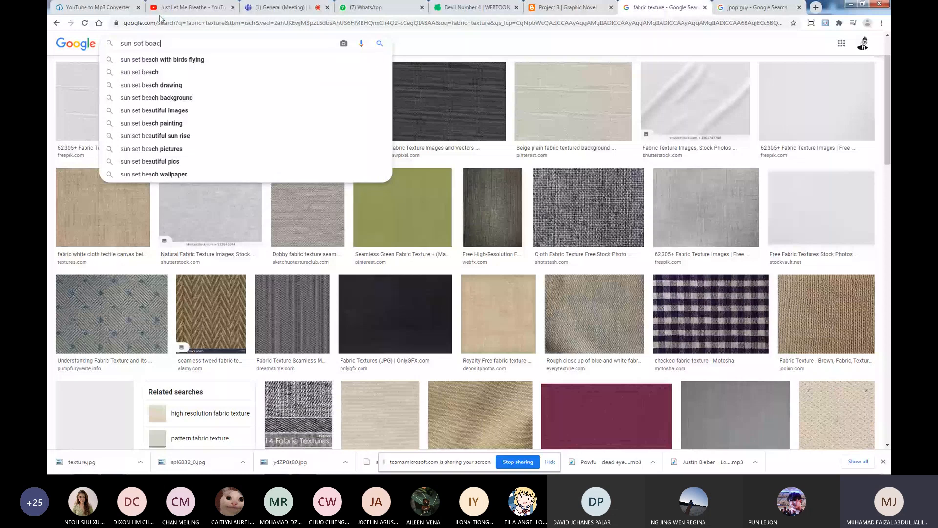
text(h )
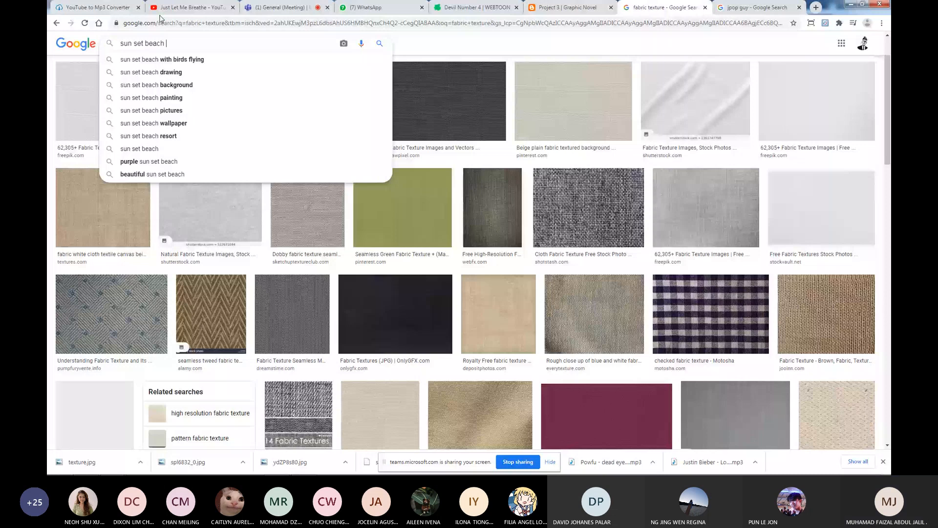
text(bg)
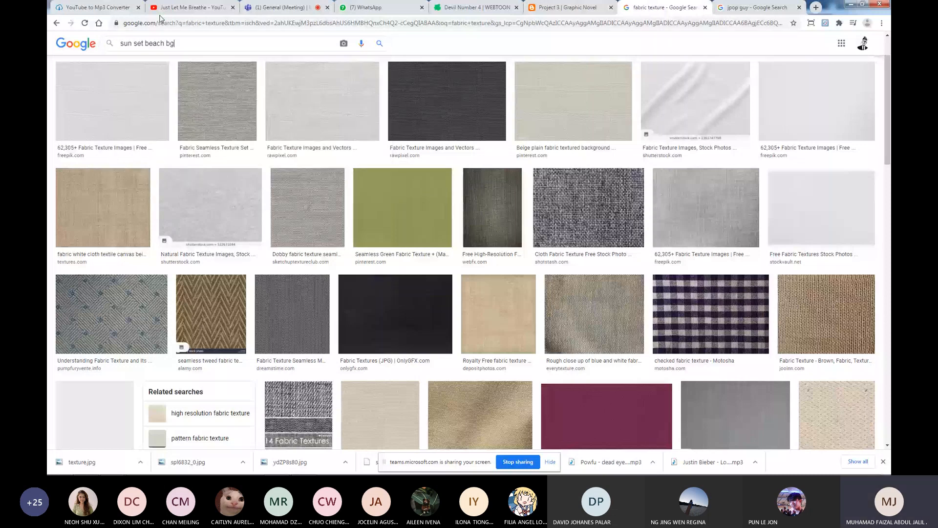
key(BackSpace)
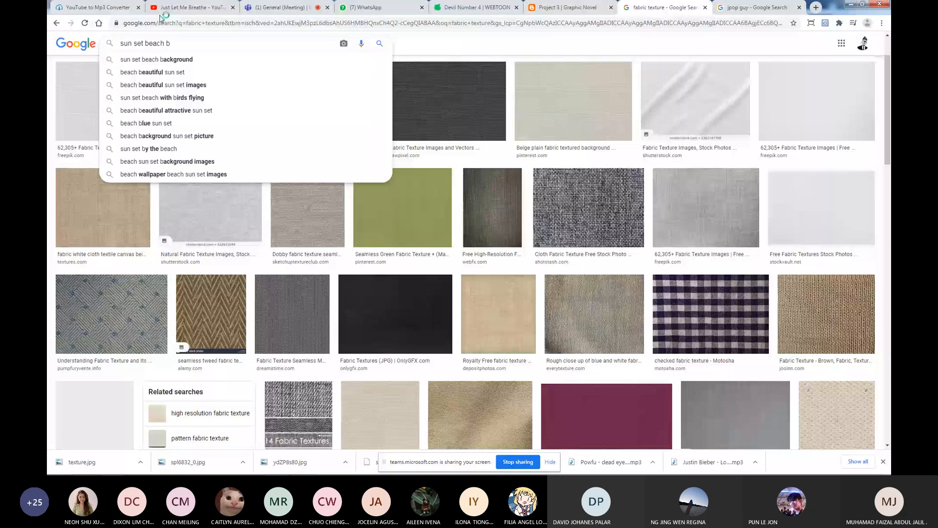
click(205, 85)
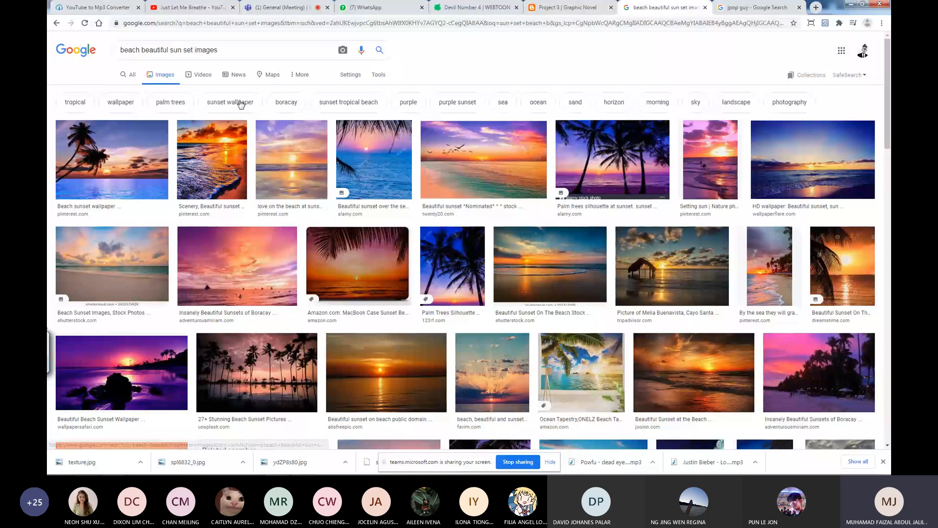
Find the purple palm-tree beach sunset in the results and open the pink 1600×1000 beach sunset wallpaper from its related images.
scroll(49, 186, down, 3)
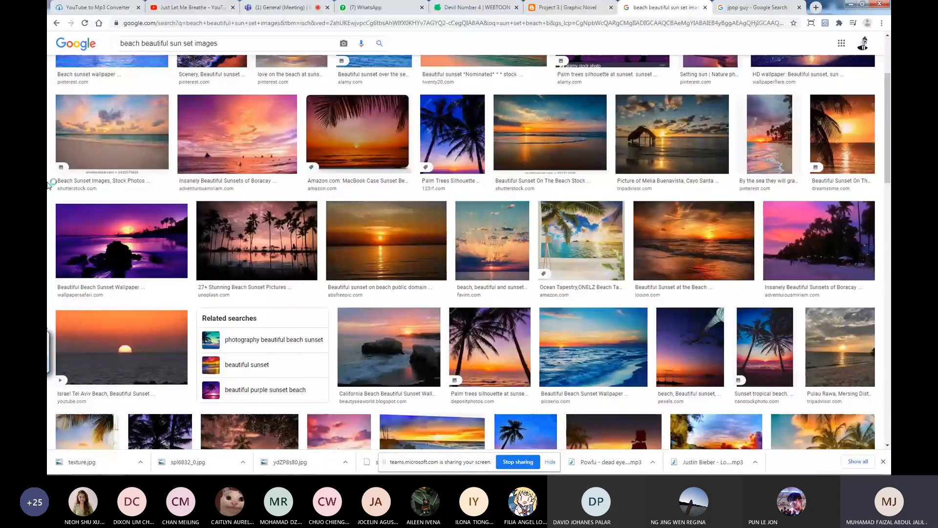
scroll(446, 318, down, 8)
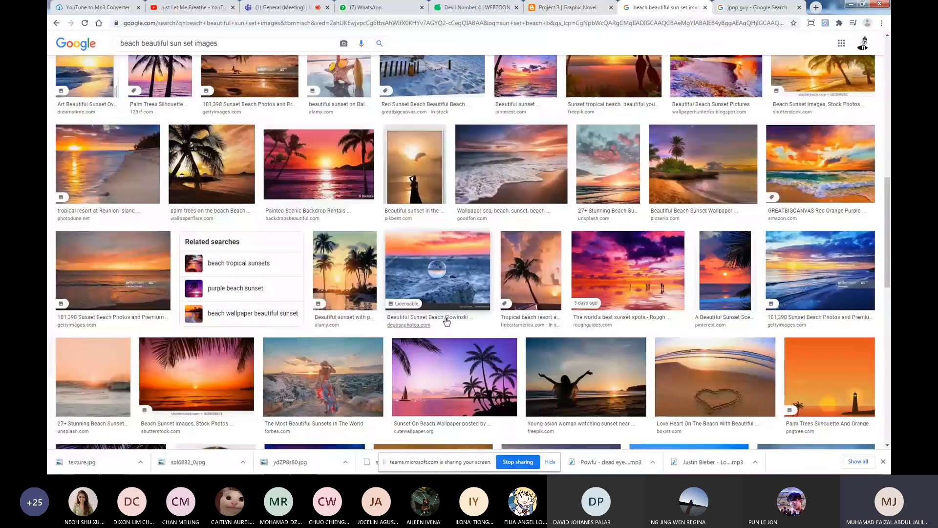
scroll(455, 317, down, 2)
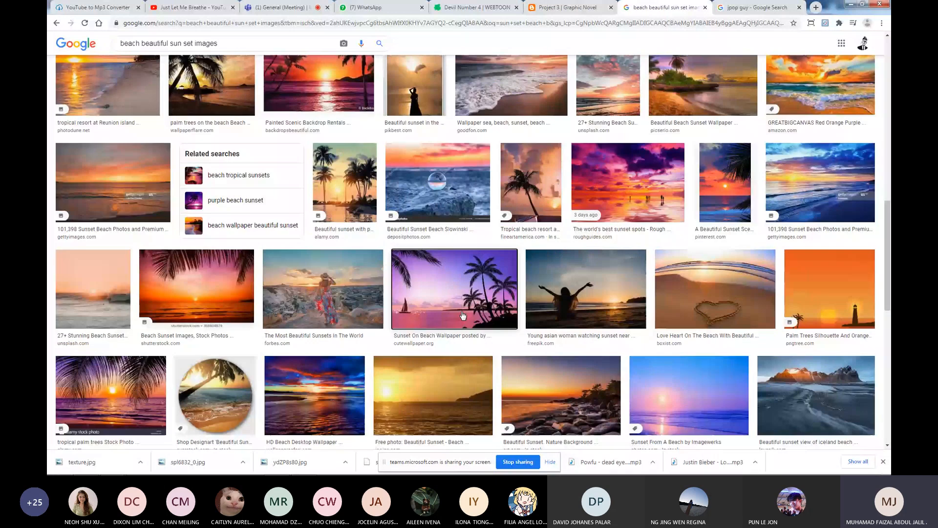
click(463, 315)
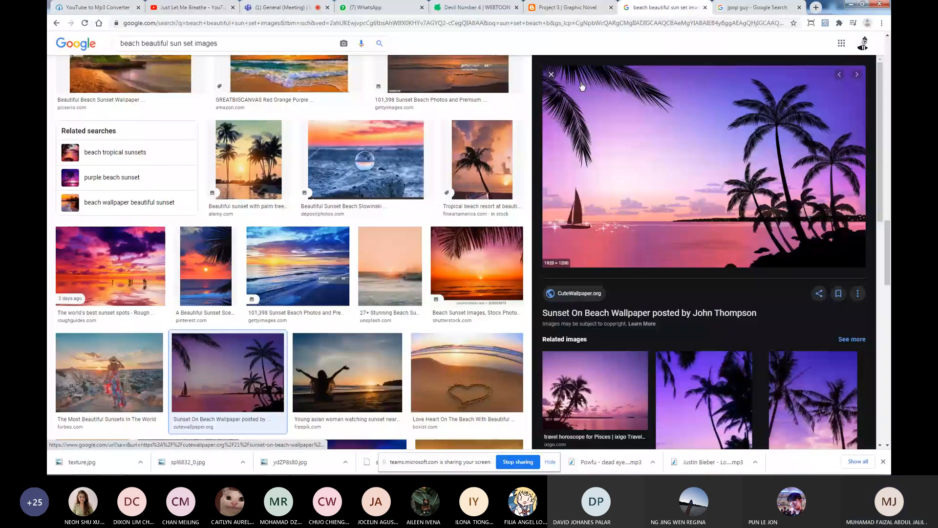
scroll(645, 178, down, 3)
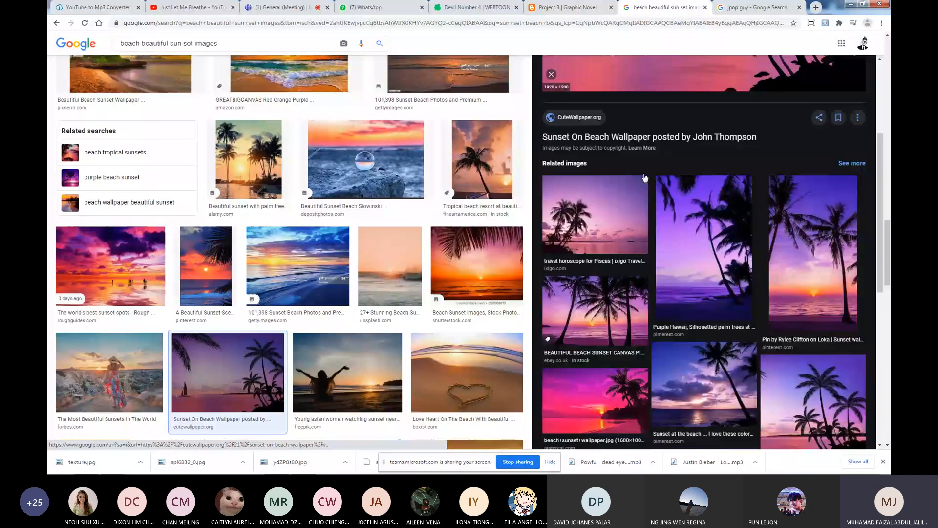
scroll(645, 177, down, 2)
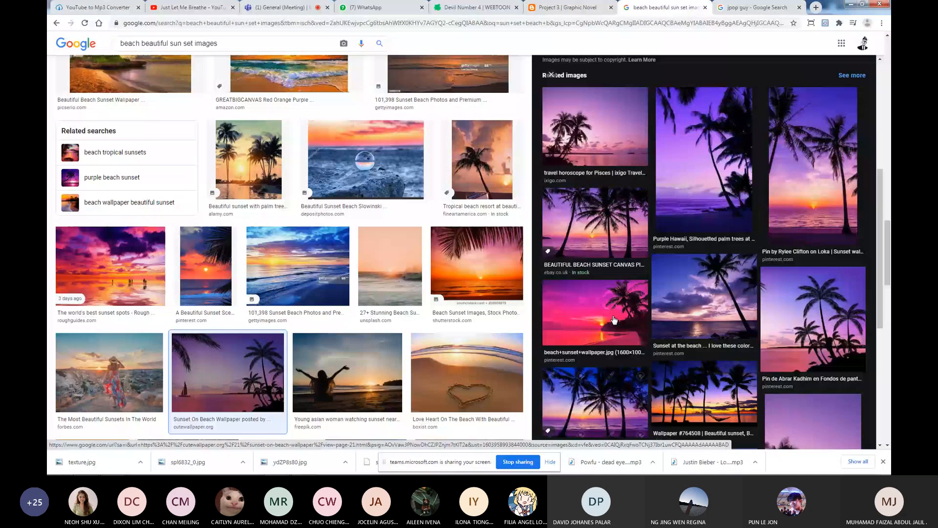
scroll(614, 320, down, 2)
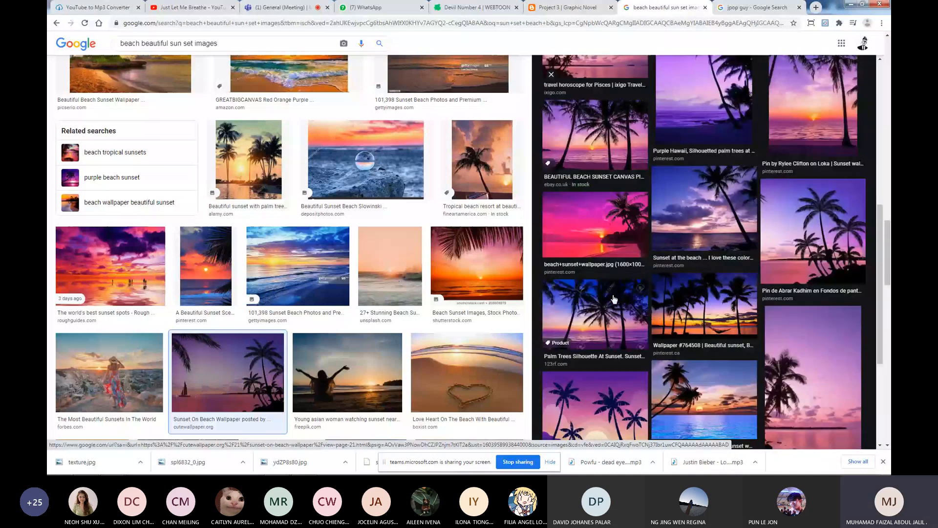
click(624, 251)
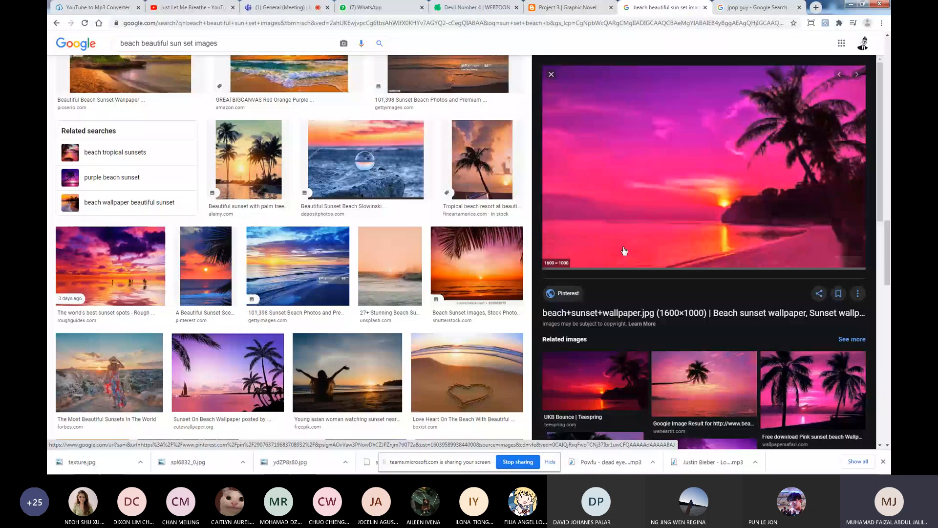
Save the pink beach sunset image as a JPEG named "bg_sunset beach" in the Project 3 folder.
right_click(697, 167)
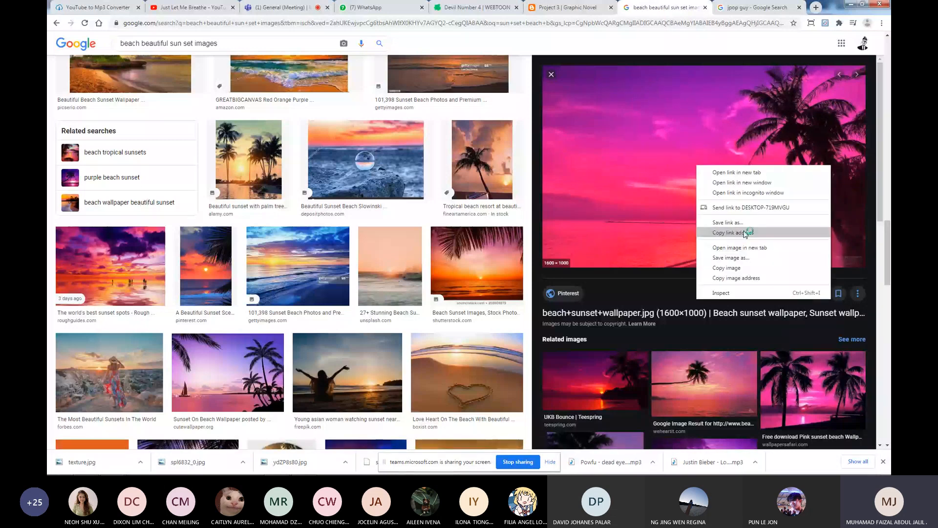
click(744, 259)
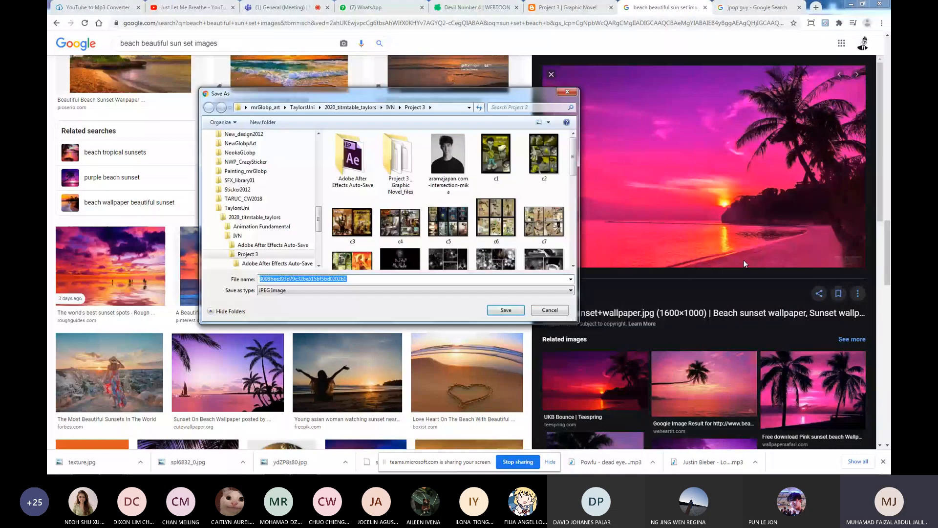
text(bg)
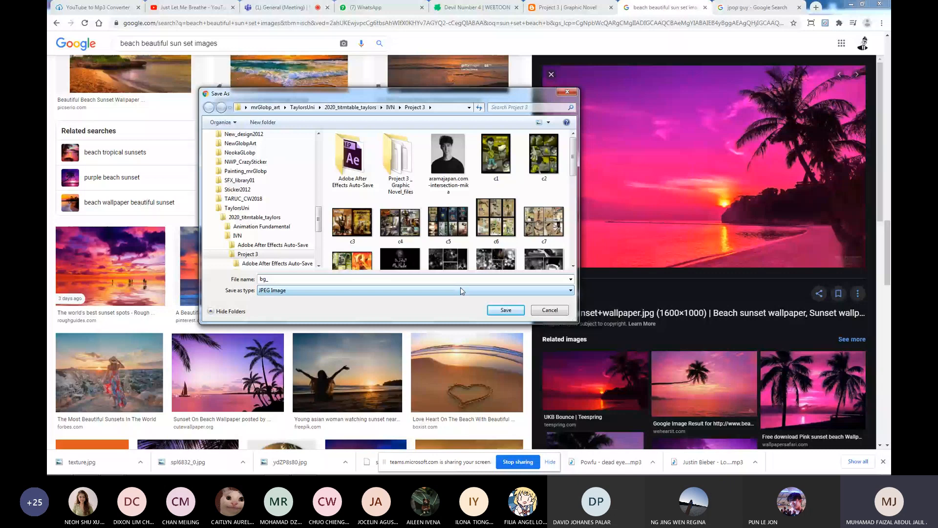
text(_s)
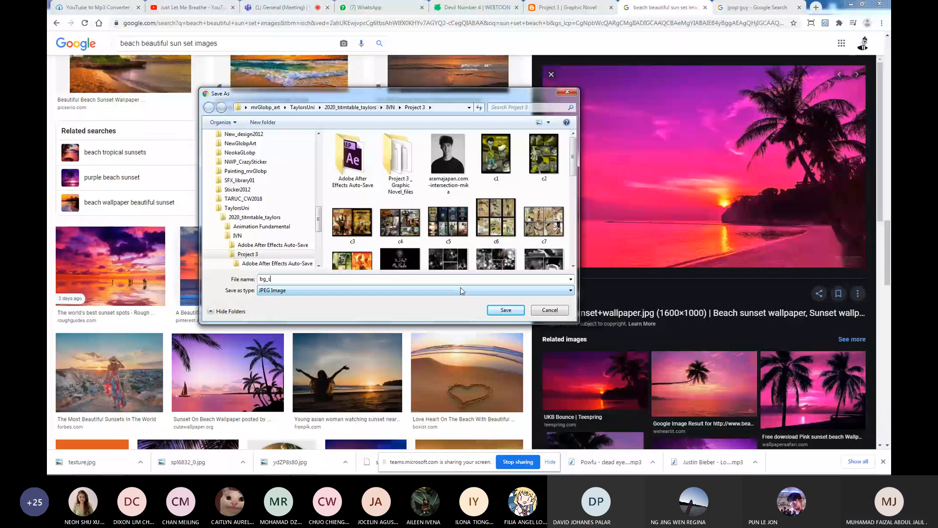
text(unset beach)
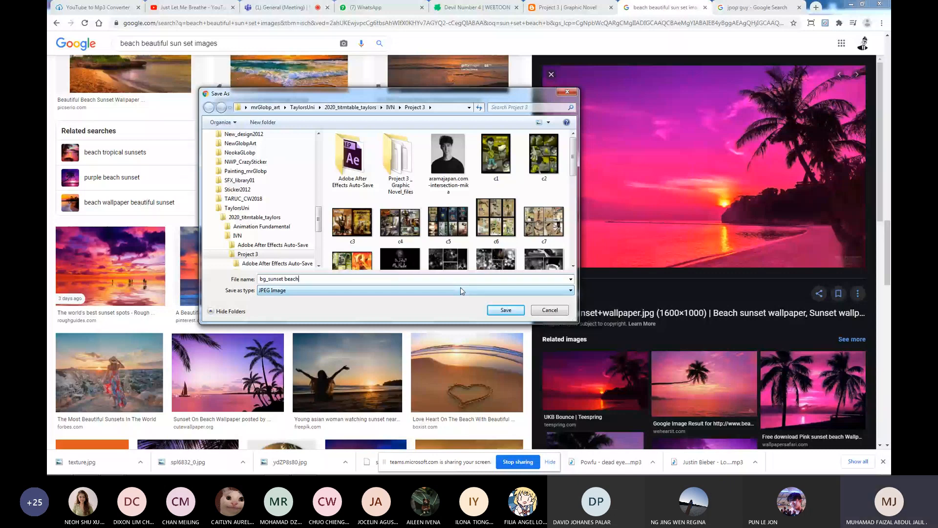
key(Return)
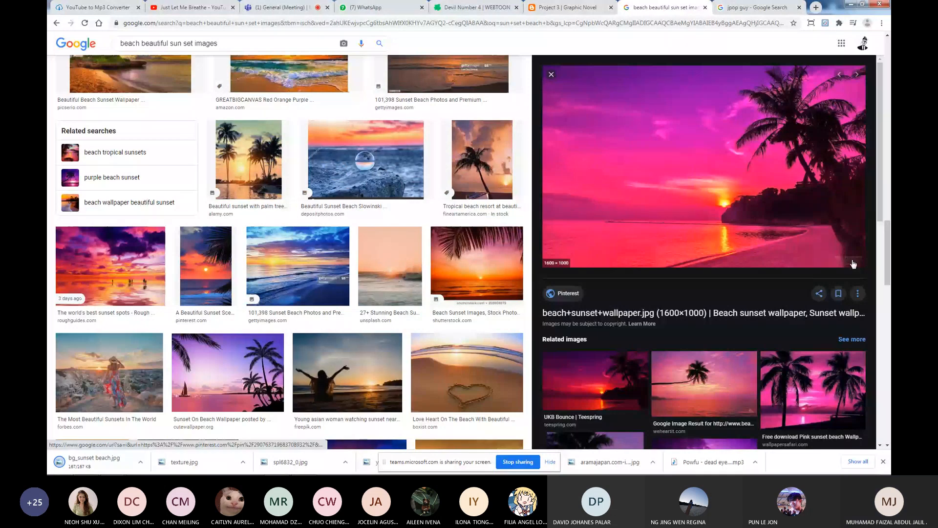
scroll(853, 264, down, 3)
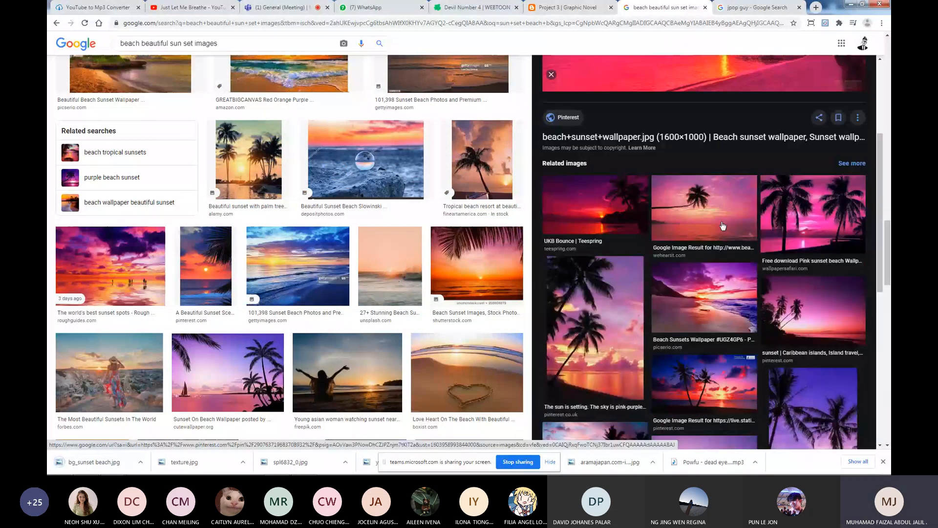
scroll(723, 226, up, 3)
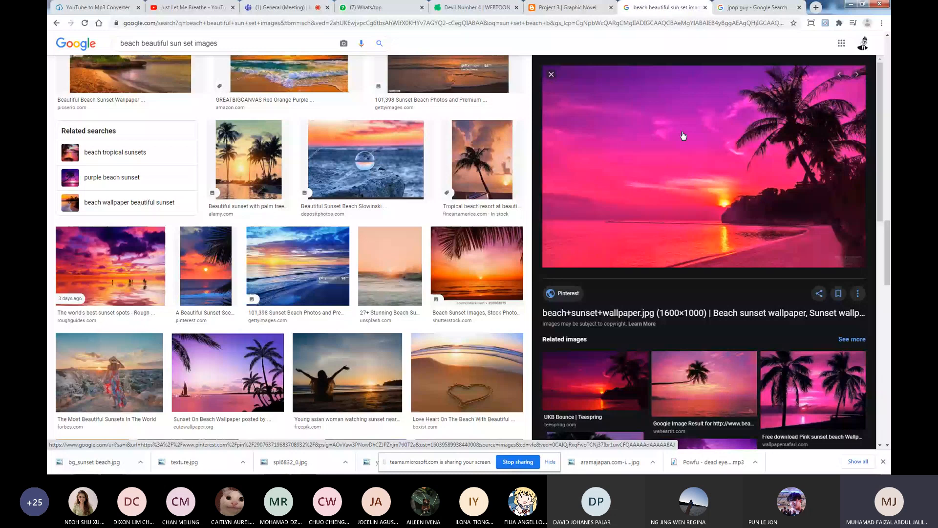
Close the enlarged pink beach sunset preview and skim through the remaining beach sunset results.
click(551, 75)
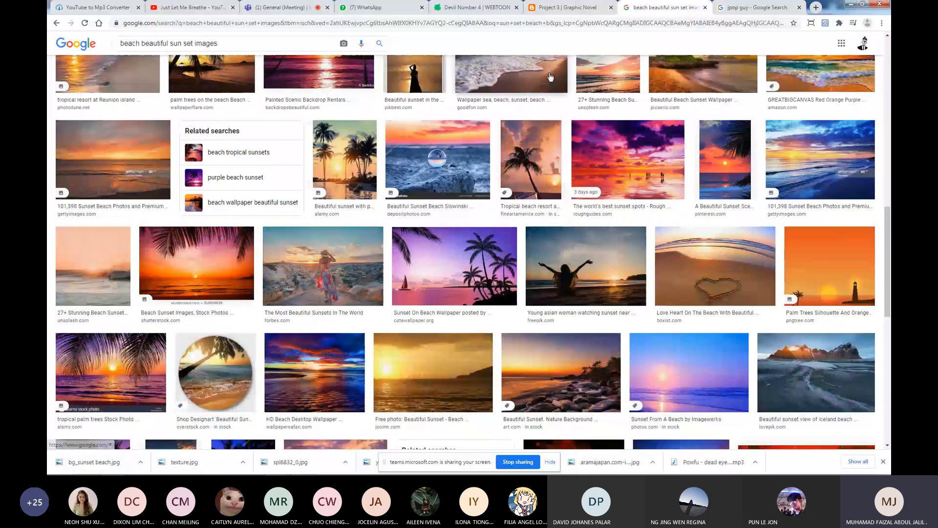
scroll(478, 180, down, 6)
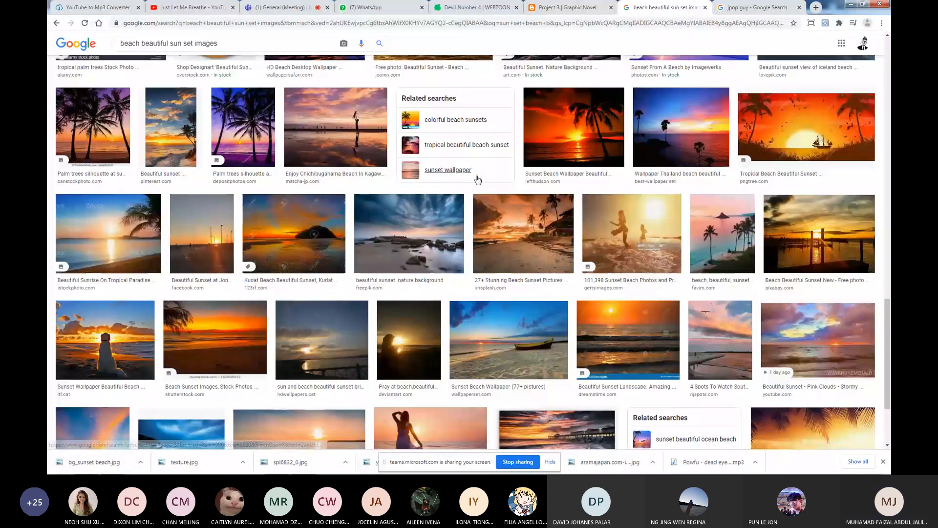
scroll(478, 180, down, 2)
drag(890, 239, 889, 90)
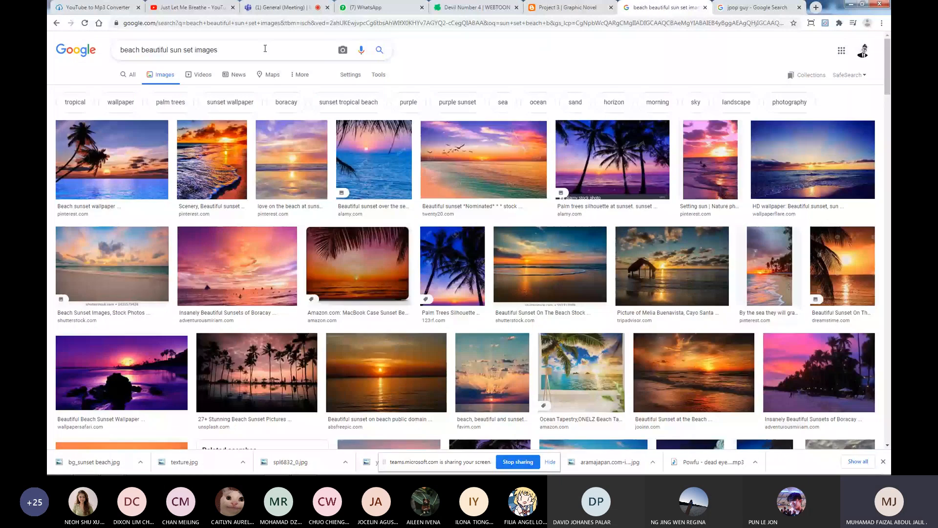
Replace the beach sunset query with an image search for "sun set boulavard".
drag(265, 49, 127, 48)
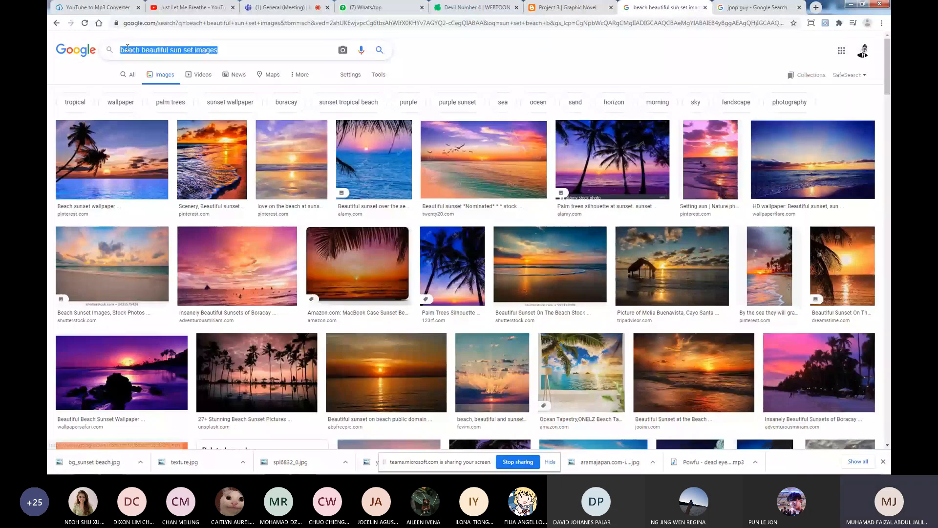
text(sun set)
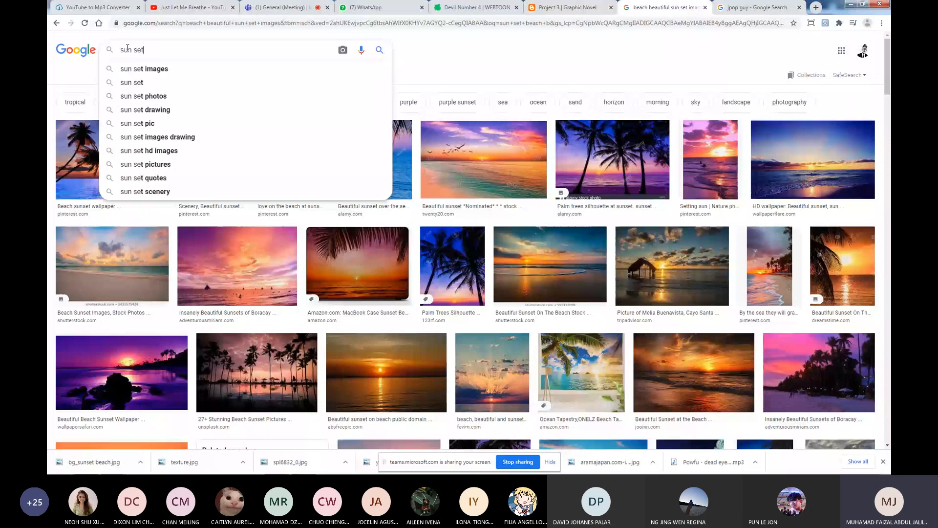
text( boula)
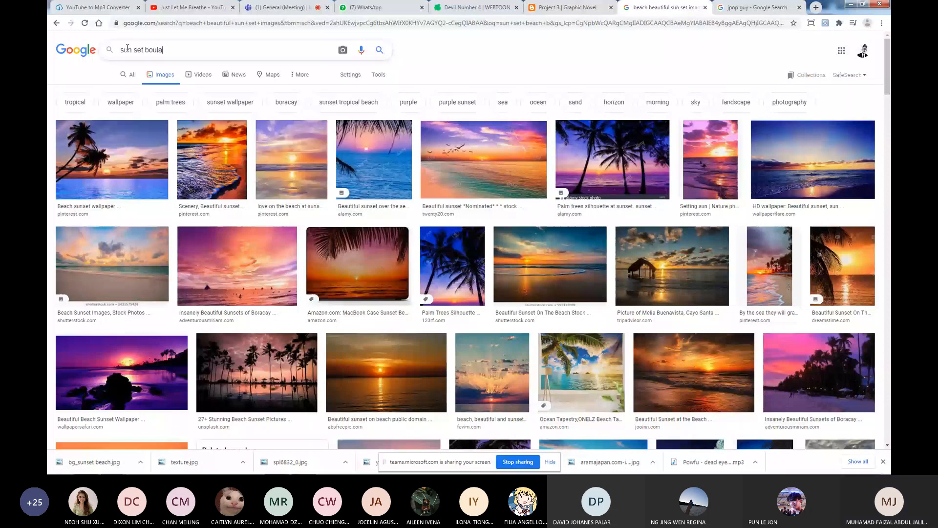
text(vard)
key(Return)
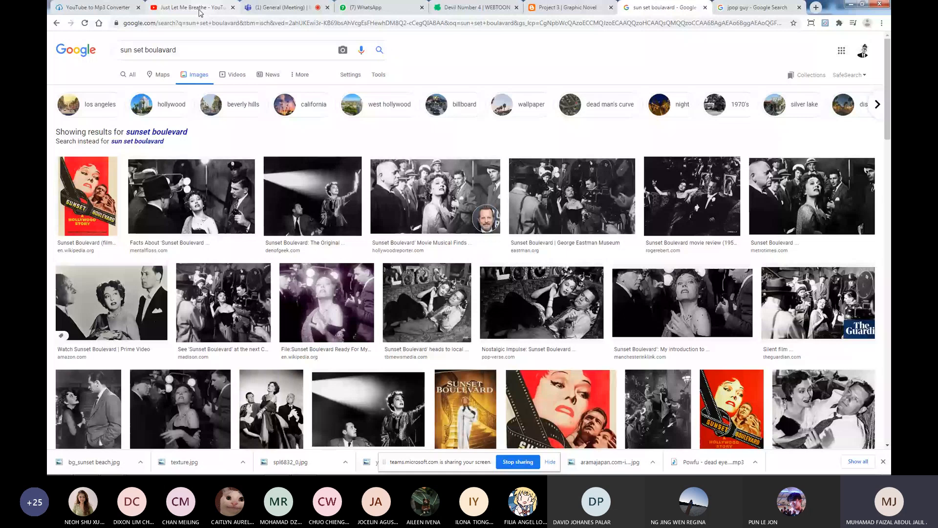
Change the image search query to "sun set street" and run it.
double_click(147, 50)
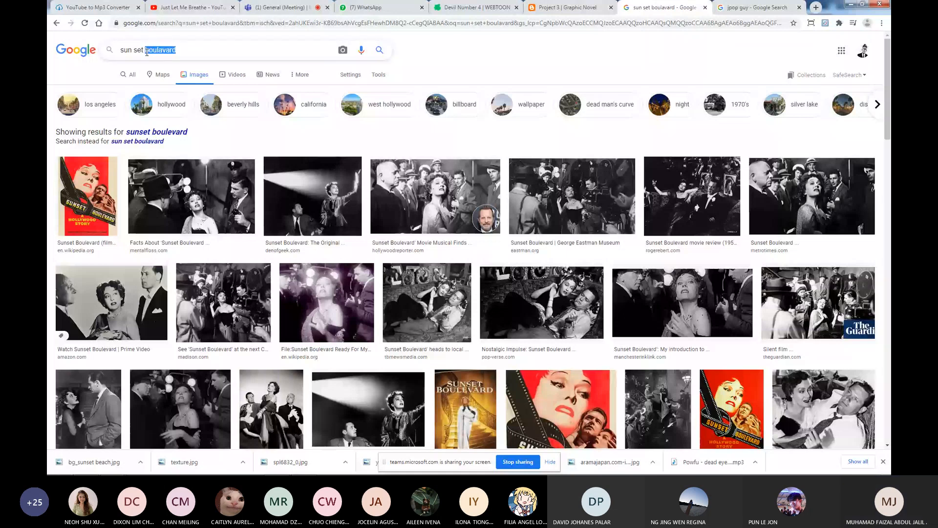
text(sun set s)
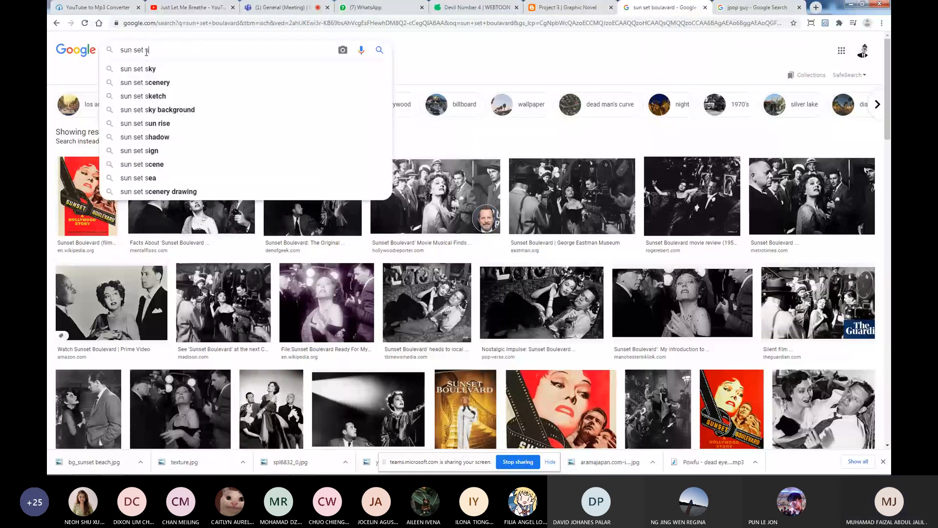
text(treet)
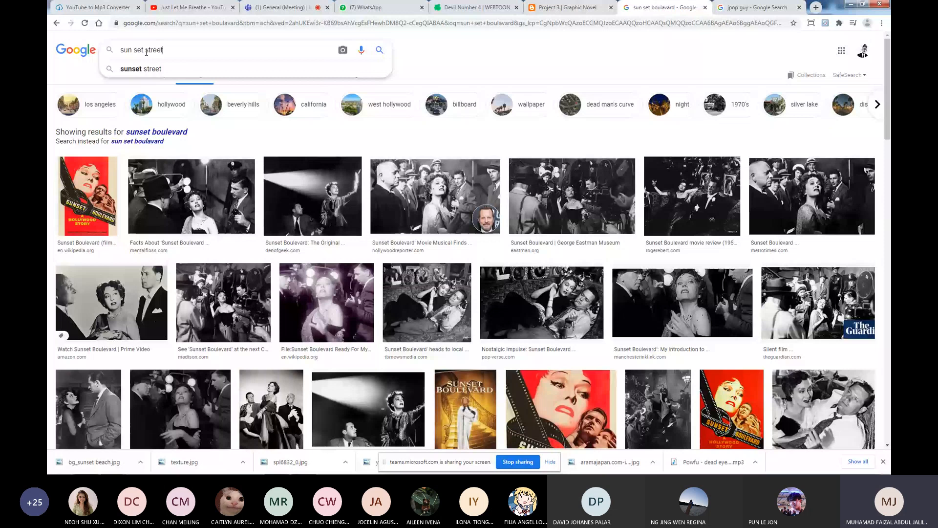
key(Return)
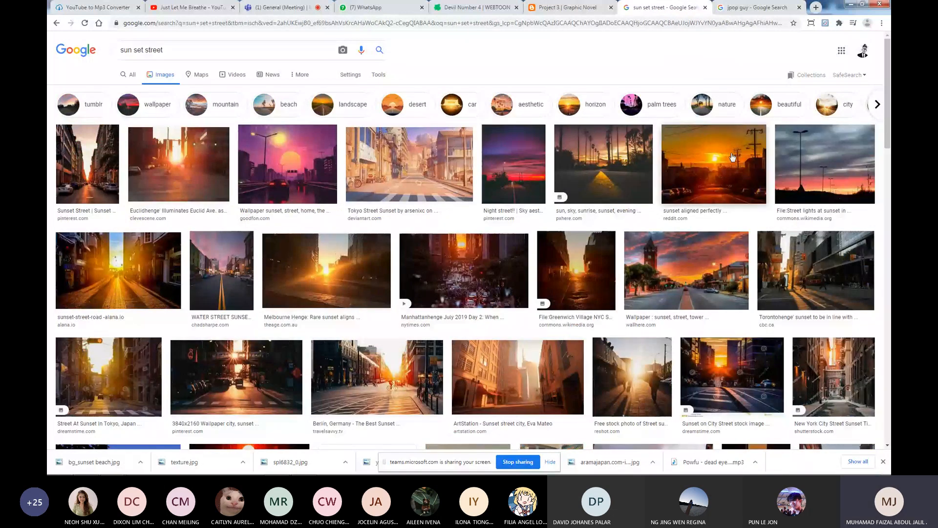
Look through the sunset street results for a street background and open the LoopNet photo of low storefronts with palm trees.
scroll(630, 224, down, 5)
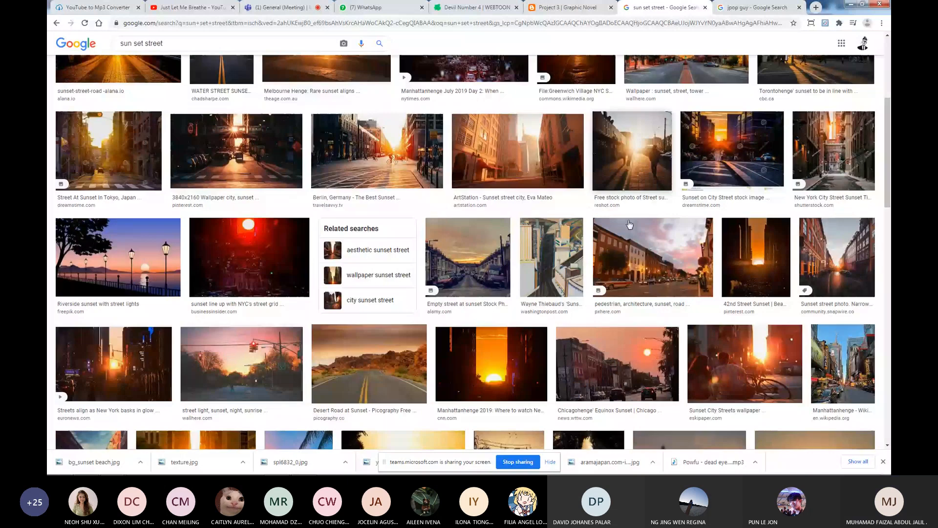
scroll(524, 225, down, 4)
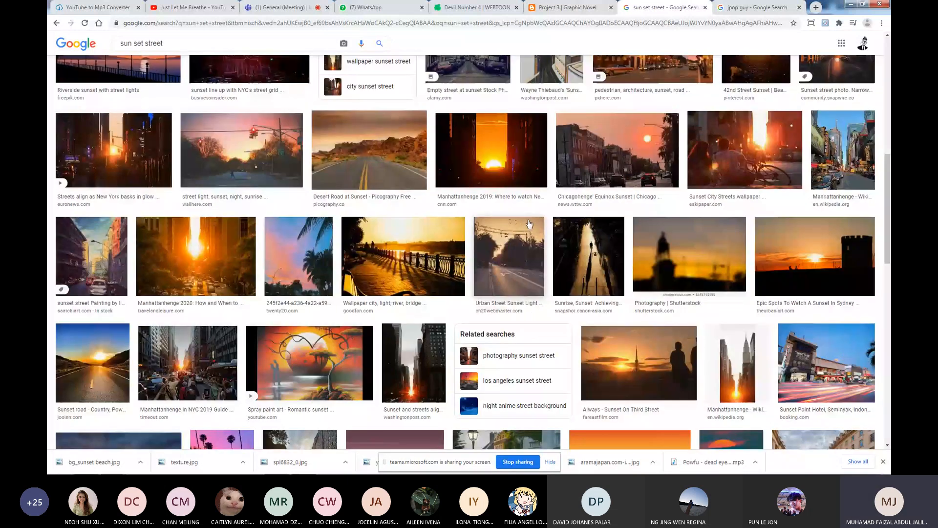
scroll(529, 223, down, 8)
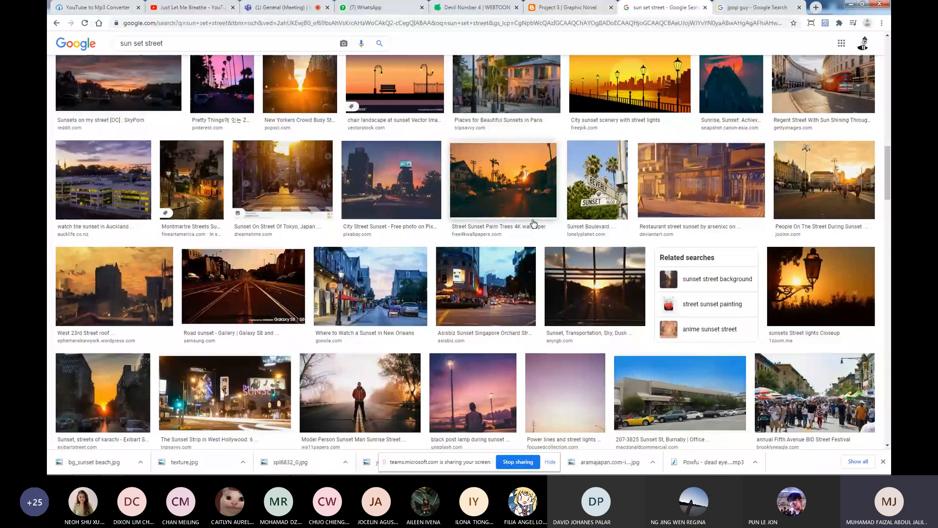
scroll(534, 224, down, 5)
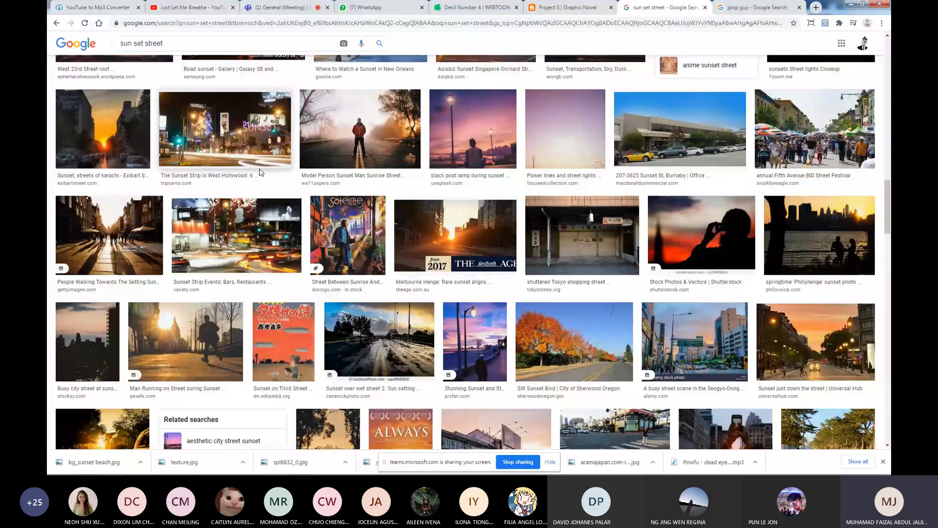
scroll(261, 172, down, 3)
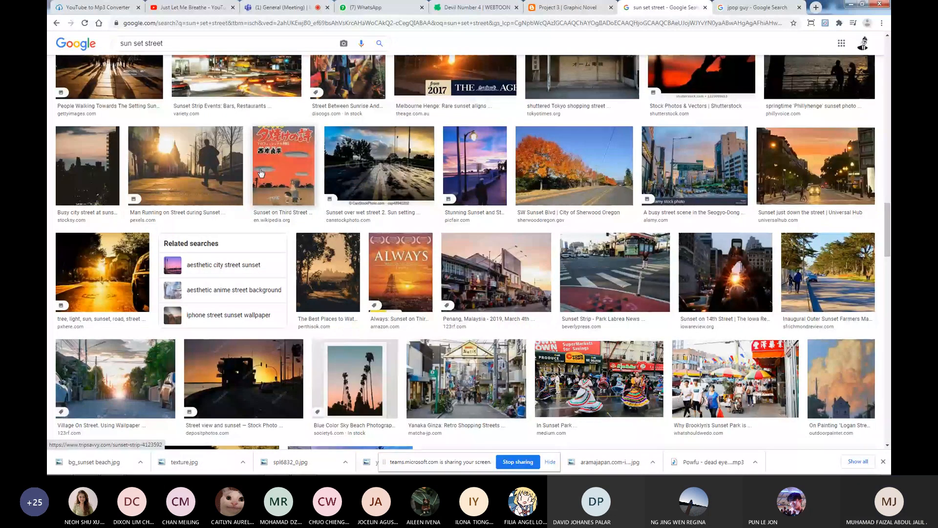
scroll(448, 200, down, 2)
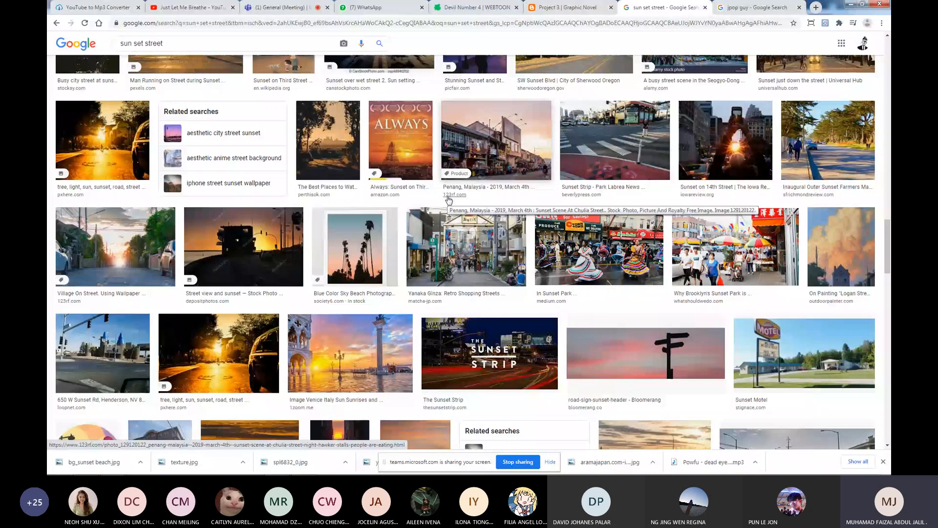
scroll(448, 200, down, 5)
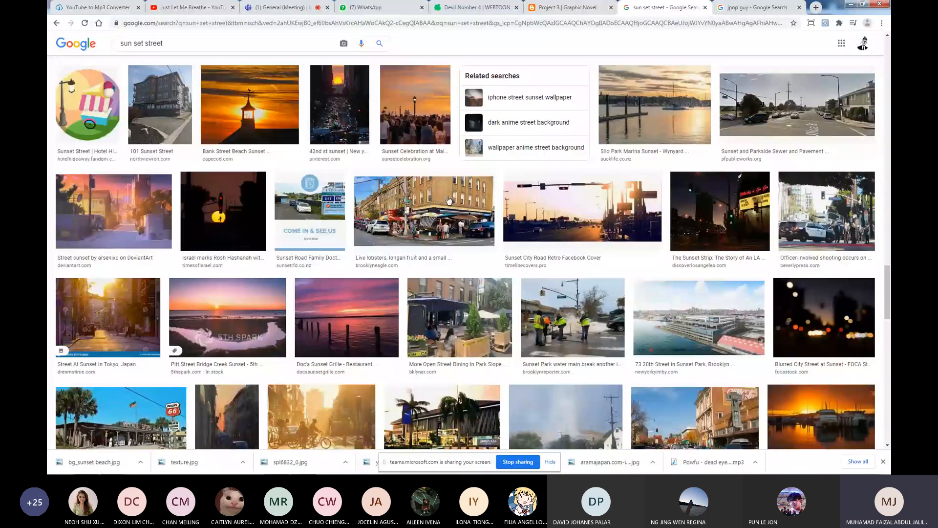
scroll(448, 200, down, 3)
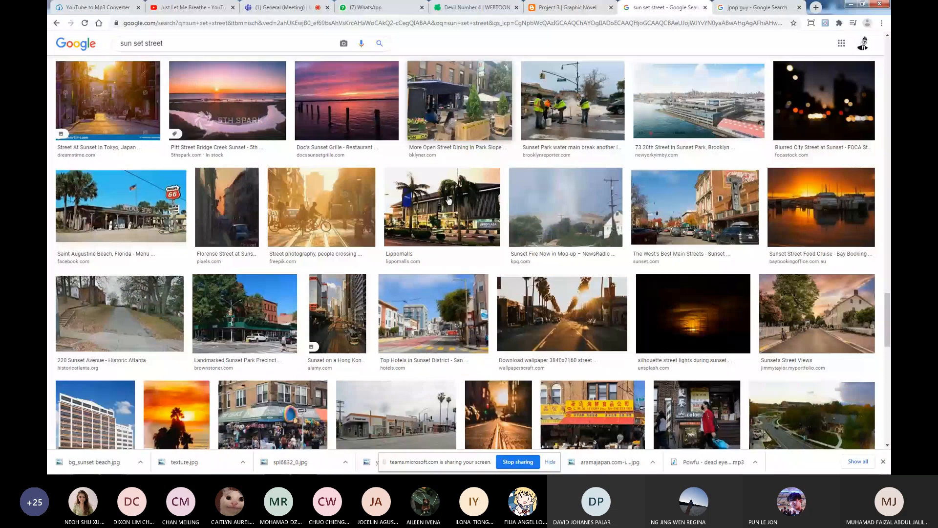
scroll(157, 254, up, 1)
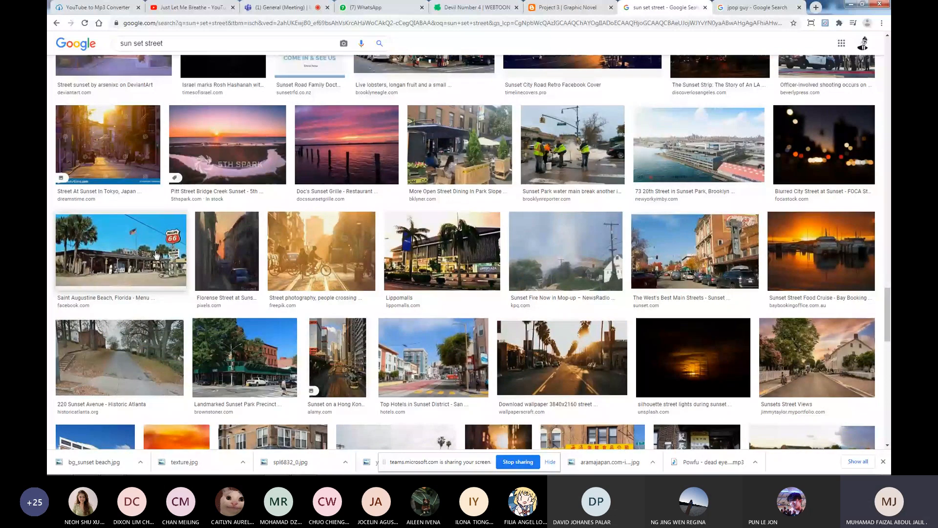
scroll(156, 254, down, 2)
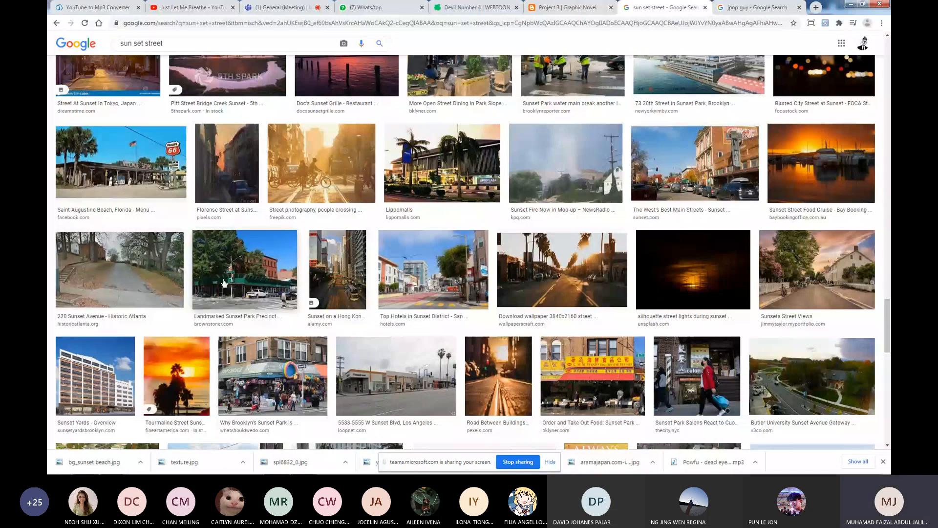
scroll(224, 282, down, 2)
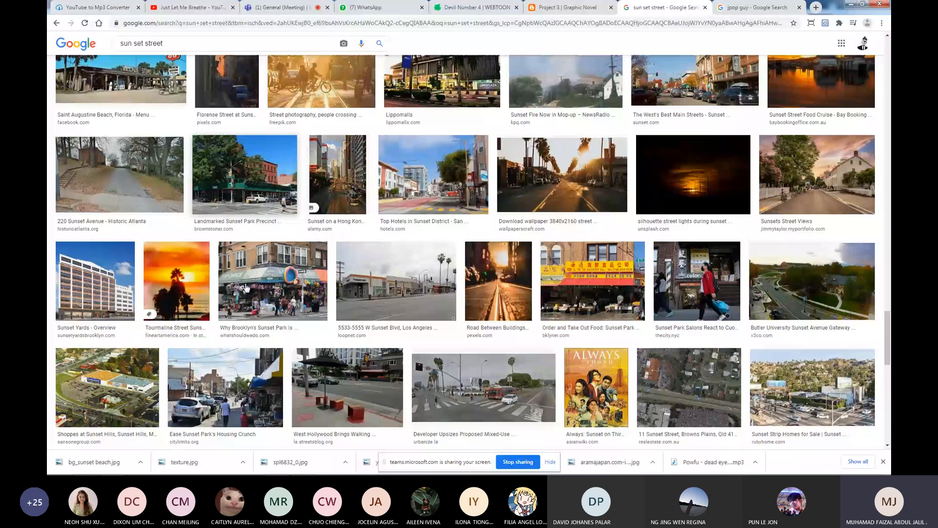
click(393, 281)
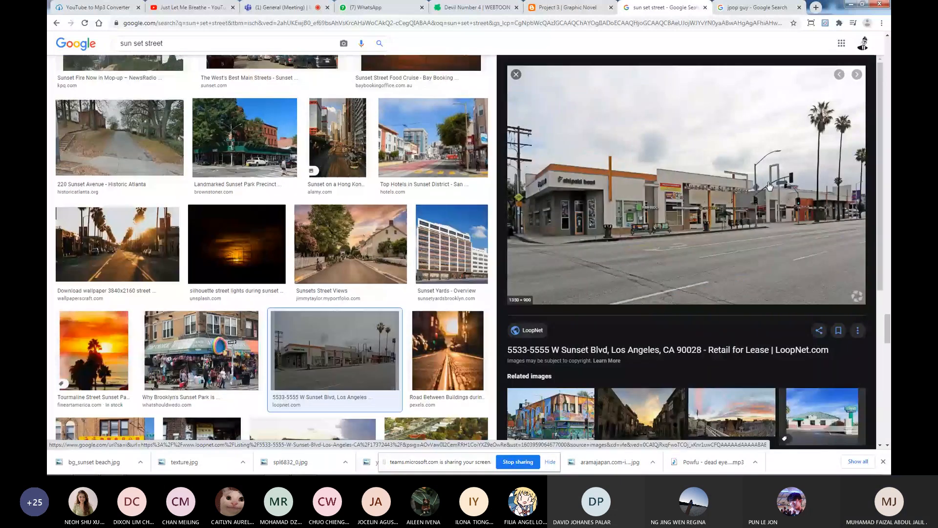
scroll(769, 187, down, 1)
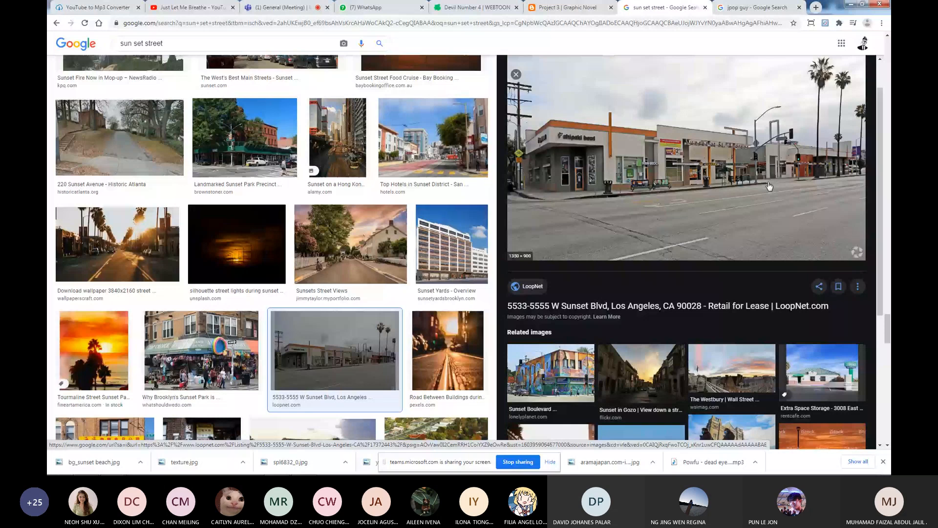
Save the enlarged storefront street photo as a JPEG named "street" in the Project 3 folder.
right_click(696, 167)
click(740, 256)
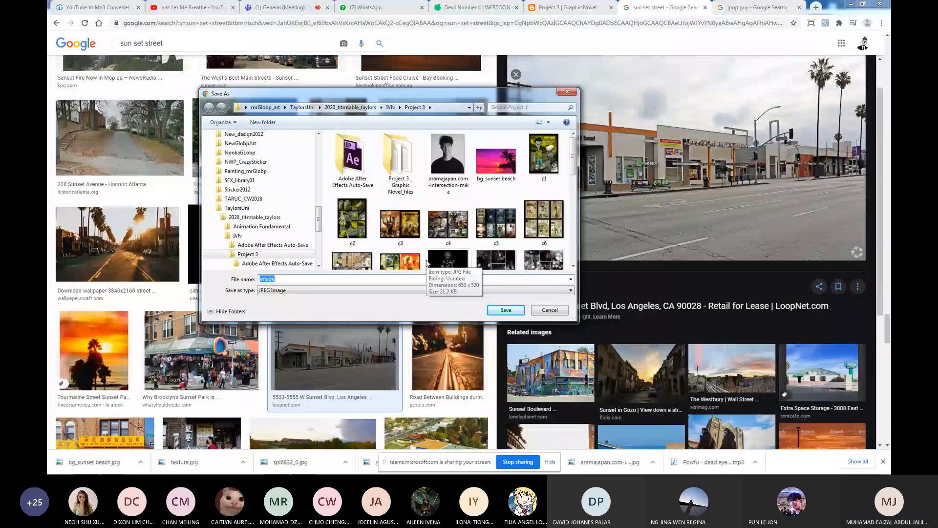
text(stree)
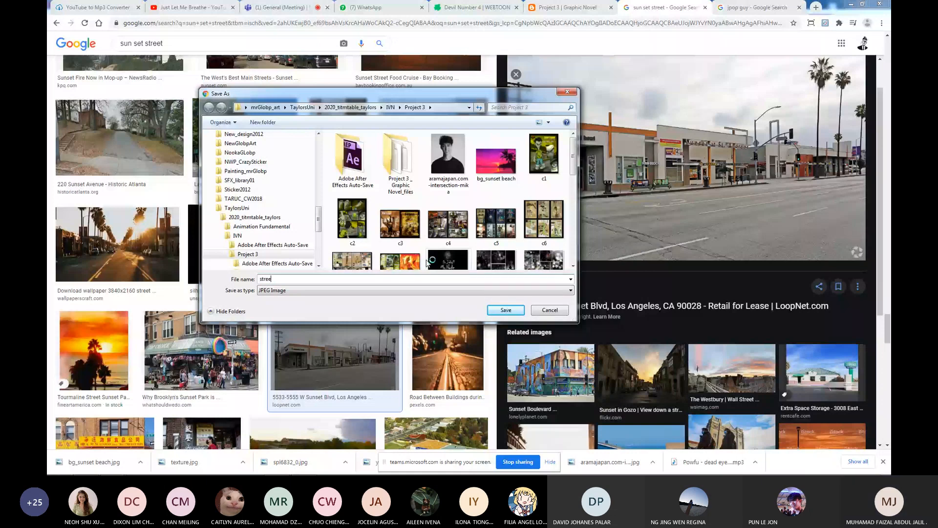
text(t)
key(Return)
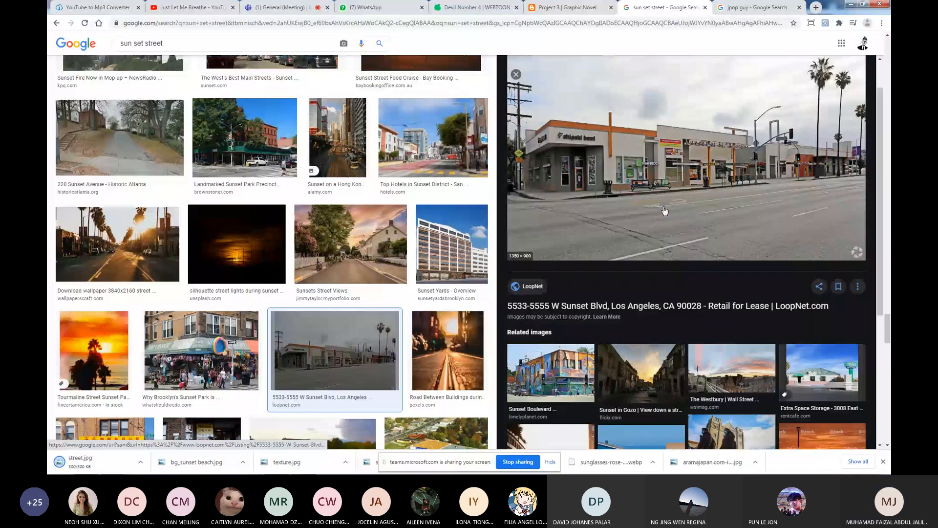
Switch to Photoshop, open street.jpg from the Project 3 folder and select the entire image.
click(277, 466)
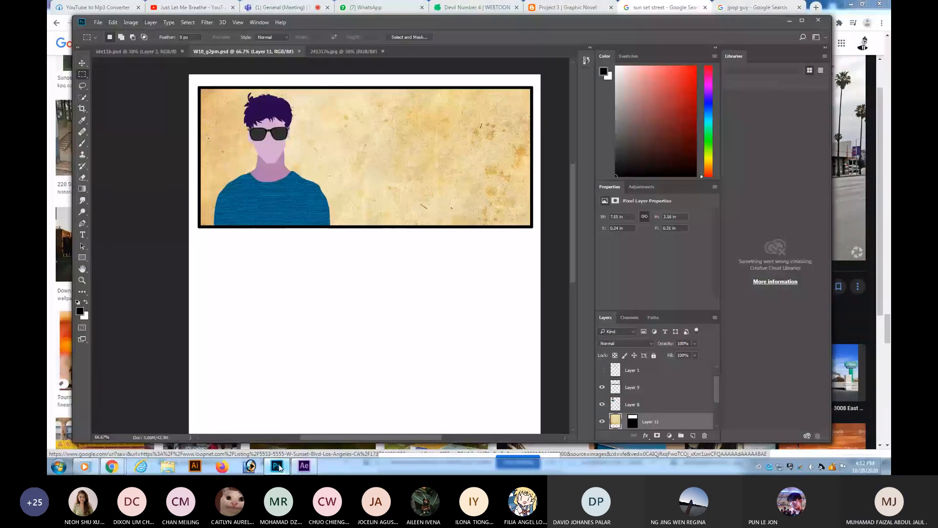
key(ctrl+o)
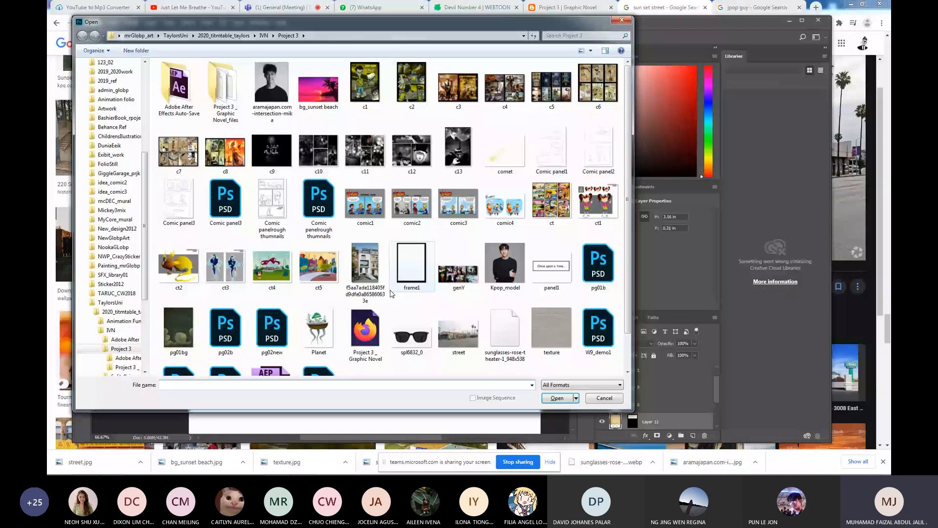
double_click(459, 331)
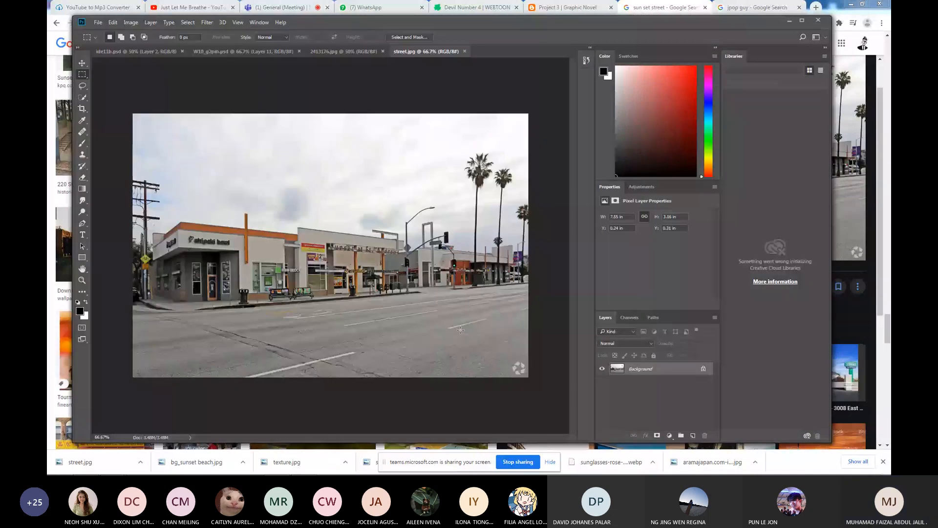
key(ctrl+a)
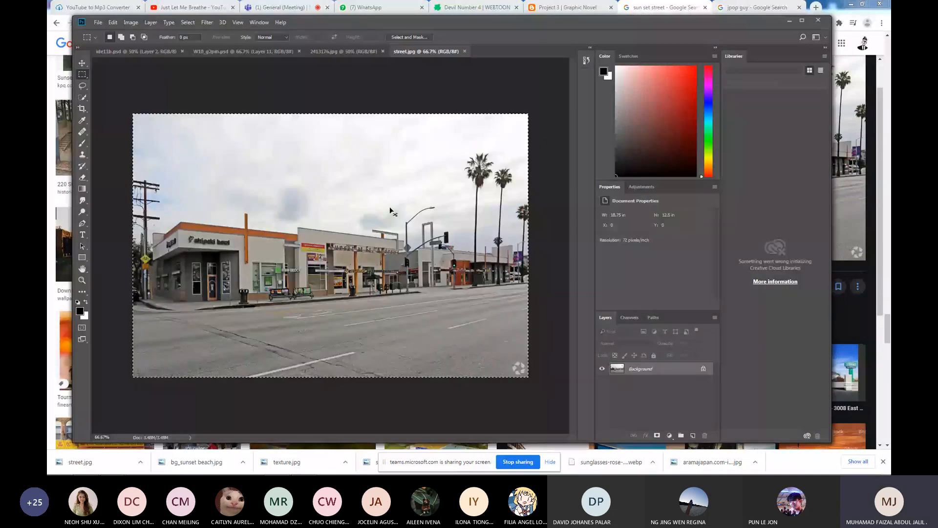
Return to the W10_g2pm.psd comic page and add a new empty layer directly above the paper texture layer.
click(243, 51)
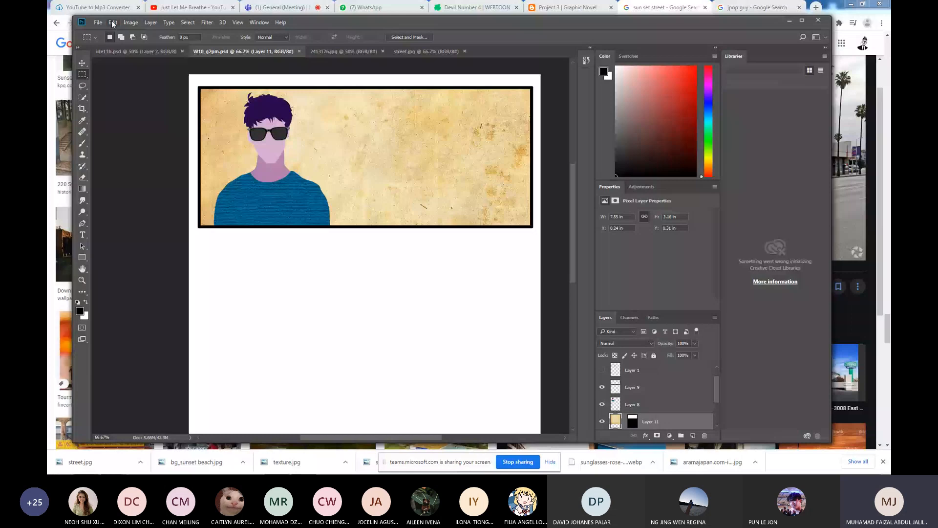
click(112, 23)
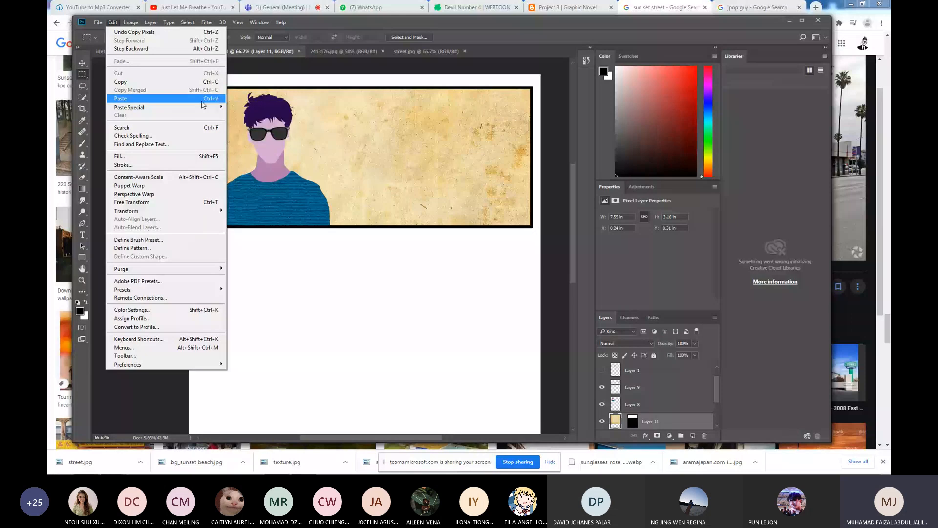
click(692, 434)
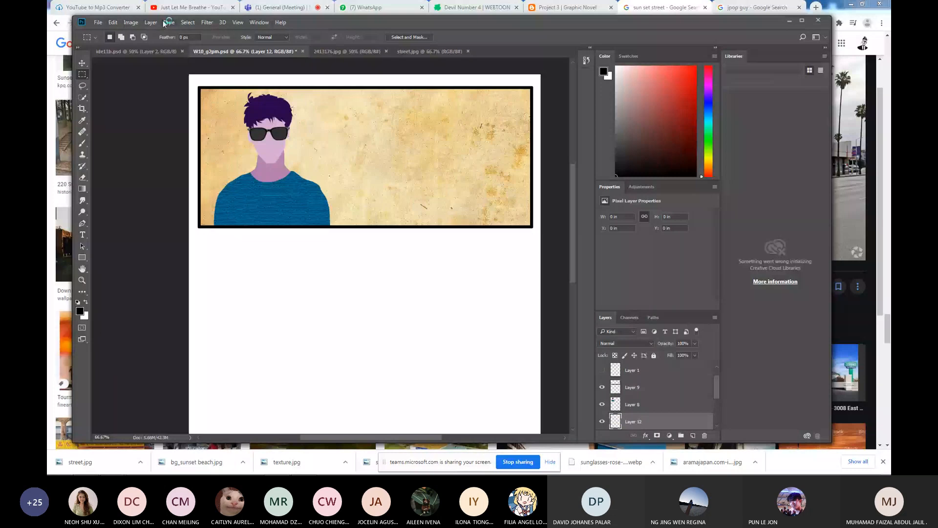
Load the paper texture layer's mask as a selection, paste the street photo into it, and shift the photo upward within the panel.
click(98, 22)
mouse_move(125, 75)
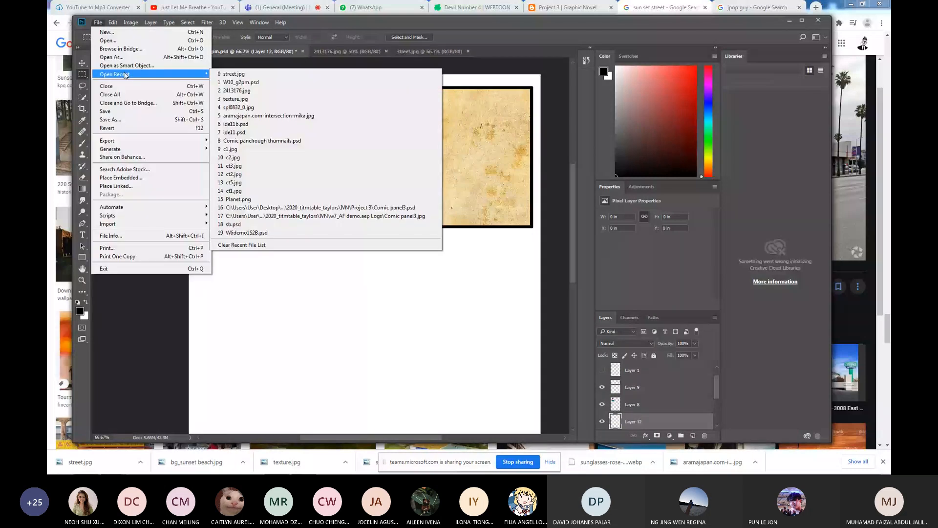
mouse_move(113, 22)
mouse_move(160, 107)
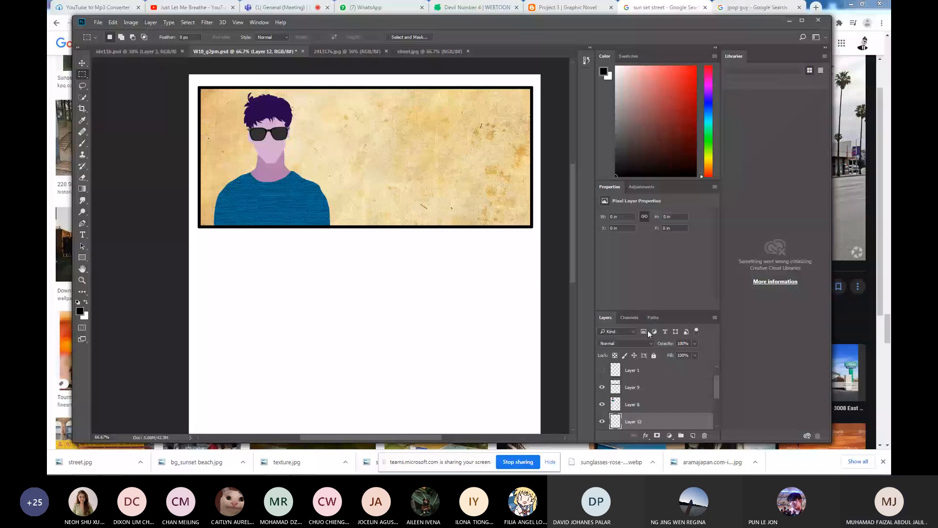
scroll(707, 402, down, 1)
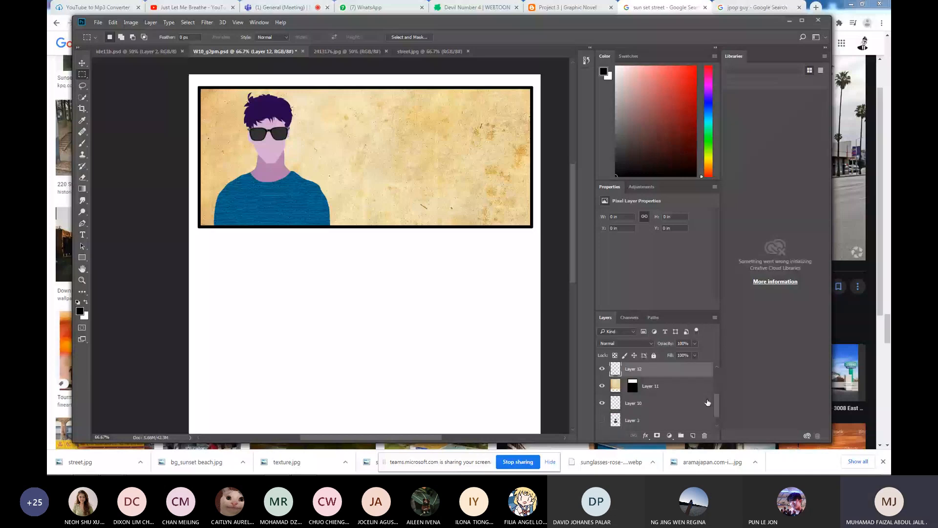
ctrl+click(632, 385)
click(112, 23)
mouse_move(195, 107)
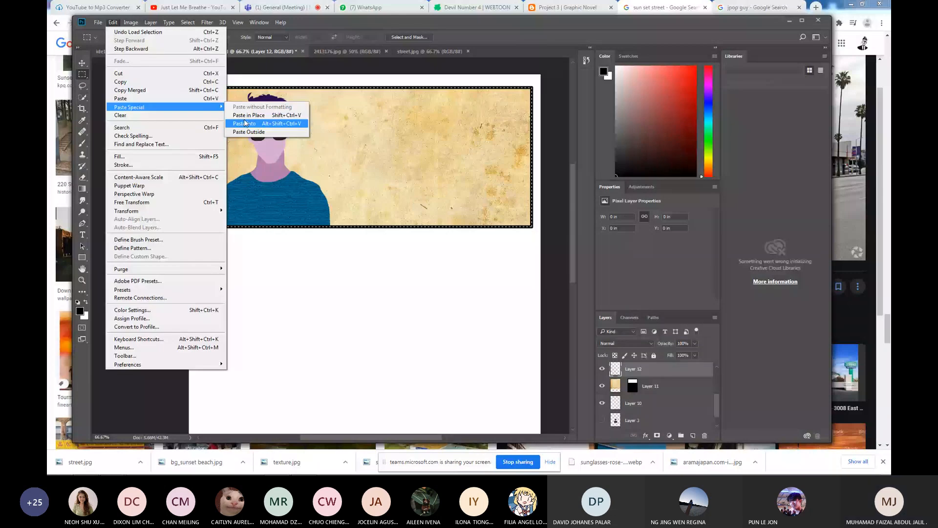
click(245, 123)
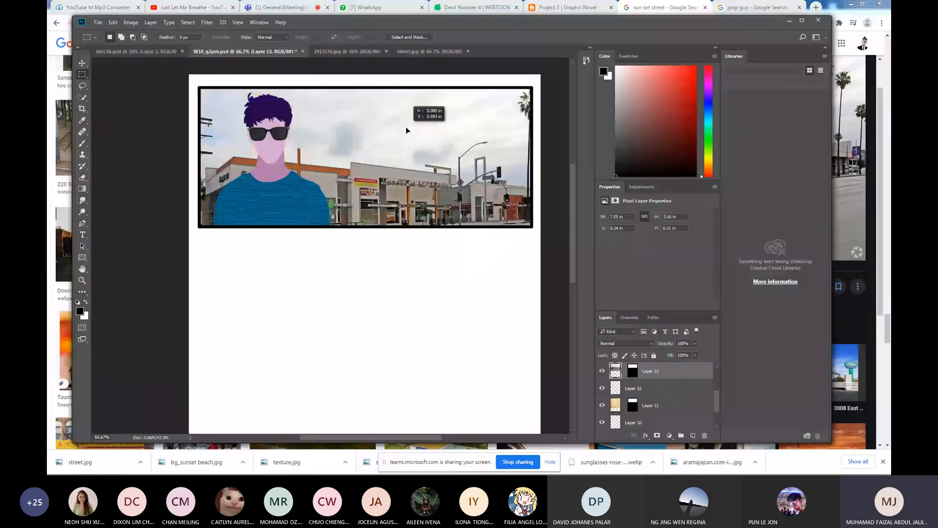
drag(406, 127, 443, 125)
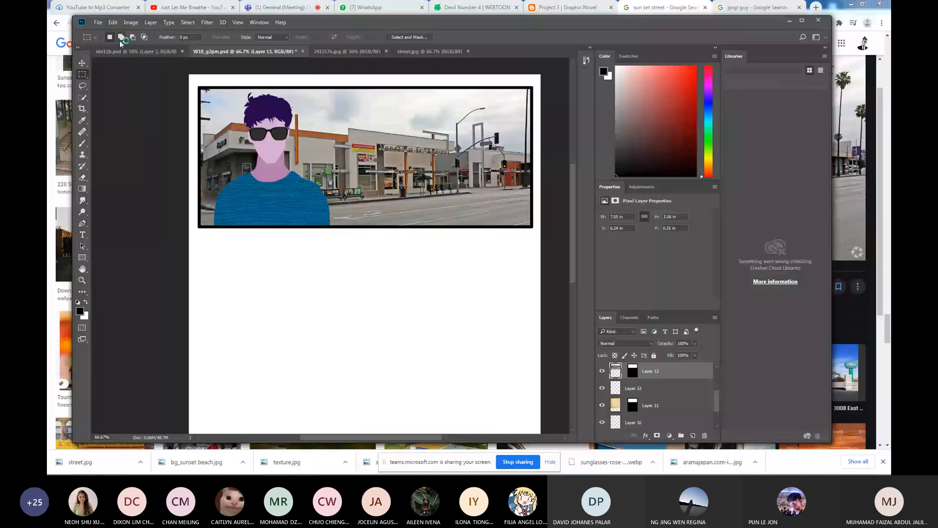
Convert the pasted street photo to greyscale with the Black & White adjustment, using the Default preset.
click(131, 25)
mouse_move(139, 46)
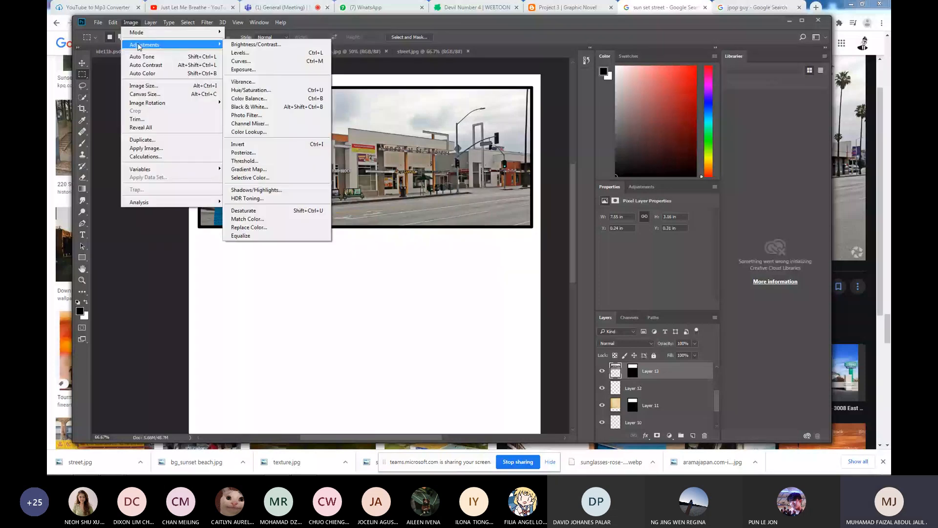
click(276, 111)
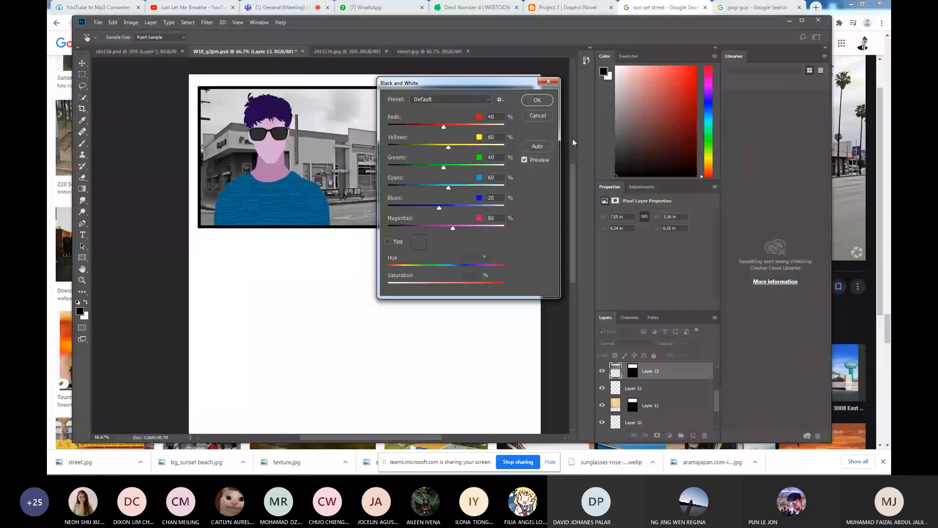
click(537, 100)
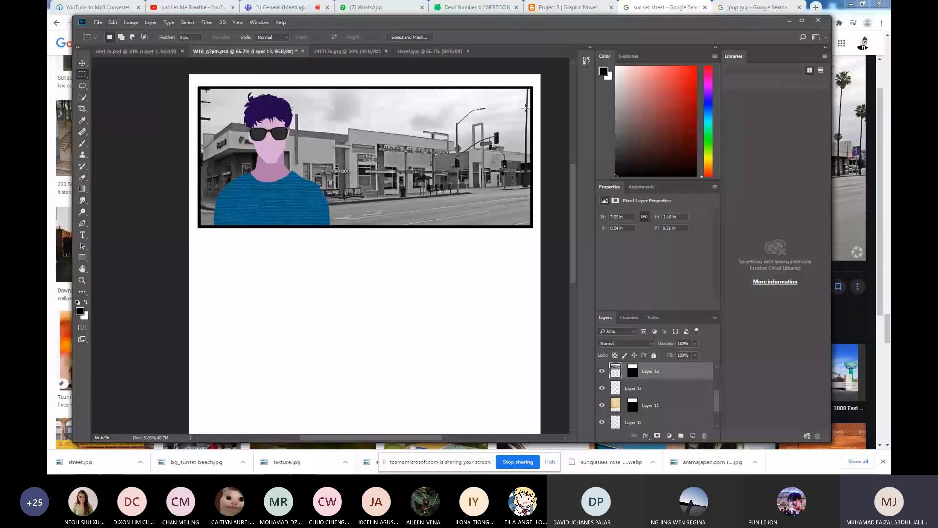
Duplicate the greyscale street layer and apply a Threshold adjustment at level 113 to the copy.
drag(679, 371, 694, 434)
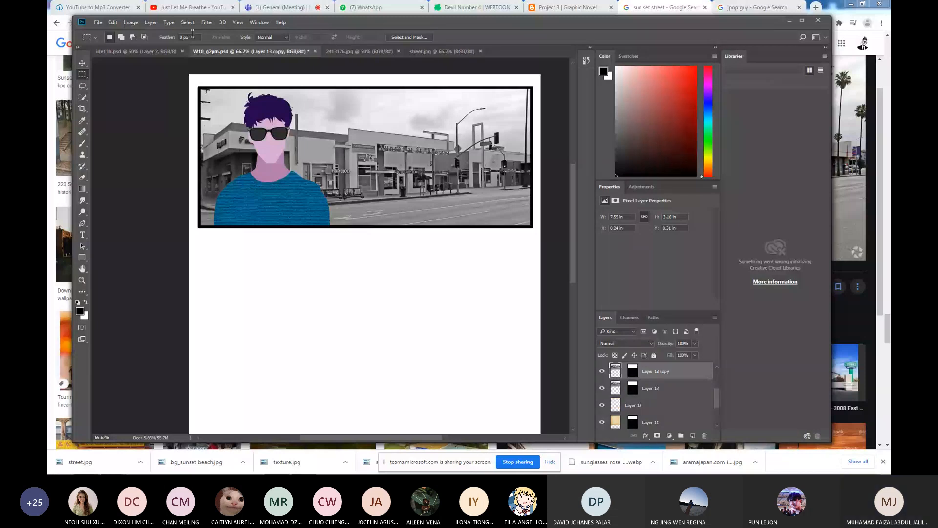
click(130, 22)
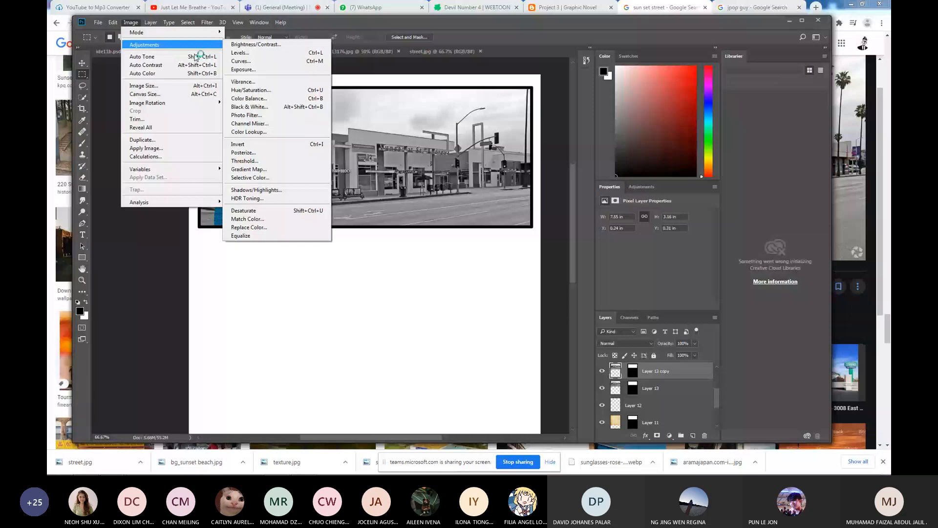
click(272, 161)
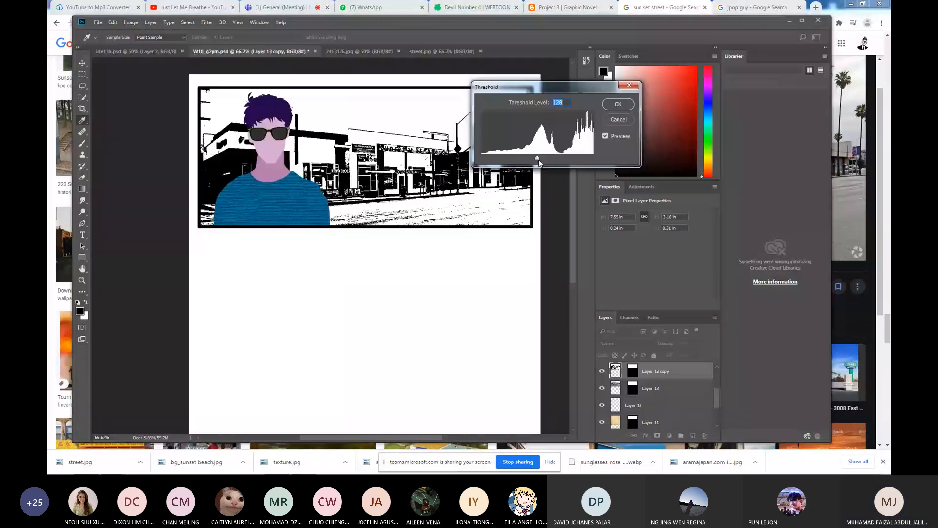
drag(539, 159, 530, 157)
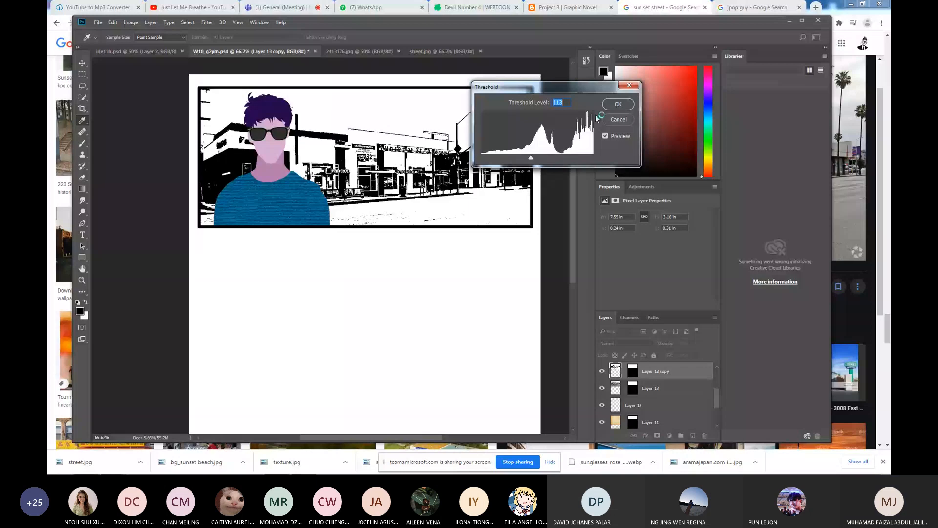
click(618, 104)
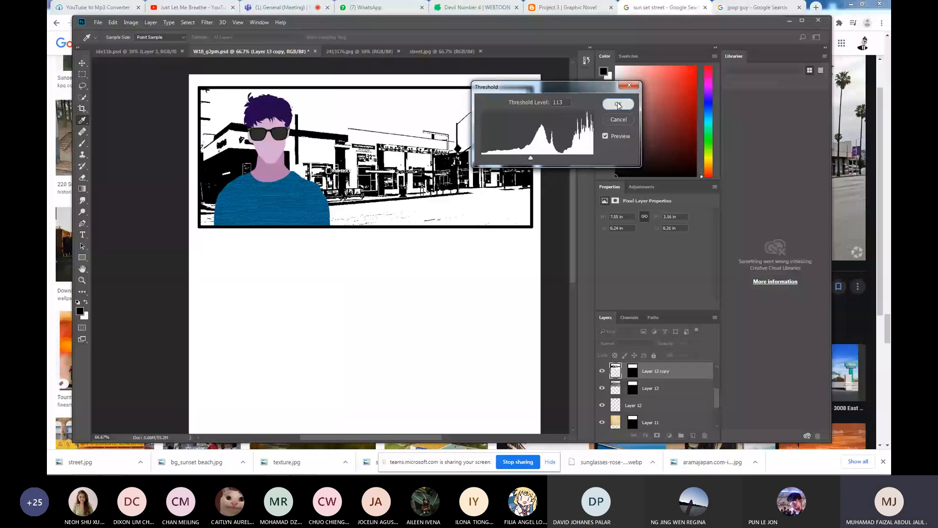
Set the thresholded copy's blend mode to Multiply after trying Overlay, and compare the panel with the copy hidden and shown.
click(625, 343)
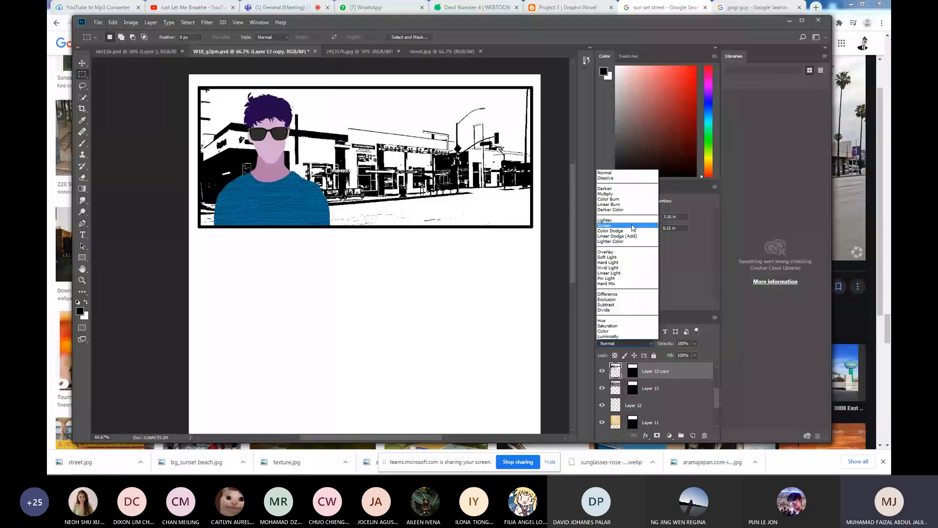
click(606, 252)
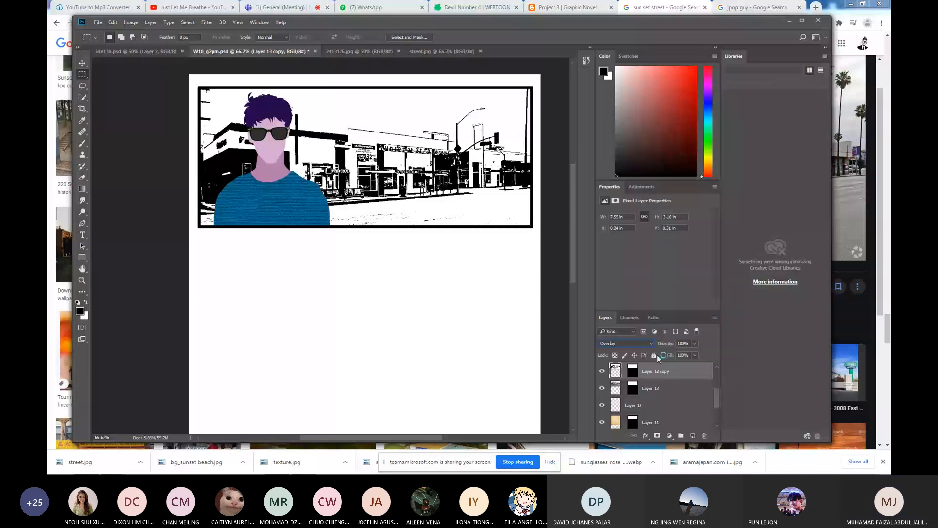
click(645, 345)
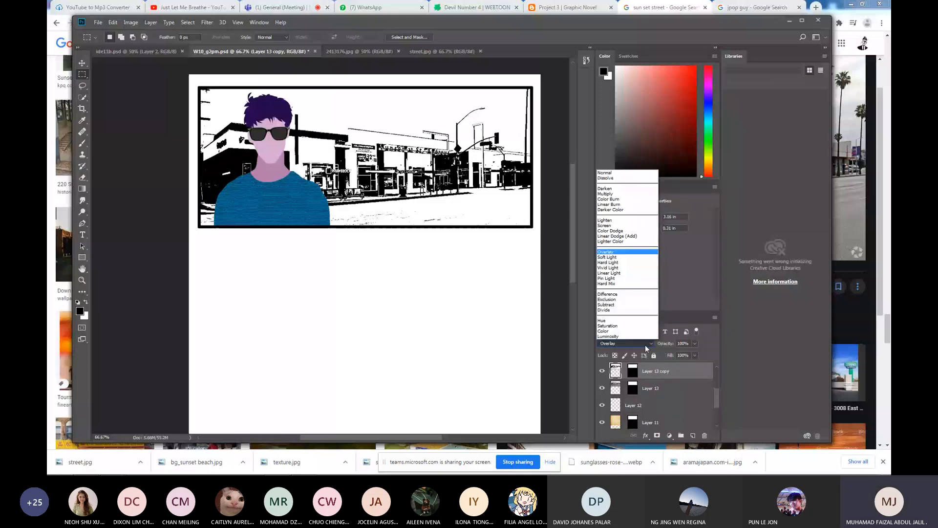
click(626, 194)
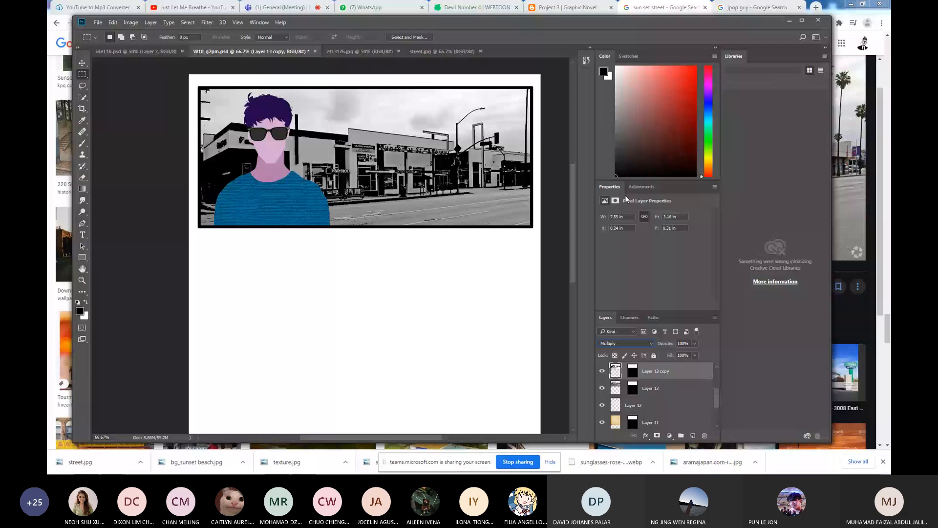
click(601, 371)
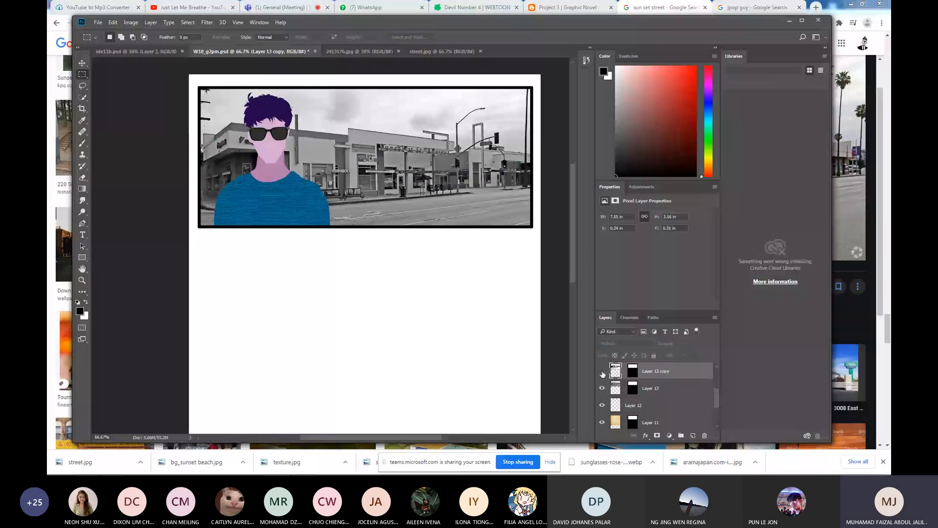
click(602, 373)
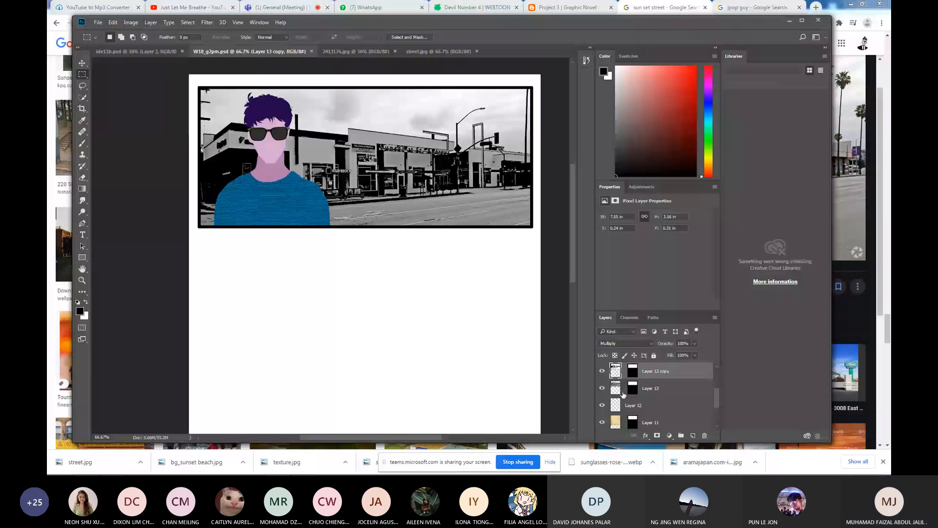
Merge the greyscale street layer and its thresholded copy into a single layer.
click(625, 387)
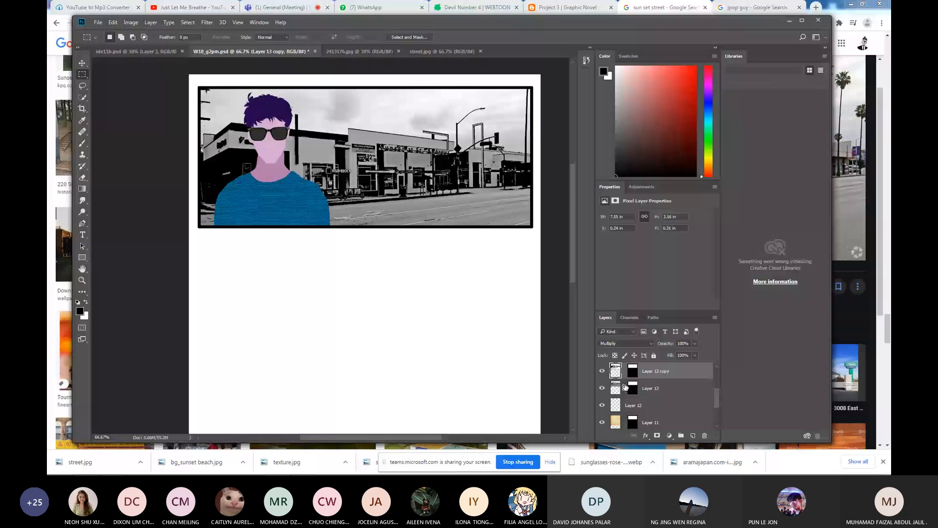
click(658, 384)
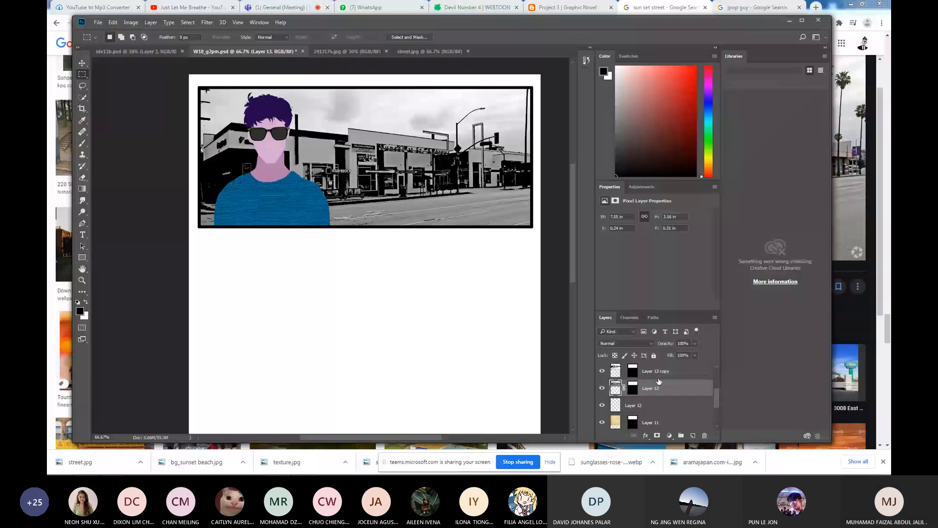
shift+click(657, 372)
click(715, 317)
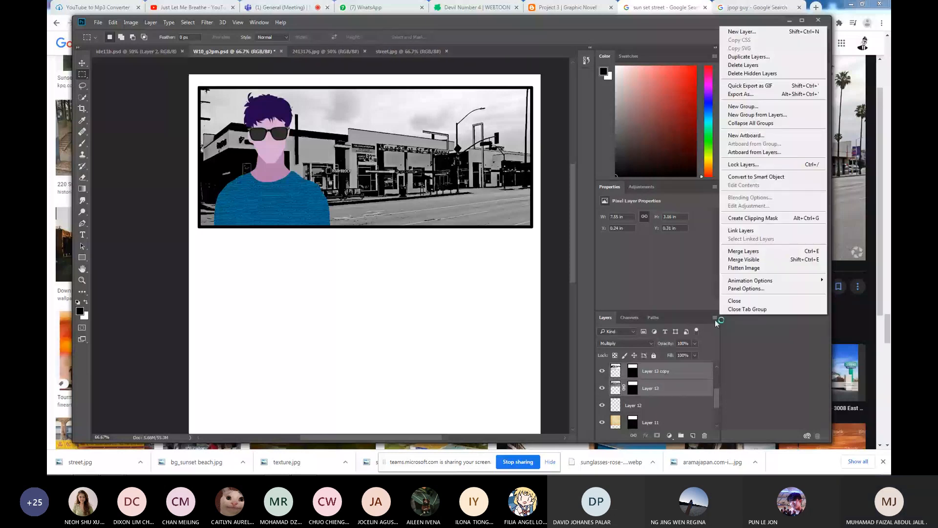
key(ctrl+e)
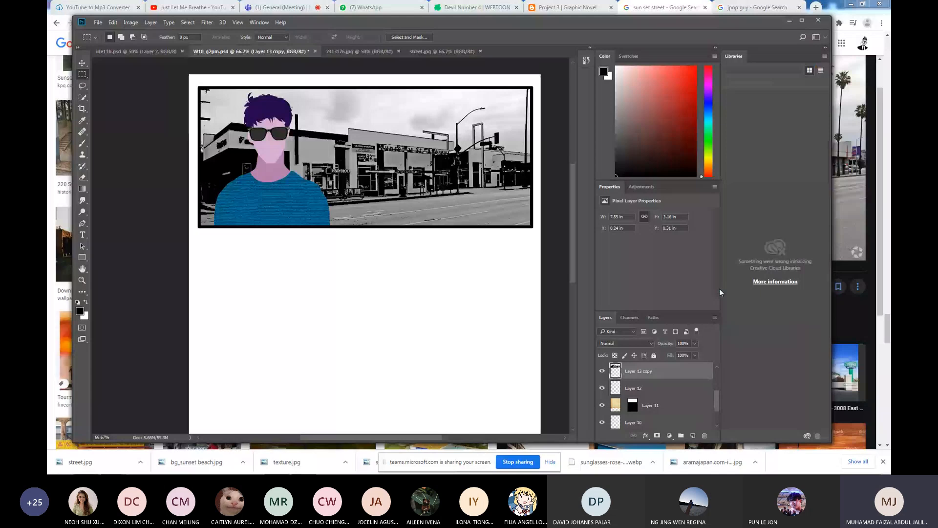
Try Overlay on the merged street layer, set its blend mode to Multiply over the paper texture, and save the document.
click(625, 343)
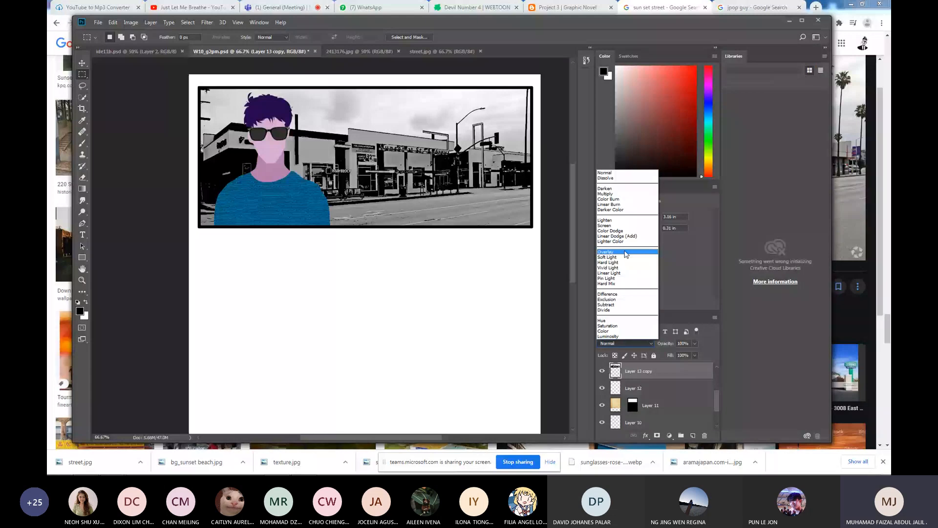
click(625, 253)
click(629, 344)
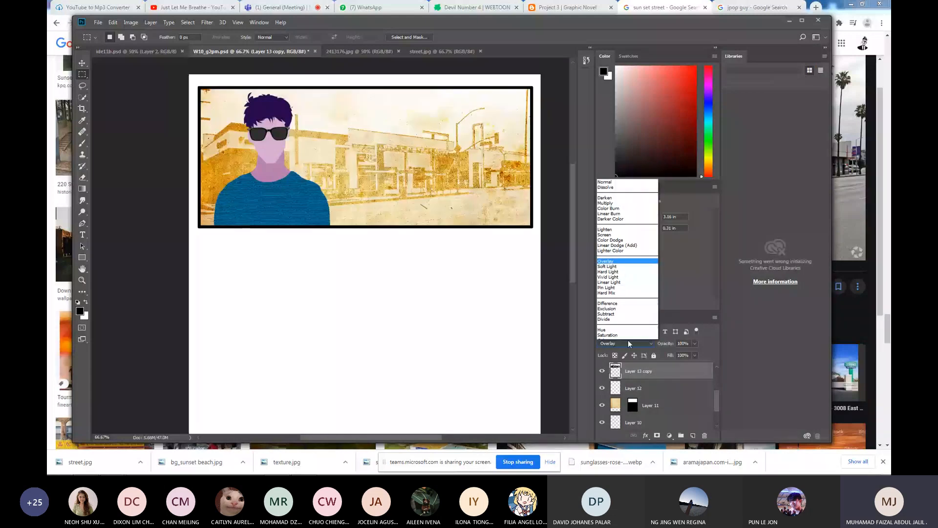
click(632, 203)
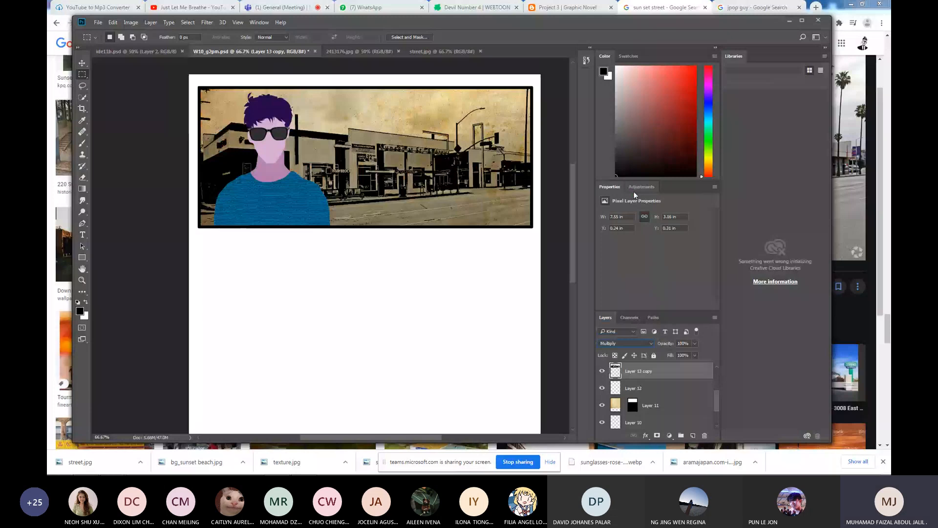
key(ctrl+s)
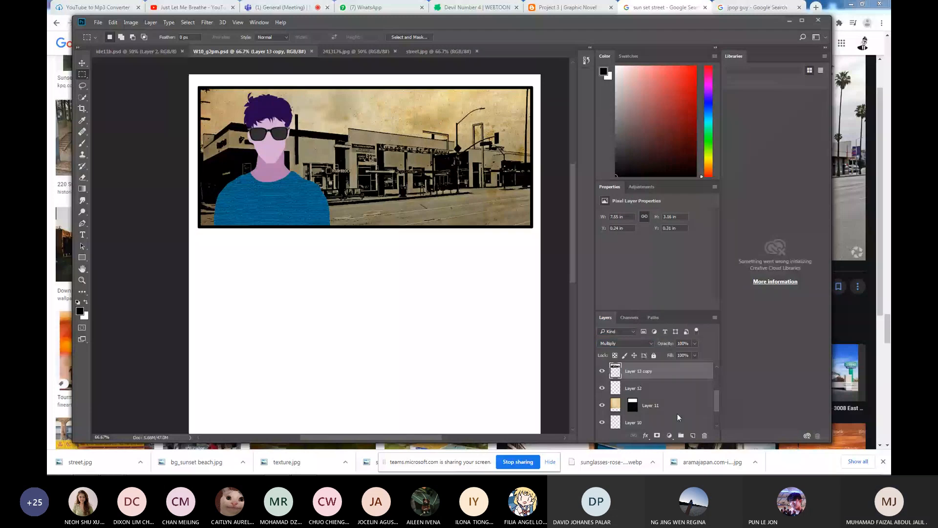
Lower the paper texture layer's saturation to -94 with Hue/Saturation and save the document.
click(678, 410)
click(112, 22)
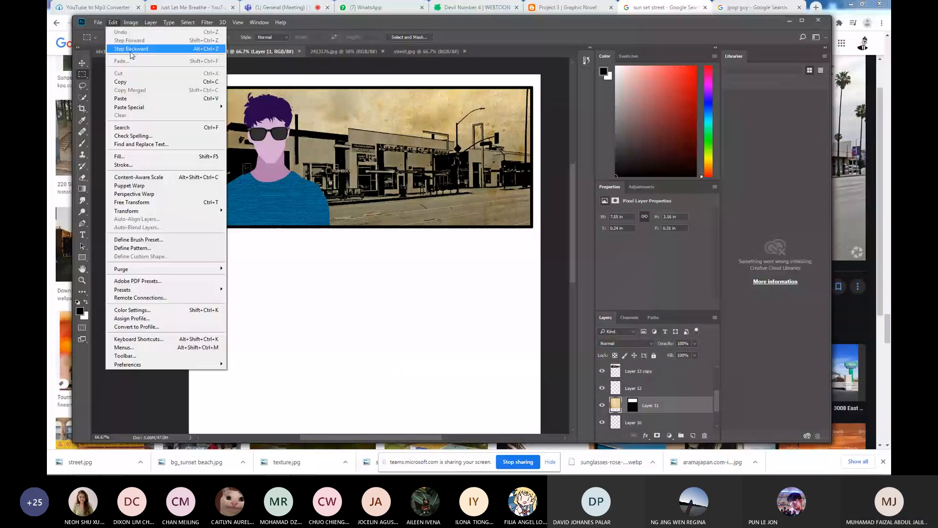
mouse_move(131, 22)
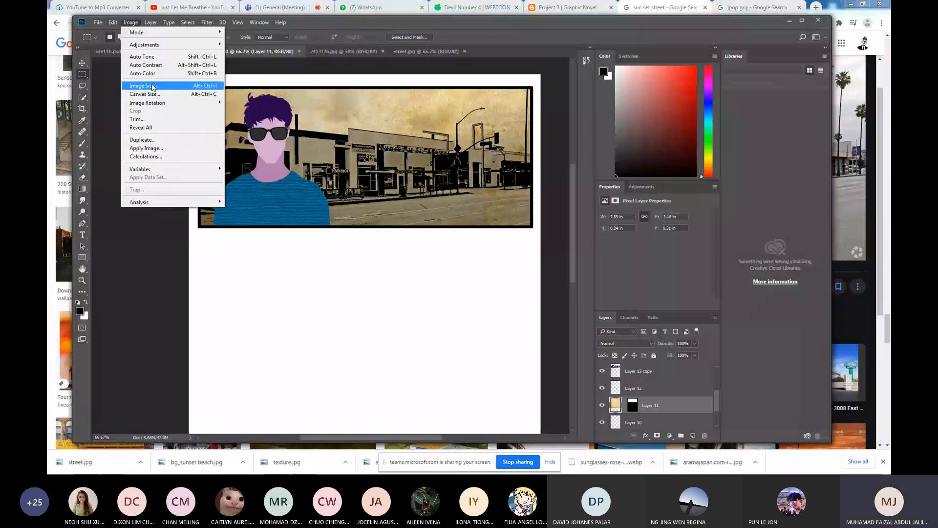
click(152, 86)
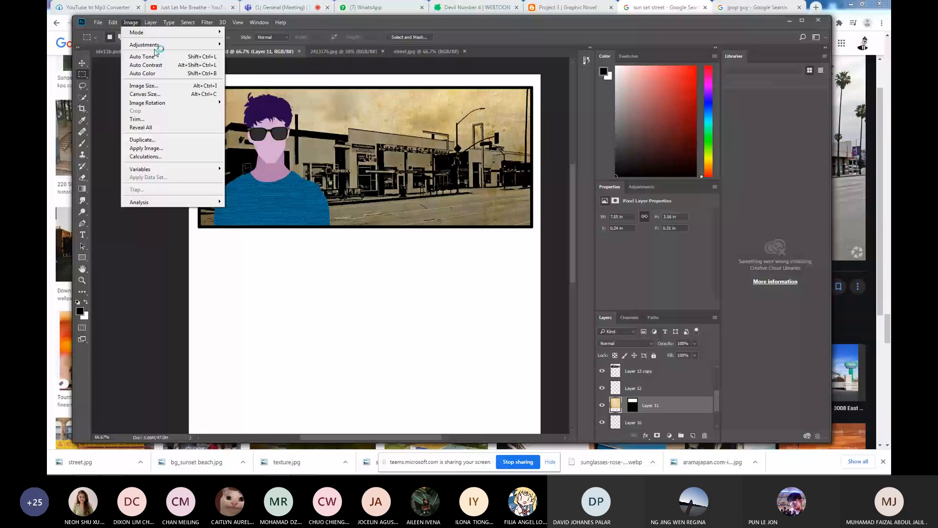
mouse_move(157, 49)
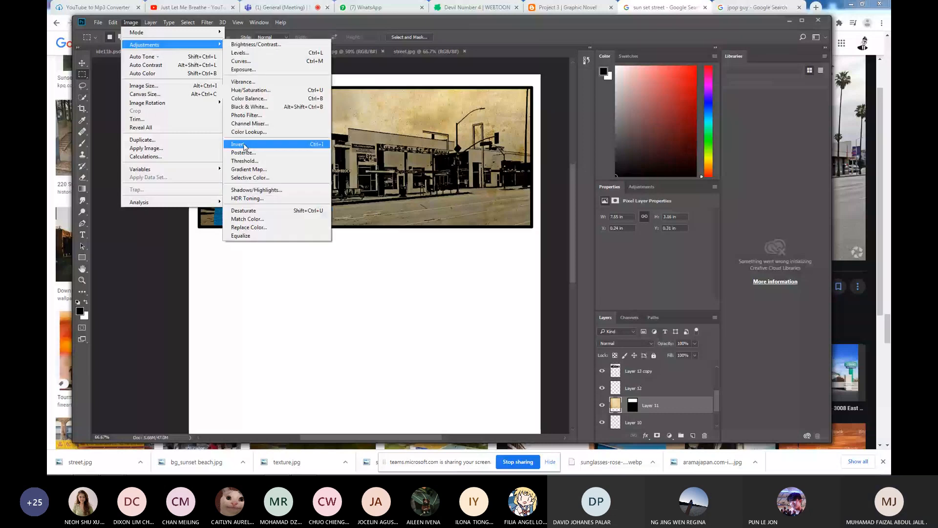
click(256, 90)
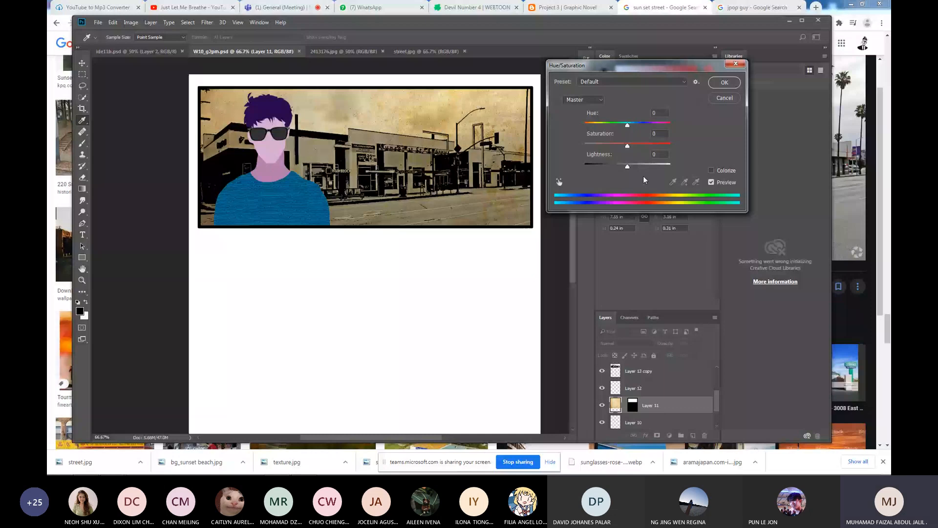
drag(627, 145, 588, 145)
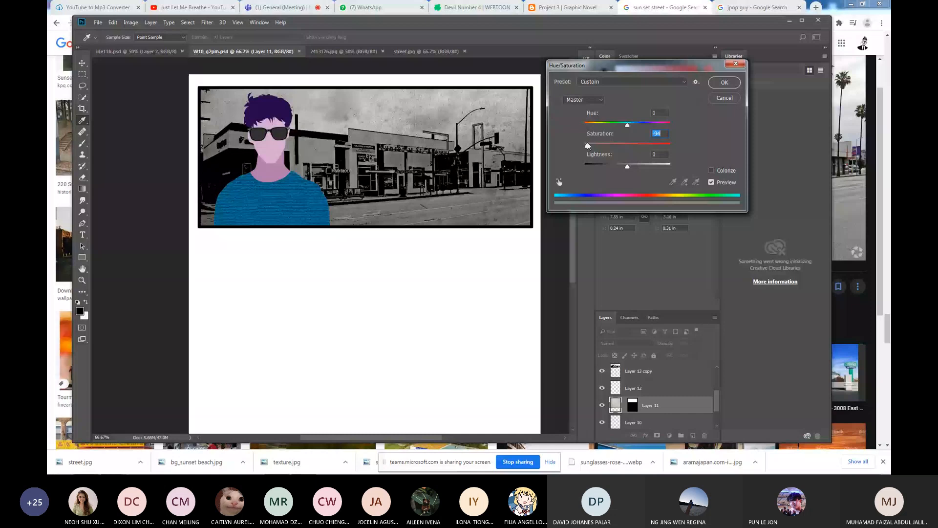
click(723, 85)
key(ctrl+s)
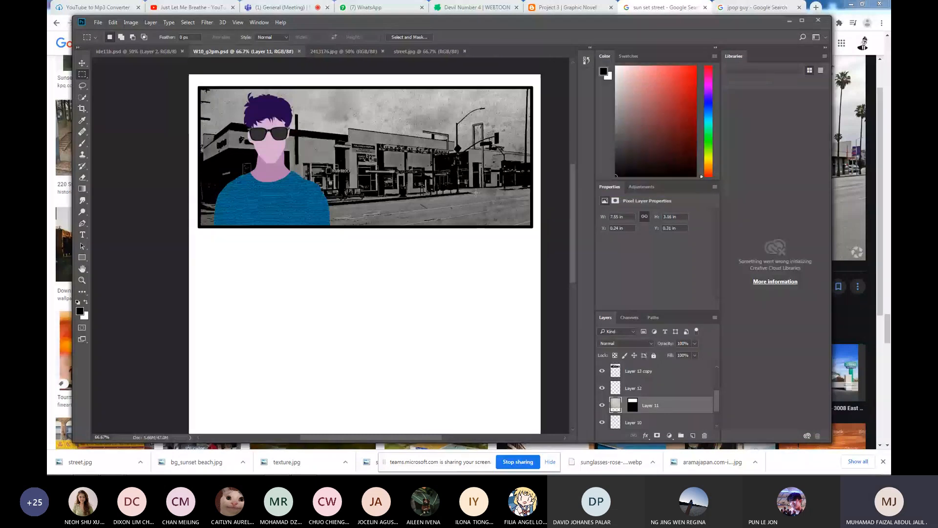
Identify the character layer by hiding and showing it, load its outline as a selection, and add an empty layer above it.
key(v)
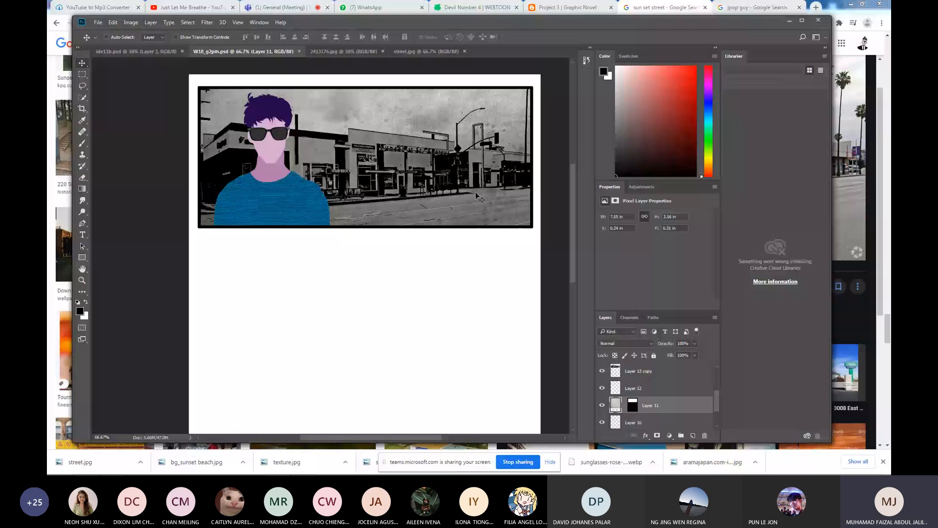
drag(717, 400, 718, 386)
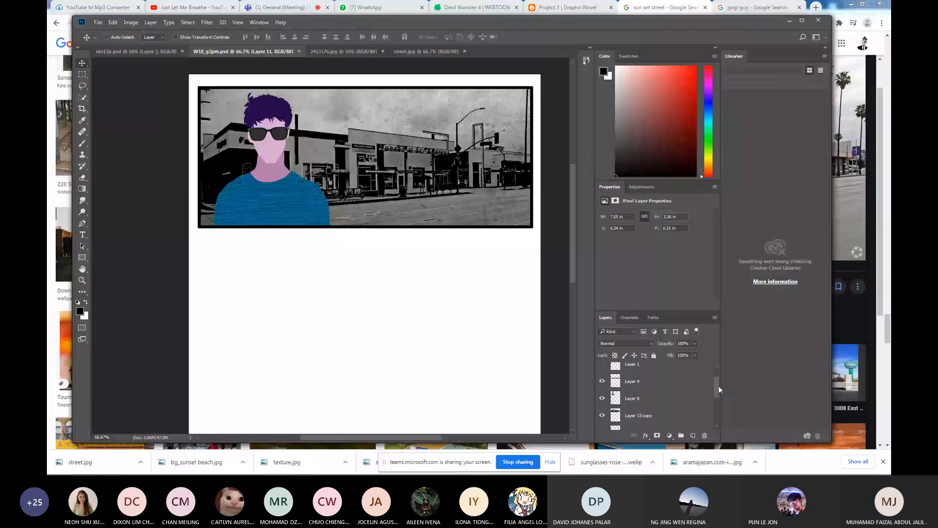
click(615, 397)
click(602, 398)
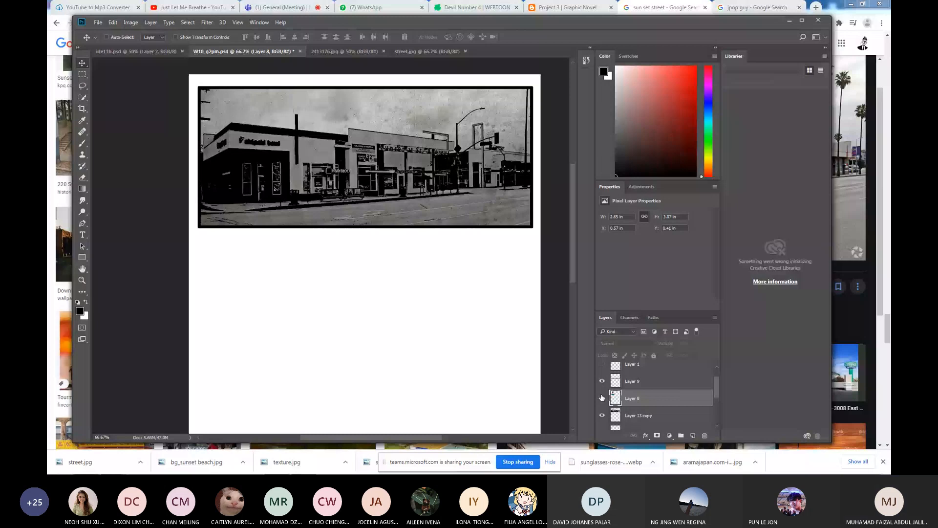
click(602, 397)
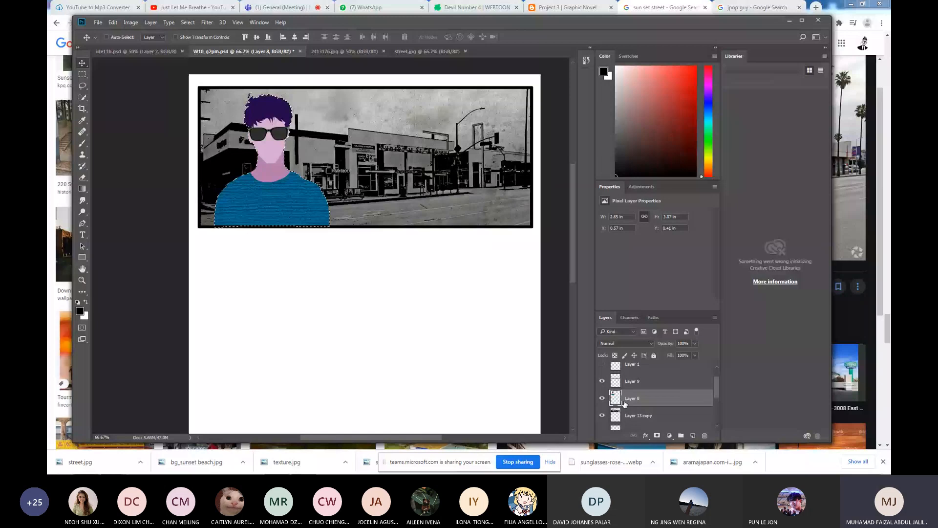
click(692, 435)
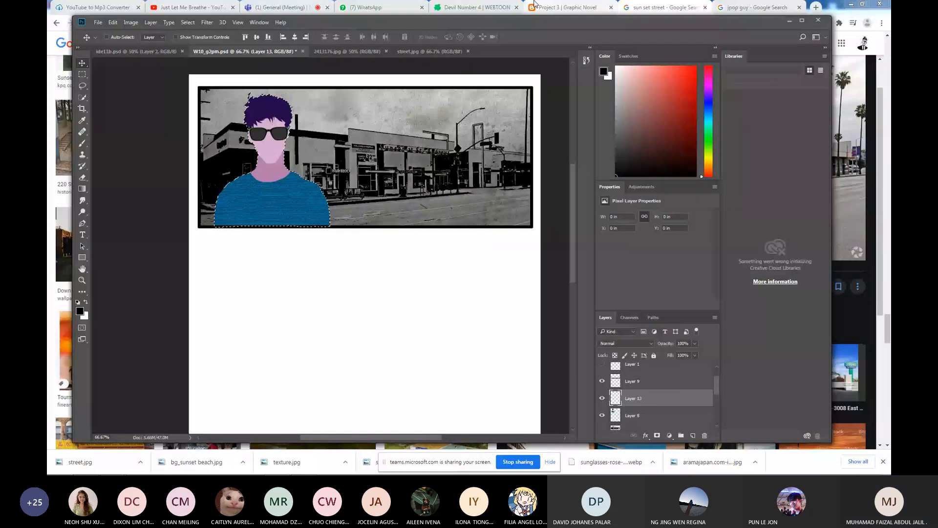
Fill the character-shaped selection with a vertical black-to-white gradient, light at the hair and dark at the base of the shirt.
key(g)
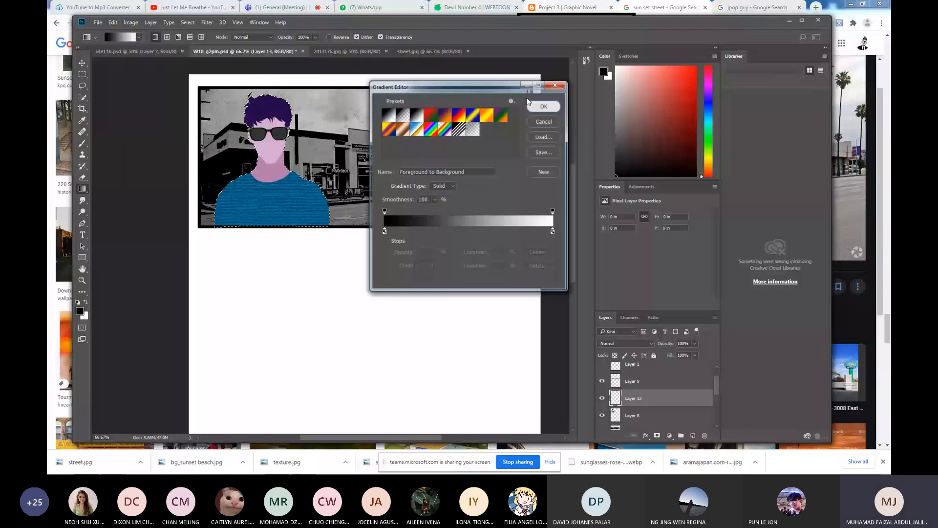
click(543, 106)
drag(260, 88, 260, 246)
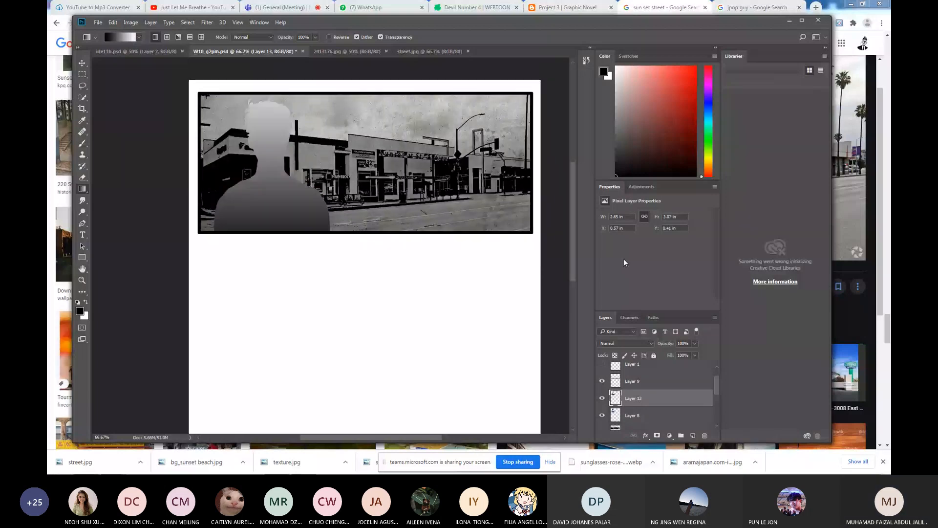
Try Multiply on the gradient layer, set its blend mode to Overlay, and save the document.
click(625, 343)
click(616, 192)
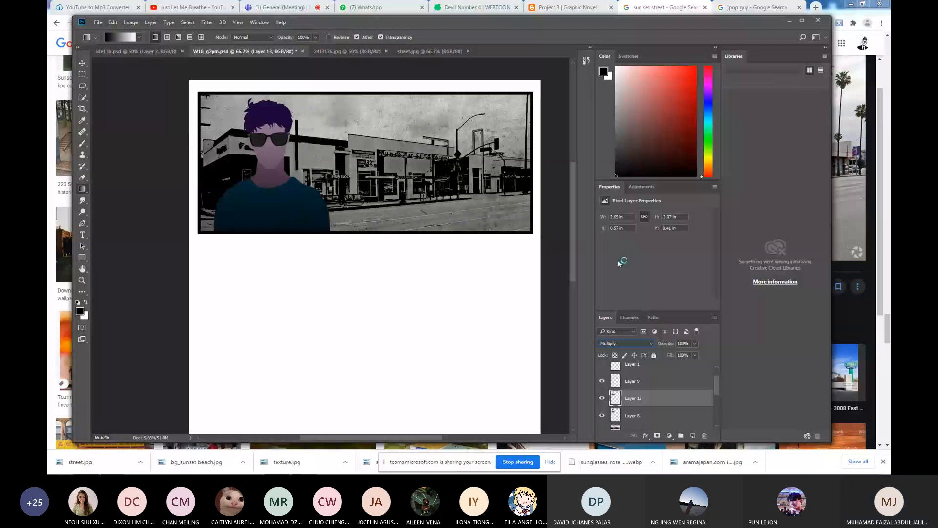
click(627, 252)
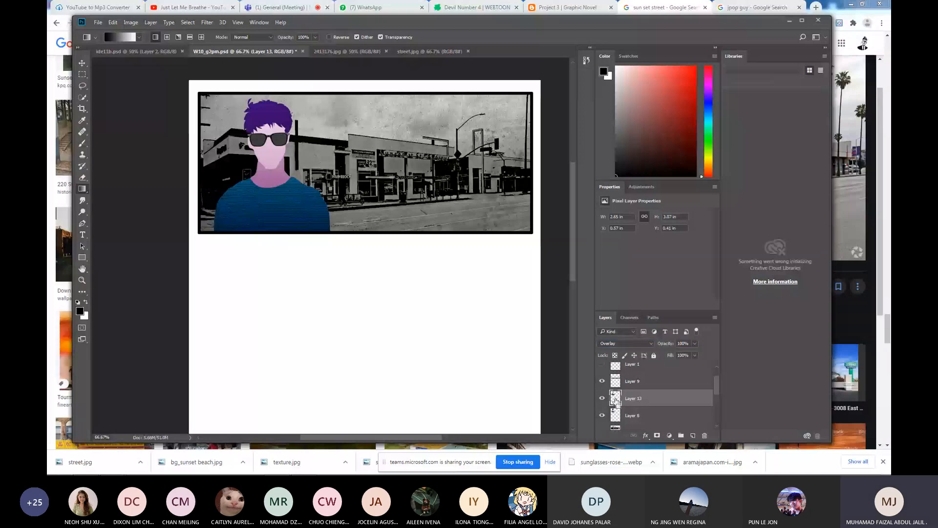
key(ctrl+s)
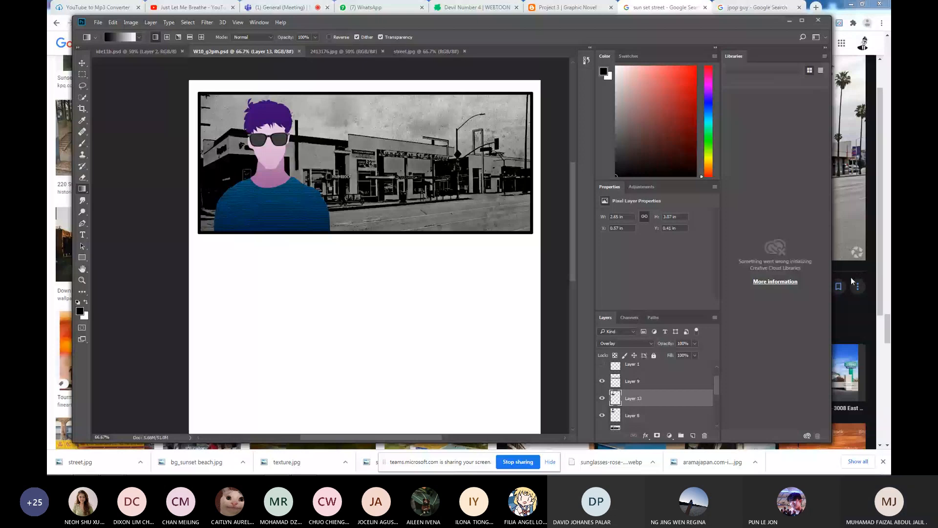
Select a rectangle about 2.81 by 0.75 in over the sky beside the streetlight and add a new layer above the panel border layer.
key(ctrl+minus)
key(ctrl+minus)
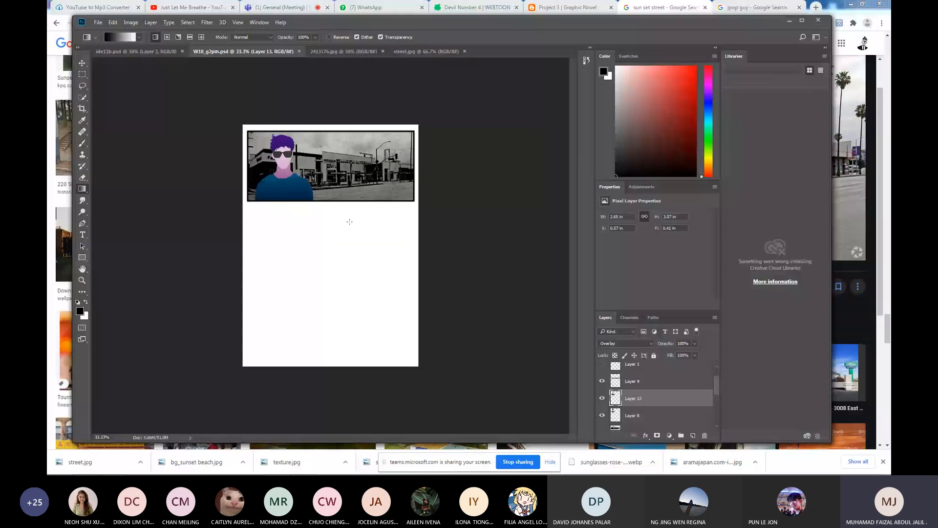
key(ctrl+plus)
key(ctrl+plus)
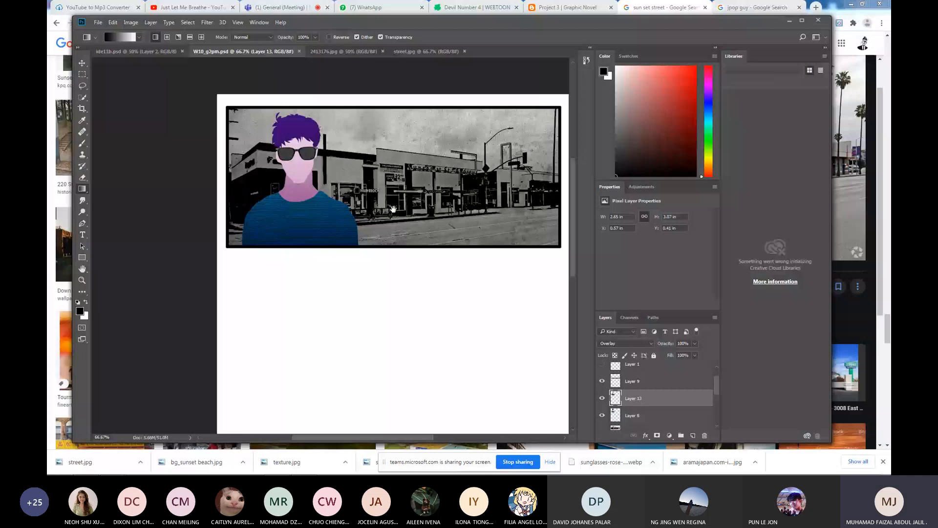
drag(393, 209, 387, 216)
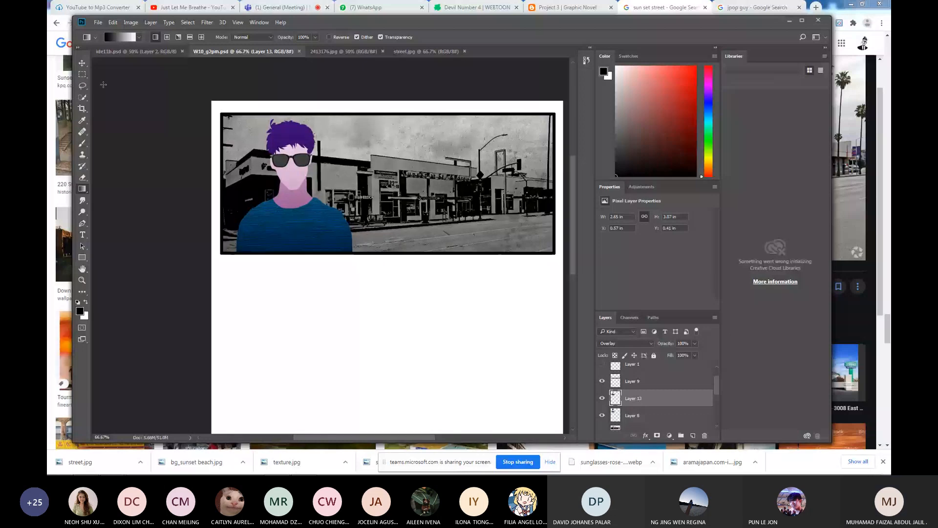
key(m)
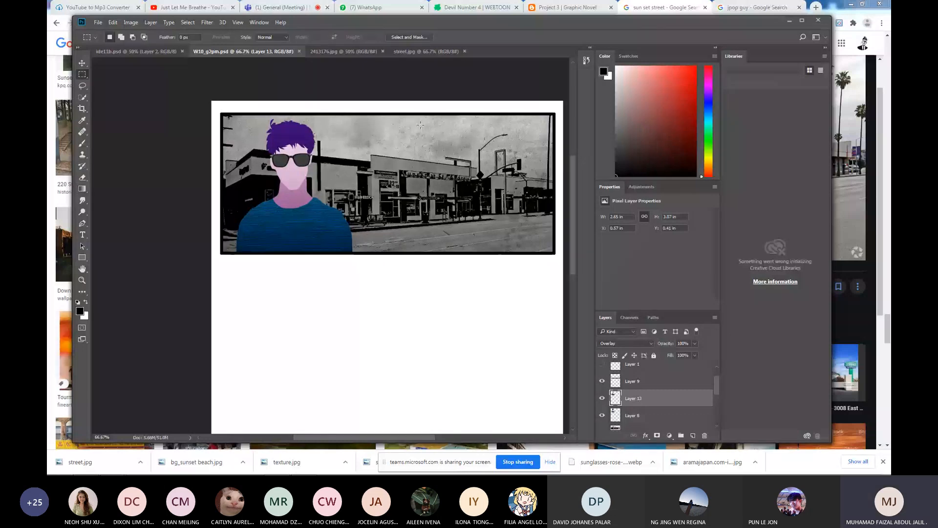
drag(421, 123, 545, 155)
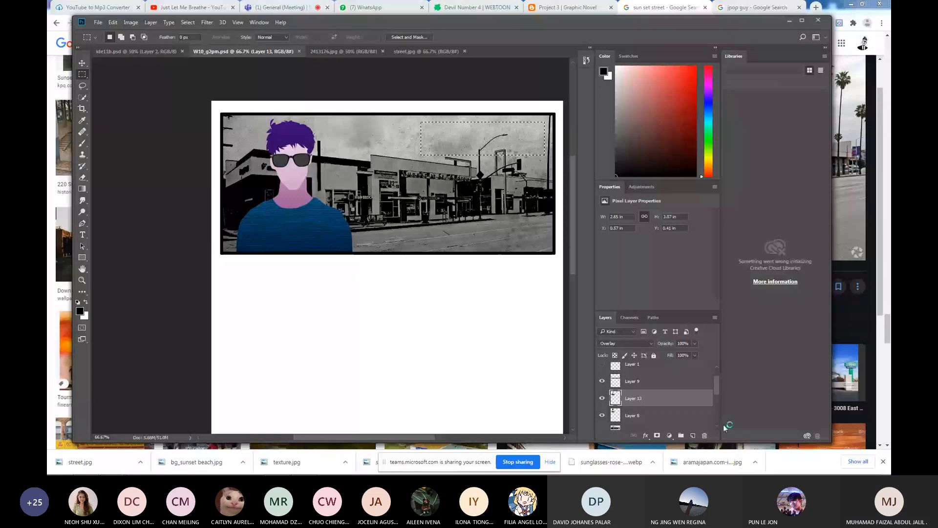
click(690, 381)
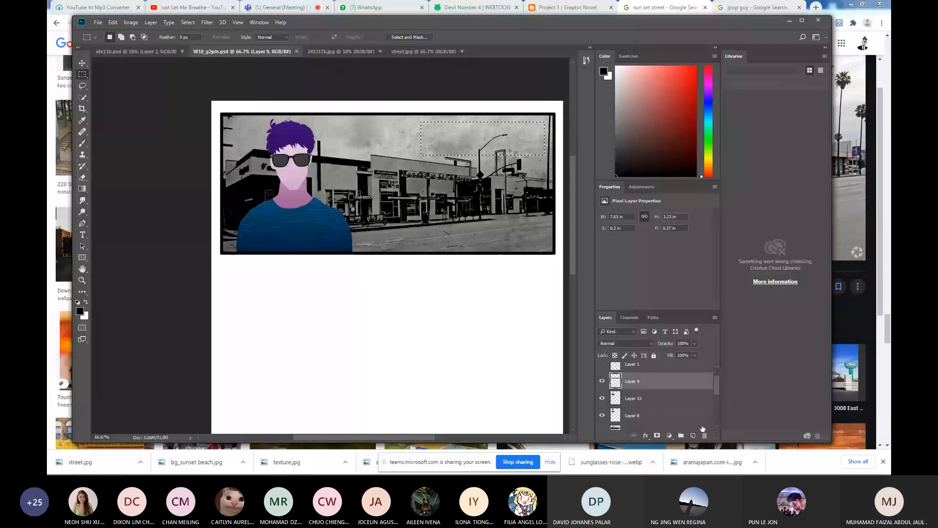
click(694, 435)
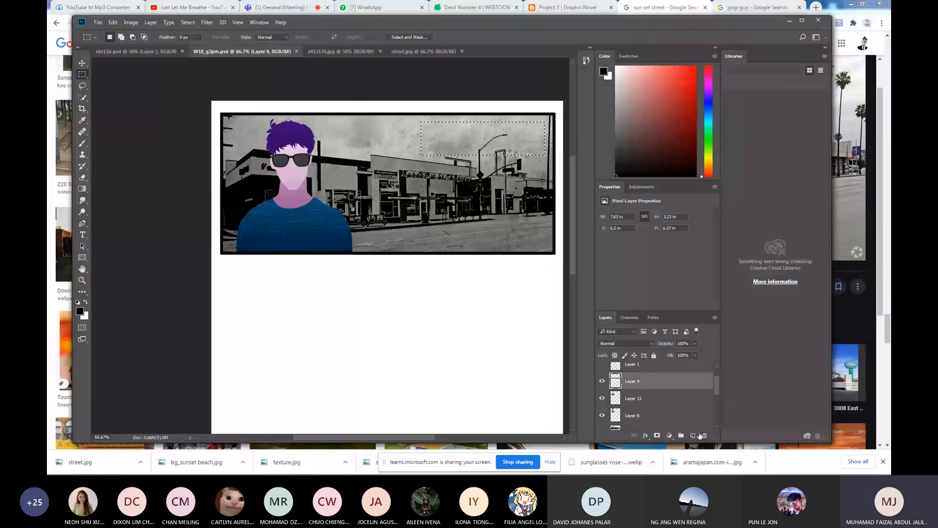
Fill the rectangular selection with white for a caption box after trying and undoing a black fill.
key(alt+BackSpace)
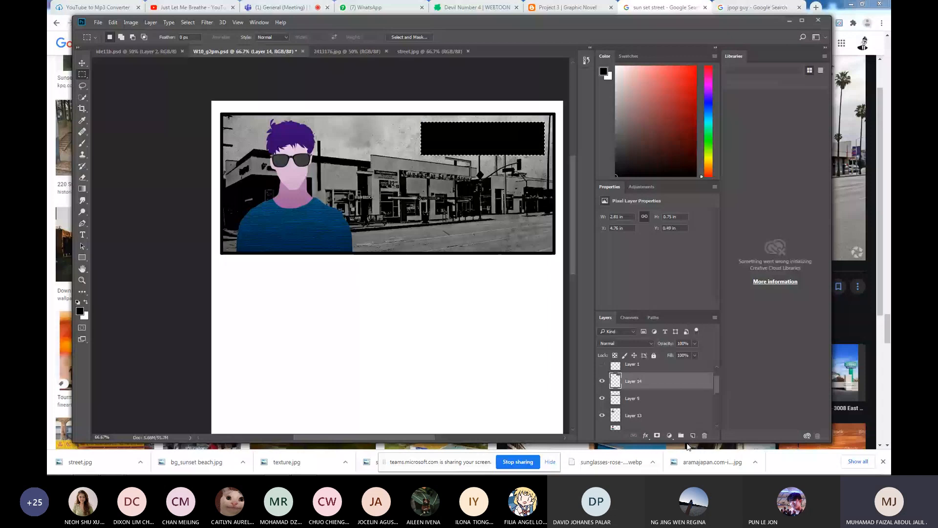
key(ctrl+z)
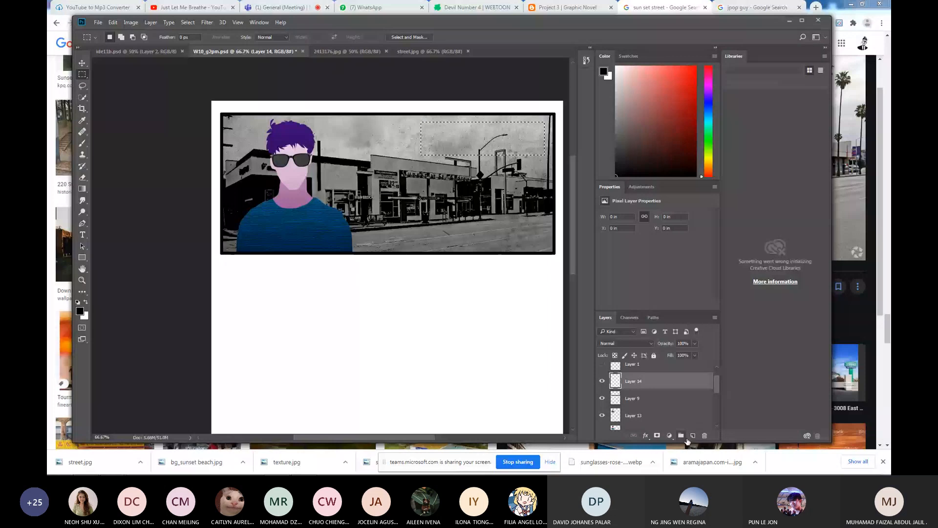
key(ctrl+BackSpace)
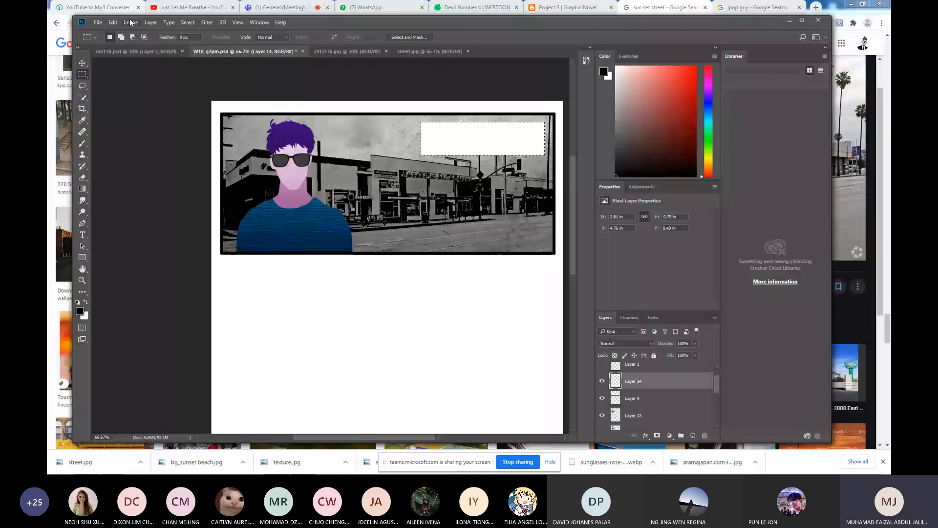
Outline the white caption box with a black stroke and clear the selection.
click(113, 22)
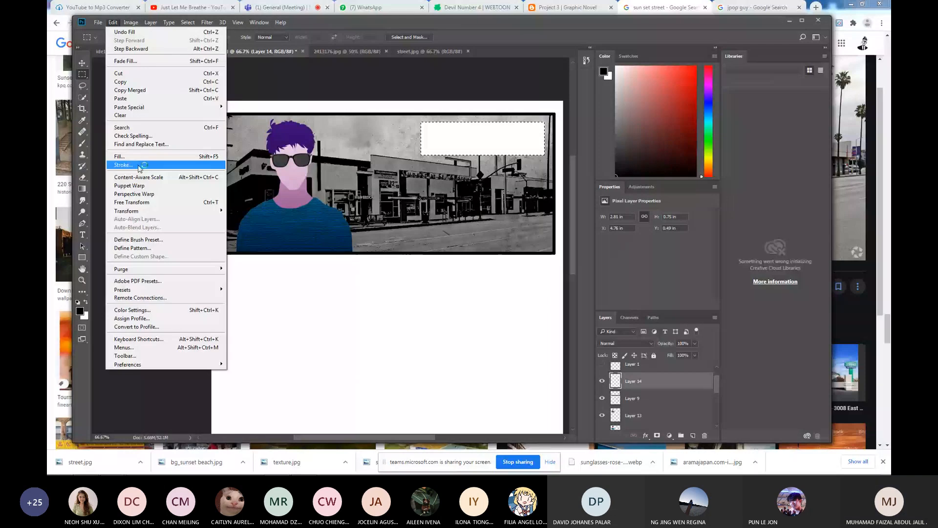
key(Return)
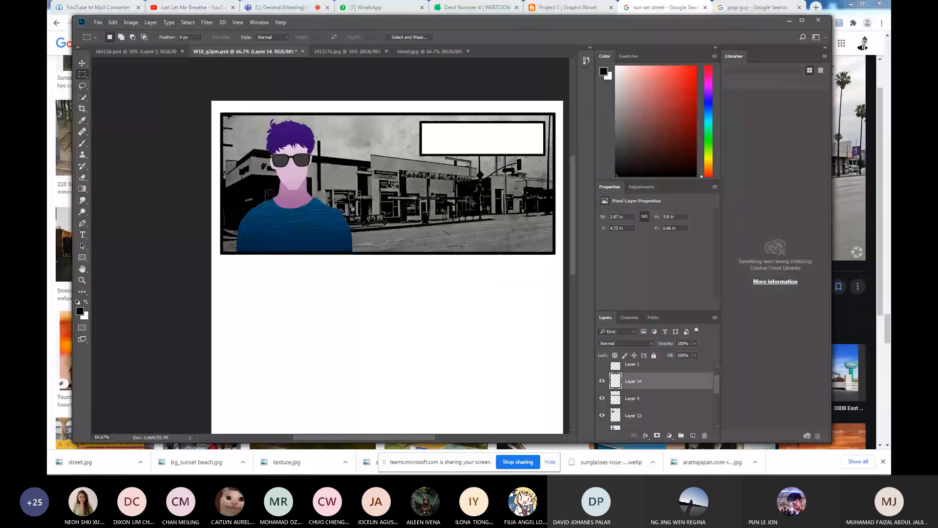
key(ctrl+d)
Add the caption "In 1980's ....." inside the white box in 18 pt Comic Sans MS.
scroll(450, 169, up, 2)
key(t)
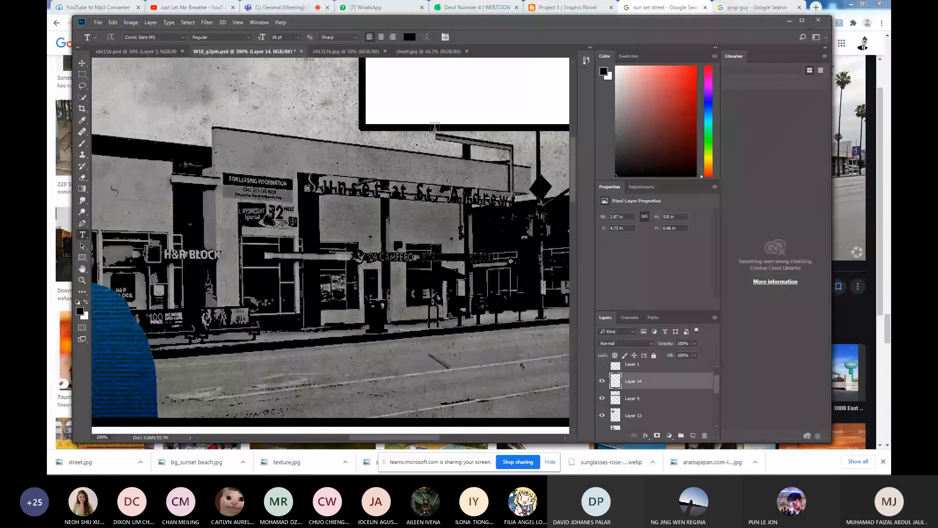
drag(434, 127, 358, 197)
click(330, 159)
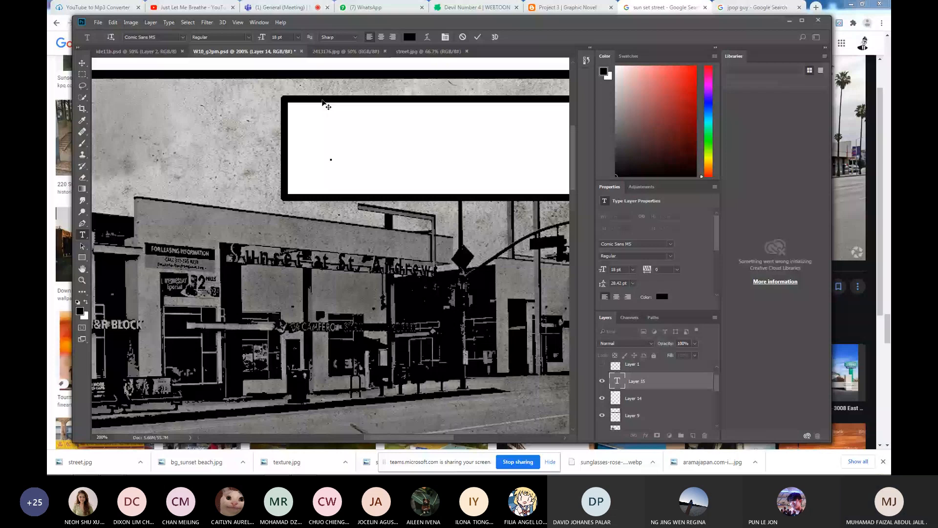
text(In)
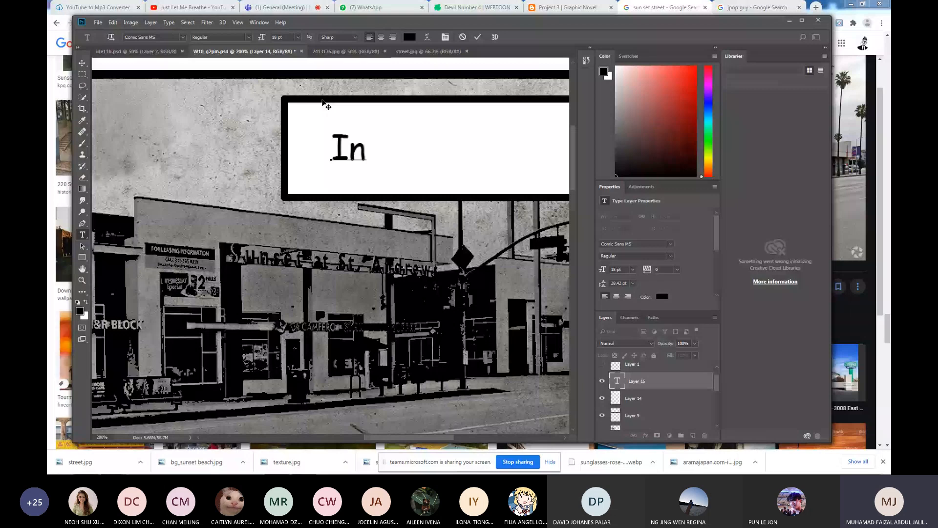
text( 1960)
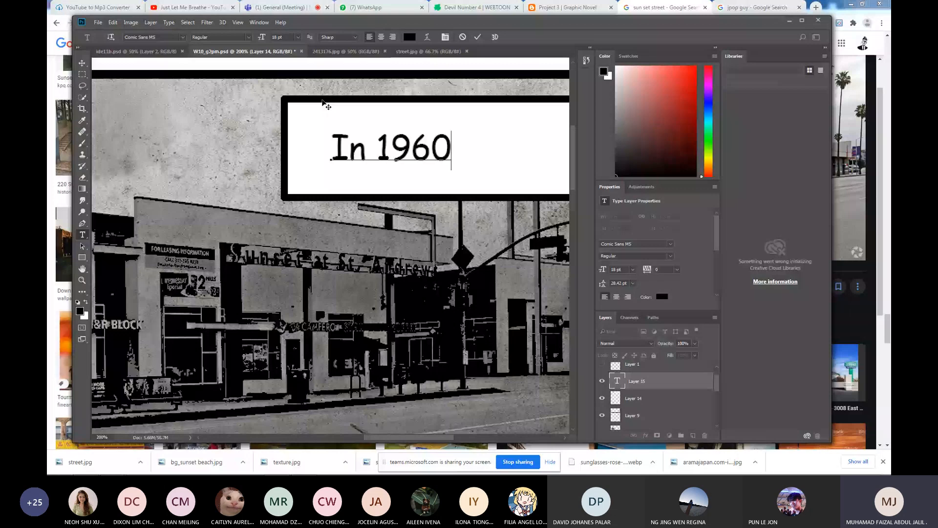
key(BackSpace)
key(BackSpace)
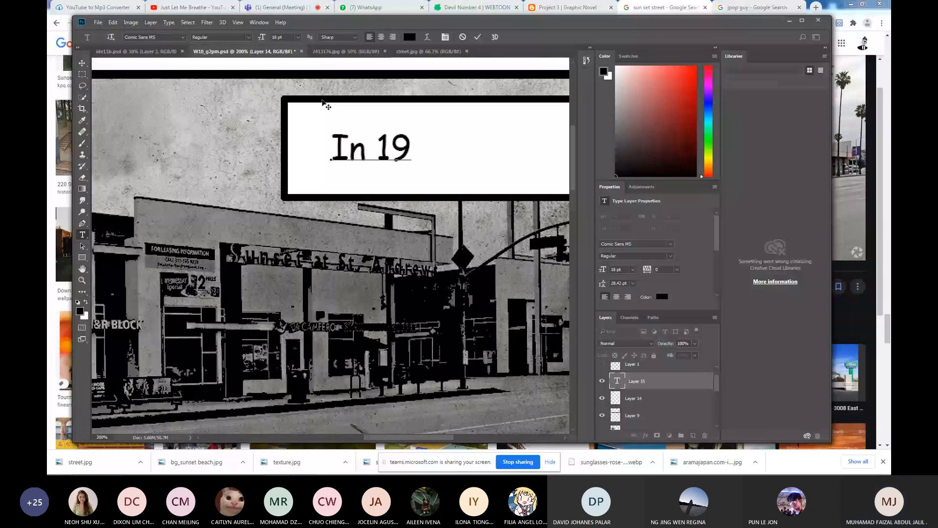
text(80)
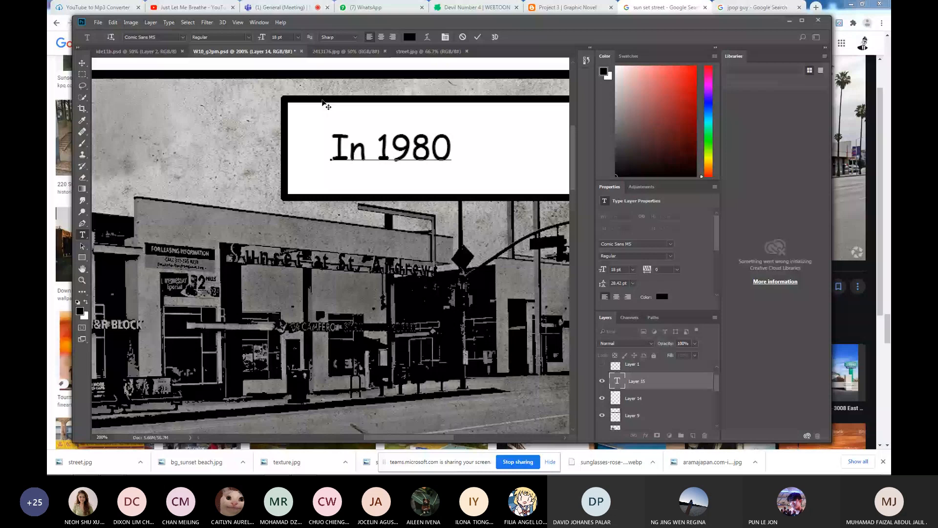
text('s )
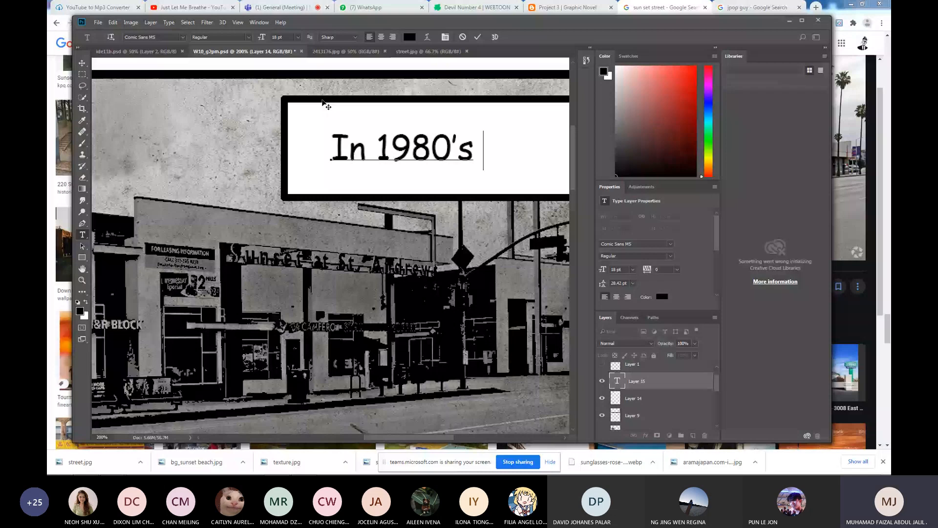
text(.....)
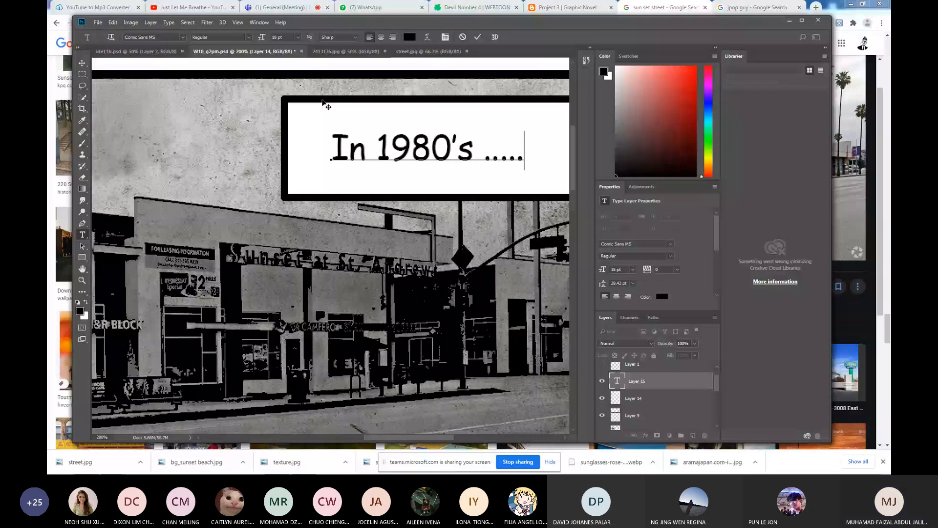
click(477, 37)
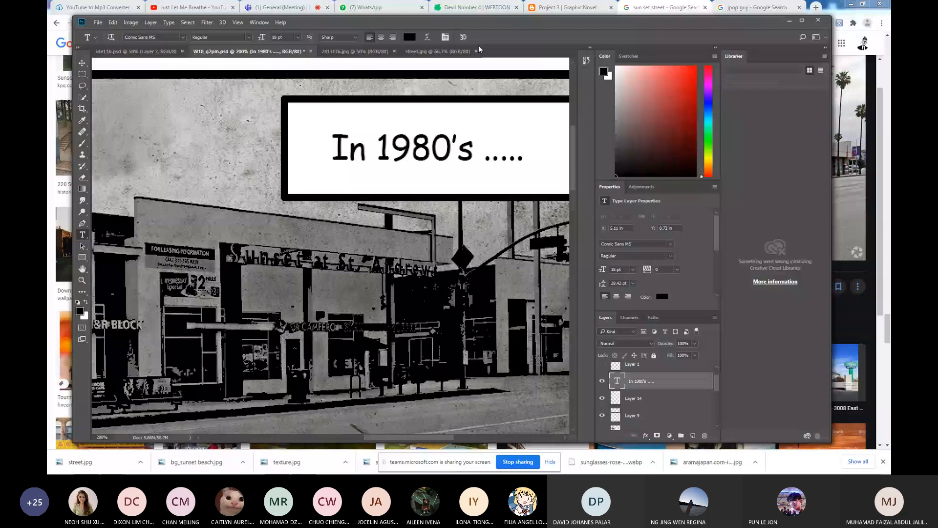
Move the caption text slightly to the left inside its box.
key(ctrl+minus)
key(ctrl+minus)
key(ctrl+minus)
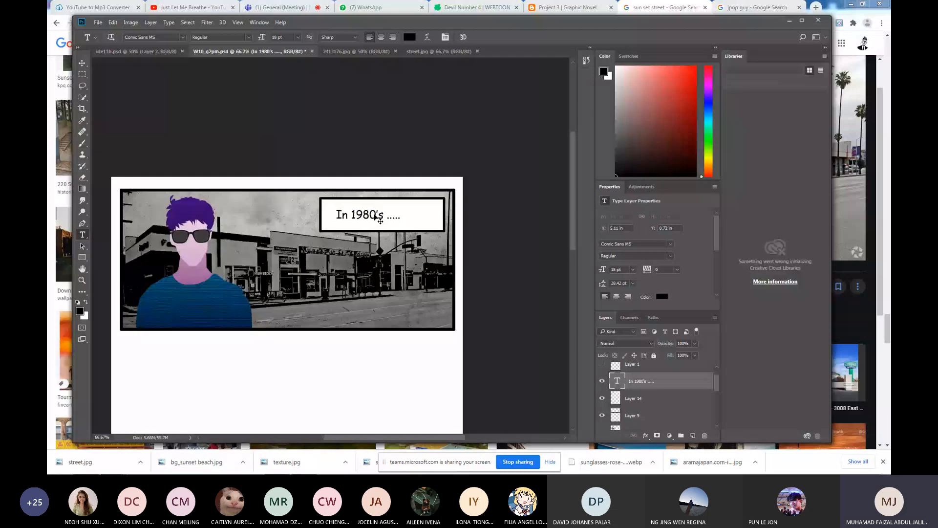
drag(380, 221, 374, 222)
Try EmojiOne and Algerian for the caption text and set its font to Arial.
click(160, 37)
scroll(168, 36, down, 8)
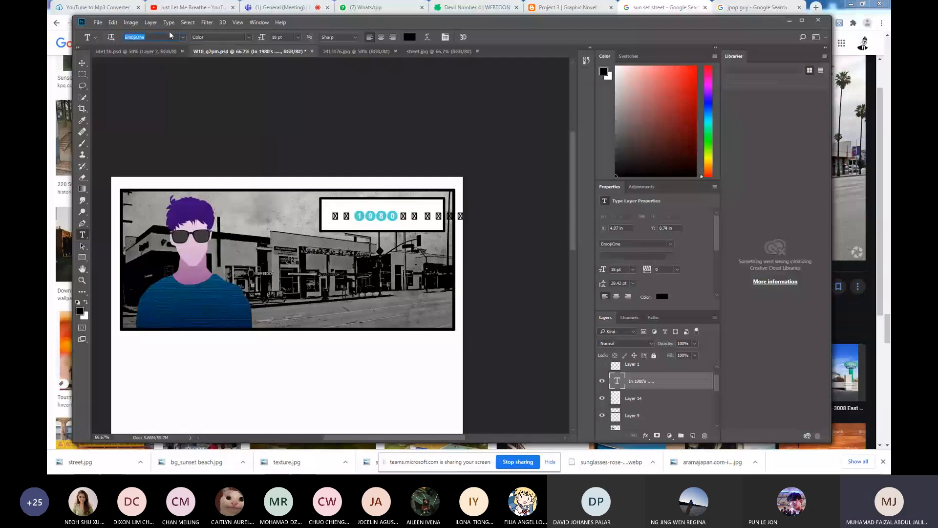
scroll(169, 35, down, 3)
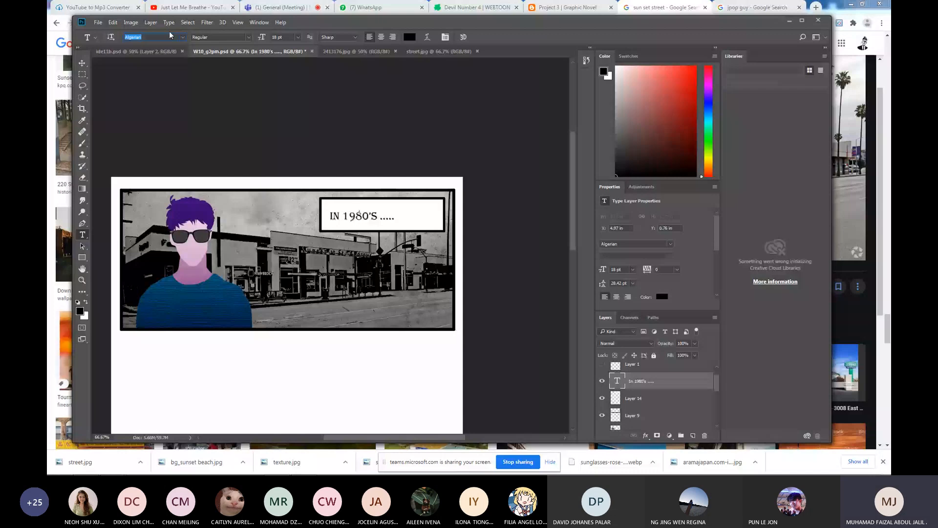
scroll(170, 36, down, 1)
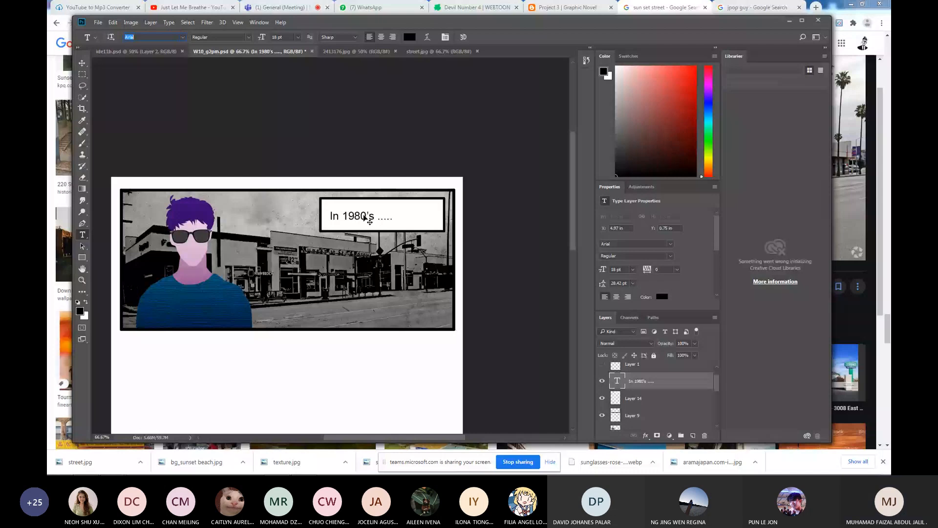
Move the "In 1980's ....." caption slightly to the right inside its white box and save the document.
drag(365, 217, 377, 217)
key(ctrl+s)
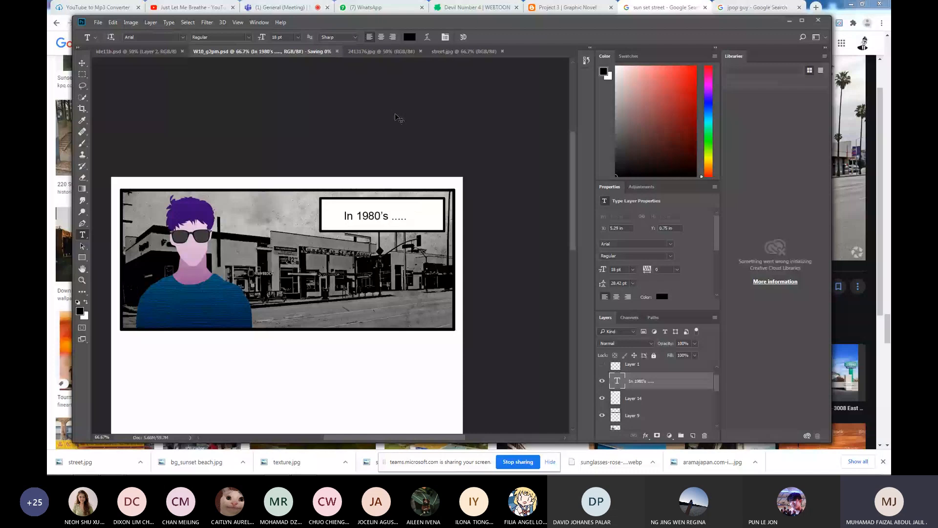
scroll(397, 113, down, 2)
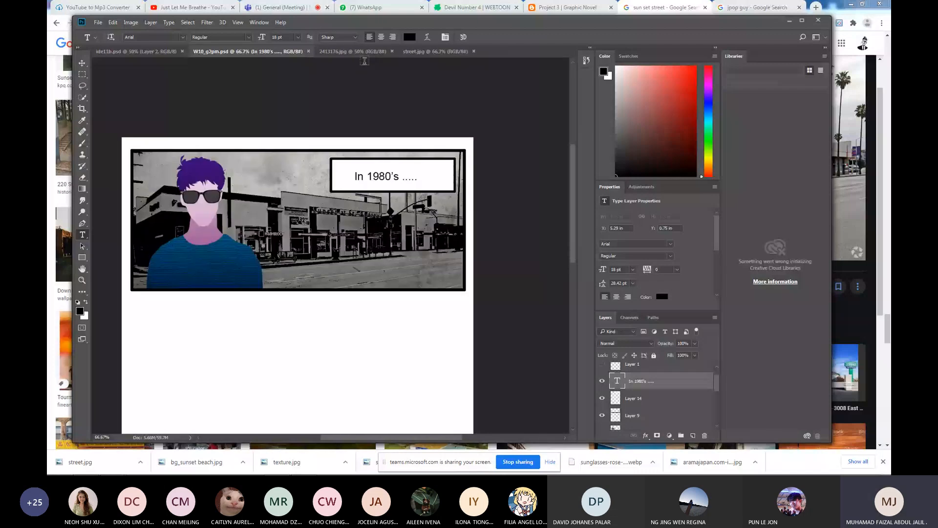
Open the reference artworks pg02new and W10_chracter paint styles from the Project 3 folder.
key(ctrl+o)
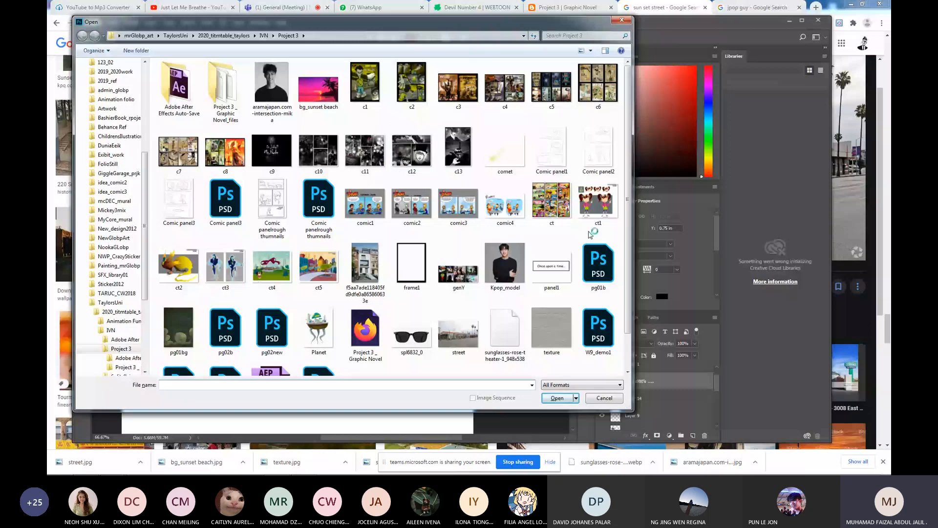
scroll(590, 233, down, 2)
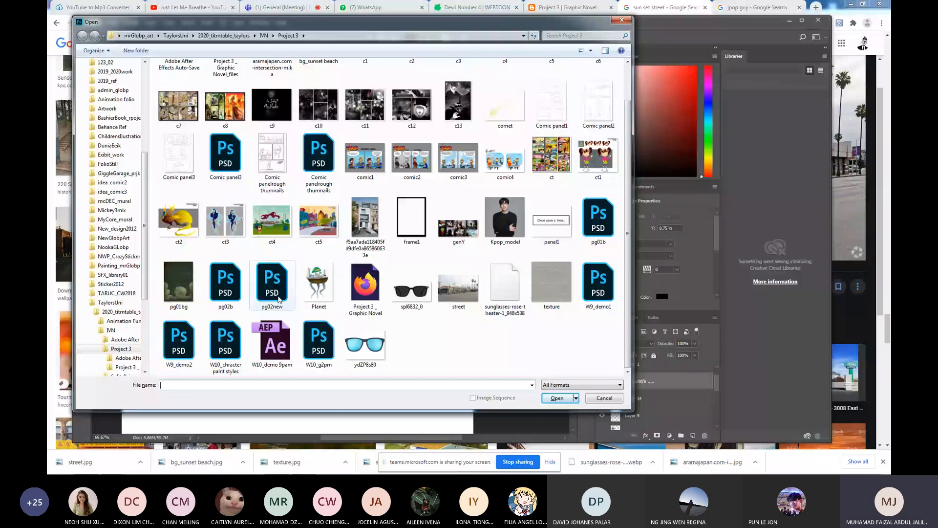
double_click(274, 285)
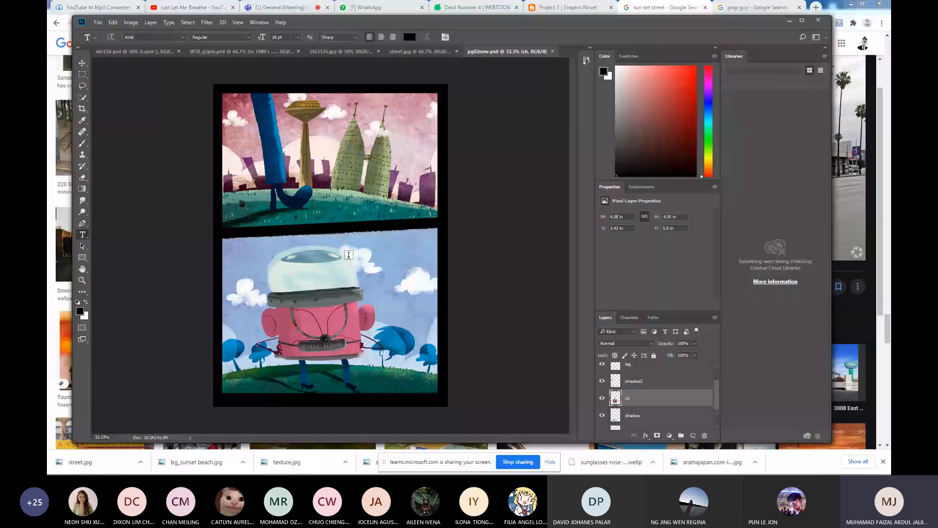
key(ctrl+o)
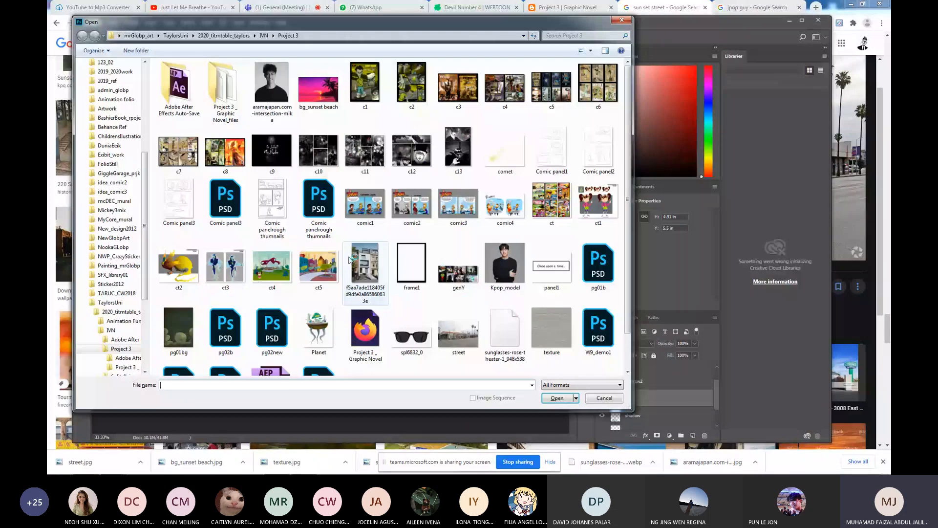
scroll(350, 259, down, 2)
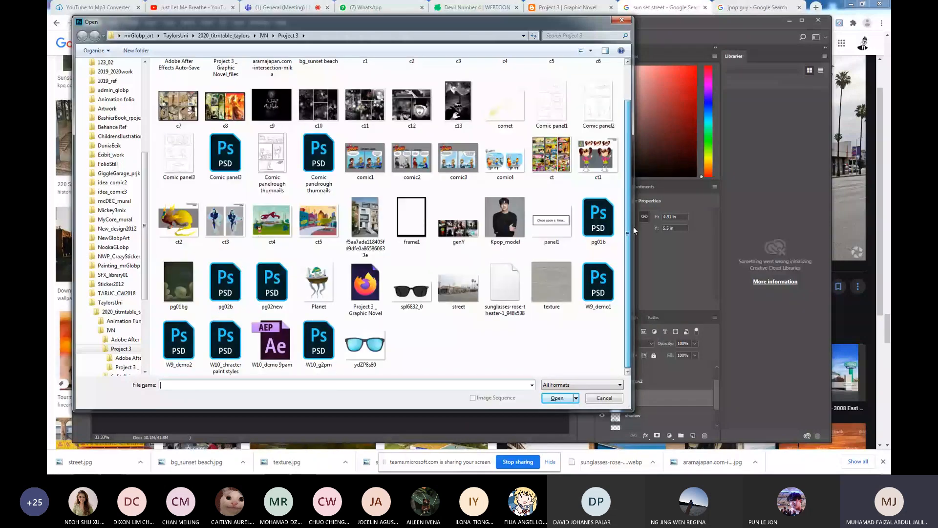
click(232, 360)
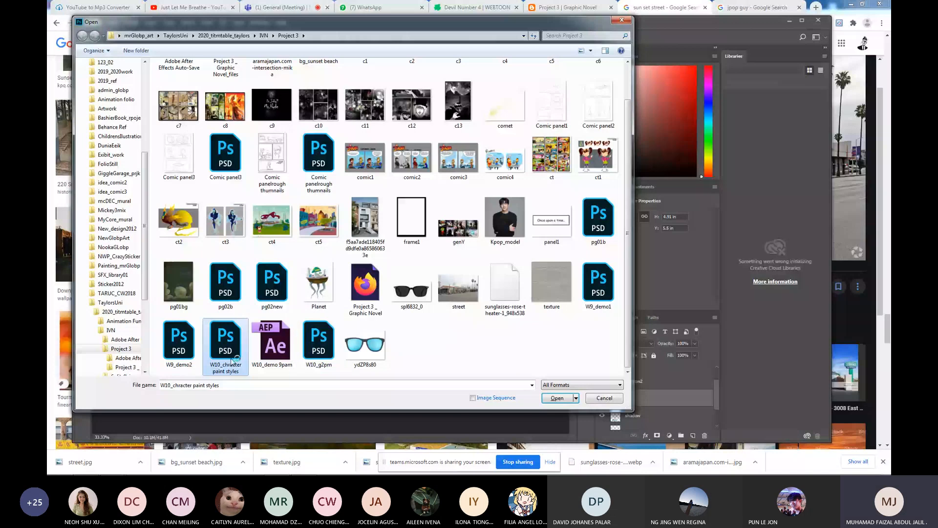
double_click(232, 361)
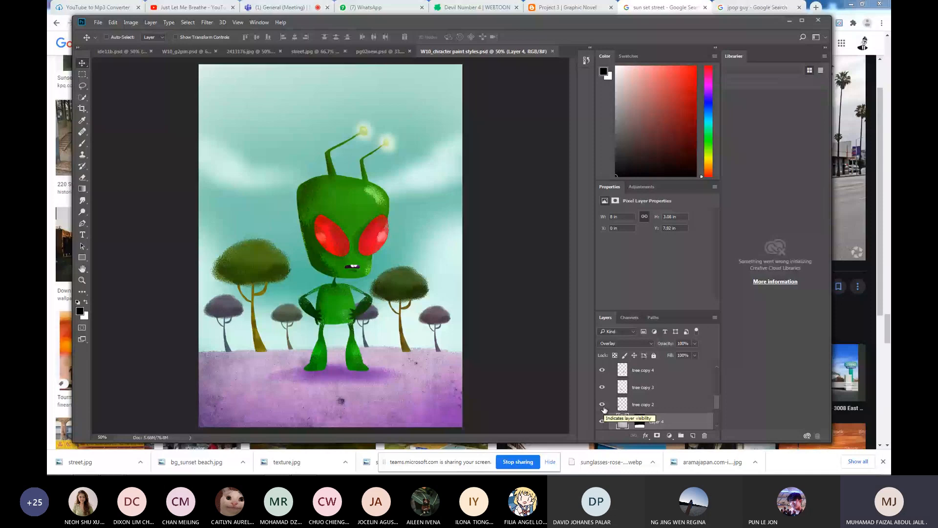
Open W9_demo2 from the Project 3 folder and hide Layers 6, 3 and 2, leaving the horned profile figure.
key(ctrl+o)
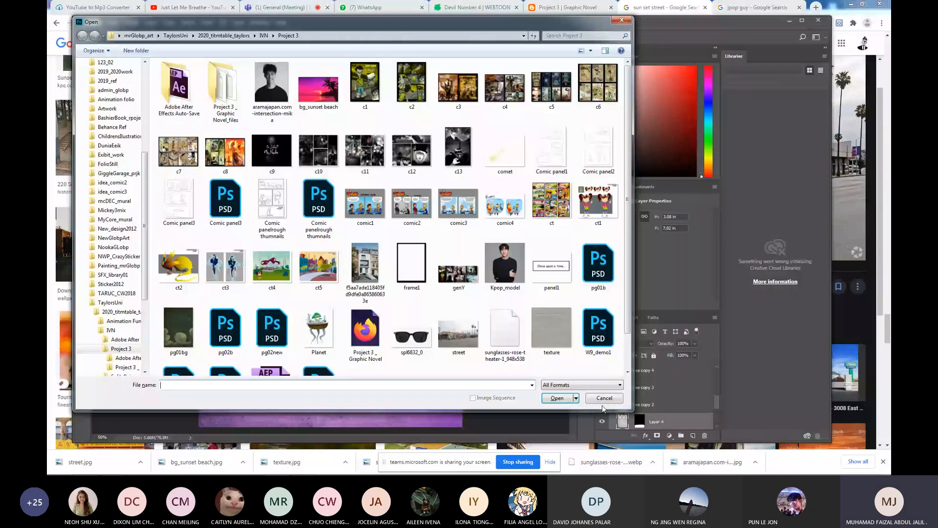
scroll(391, 217, down, 3)
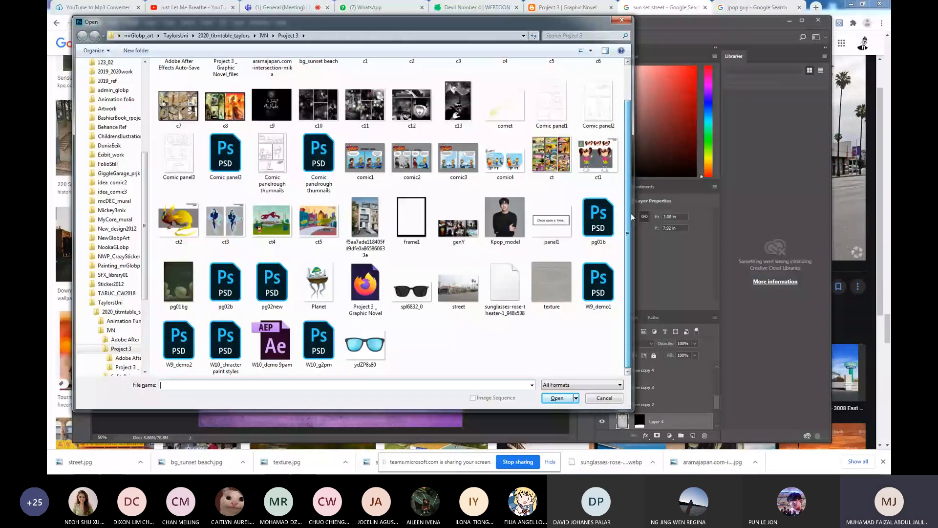
double_click(180, 362)
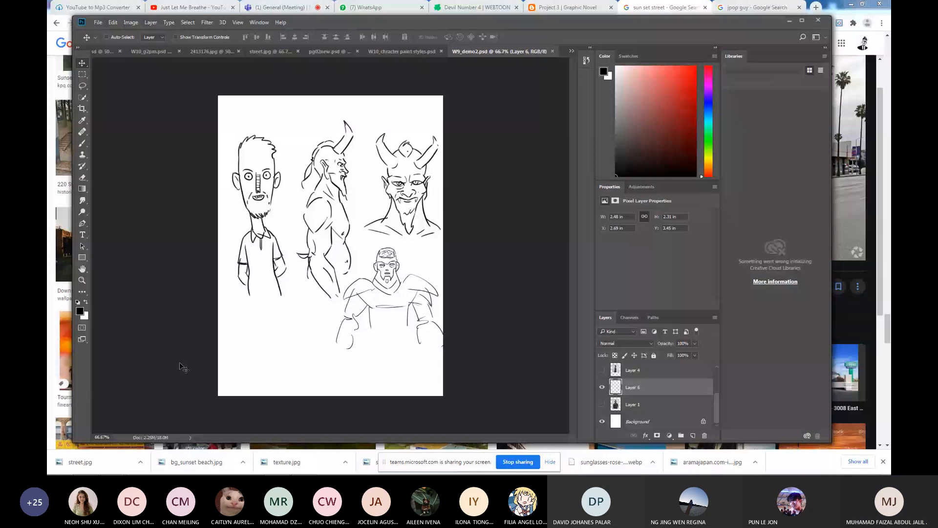
click(602, 387)
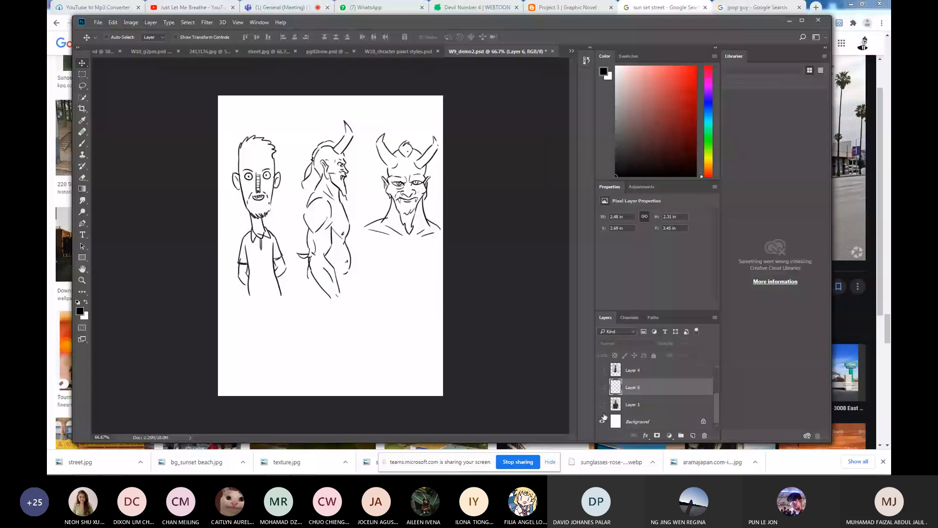
scroll(611, 400, up, 3)
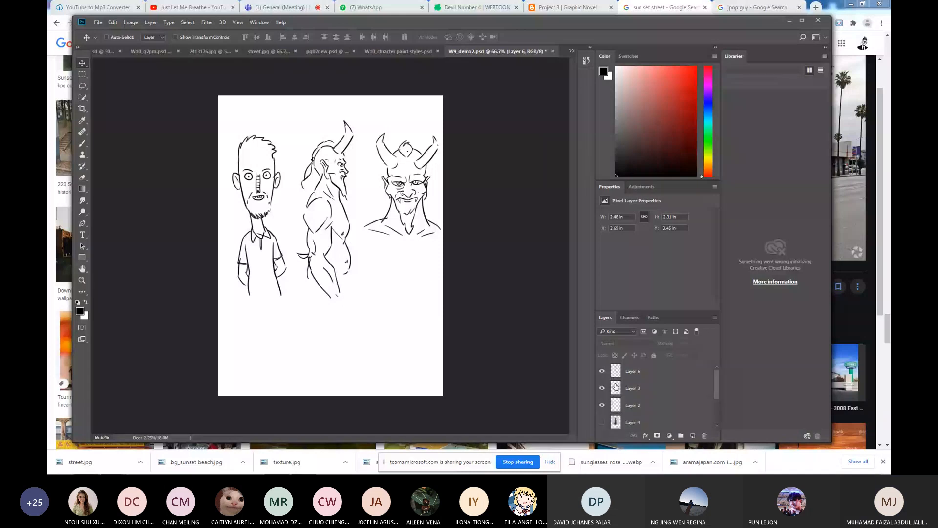
drag(602, 387, 603, 405)
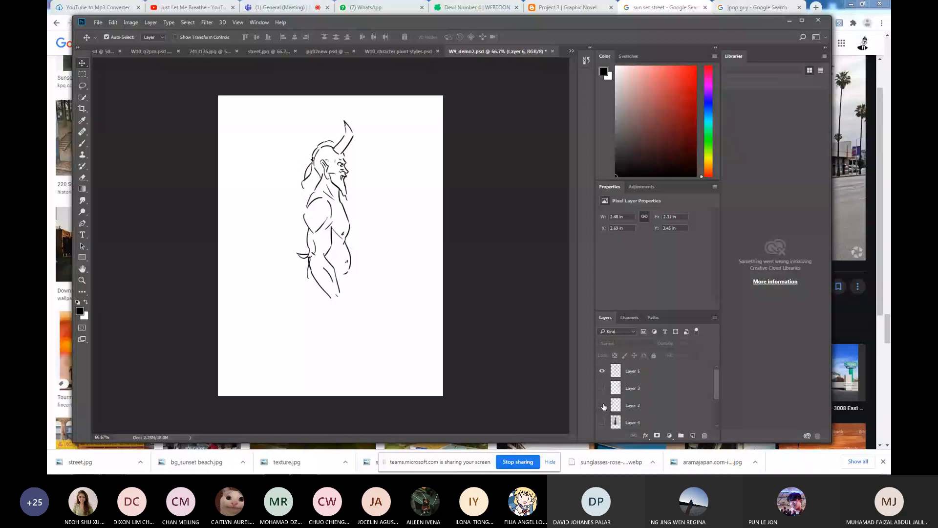
Close W9_demo2 without saving and open W9_demo1 to examine its numbered character sketches up close.
key(ctrl+w)
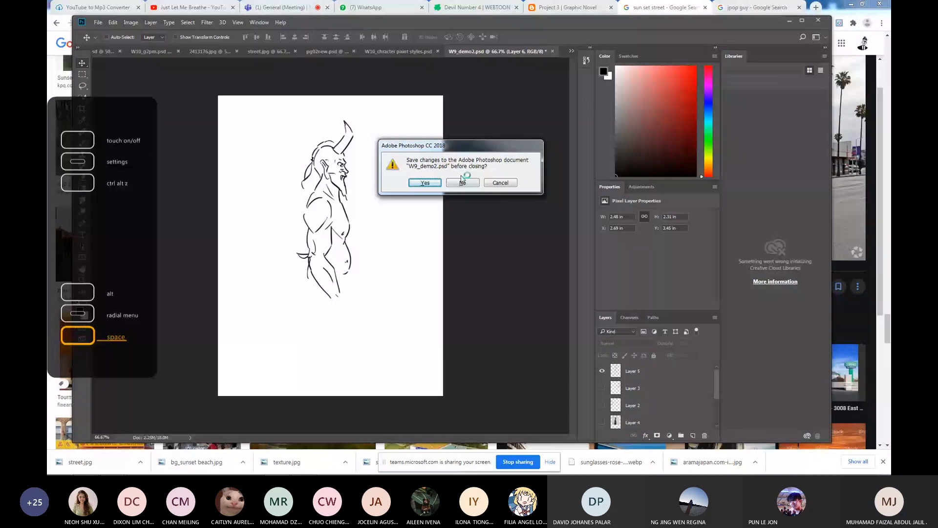
click(462, 180)
key(ctrl+o)
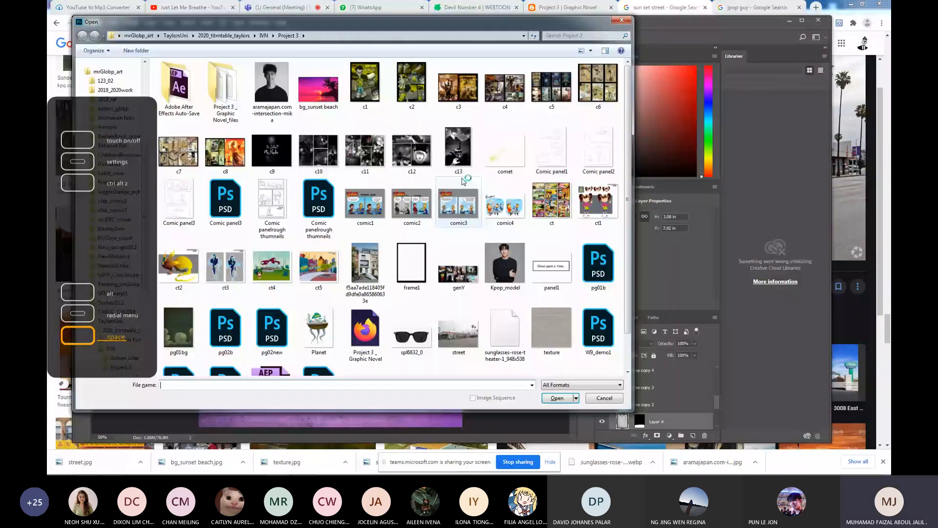
scroll(611, 307, down, 1)
double_click(598, 286)
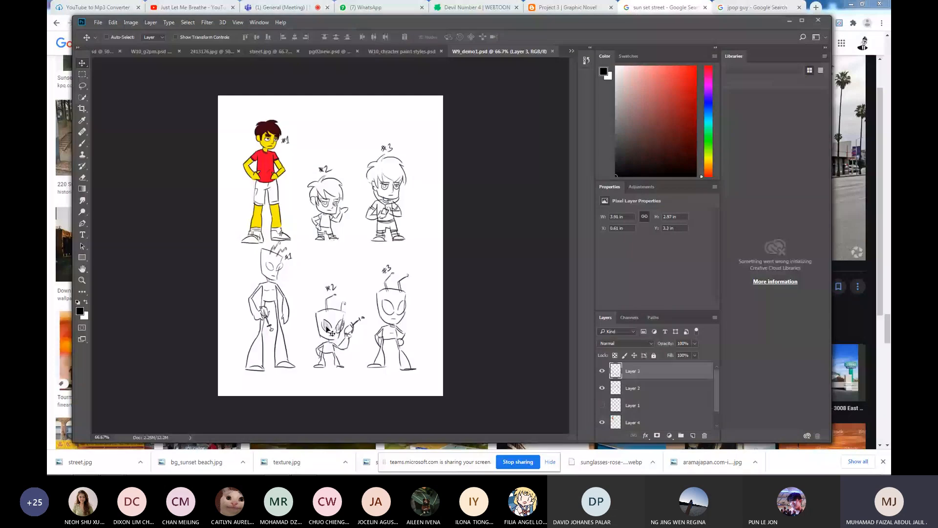
scroll(326, 328, up, 2)
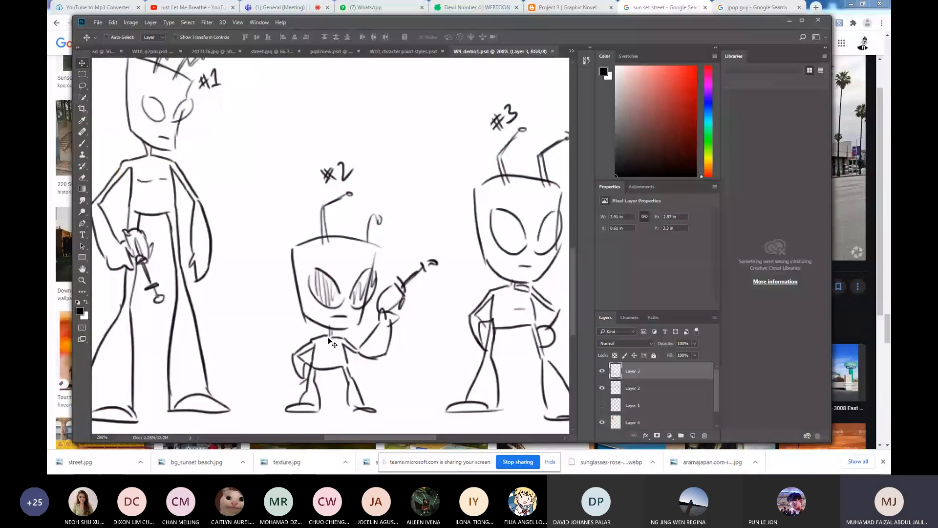
scroll(327, 336, down, 2)
Look back through the open reference documents and return to the comic panel document W10_g2pm.psd.
key(ctrl+shift+Tab)
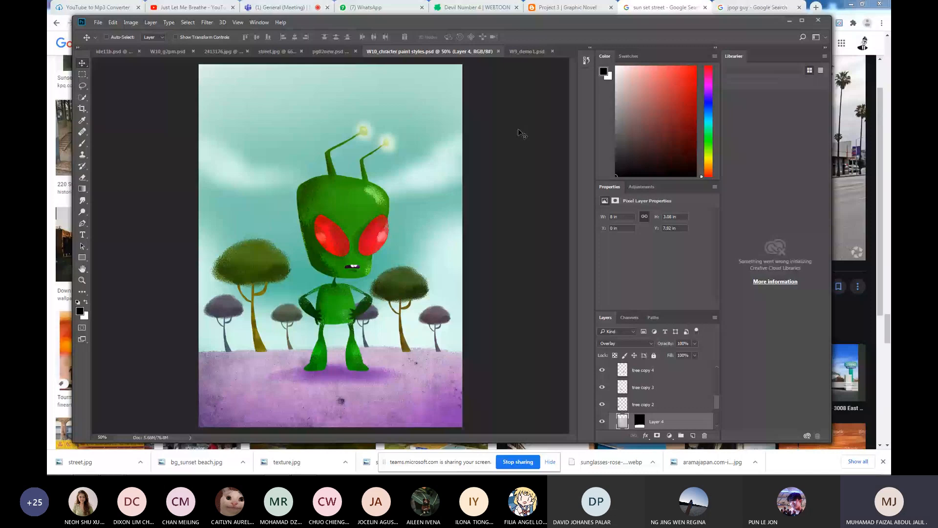
click(338, 51)
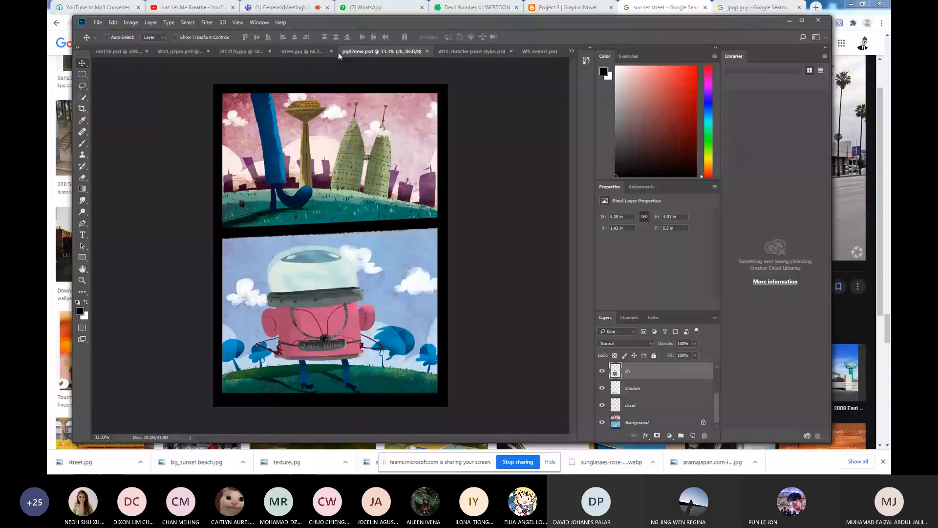
click(250, 51)
click(305, 47)
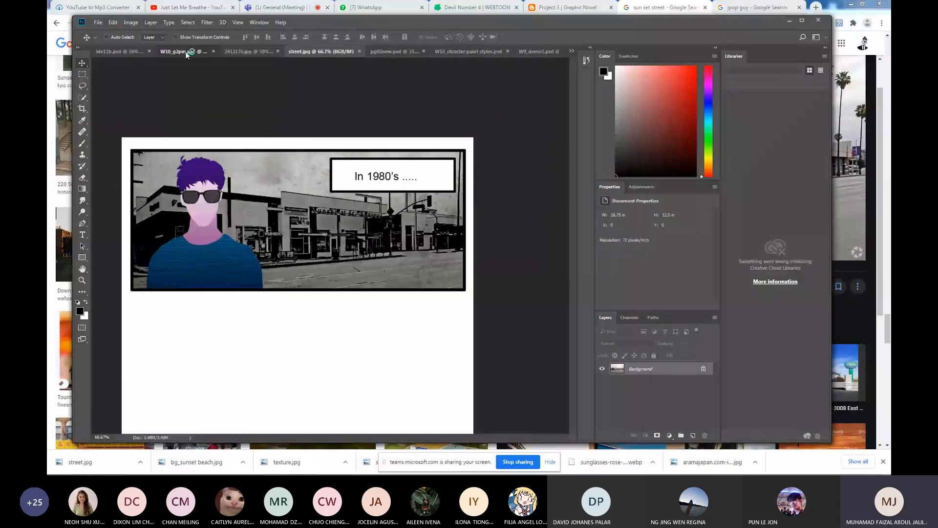
click(181, 51)
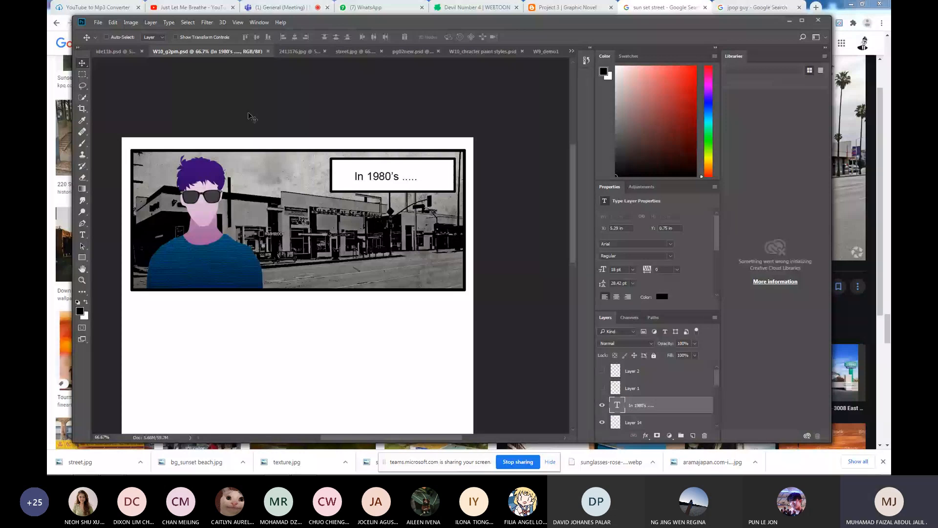
Switch to Chrome and replace the "jpop guy" image search with a Google search for "behance".
mouse_move(275, 473)
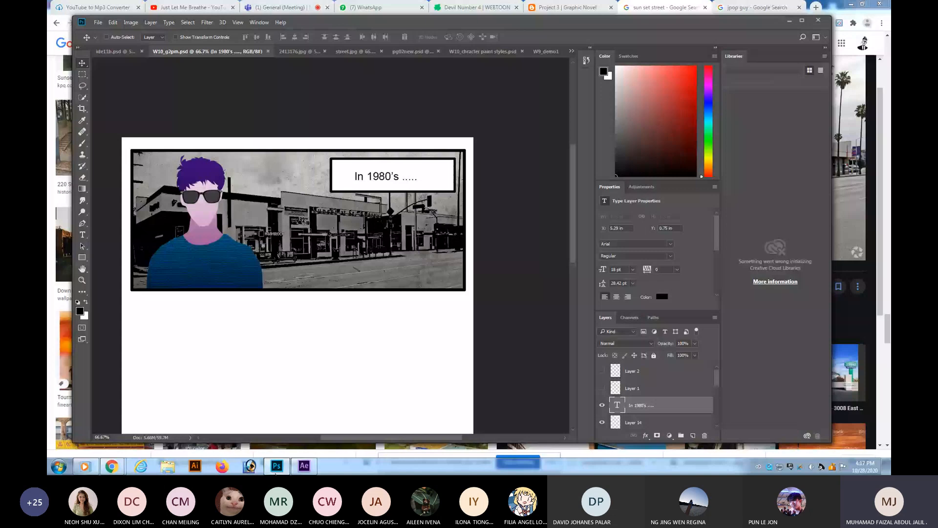
click(57, 347)
click(516, 74)
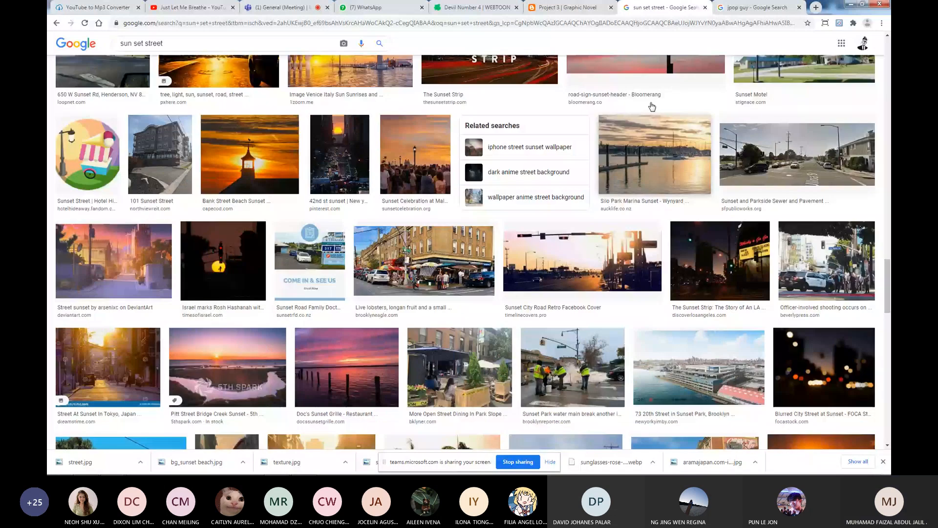
key(ctrl+Tab)
click(625, 64)
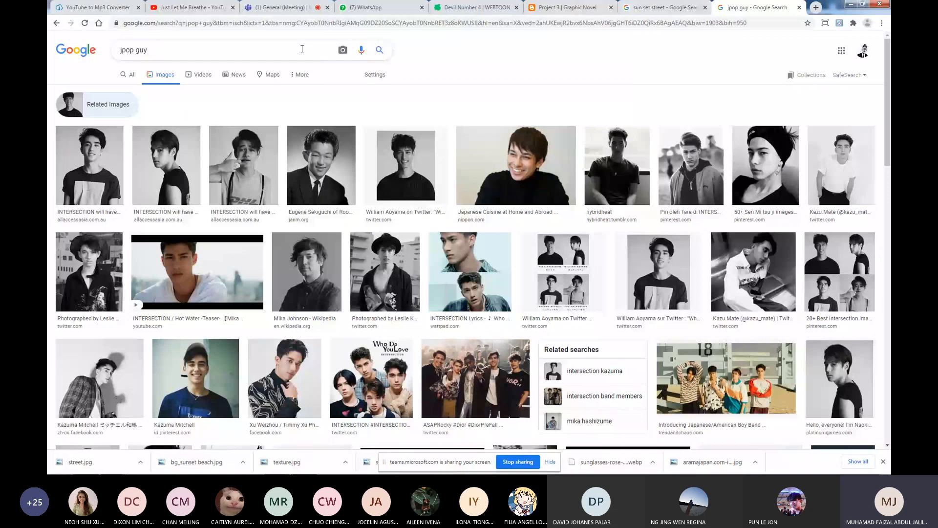
drag(302, 49, 104, 54)
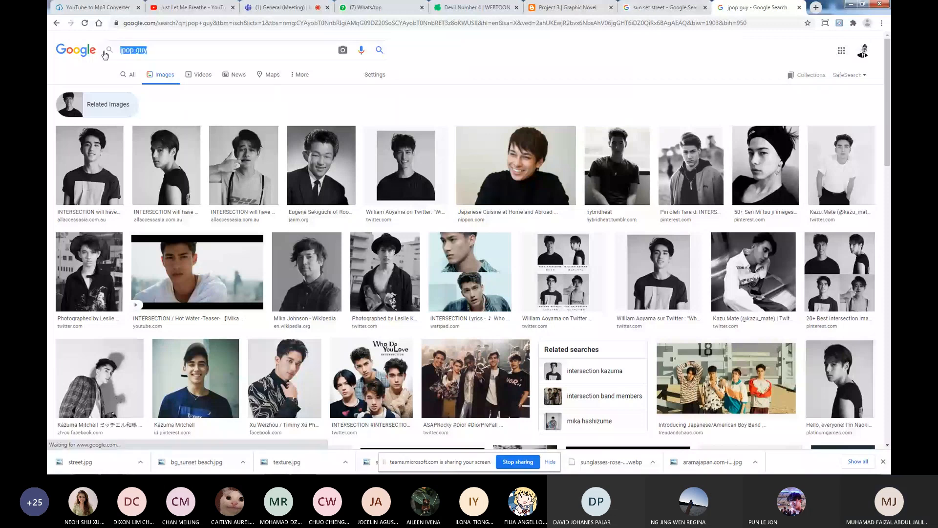
text(behance)
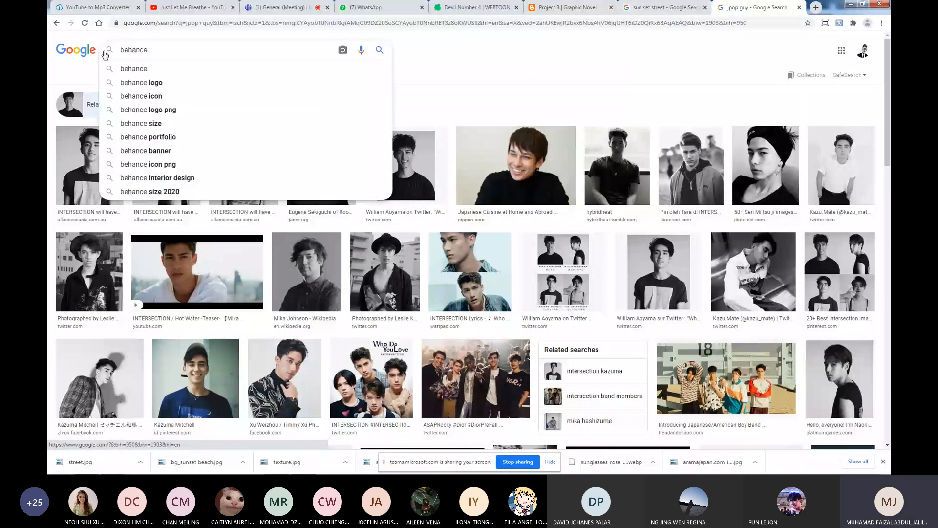
key(Return)
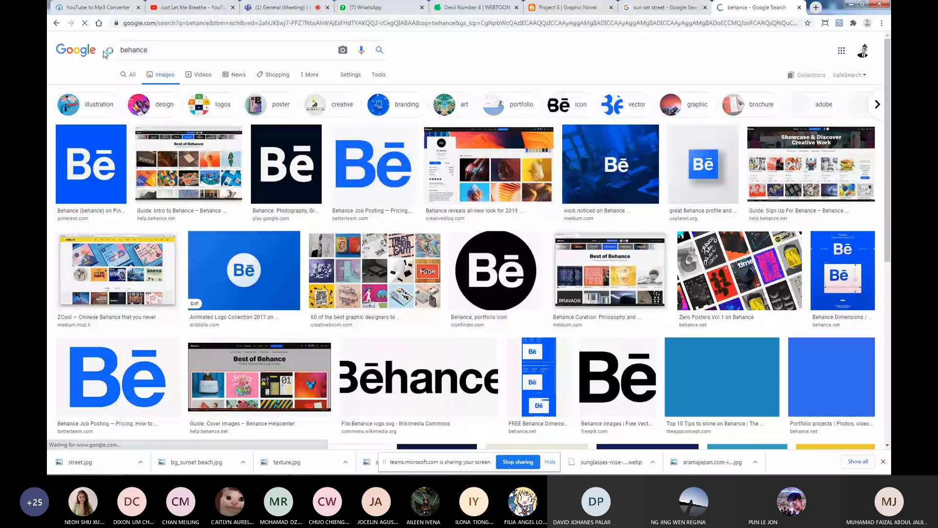
Open the Best of Behance page from the web results and view the project "Dictionary.com: A World Beyond Words".
click(130, 75)
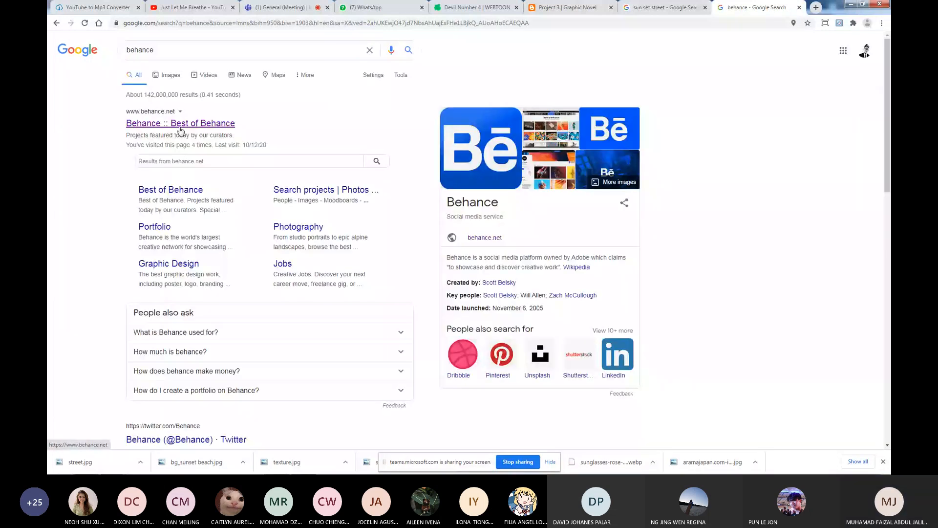
click(180, 125)
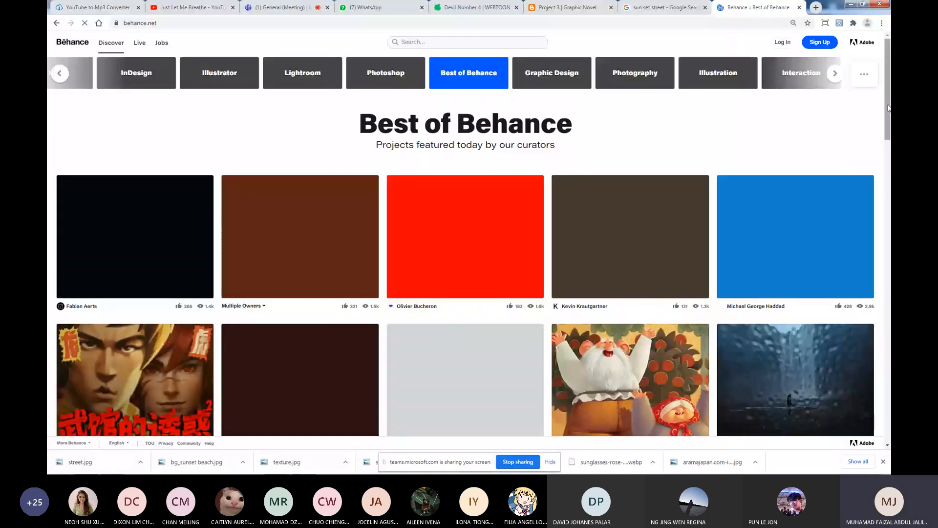
drag(888, 107, 890, 186)
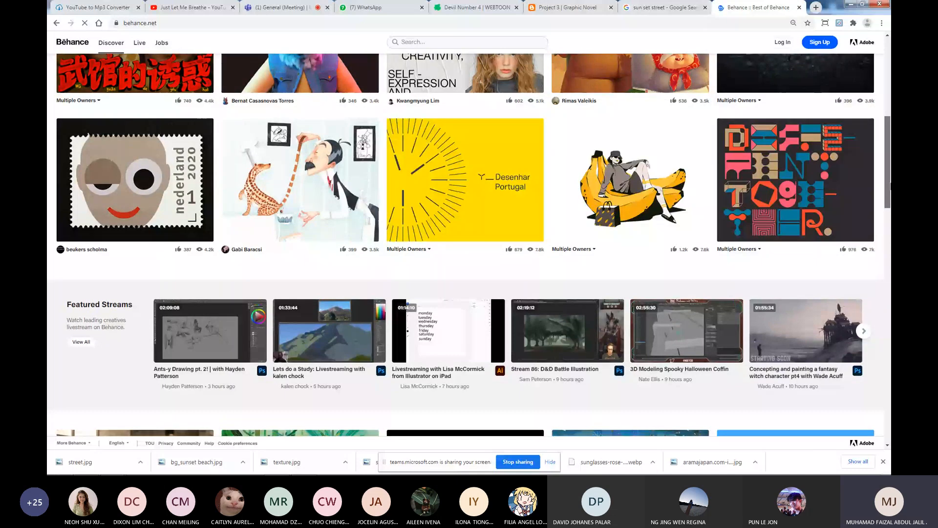
drag(890, 185, 880, 251)
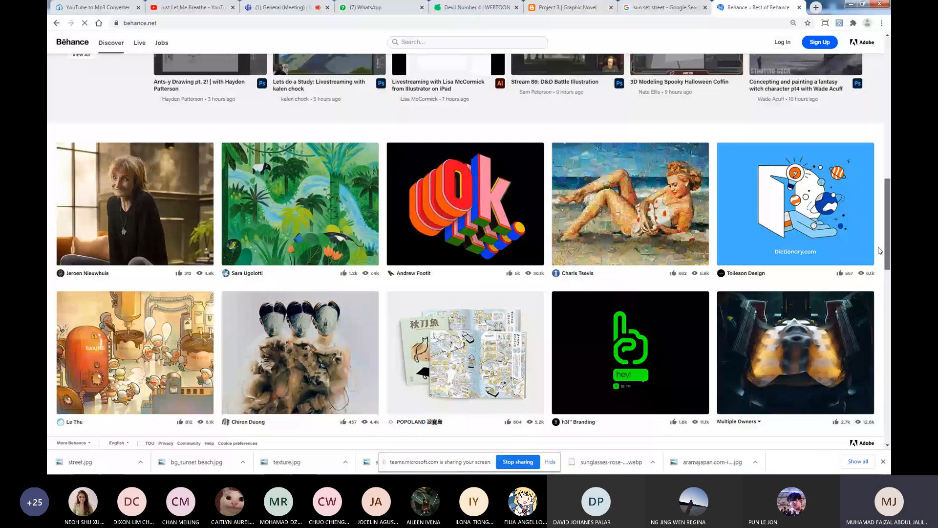
scroll(781, 153, down, 1)
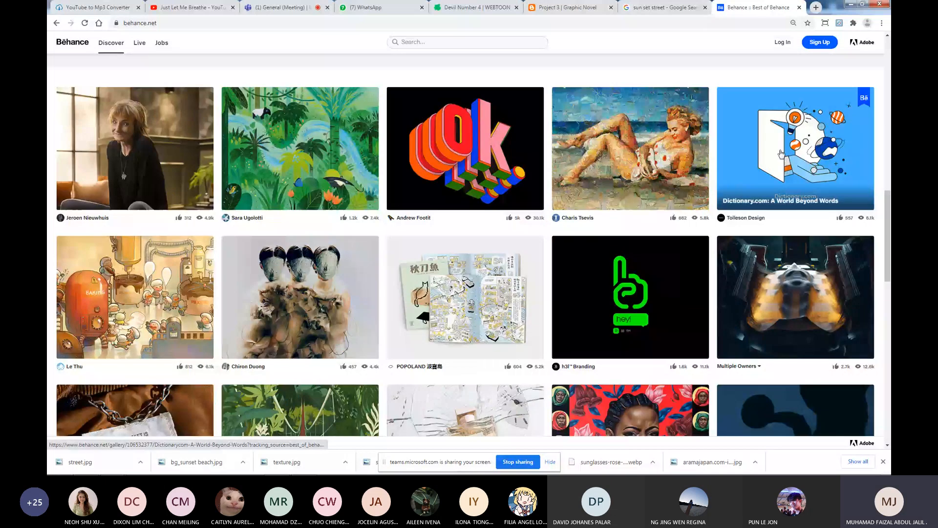
click(781, 153)
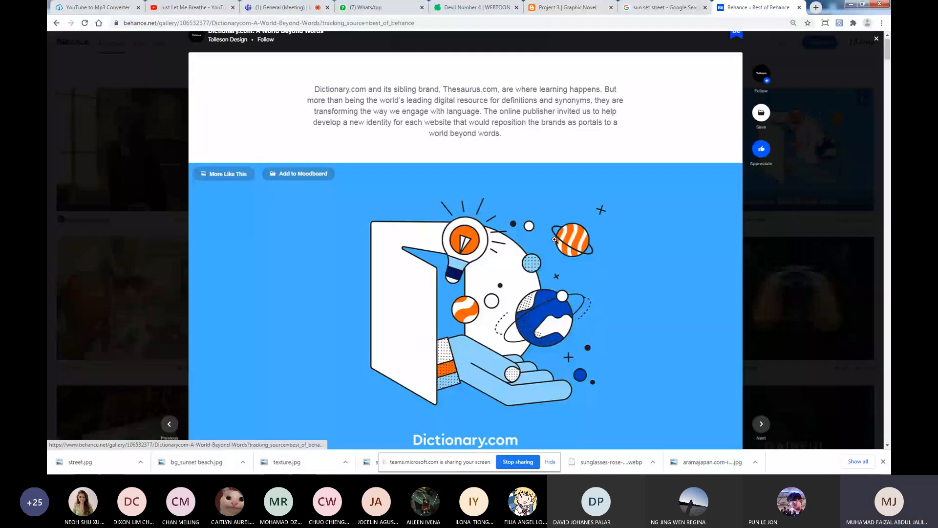
Look through the Dictionary.com project's posters and web page designs, and return to the Best of Behance gallery.
scroll(466, 268, down, 8)
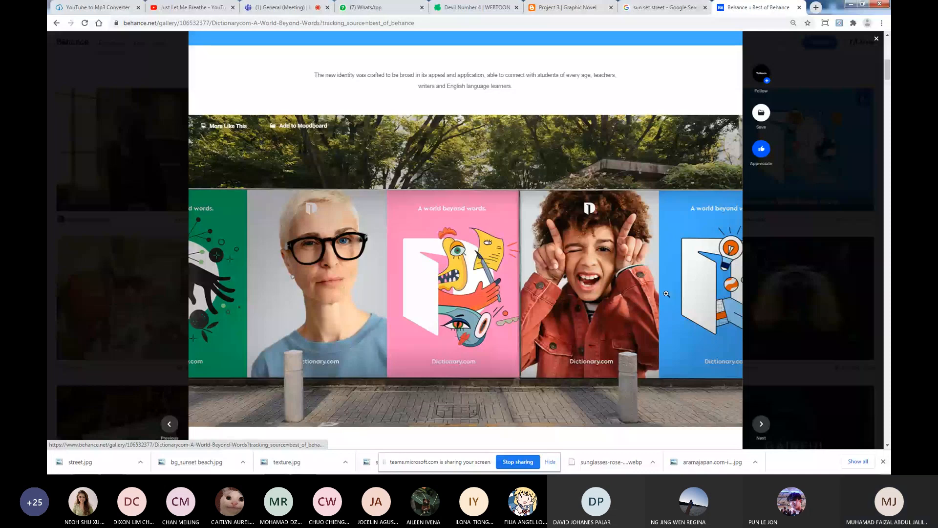
scroll(578, 257, down, 5)
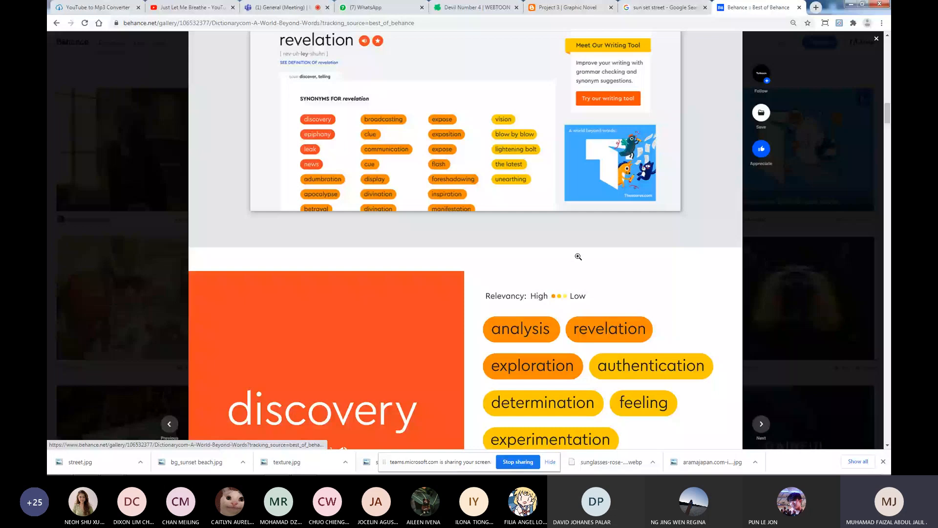
key(Escape)
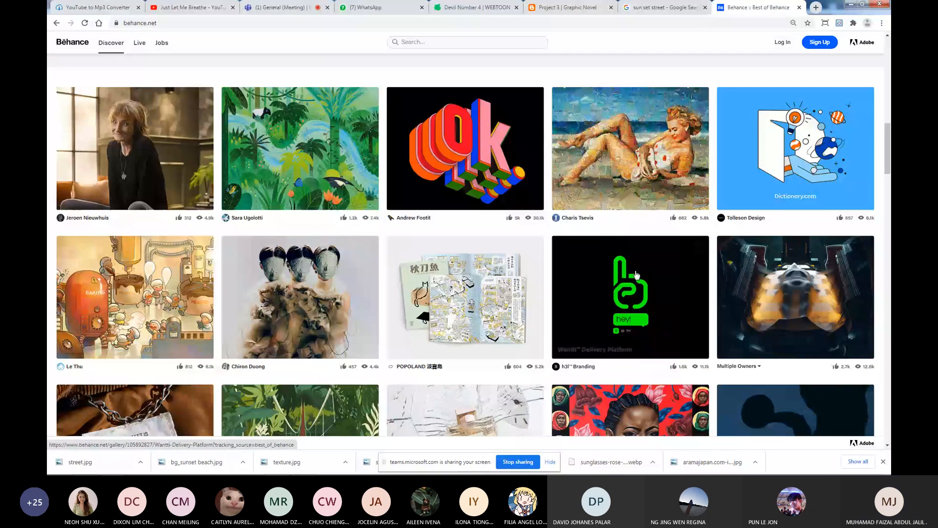
Open the jungle-bridge illustration project "Lifestyle Editorial Collection III", examine its editorial illustrations through to the end, and close the project.
scroll(636, 275, down, 5)
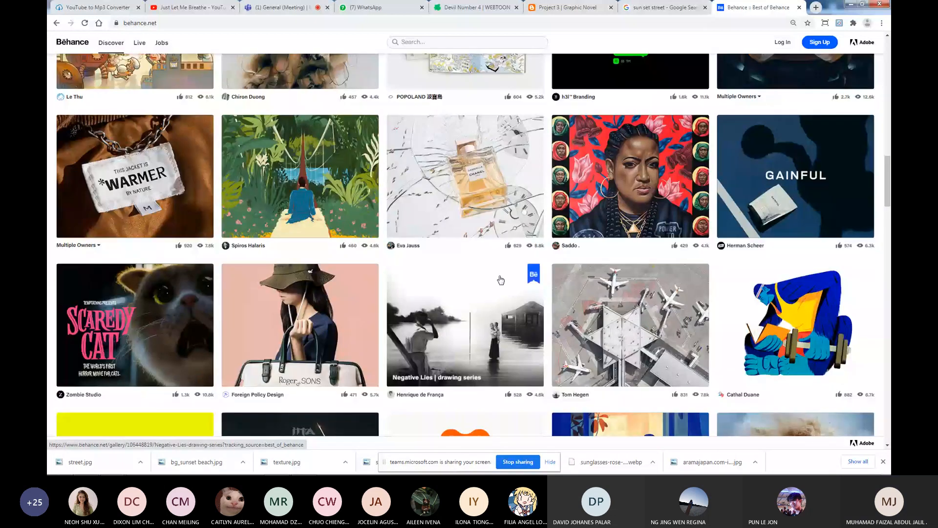
click(375, 240)
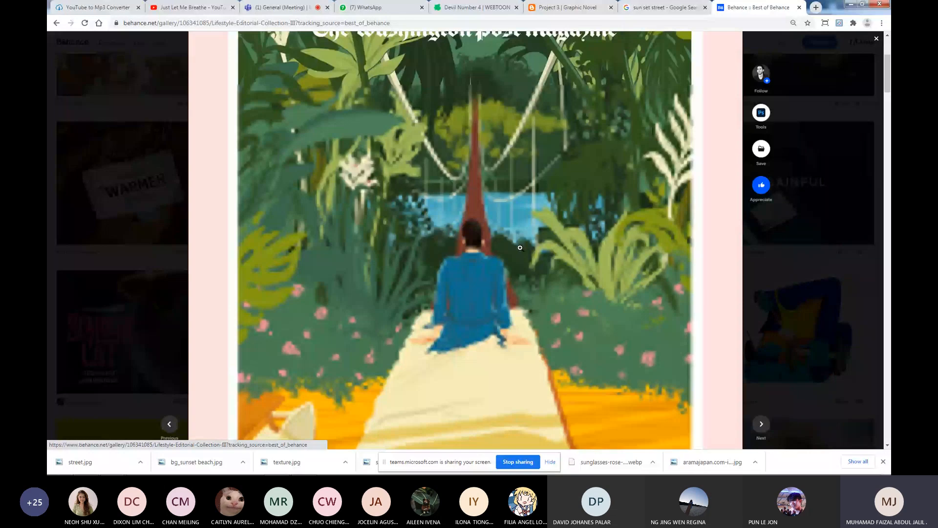
scroll(520, 248, down, 4)
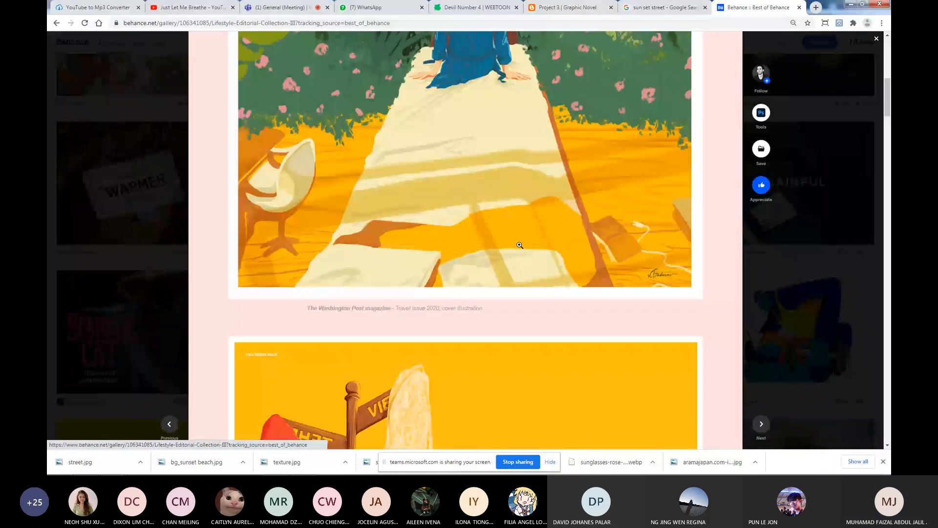
scroll(519, 242, down, 8)
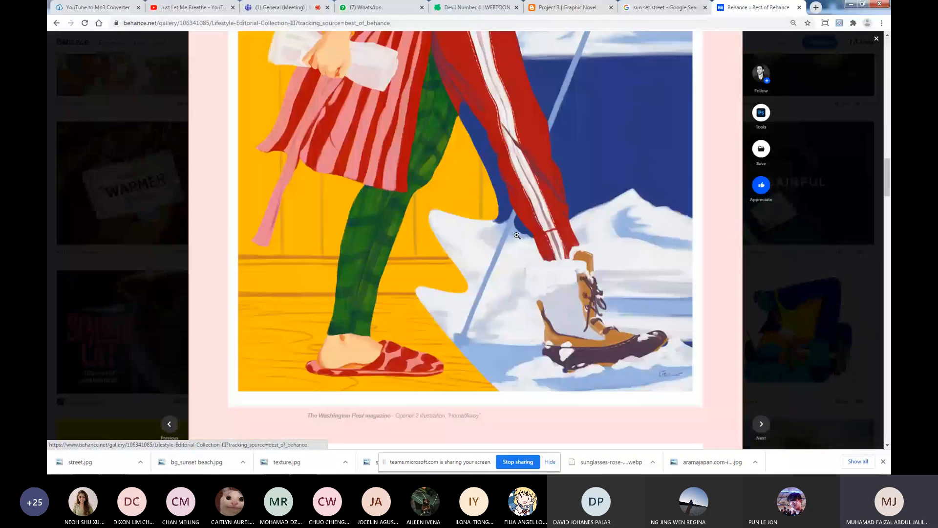
scroll(519, 232, down, 7)
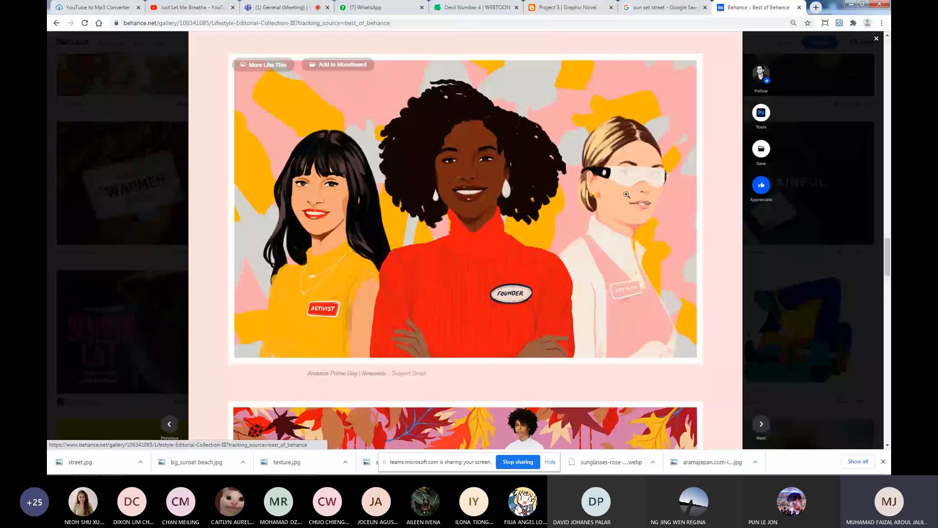
scroll(455, 239, down, 5)
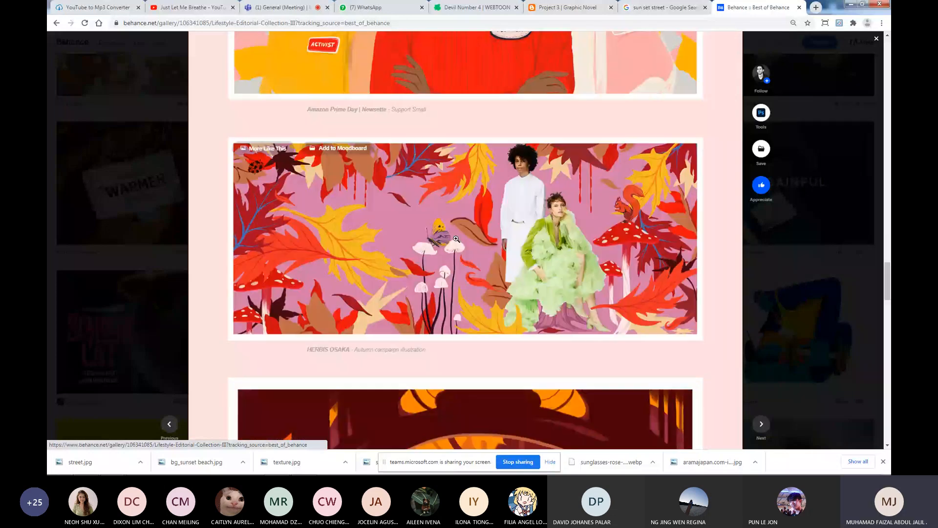
scroll(502, 225, down, 7)
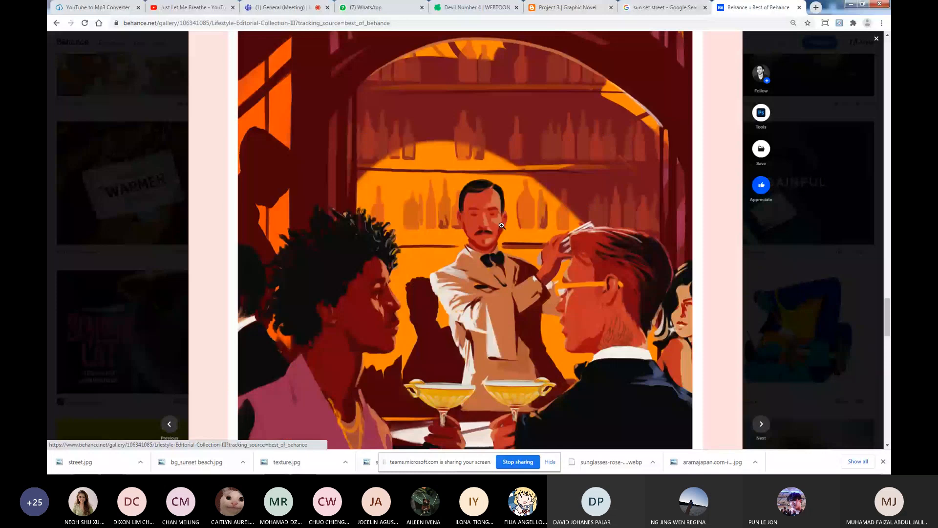
scroll(502, 225, down, 10)
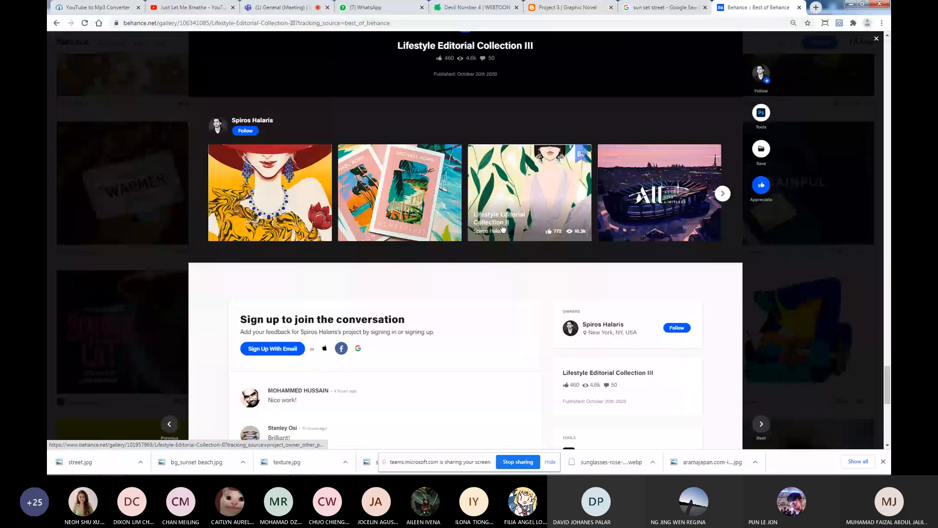
scroll(503, 227, down, 2)
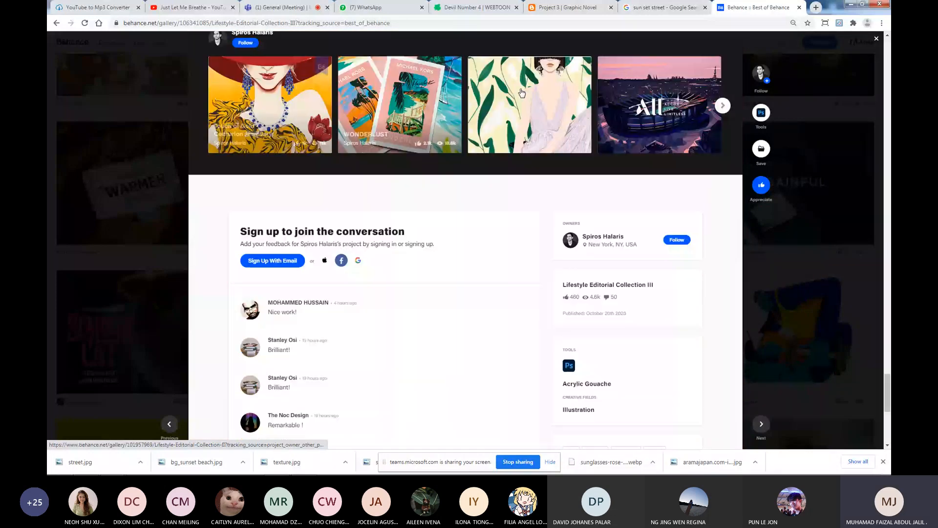
key(Escape)
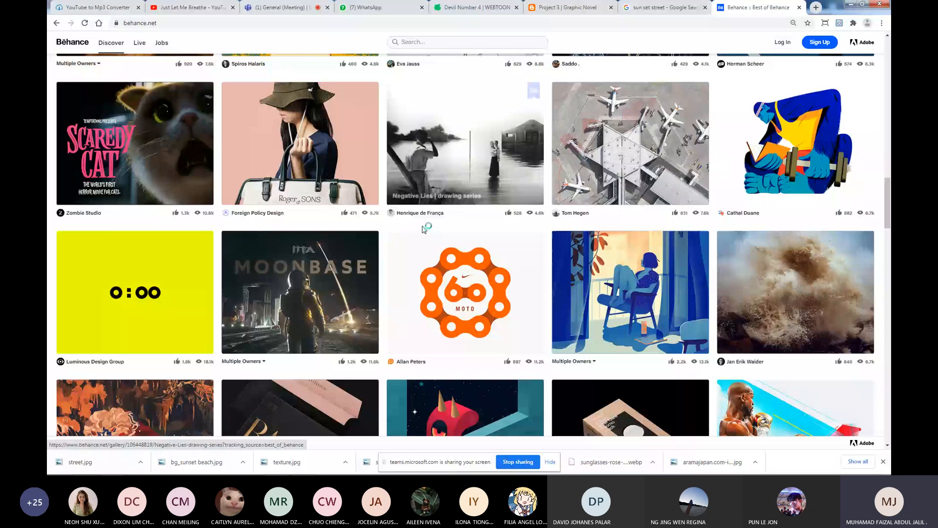
Open the "Asisa Tranquilidad" project from the gallery and play its TV spot video.
click(615, 257)
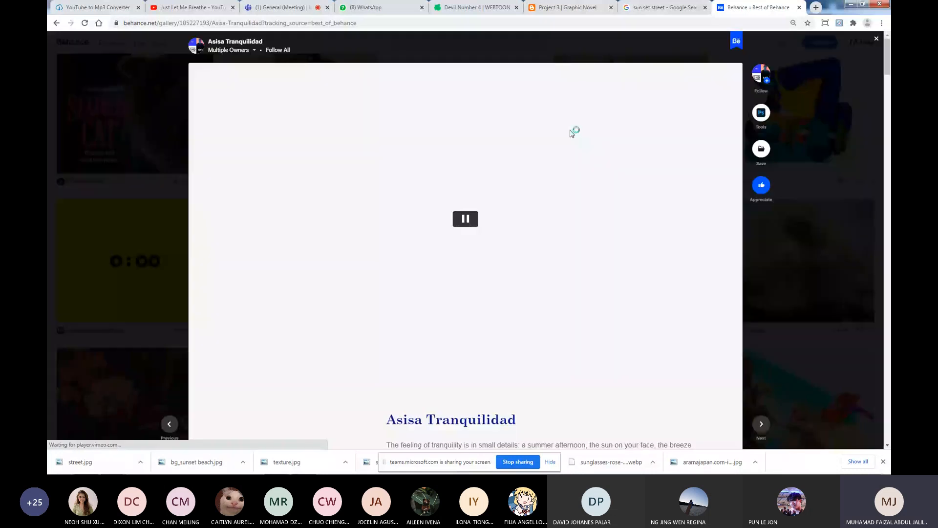
scroll(582, 181, down, 5)
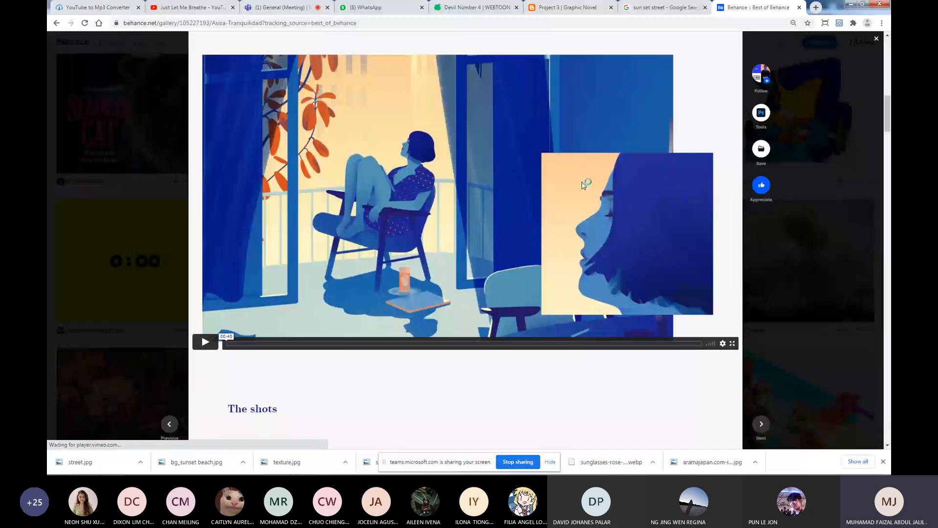
click(206, 343)
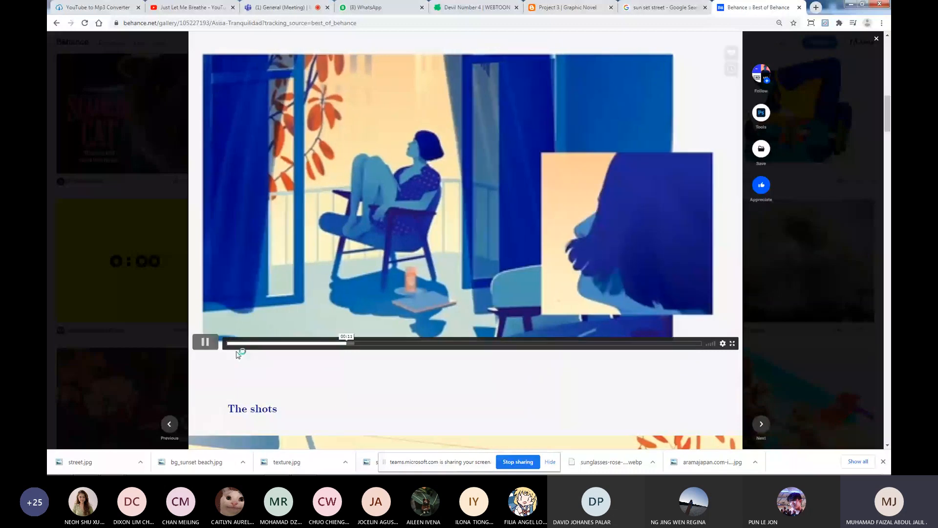
scroll(272, 335, up, 2)
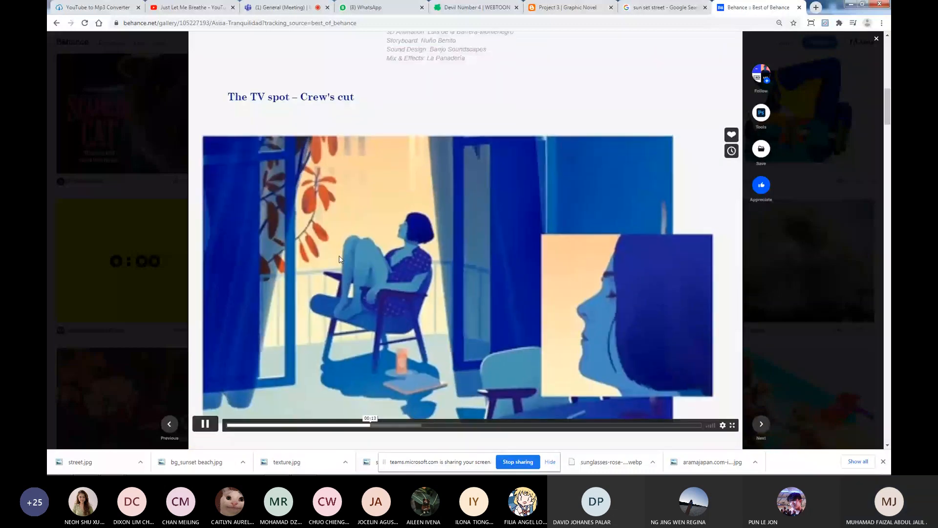
scroll(341, 259, down, 1)
scroll(439, 218, down, 1)
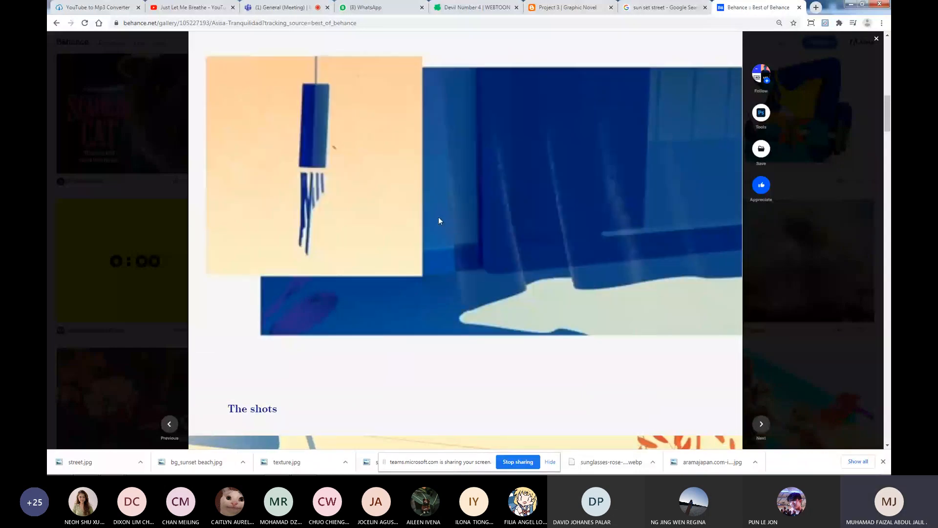
mouse_move(449, 265)
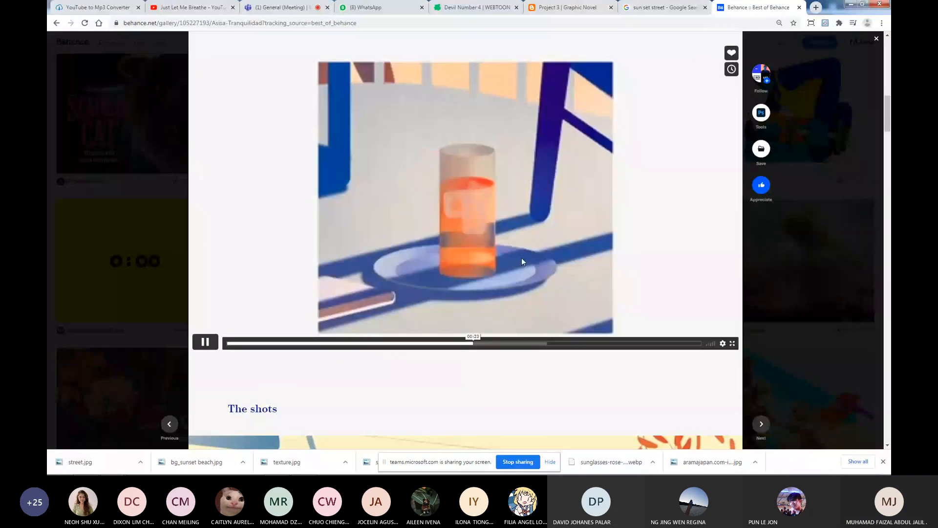
Examine the stills under "The shots" in the Asisa Tranquilidad project, from the balcony scene to the tablet scene.
scroll(521, 257, down, 8)
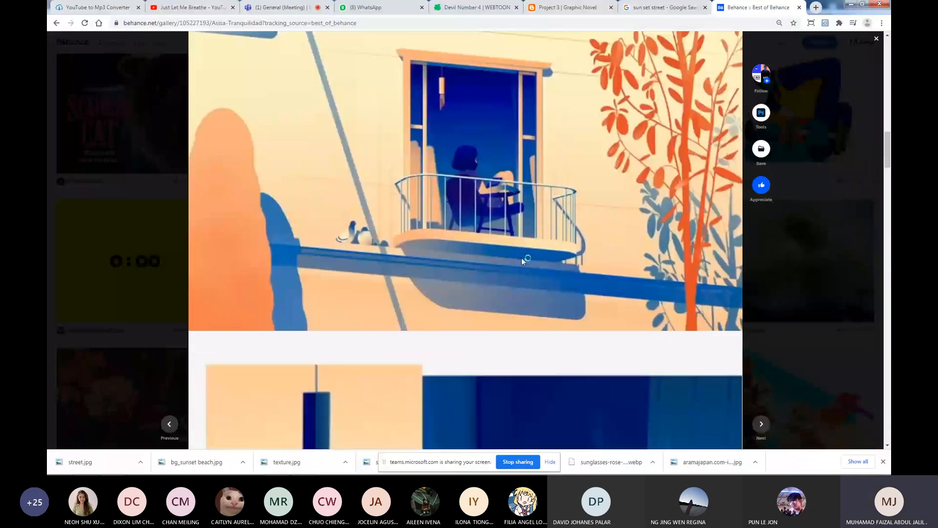
scroll(521, 257, up, 1)
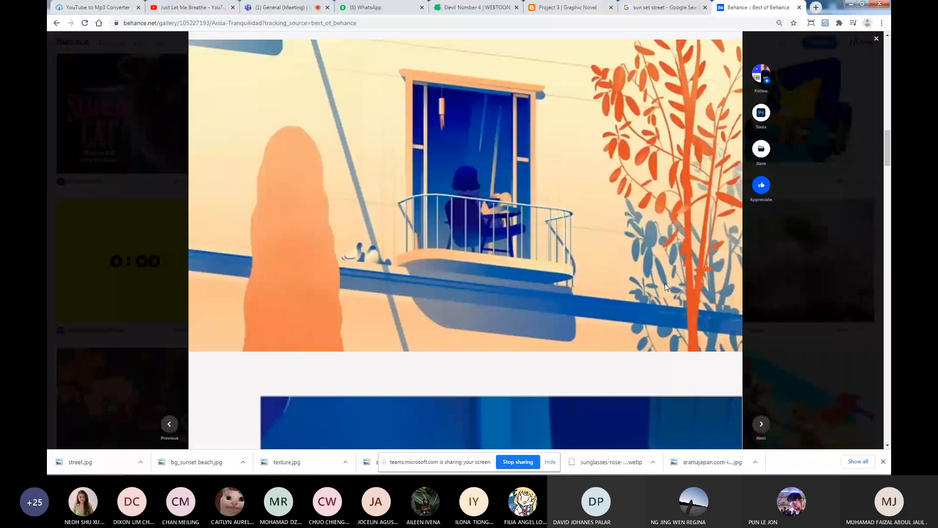
scroll(665, 287, down, 10)
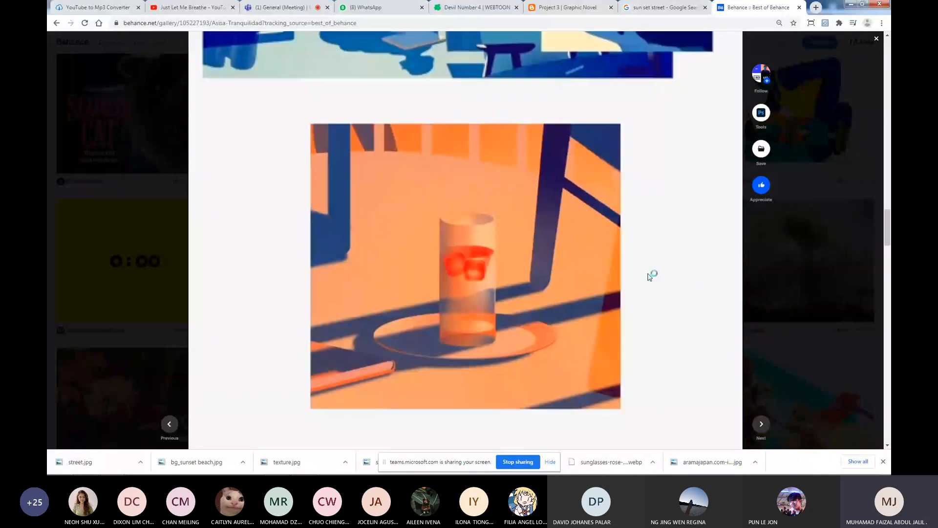
scroll(649, 275, down, 8)
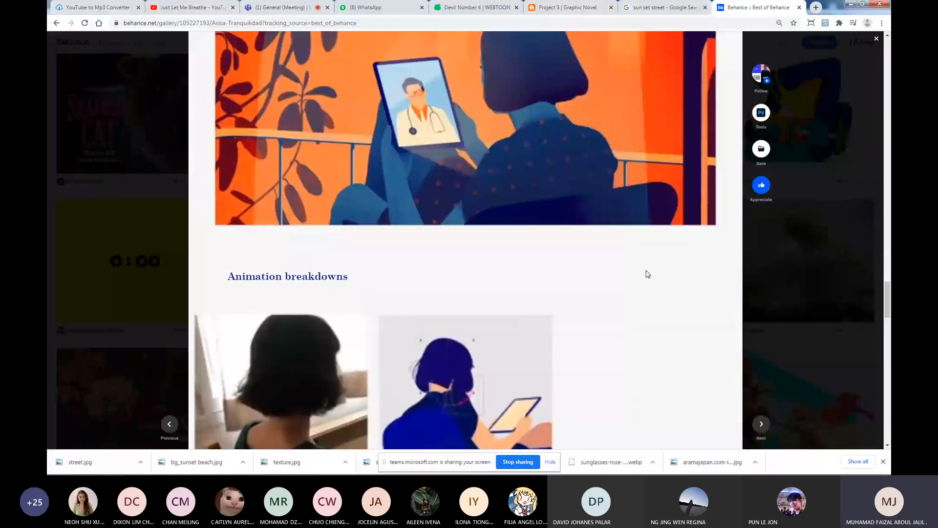
Study the project's animation breakdowns of the seated woman and the pigeons, from reference and sketch to coloured scene.
scroll(294, 175, down, 5)
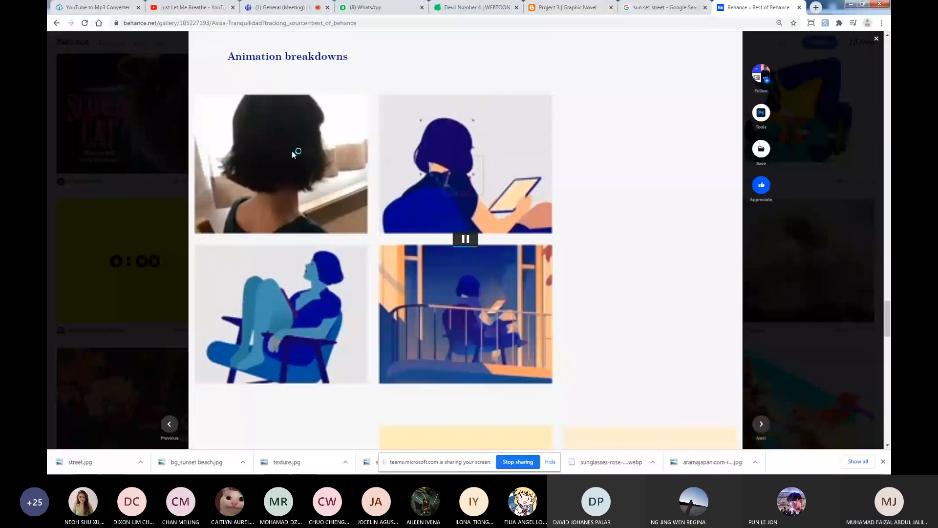
scroll(478, 204, down, 3)
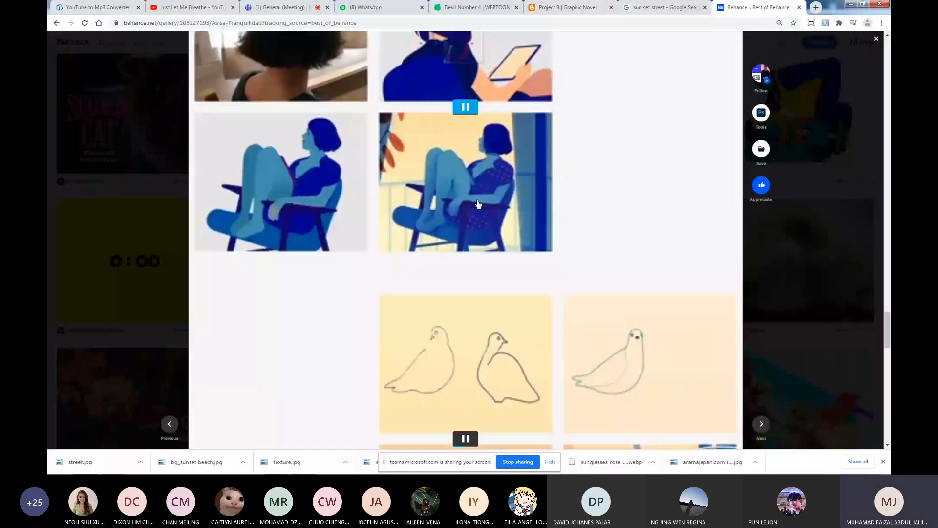
scroll(478, 204, up, 1)
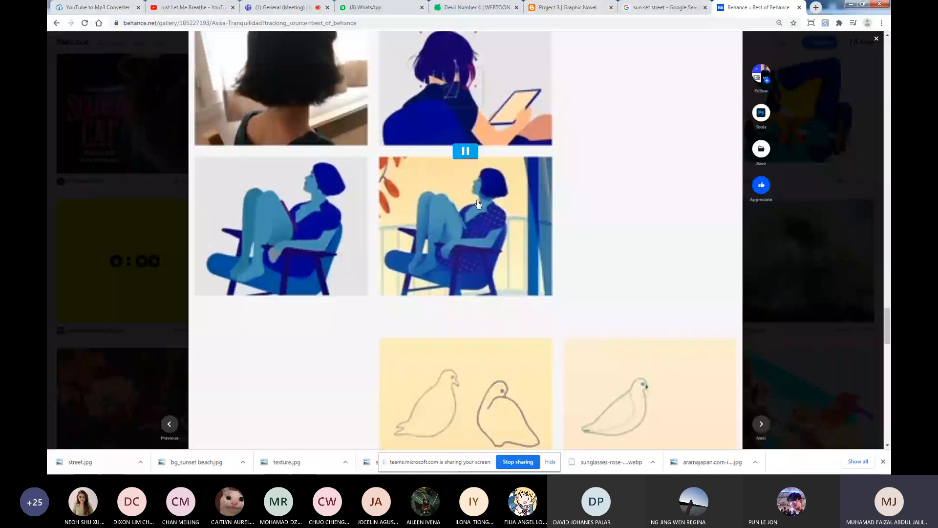
scroll(478, 203, up, 1)
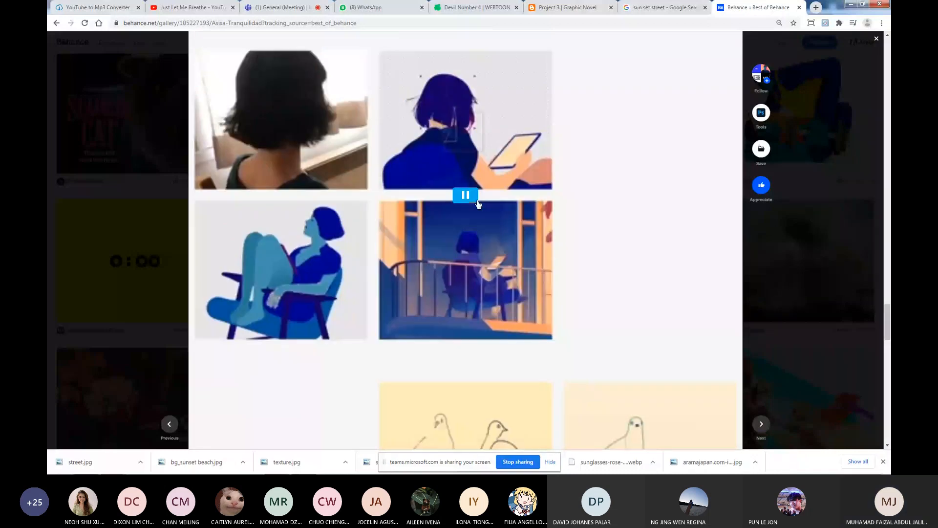
scroll(478, 203, down, 5)
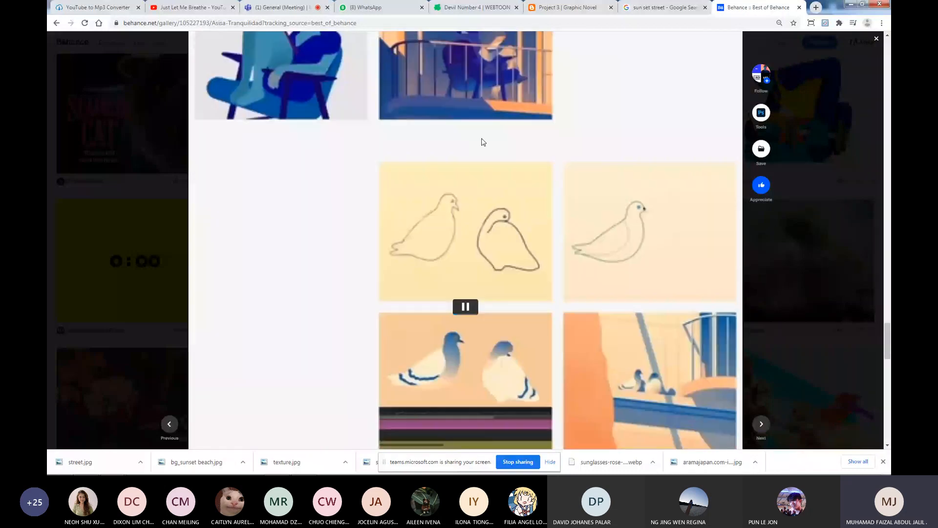
scroll(537, 206, down, 3)
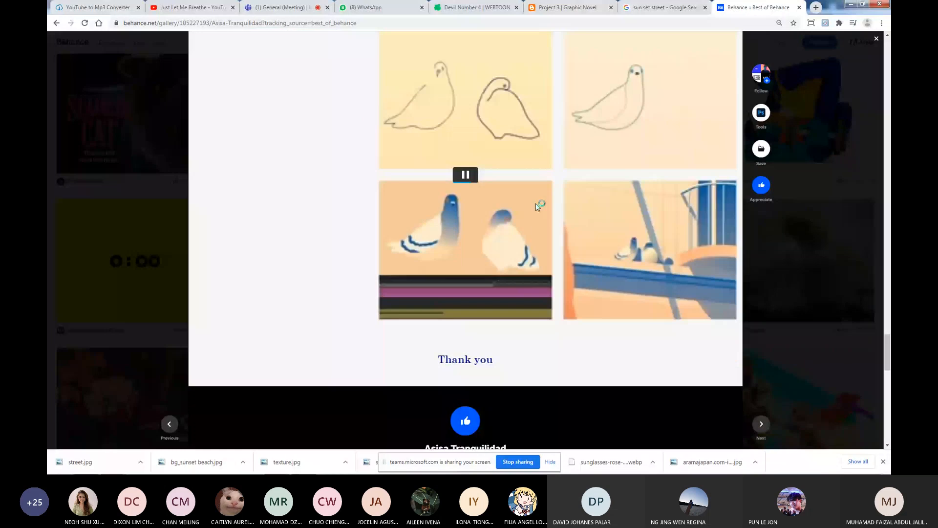
Open the owners' related project "The Future of Sustainable Energy" and look through its illustrations.
scroll(508, 186, down, 4)
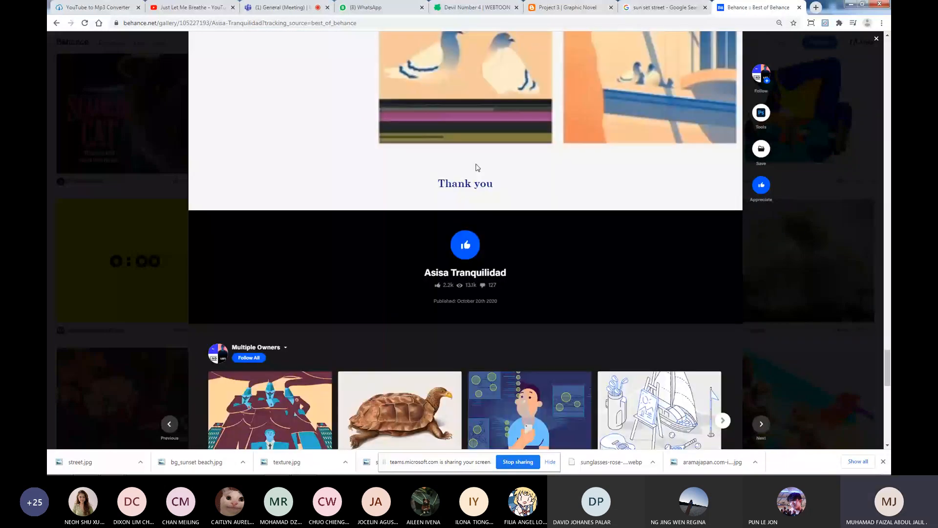
scroll(478, 167, down, 5)
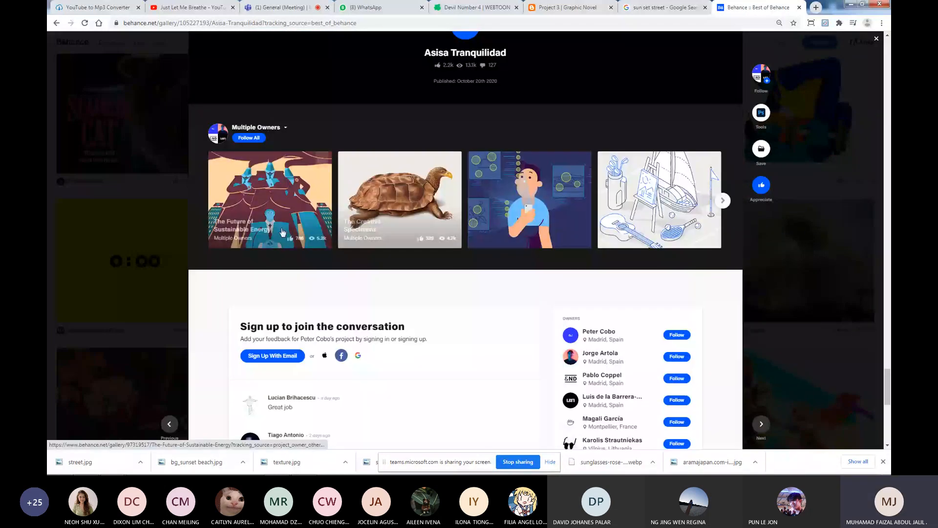
click(282, 232)
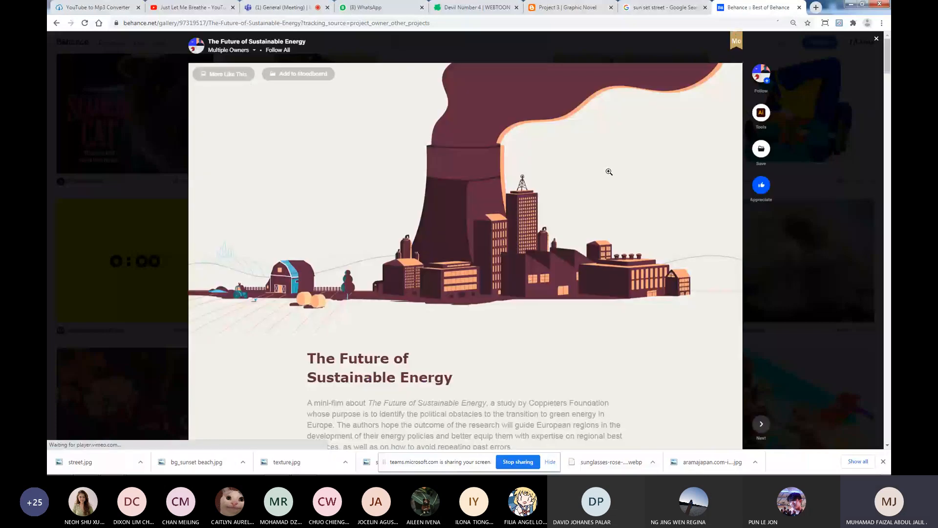
scroll(608, 171, down, 10)
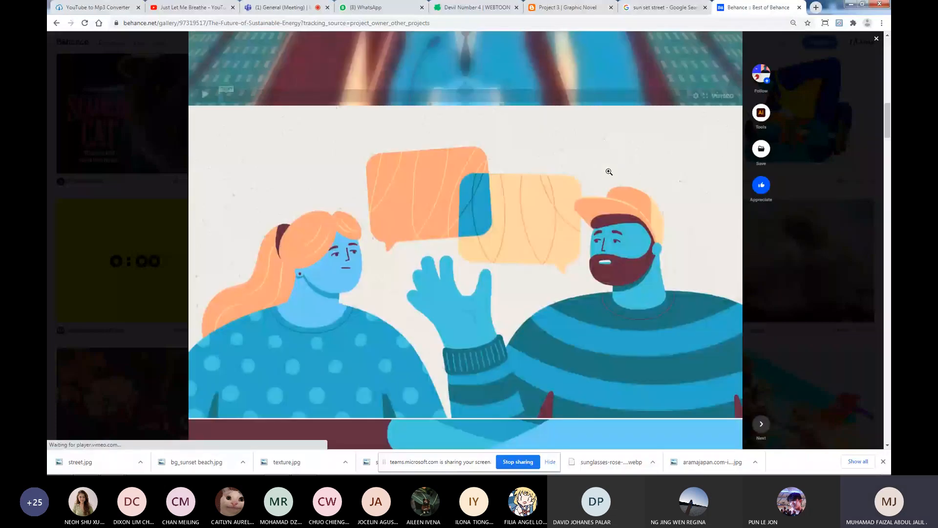
scroll(609, 172, down, 2)
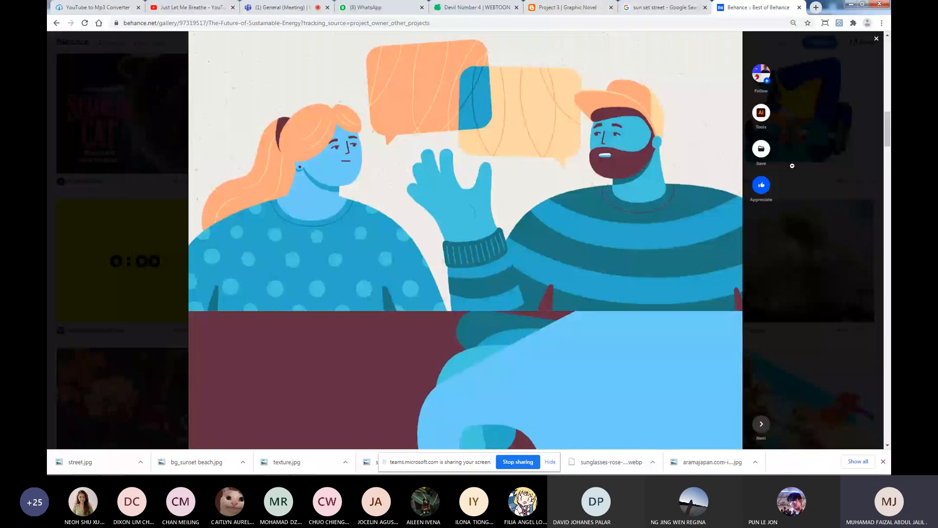
scroll(584, 233, down, 8)
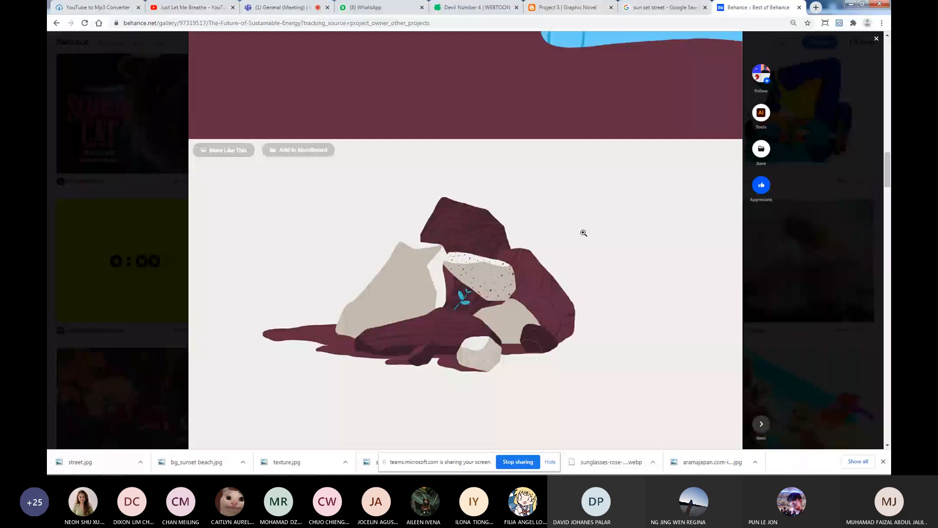
Finish viewing the sustainable energy illustrations, then switch to WEBTOON and look over the Devil Number 4 episode list and recommended series.
scroll(583, 233, down, 8)
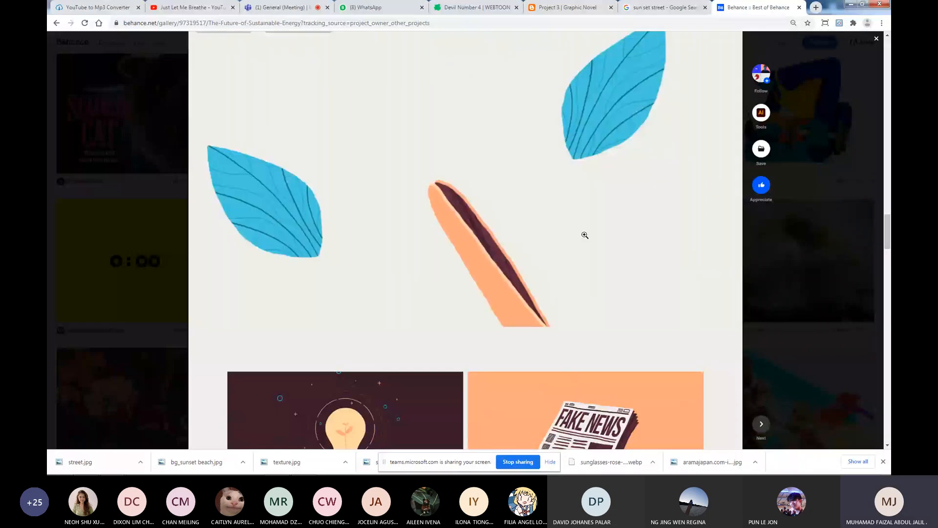
click(476, 7)
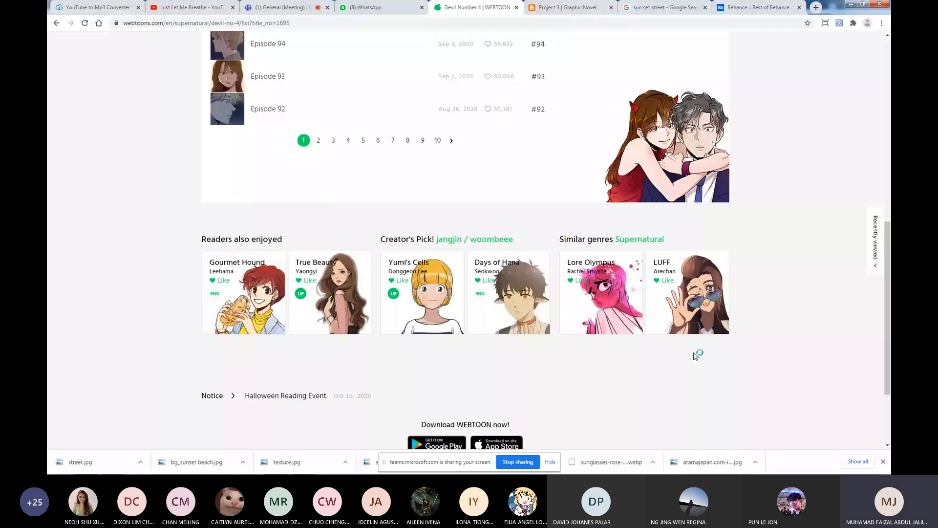
scroll(600, 311, down, 2)
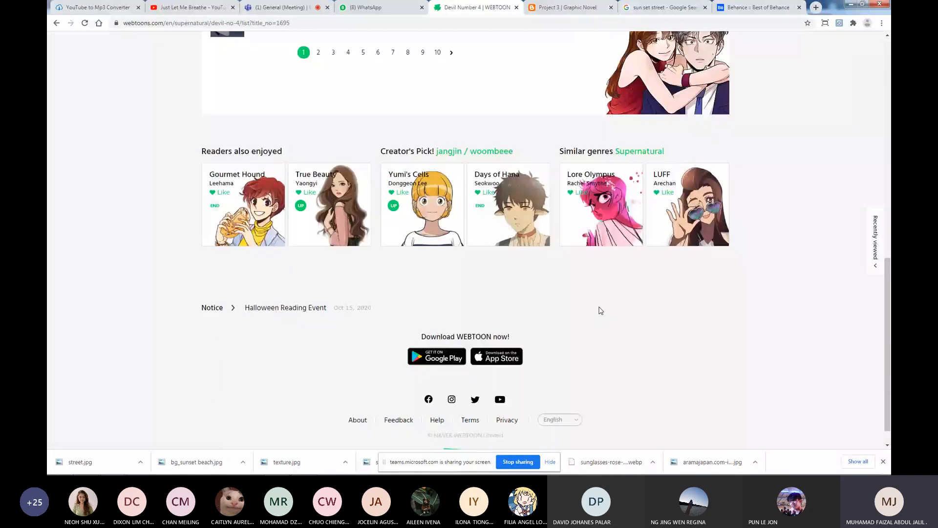
scroll(601, 310, up, 3)
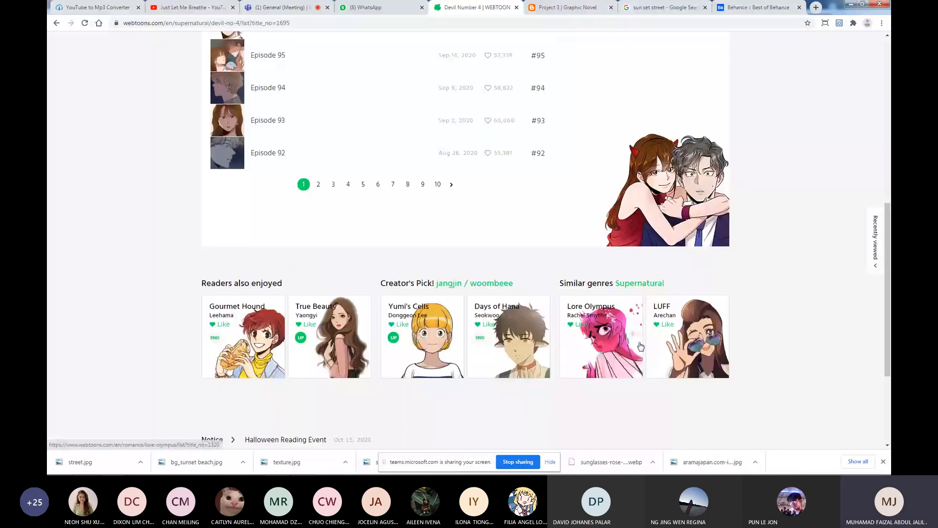
scroll(640, 345, up, 7)
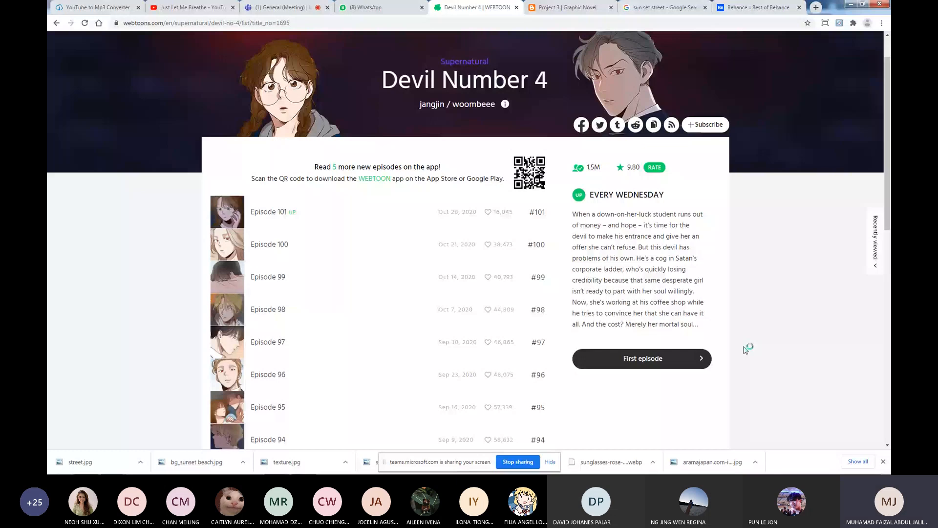
scroll(746, 348, down, 8)
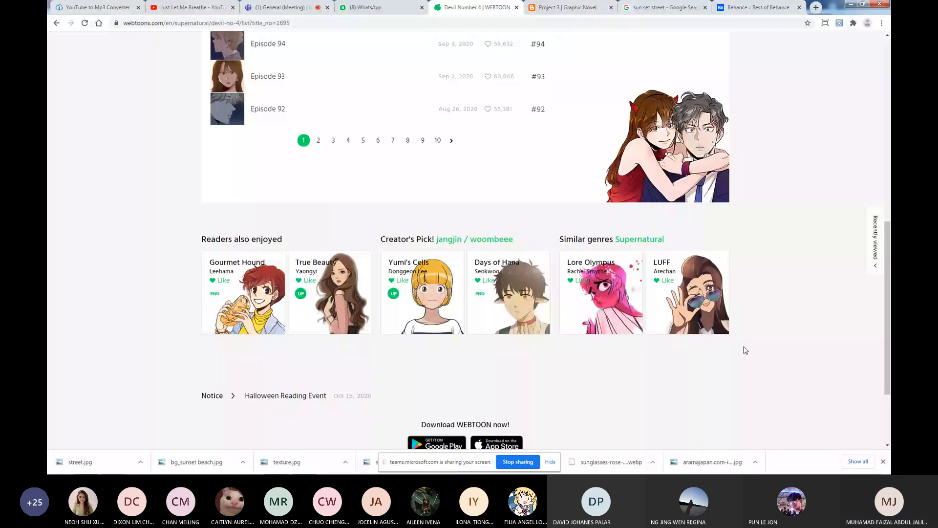
Open Lore Olympus from the similar Supernatural series and open its (S2) Episode 123.
click(606, 313)
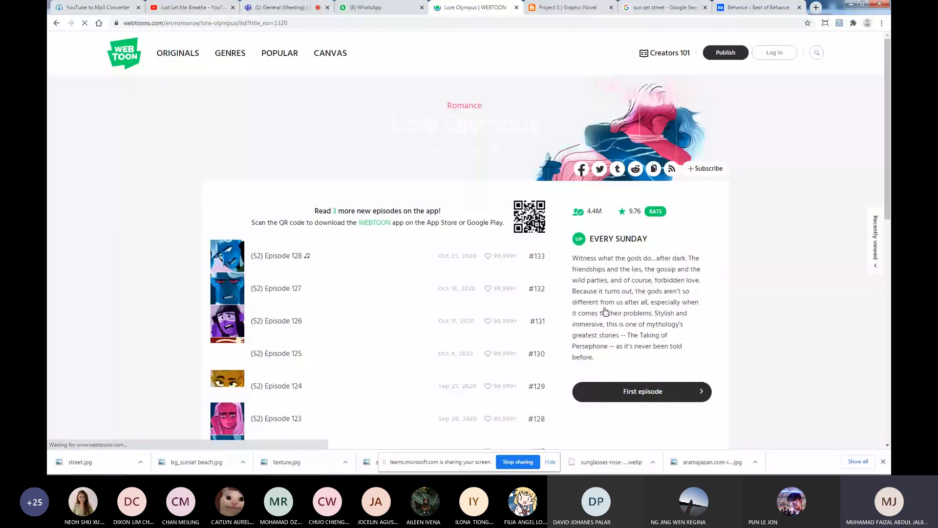
scroll(606, 310, down, 3)
click(218, 285)
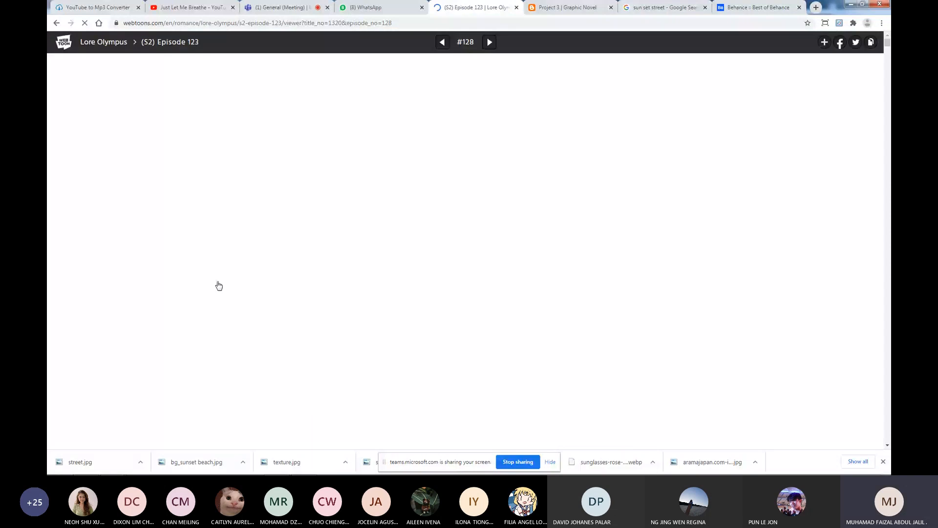
Examine the opening panels of Episode 123 for their textured shading, limited blue and red colours and speech balloons.
scroll(509, 285, down, 3)
scroll(474, 267, down, 5)
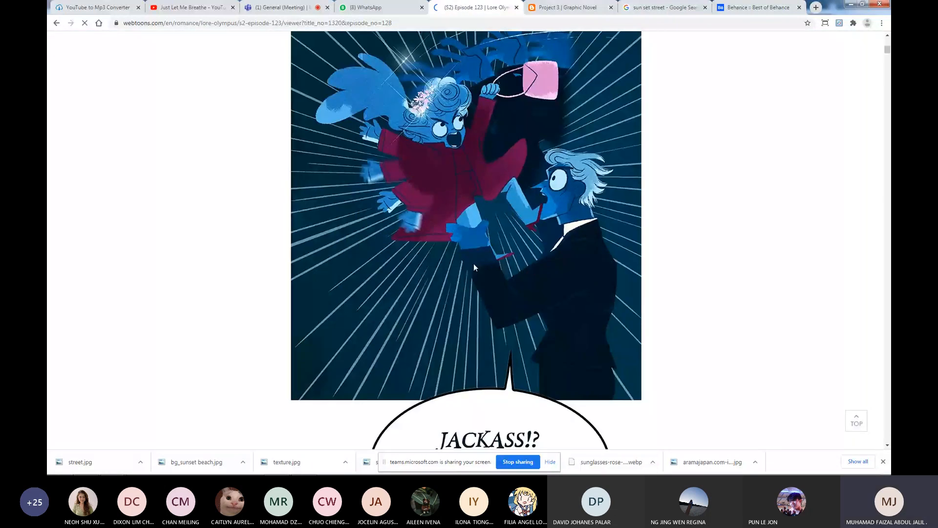
scroll(473, 267, down, 2)
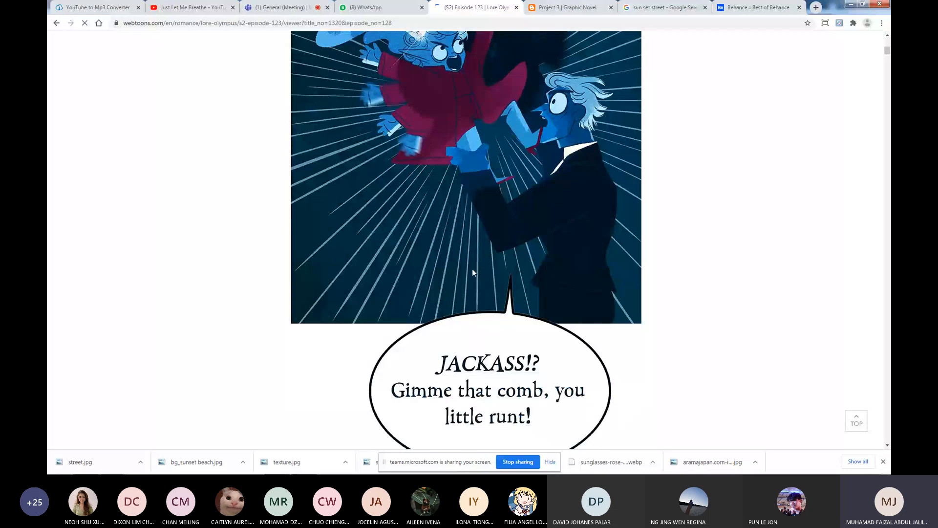
scroll(472, 272, down, 10)
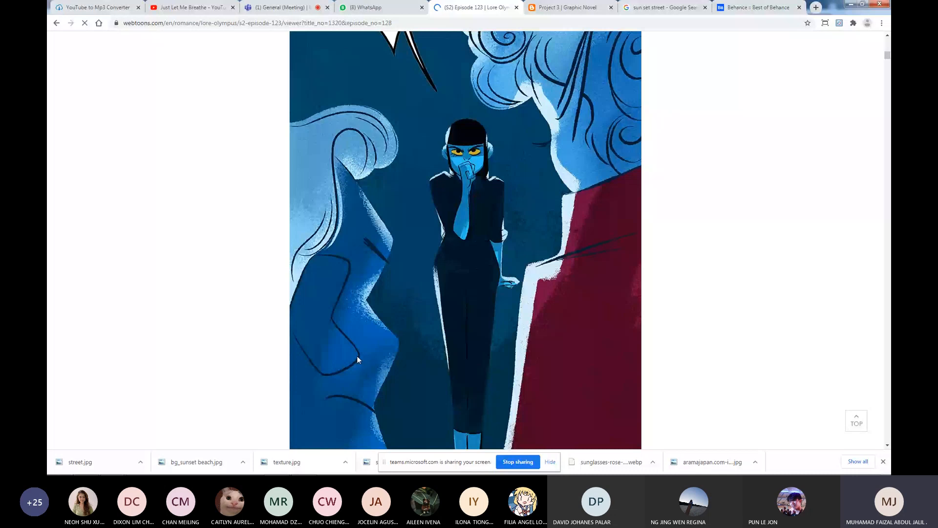
scroll(421, 304, up, 3)
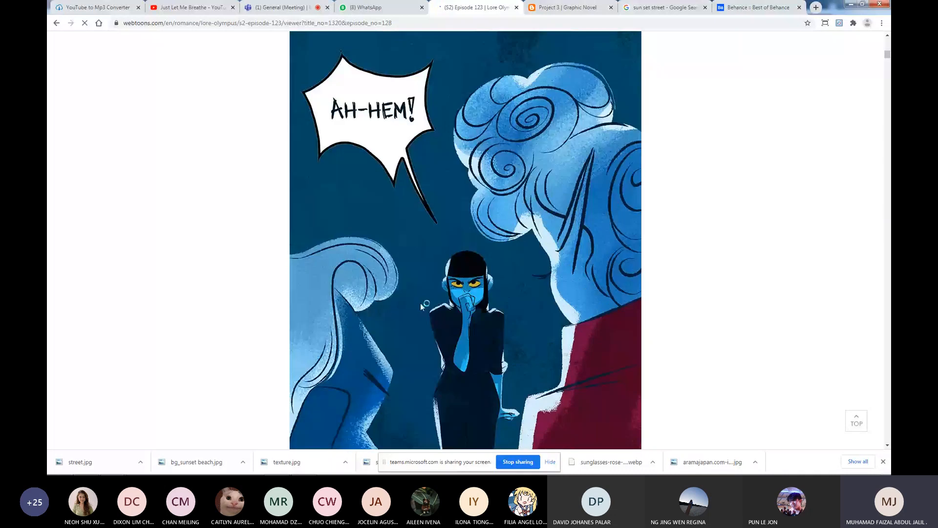
scroll(605, 213, down, 5)
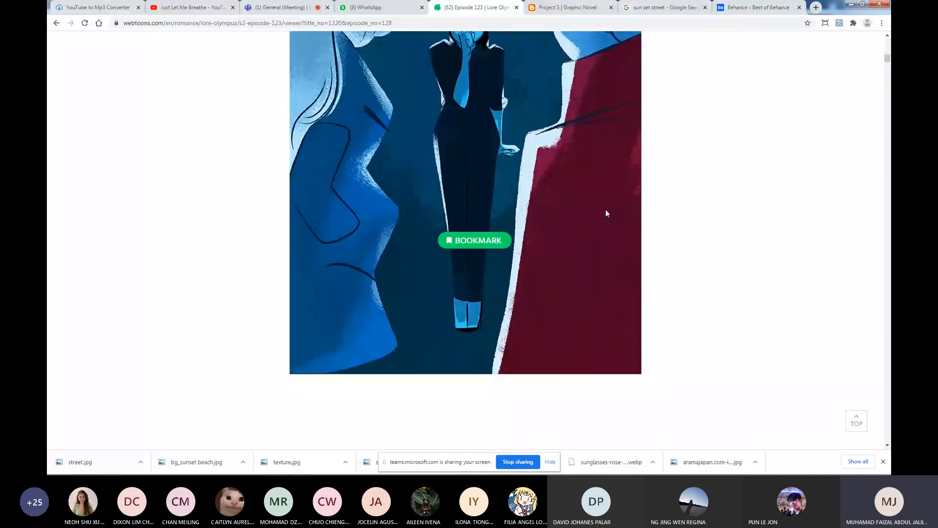
scroll(605, 213, down, 5)
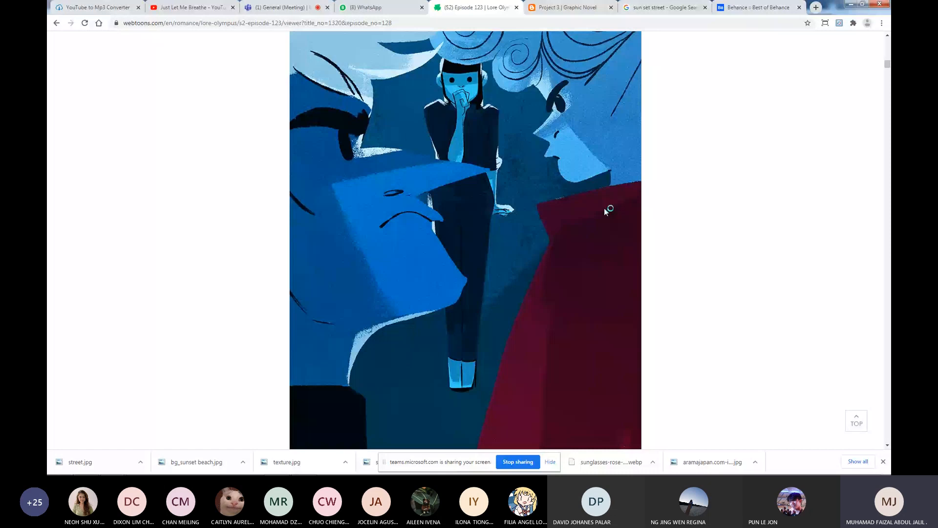
scroll(604, 210, down, 5)
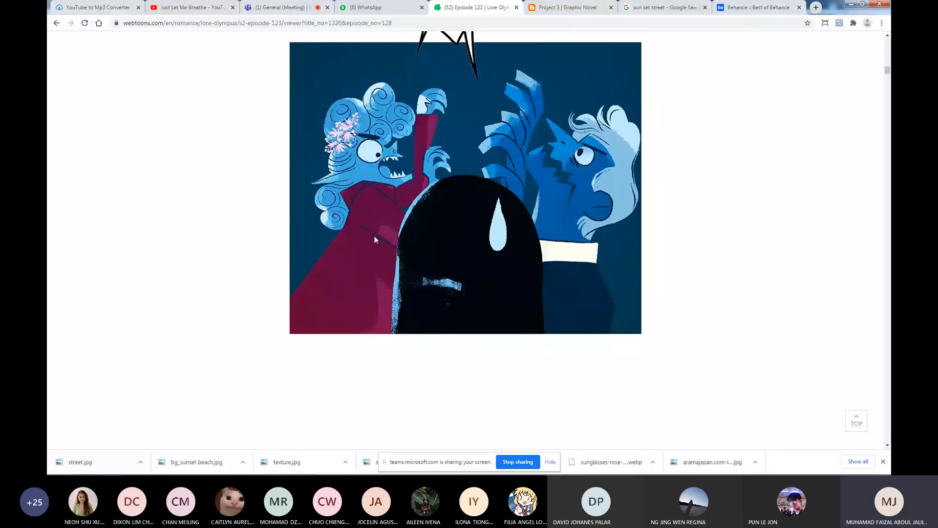
scroll(375, 239, down, 5)
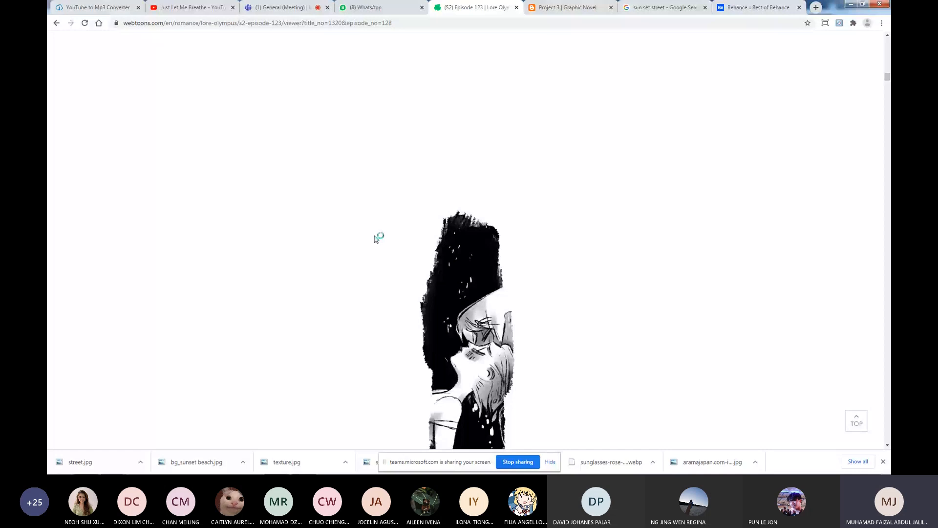
Skim the rest of Episode 123 from its title page through the story panels to the comments and page end.
scroll(376, 239, down, 5)
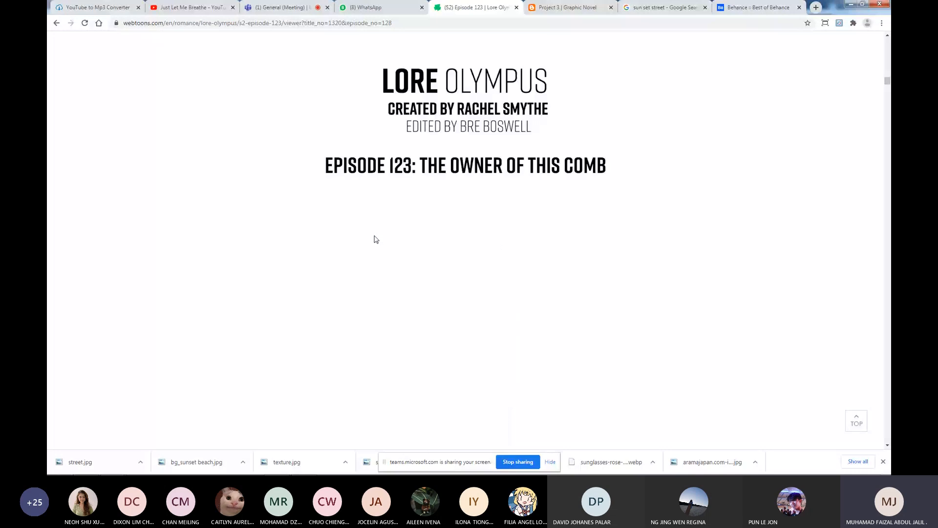
scroll(536, 223, down, 5)
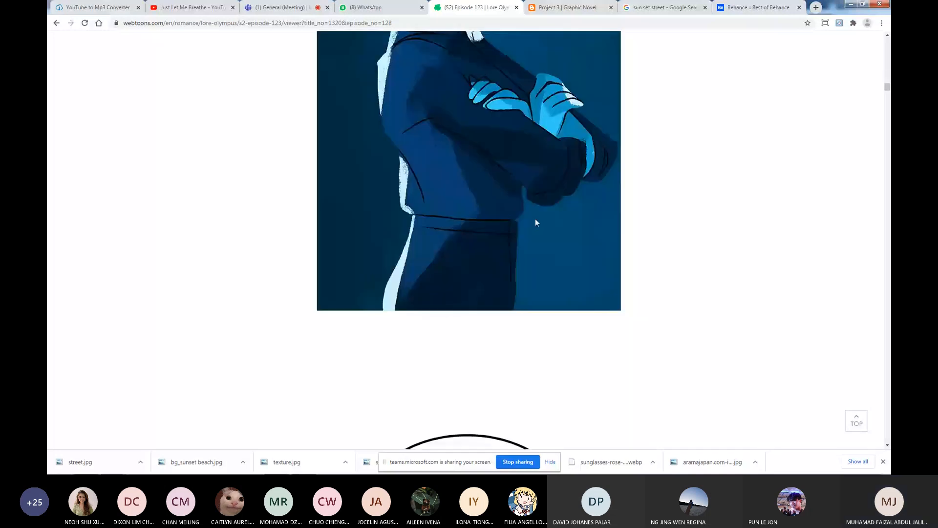
scroll(535, 223, down, 5)
drag(888, 100, 888, 117)
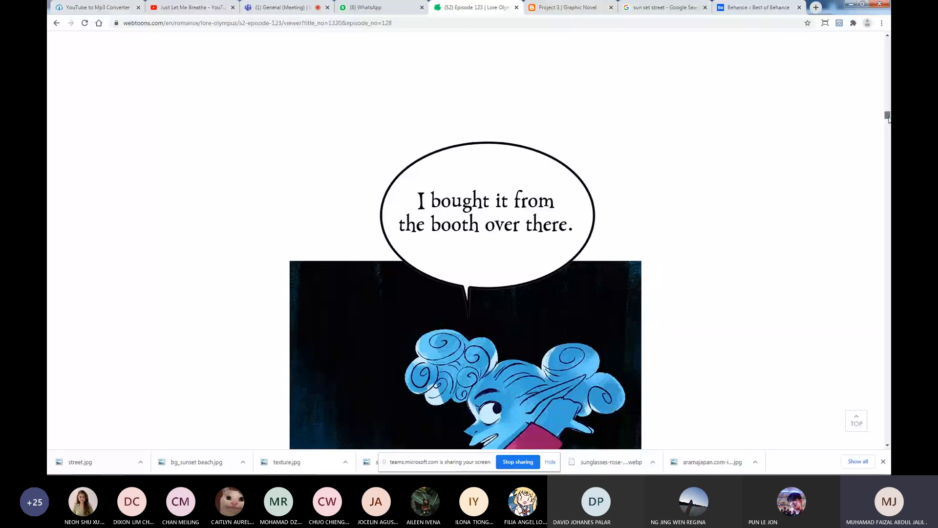
drag(889, 119, 890, 446)
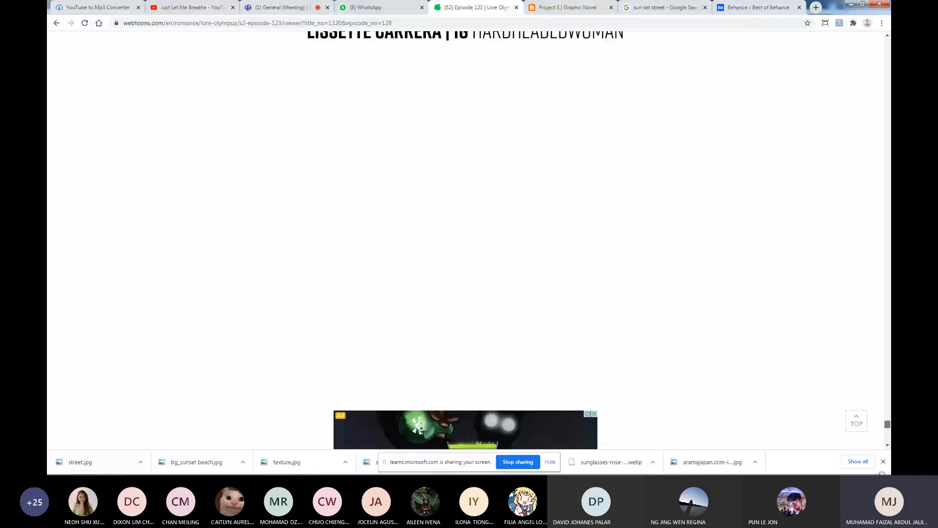
drag(882, 474, 889, 444)
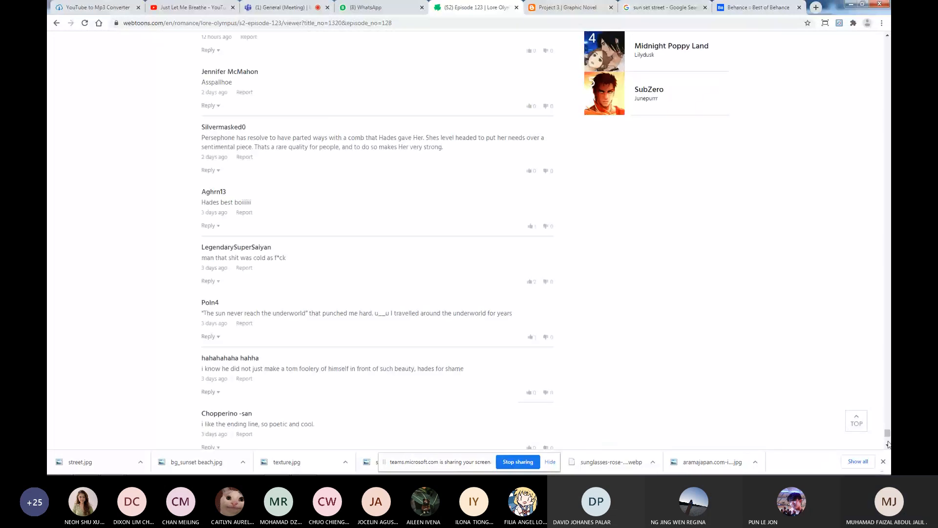
click(888, 444)
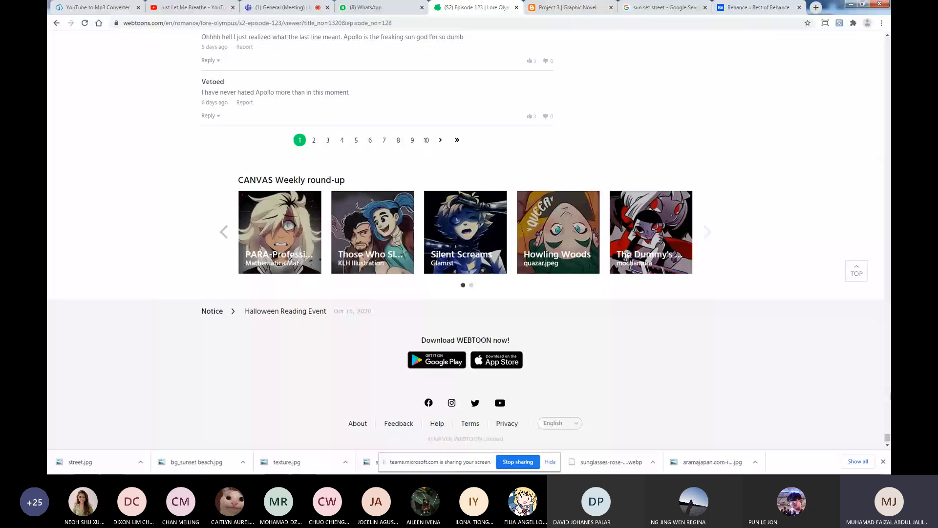
Subscribe to Lore Olympus beneath the episode and view the closing panel of the hooded figure in the rain.
scroll(790, 231, up, 10)
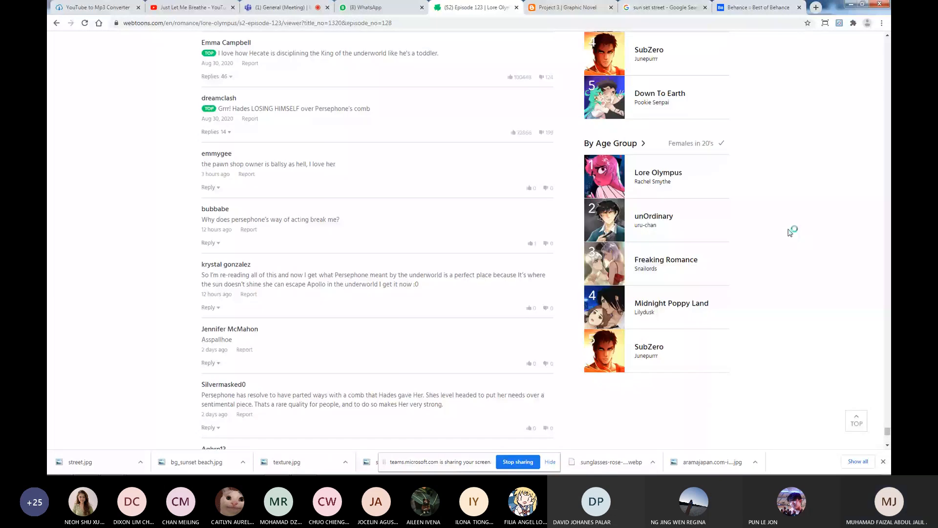
scroll(791, 231, up, 10)
click(443, 302)
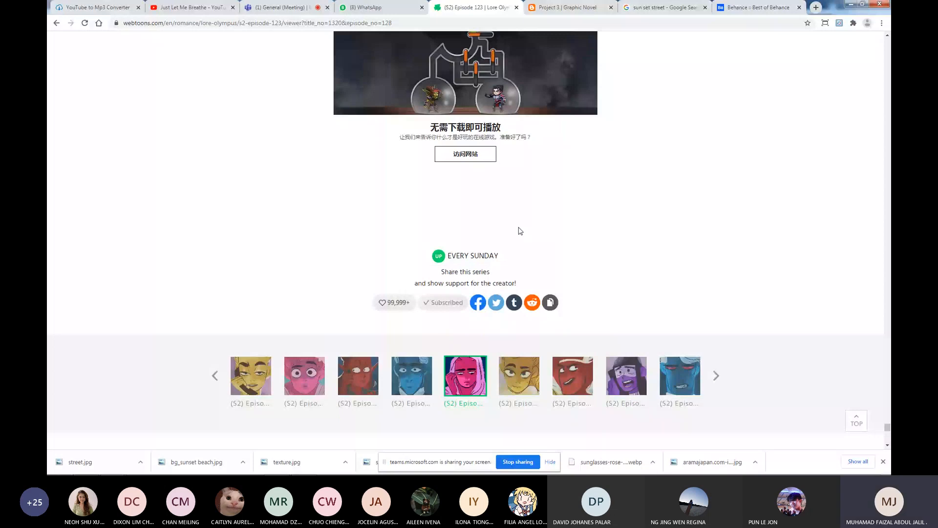
scroll(520, 230, up, 10)
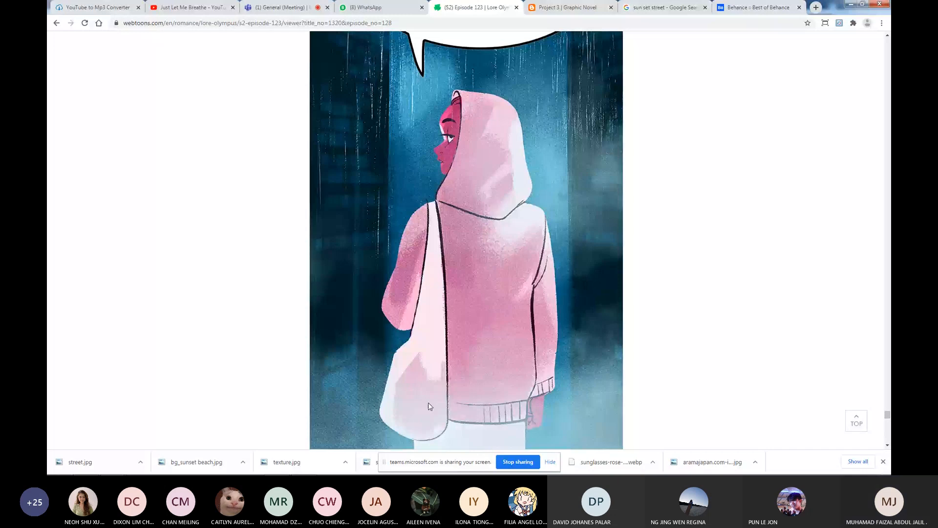
Switch to Photoshop, load the character's silhouette from Layer 8 as a selection, and add a new layer above it.
click(275, 465)
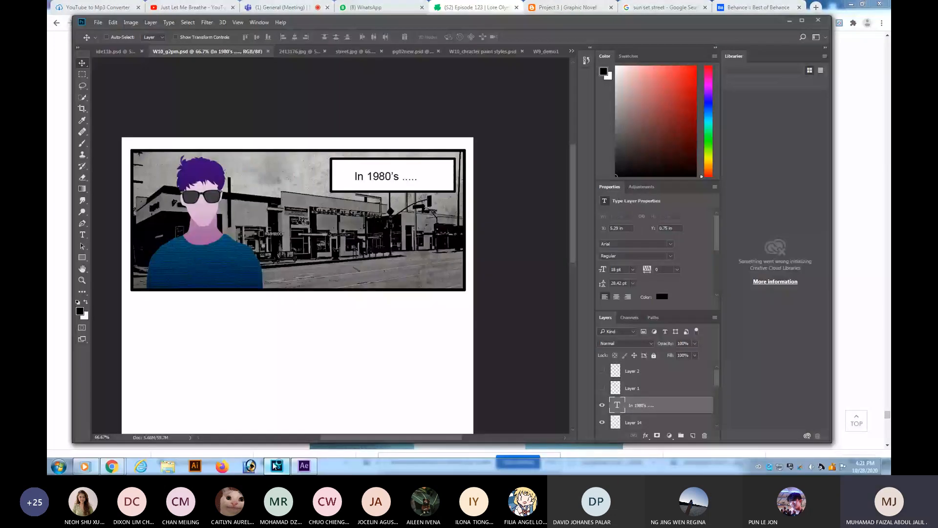
mouse_move(716, 375)
mouse_down()
mouse_move(716, 419)
mouse_move(720, 382)
mouse_up()
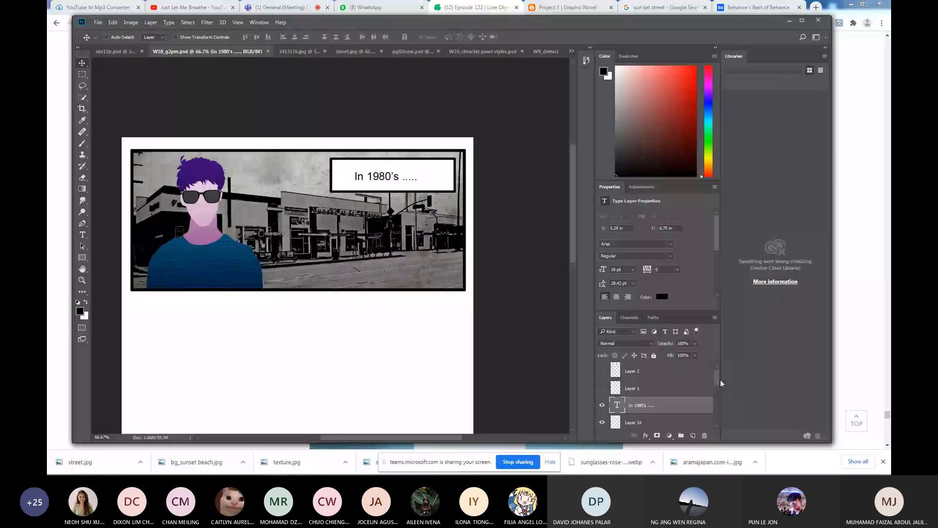
scroll(631, 409, down, 3)
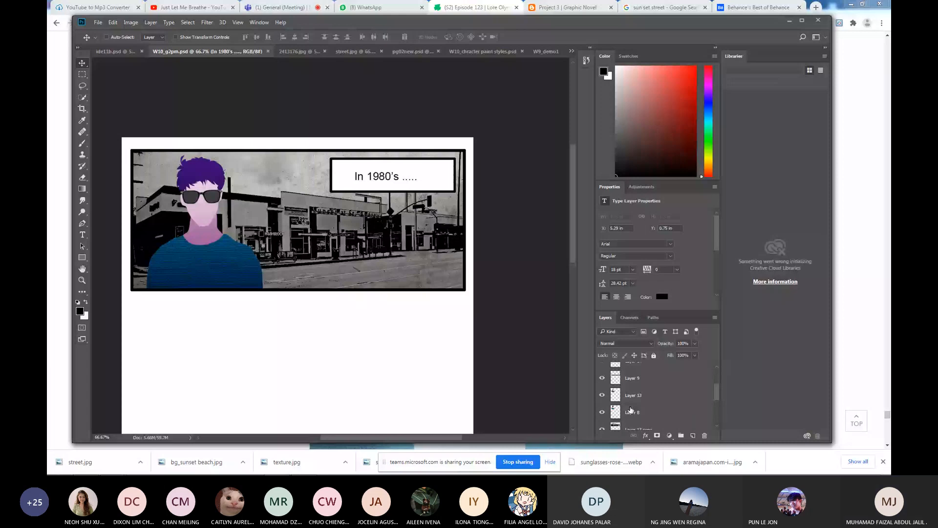
click(630, 411)
click(602, 412)
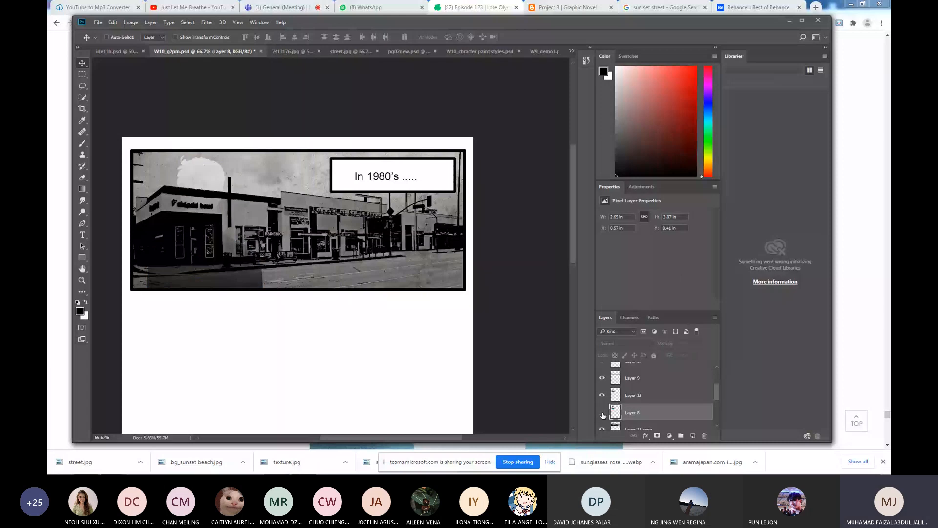
click(602, 411)
ctrl+click(616, 412)
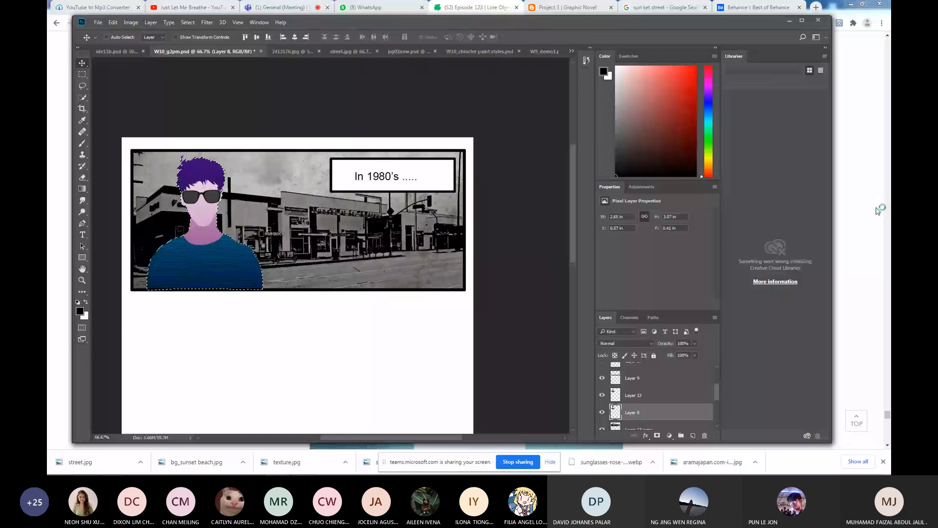
click(692, 435)
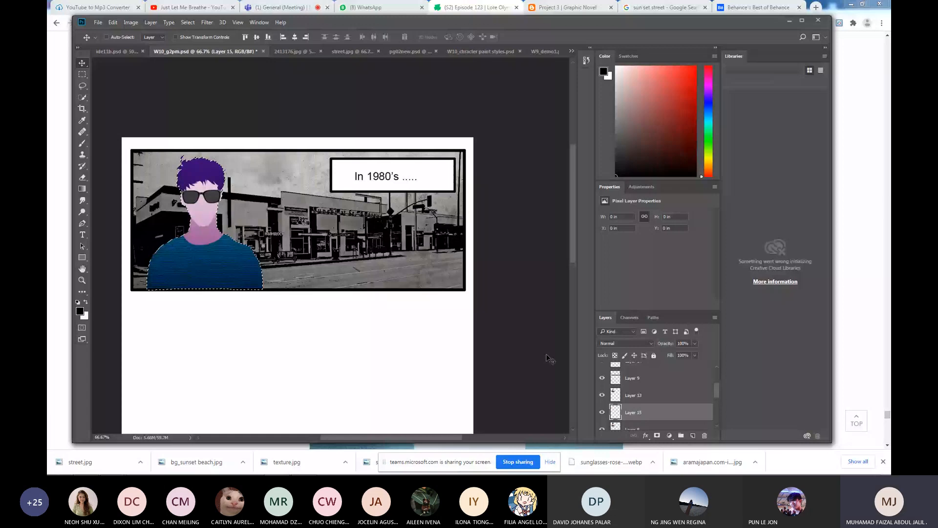
Zoom in on the character's head and choose Kyle's Ultimate Pastel Palooza preset for the Brush tool.
ctrl+double_click(198, 212)
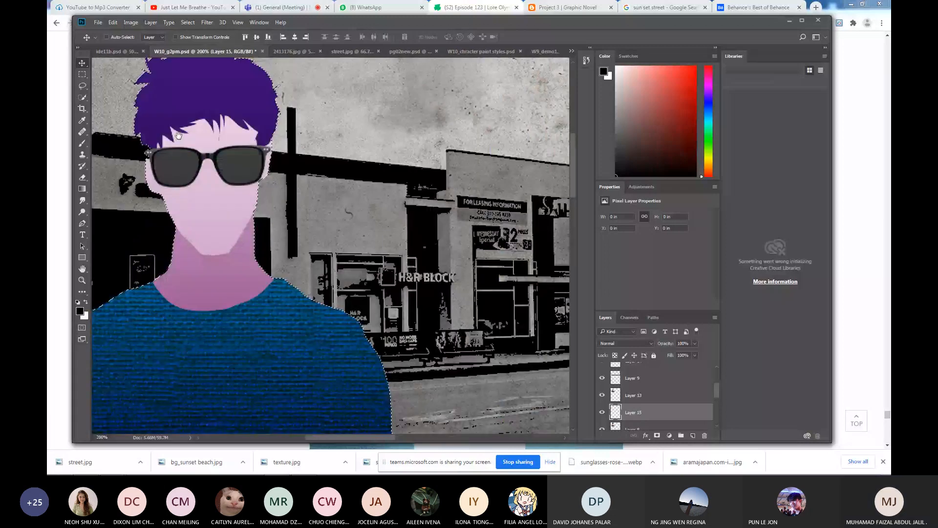
drag(179, 136, 236, 210)
key(b)
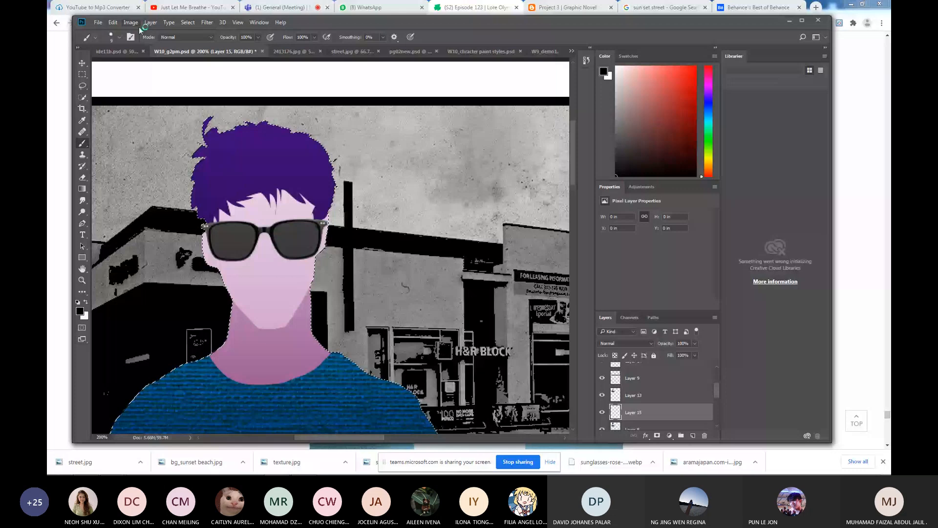
click(115, 37)
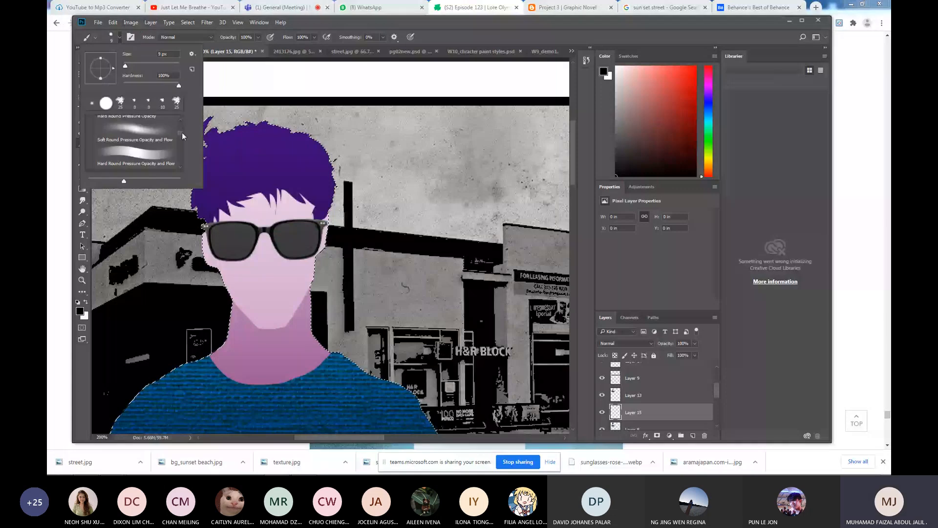
drag(181, 131, 183, 141)
click(151, 137)
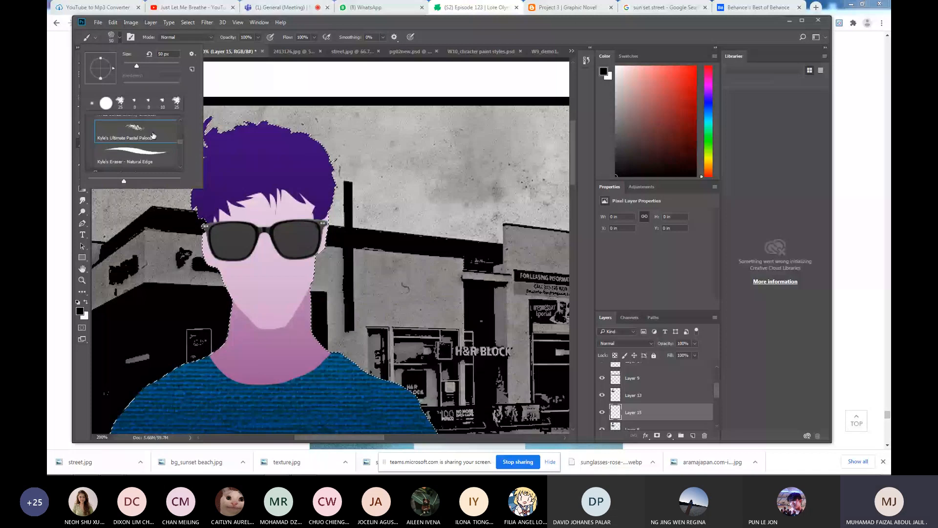
Sample the character's purple hair colour for the brush, darken it, and hide the shading on Layer 13.
key(i)
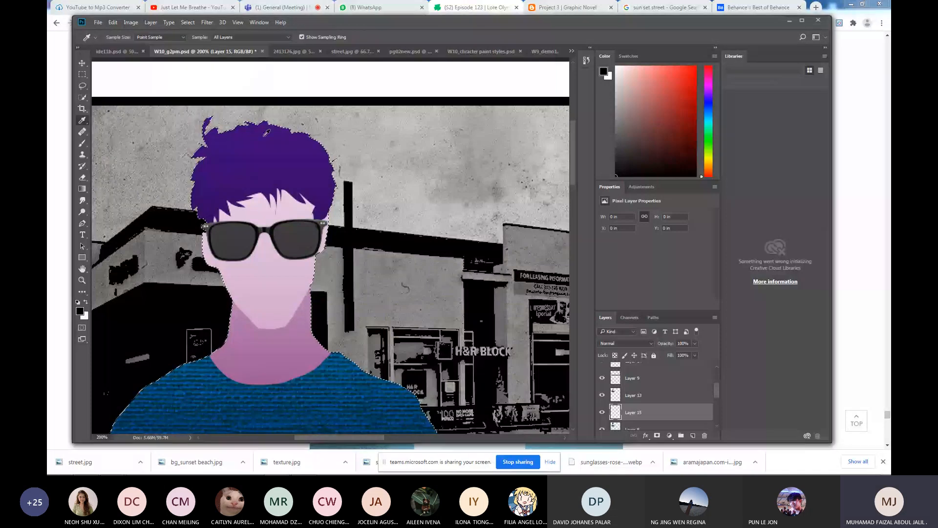
click(267, 132)
key(b)
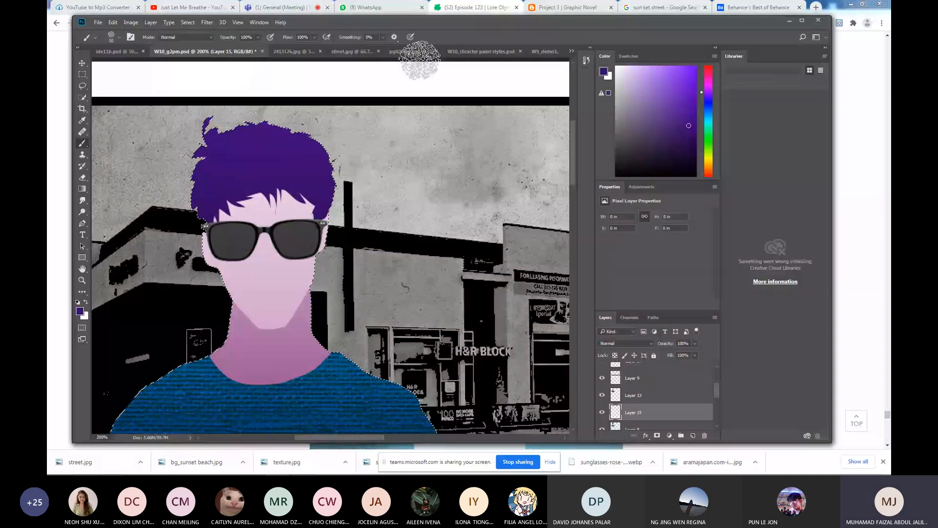
click(690, 140)
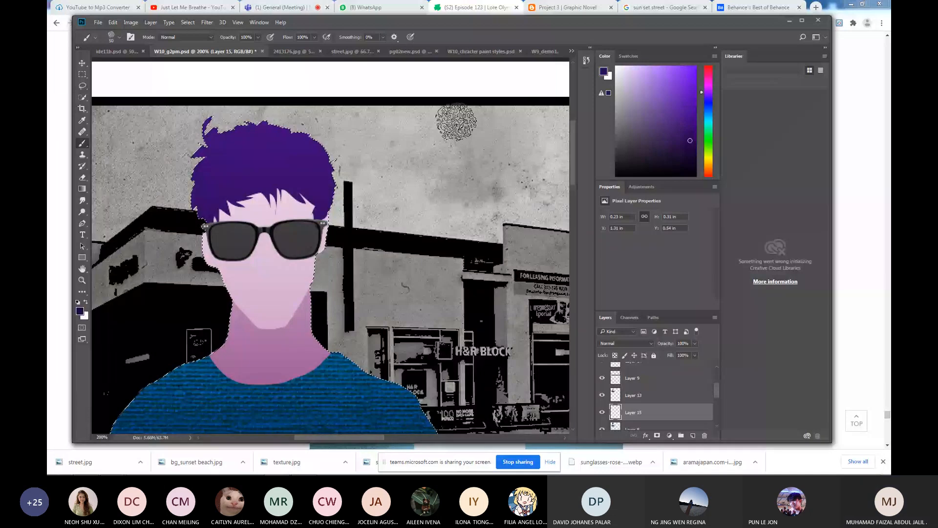
click(692, 151)
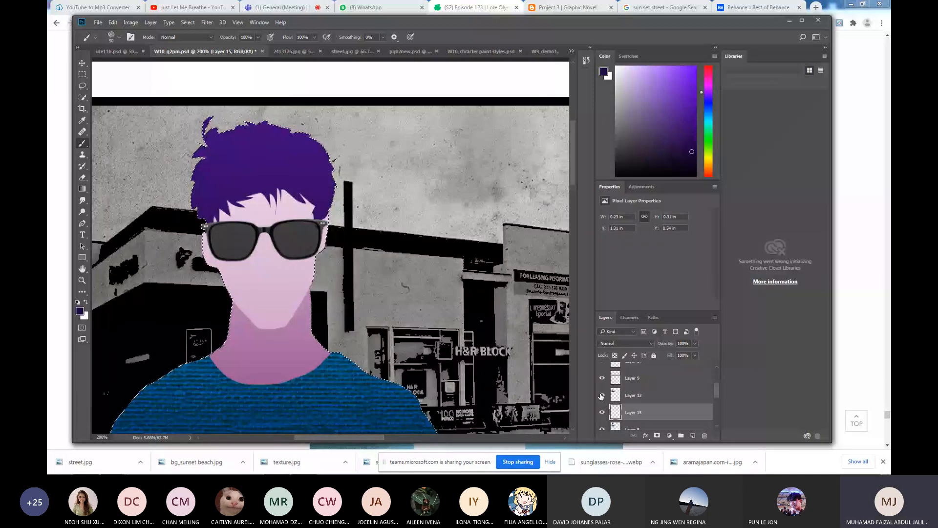
click(602, 395)
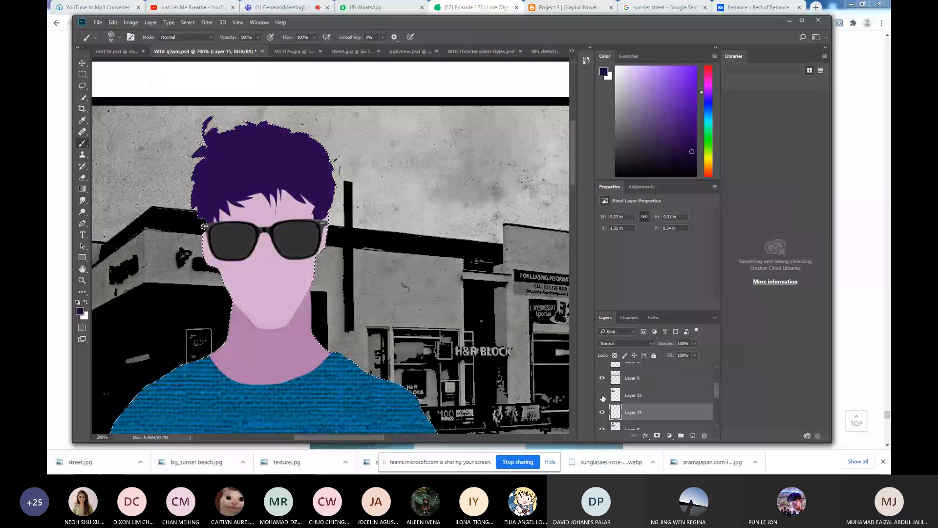
Try dark purple texture strokes across the top of the hair and undo them.
click(249, 109)
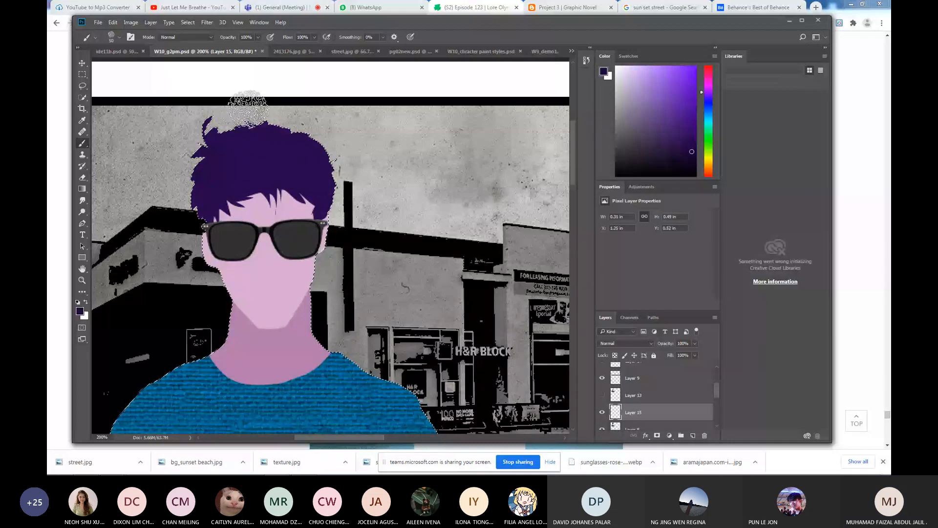
click(403, 135)
scroll(273, 167, up, 1)
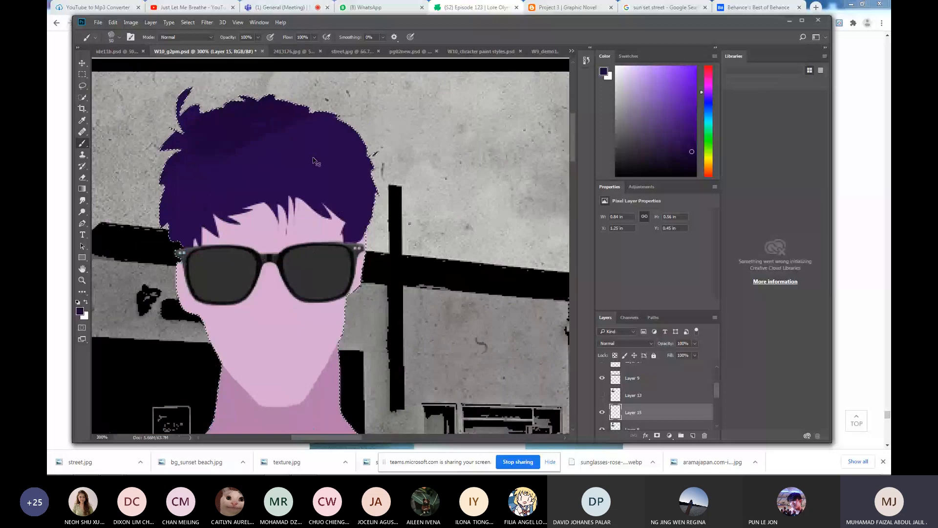
key(ctrl+z)
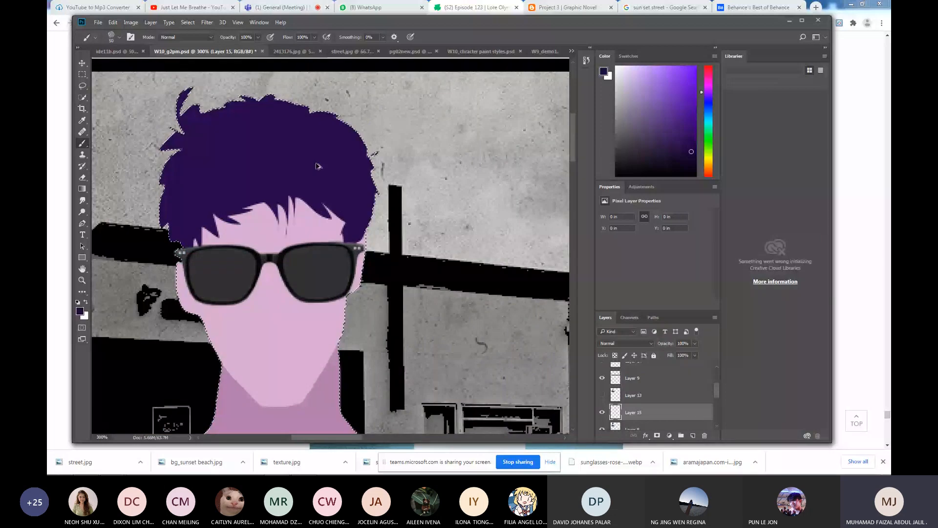
Choose a light purple, set the brush flow to 17%, and paint textured highlights along the upper and right edges of the hair.
click(658, 74)
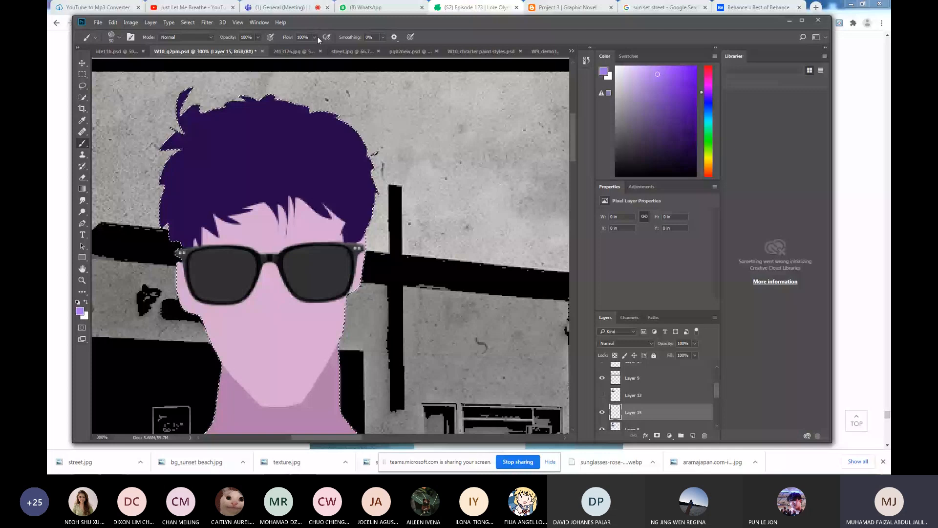
click(315, 37)
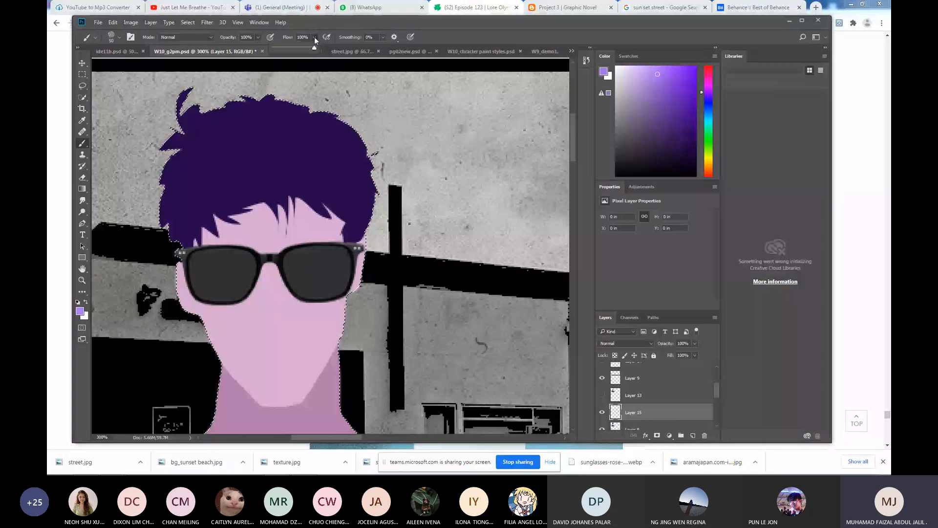
mouse_move(315, 37)
mouse_down()
mouse_move(281, 71)
mouse_move(336, 137)
mouse_up()
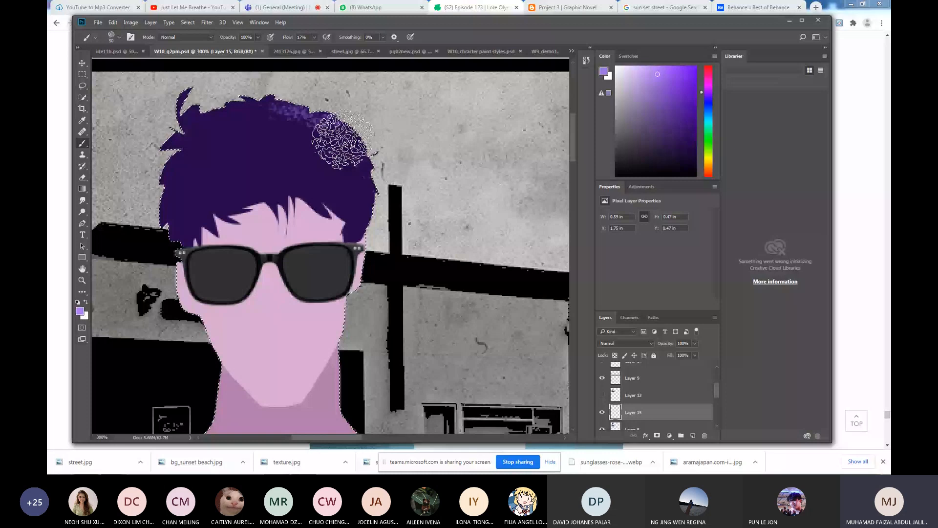
mouse_move(343, 138)
mouse_down()
mouse_move(282, 129)
mouse_move(318, 111)
mouse_move(332, 146)
mouse_up()
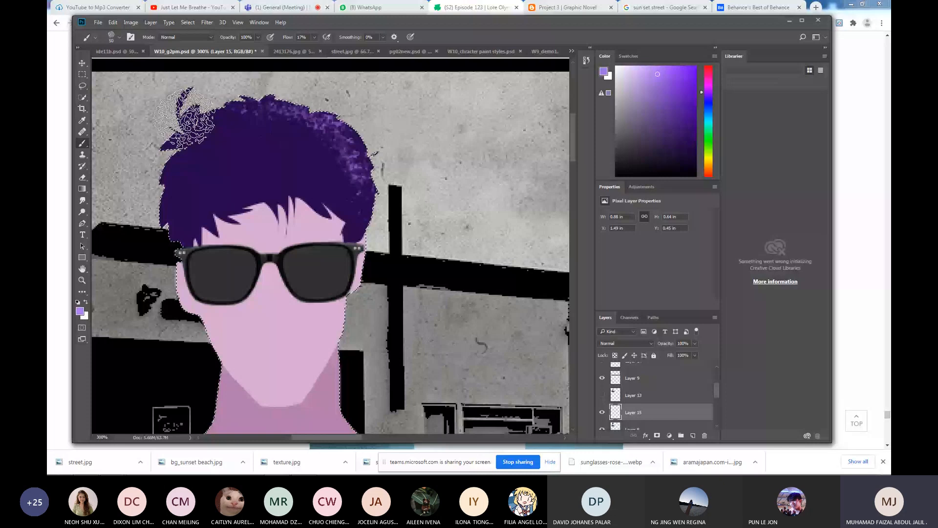
Sample the skin tones and paint textured light pink highlights on the right side of the neck and jaw.
scroll(184, 117, down, 5)
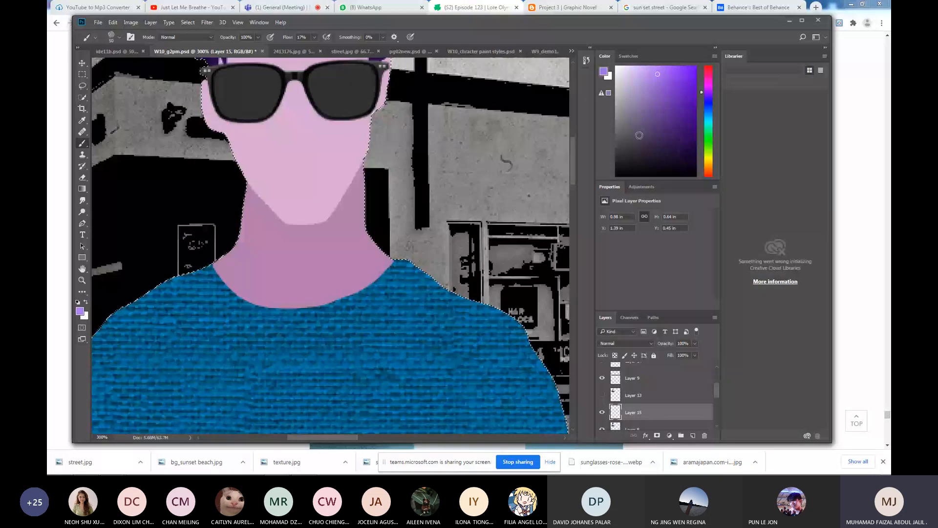
alt+click(342, 196)
mouse_move(393, 255)
mouse_down()
mouse_move(393, 272)
mouse_move(383, 249)
mouse_up()
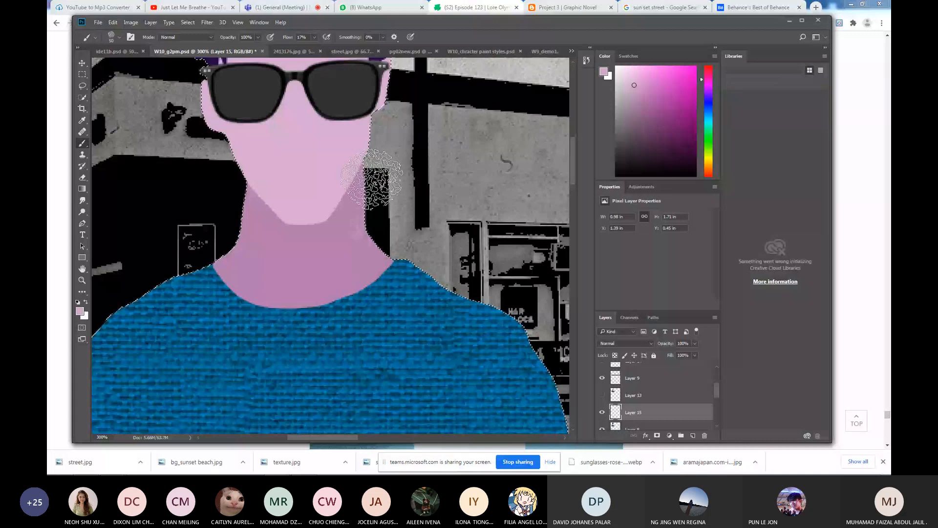
drag(371, 180, 329, 299)
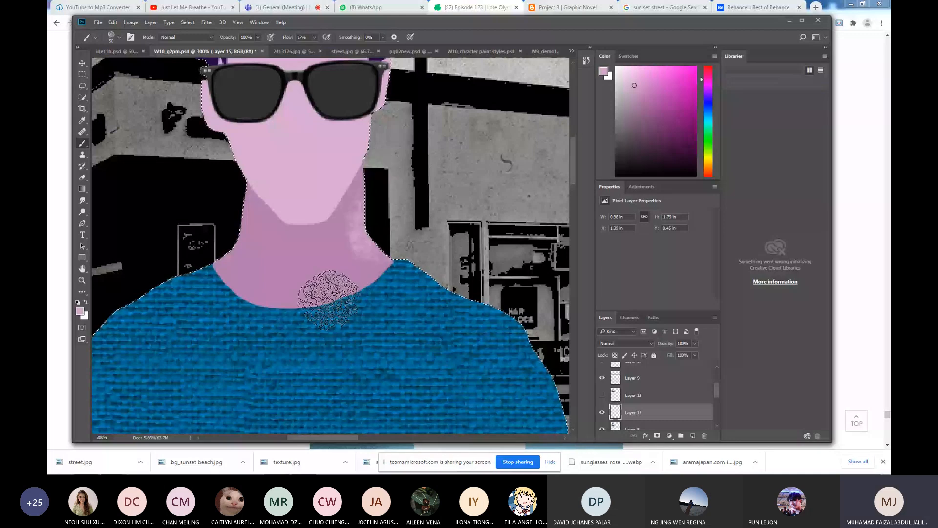
alt+click(359, 149)
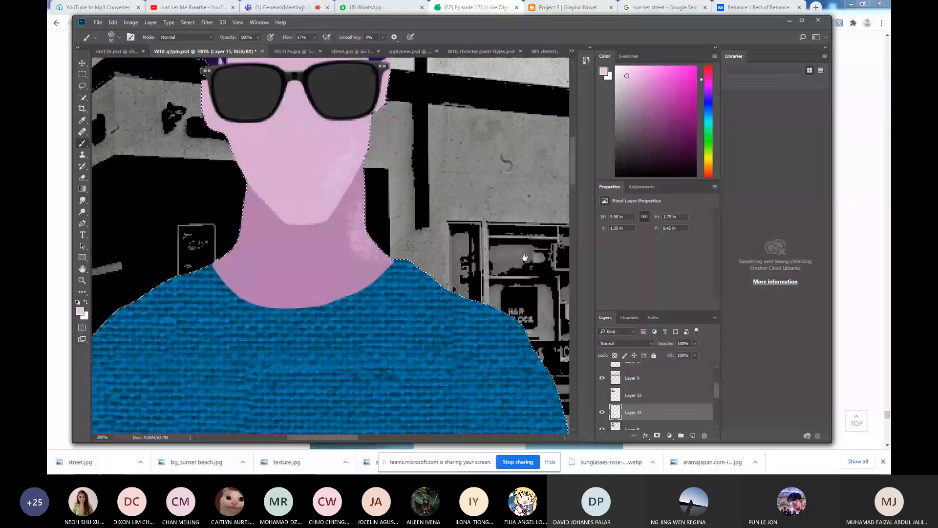
Sample the sweater's blue, lighten it, and brush textured highlights along the right shoulder and sleeve.
drag(524, 257, 469, 160)
alt+click(454, 234)
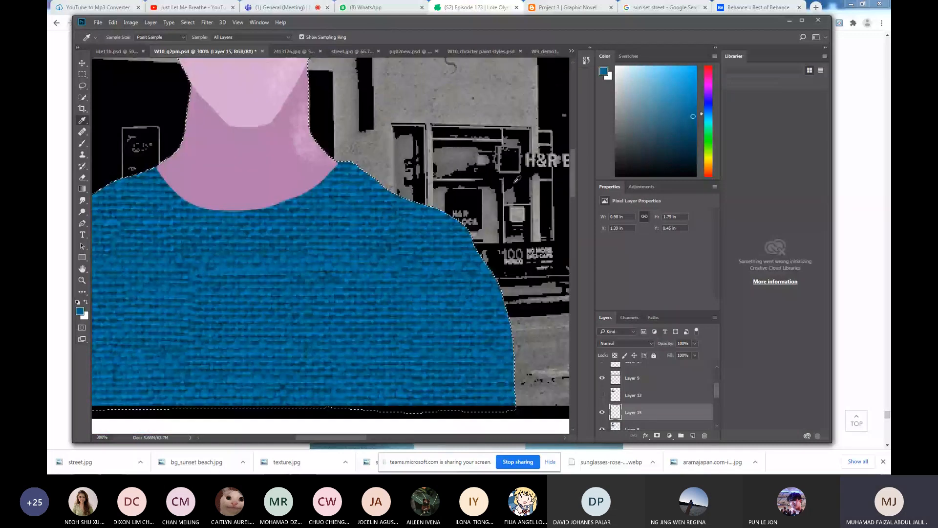
key(b)
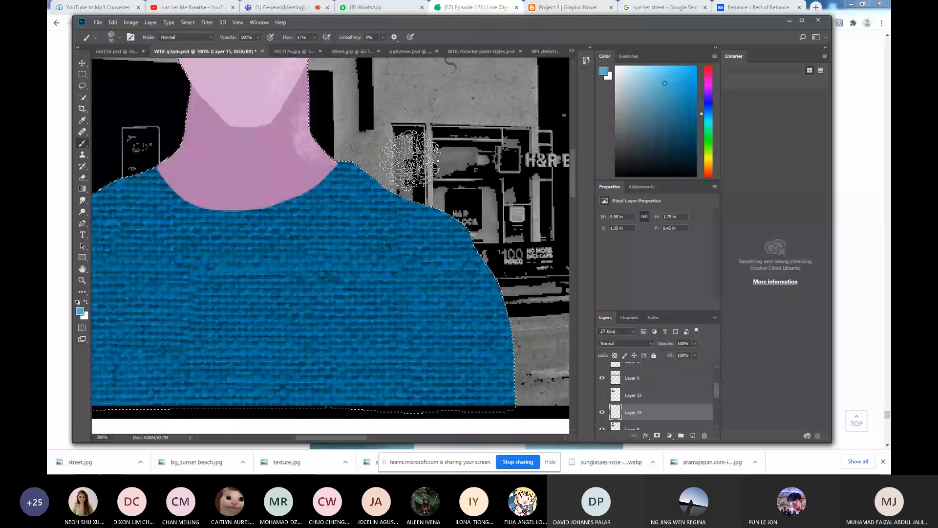
drag(410, 159, 493, 386)
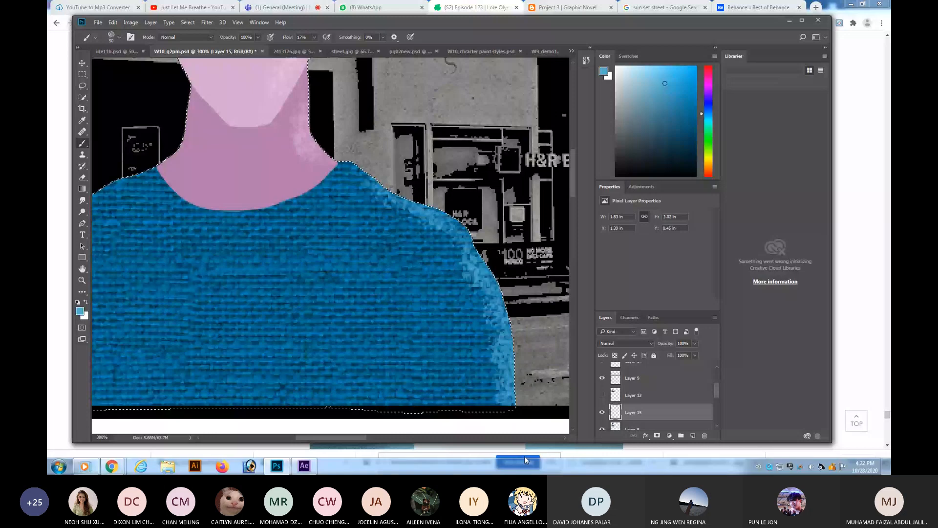
Deselect the silhouette, show Layer 13 again, save the document, and fit the whole page in view.
key(ctrl+minus)
key(ctrl+minus)
key(ctrl+minus)
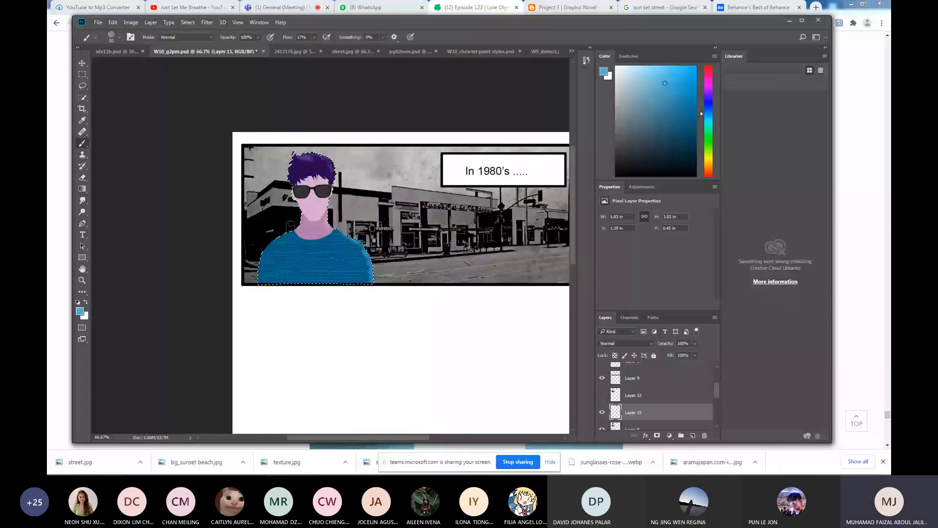
key(ctrl+d)
click(602, 395)
key(ctrl+plus)
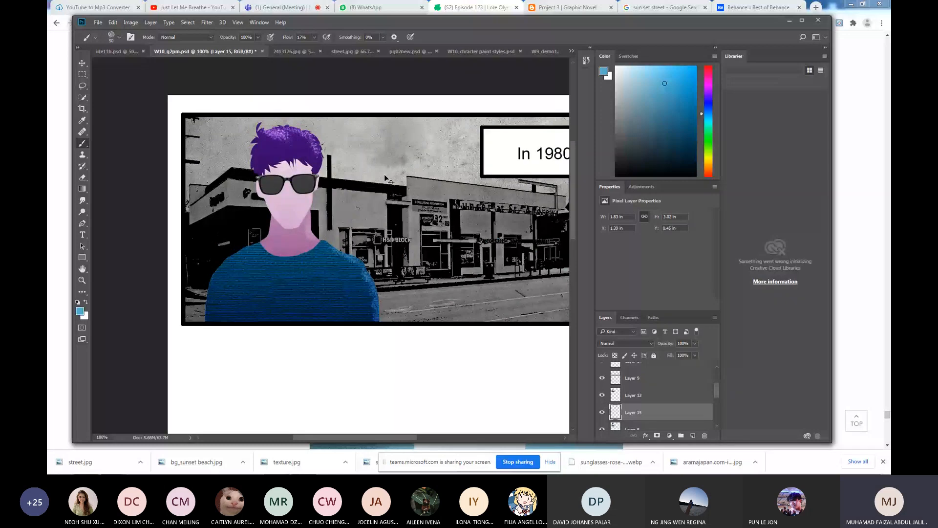
key(ctrl+s)
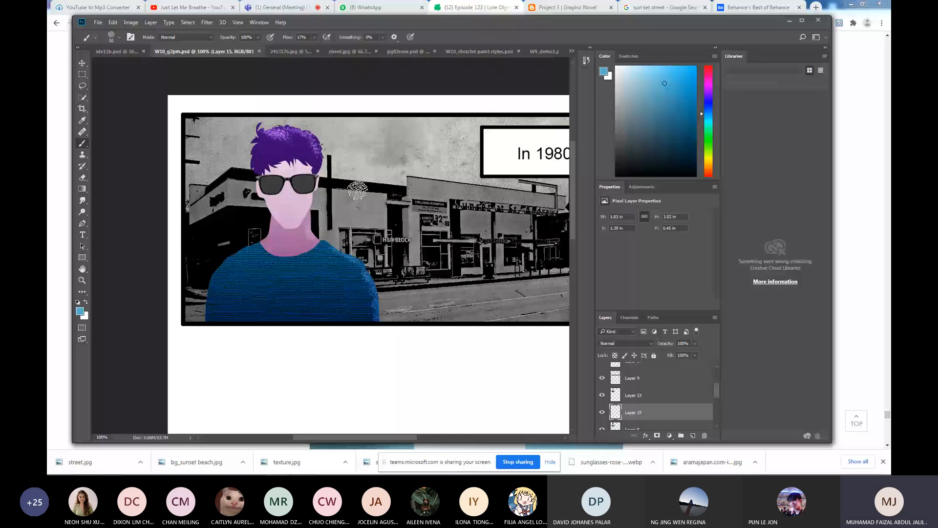
key(ctrl+0)
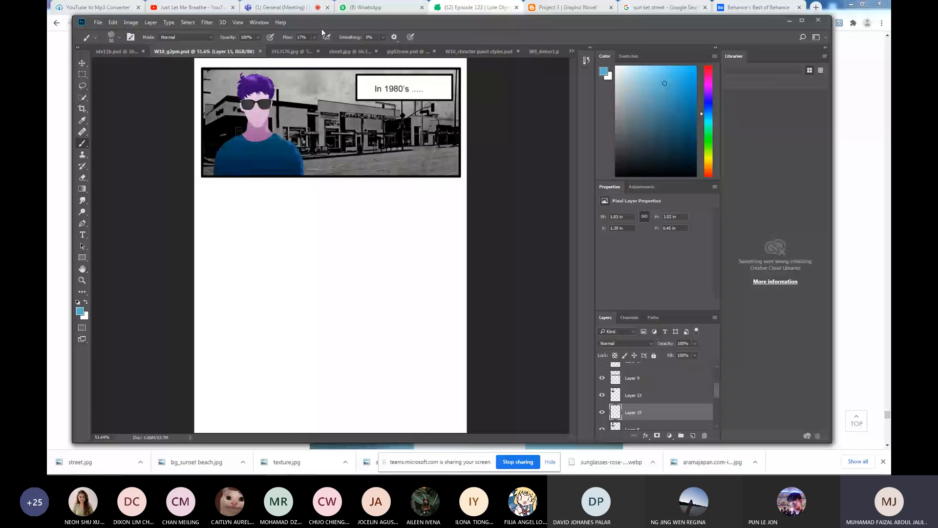
Switch to Behance in the browser, skim the rest of The Future of Sustainable Energy, browse its owners' other projects, and return to the gallery.
key(alt+Tab)
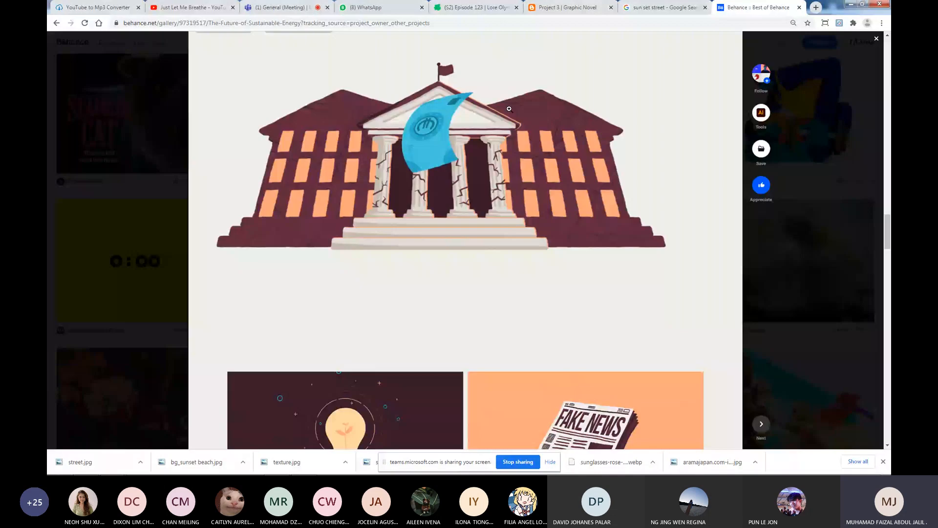
scroll(518, 127, down, 10)
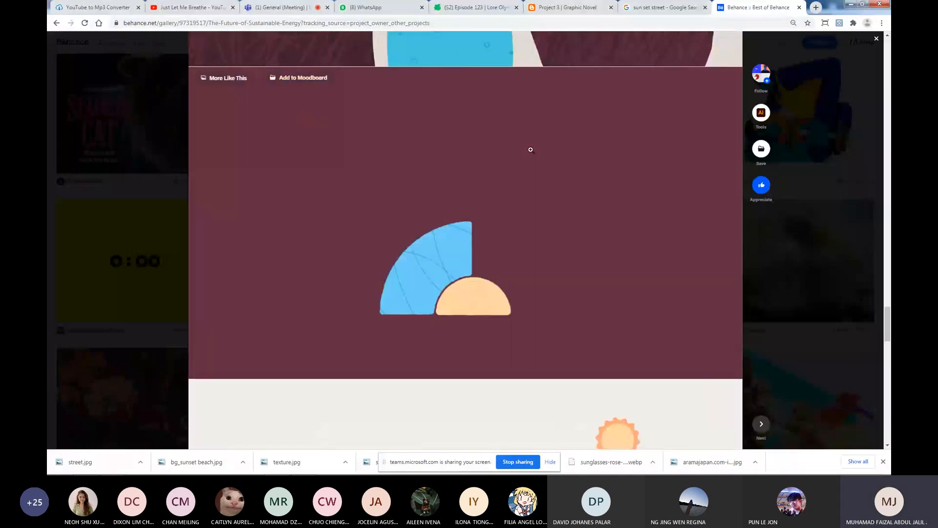
scroll(531, 146, down, 5)
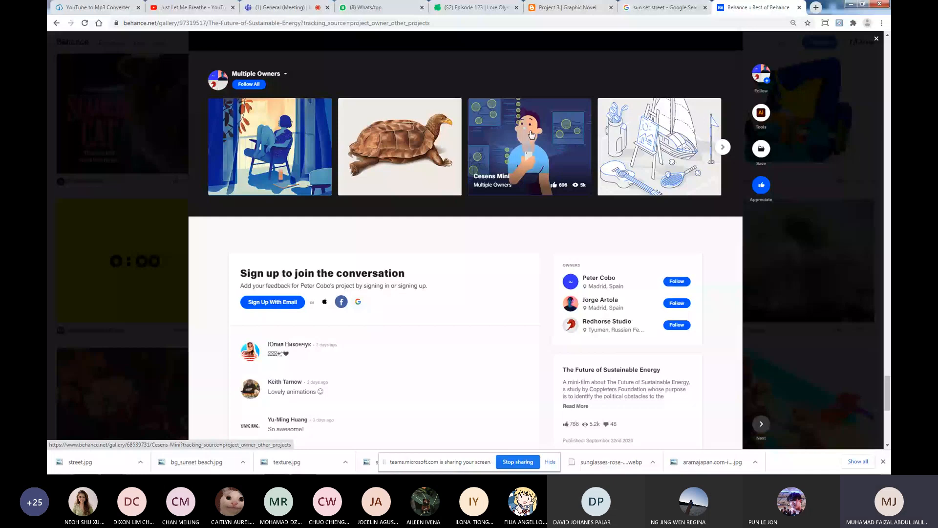
click(721, 152)
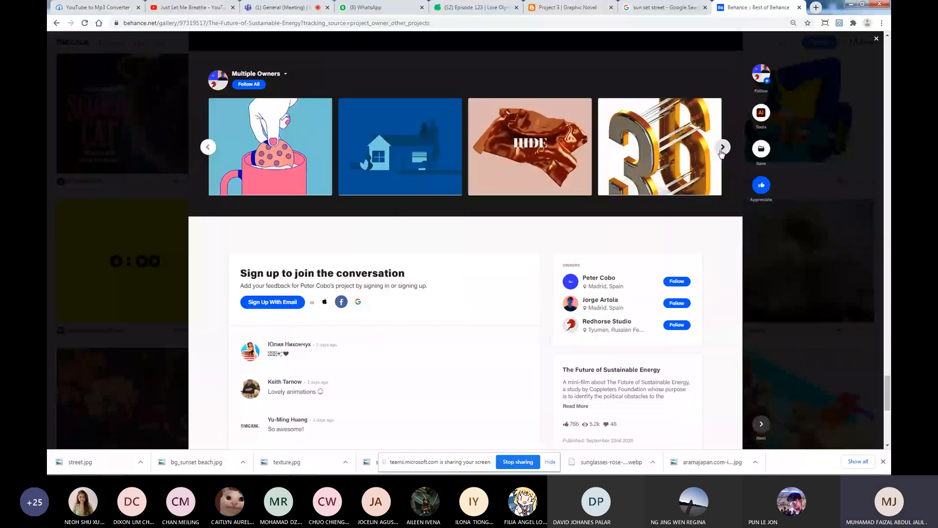
click(721, 148)
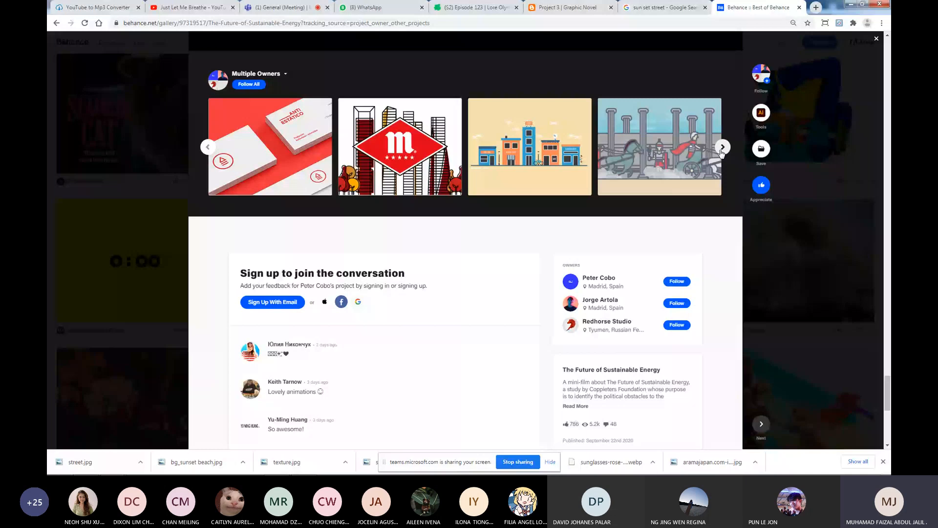
click(719, 150)
click(719, 149)
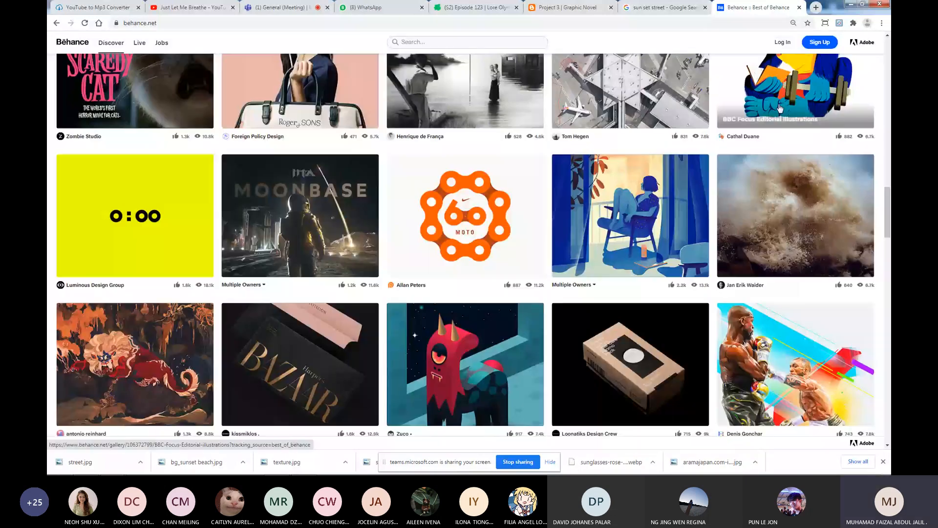
Open the BBC Focus Editorial illustrations project, examine its textured character artwork down to the comments, and return to the gallery.
click(780, 109)
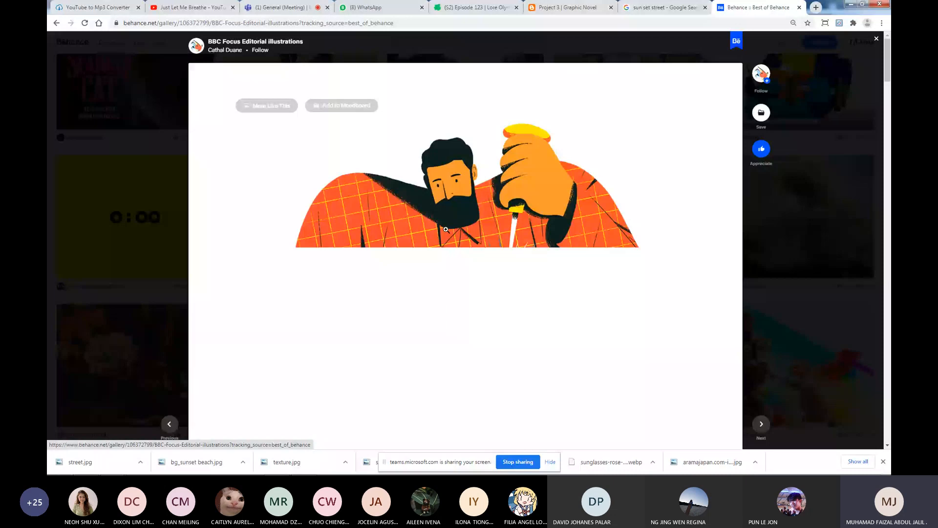
scroll(555, 235, down, 5)
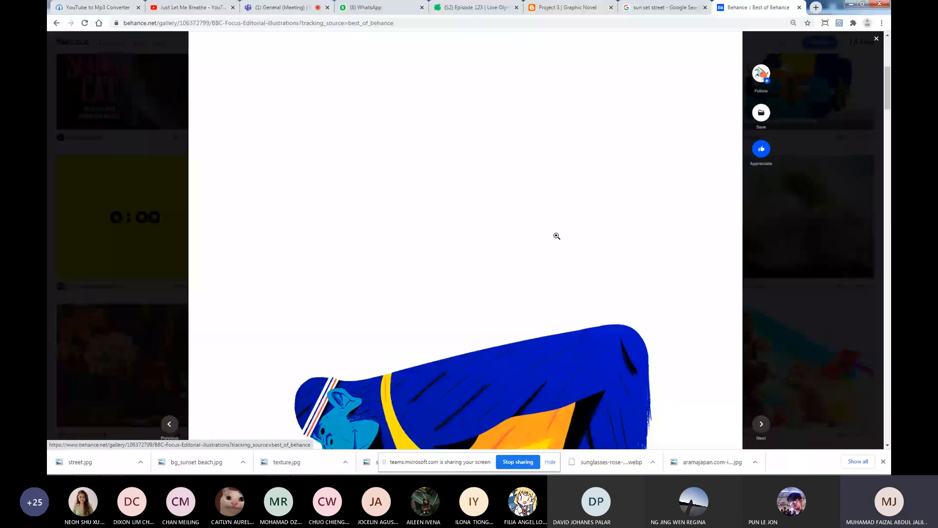
scroll(557, 236, down, 5)
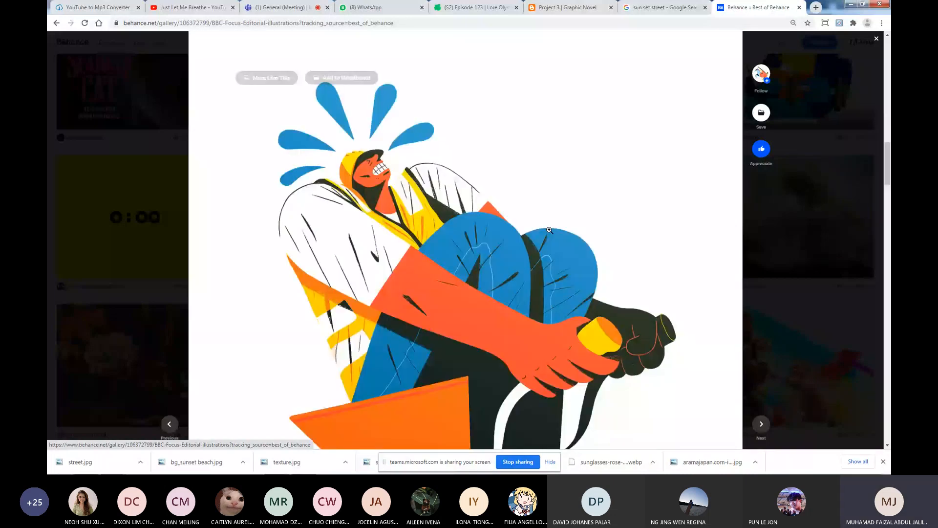
scroll(549, 230, down, 7)
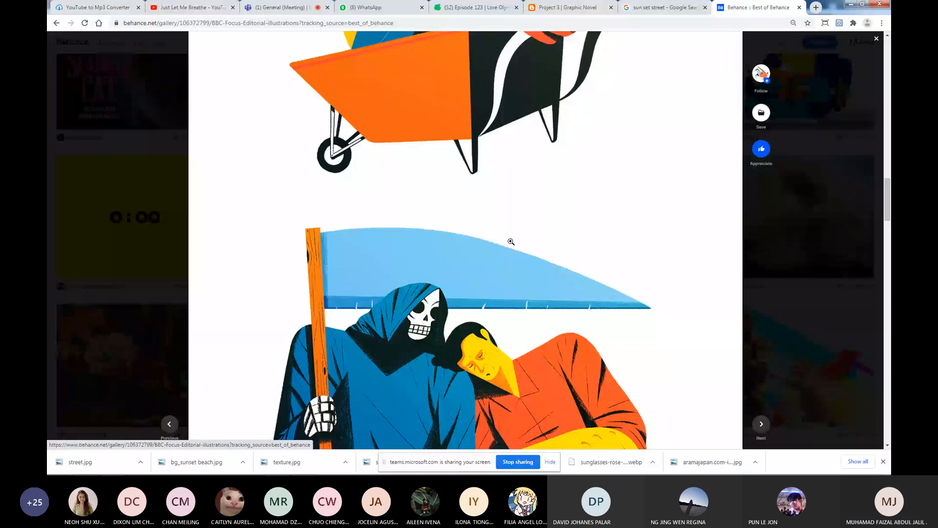
scroll(510, 244, down, 8)
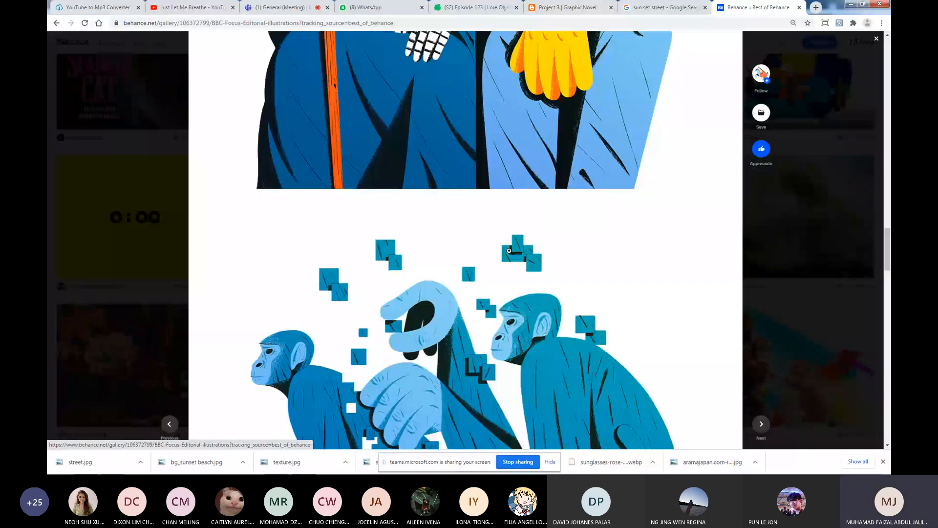
scroll(509, 250, down, 5)
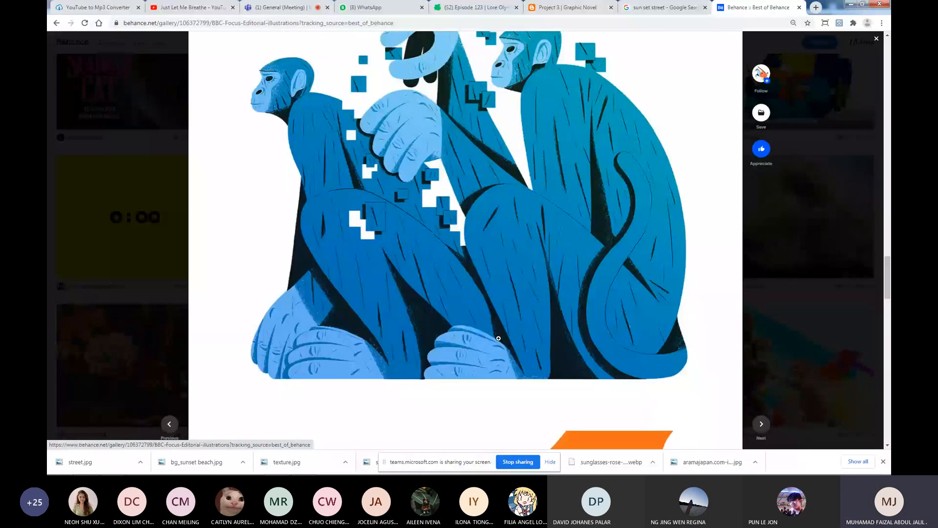
scroll(506, 330, down, 10)
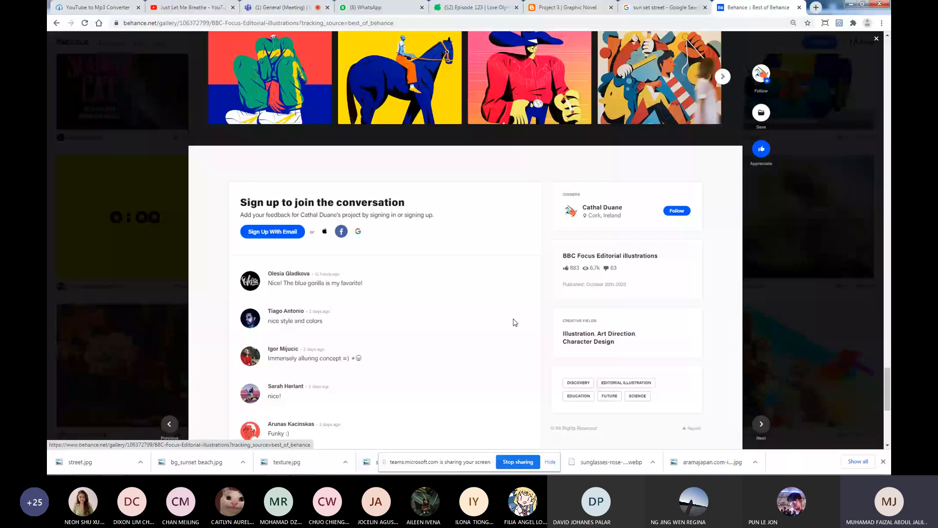
click(826, 191)
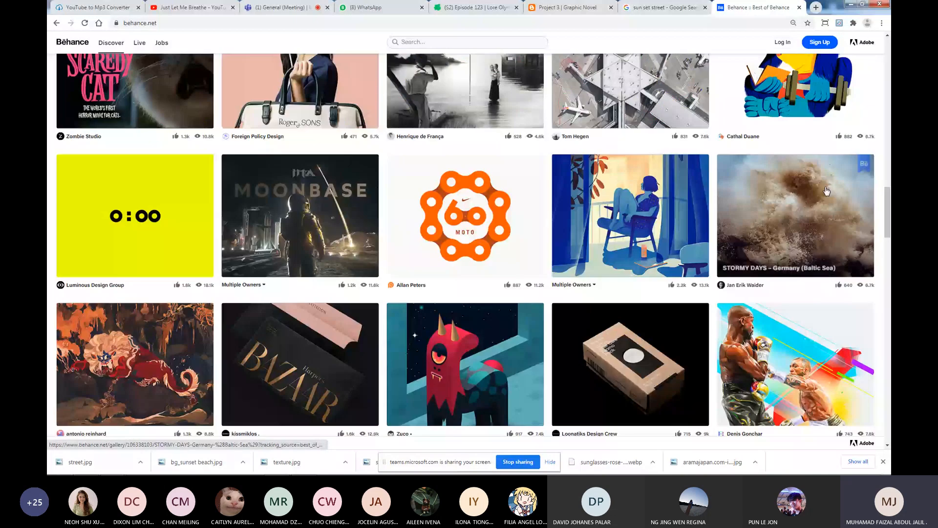
Open the Melo Breeze - With love project and examine its dessert-table illustration with the close-ups of both women and the small characters.
scroll(732, 185, down, 5)
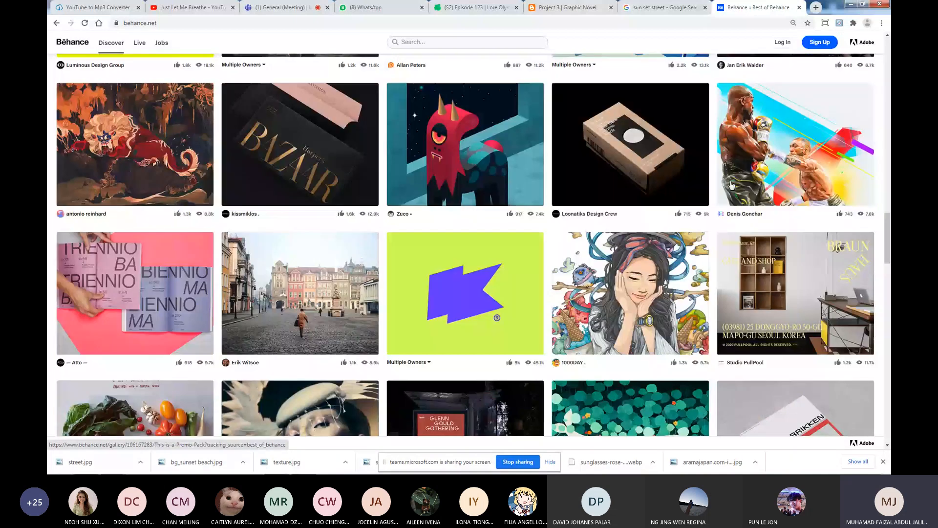
click(664, 273)
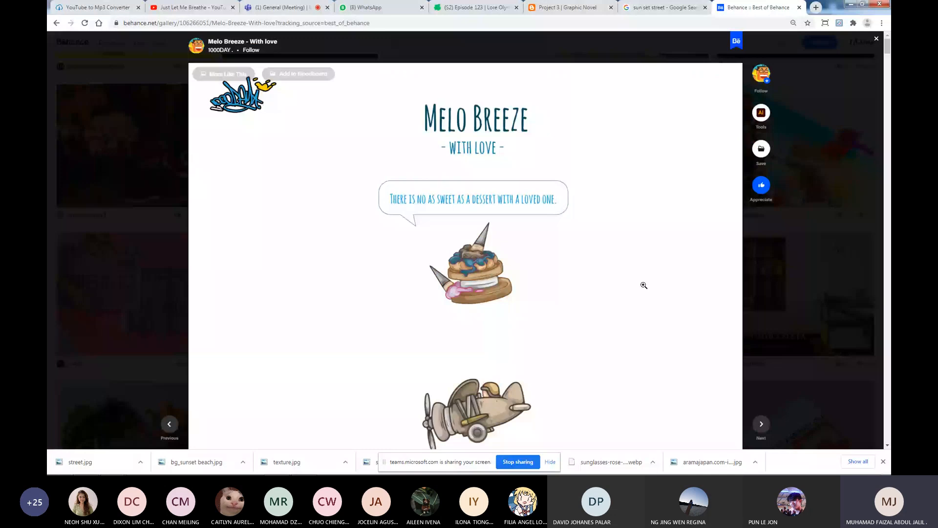
scroll(643, 285, down, 3)
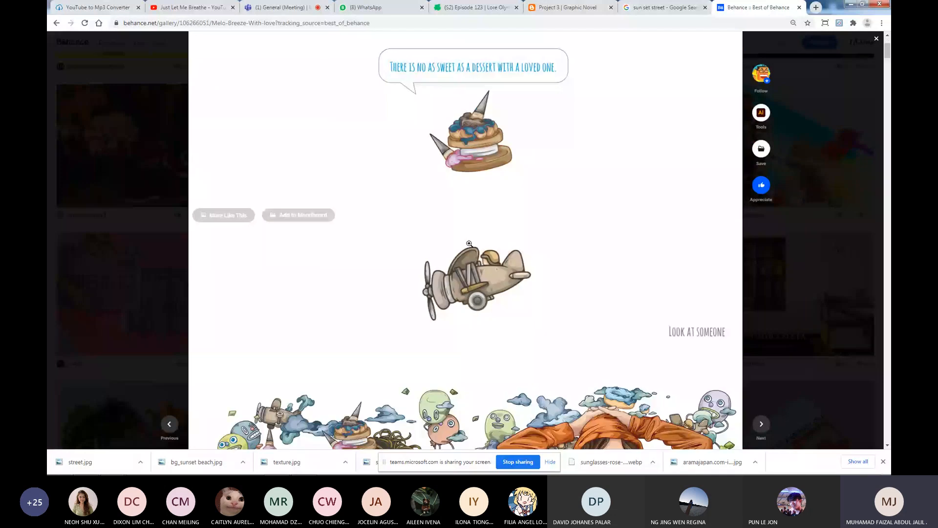
scroll(469, 243, down, 4)
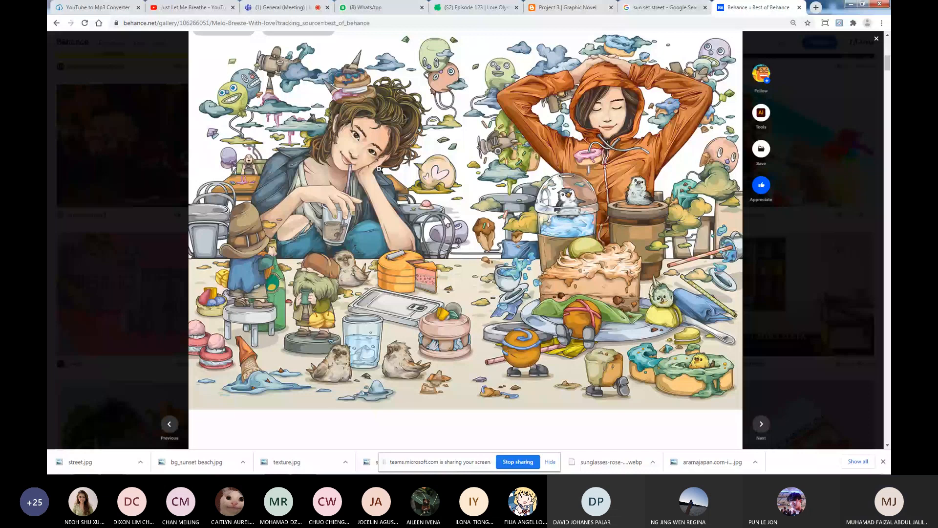
scroll(609, 191, down, 3)
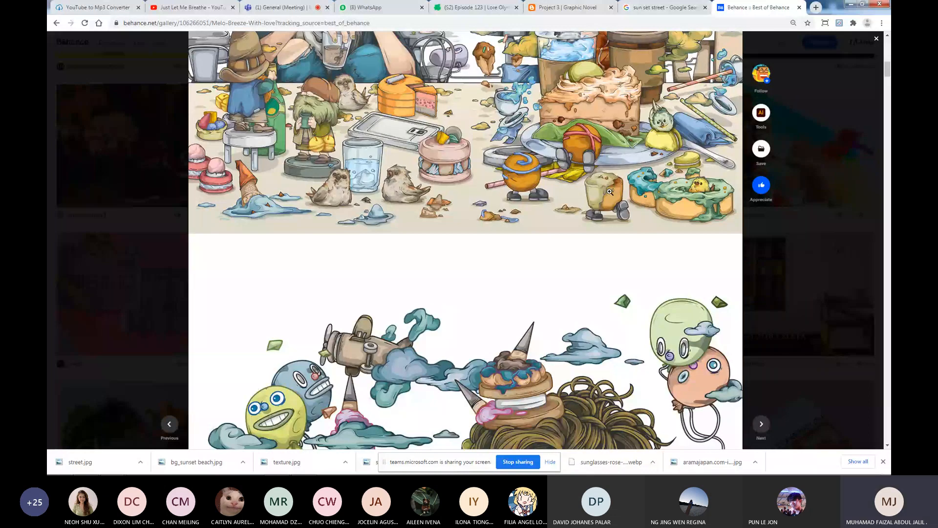
scroll(483, 324, down, 5)
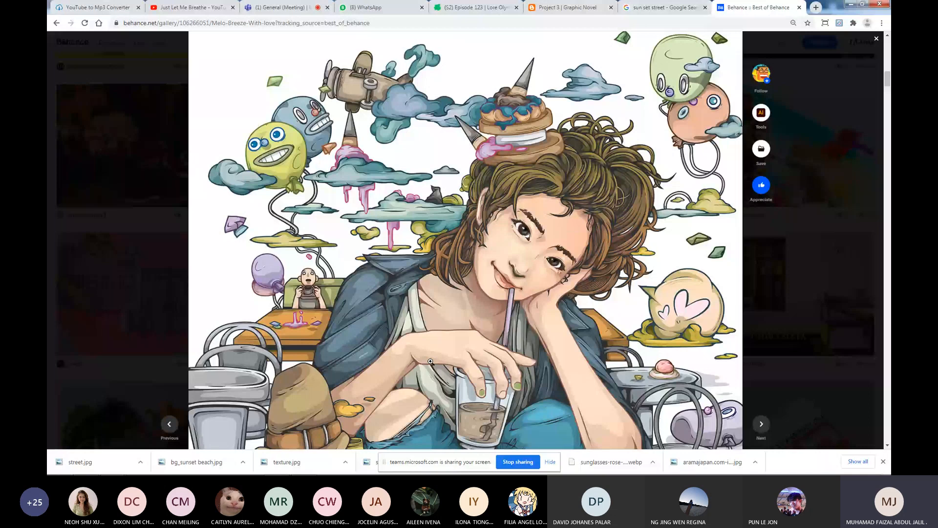
scroll(590, 266, down, 2)
scroll(588, 260, down, 3)
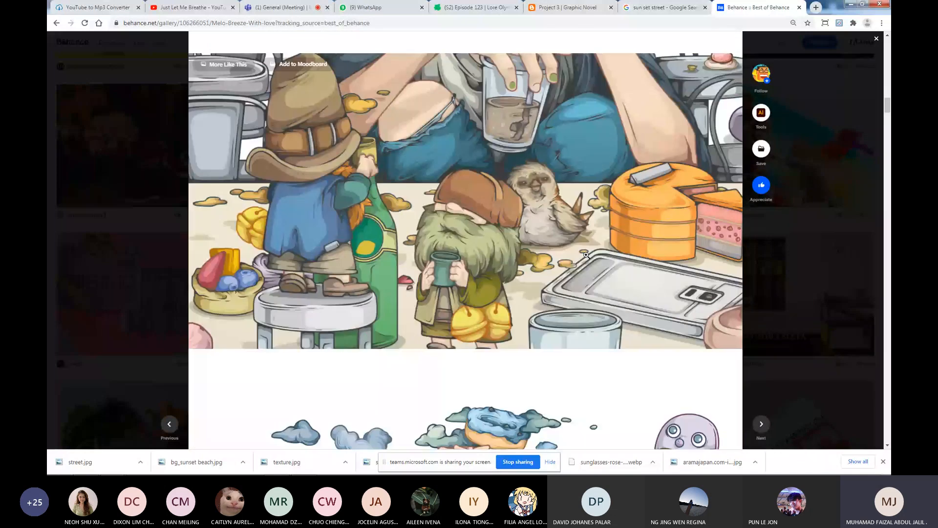
scroll(587, 253, down, 3)
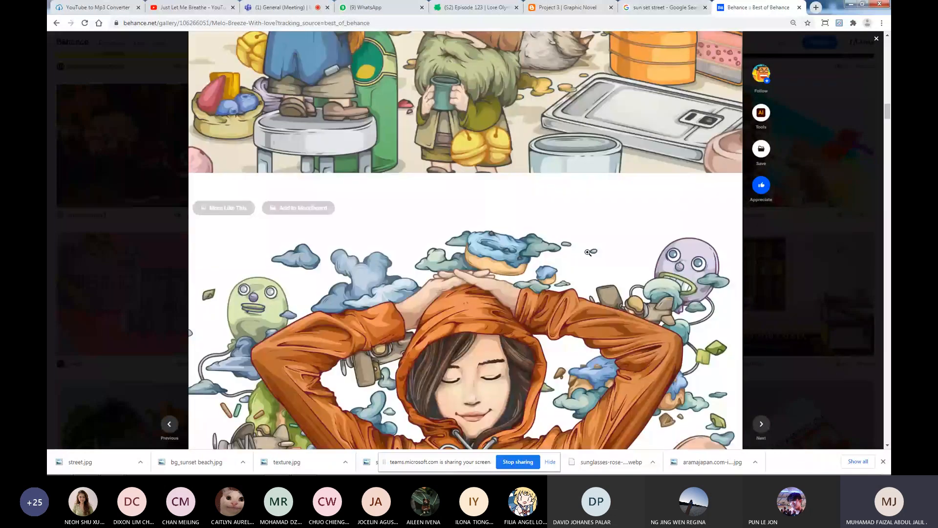
scroll(588, 252, down, 3)
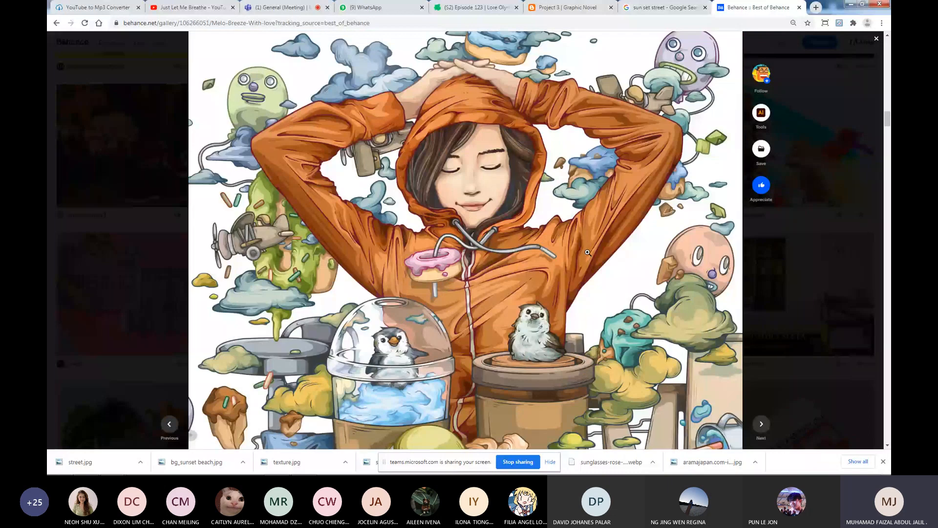
scroll(589, 249, down, 5)
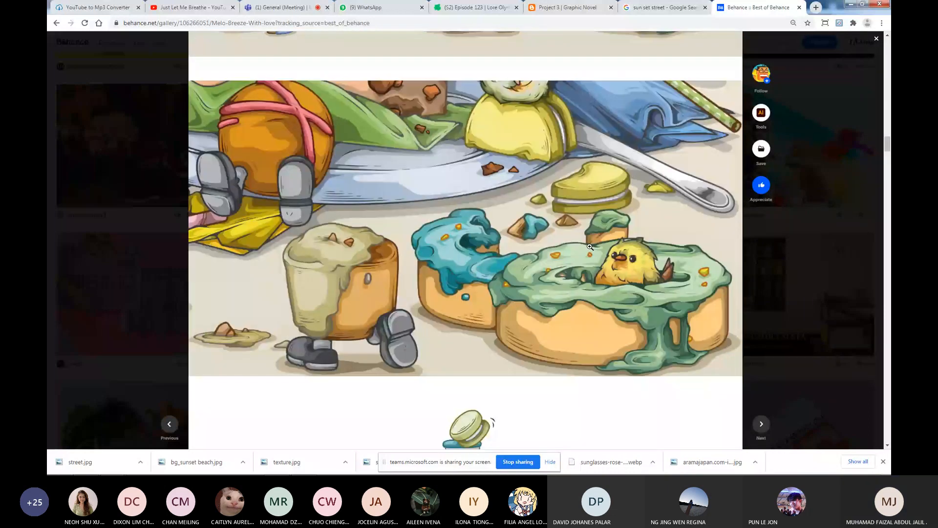
Examine Melo Breeze's balloon illustration and ice-cream portrait for line work and shading, then close the project.
scroll(589, 246, down, 5)
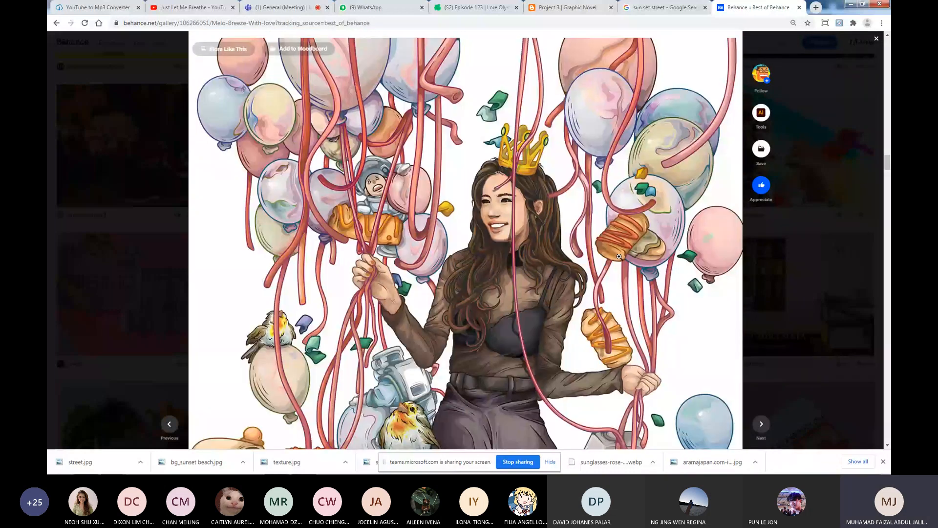
scroll(619, 256, down, 2)
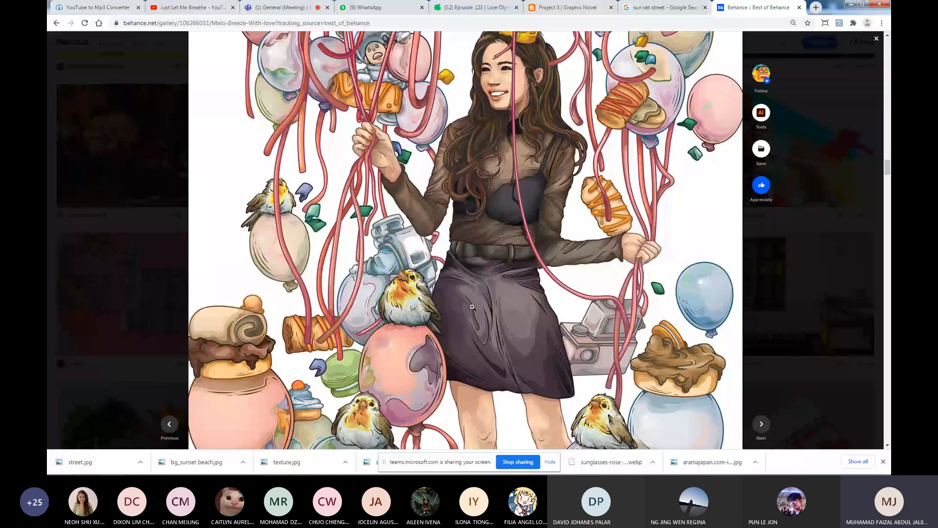
scroll(472, 306, down, 3)
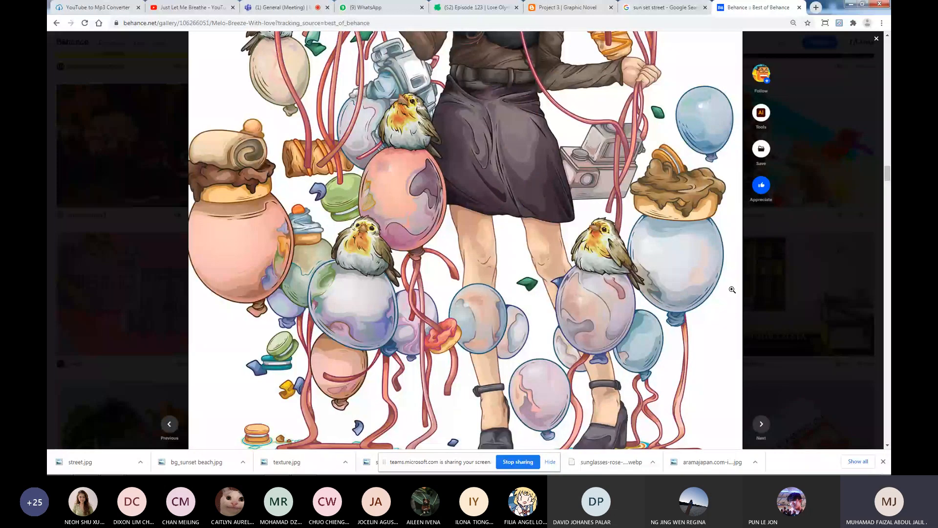
scroll(732, 290, down, 6)
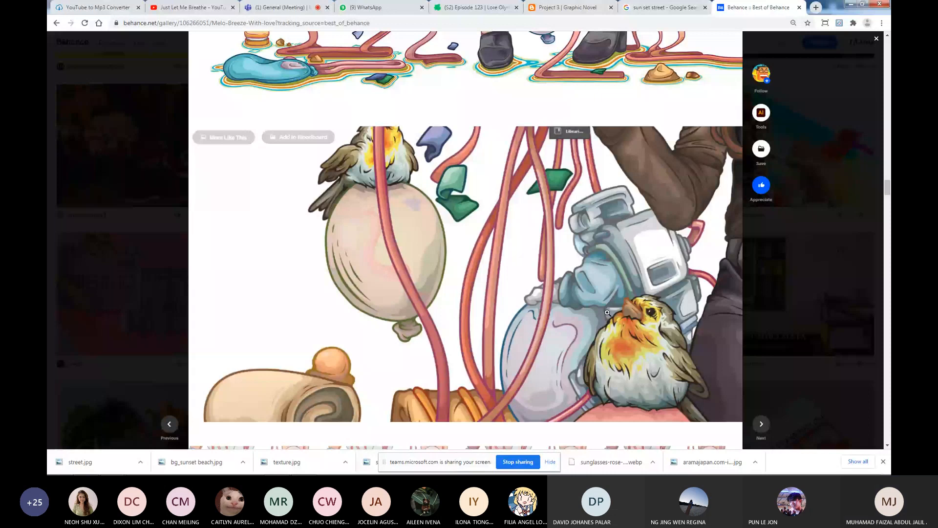
scroll(607, 313, down, 10)
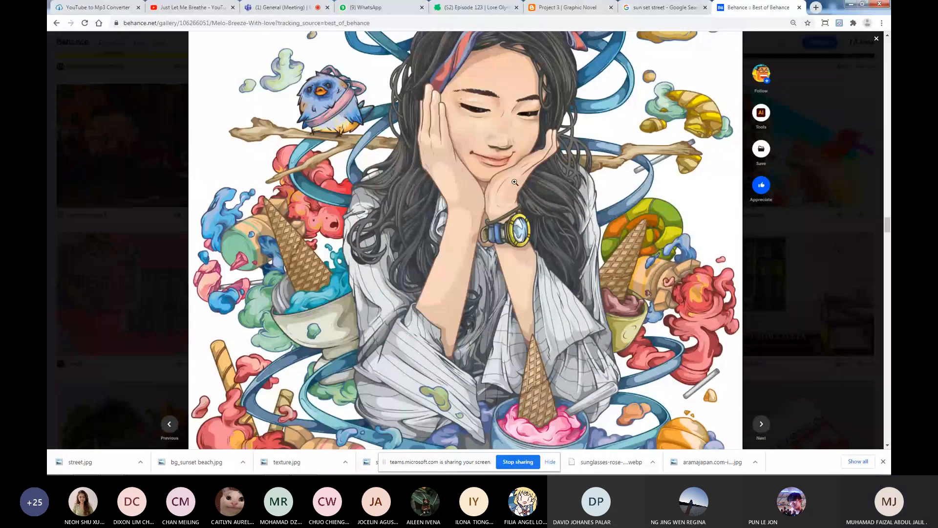
key(Escape)
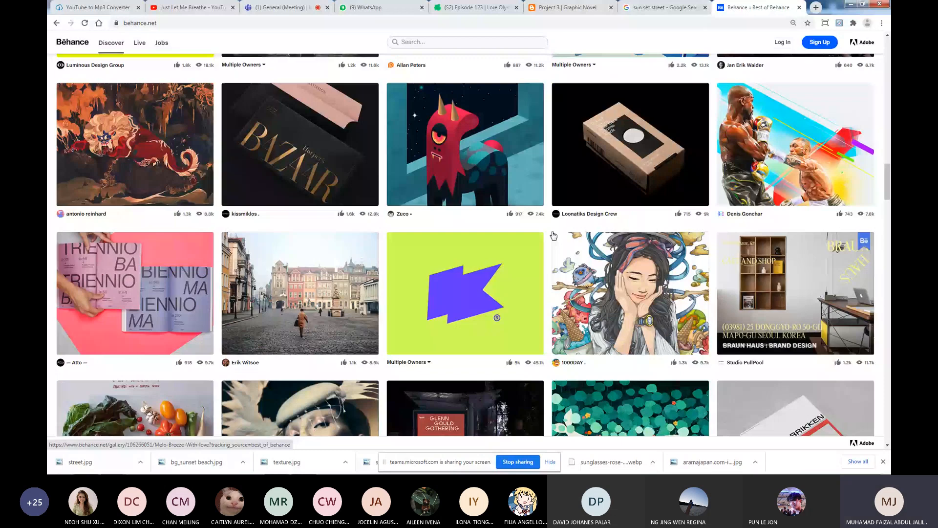
Browse further down the Best of Behance gallery for more stylised character illustration projects.
scroll(553, 235, down, 10)
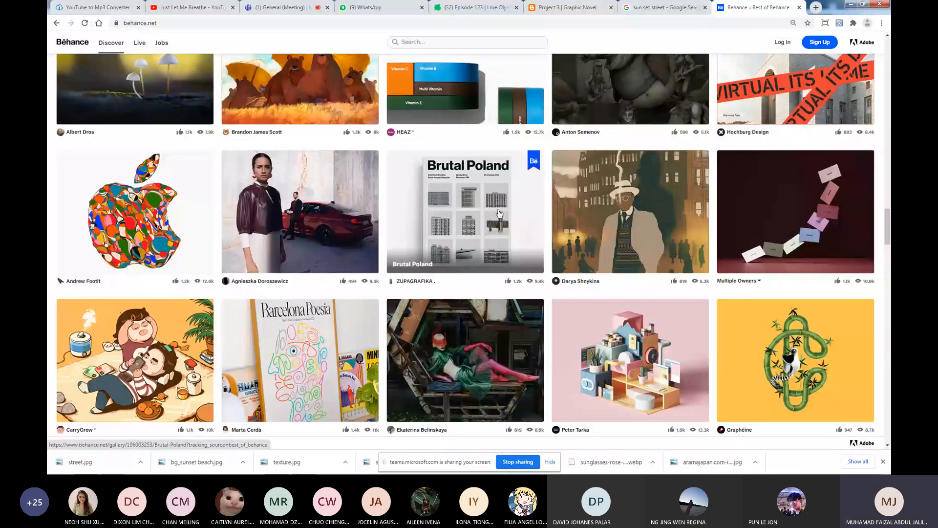
scroll(499, 213, down, 5)
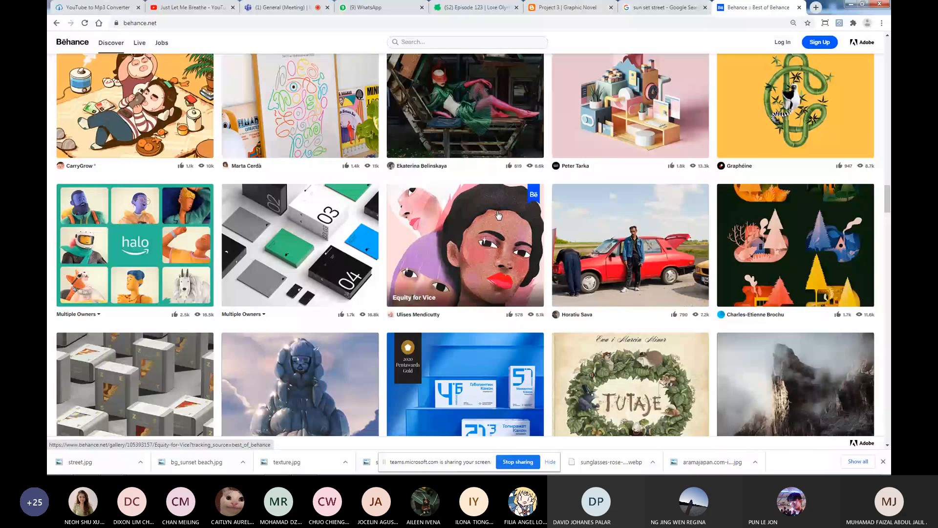
scroll(498, 215, down, 5)
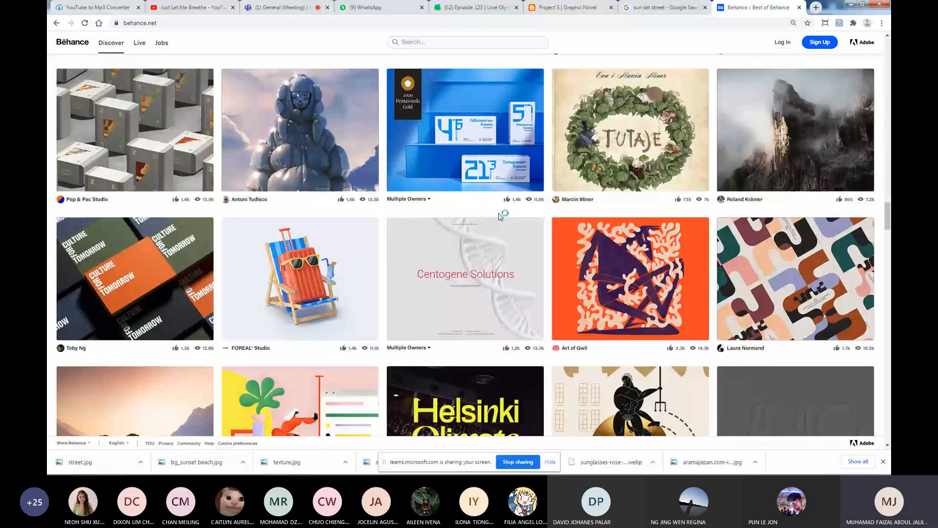
scroll(499, 216, down, 10)
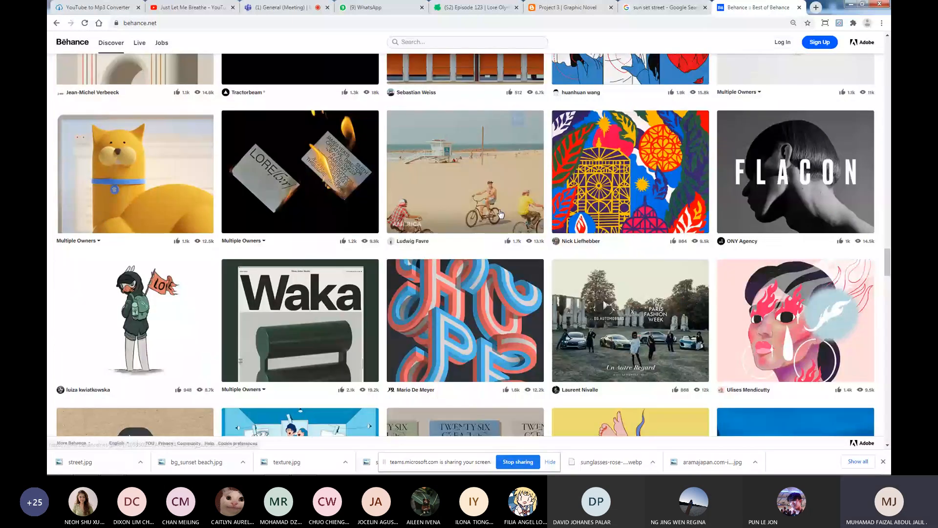
scroll(501, 214, down, 2)
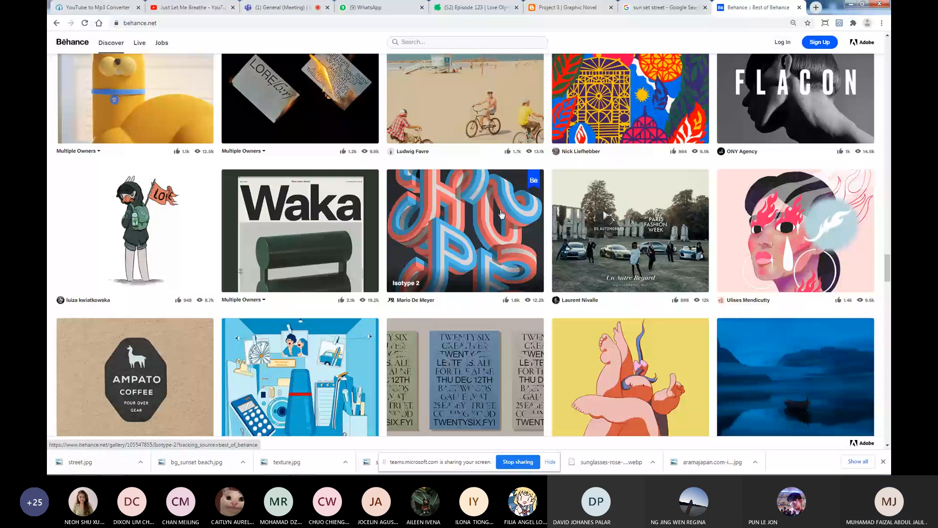
scroll(501, 214, down, 6)
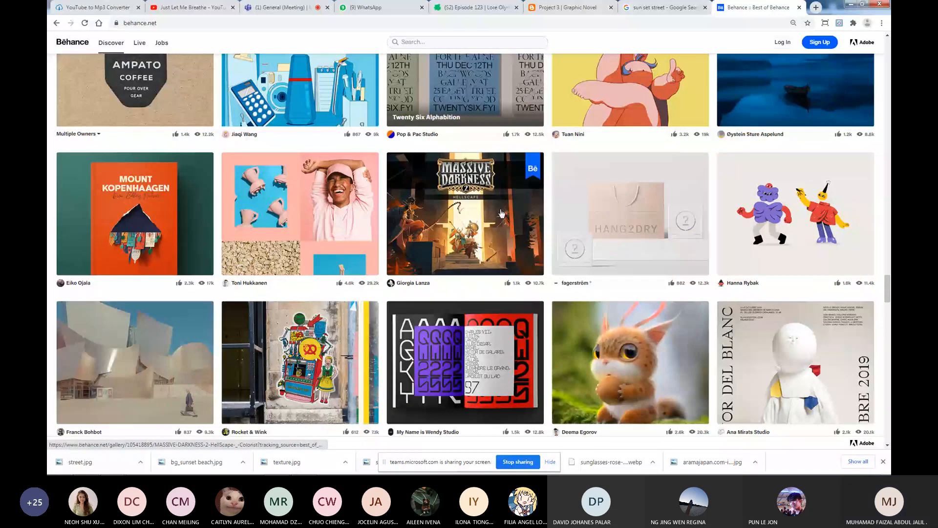
scroll(502, 213, down, 4)
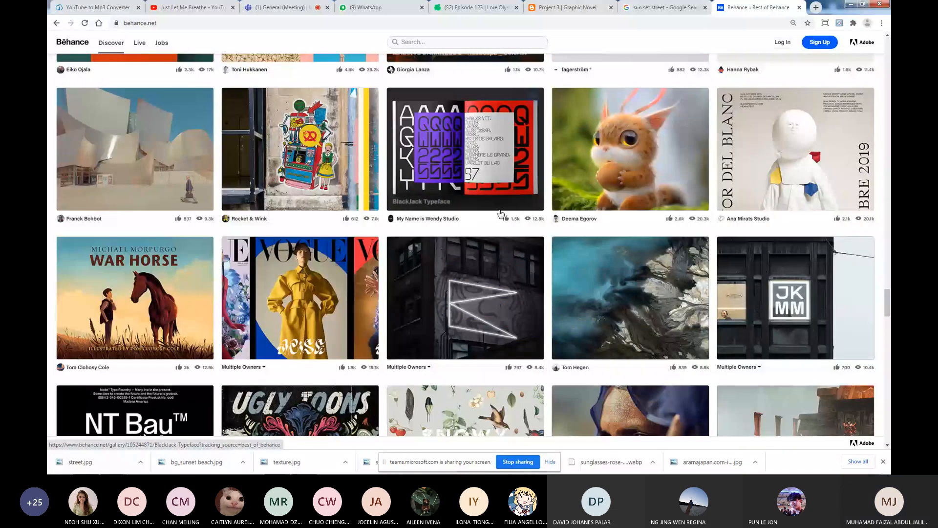
Open the Brand Illustrations for IV Studio project and examine its character design sketches, coloured variations and Project Timeline illustration.
scroll(501, 214, up, 2)
click(815, 105)
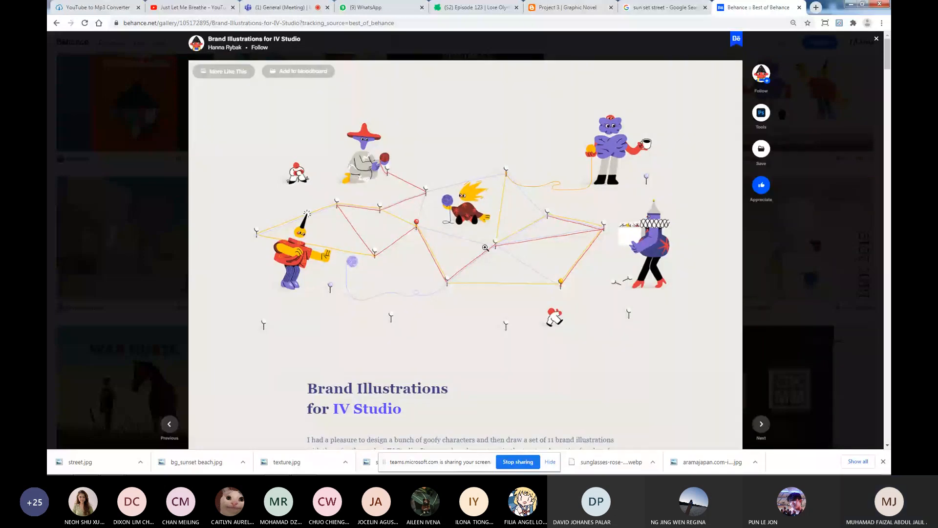
scroll(485, 248, down, 10)
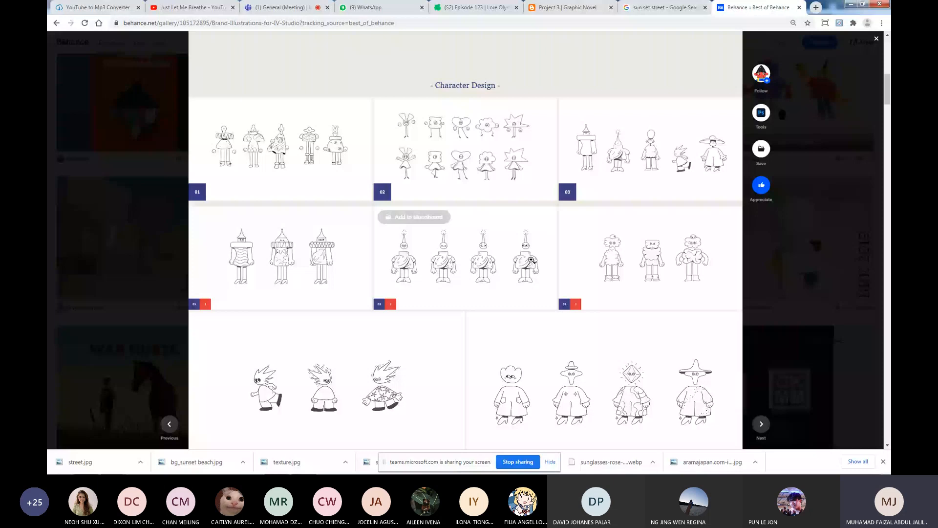
scroll(610, 263, down, 5)
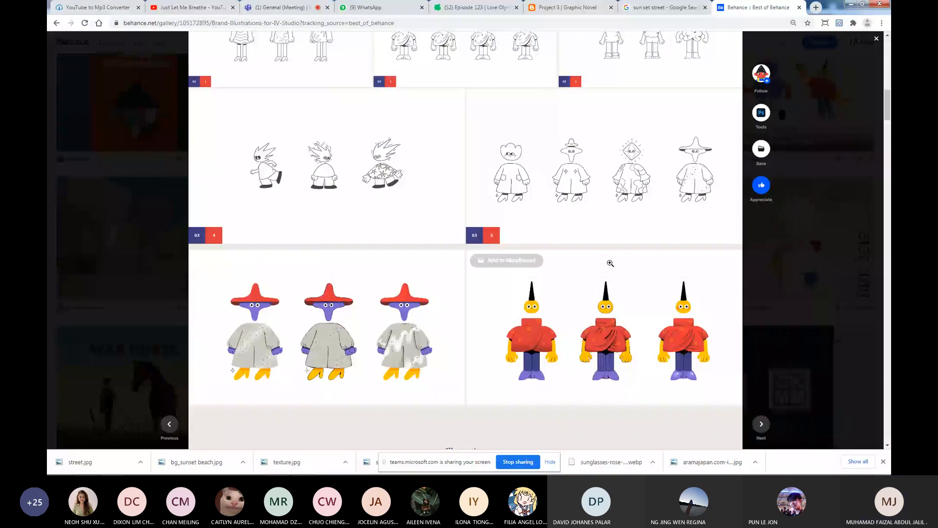
scroll(610, 264, down, 9)
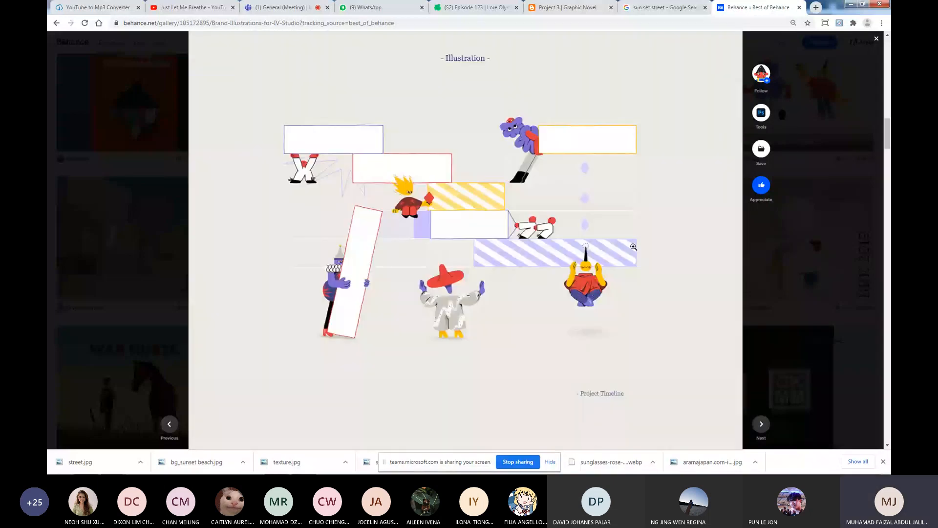
scroll(634, 247, down, 5)
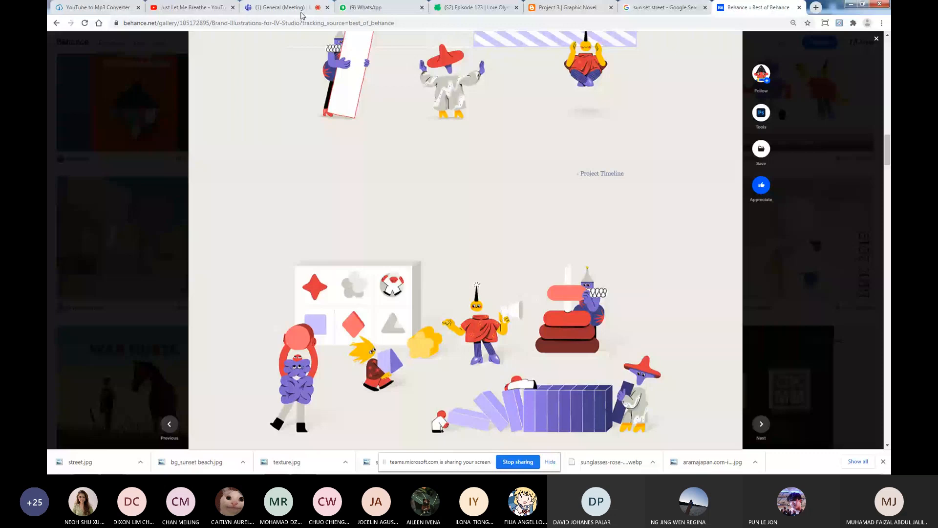
Check the Teams meeting, and finish viewing the IV Studio project down to the Music Composition illustration before closing it.
click(299, 9)
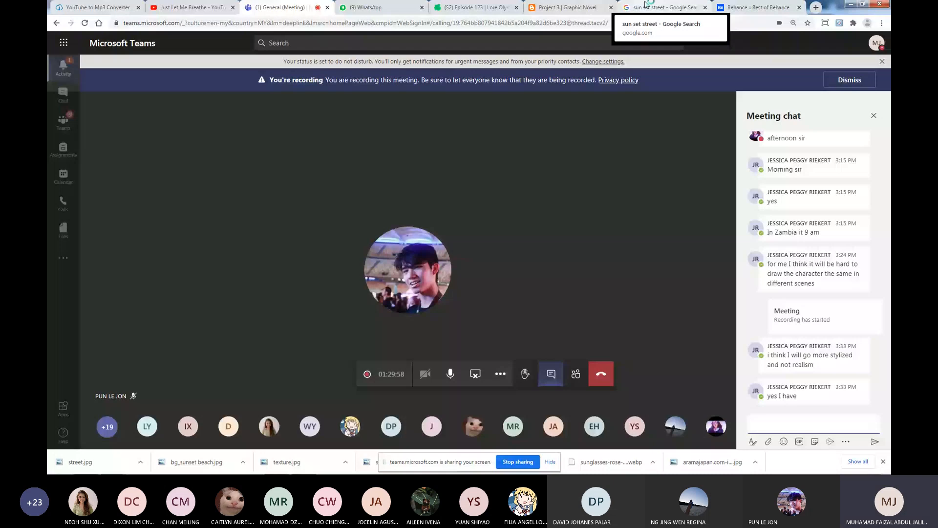
click(758, 7)
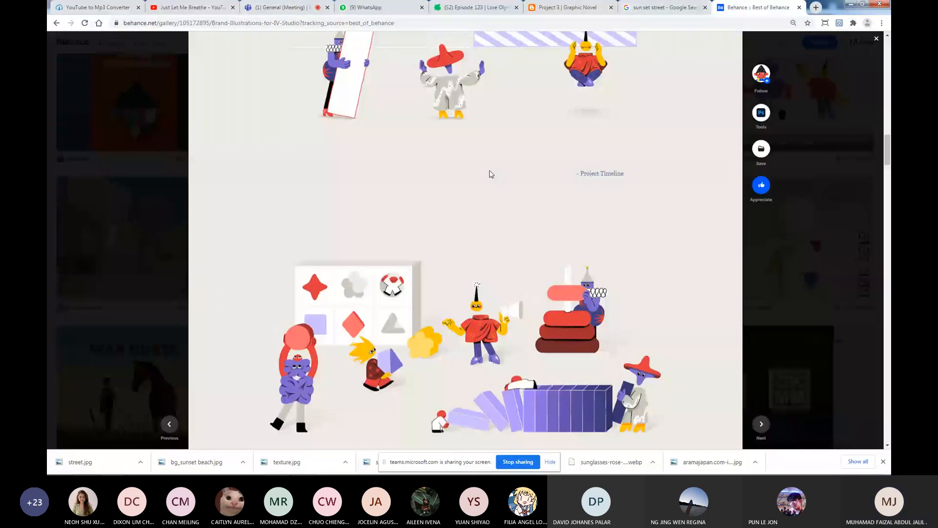
scroll(491, 176, down, 10)
scroll(491, 184, down, 10)
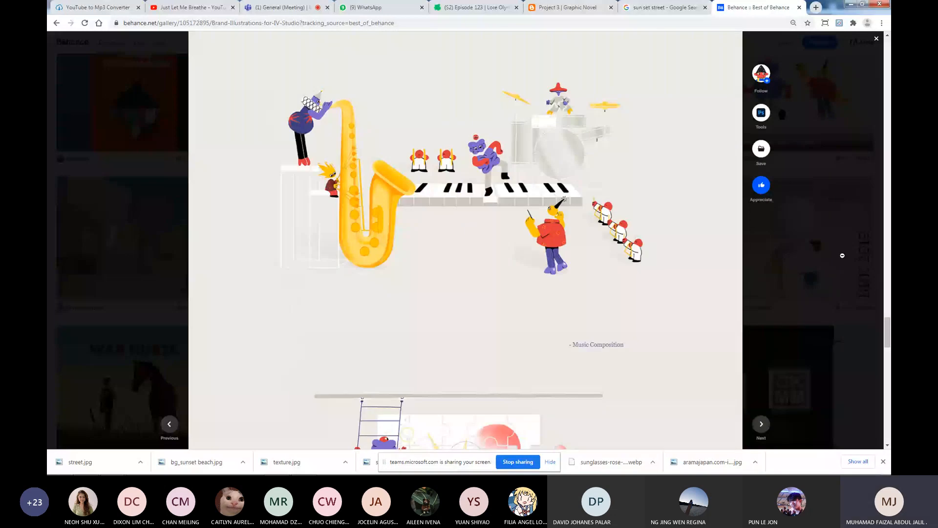
click(842, 255)
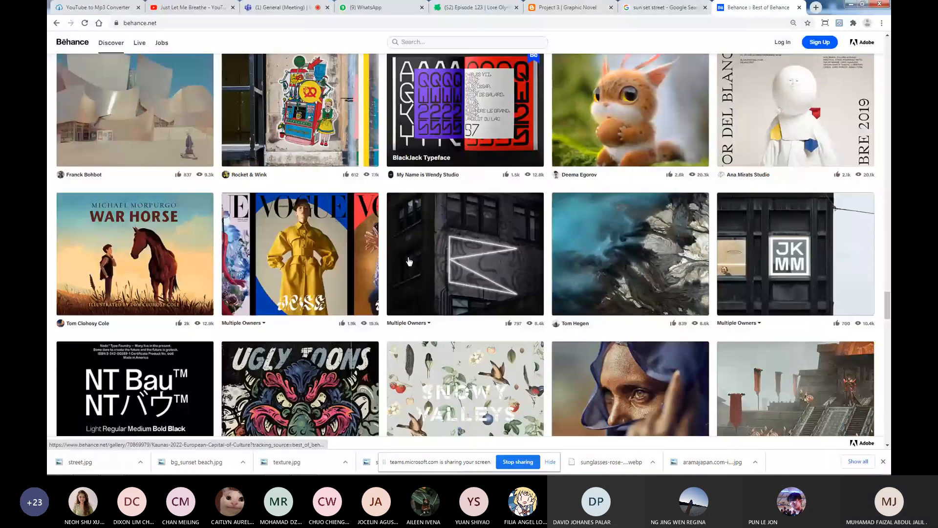
Browse further down the Best of Behance gallery and open Niceshit Studio's UpperHand project.
scroll(410, 261, down, 6)
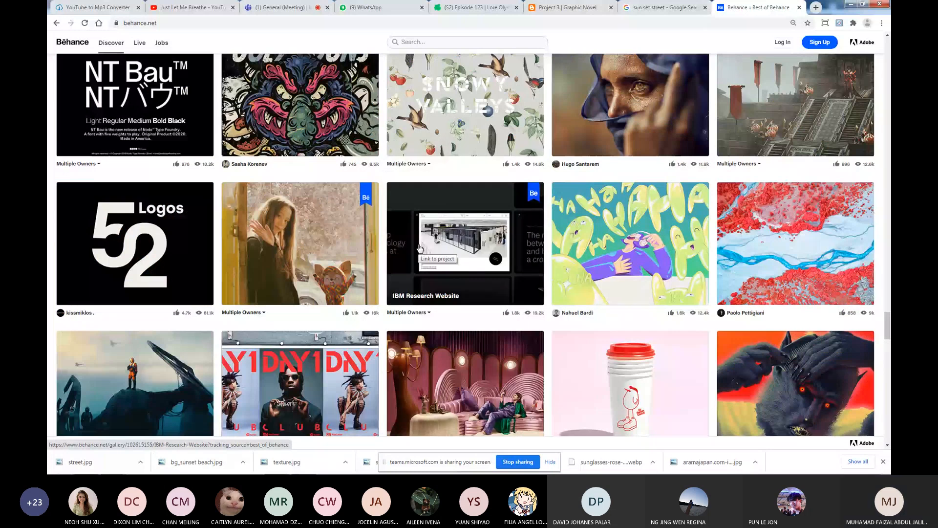
scroll(419, 248, down, 3)
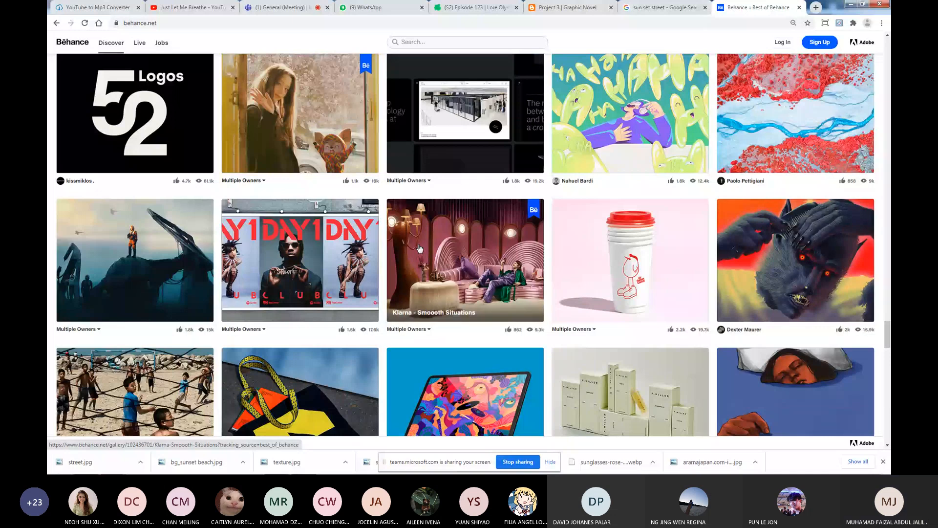
scroll(420, 249, down, 7)
scroll(372, 262, down, 6)
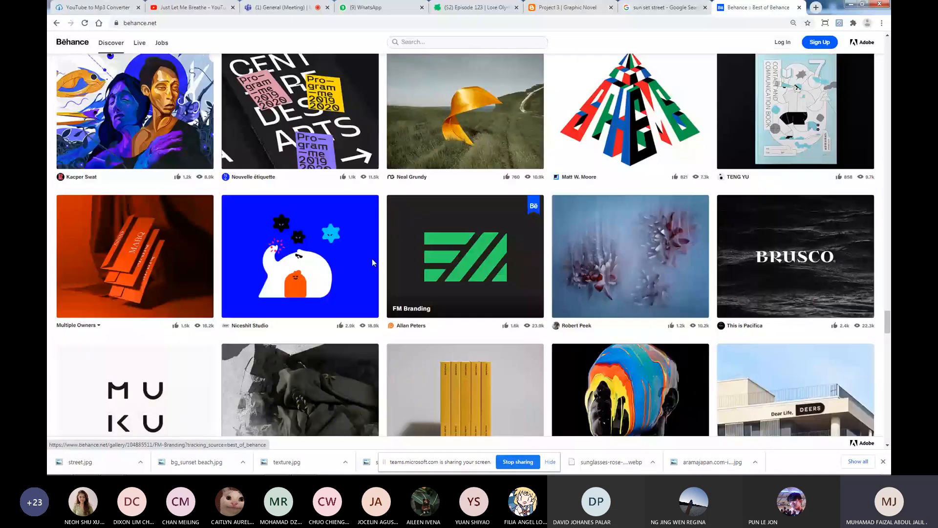
click(371, 262)
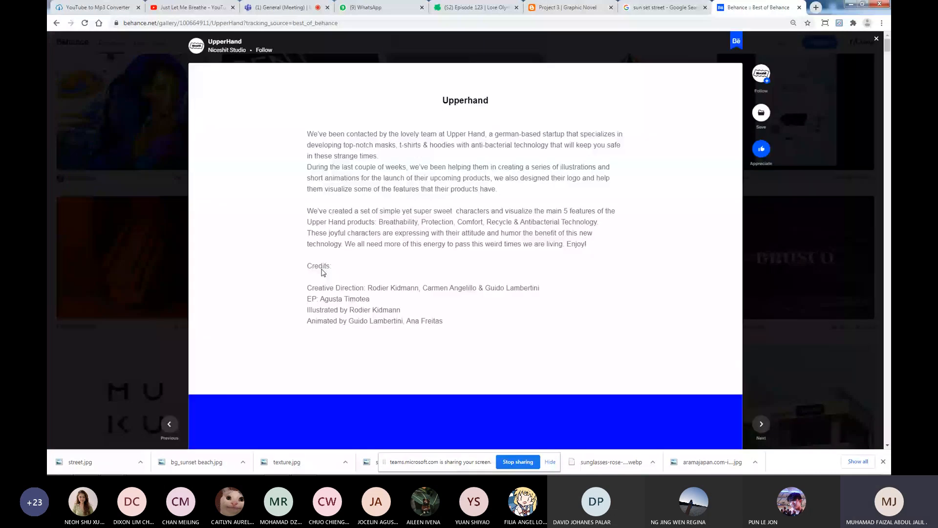
Examine the simple flat-colour characters in the UpperHand project from the introduction down to the Reuse & Recycle section.
scroll(603, 245, down, 10)
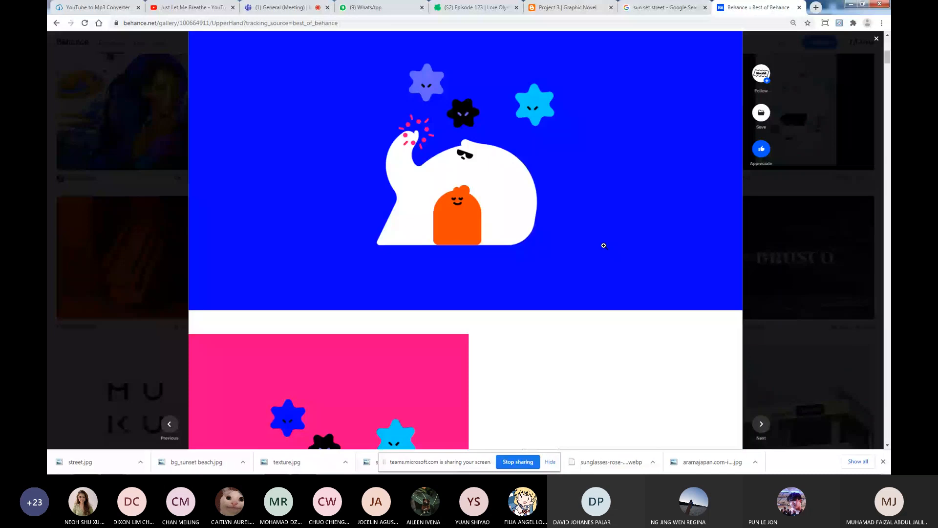
scroll(603, 245, down, 10)
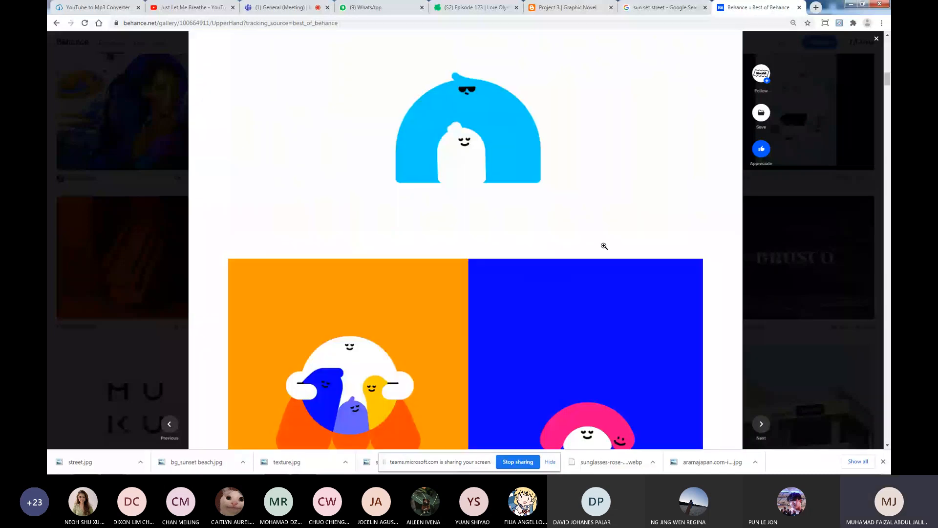
scroll(605, 246, down, 5)
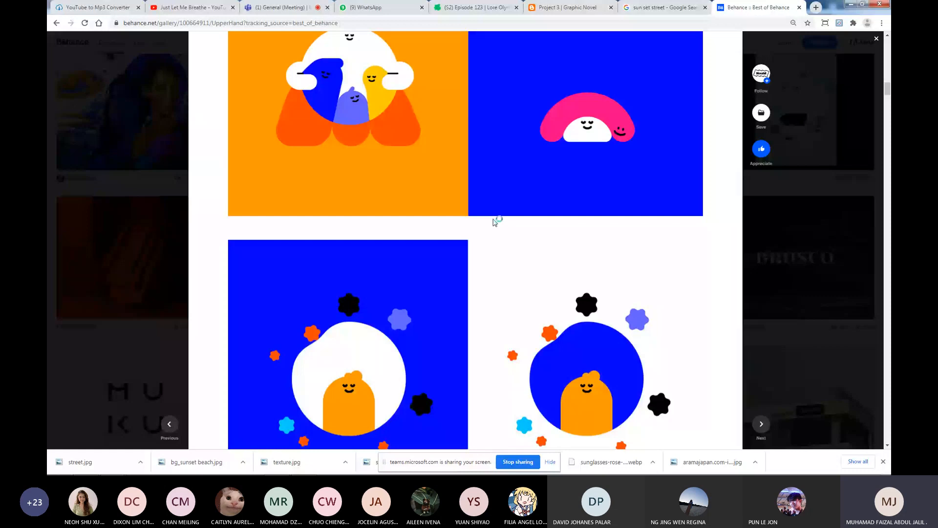
scroll(494, 222, down, 3)
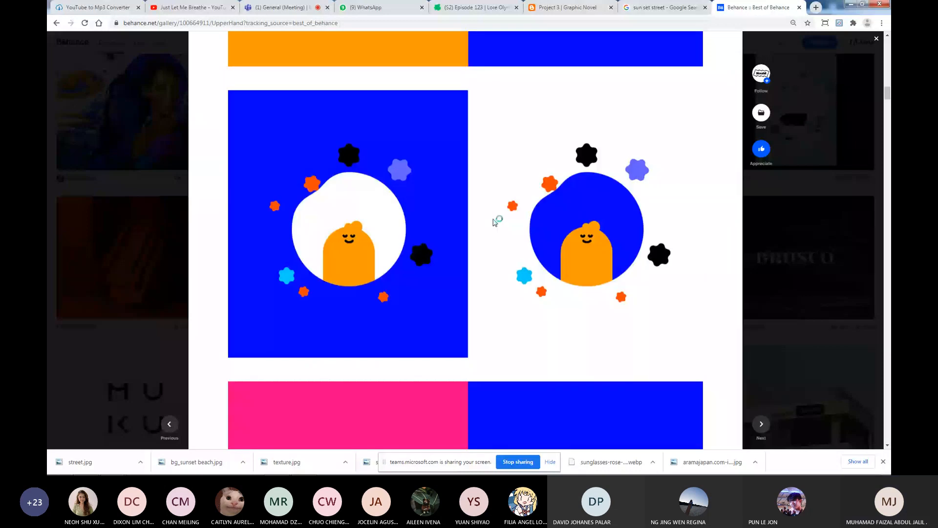
scroll(495, 221, down, 9)
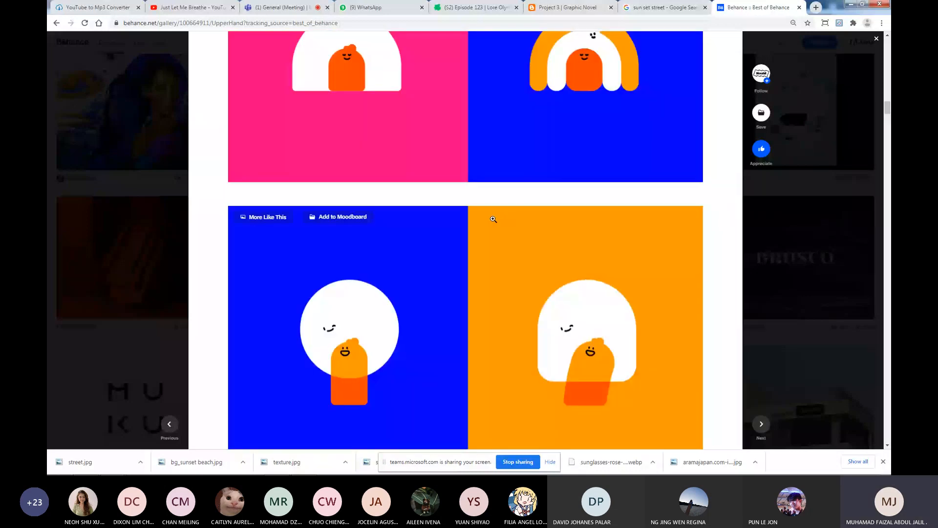
scroll(494, 219, down, 4)
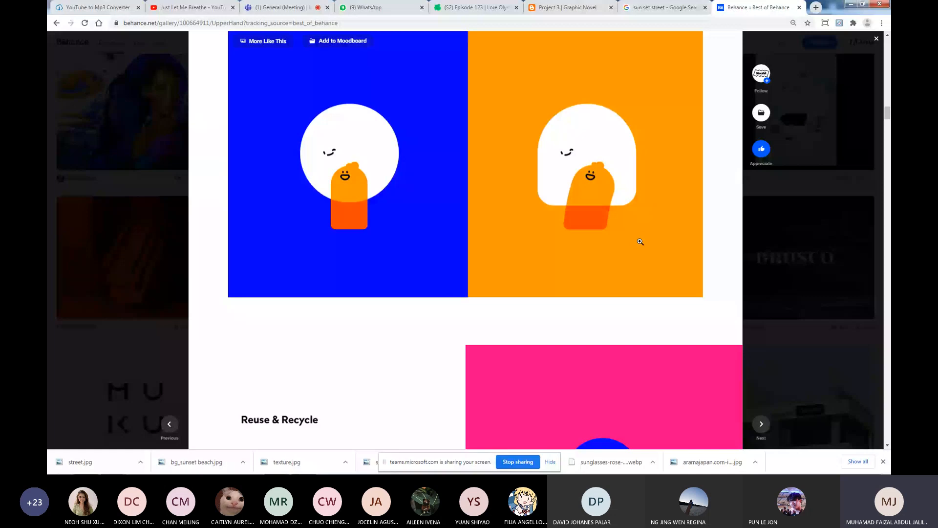
Examine the Reuse & Recycle and Comfort character illustrations in the UpperHand project, including the hugging figures.
scroll(670, 260, down, 8)
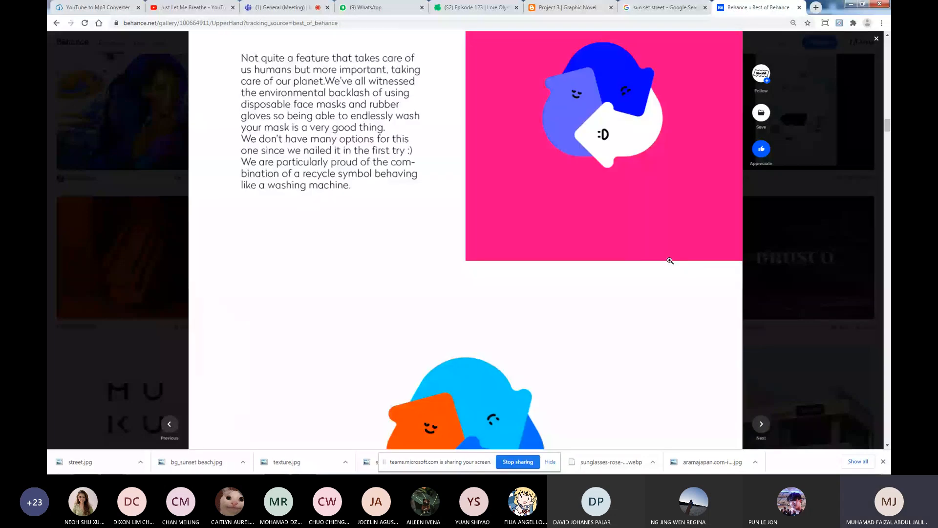
scroll(670, 261, down, 9)
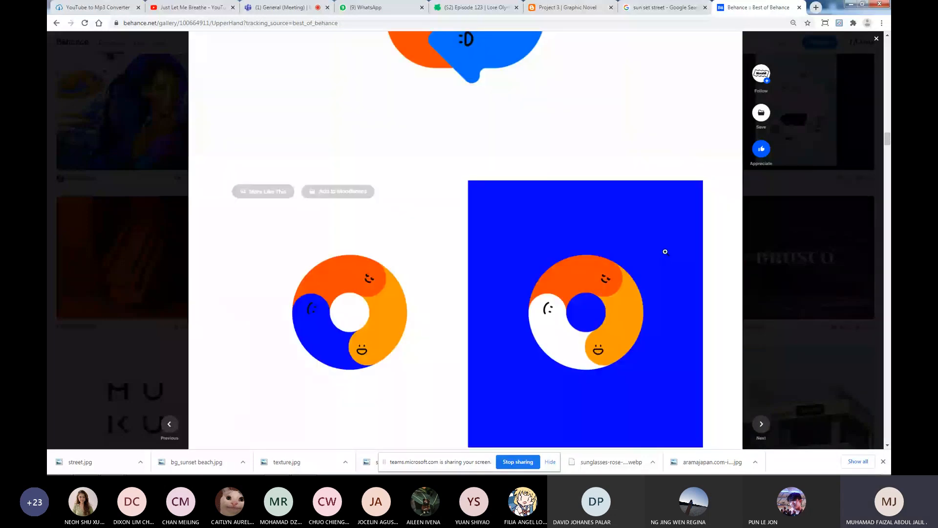
scroll(665, 251, down, 5)
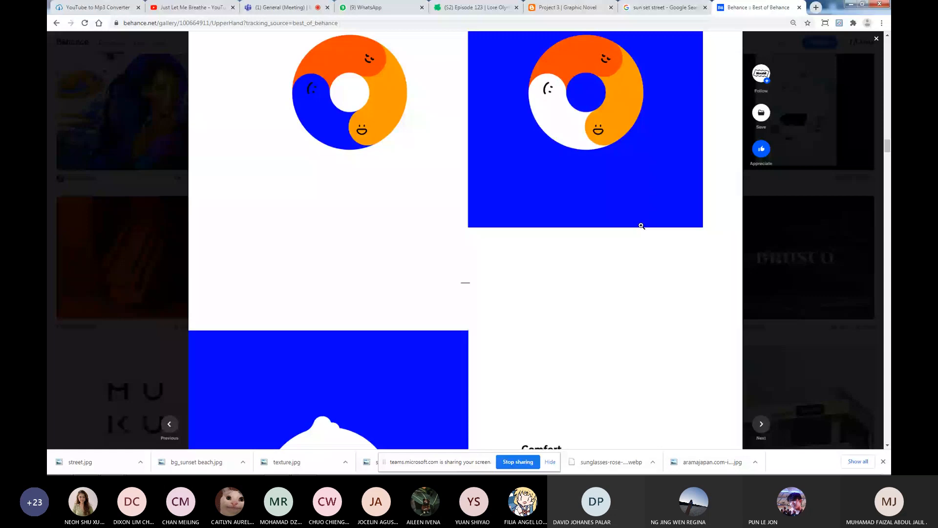
scroll(641, 225, down, 10)
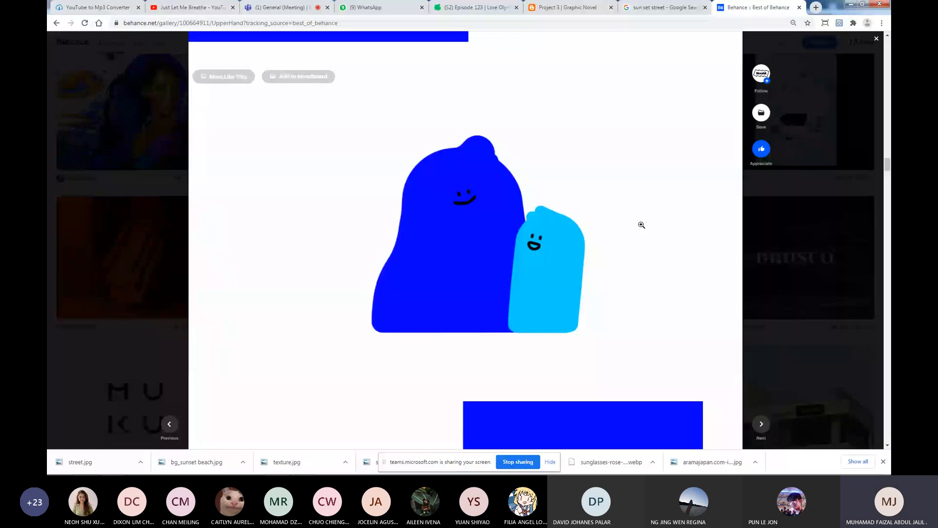
scroll(642, 225, down, 1)
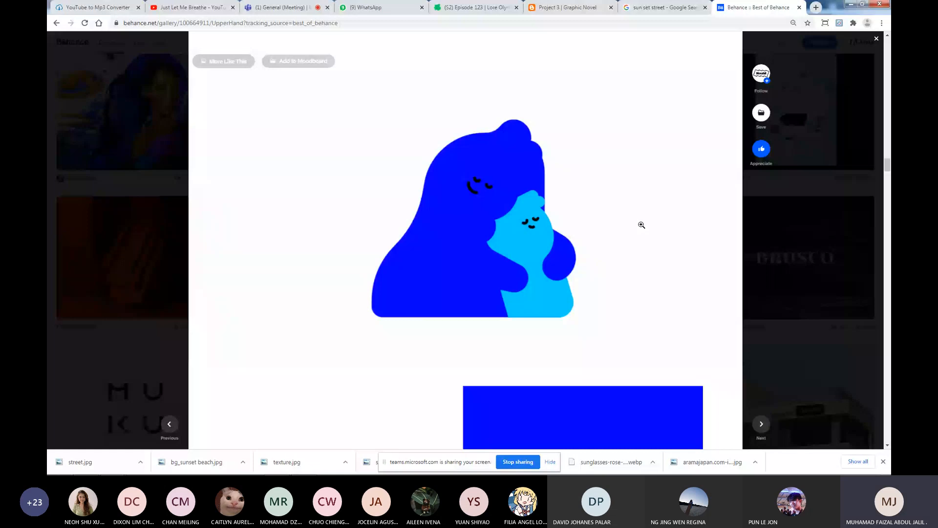
scroll(642, 224, down, 5)
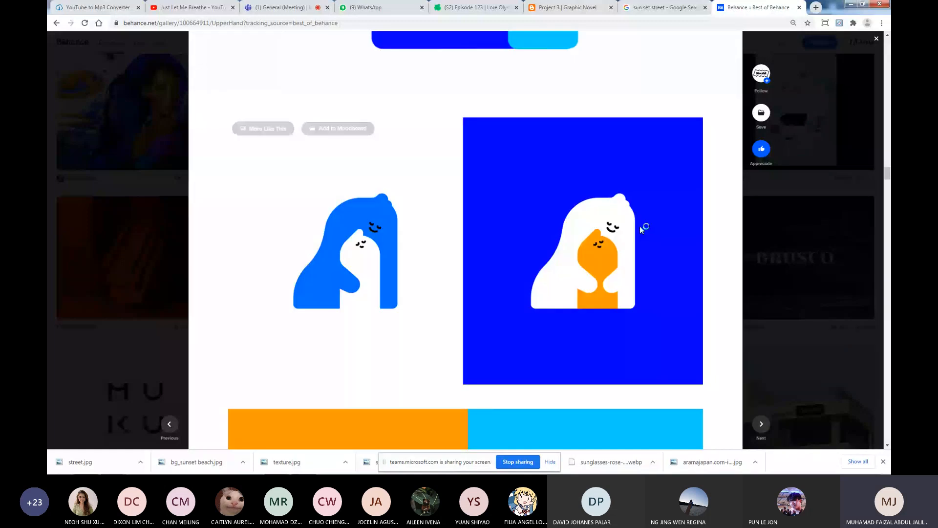
Examine UpperHand's Breathability section with the fan and interwoven characters, and return to the gallery.
scroll(640, 225, down, 9)
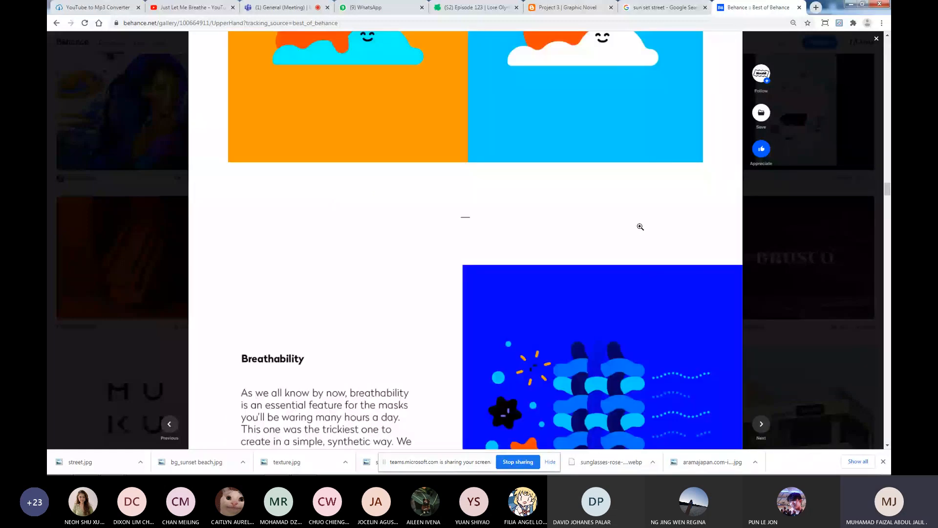
scroll(640, 227, down, 10)
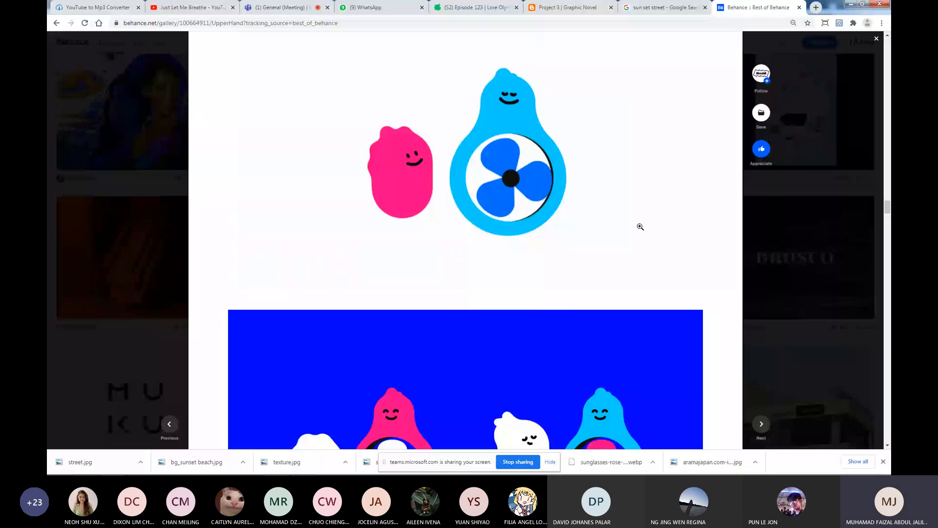
scroll(640, 227, down, 5)
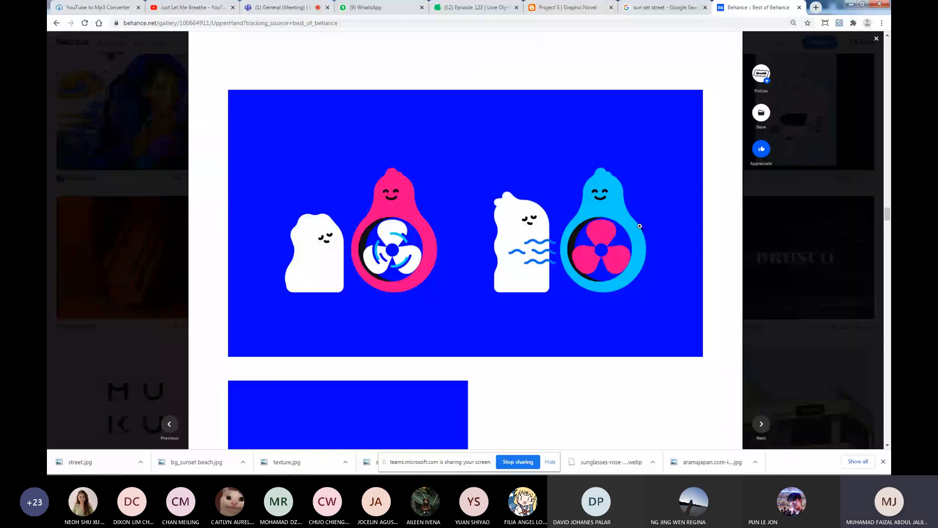
scroll(639, 227, down, 6)
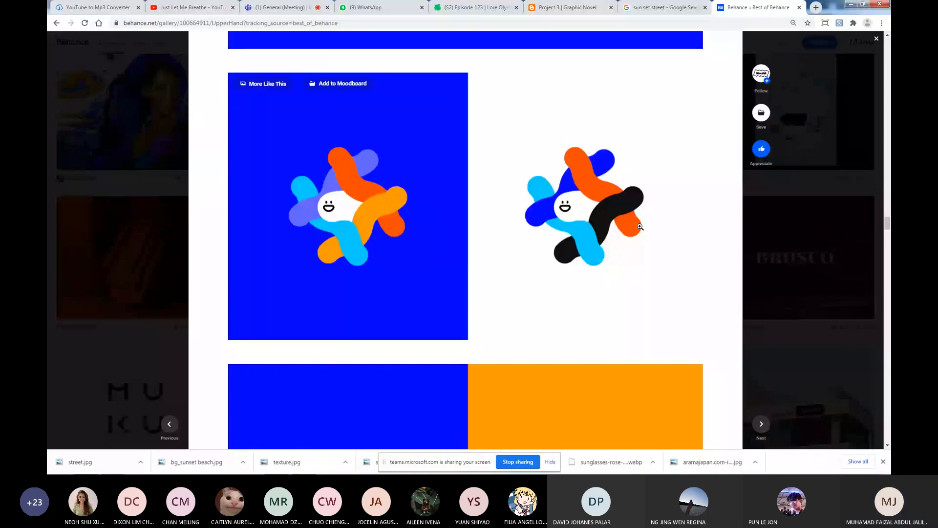
click(769, 270)
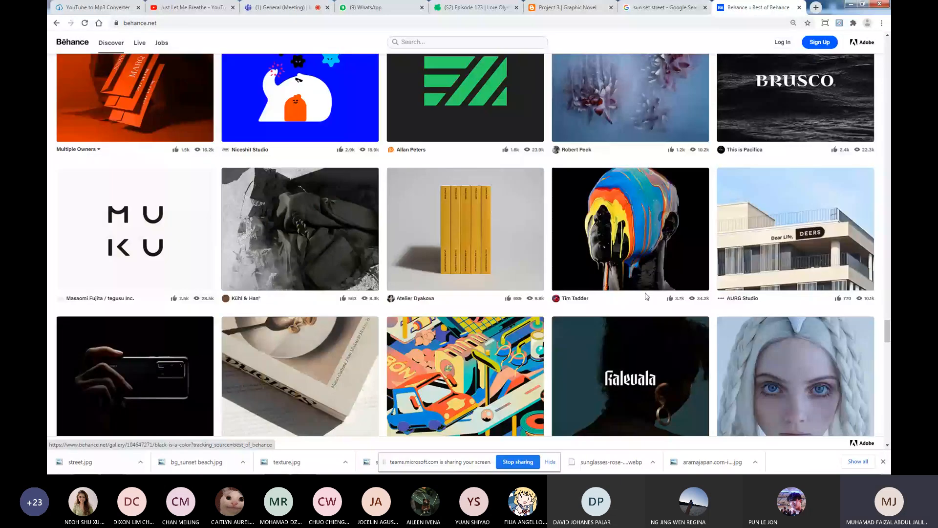
Browse the gallery rows below UpperHand for further stylised character illustration references.
scroll(646, 296, down, 6)
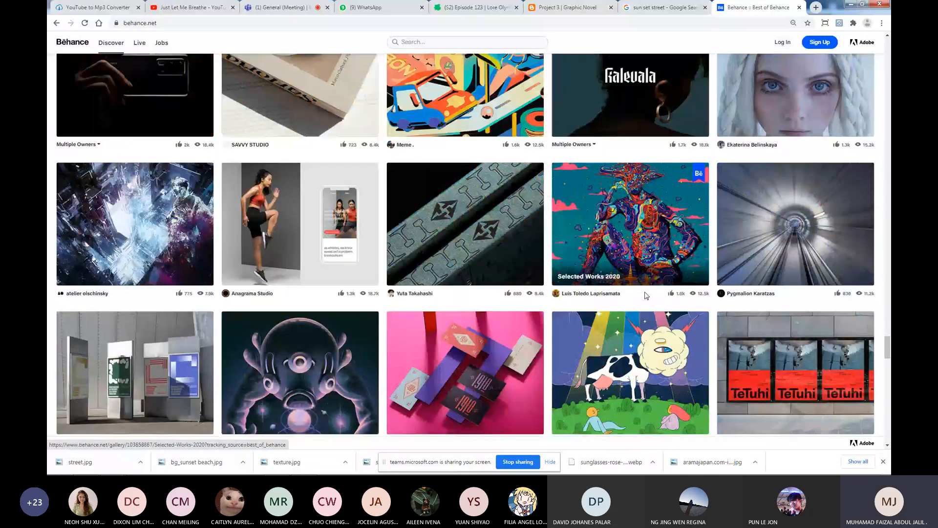
scroll(647, 295, down, 6)
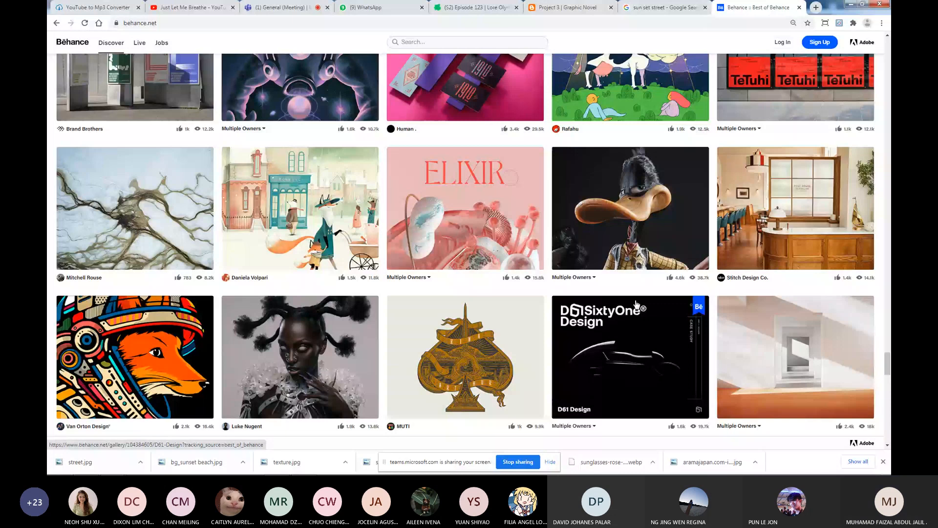
scroll(636, 304, down, 3)
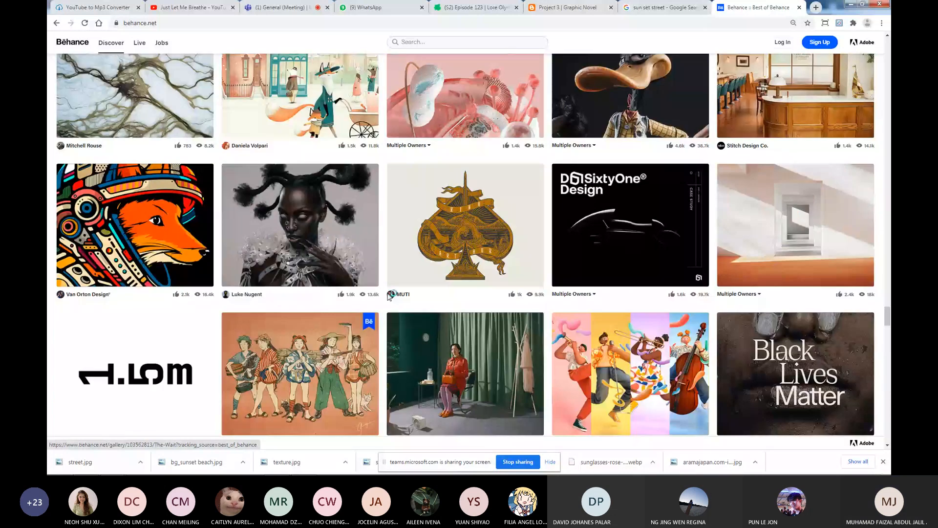
scroll(306, 309, down, 3)
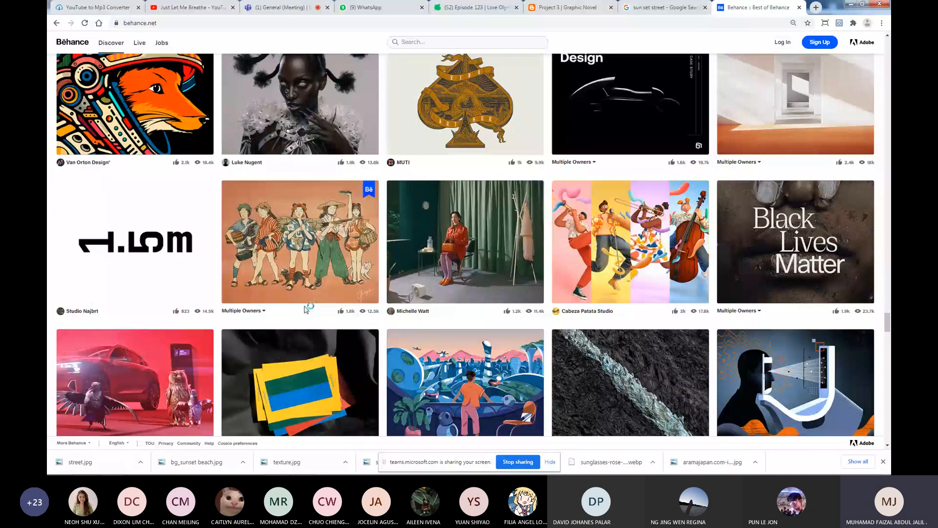
scroll(453, 337, down, 5)
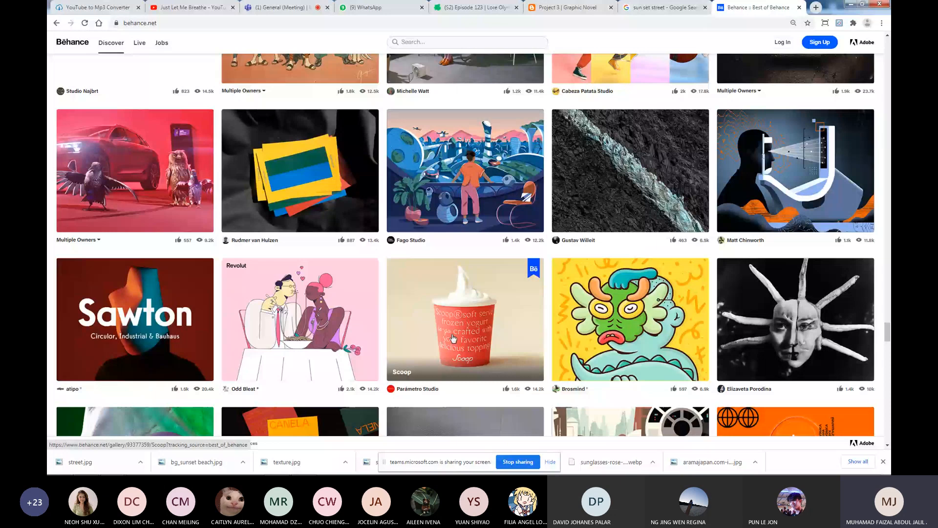
Check the Teams meeting, switch to Photoshop and open the comic reference c5 from the Project 3 folder.
scroll(453, 338, down, 2)
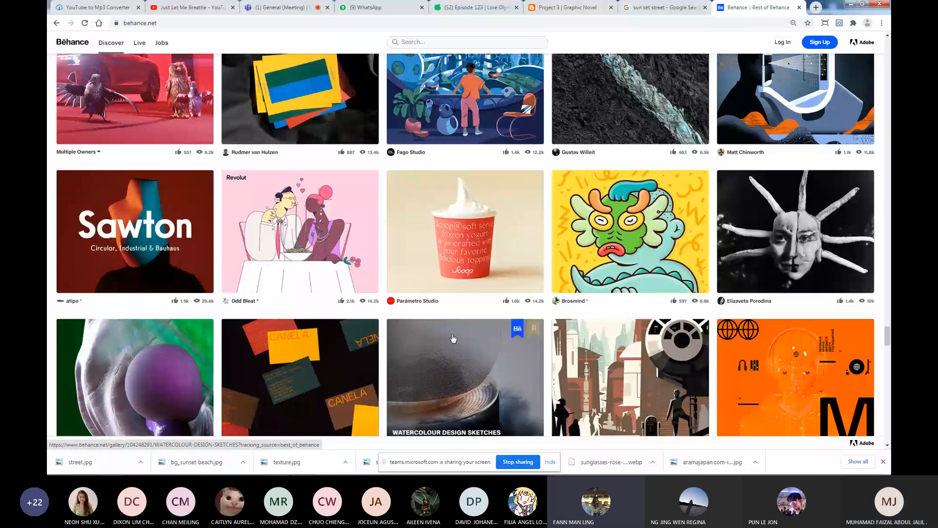
click(288, 8)
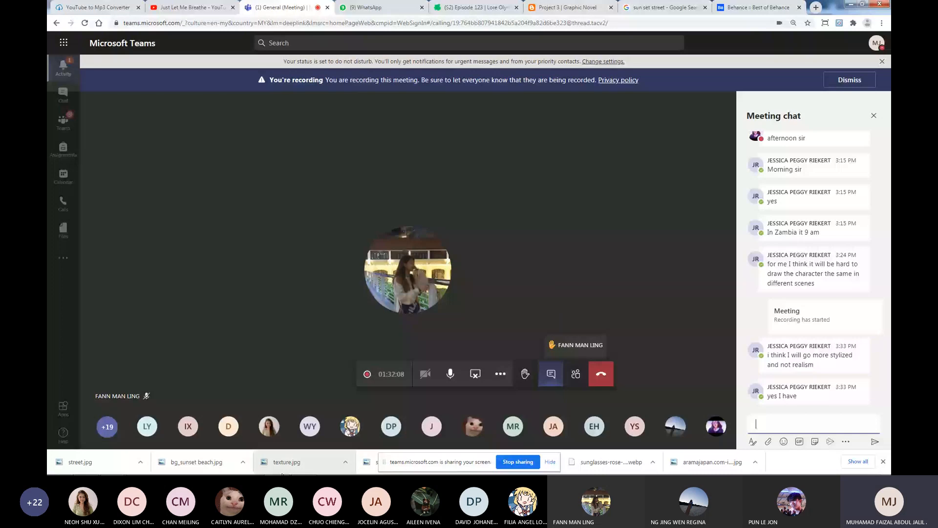
click(282, 469)
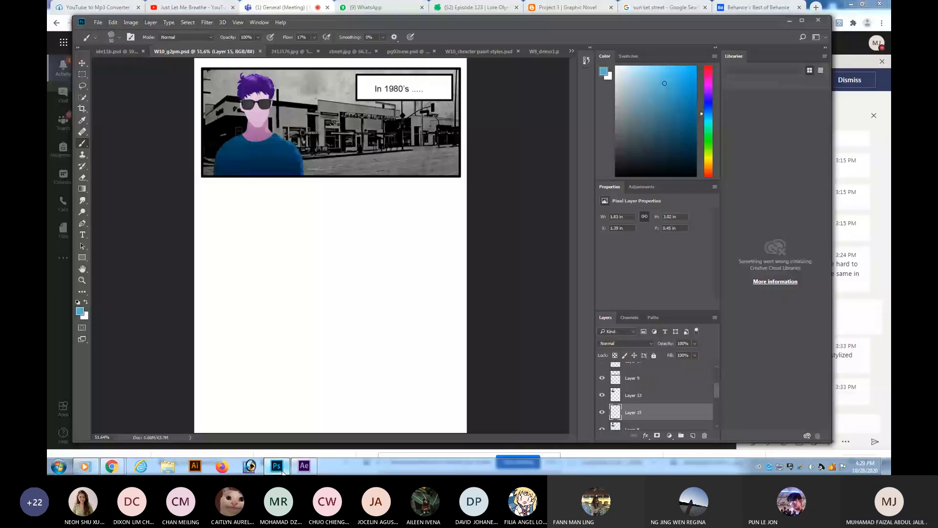
key(ctrl+o)
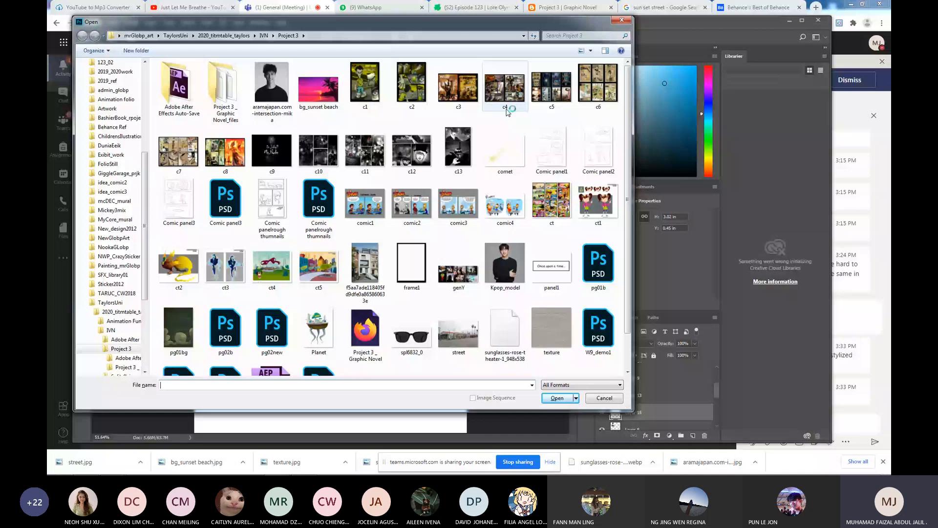
double_click(552, 102)
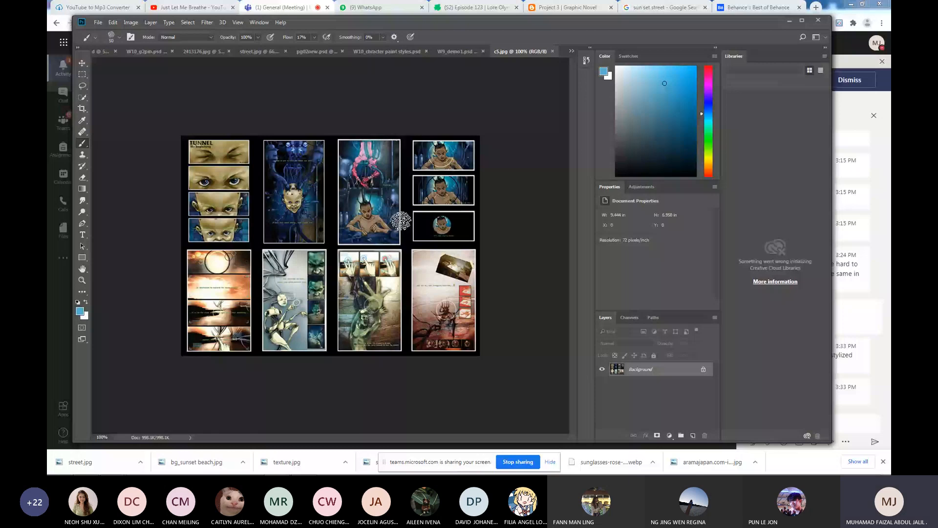
Open the Tunnel comic reference c7 from the Project 3 folder.
key(ctrl+o)
click(183, 155)
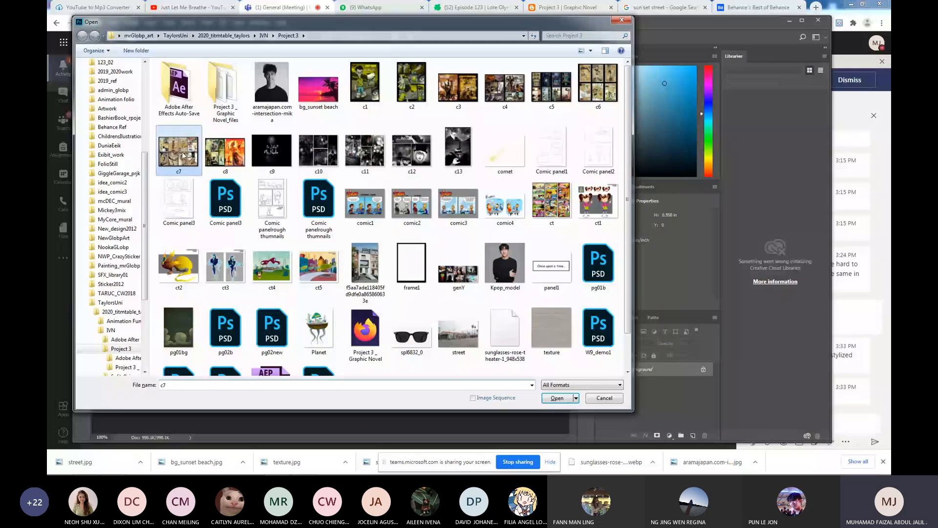
double_click(183, 155)
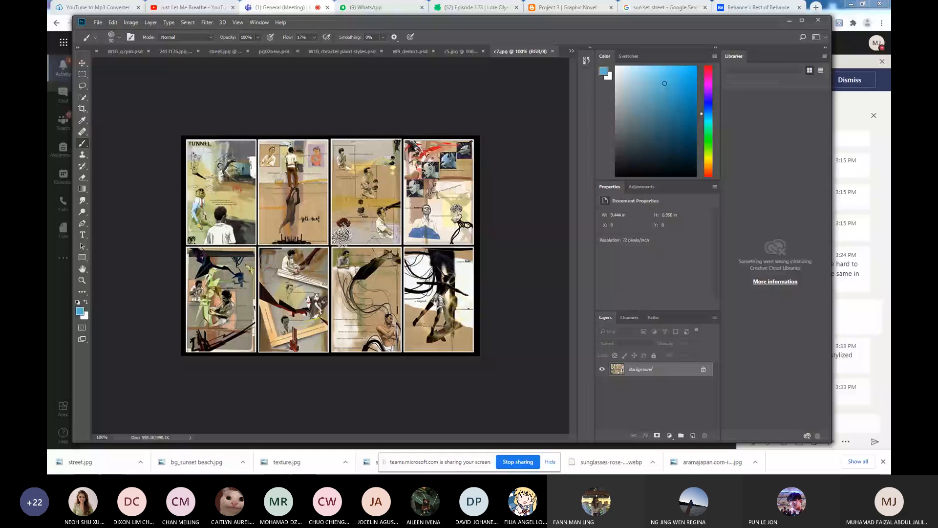
Examine the Tunnel comic pages up close, covering the upper row and the lower row's collage-style characters and layouts.
key(ctrl+plus)
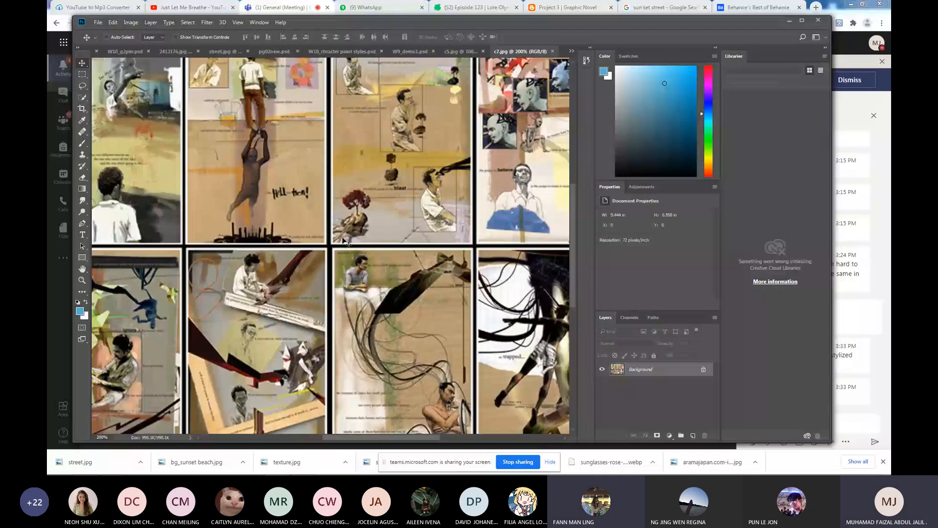
drag(343, 237, 437, 311)
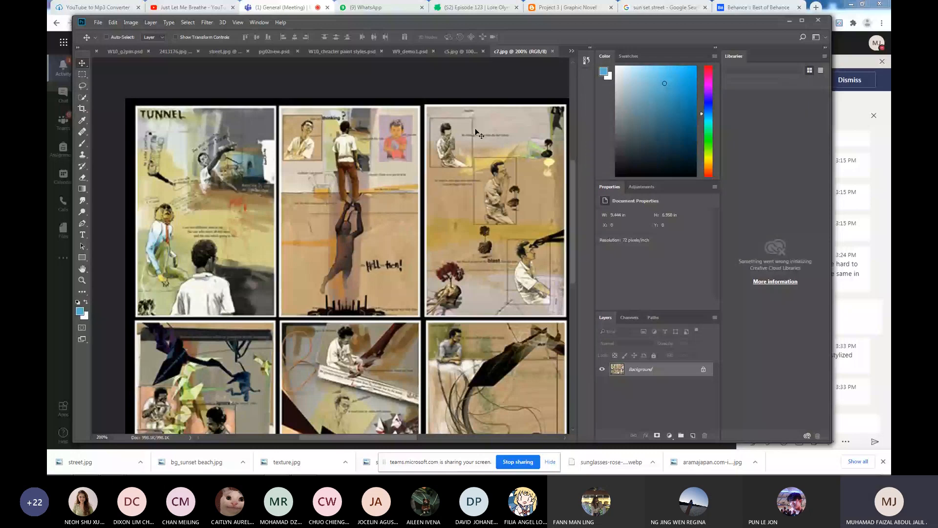
drag(262, 419, 275, 220)
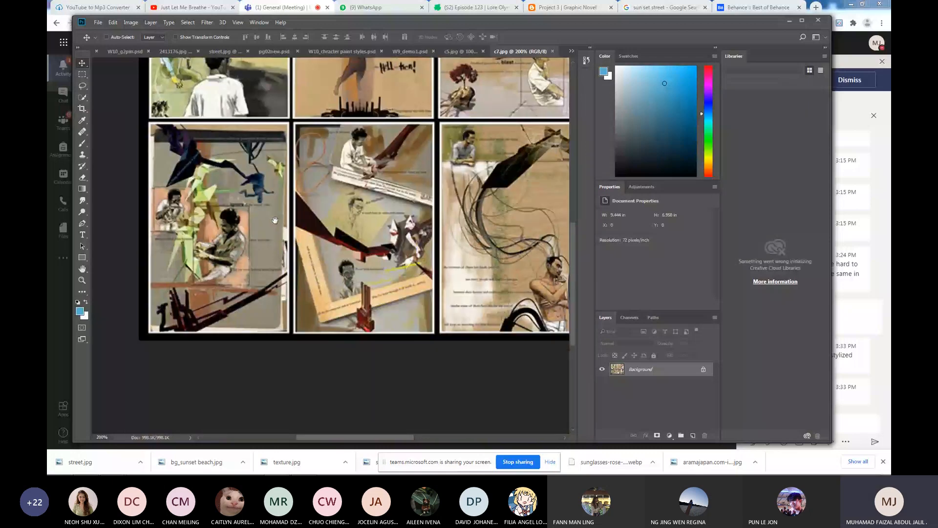
scroll(182, 330, down, 1)
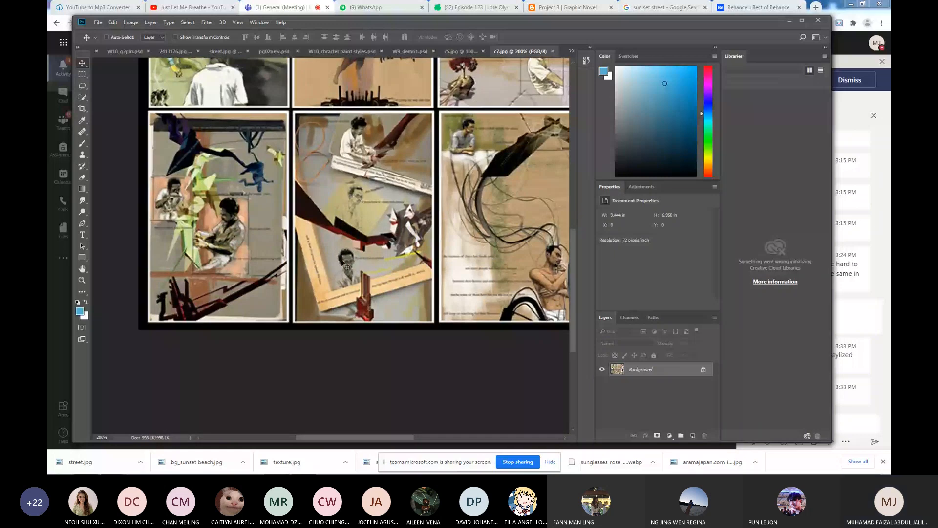
drag(517, 232, 326, 264)
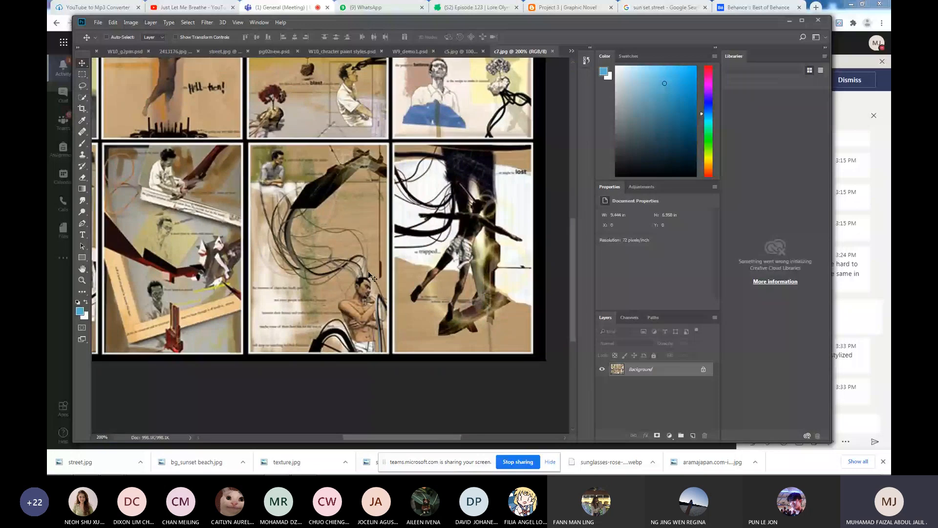
key(ctrl)
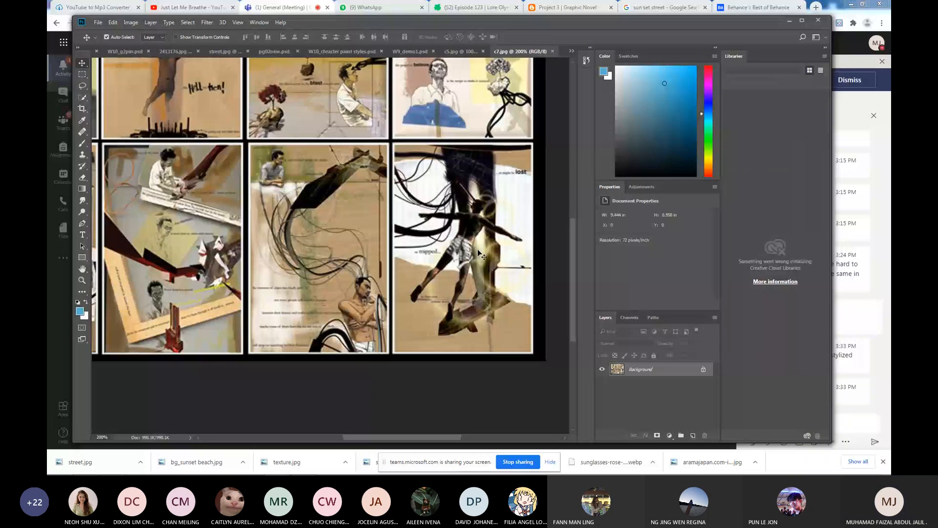
key(ctrl+minus)
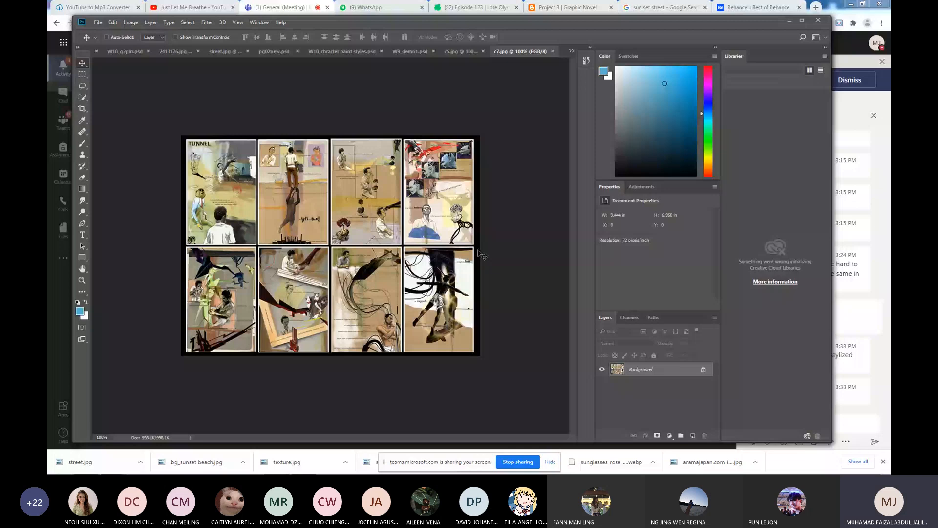
key(ctrl)
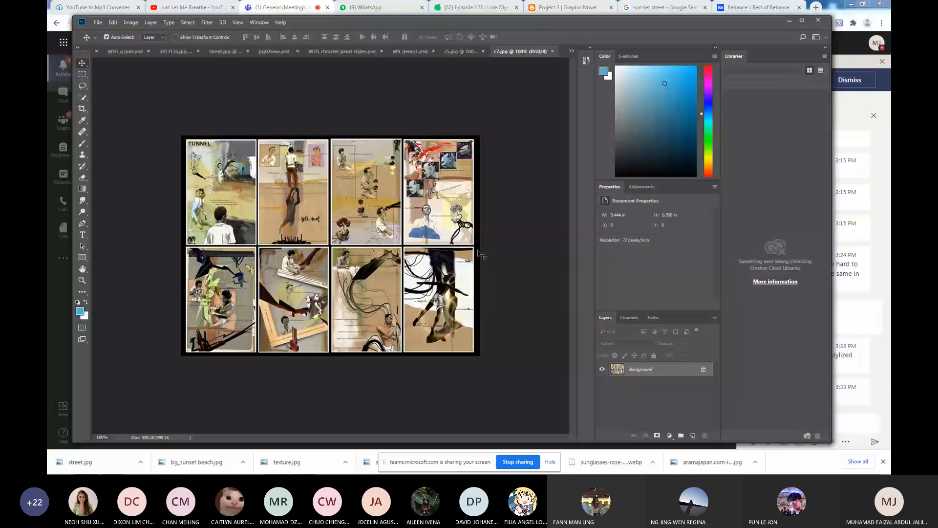
Open the comic reference c4 from the Project 3 folder and examine its painted characters, textures and speech bubbles up close.
key(ctrl+o)
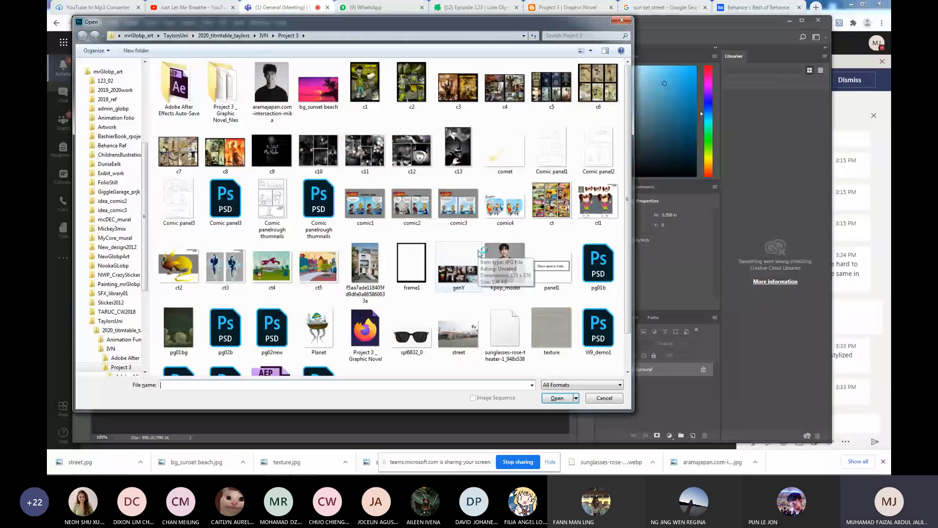
double_click(508, 89)
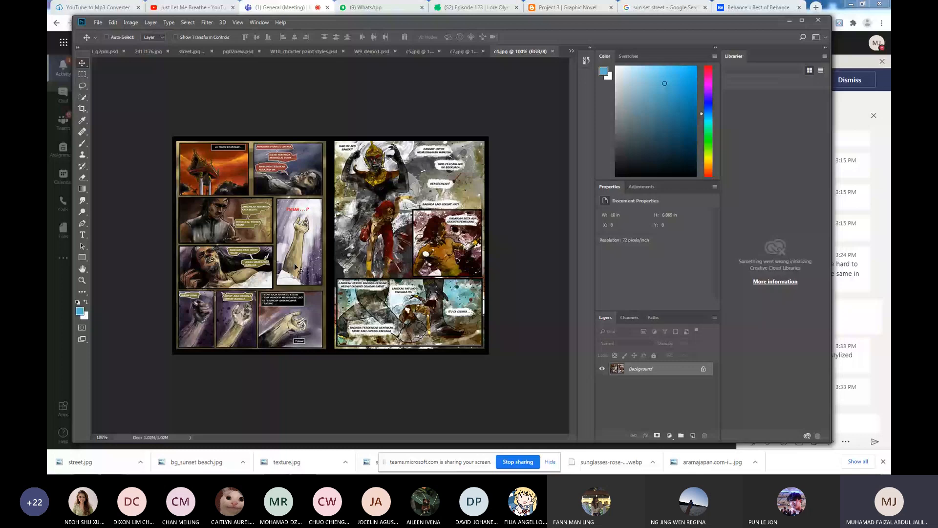
key(ctrl)
key(ctrl+plus)
drag(211, 255, 325, 234)
drag(272, 135, 258, 219)
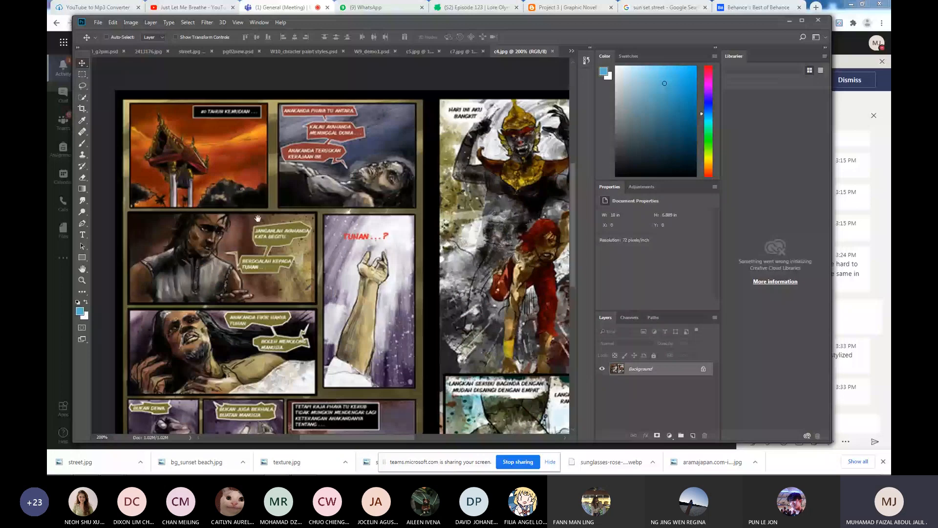
drag(258, 219, 248, 169)
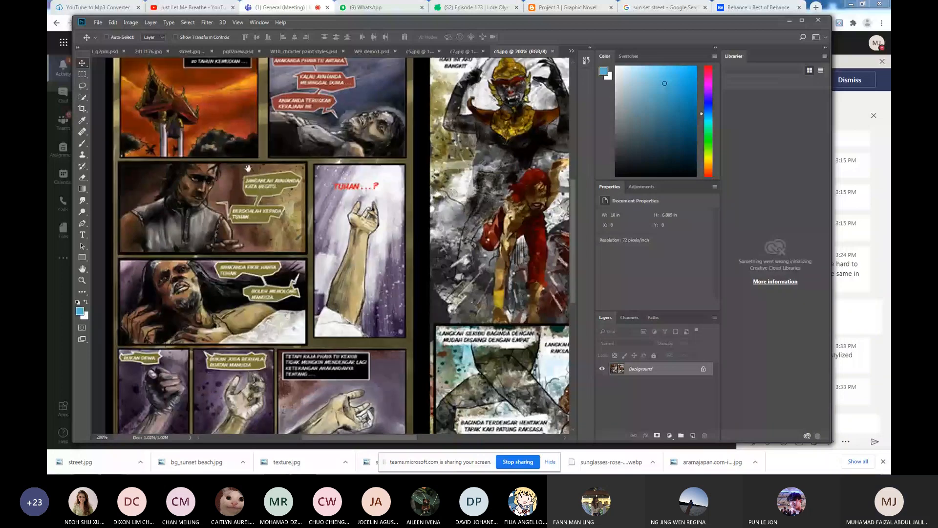
key(ctrl)
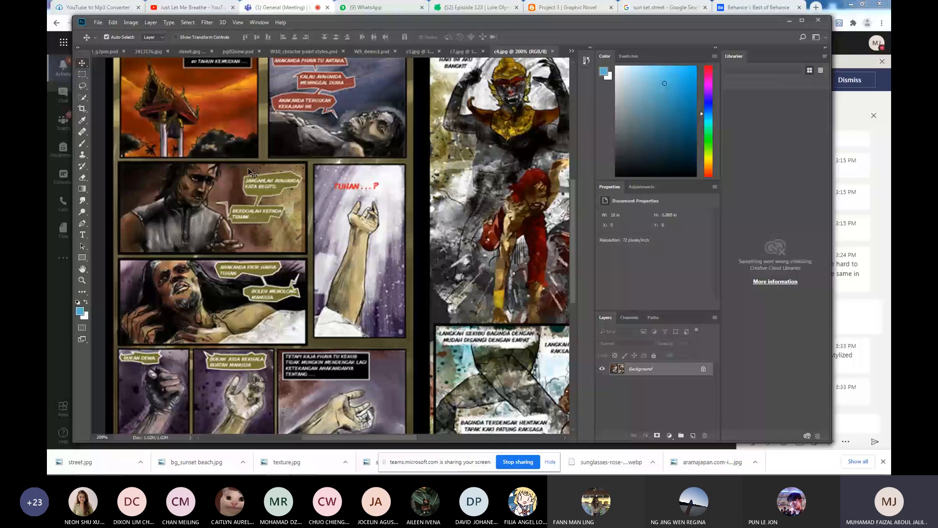
key(ctrl+minus)
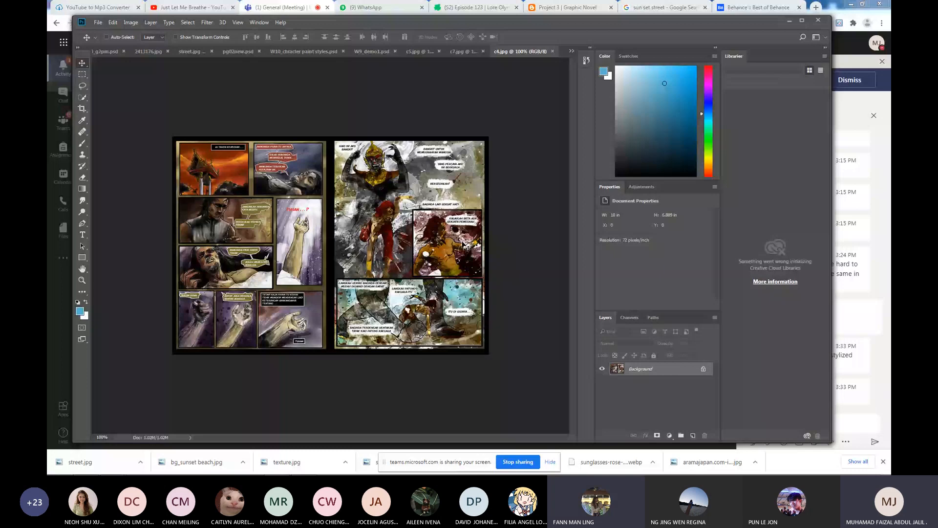
Close the open comic reference images c4.jpg, c7.jpg and c5.jpg without closing the W10_g2pm.psd page.
key(ctrl+w)
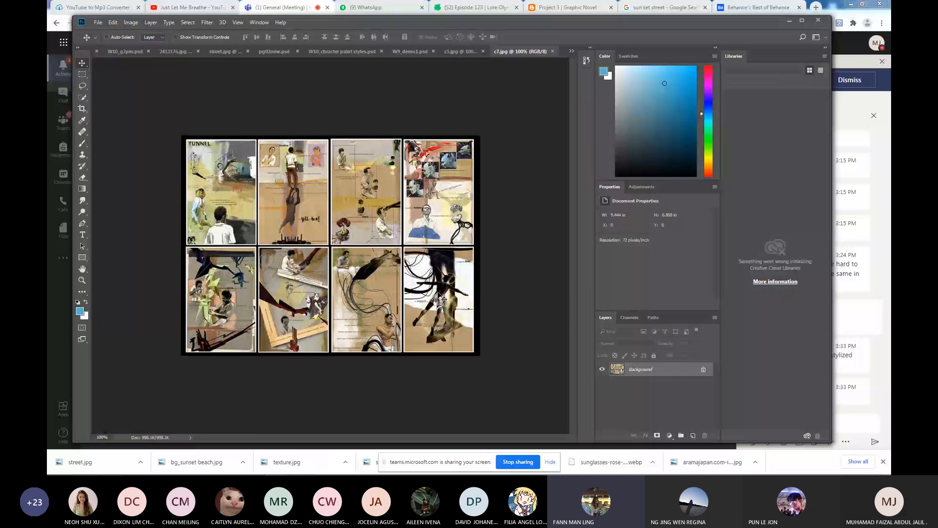
key(ctrl+w)
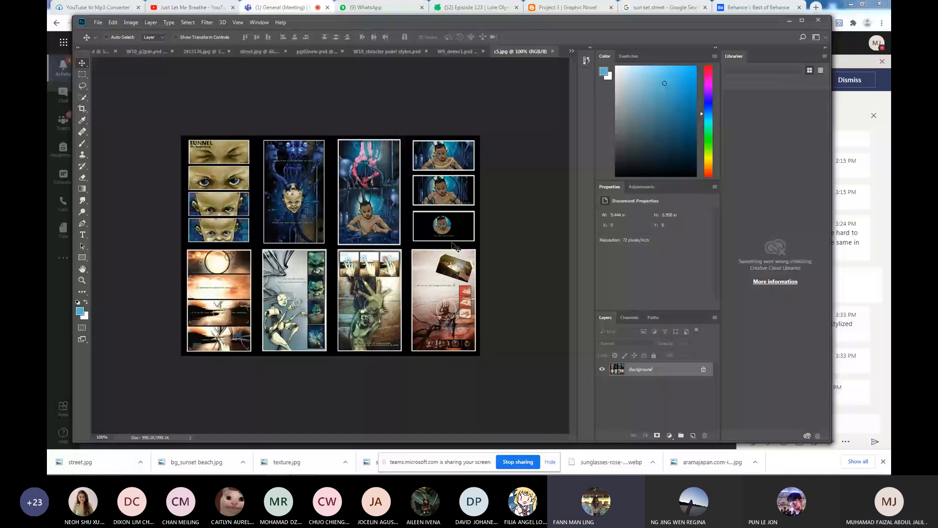
key(ctrl+w)
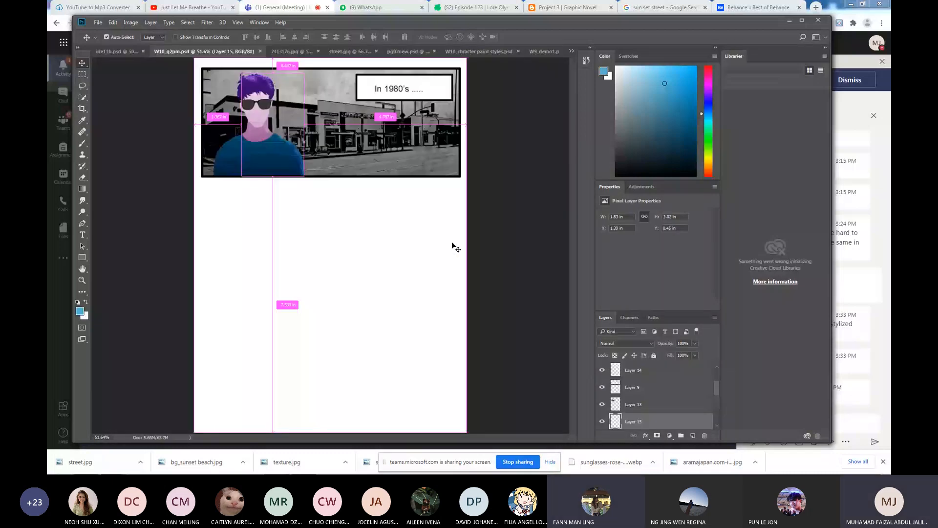
Open the comic samples c4 and c3 from the Project 3 folder for viewing, then close c3.
key(ctrl+o)
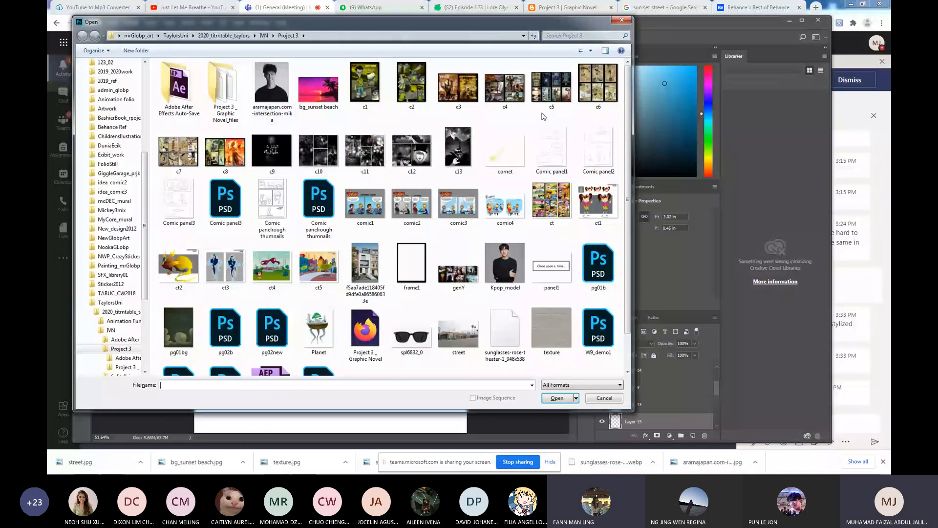
double_click(505, 88)
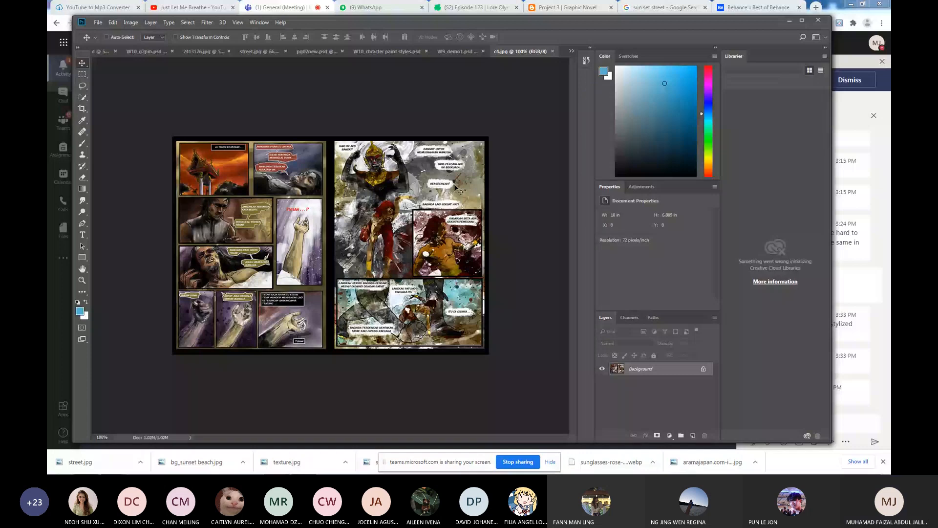
key(ctrl)
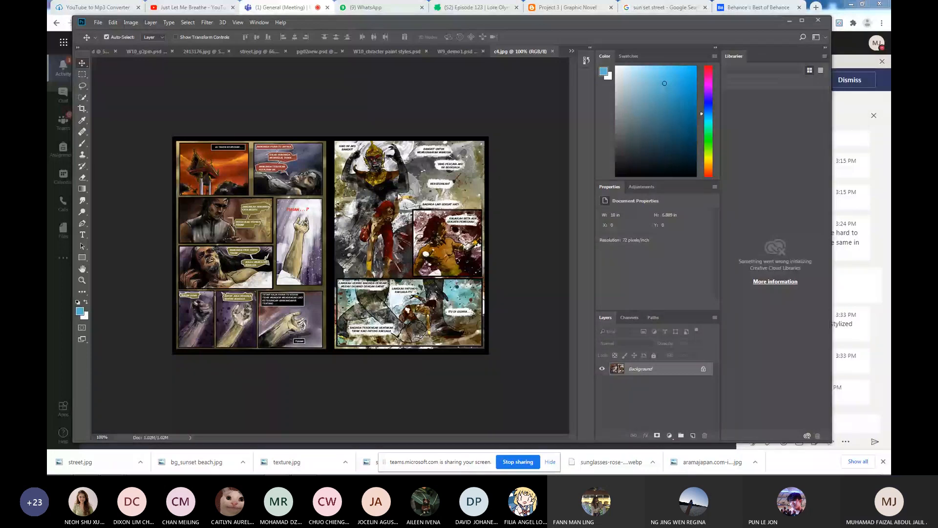
key(ctrl+o)
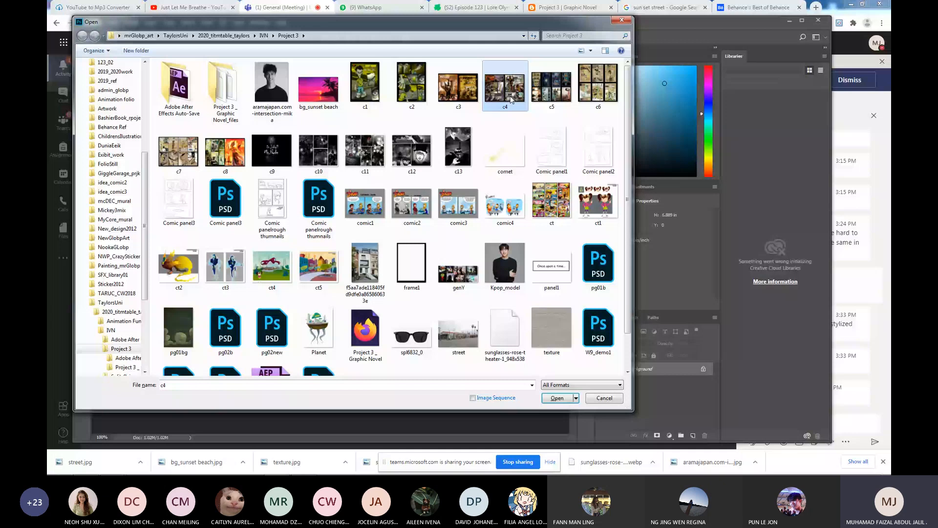
double_click(458, 87)
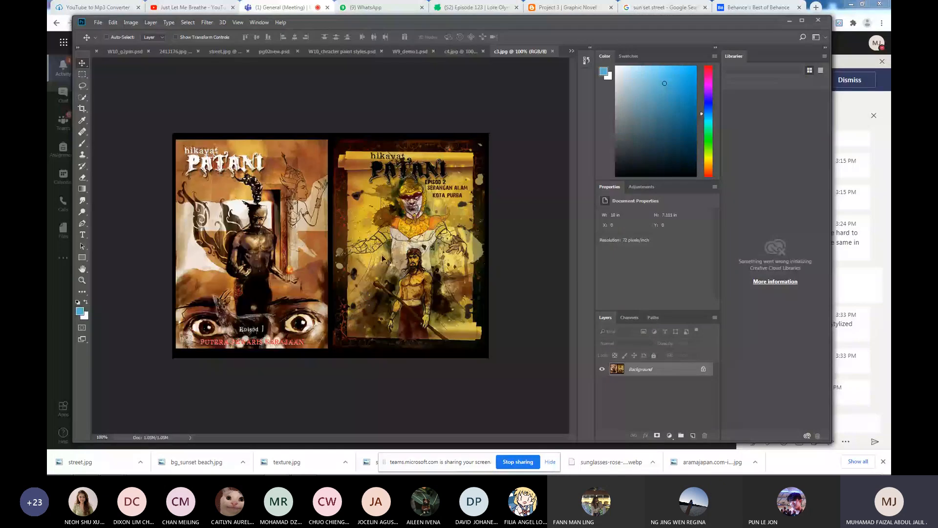
key(ctrl)
Open the comic sample ct from the Project 3 folder and examine its page layouts and panels at 200% without the interface panels.
key(ctrl+o)
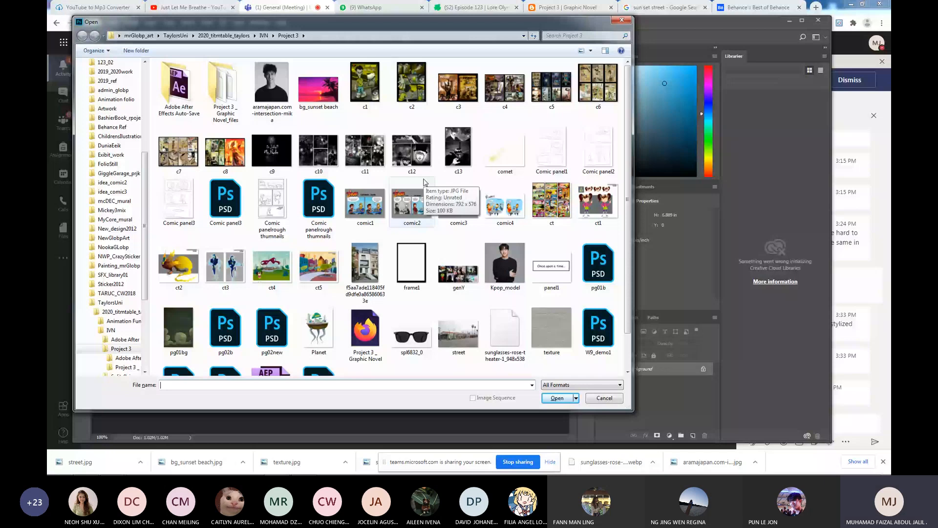
double_click(551, 200)
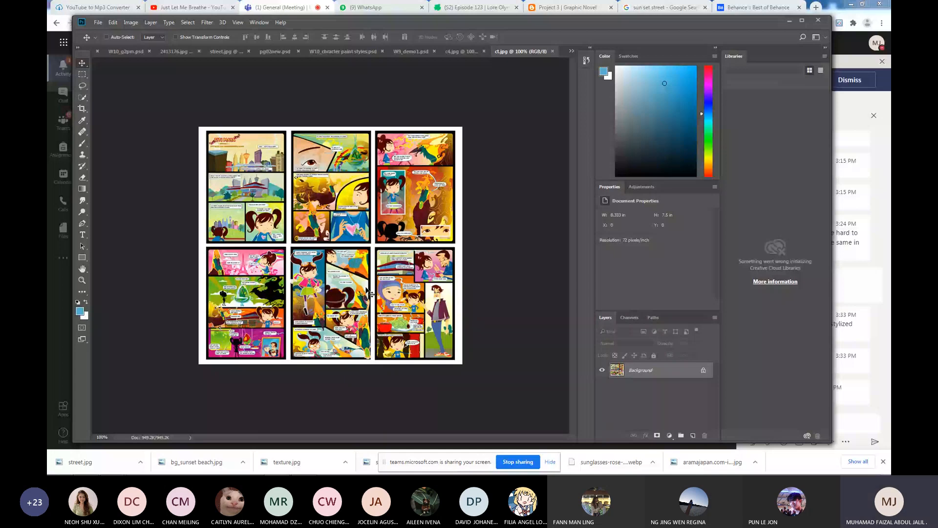
key(ctrl+plus)
key(ctrl+plus)
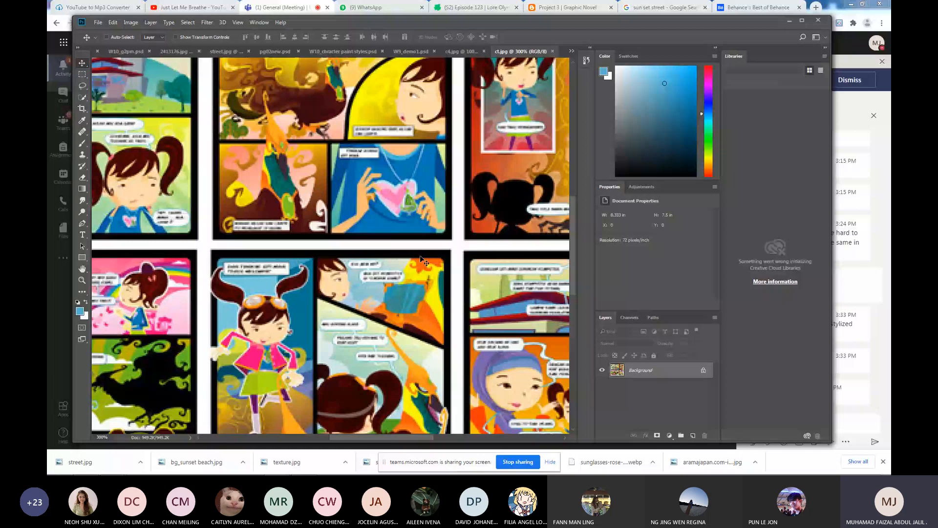
scroll(420, 256, up, 3)
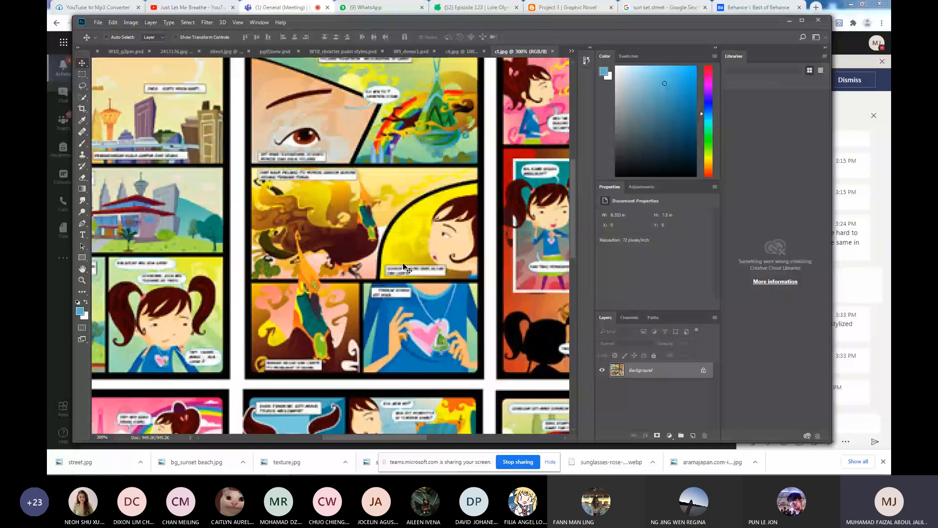
key(Tab)
key(ctrl+minus)
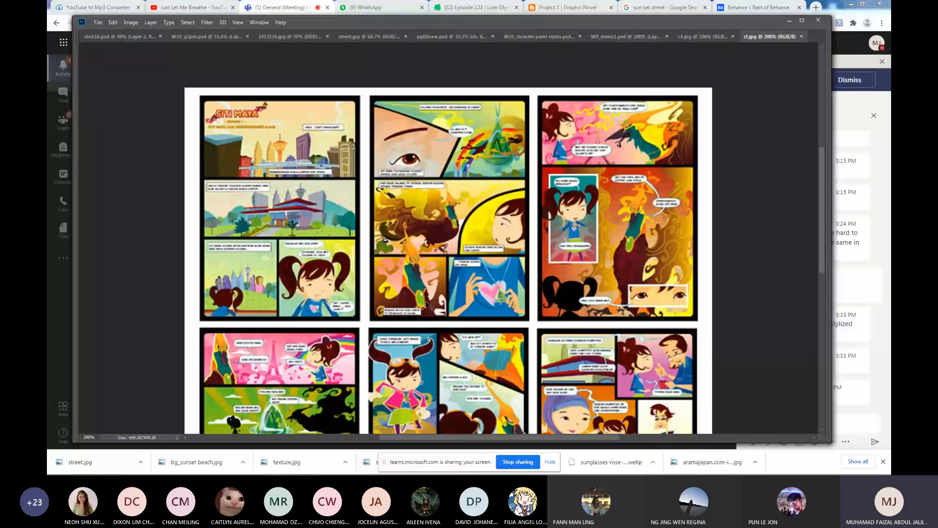
scroll(426, 304, down, 3)
scroll(427, 305, down, 3)
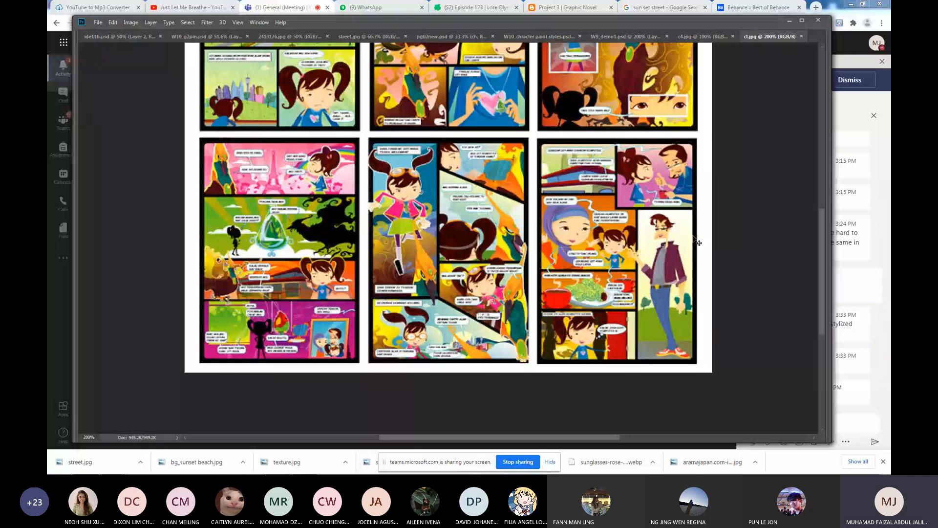
scroll(606, 259, up, 2)
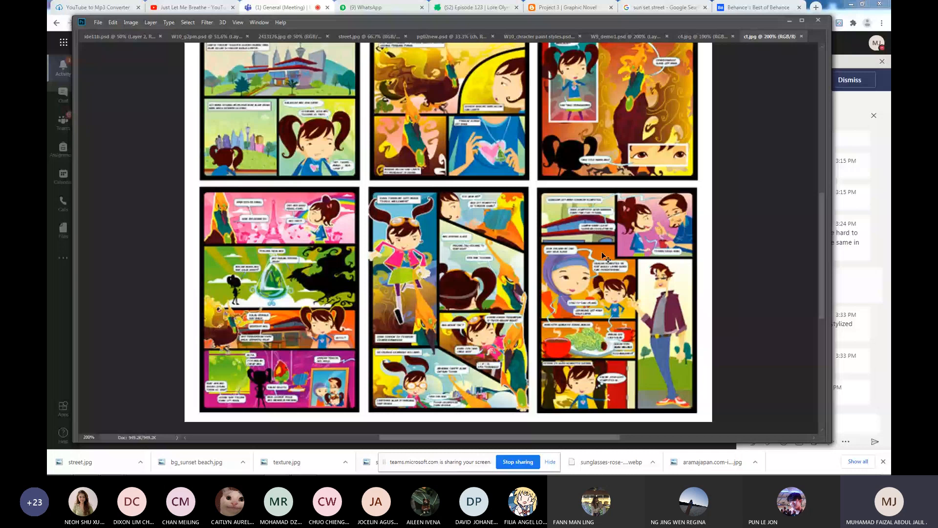
scroll(606, 259, up, 2)
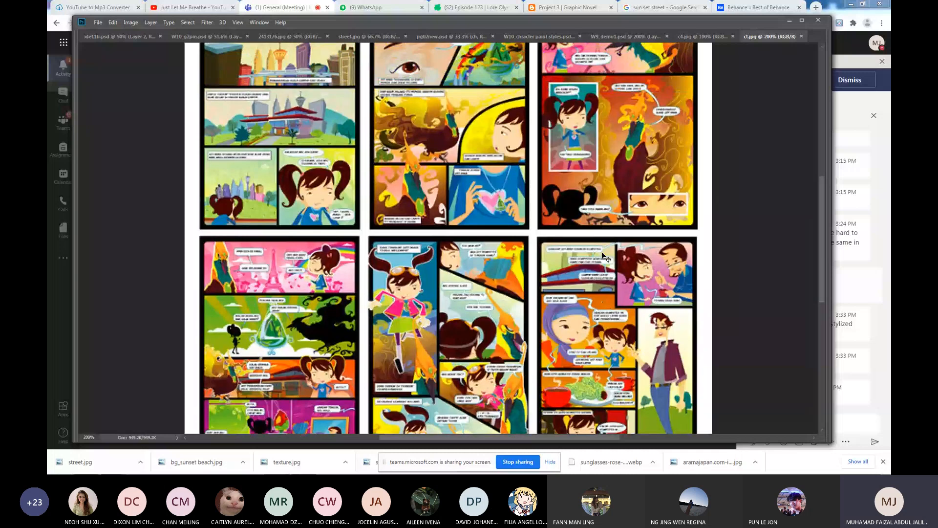
Close ct.jpg and c4.jpg, and bring back the interface panels around the W10_g2pm.psd page.
key(ctrl+w)
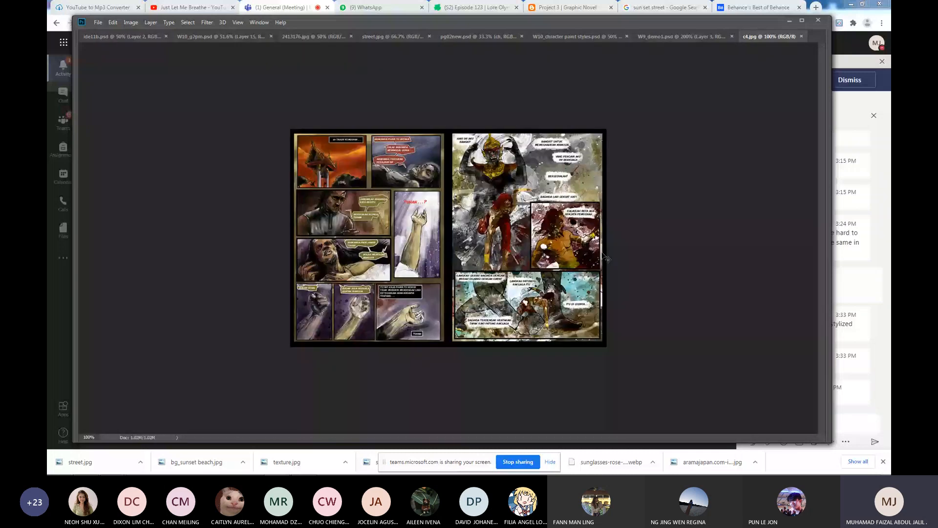
key(ctrl+w)
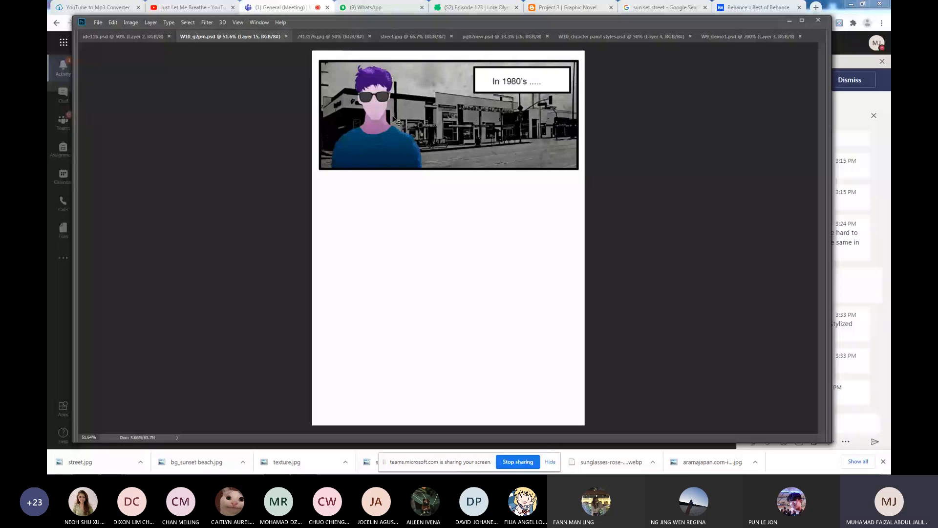
key(Tab)
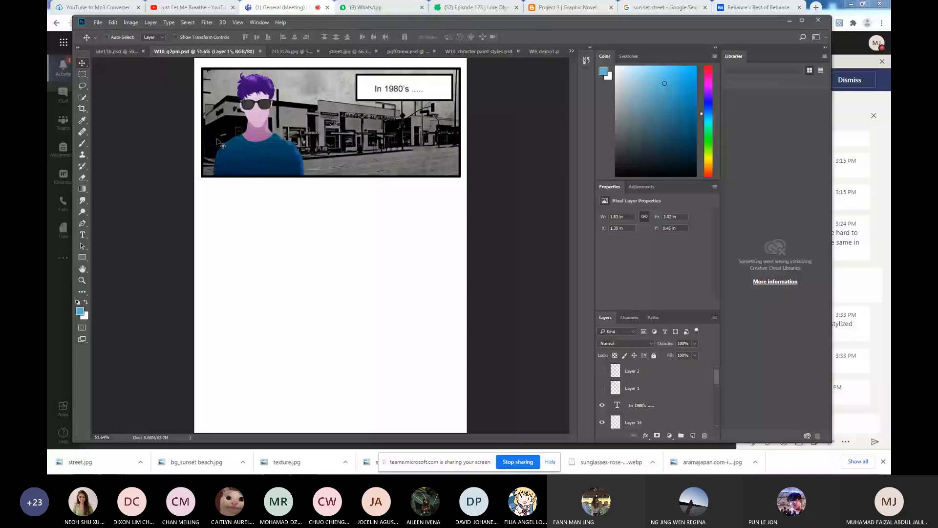
Switch to the "sun set street" image results in Chrome and preview the Street Sunset Palm Trees 4K wallpaper.
mouse_move(299, 468)
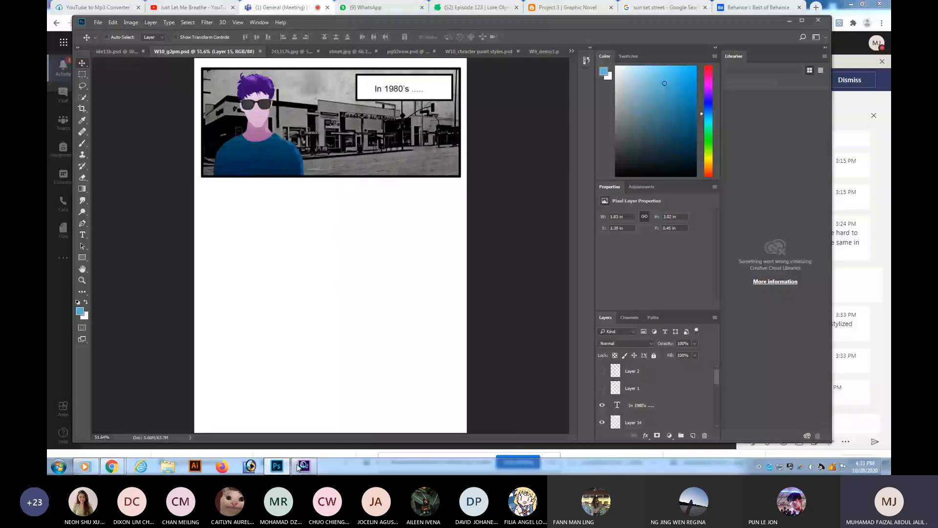
click(112, 466)
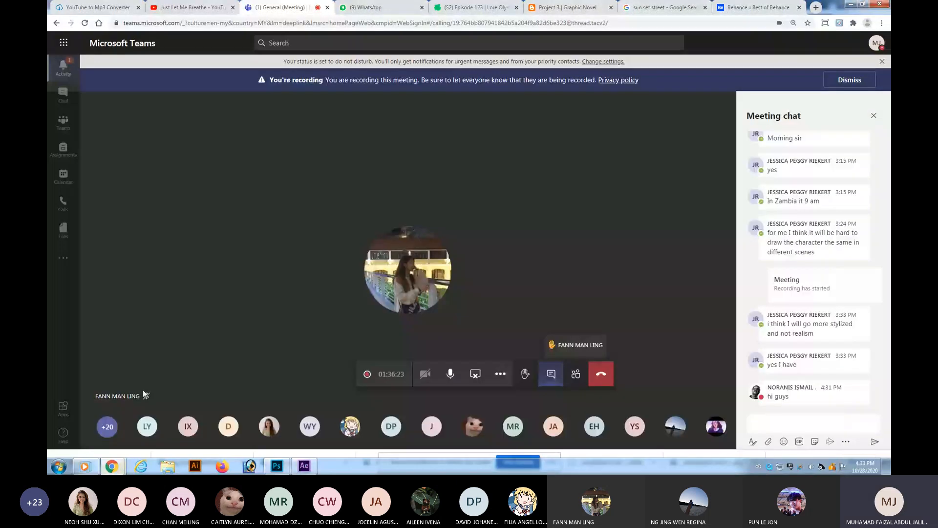
click(650, 7)
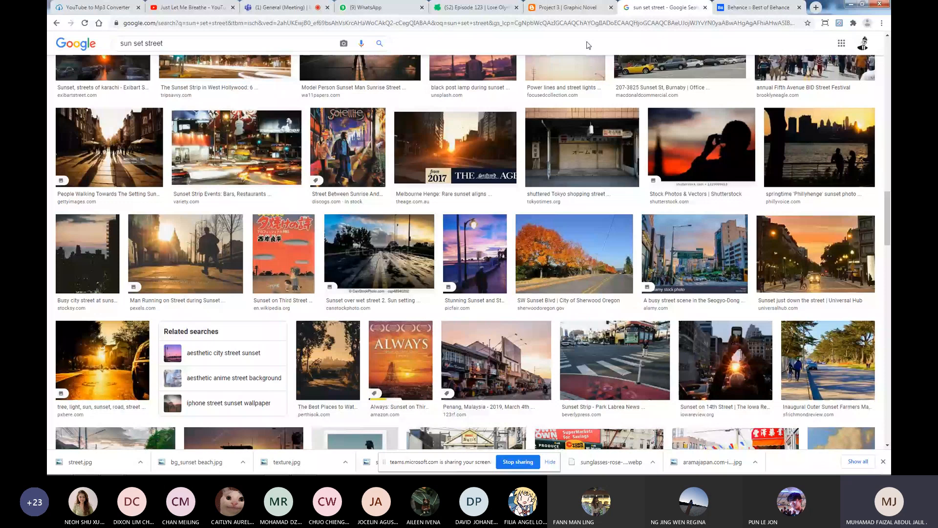
scroll(560, 152, up, 3)
scroll(561, 153, up, 3)
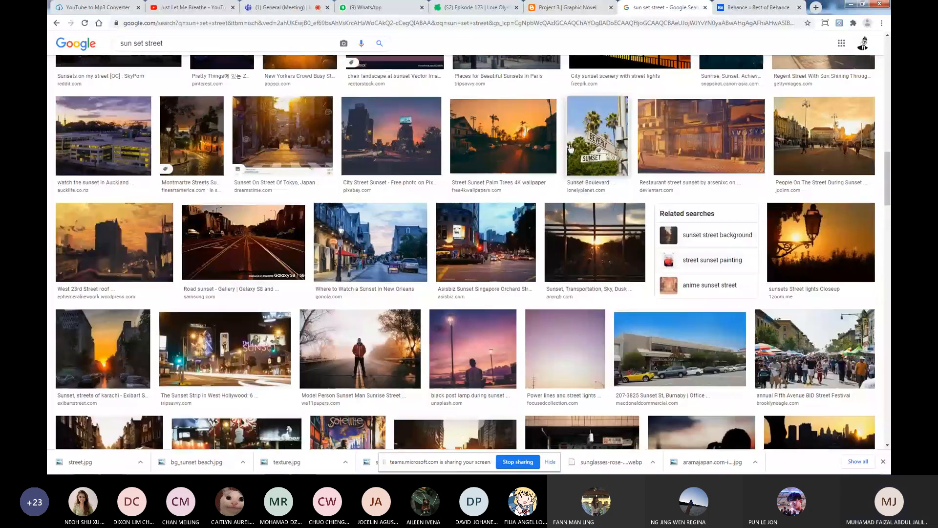
scroll(569, 147, up, 3)
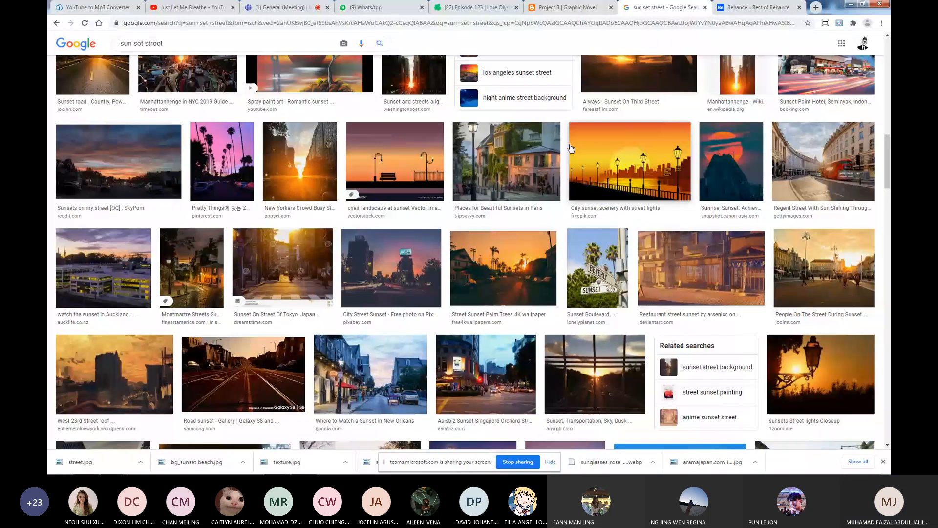
click(522, 269)
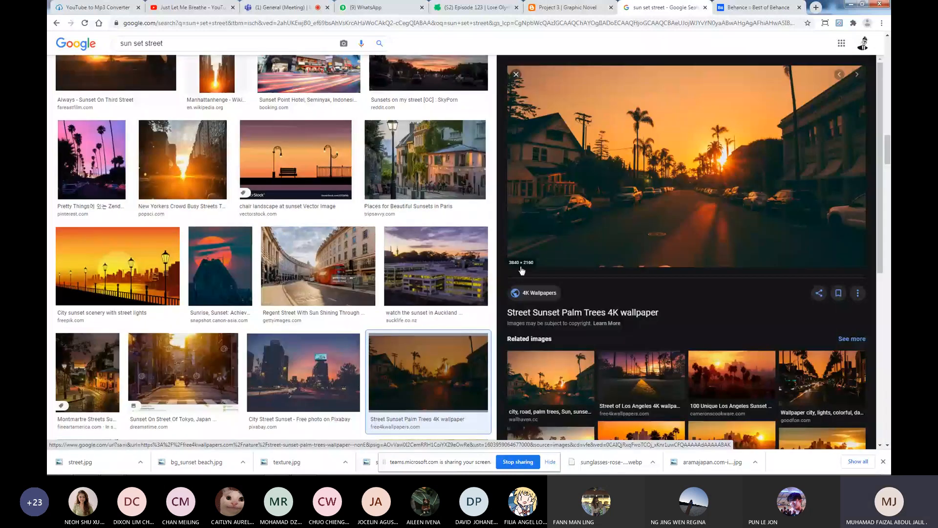
Open the related Pxfuel photo of a Los Angeles sunset street with cars and save it under its suggested name.
scroll(693, 253, down, 3)
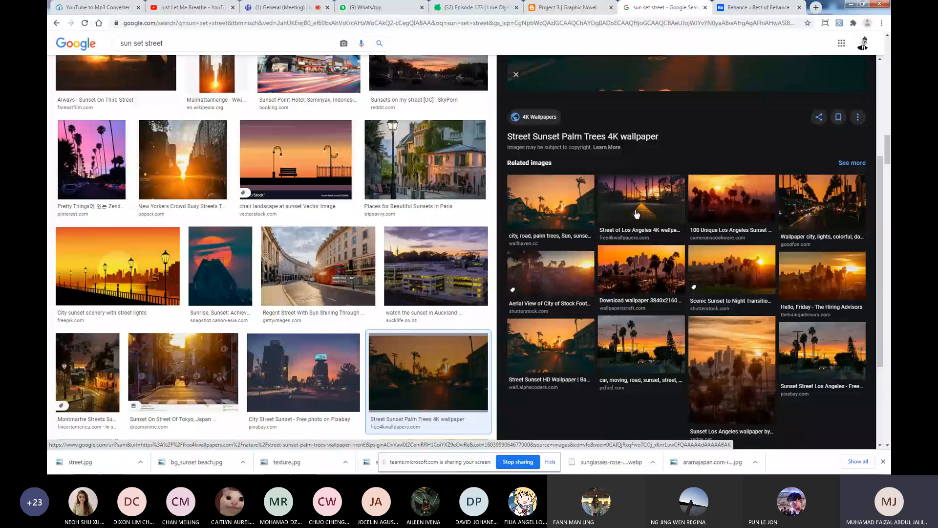
click(661, 355)
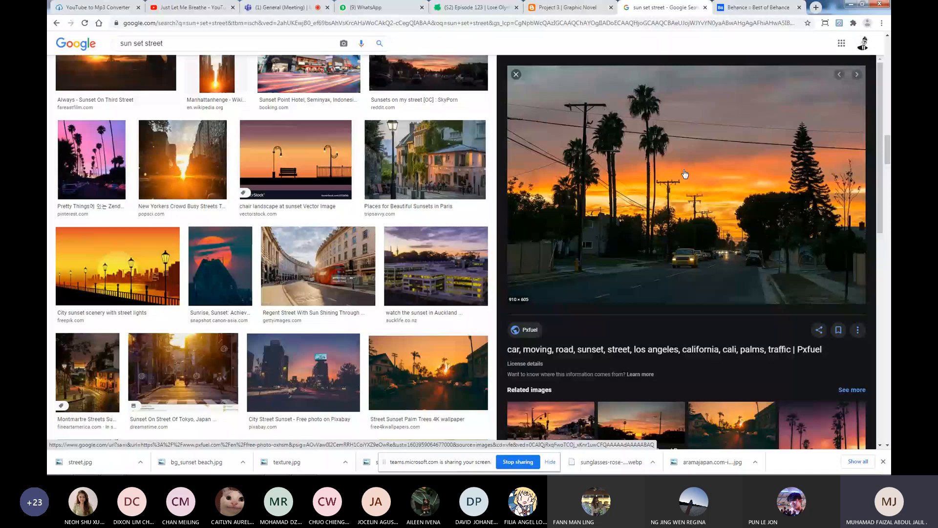
right_click(685, 174)
click(722, 262)
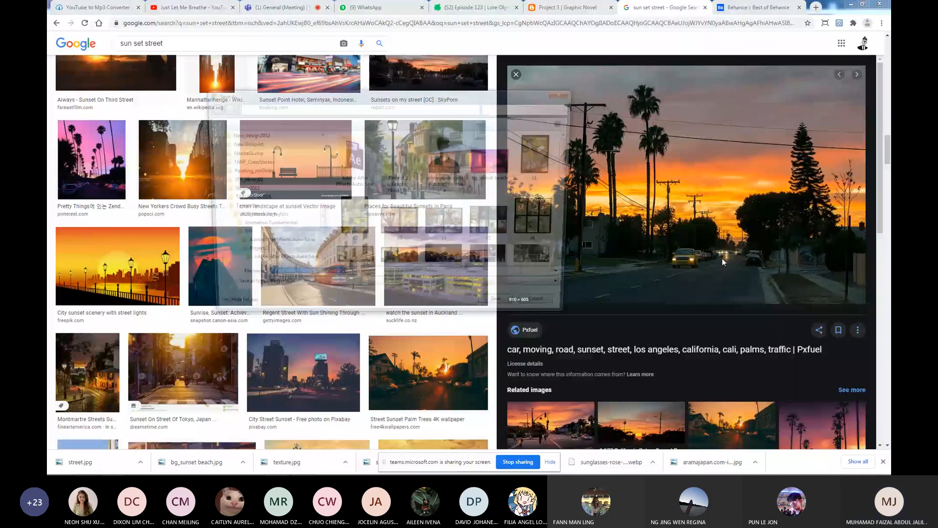
key(Return)
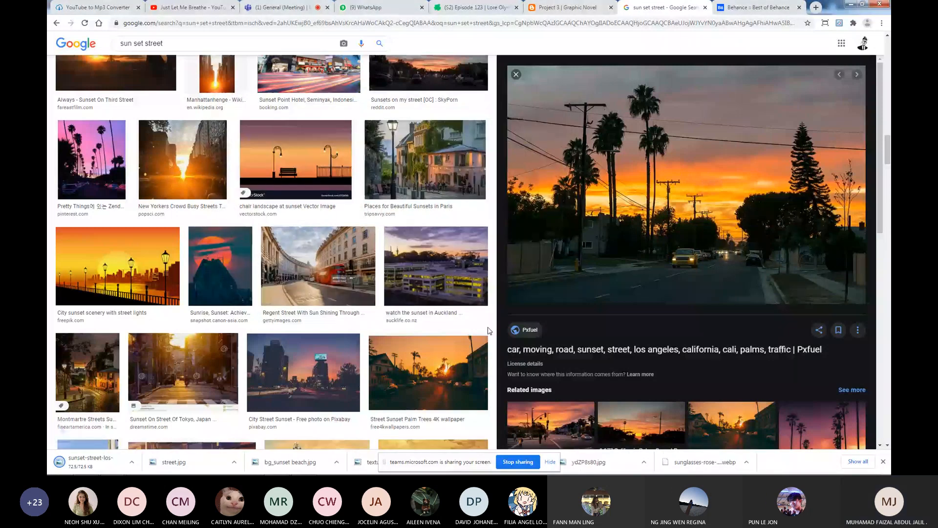
Save the related California Street View sunset image as a JPEG named streets in the Project 3 folder, and return to Photoshop.
scroll(776, 412, down, 5)
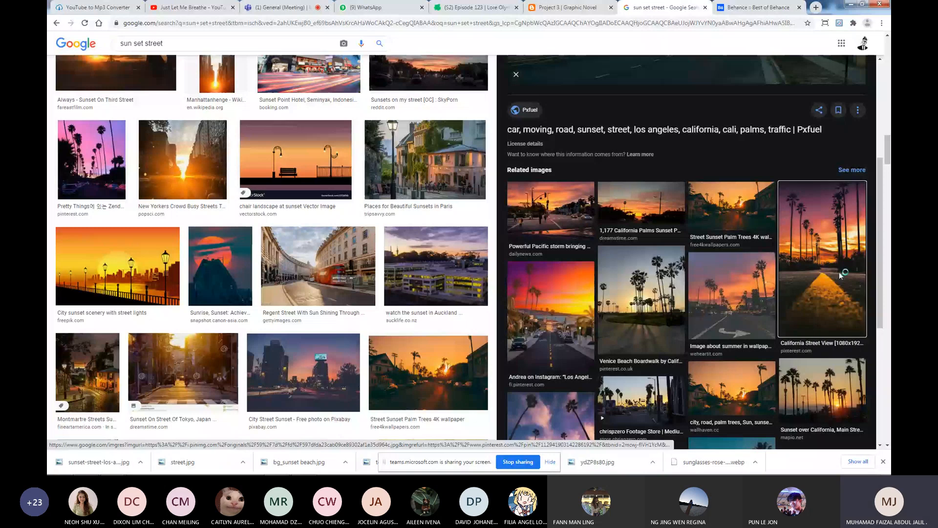
right_click(691, 238)
click(734, 328)
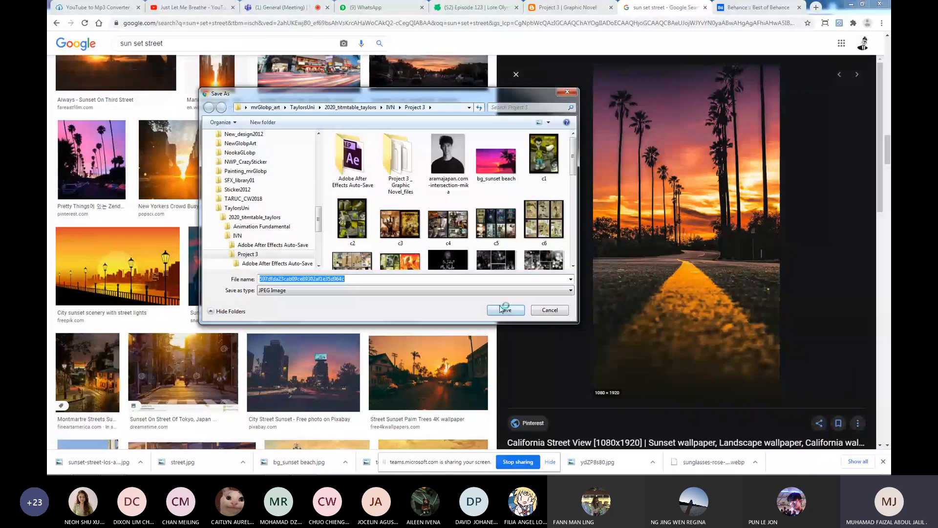
text(s)
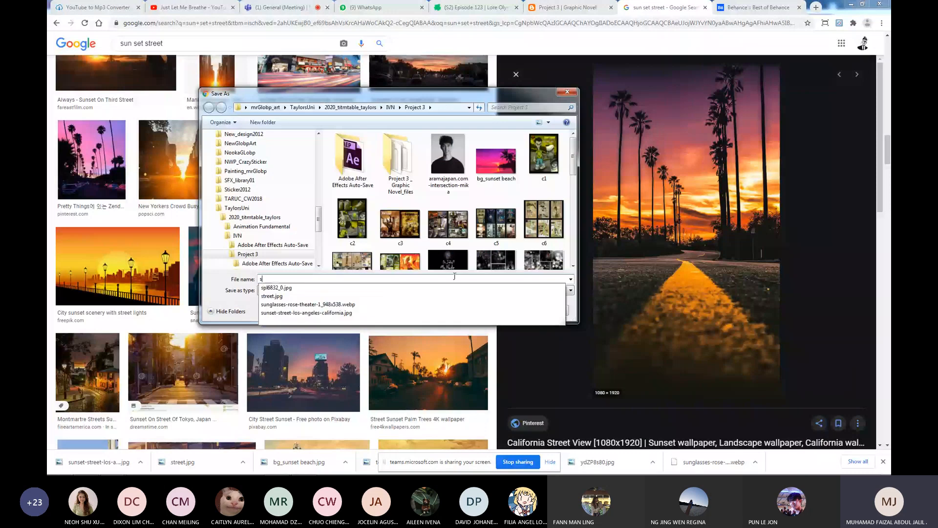
text(treets)
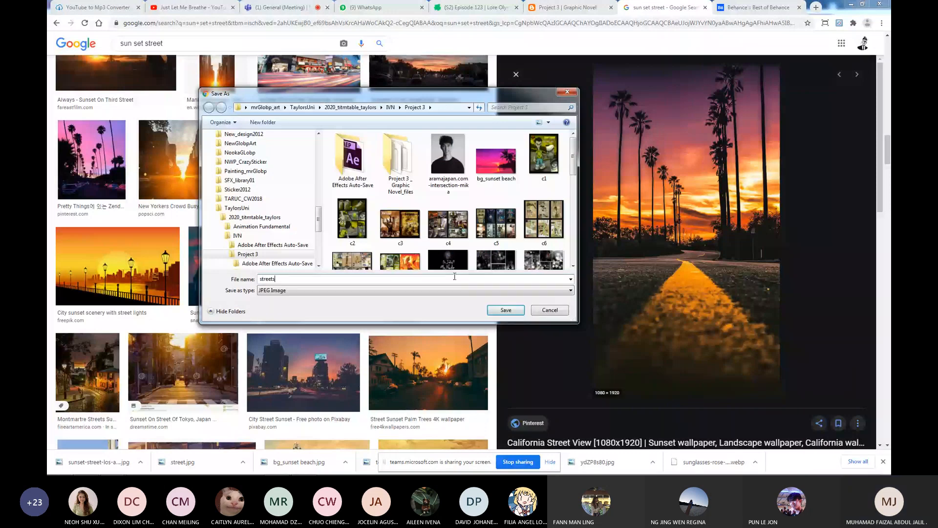
key(Return)
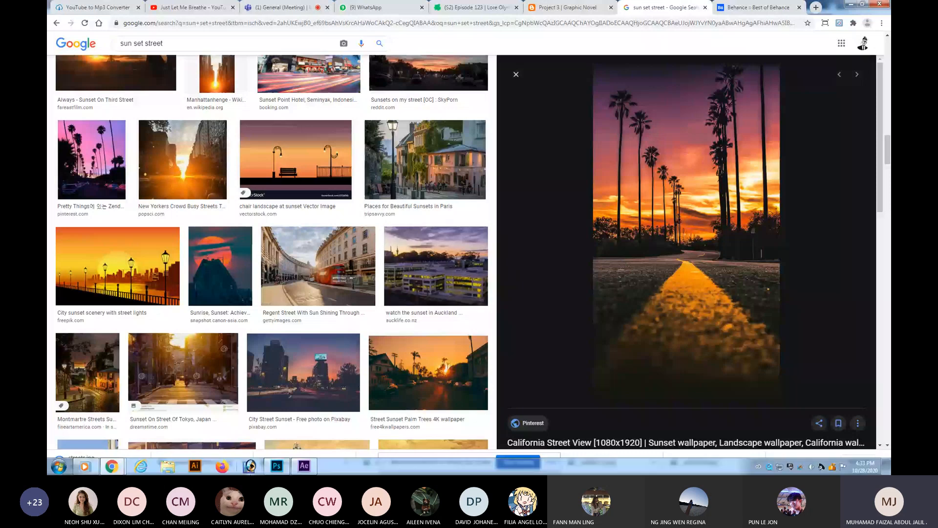
click(276, 465)
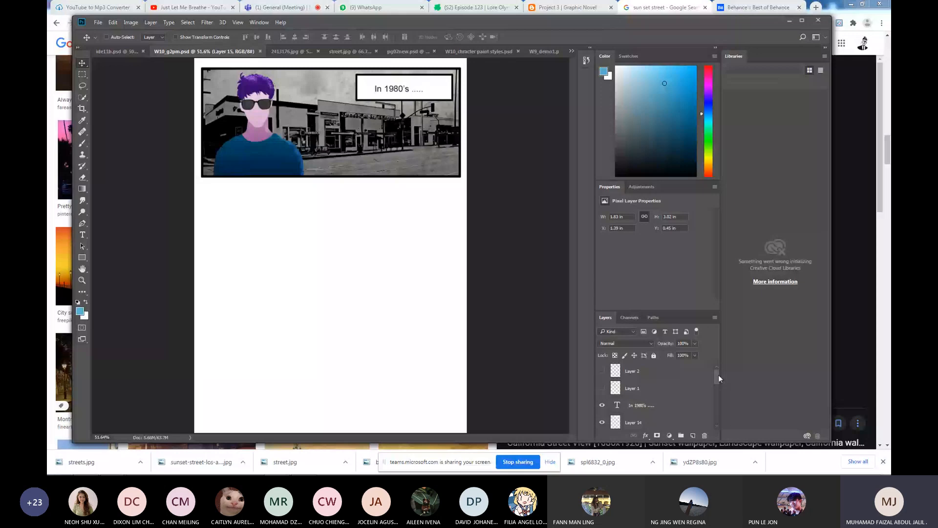
Open streets.jpg, copy the whole image and paste it into W10_g2pm.psd directly above Layer 15.
drag(718, 375, 719, 393)
click(679, 404)
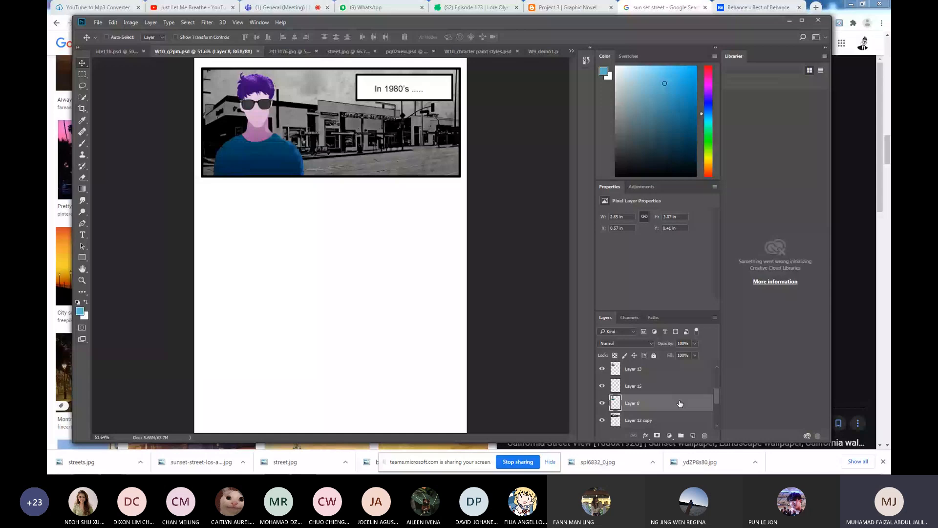
click(645, 386)
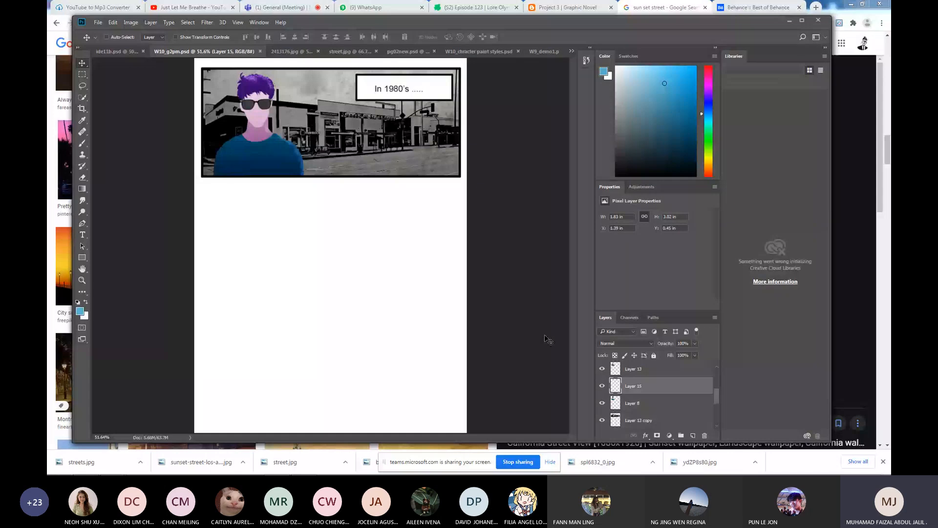
key(ctrl)
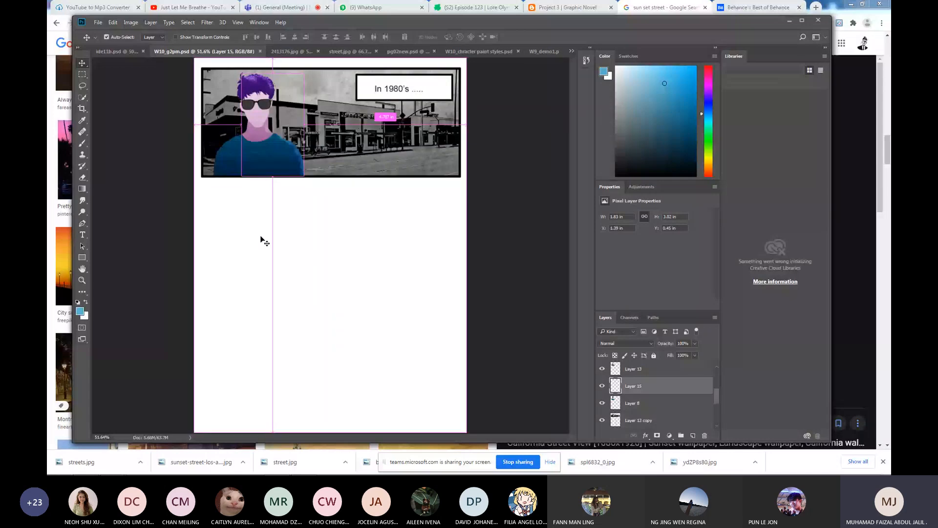
key(ctrl+o)
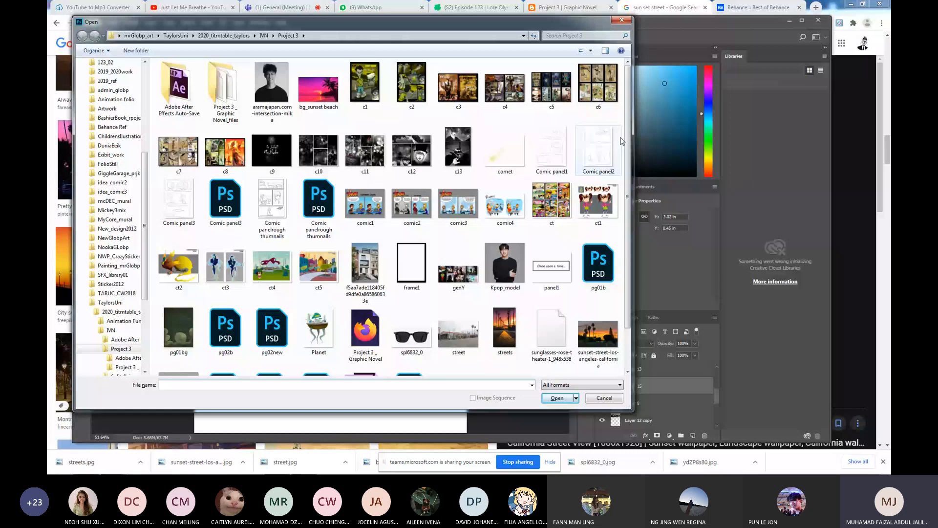
key(Escape)
key(ctrl+a)
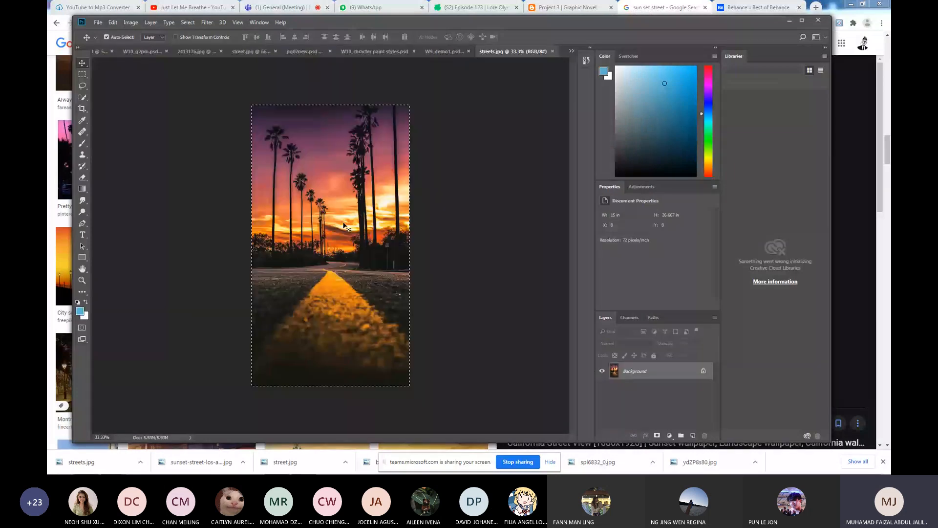
key(ctrl+Tab)
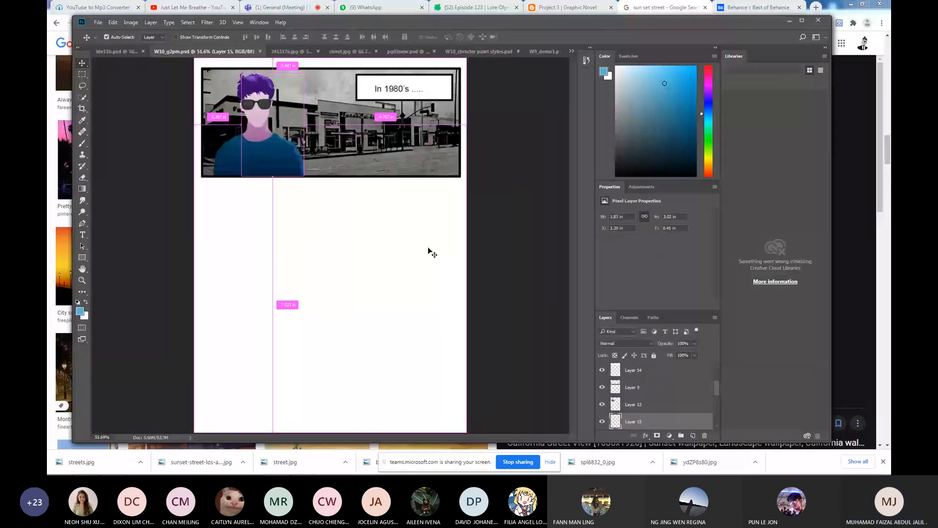
key(ctrl+v)
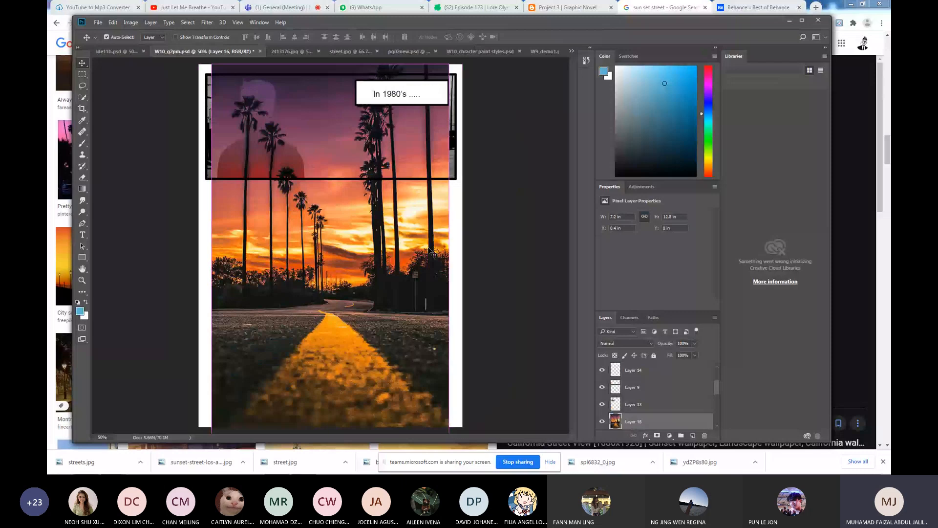
Stretch the pasted sunset photo to about 7.61 × 13.41 in and position it so the road fills the page's lower part.
key(ctrl+minus)
key(ctrl+minus)
drag(348, 233, 345, 293)
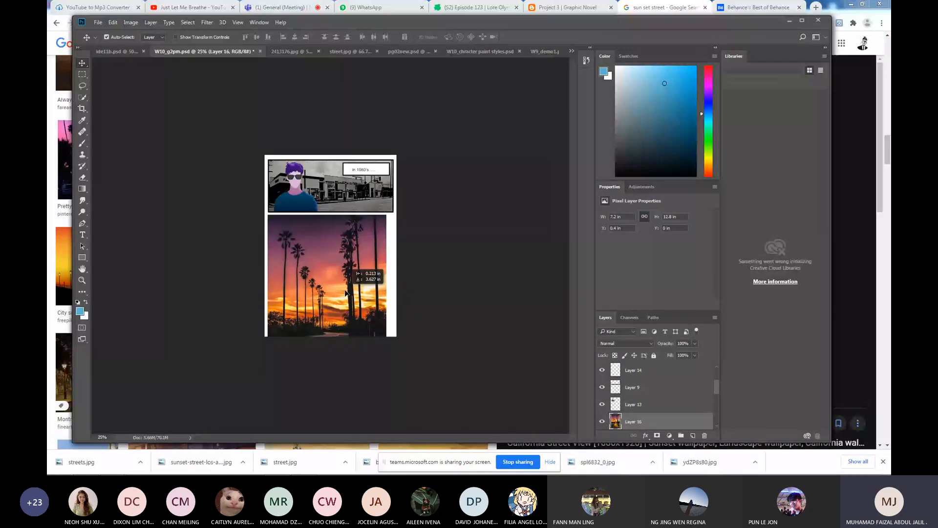
key(ctrl+t)
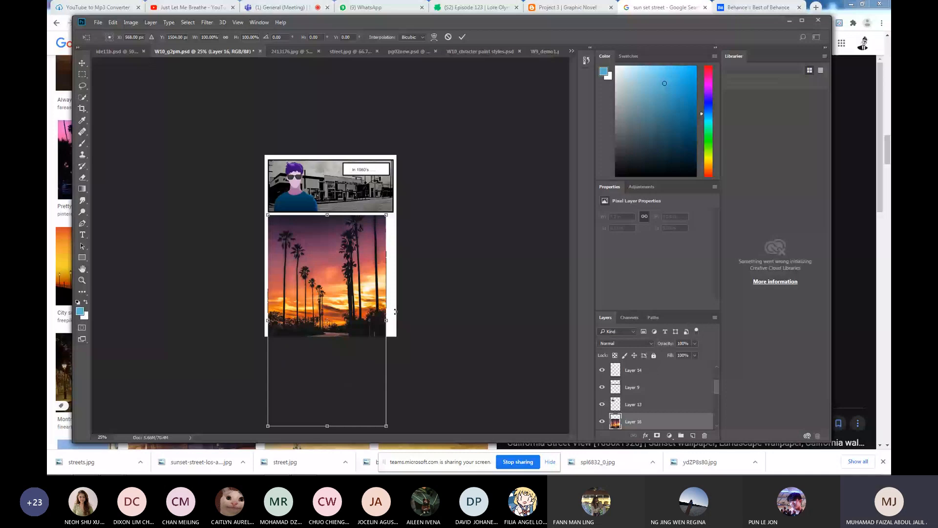
drag(395, 311, 400, 326)
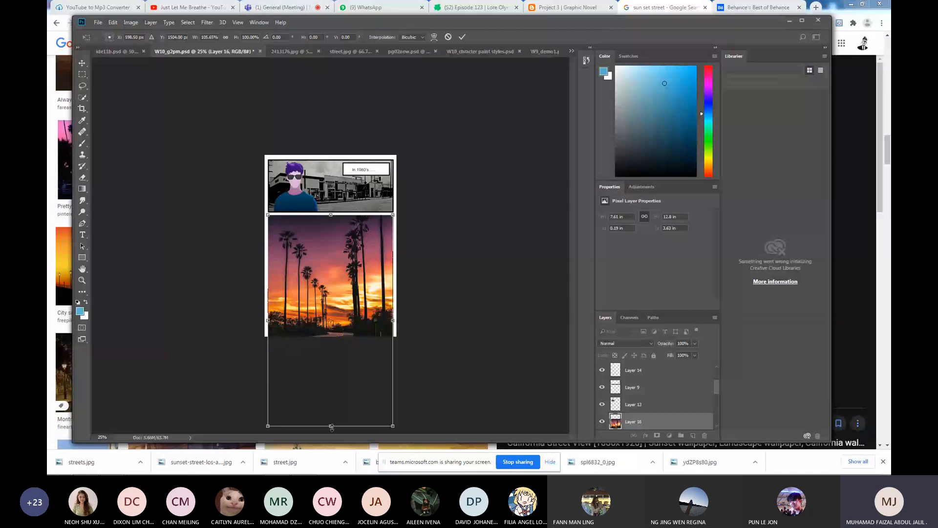
mouse_move(332, 427)
mouse_down()
mouse_move(332, 404)
mouse_move(331, 437)
mouse_up()
drag(344, 280, 318, 241)
Copy the photo area below the first panel, about 7.61 × 7.12 in, to a new layer and delete the full photo layer.
click(84, 75)
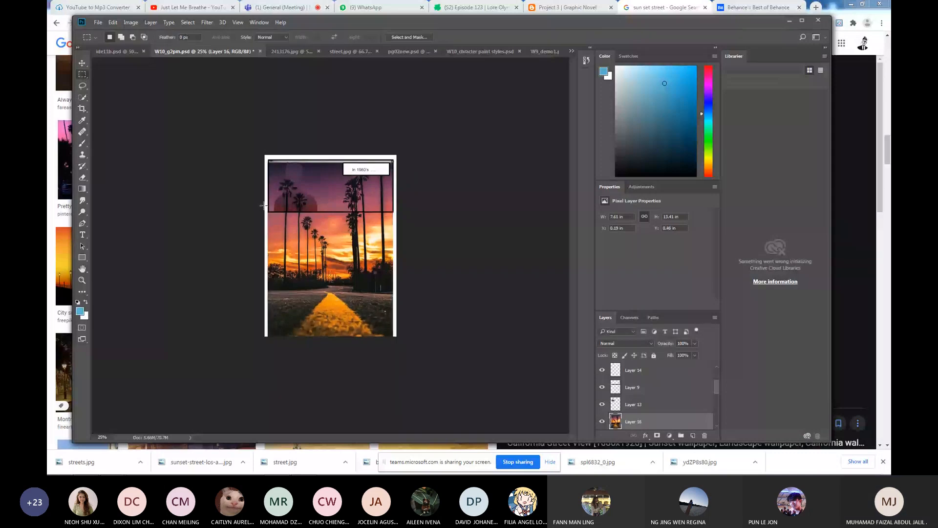
drag(268, 213, 404, 334)
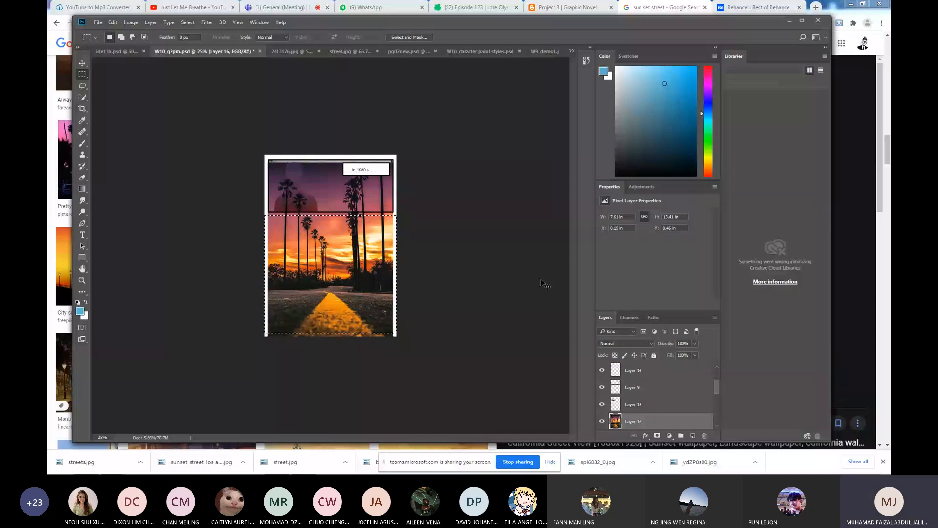
key(ctrl+j)
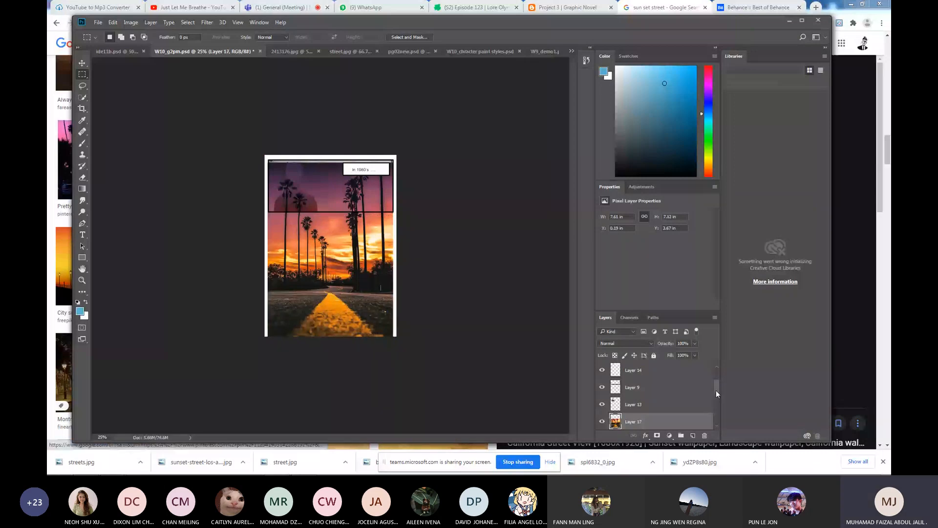
drag(716, 390, 716, 393)
drag(679, 386, 705, 435)
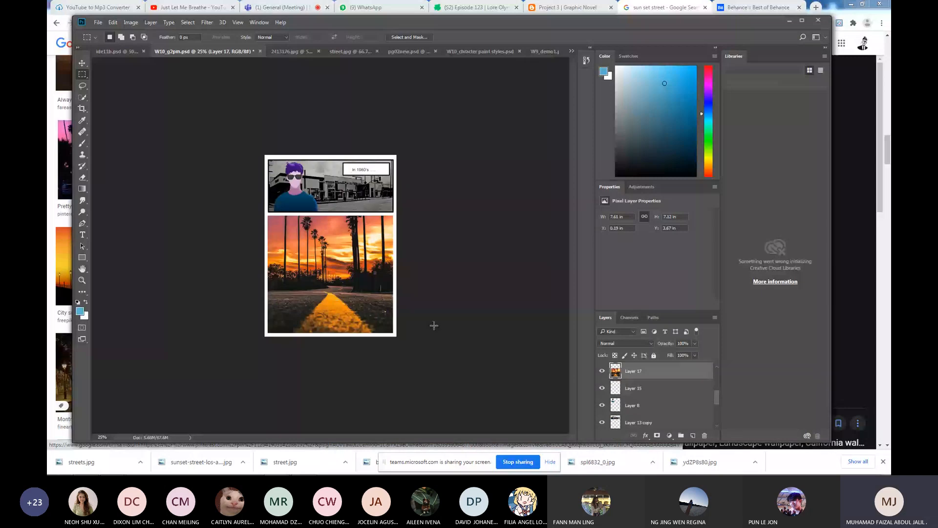
Add a black stroke around the cropped sunset photo on a new layer above it, and clear the selection.
ctrl+click(615, 372)
key(ctrl+shift+alt+n)
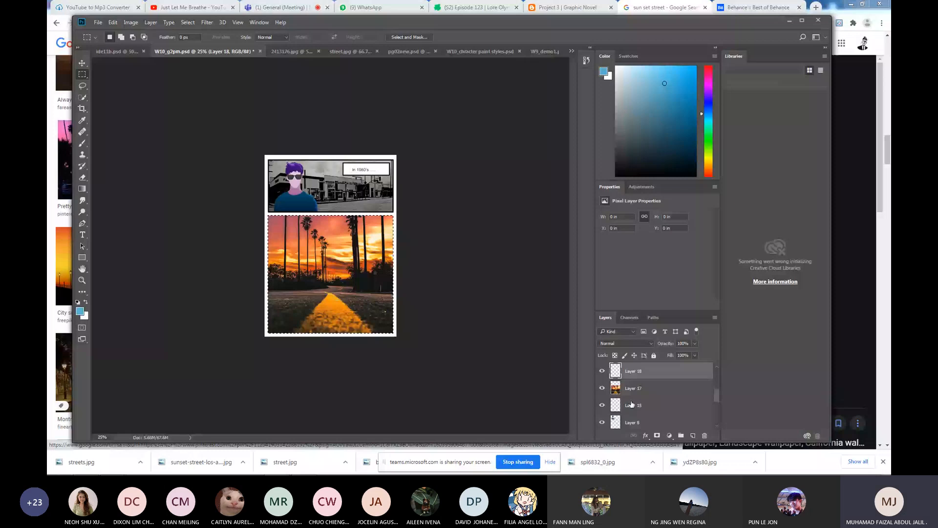
click(77, 302)
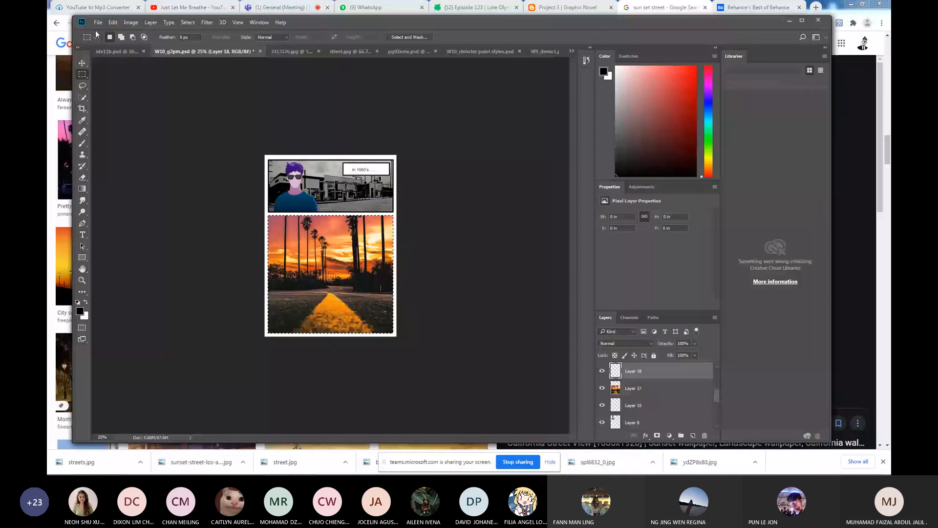
click(113, 22)
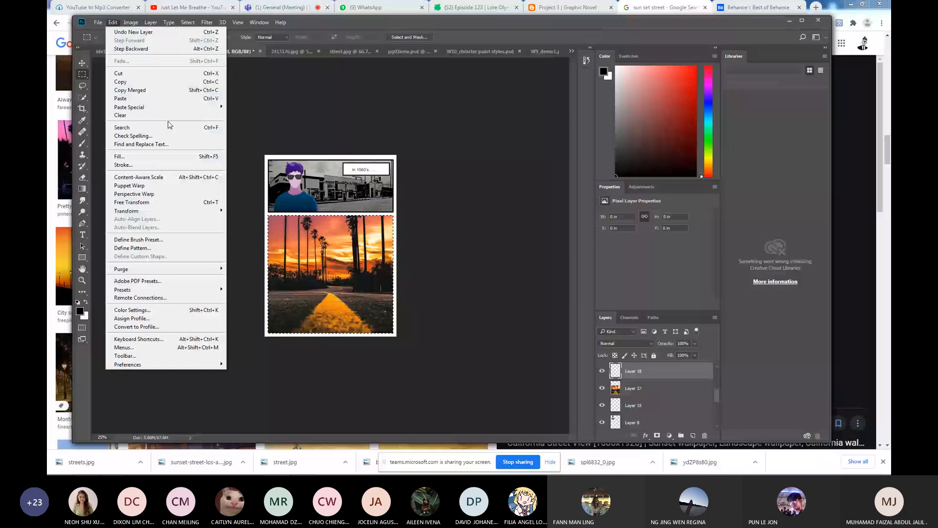
click(123, 165)
key(Return)
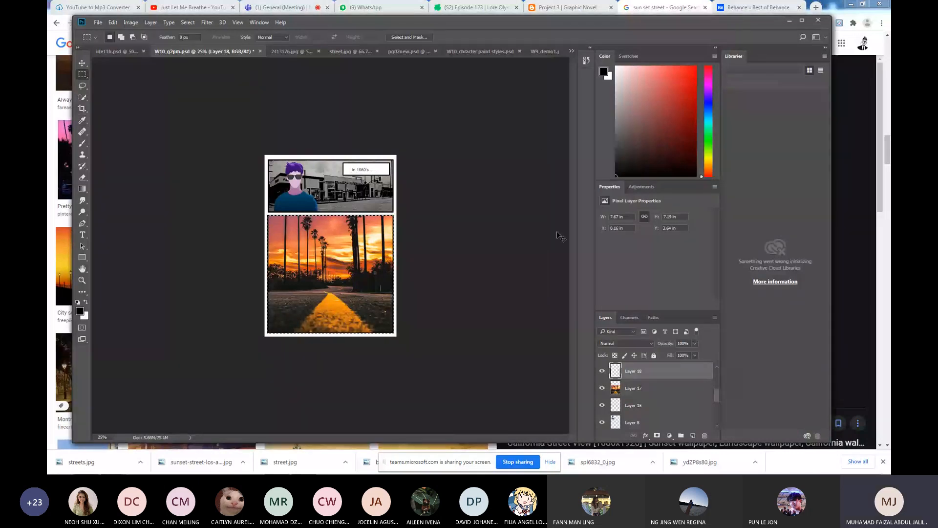
click(341, 282)
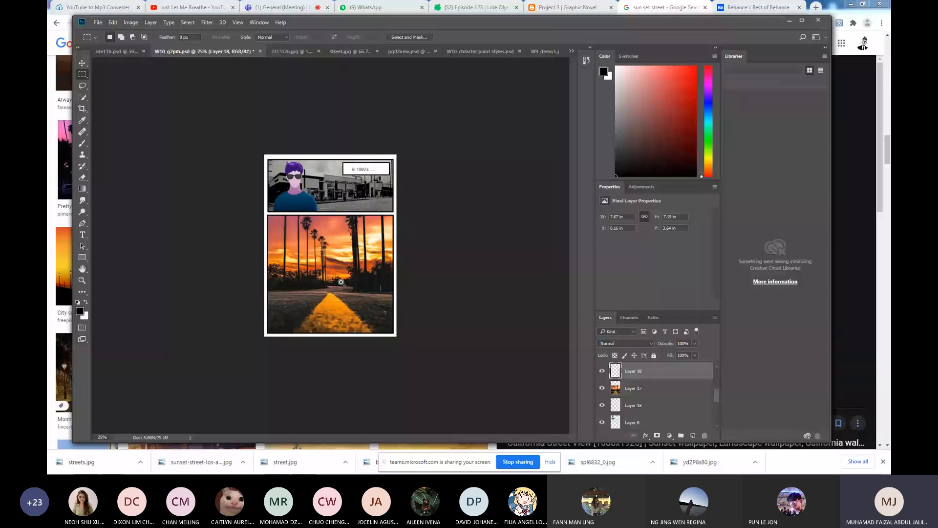
click(341, 283)
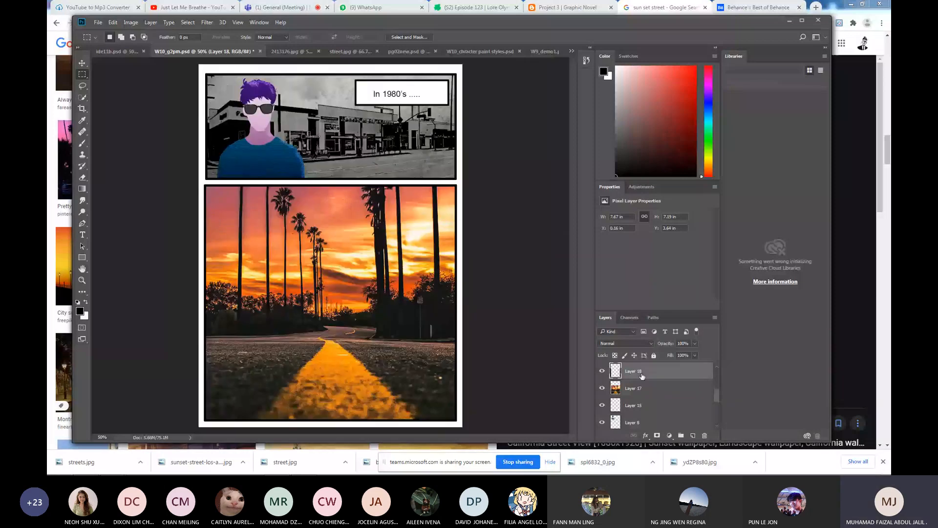
Lower the cropped street photo layer's saturation to -96 with Hue/Saturation and save the page.
click(640, 388)
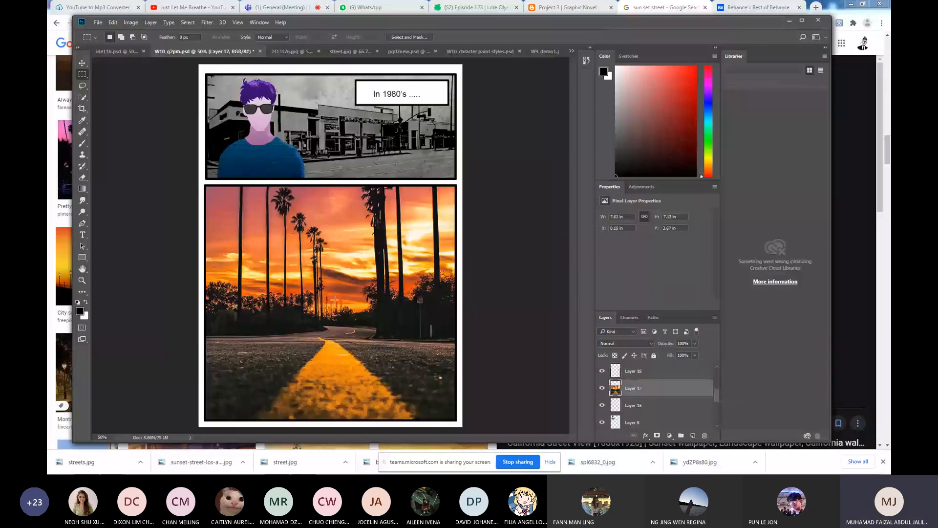
click(131, 22)
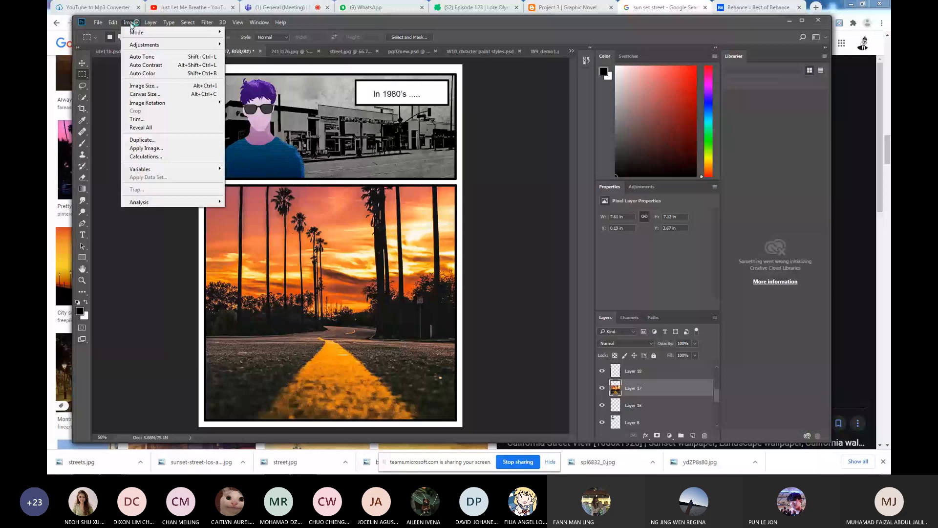
mouse_move(161, 45)
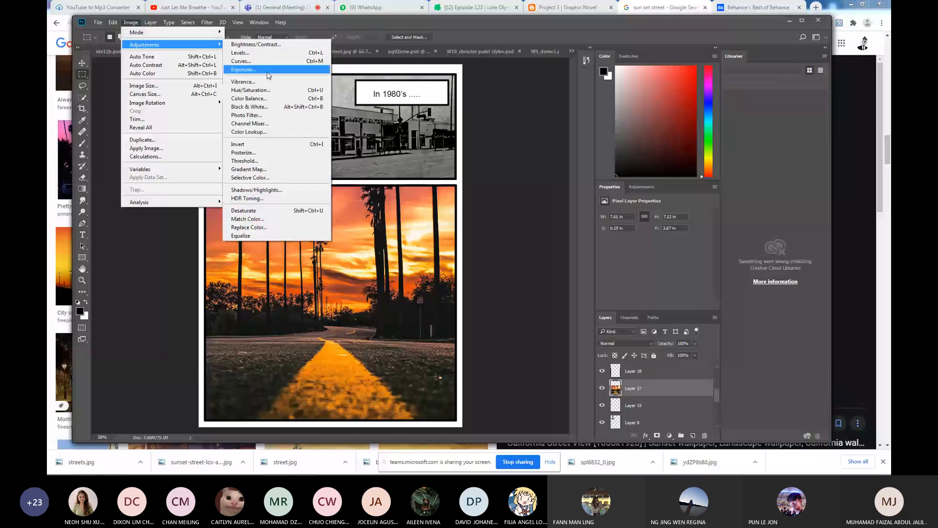
click(272, 93)
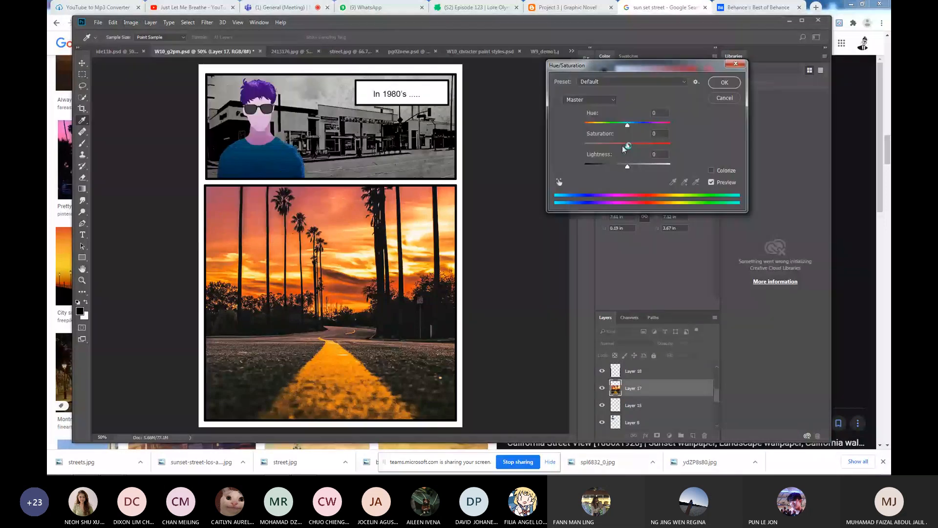
drag(624, 148, 587, 147)
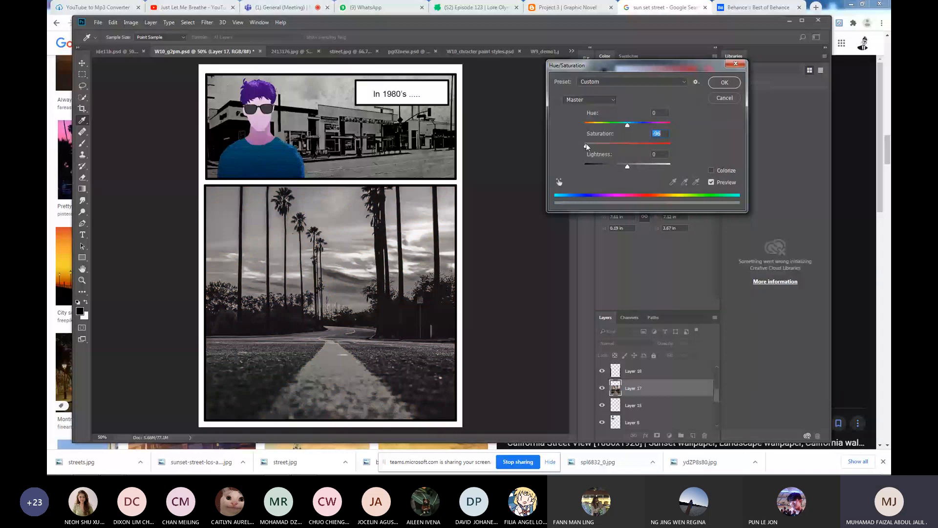
click(726, 80)
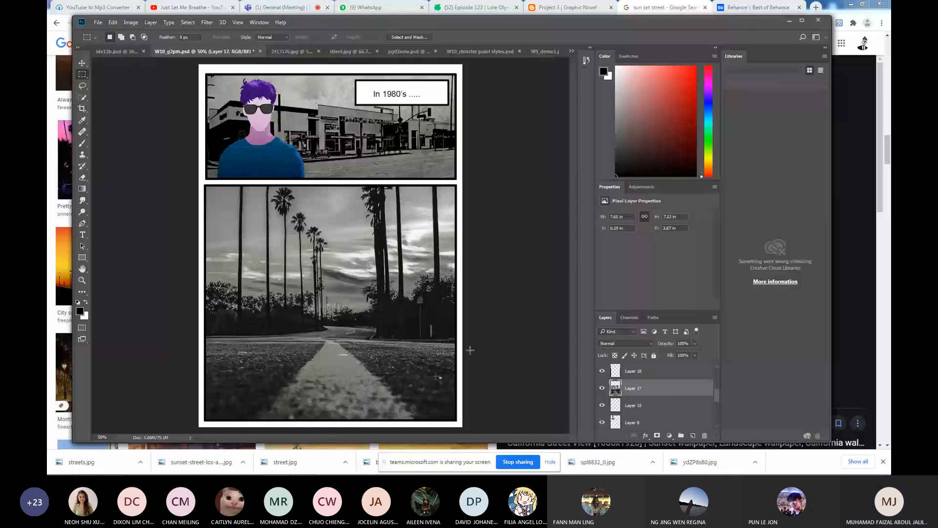
key(ctrl+s)
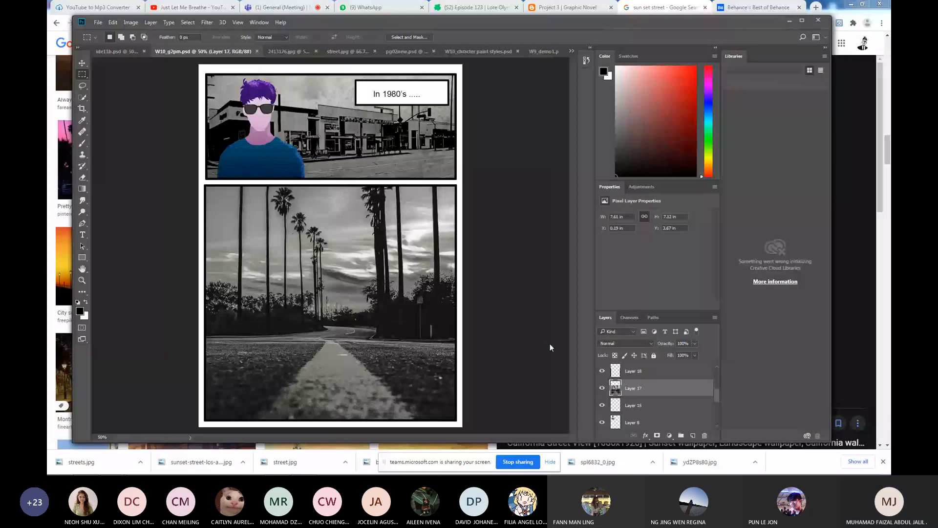
Switch to the Google Images results in Chrome and close the preview of the California sunset street photo.
mouse_move(223, 473)
click(74, 410)
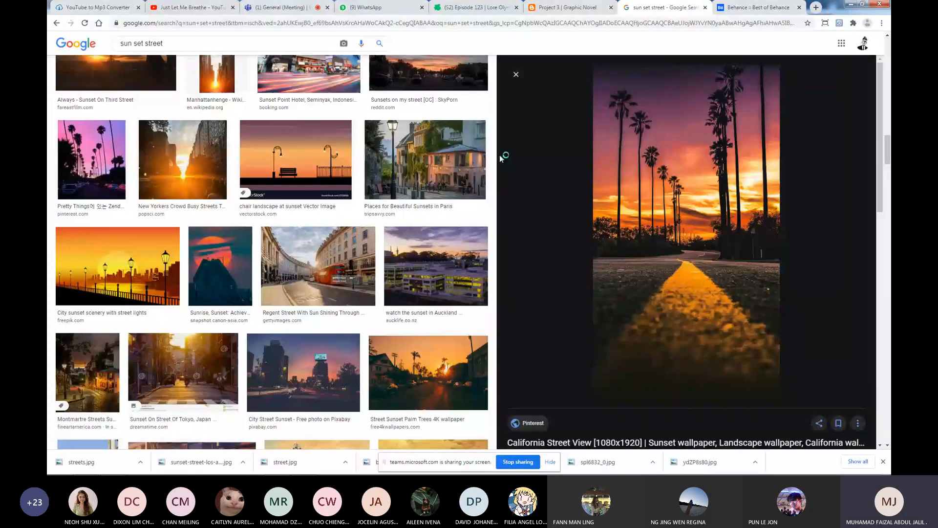
click(516, 75)
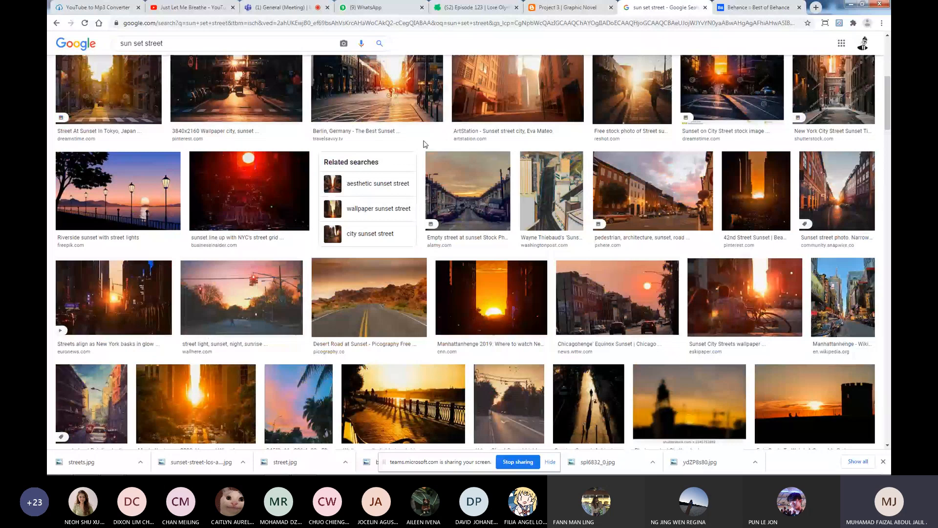
Replace the image search query with "back view of mens leg" and run the search.
scroll(425, 144, up, 5)
drag(163, 49, 100, 50)
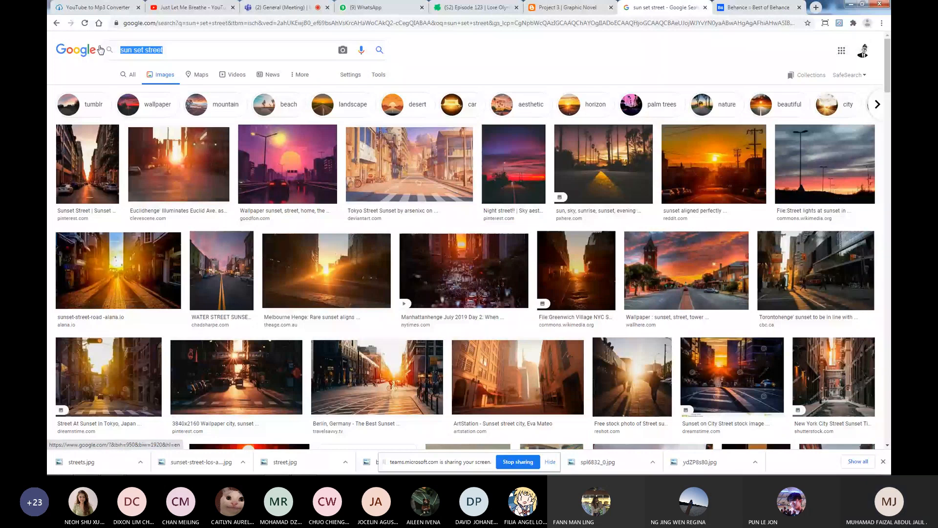
text(b)
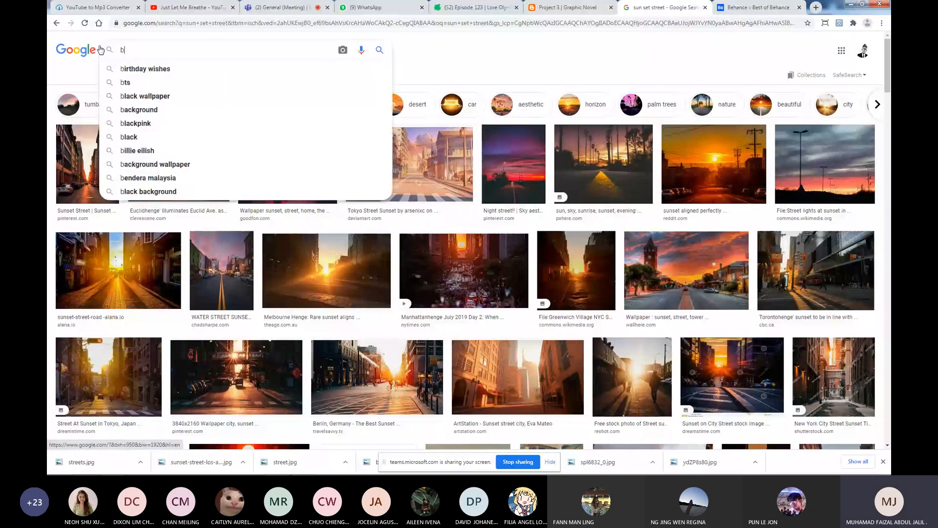
text(ack view)
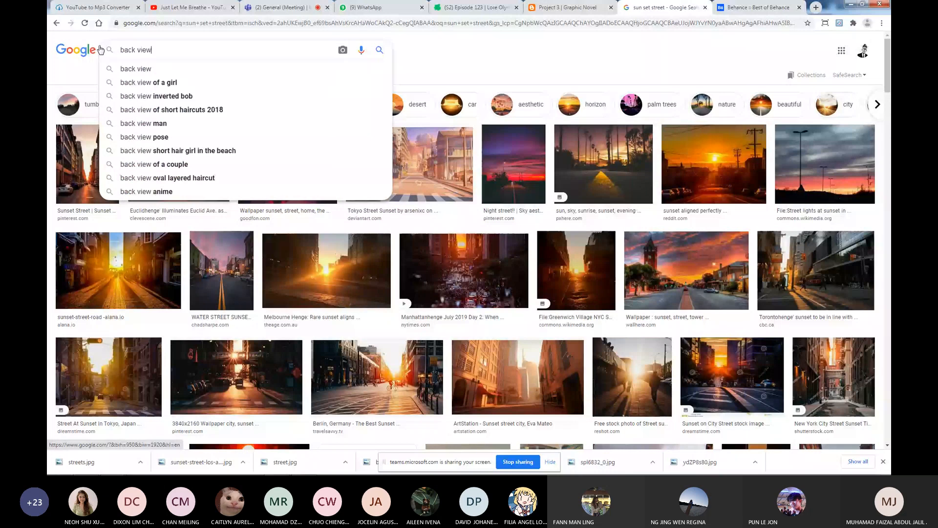
text( of )
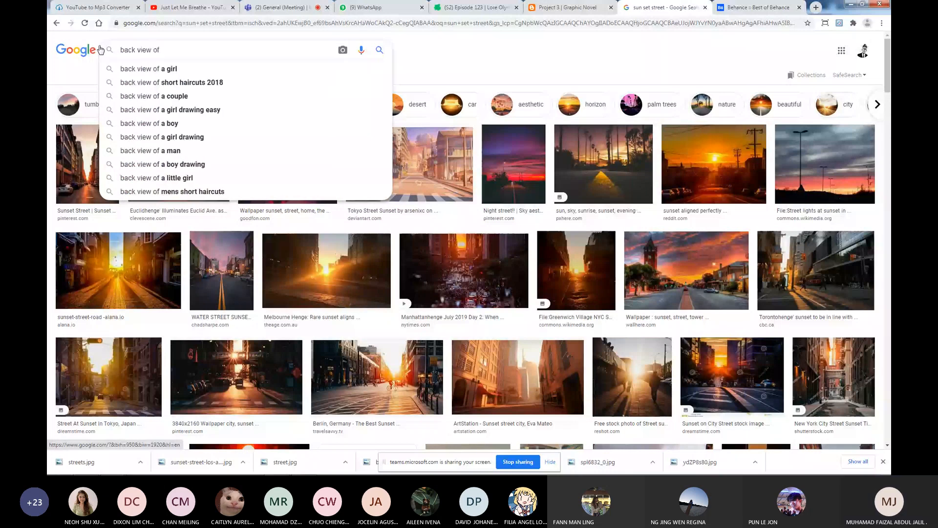
text(leg)
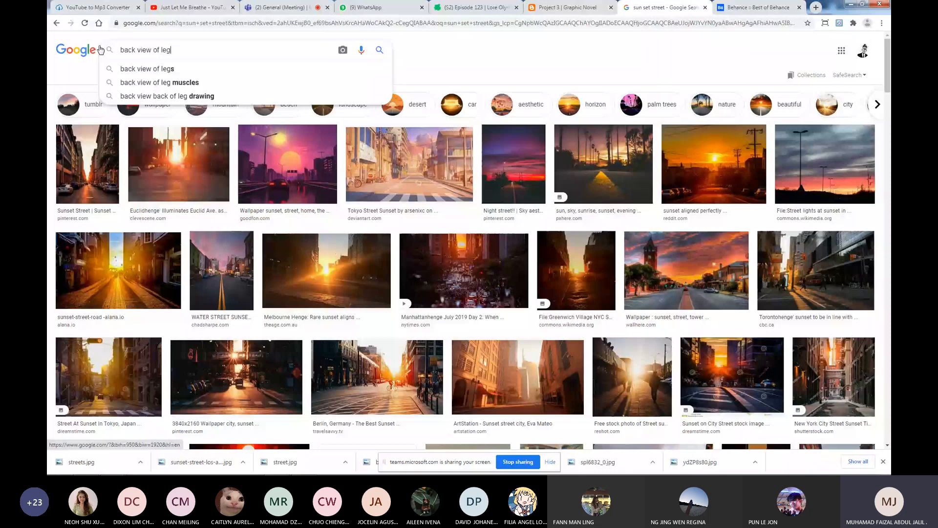
text(s)
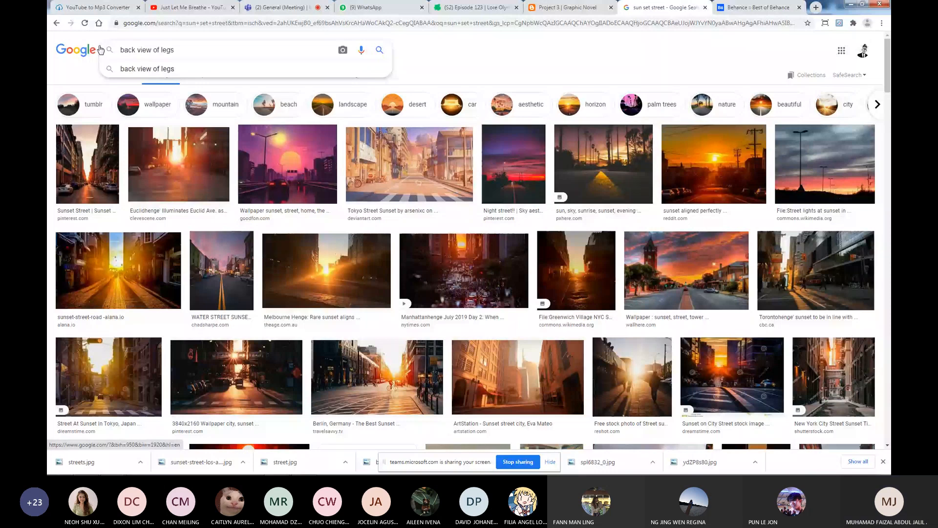
key(BackSpace)
key(BackSpace)
key(BackSpace)
key(BackSpace)
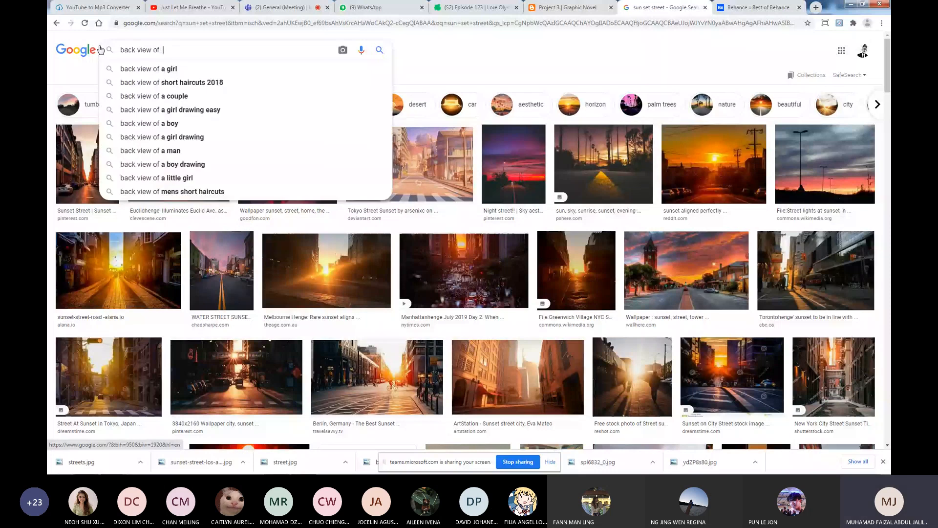
text(mens )
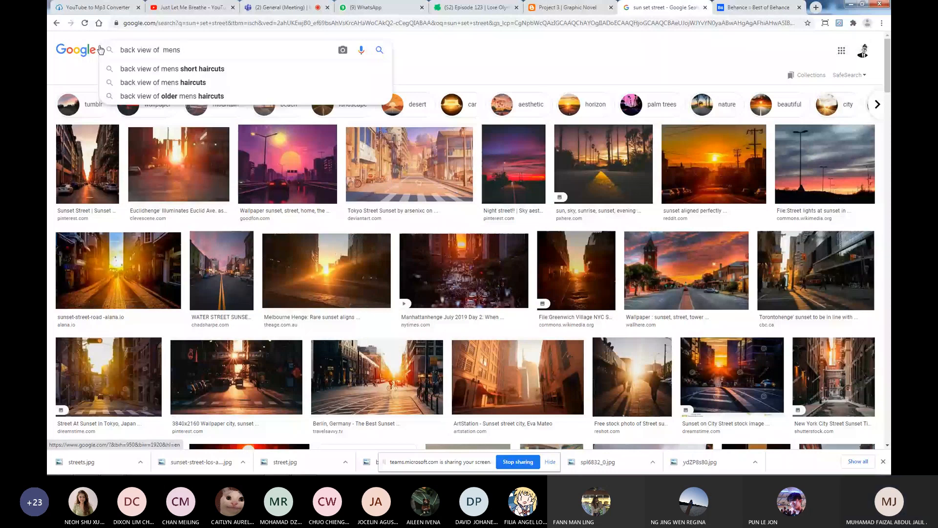
text(leg)
key(Return)
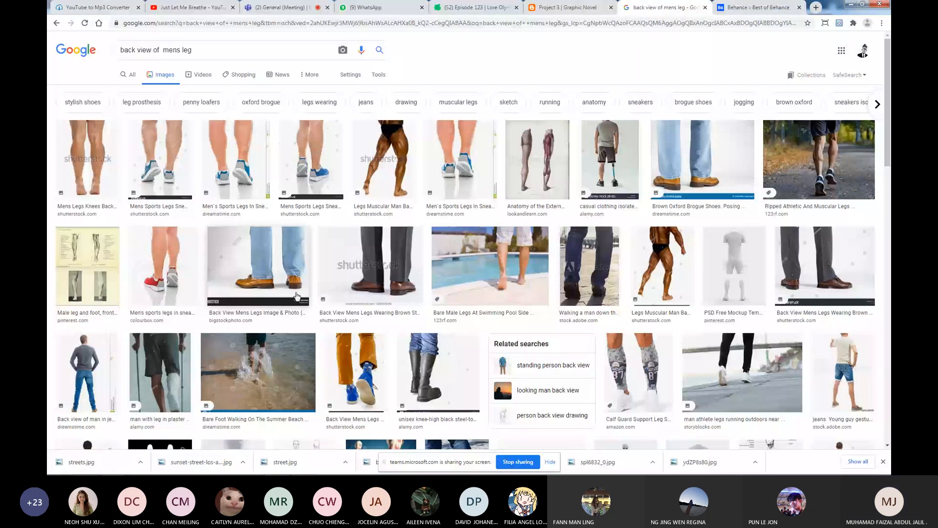
Refine the image search to "back view of mens leg wear snickers".
scroll(511, 258, down, 3)
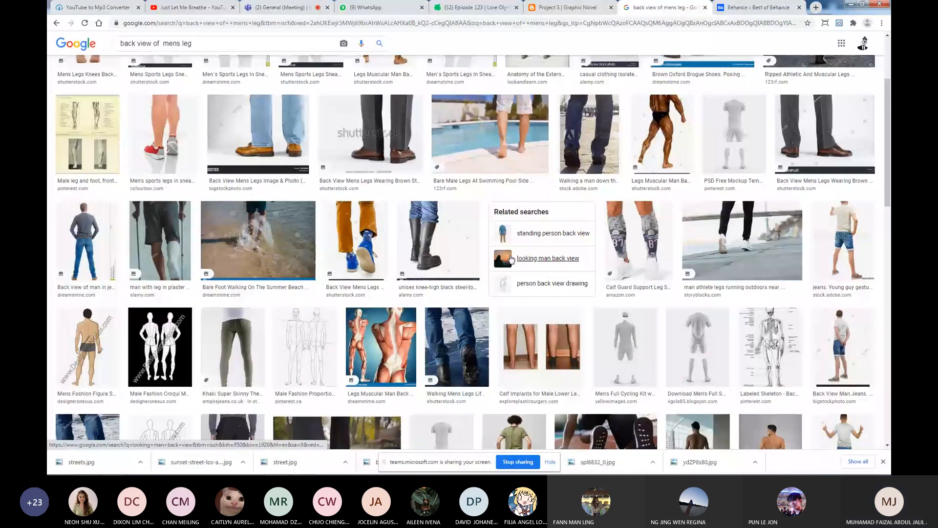
scroll(511, 258, up, 3)
click(215, 52)
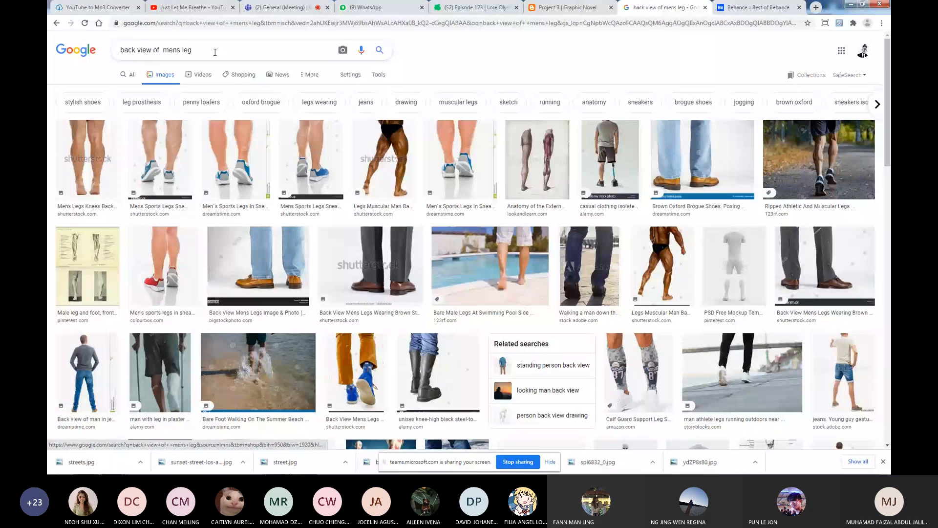
text(wear)
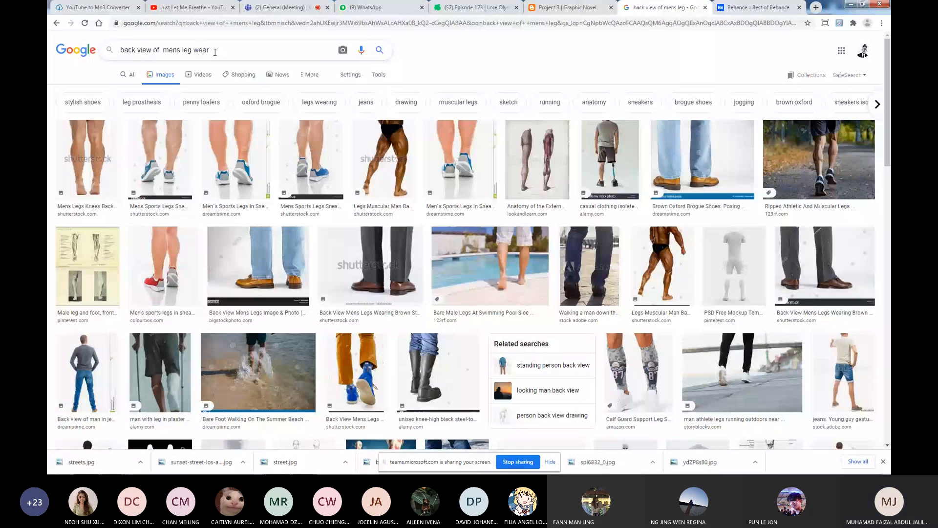
text( snickers)
key(Return)
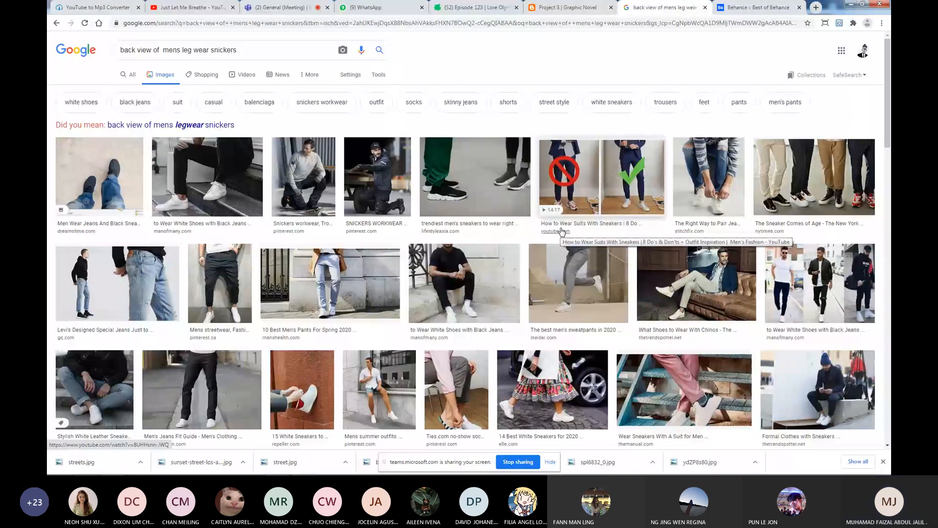
Examine the image results for a back-view legs pose and open the "How To Wear High-Top Sneakers" photo in a new tab.
scroll(266, 270, down, 3)
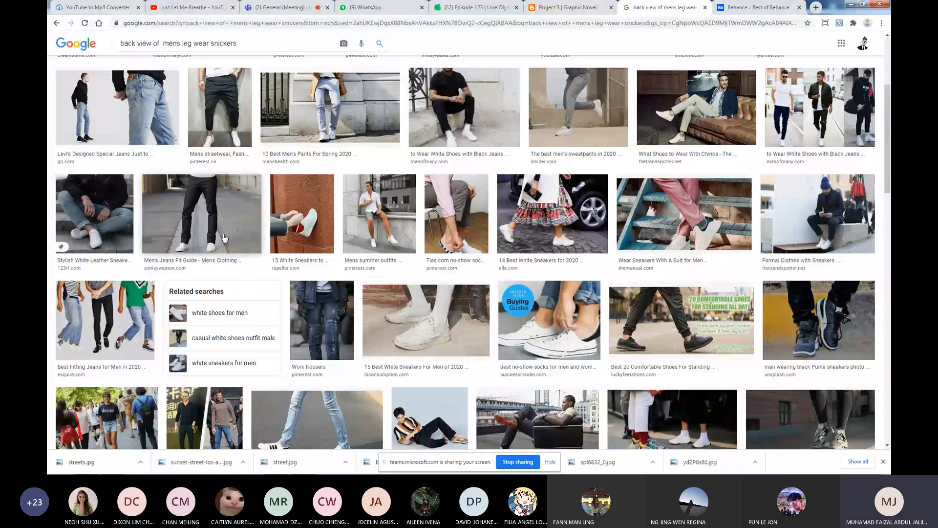
scroll(224, 238, down, 2)
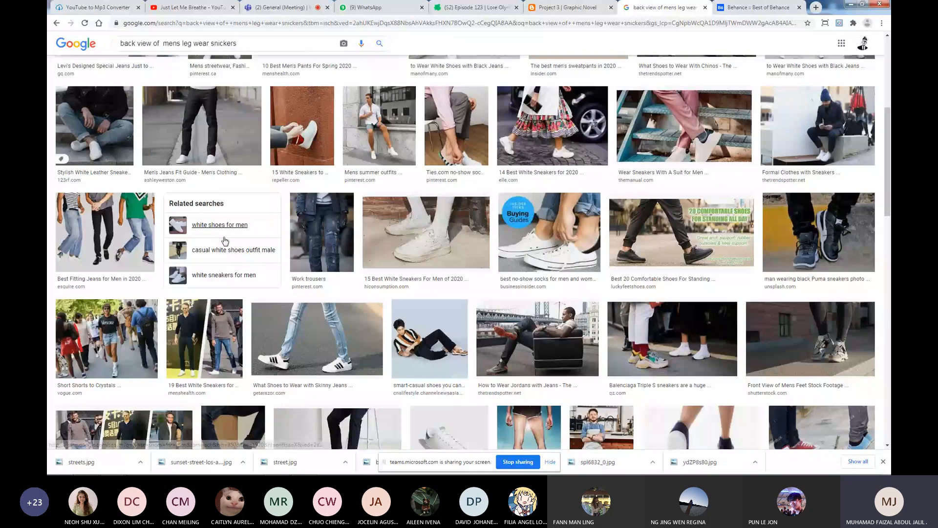
scroll(224, 240, down, 4)
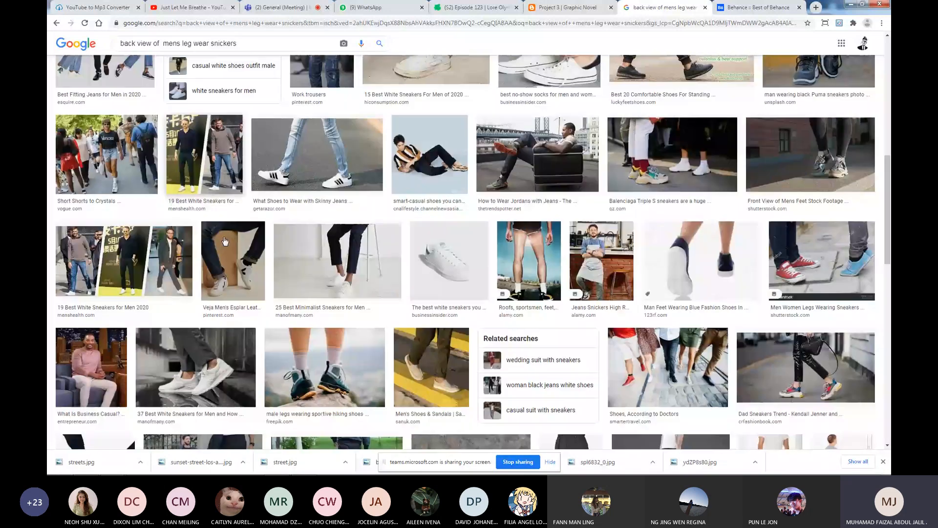
scroll(224, 240, down, 4)
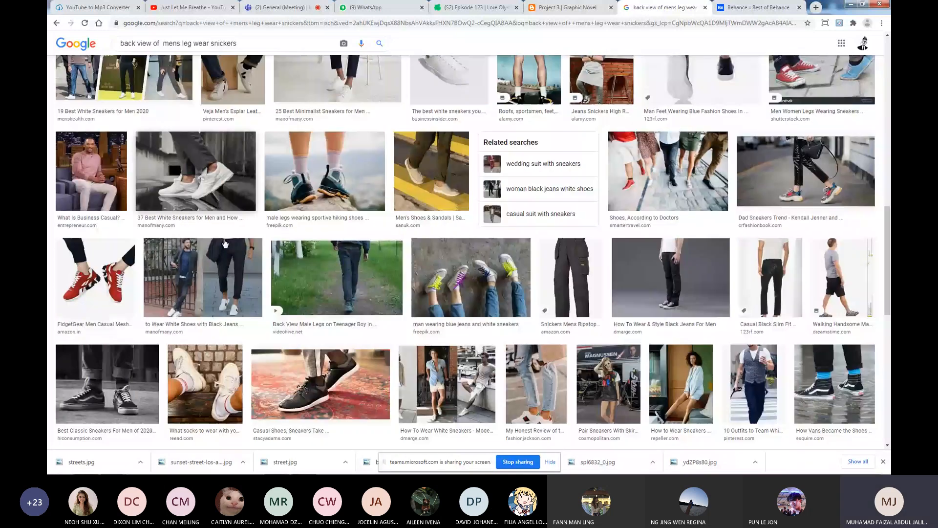
scroll(224, 243, down, 1)
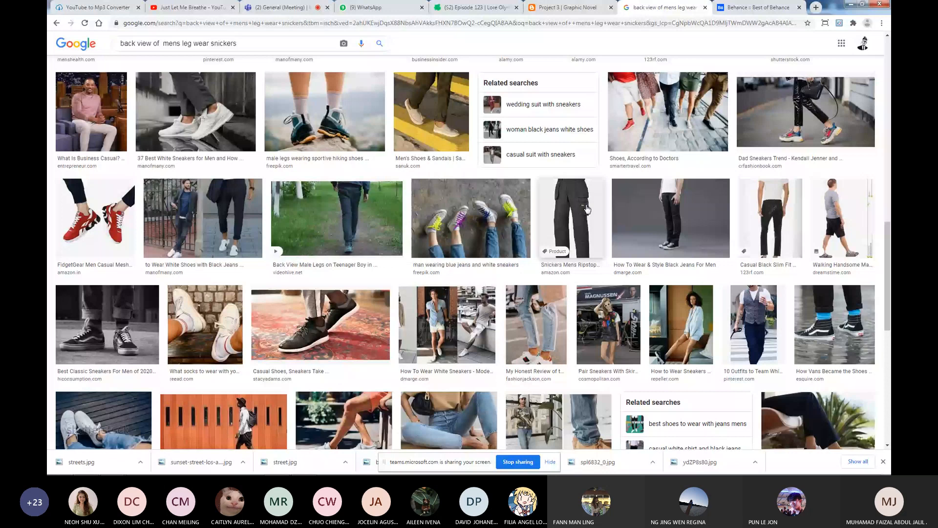
scroll(587, 208, down, 3)
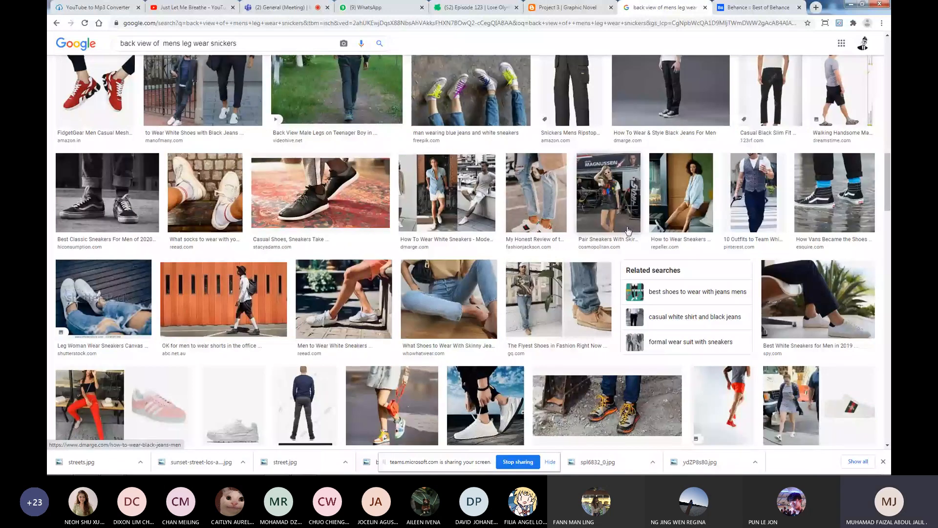
scroll(628, 231, down, 3)
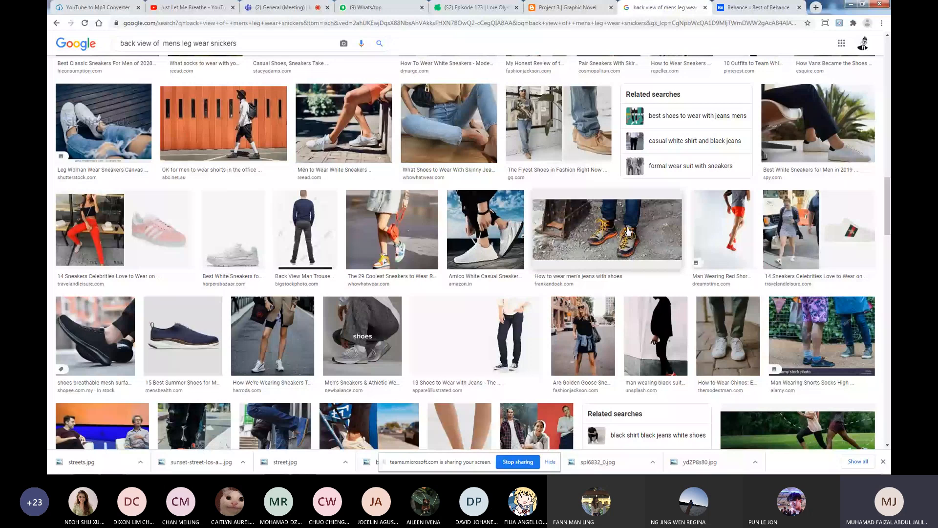
scroll(628, 230, down, 4)
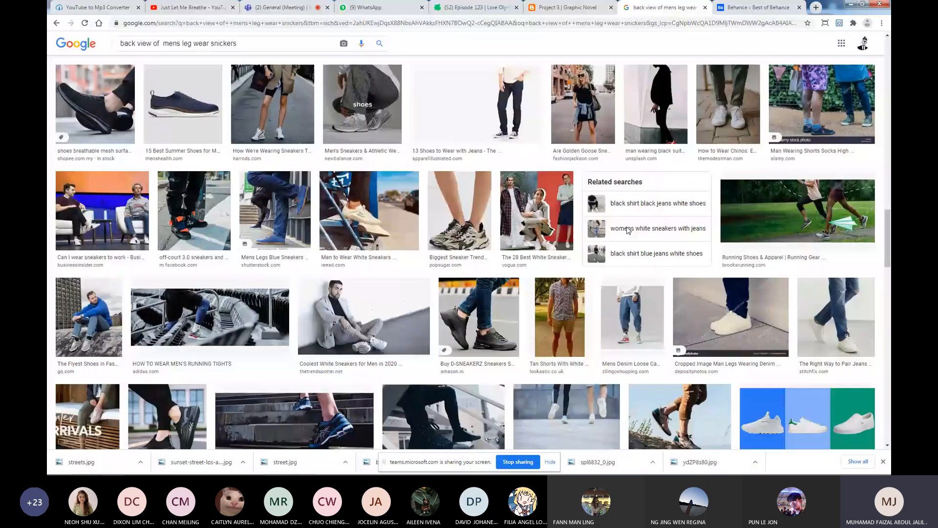
scroll(628, 231, down, 5)
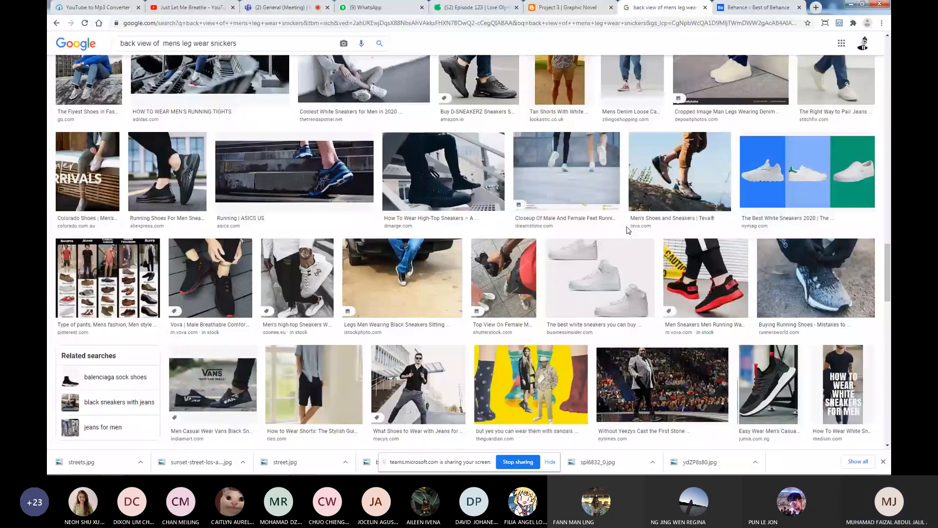
scroll(628, 231, down, 6)
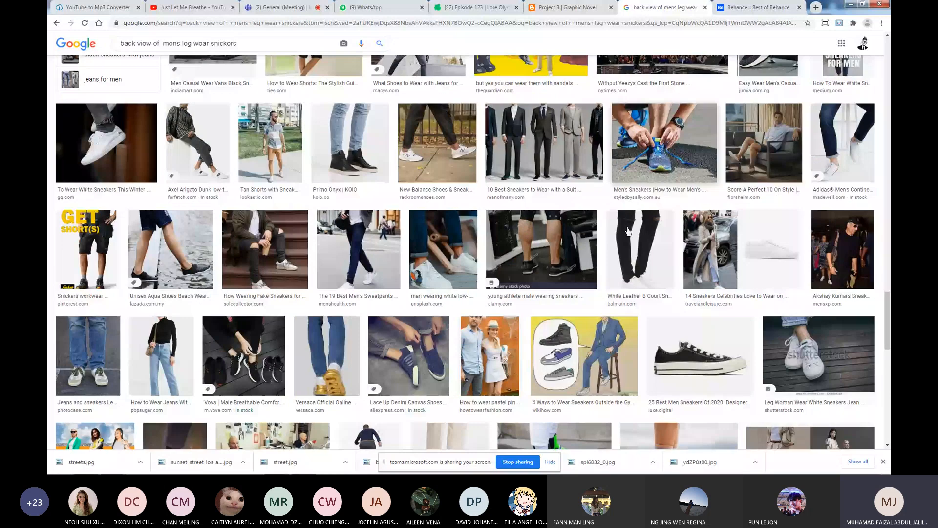
scroll(628, 230, down, 1)
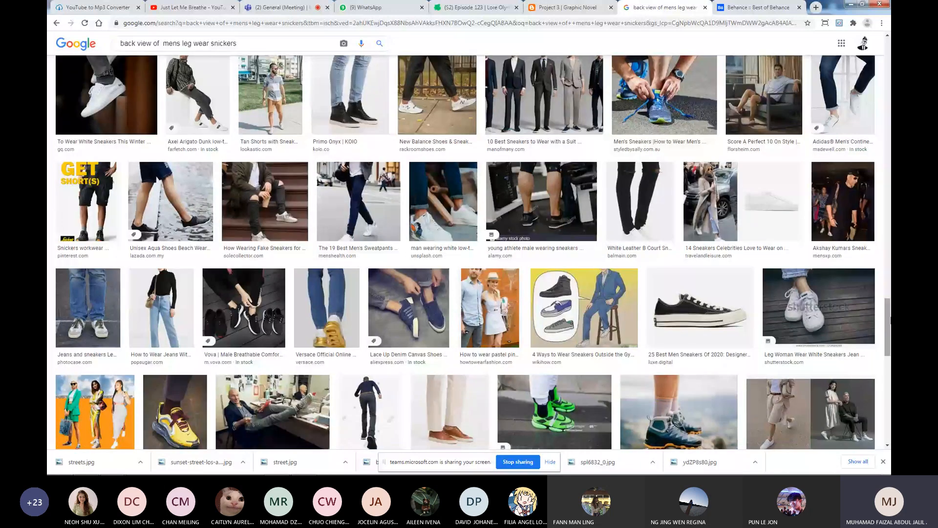
drag(890, 320, 888, 417)
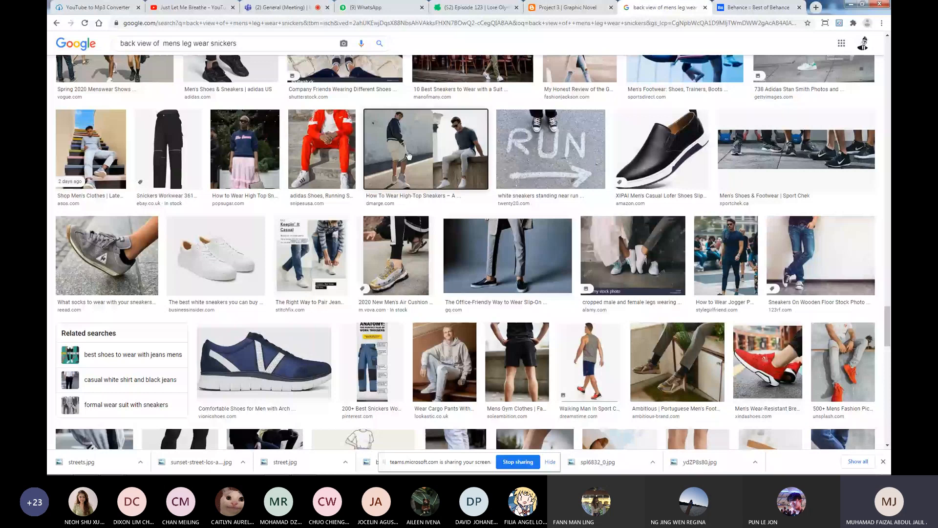
middle_click(391, 185)
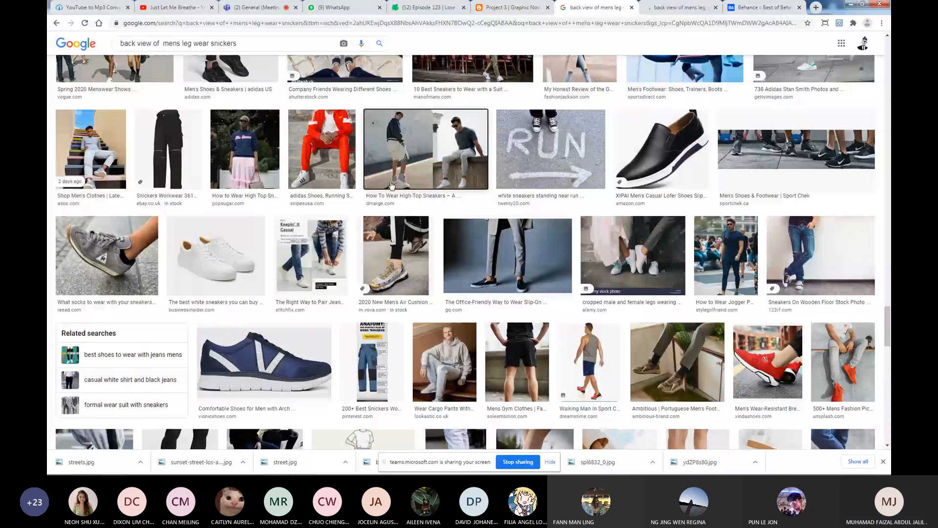
Return to the first image results and preview the "Men's Jeans Fit Guide" photo of black jeans with white shoes.
scroll(889, 345, down, 1)
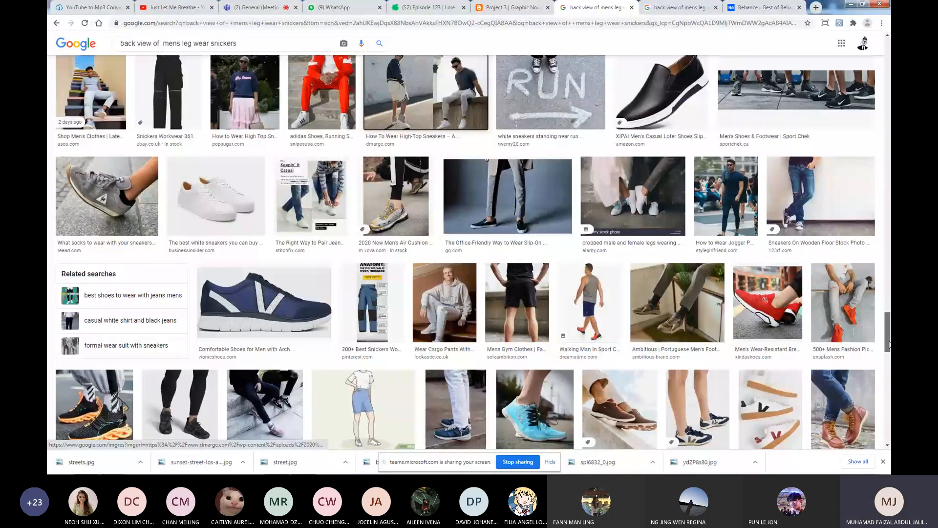
drag(889, 345, 890, 118)
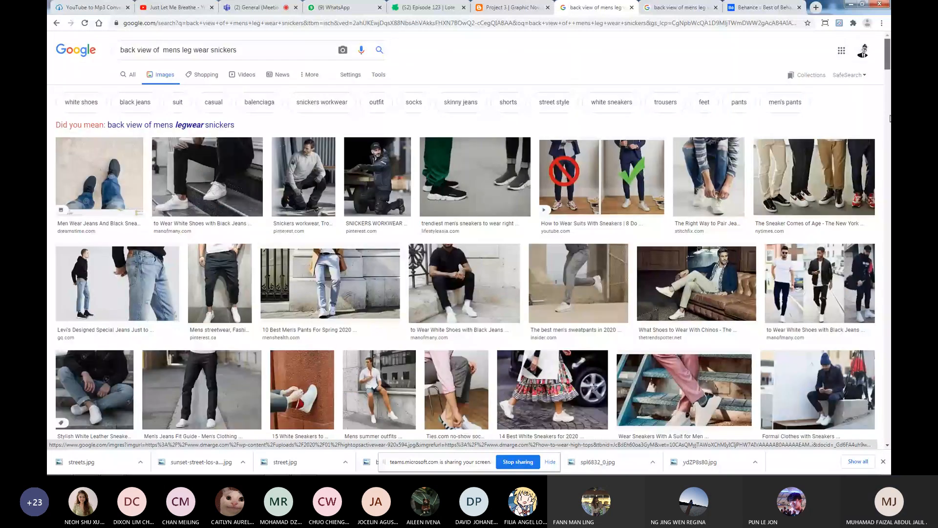
click(211, 396)
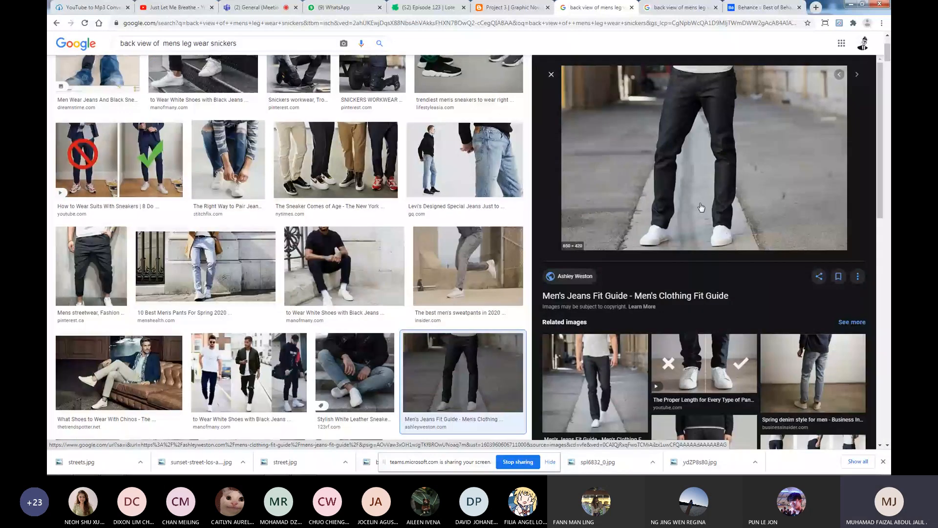
click(600, 373)
right_click(701, 102)
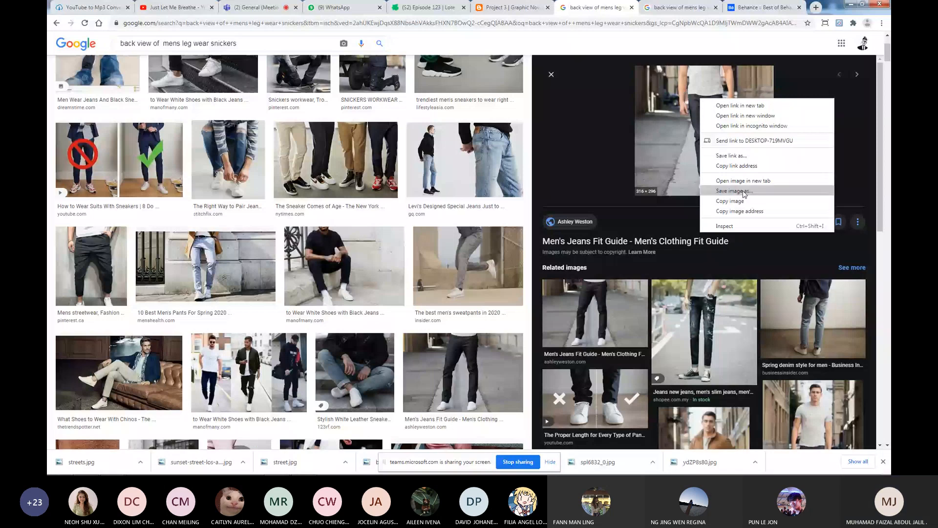
click(628, 143)
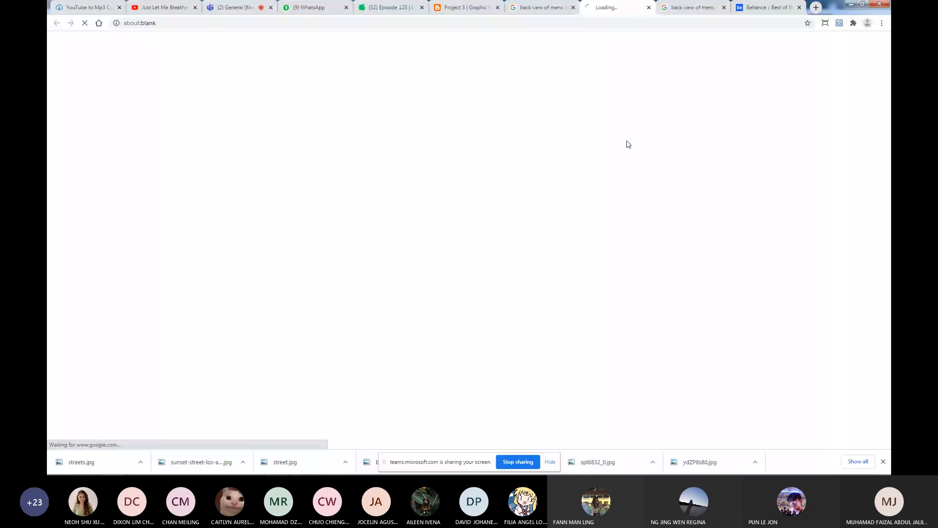
click(648, 7)
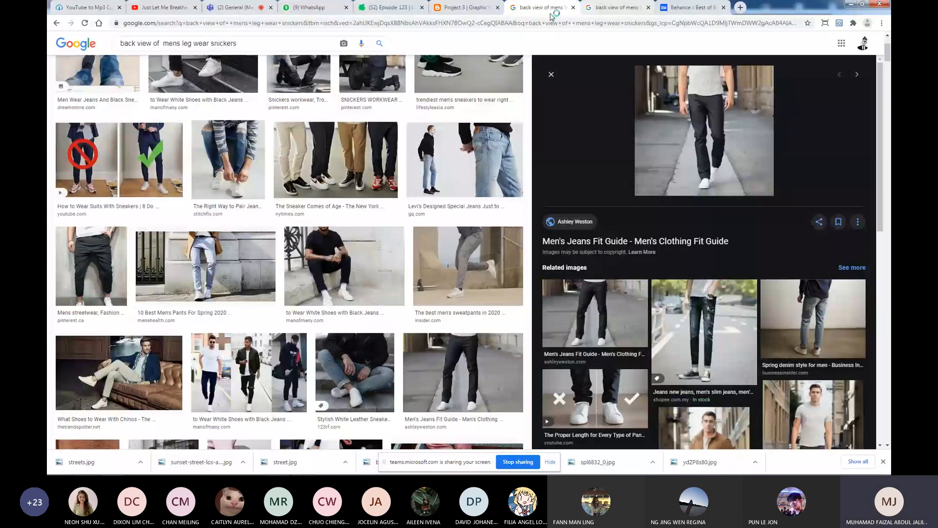
Save the previewed black jeans and white shoes photo as a JPEG image in the Project 3 folder.
right_click(694, 144)
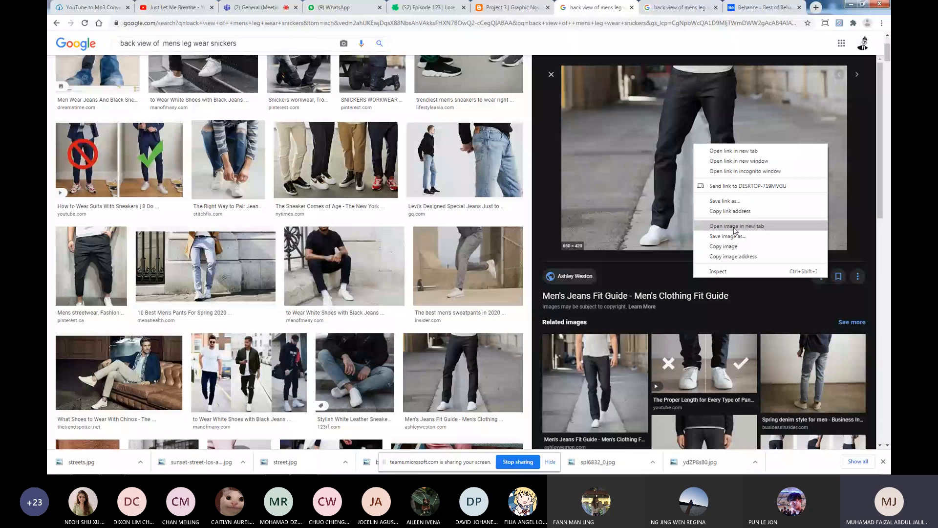
click(541, 182)
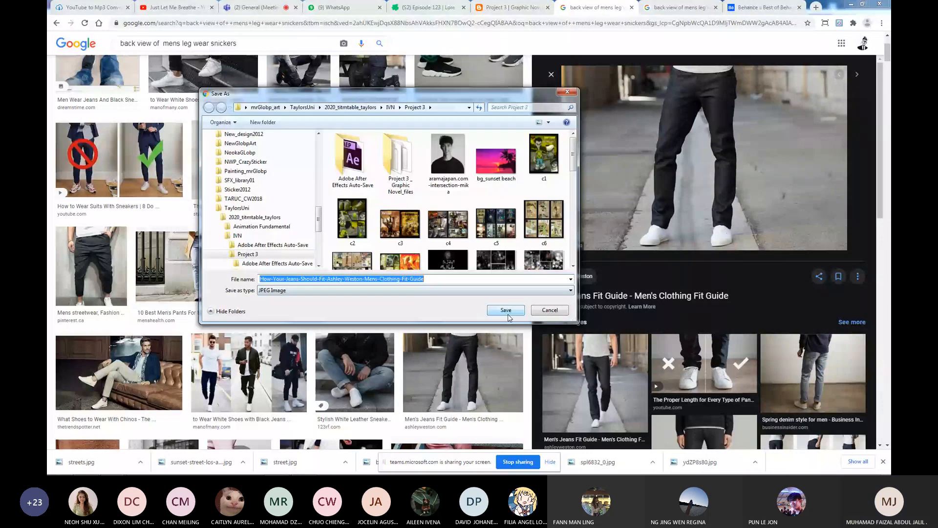
click(506, 311)
Switch to Photoshop and open the newly saved jeans photo from the Project 3 folder.
click(278, 466)
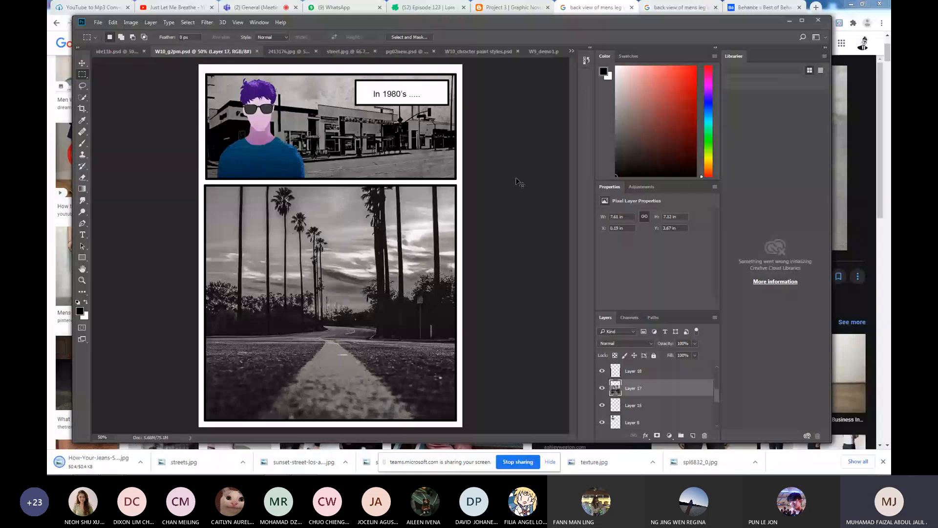
key(ctrl+o)
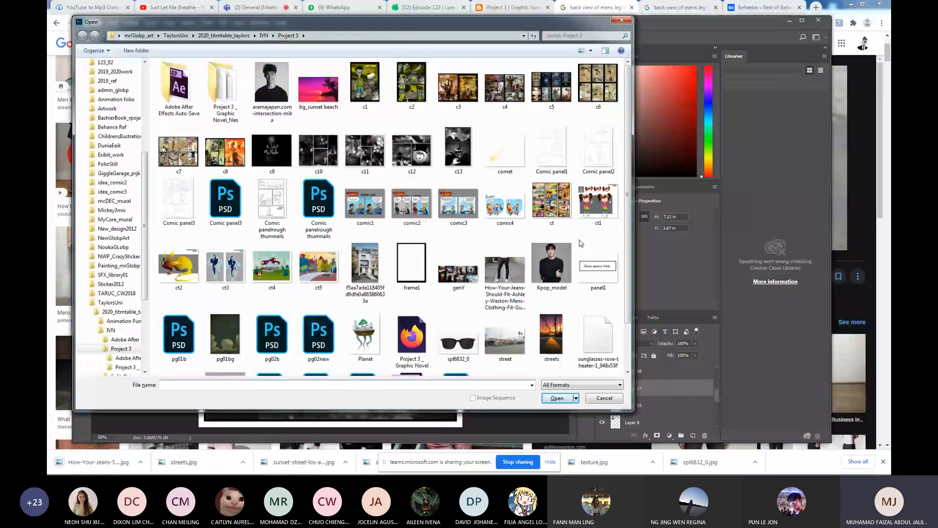
double_click(506, 269)
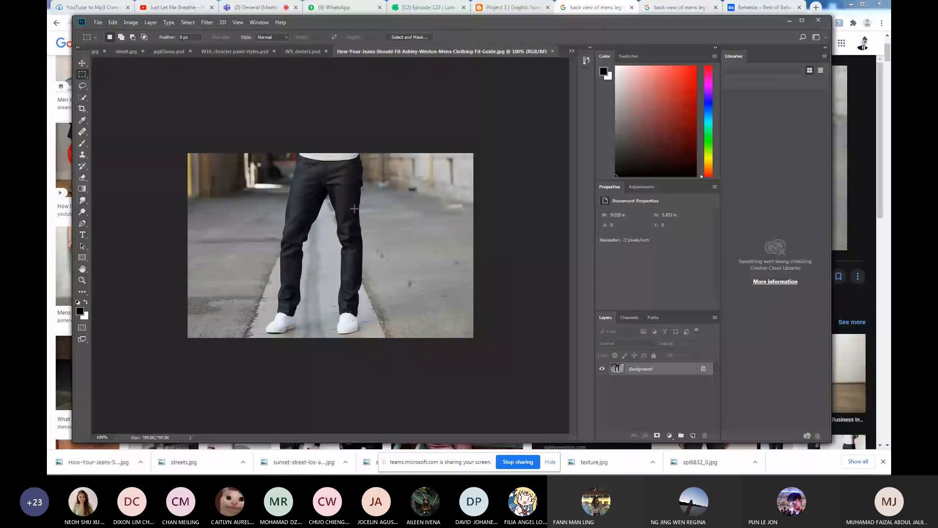
Select the street background around the legs with the Quick Selection tool, subtracting the white shoes from the selection.
click(83, 99)
mouse_move(227, 181)
mouse_down()
mouse_move(229, 321)
mouse_move(400, 284)
mouse_move(404, 127)
mouse_up()
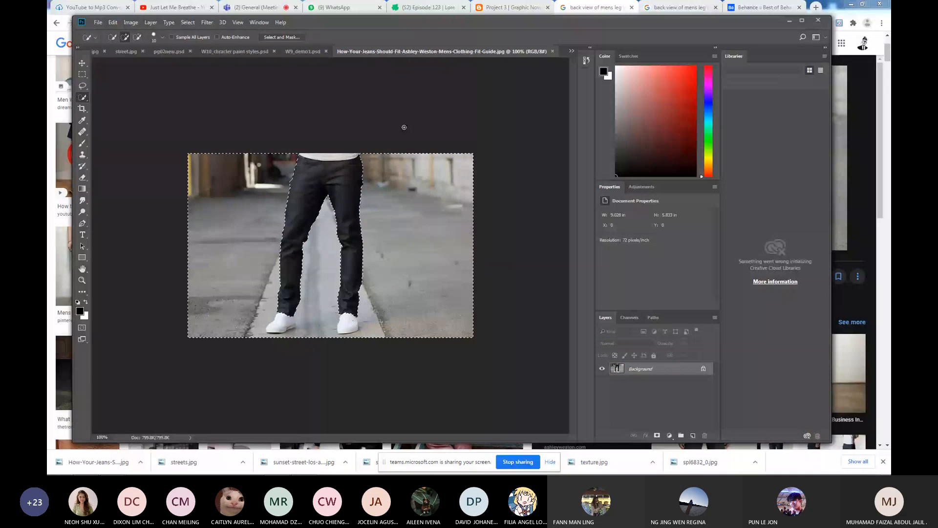
alt+click(283, 315)
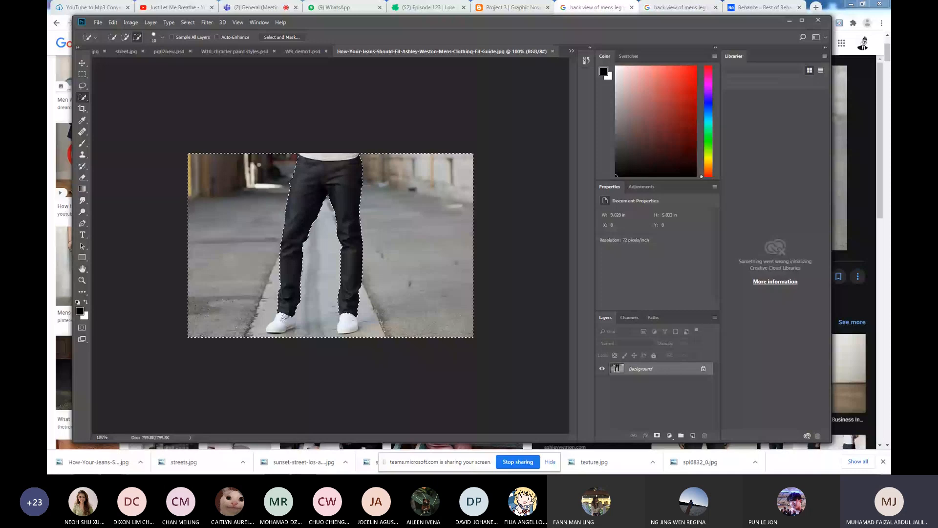
alt+click(282, 318)
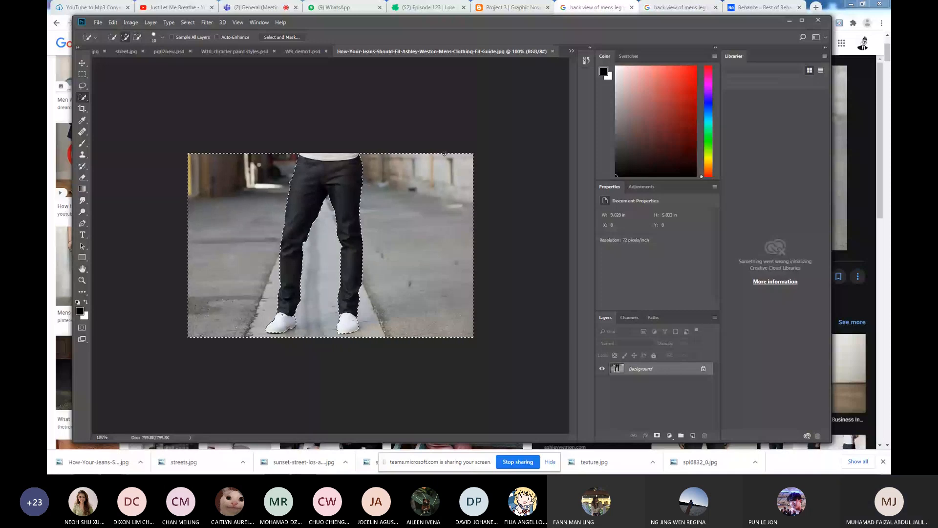
Refine the selection edge along the hip of the jeans, and invert the selection so that only the legs are selected.
key(ctrl+space)
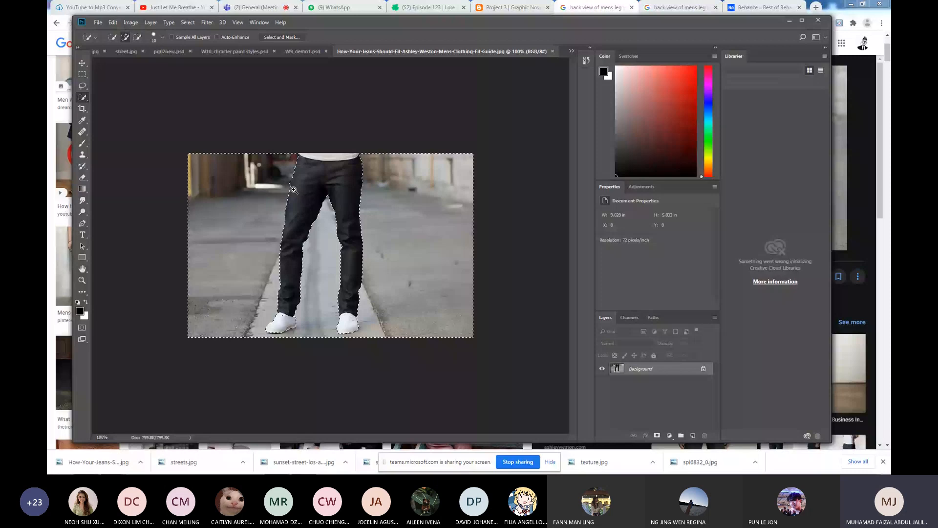
click(293, 190)
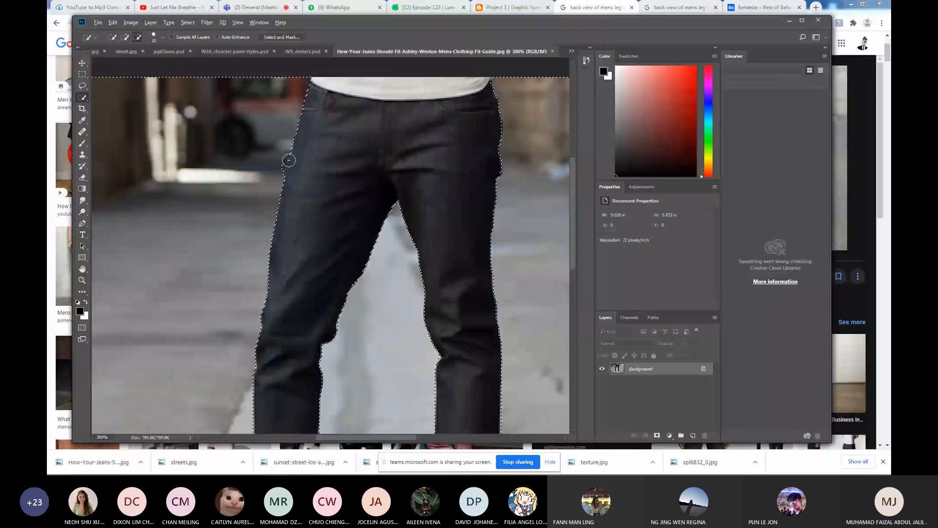
mouse_move(289, 160)
mouse_down()
mouse_move(284, 176)
mouse_move(293, 156)
mouse_up()
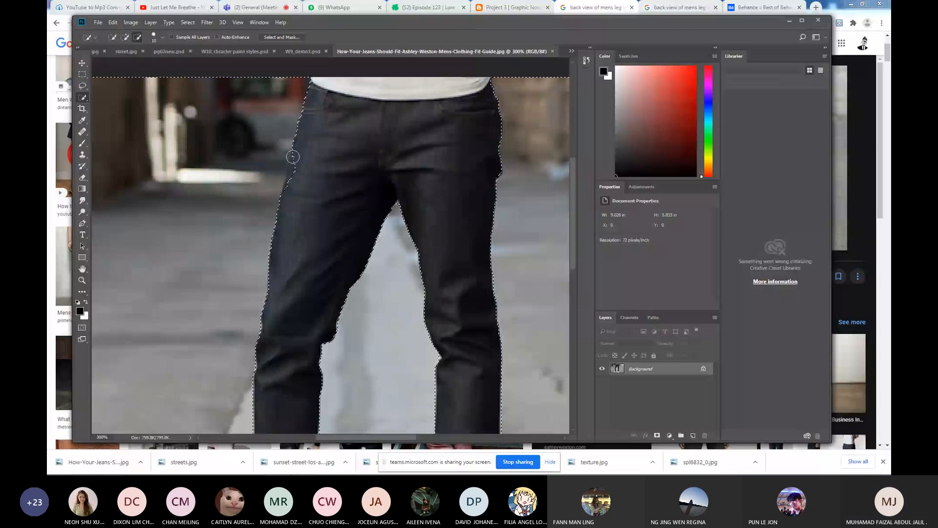
alt+click(293, 157)
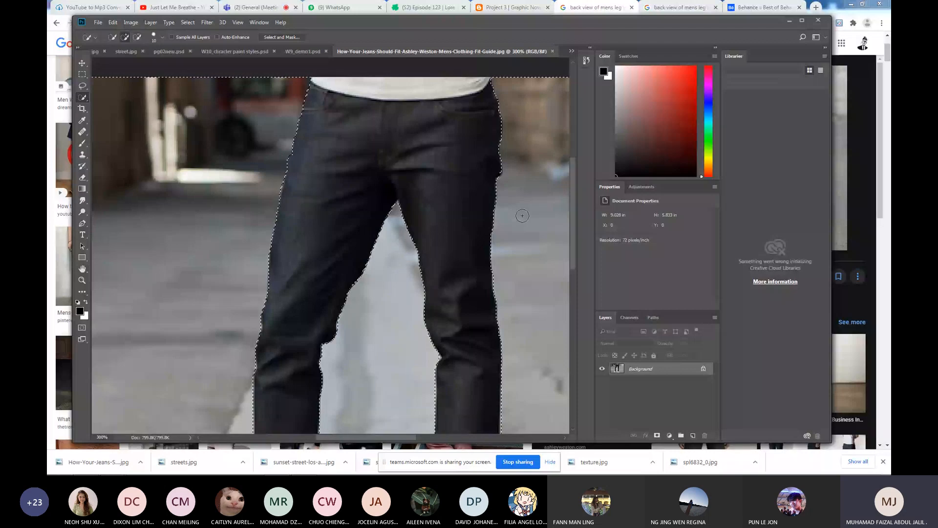
key(ctrl+1)
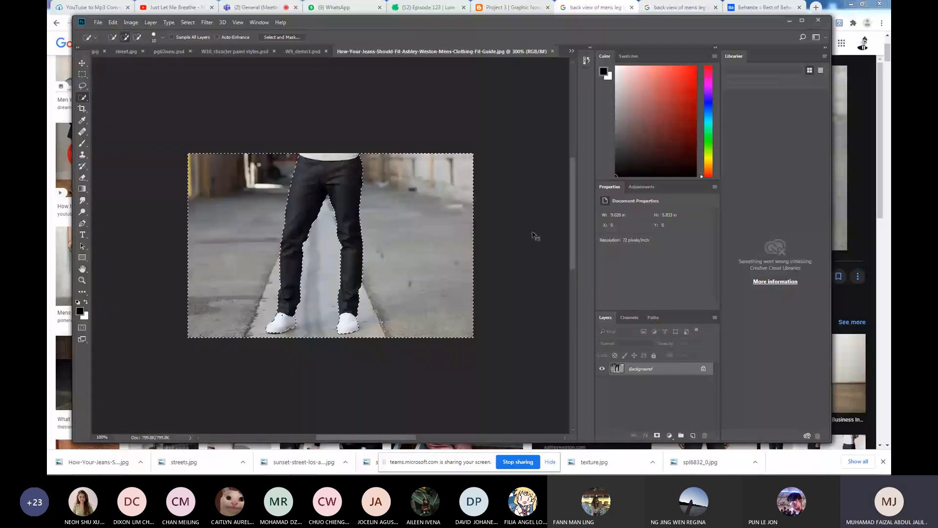
key(ctrl+minus)
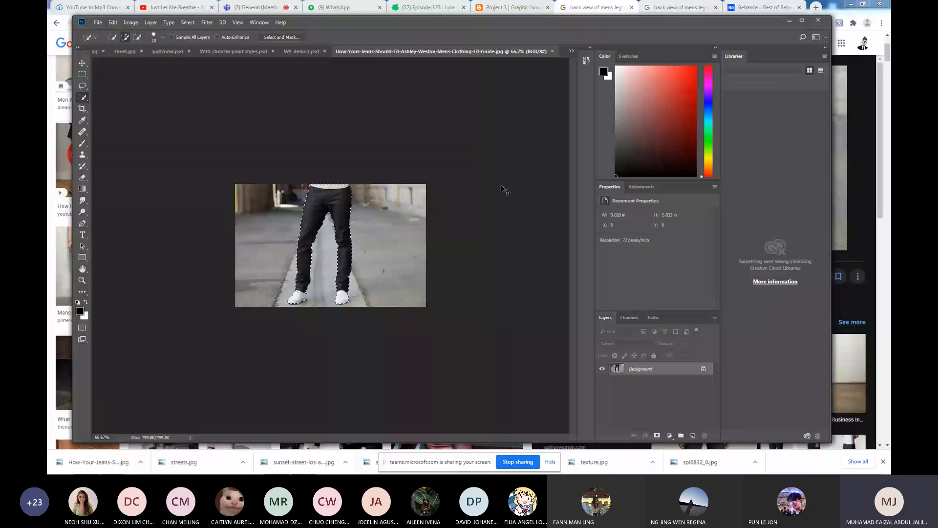
Copy the selected legs into W10_g2pm.psd as a new layer above the road picture on Layer 17.
click(263, 53)
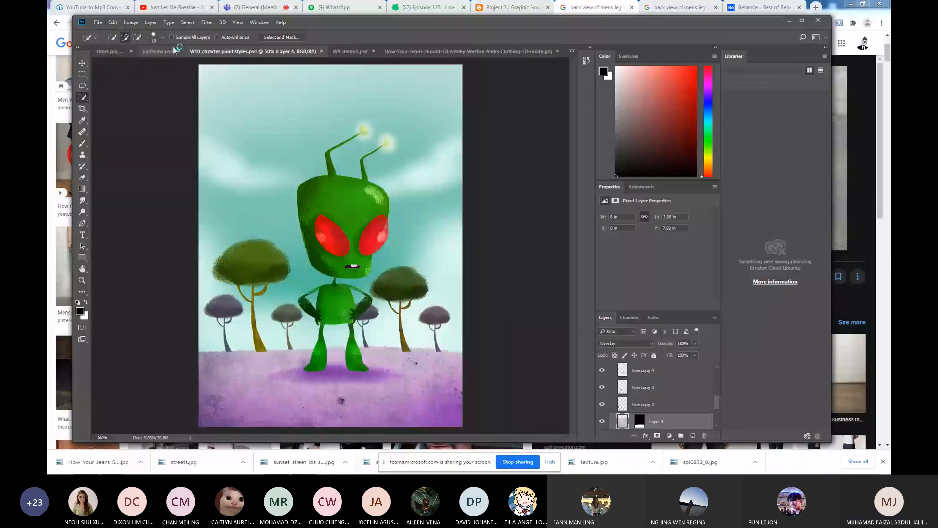
click(113, 51)
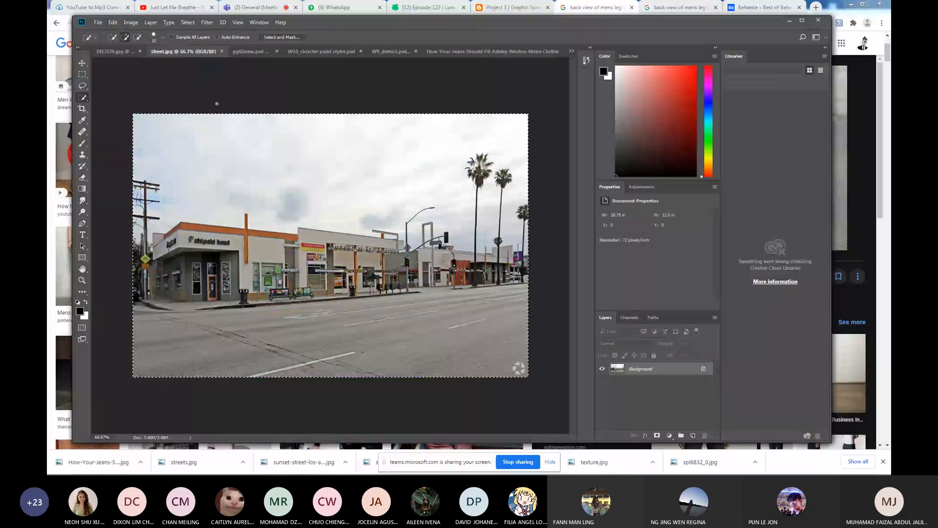
key(ctrl+minus)
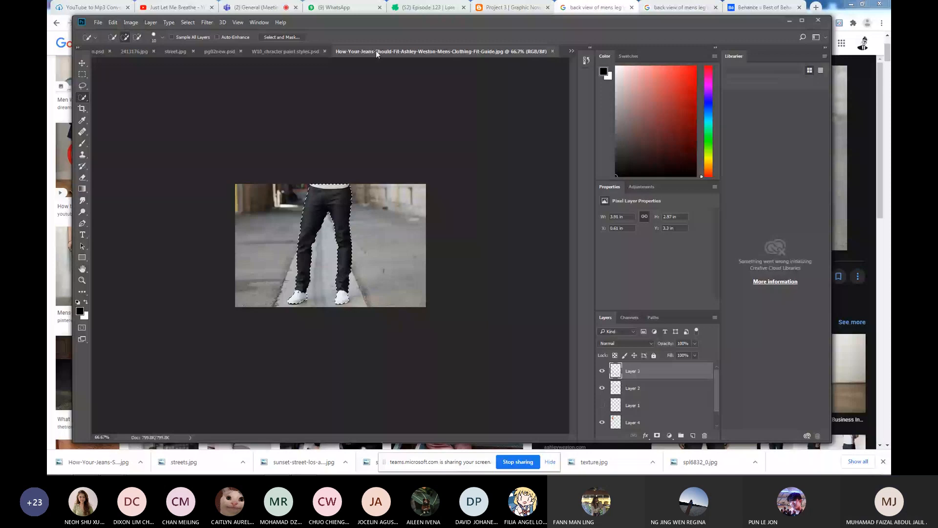
click(98, 52)
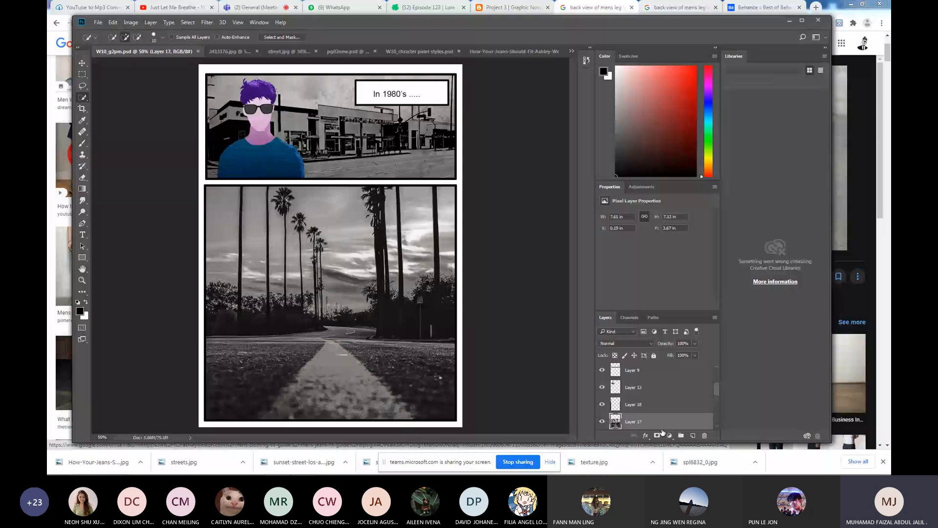
key(ctrl+v)
Free-transform the pasted legs to about 322% and place them astride the road with the shoes near the lower panel's bottom edge.
key(ctrl+t)
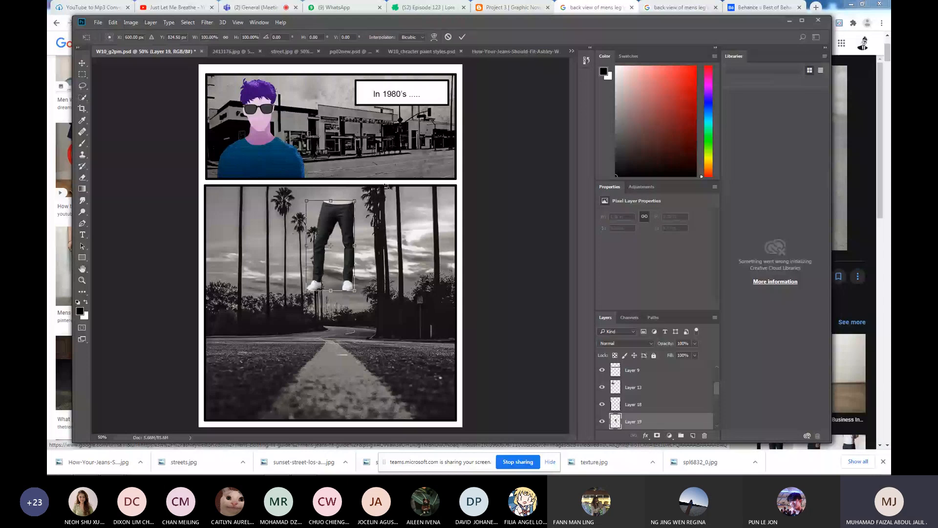
drag(354, 201, 425, 70)
drag(396, 143, 350, 257)
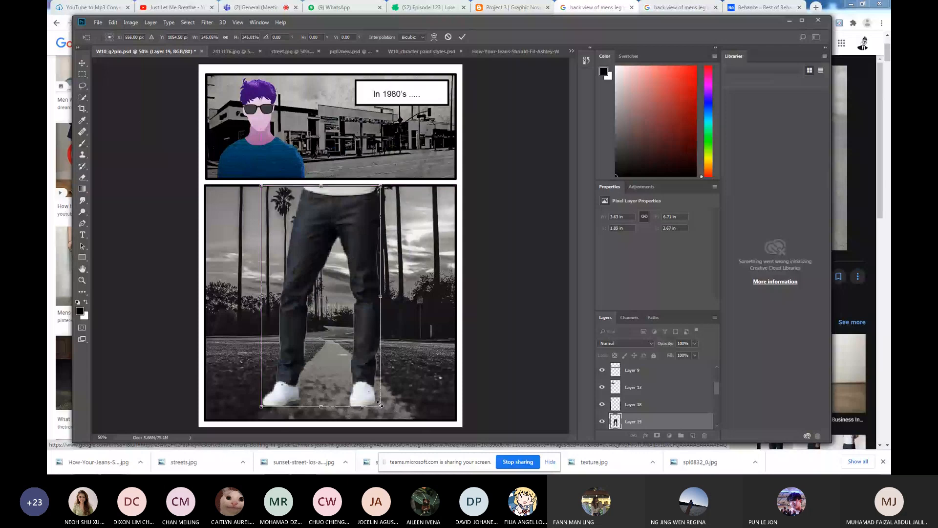
drag(380, 405, 360, 368)
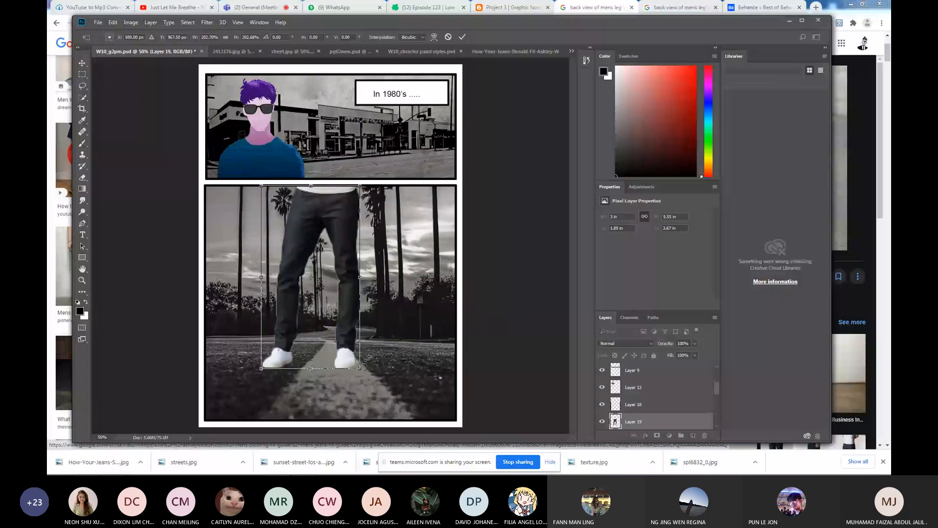
drag(348, 217, 362, 194)
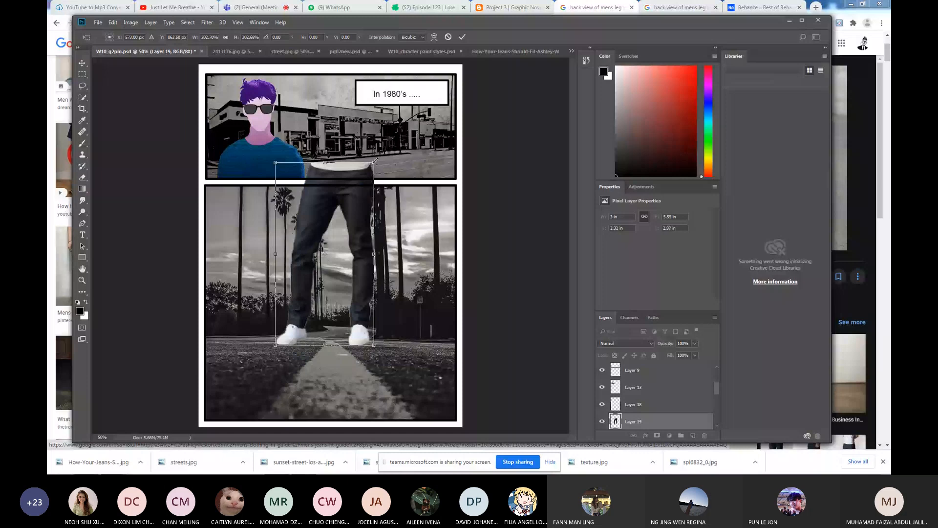
drag(375, 161, 434, 53)
drag(400, 159, 373, 218)
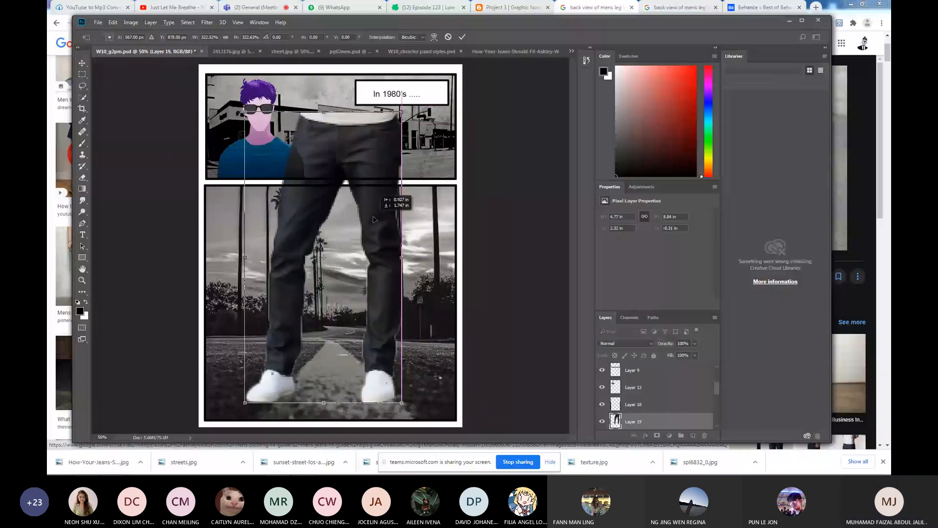
key(Return)
Delete the part of the legs that extends above the lower panel using a rectangular selection, and deselect.
key(w)
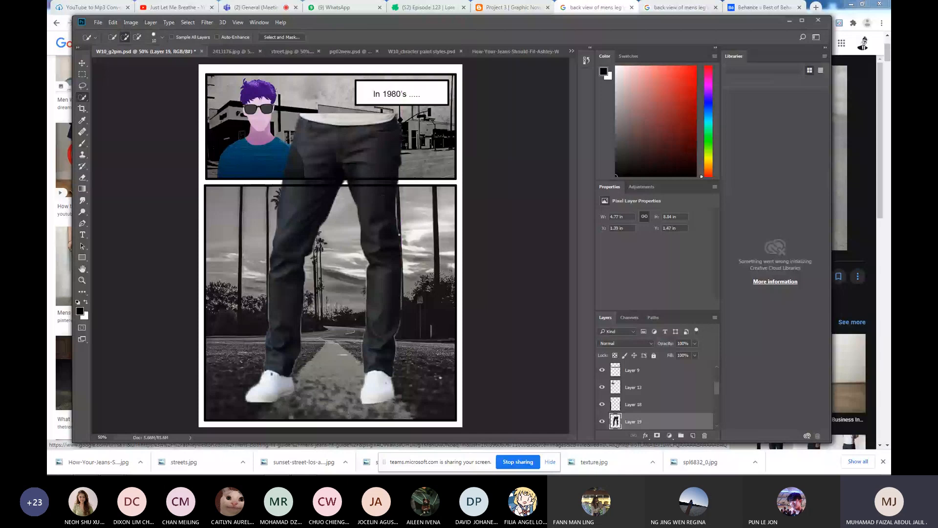
key(m)
drag(209, 81, 483, 186)
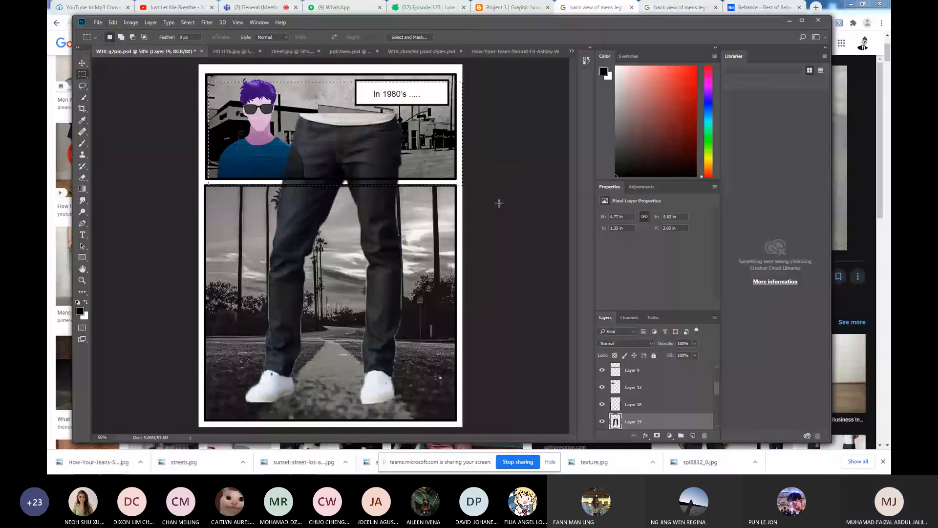
key(Delete)
key(ctrl+d)
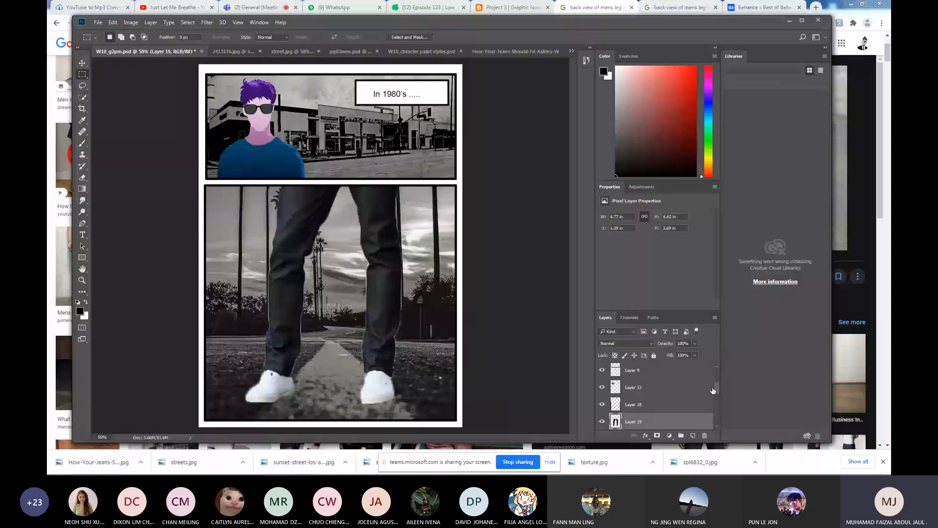
Tint the legs layer purple-blue with Color Balance midtones +14, -19, +33, and check it by toggling the layer's visibility.
drag(715, 390, 715, 395)
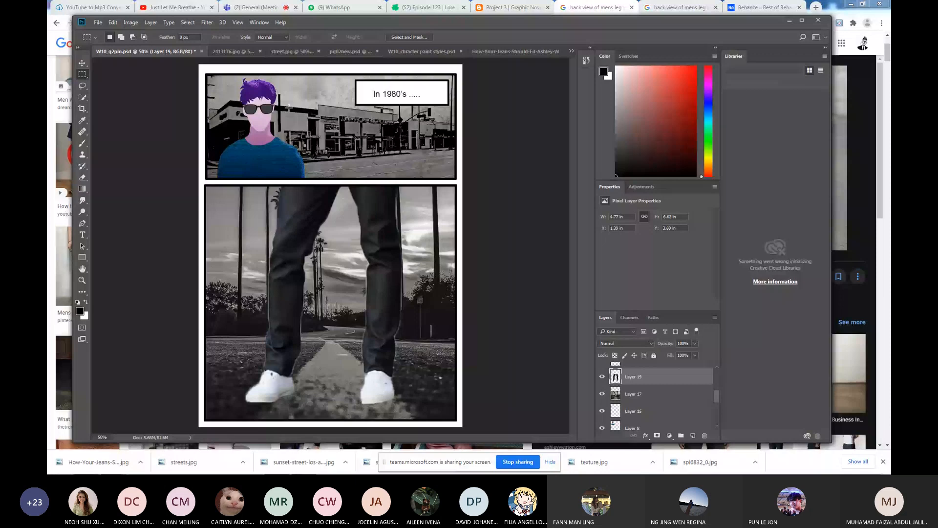
click(113, 22)
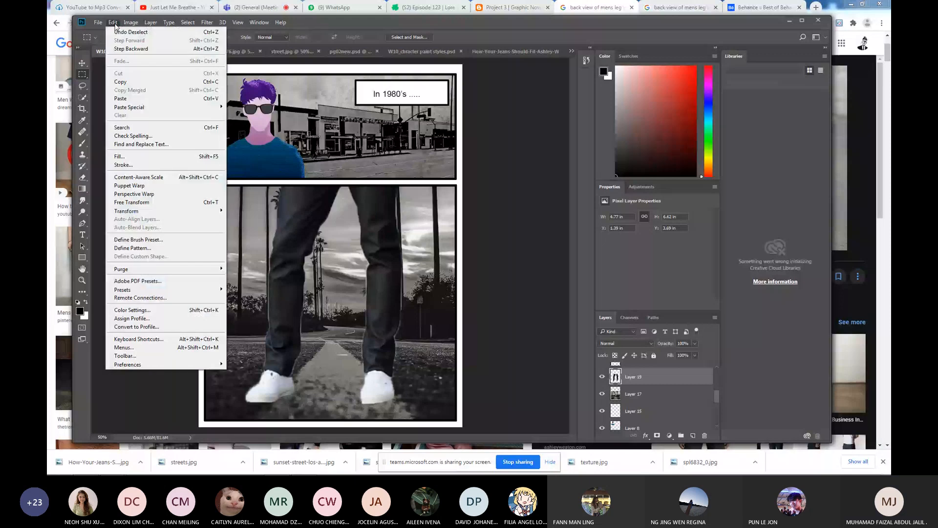
mouse_move(131, 23)
mouse_move(146, 48)
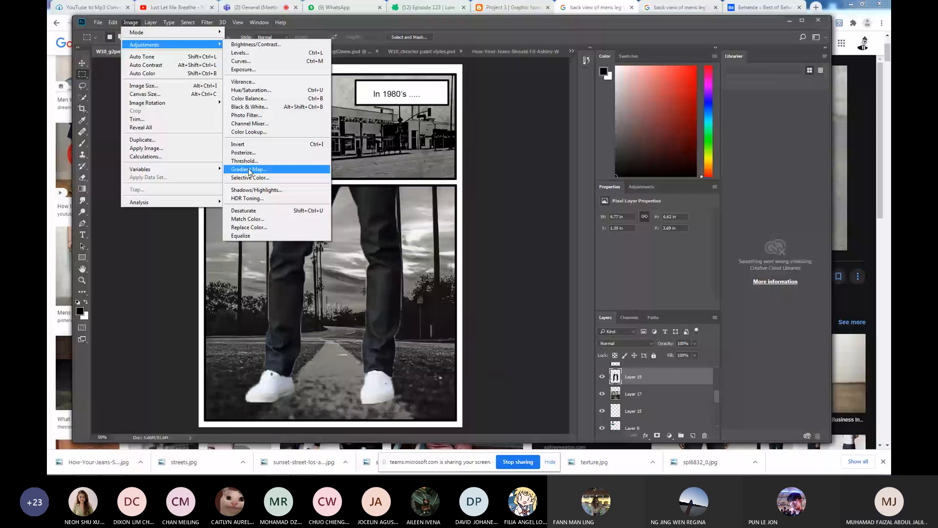
click(258, 99)
mouse_move(667, 106)
mouse_down()
mouse_move(705, 107)
mouse_move(659, 107)
mouse_move(682, 116)
mouse_move(674, 98)
mouse_up()
click(762, 80)
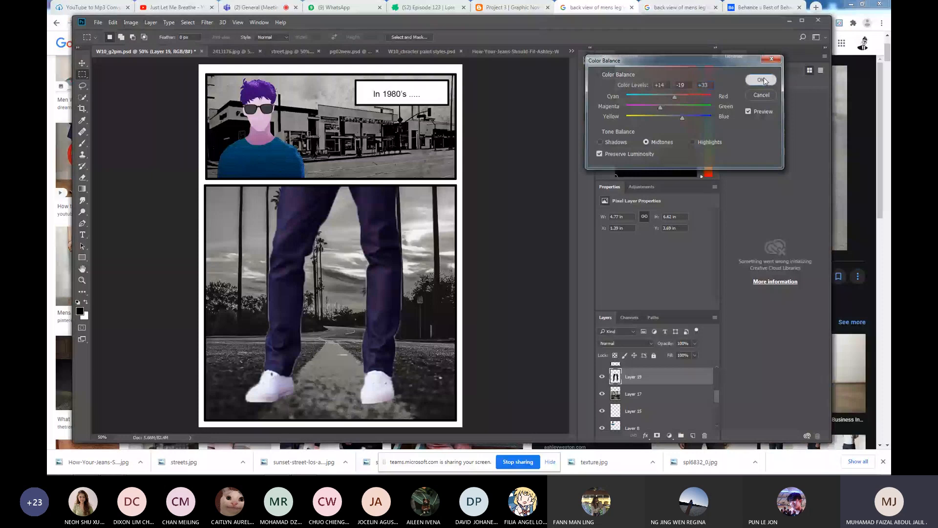
click(602, 377)
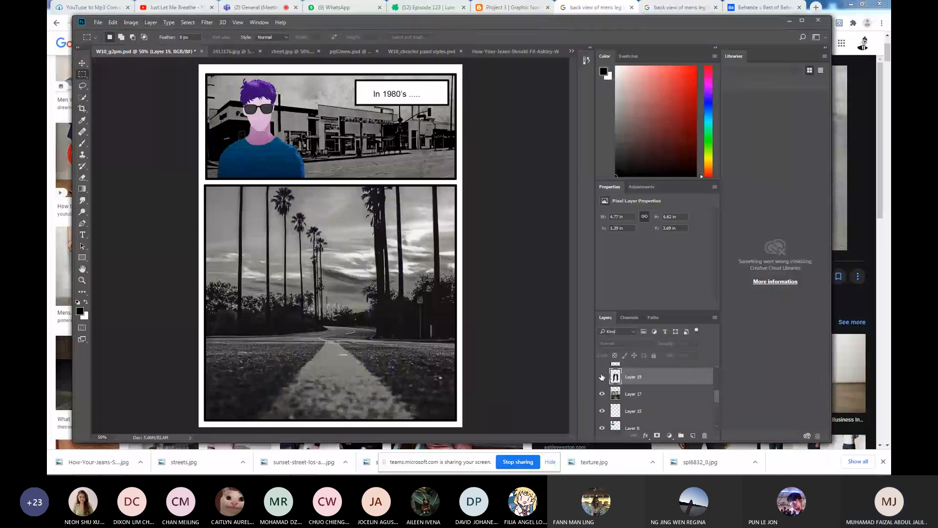
click(602, 377)
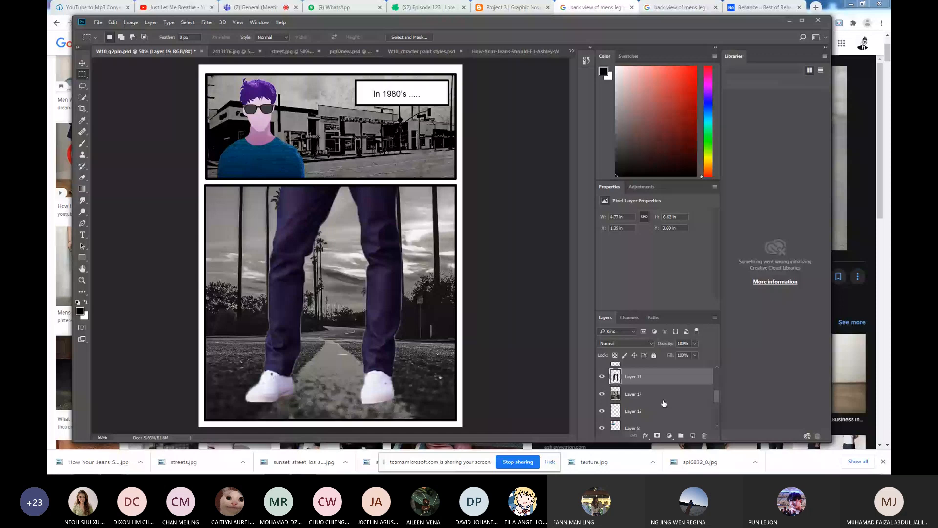
Lasso a flat oval around the base of both shoes and copy that area of Layer 17 to a new layer.
click(82, 88)
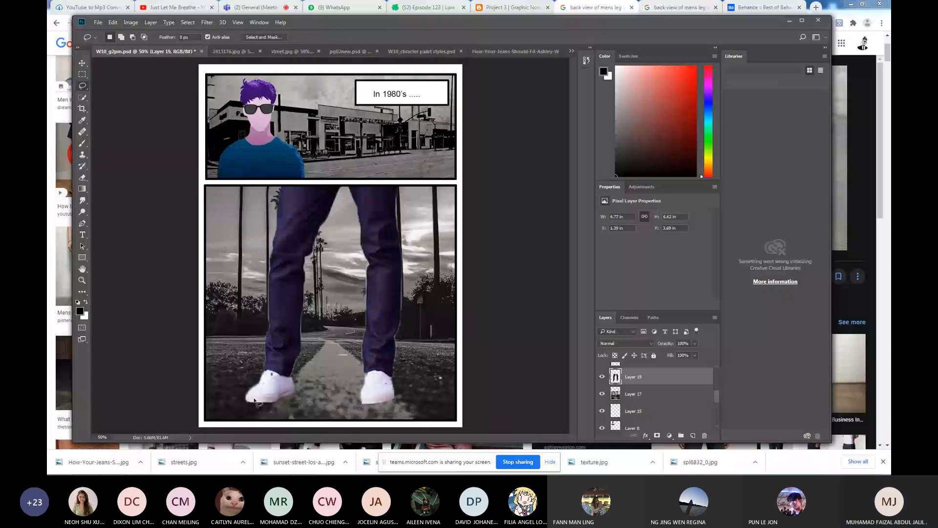
mouse_move(376, 391)
mouse_down()
mouse_move(325, 391)
mouse_move(345, 392)
mouse_up()
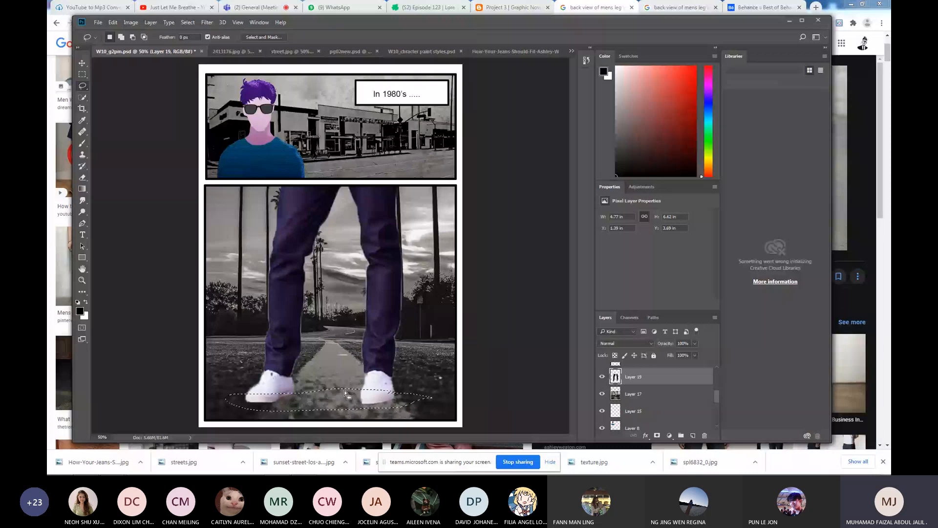
click(619, 400)
key(ctrl+j)
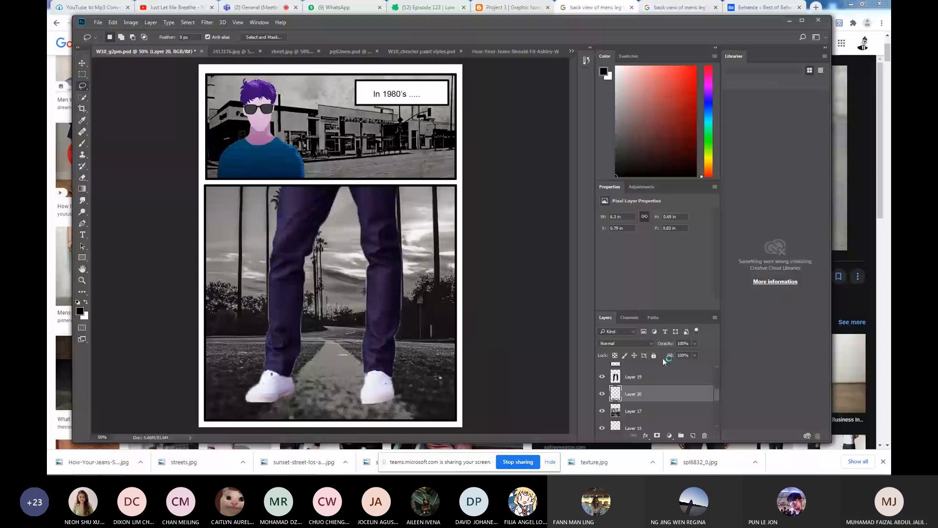
Set the copied oval layer beneath the shoes to Multiply and soften it with a Gaussian Blur to form a ground shadow.
click(624, 343)
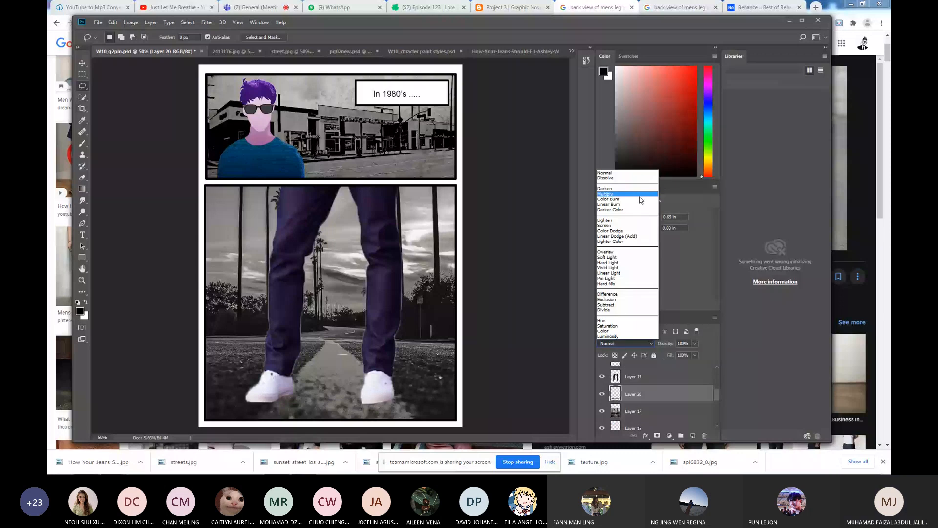
click(635, 194)
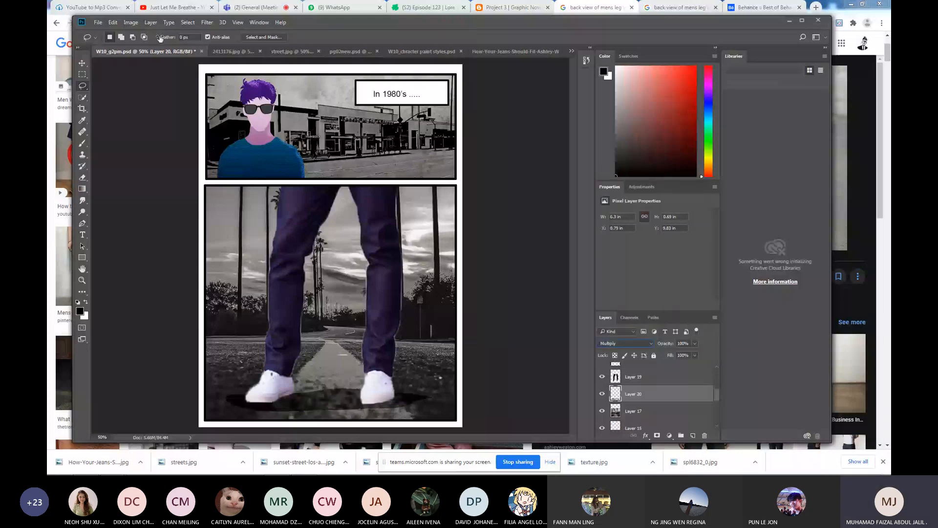
click(206, 22)
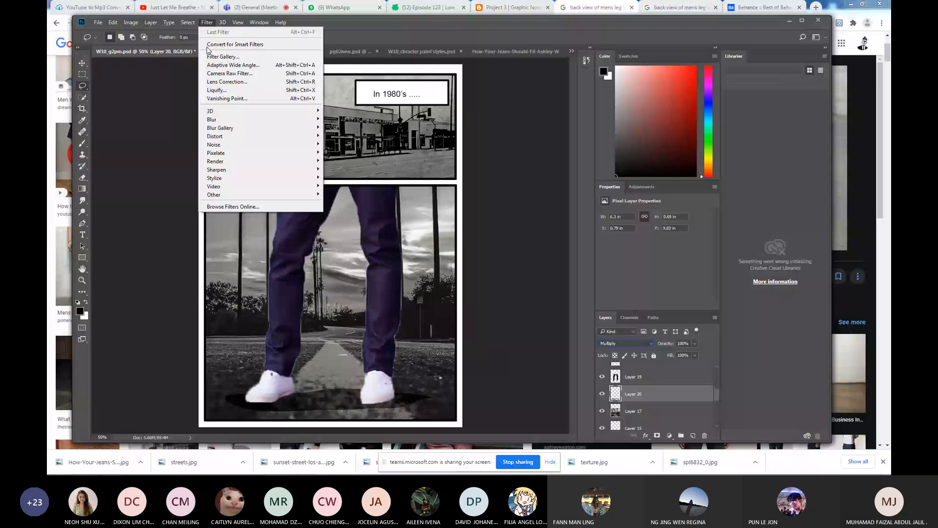
mouse_move(215, 119)
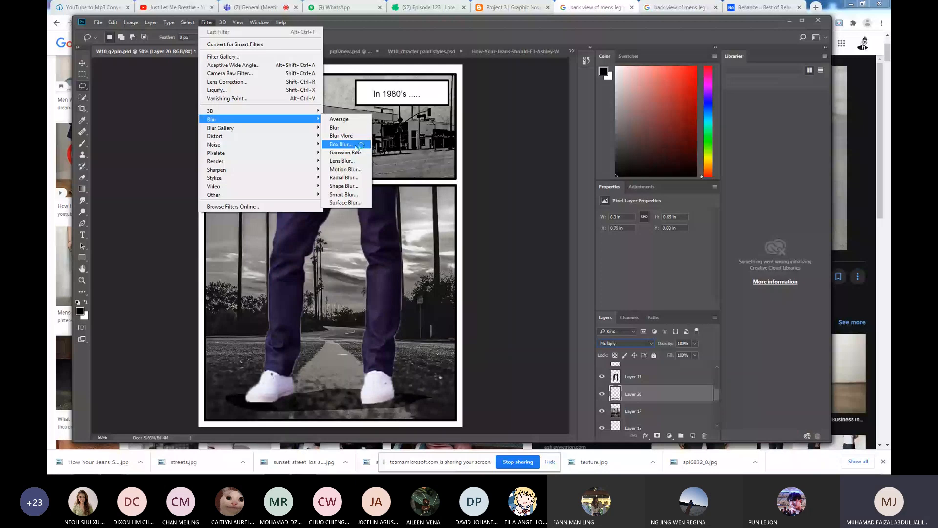
click(347, 152)
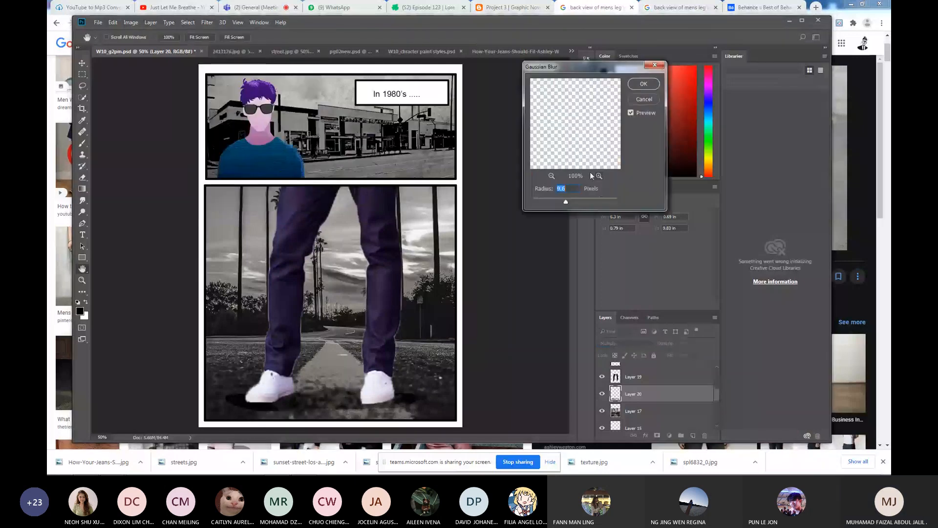
drag(566, 201, 571, 202)
key(Return)
key(l)
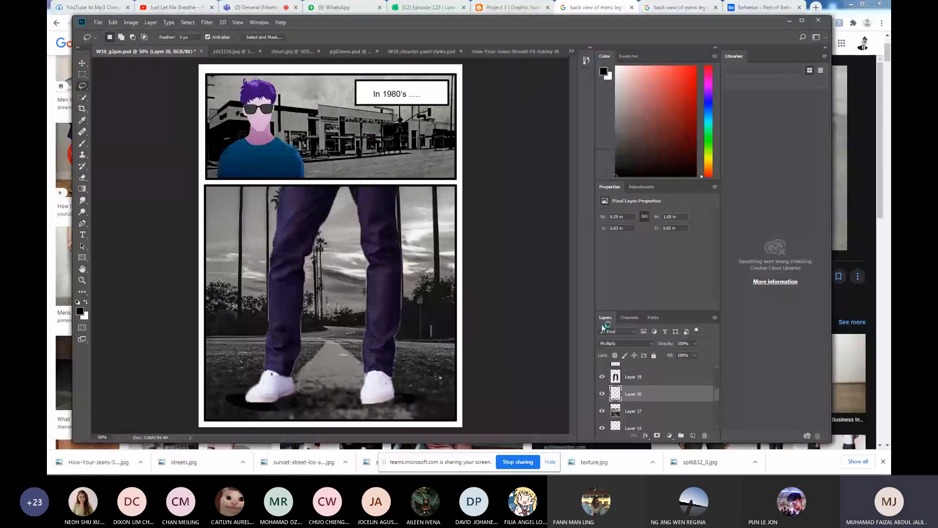
Save a JPEG copy of the page as W10_g2pm in the Project 3 folder at Maximum quality 12, using the Progressive format.
key(ctrl+minus)
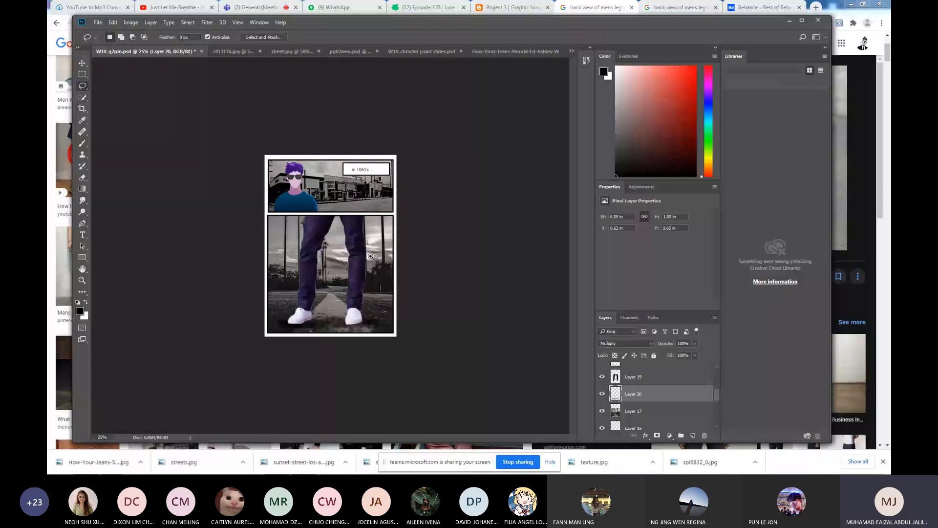
click(385, 274)
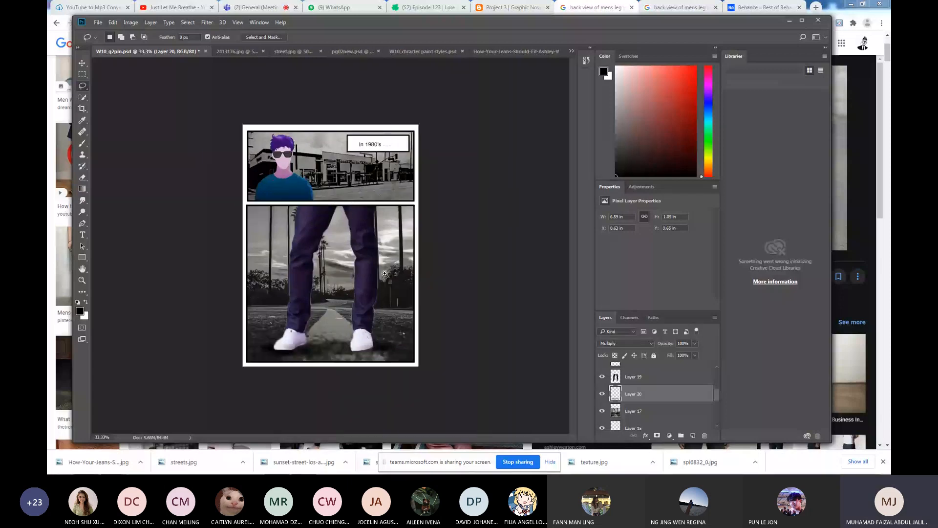
click(384, 273)
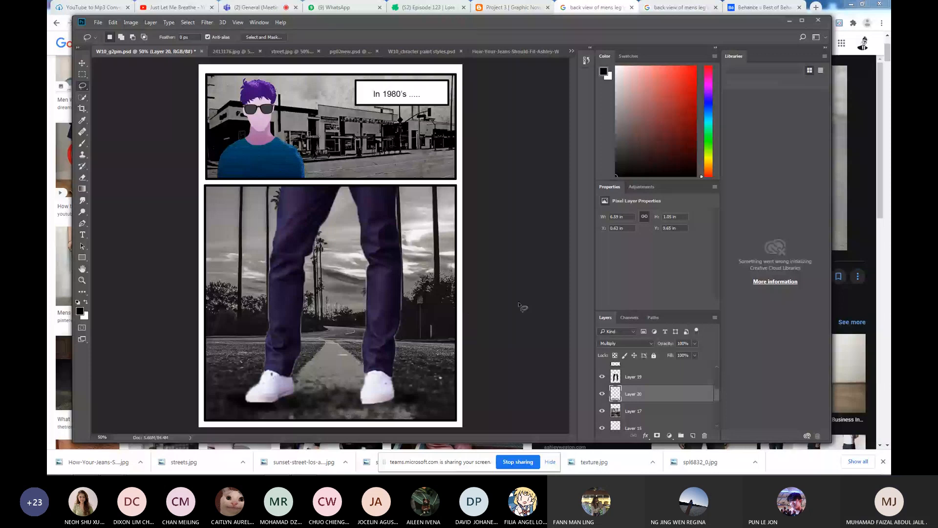
key(ctrl+minus)
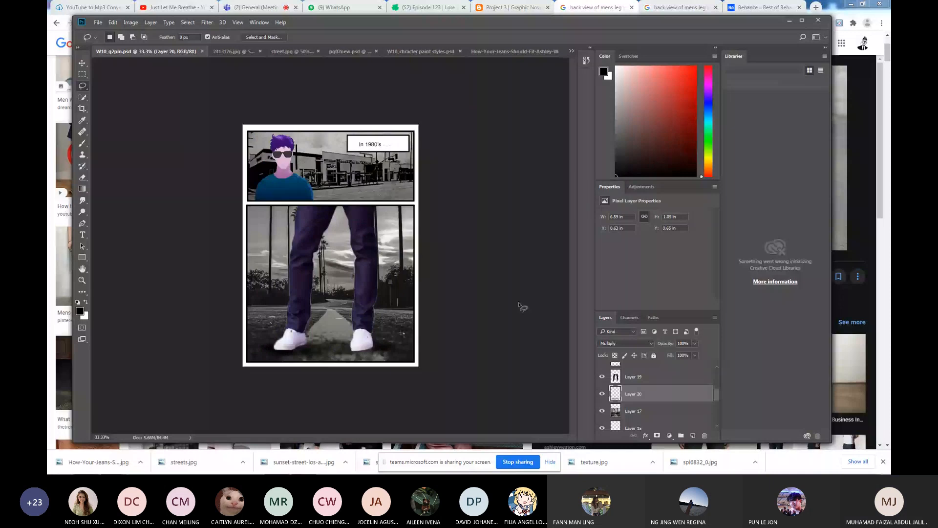
key(ctrl+shift+s)
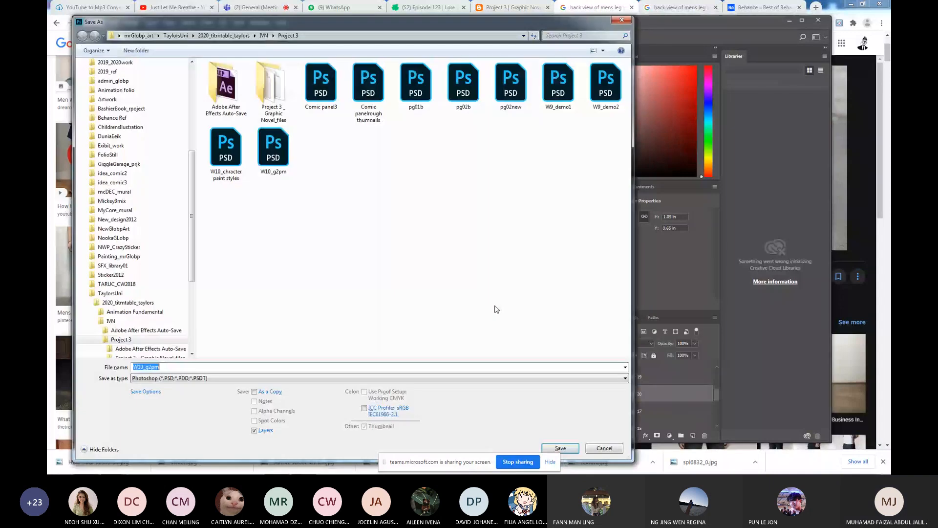
click(380, 378)
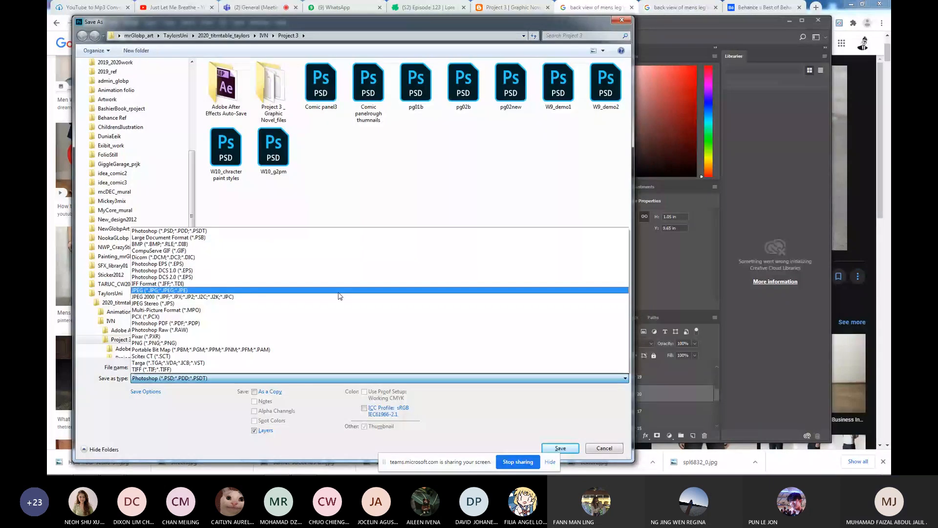
click(340, 290)
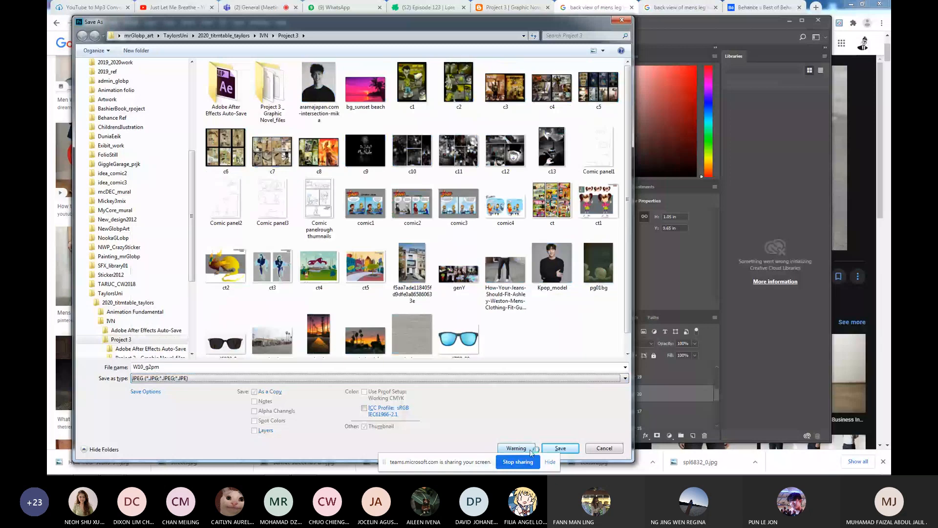
click(560, 448)
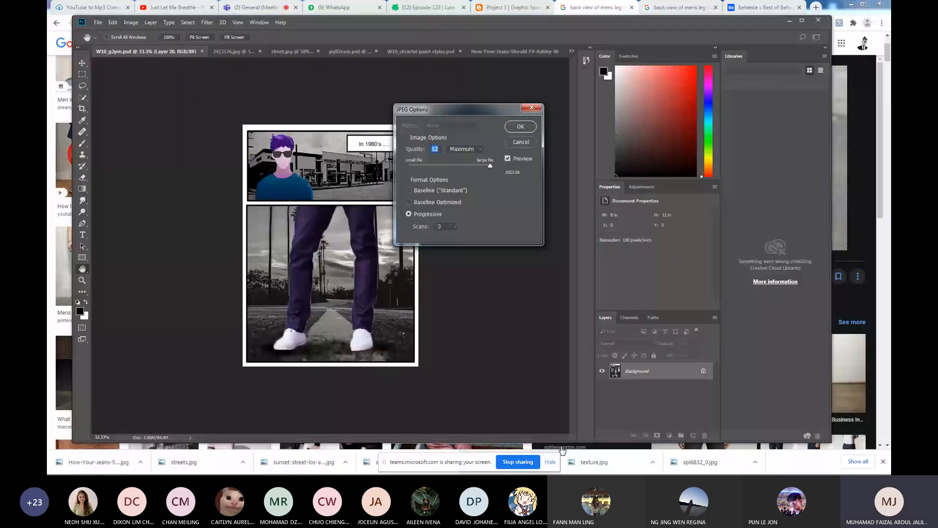
click(525, 127)
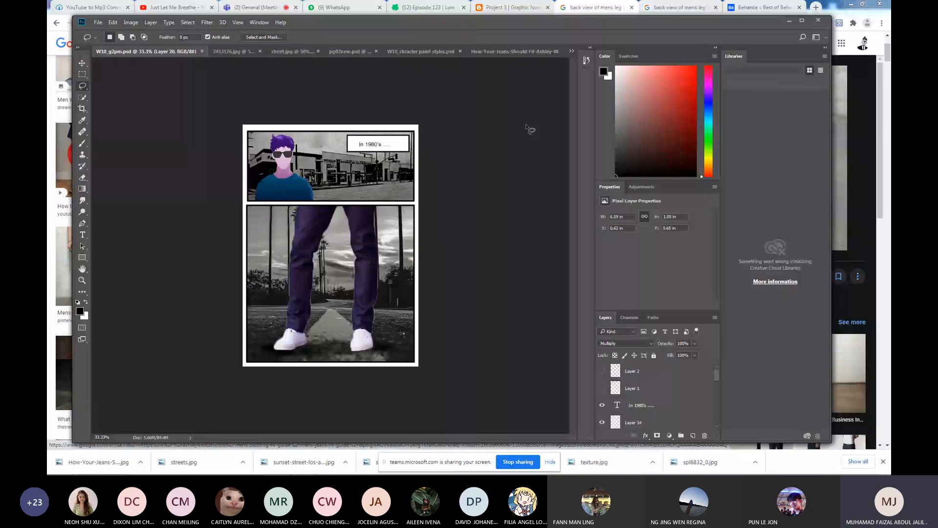
Switch to the Microsoft Teams meeting in the browser and check the meeting chat.
key(v)
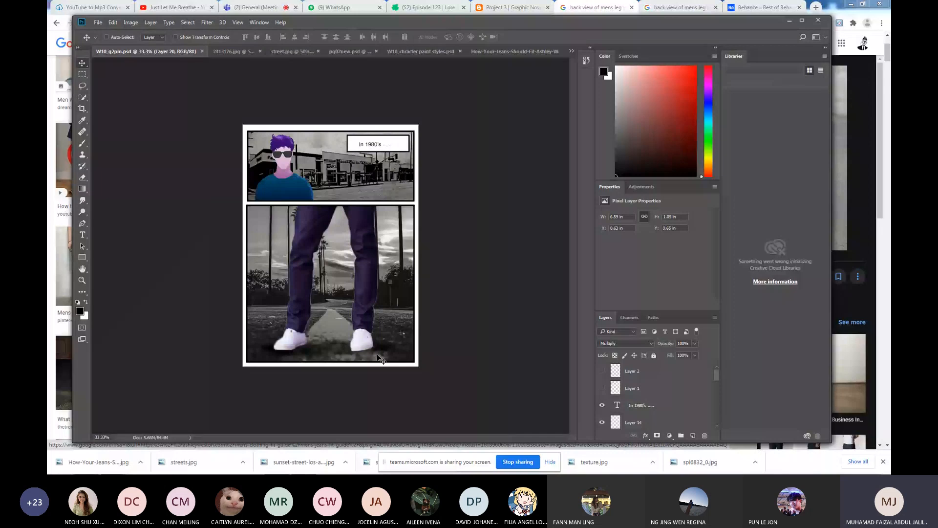
mouse_move(259, 472)
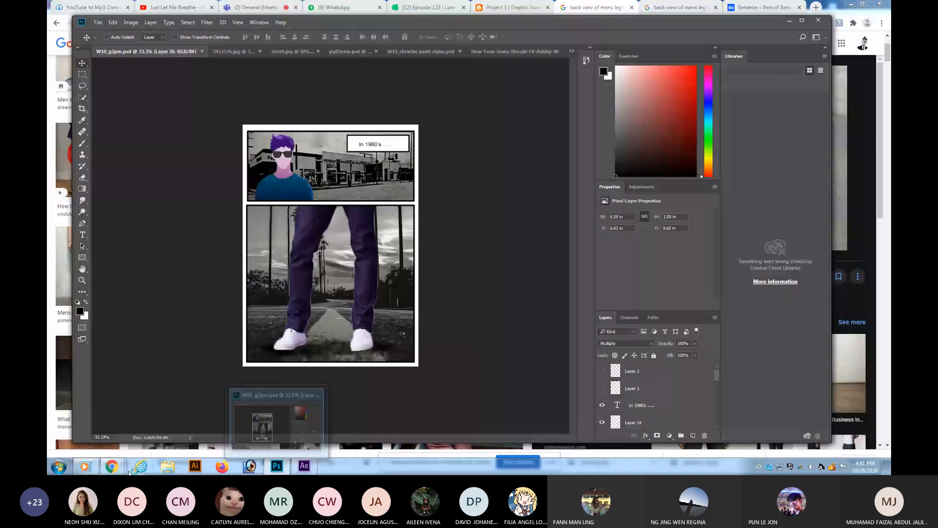
click(259, 7)
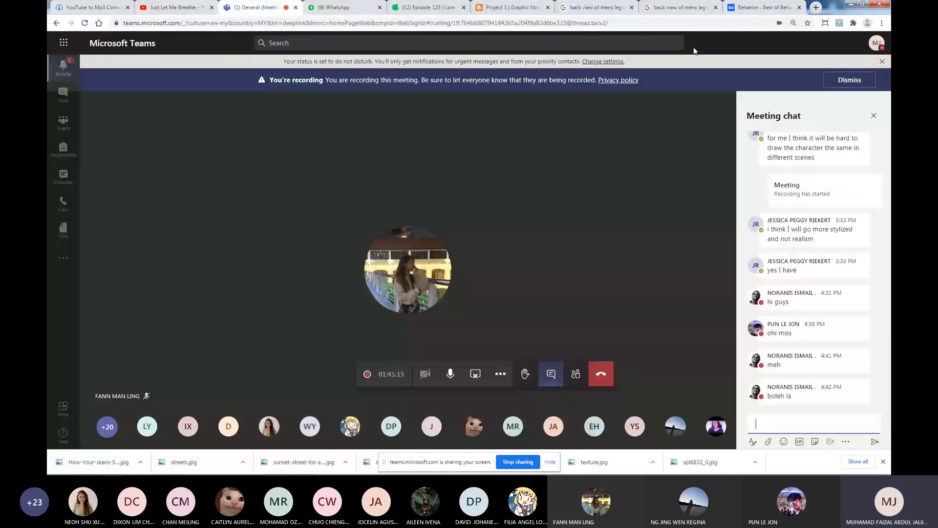
Browse the artwork thumbnails in the Best of Behance gallery.
click(779, 3)
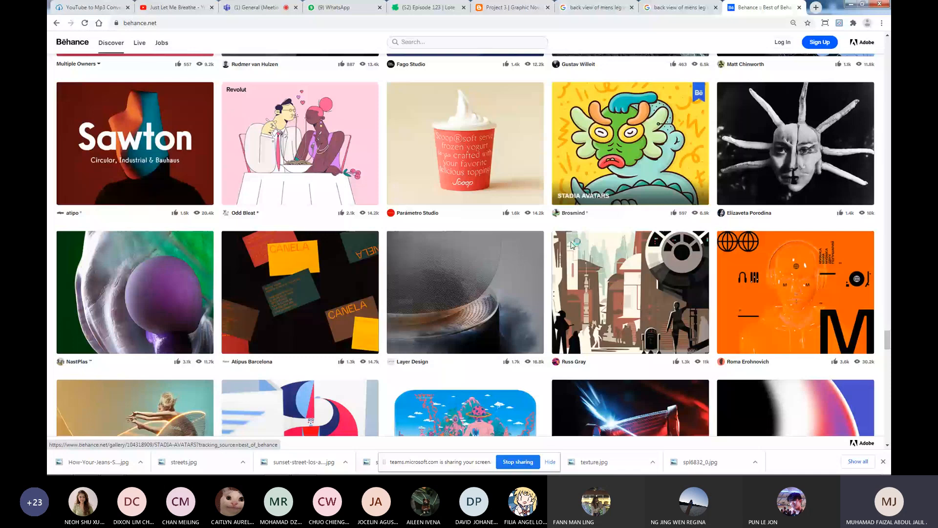
scroll(396, 316, down, 1)
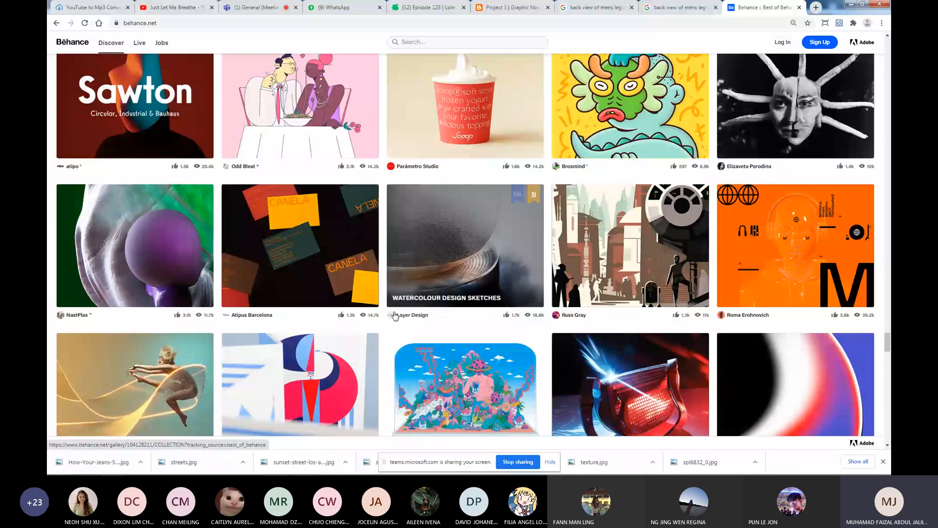
scroll(391, 298, down, 6)
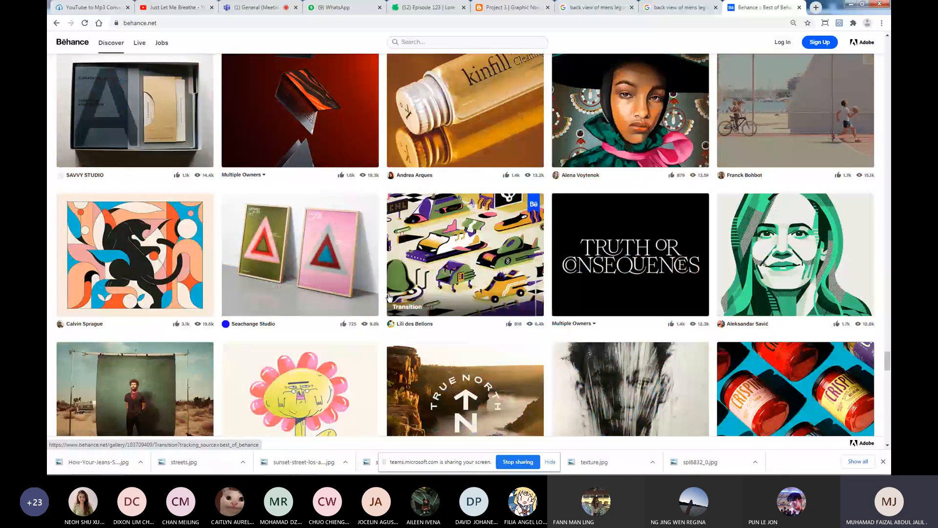
scroll(396, 303, down, 5)
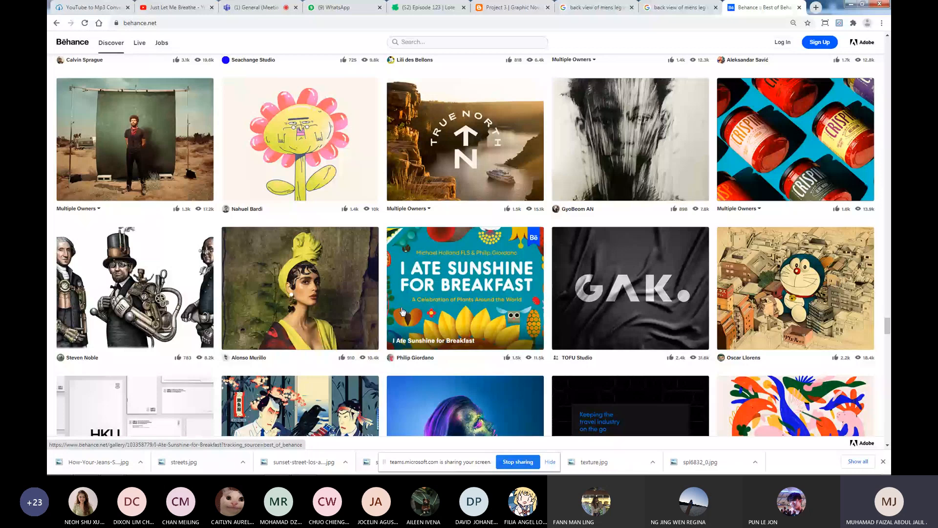
scroll(402, 312, down, 3)
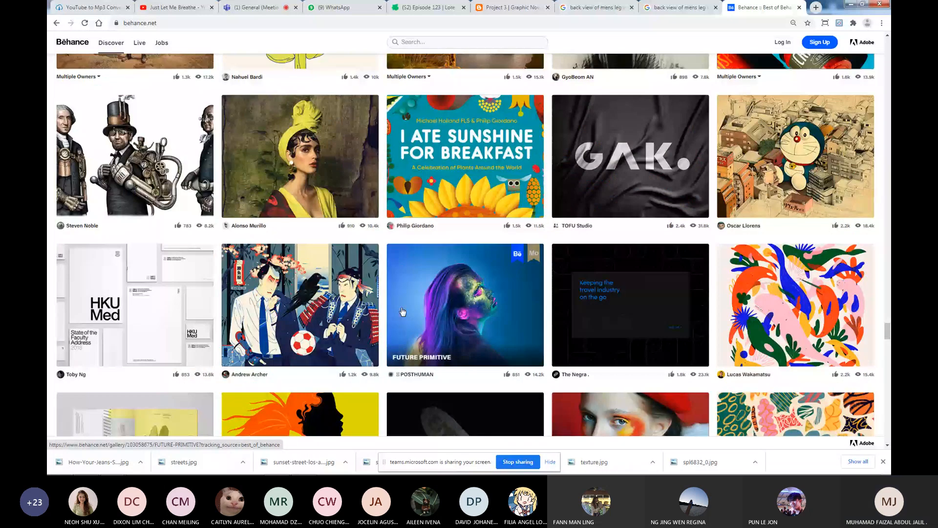
scroll(376, 391, down, 5)
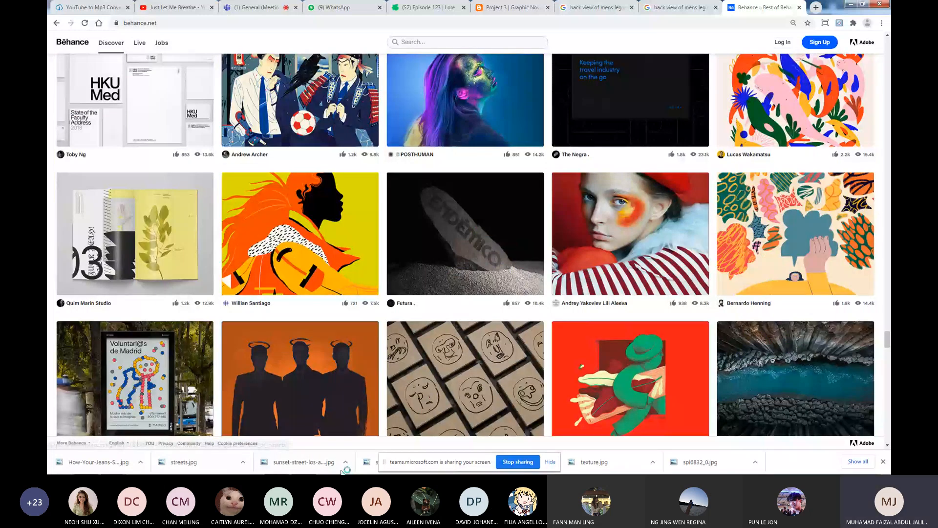
Switch back to Photoshop, view the pg02new.psd comic page, and return to W10_g2pm.psd.
click(285, 468)
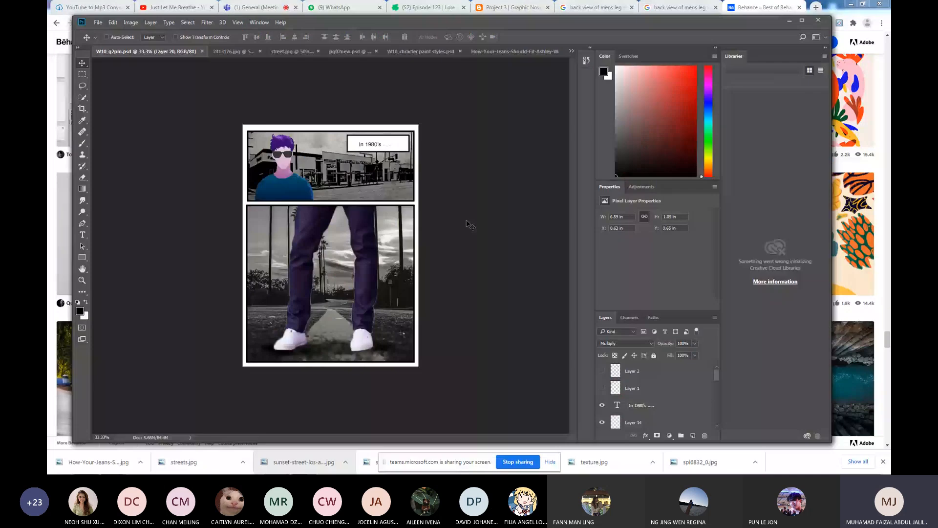
click(410, 51)
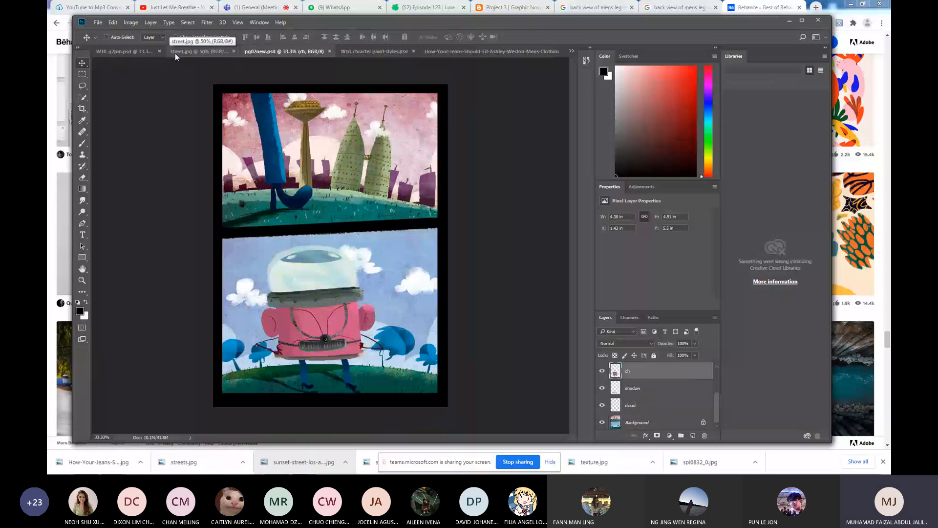
click(124, 52)
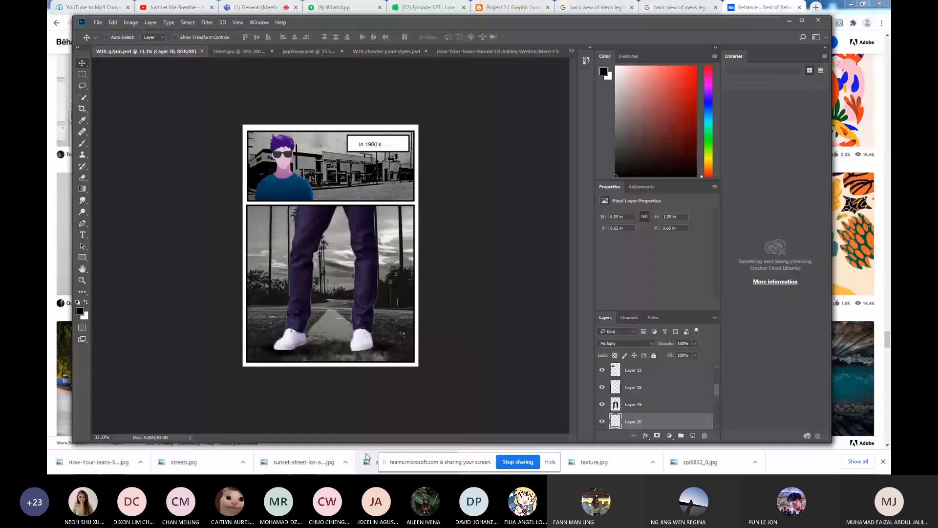
Switch to the Microsoft Teams meeting in Chrome and close the meeting chat pane.
mouse_move(122, 465)
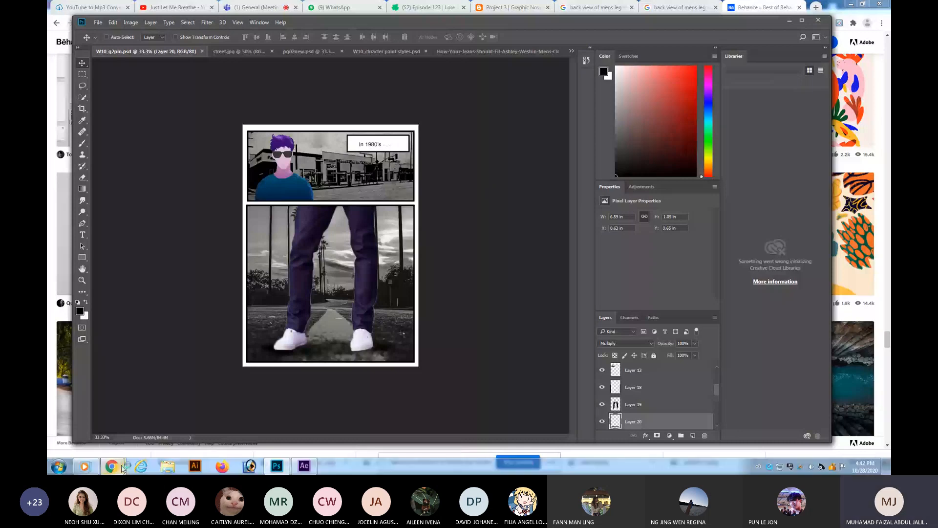
click(122, 467)
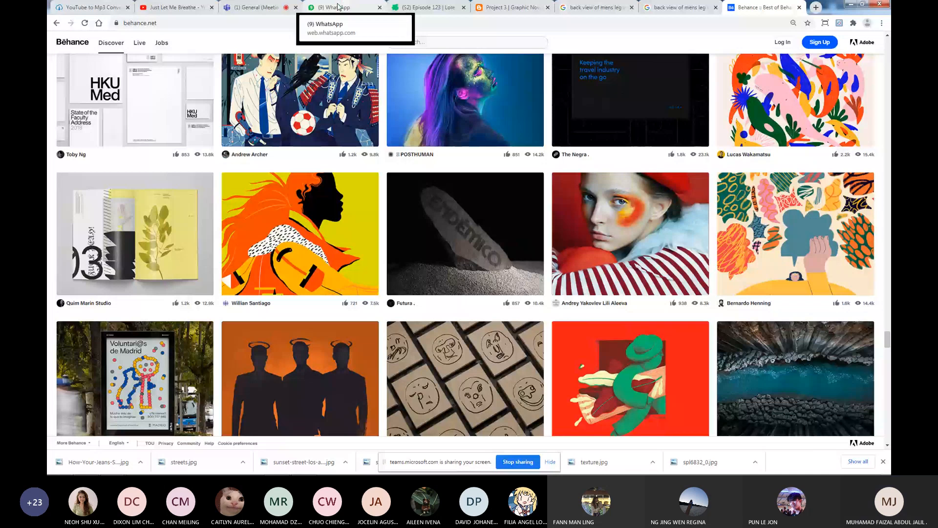
click(252, 7)
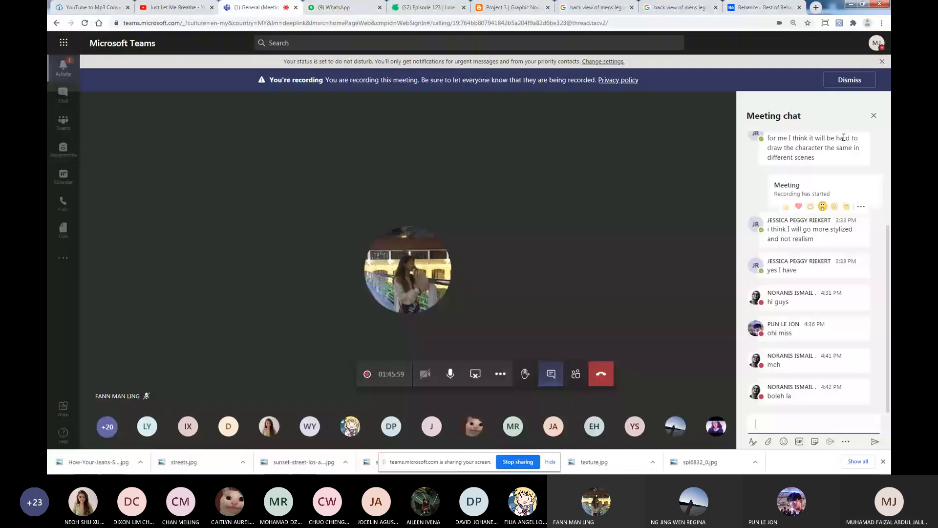
click(871, 115)
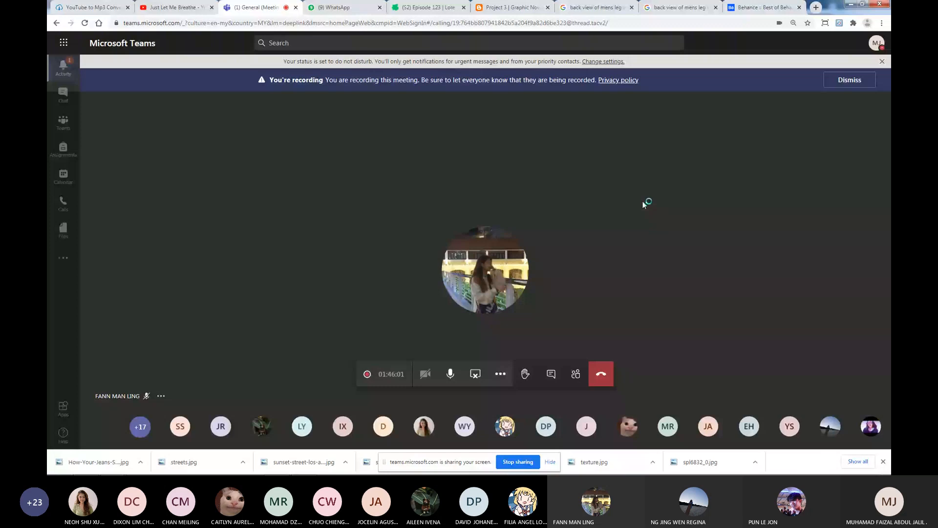
mouse_move(501, 288)
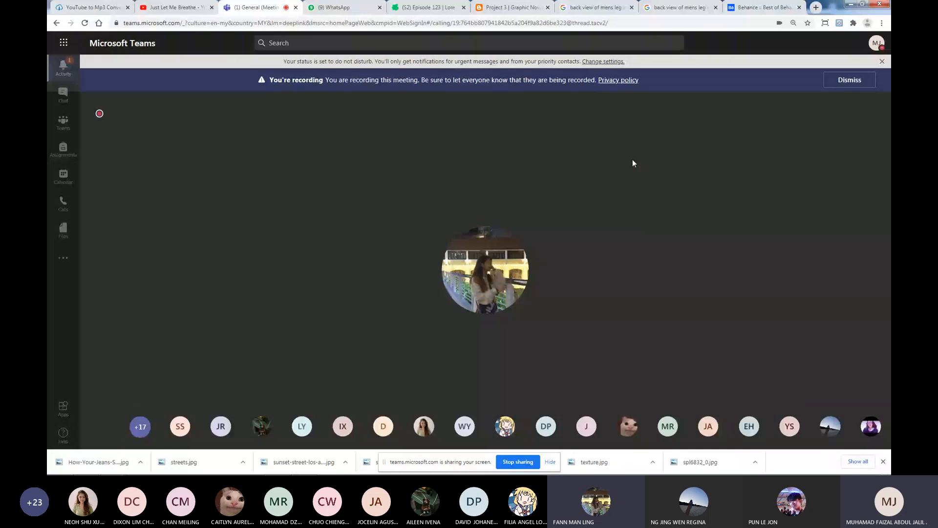
mouse_move(578, 254)
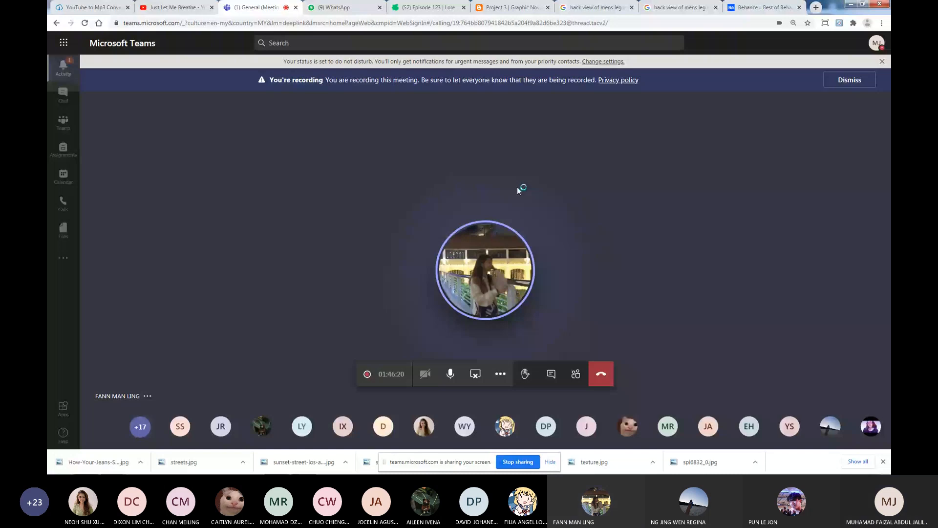
Switch to the Best of Behance page, browse the artwork thumbnails, and briefly open the Increment Magazine Cover project.
click(766, 6)
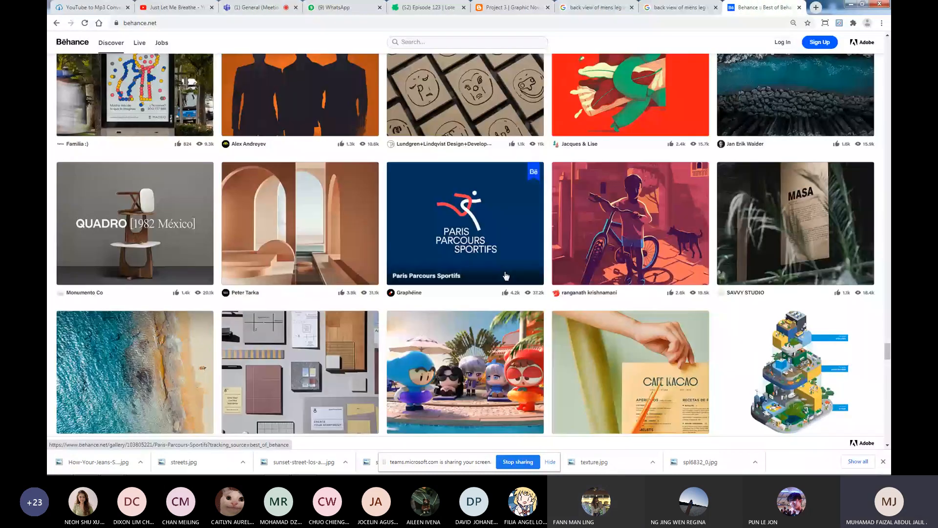
scroll(506, 276, down, 1)
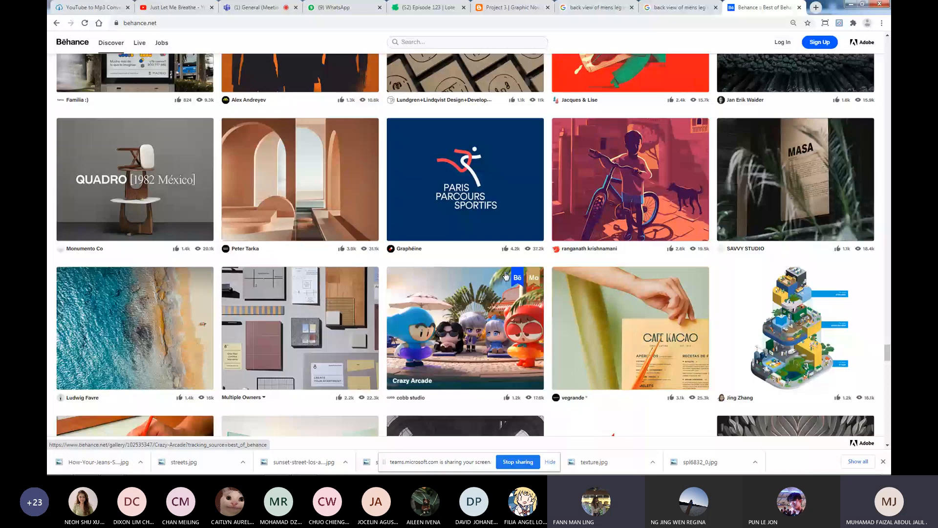
scroll(506, 276, down, 4)
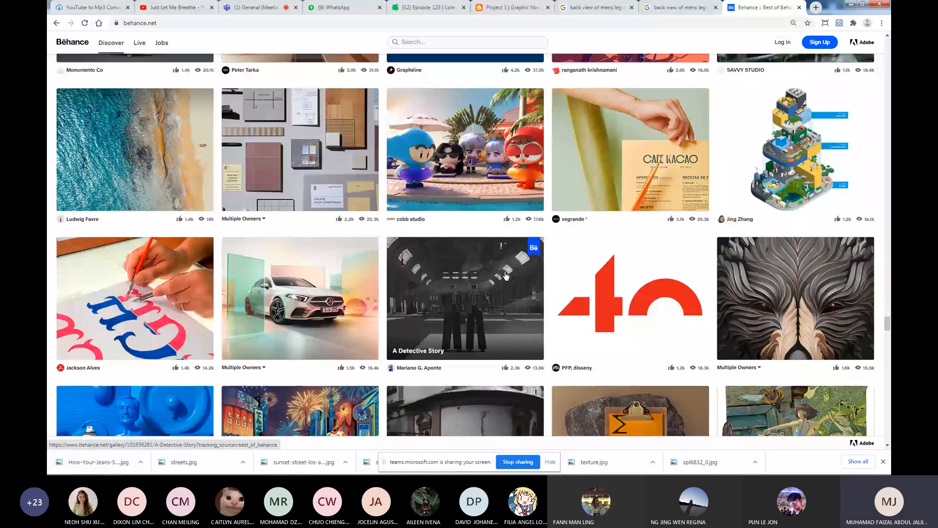
scroll(505, 276, down, 10)
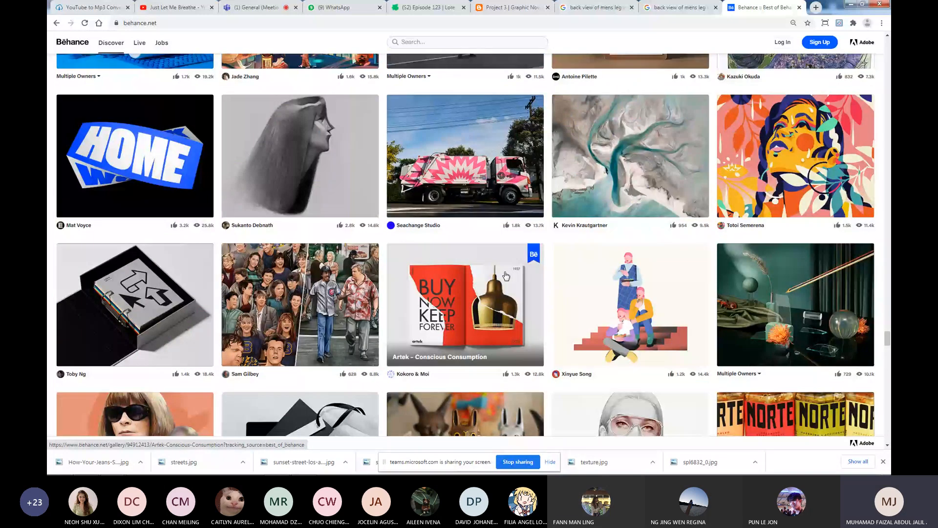
scroll(506, 276, down, 7)
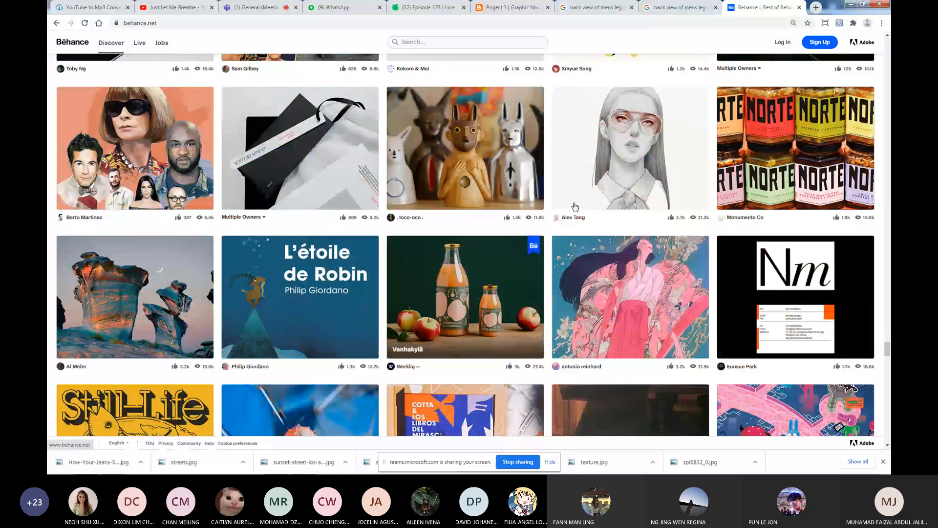
scroll(575, 207, down, 3)
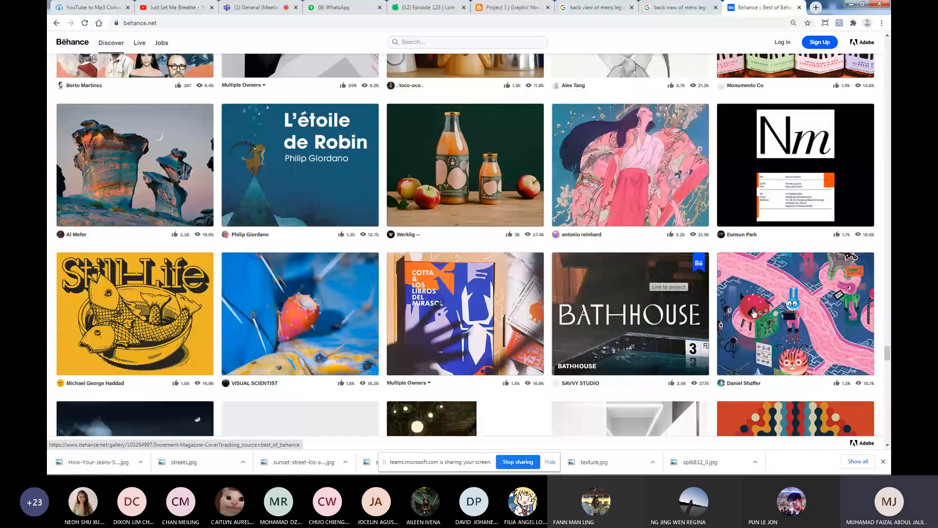
scroll(753, 313, down, 4)
click(754, 180)
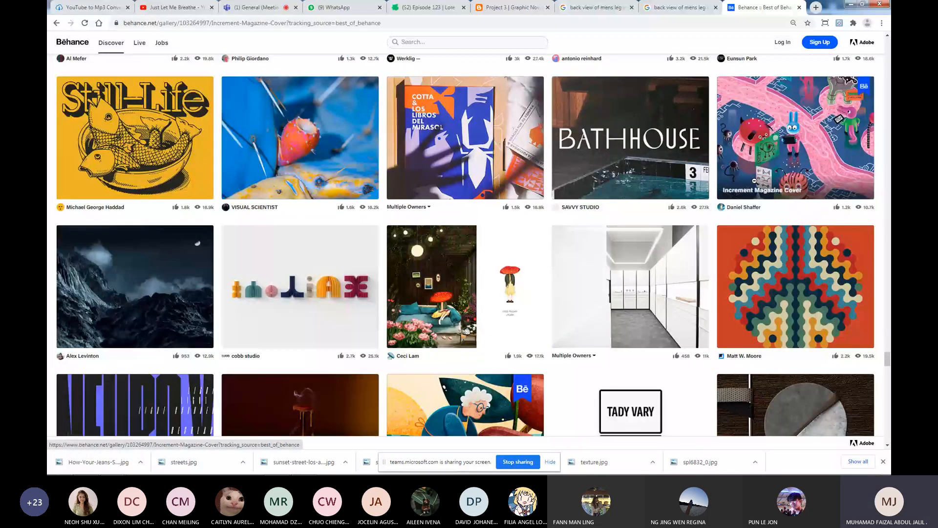
click(754, 181)
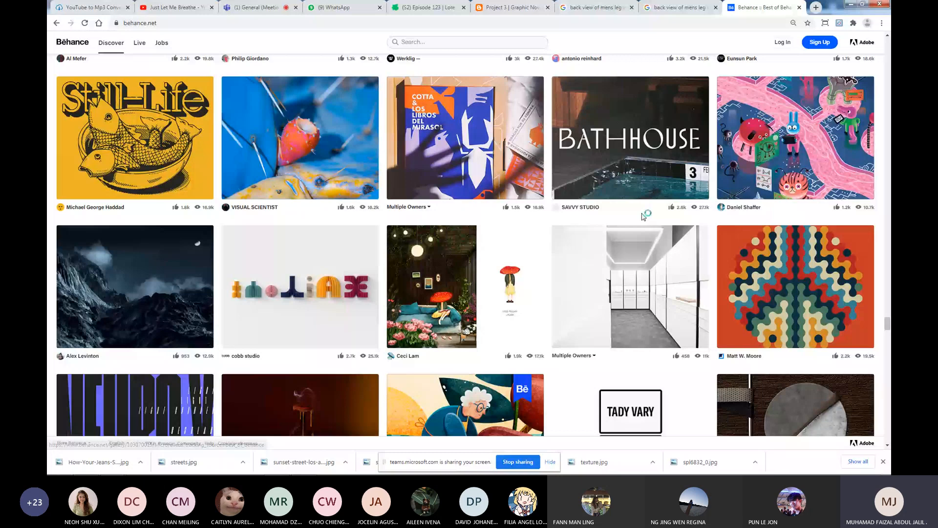
Browse further down the gallery, open the redBlu Branding project, and look through its illustrations.
scroll(505, 224, down, 10)
scroll(505, 224, down, 1)
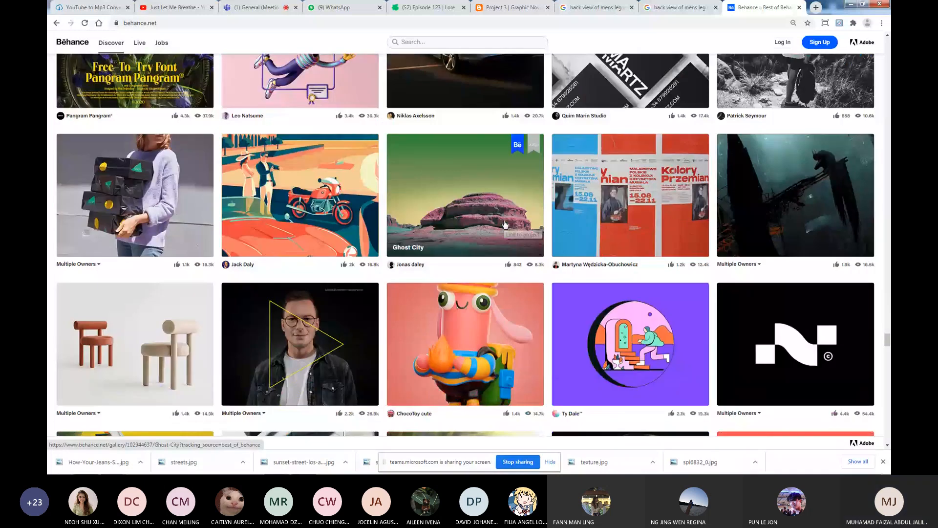
scroll(505, 225, down, 1)
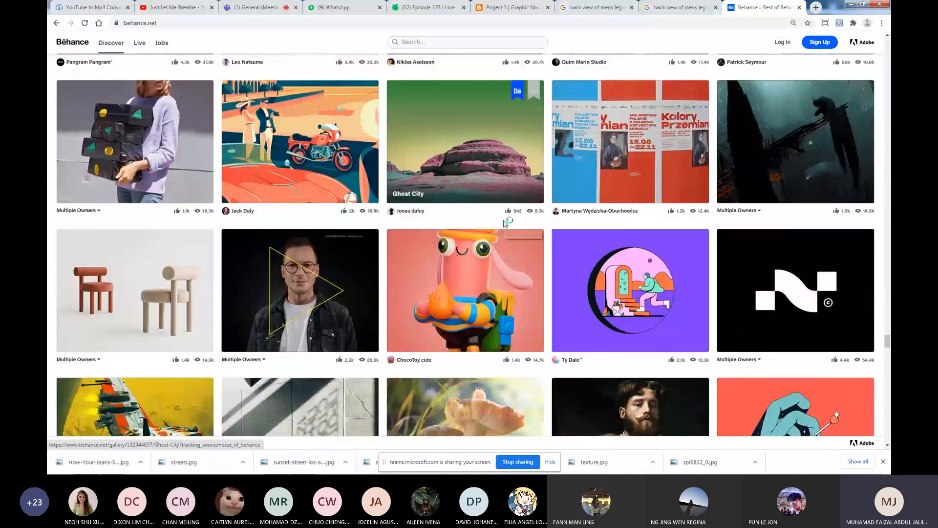
scroll(505, 223, down, 1)
click(618, 226)
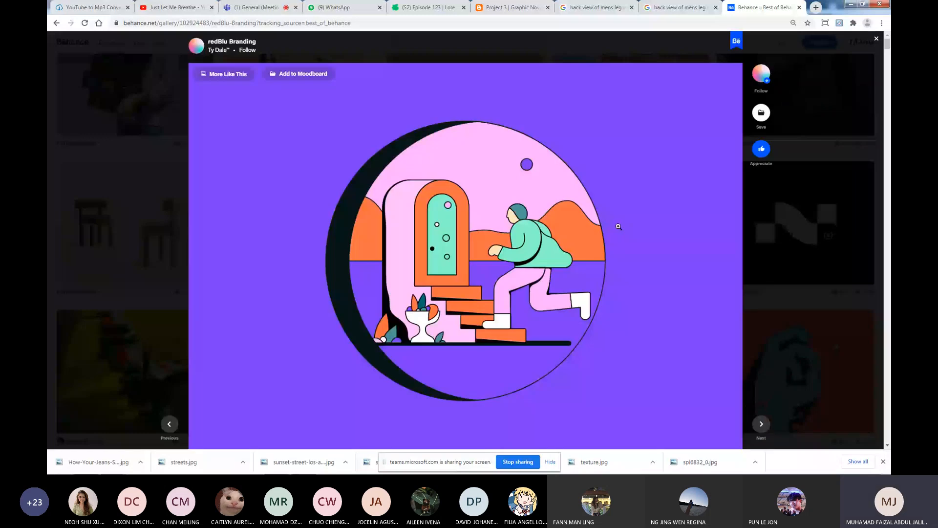
scroll(569, 260, down, 8)
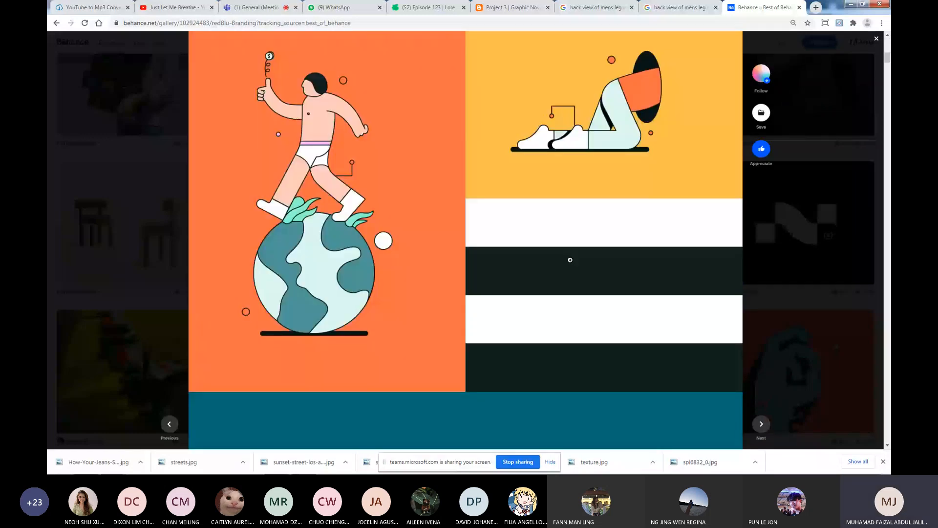
scroll(570, 259, down, 10)
scroll(540, 257, down, 10)
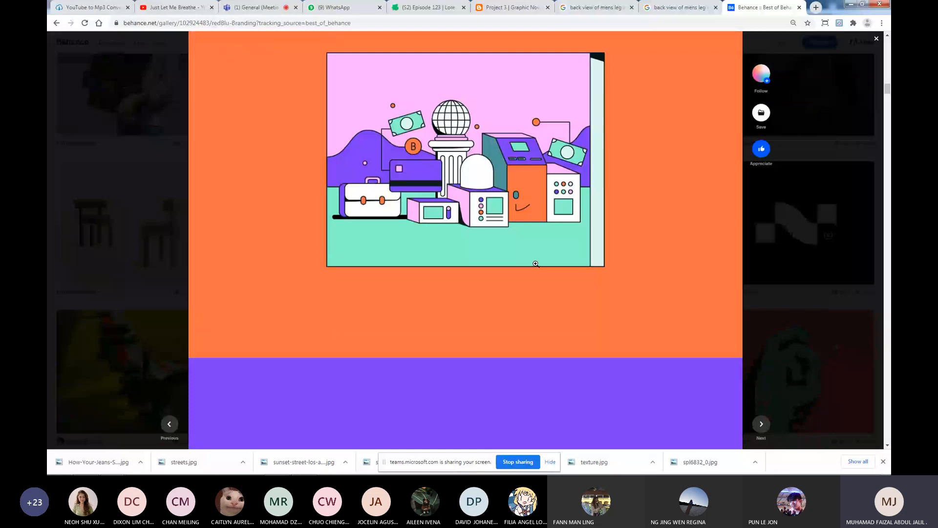
scroll(535, 264, down, 10)
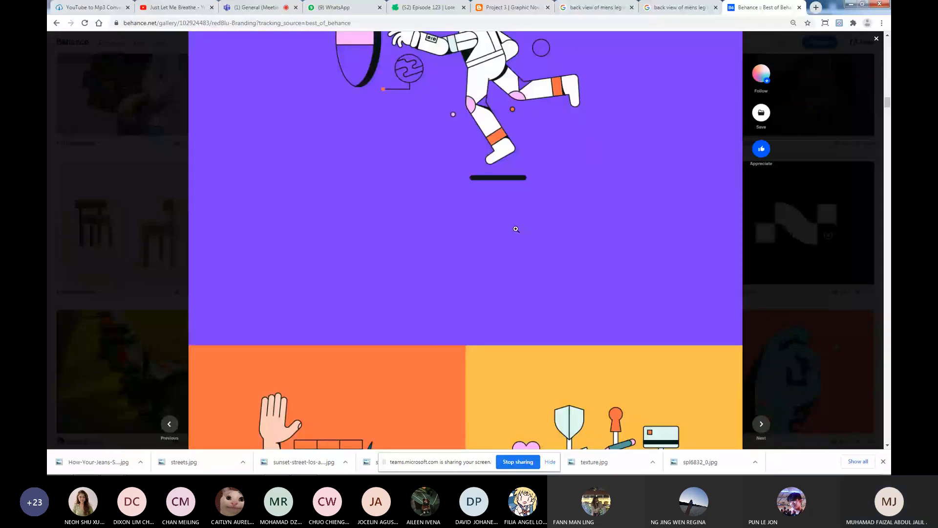
scroll(515, 228, down, 10)
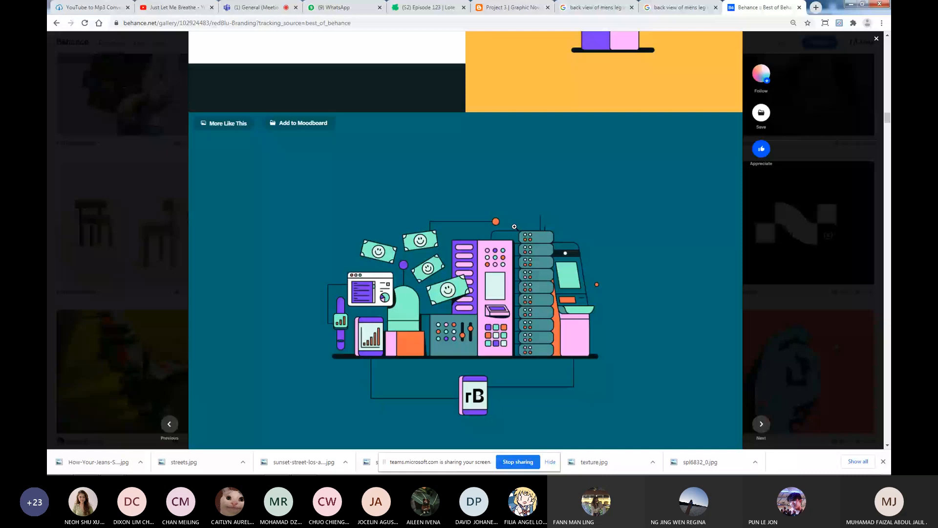
scroll(514, 226, down, 3)
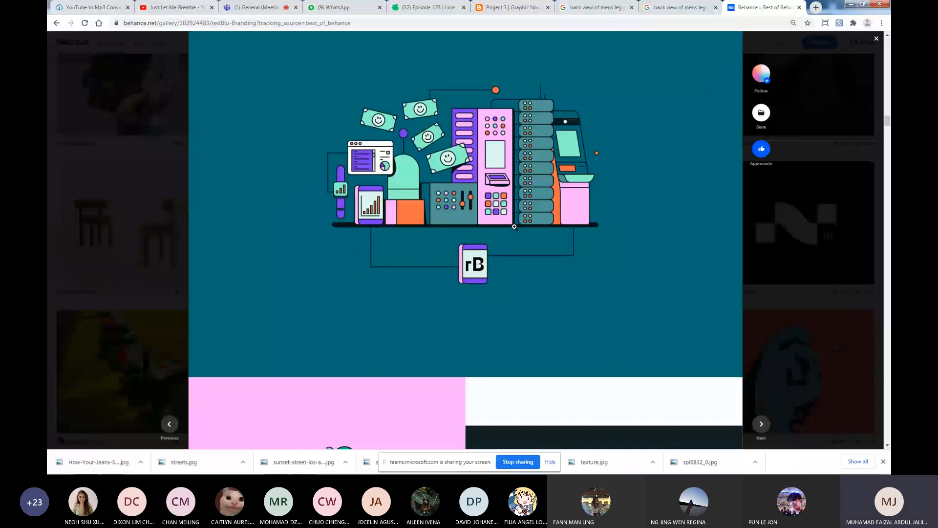
scroll(514, 226, down, 4)
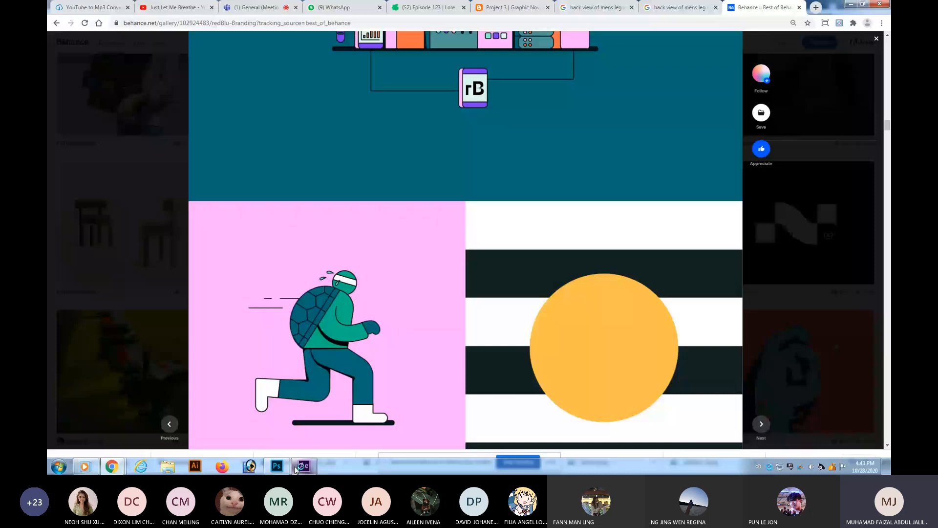
Switch to Photoshop and close the jeans reference photo, street.jpg and pg02new.psd.
click(298, 468)
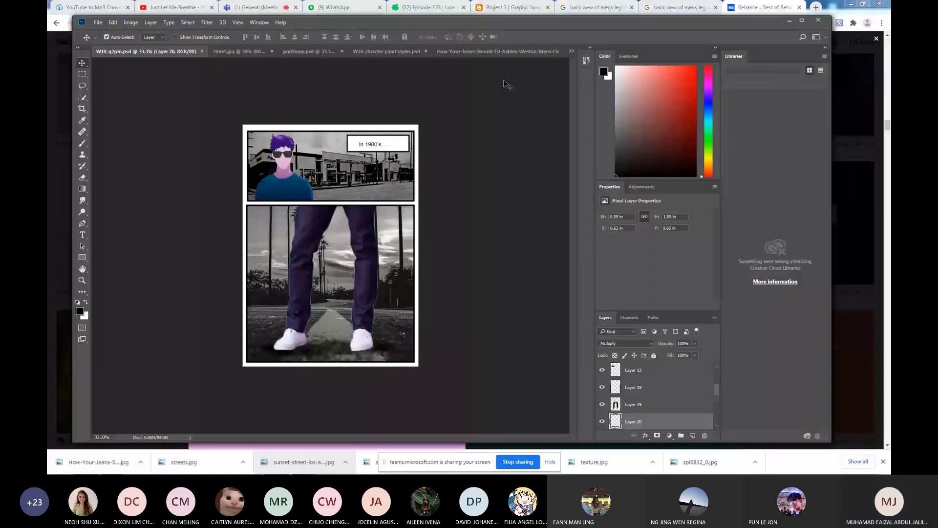
click(511, 51)
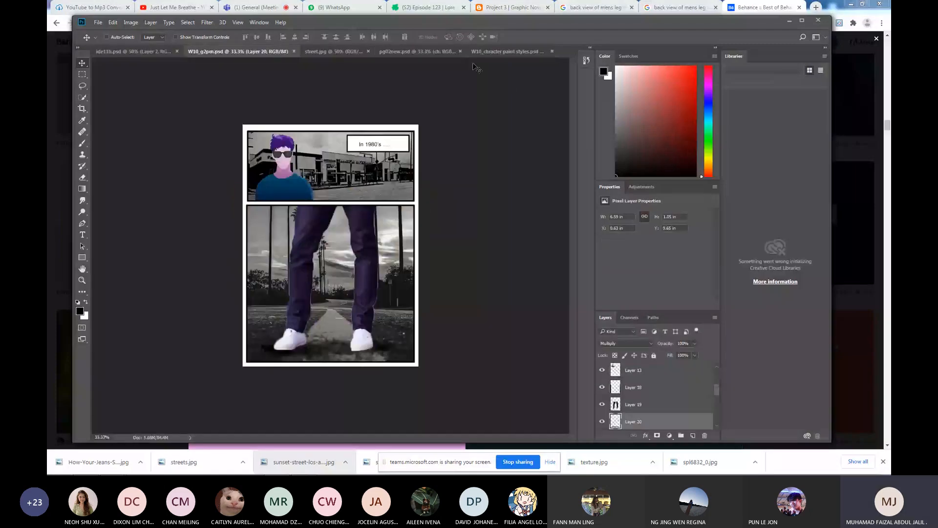
click(481, 52)
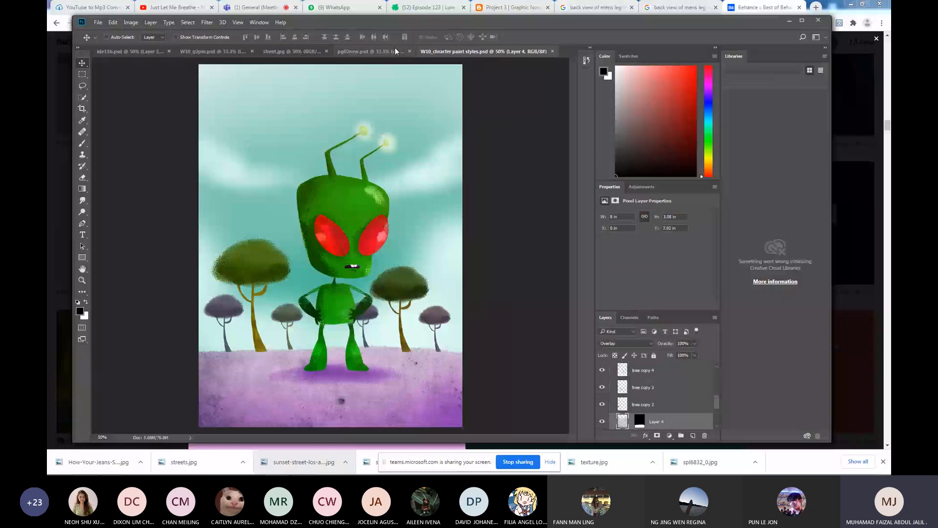
click(264, 51)
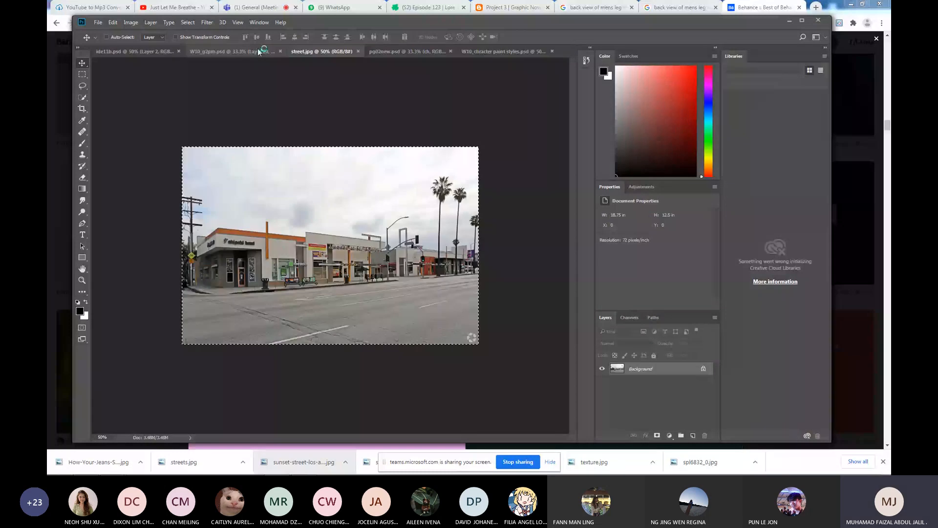
click(358, 51)
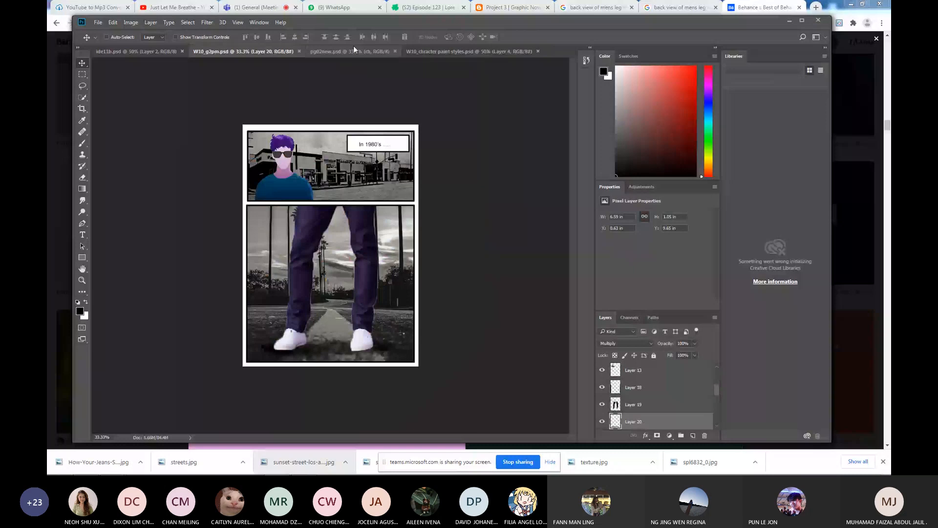
click(374, 50)
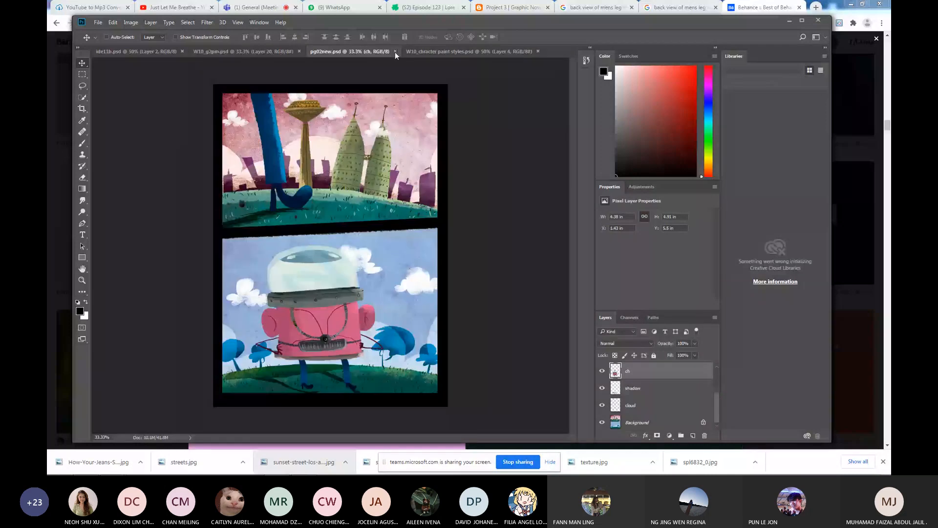
click(394, 52)
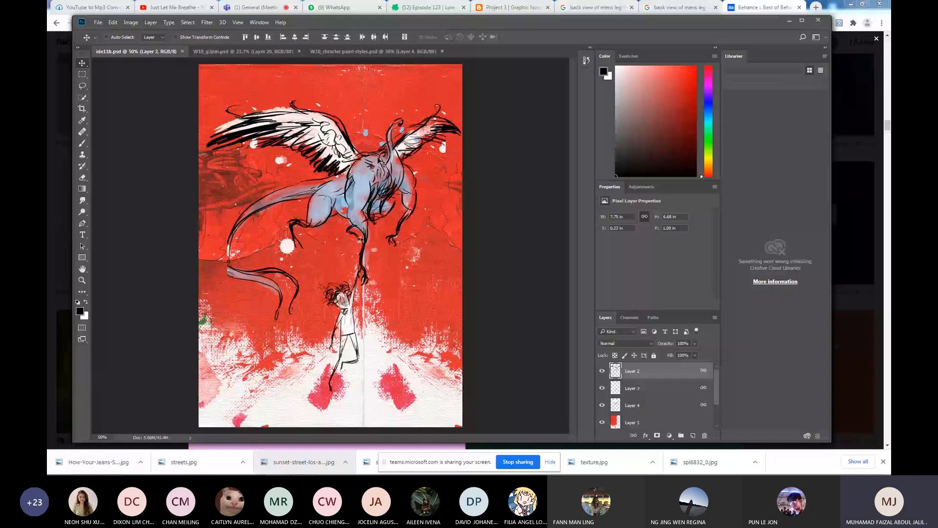
Move the linked winged-creature sketch layers in ide11b.psd slightly upward, to about X 0.25 in and Y 0.89 in.
mouse_move(379, 160)
mouse_down()
mouse_move(365, 160)
mouse_move(376, 223)
mouse_move(357, 175)
mouse_move(360, 190)
mouse_move(402, 186)
mouse_up()
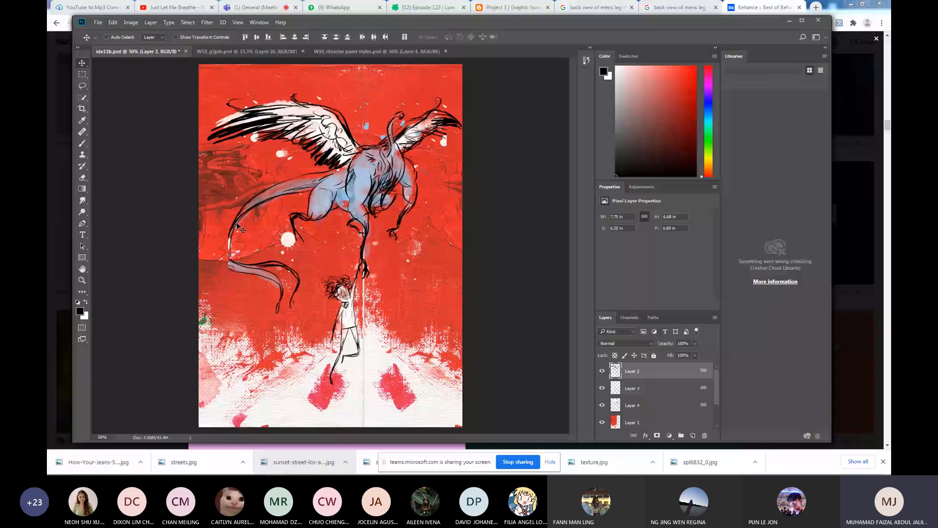
Try the Kyle's Eraser - Natural Edge preset for touching up the bend of the creature's tail.
scroll(237, 222, up, 3)
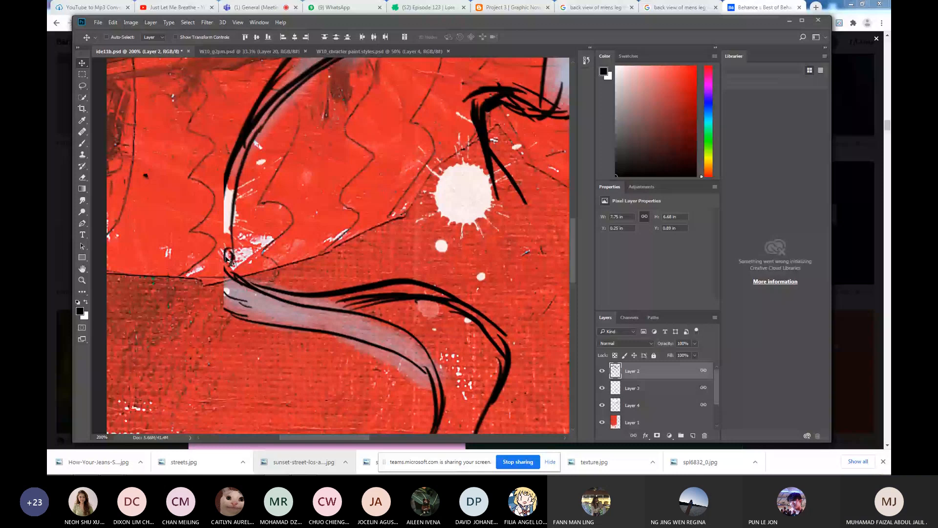
key(i)
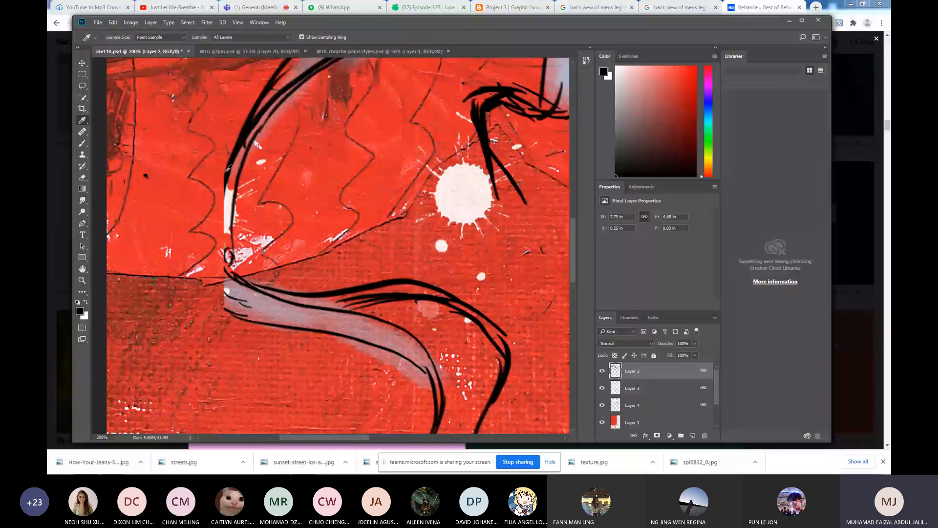
key(b)
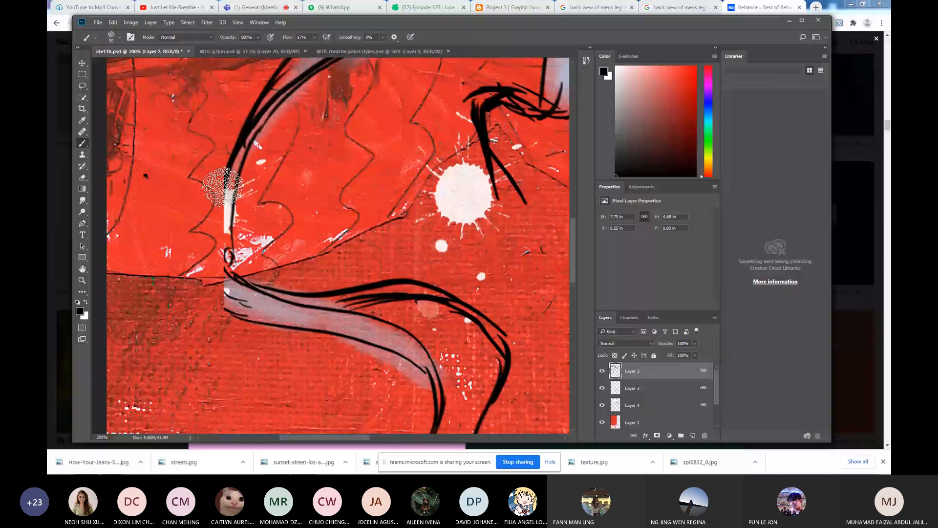
click(120, 37)
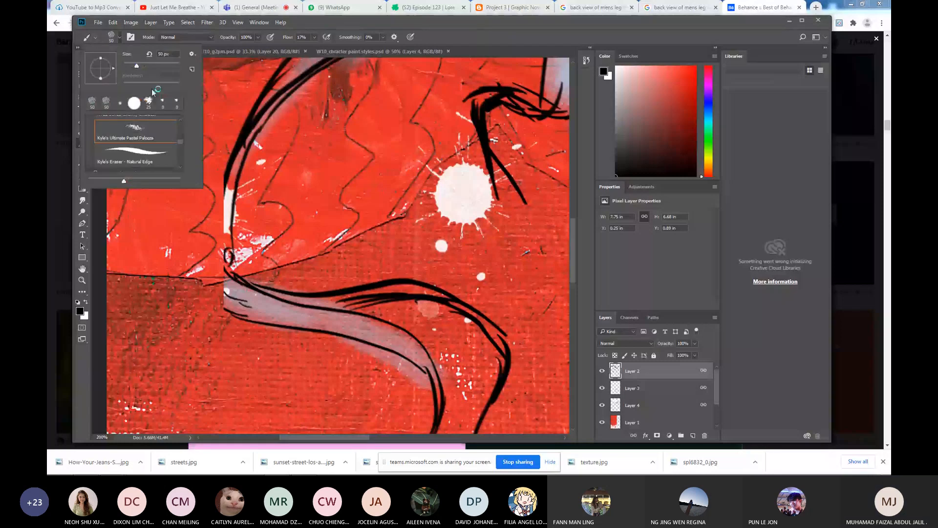
scroll(181, 148, down, 2)
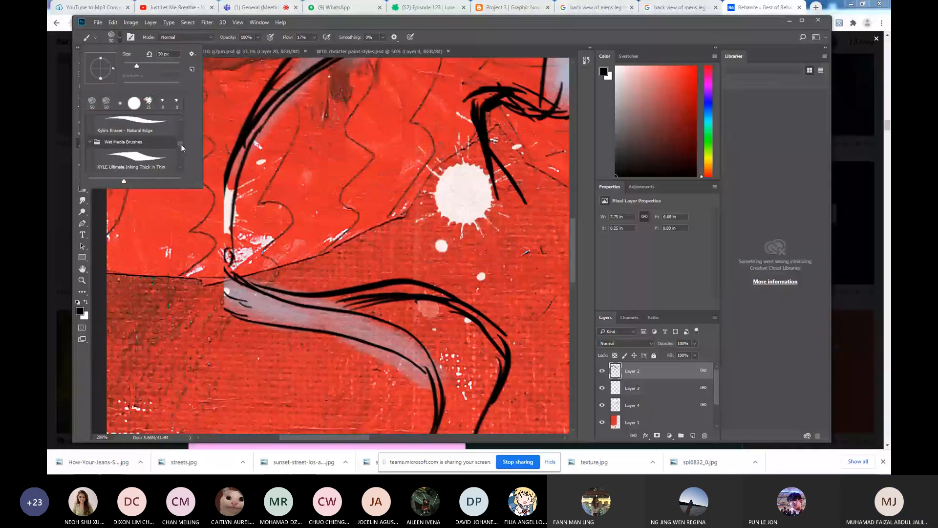
double_click(160, 131)
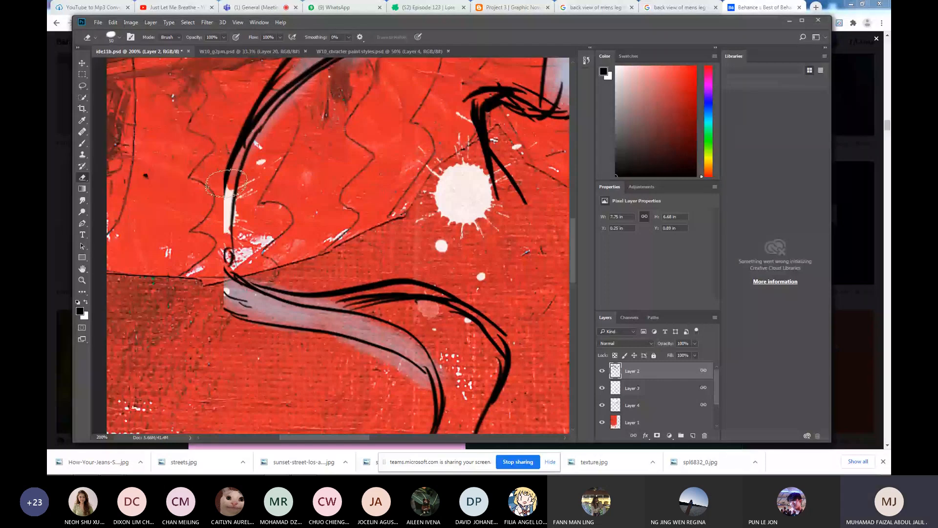
Choose a round preset for the Brush tool, reduce its size, and paint a black outline along the outer bend of the creature's tail.
key(b)
click(120, 38)
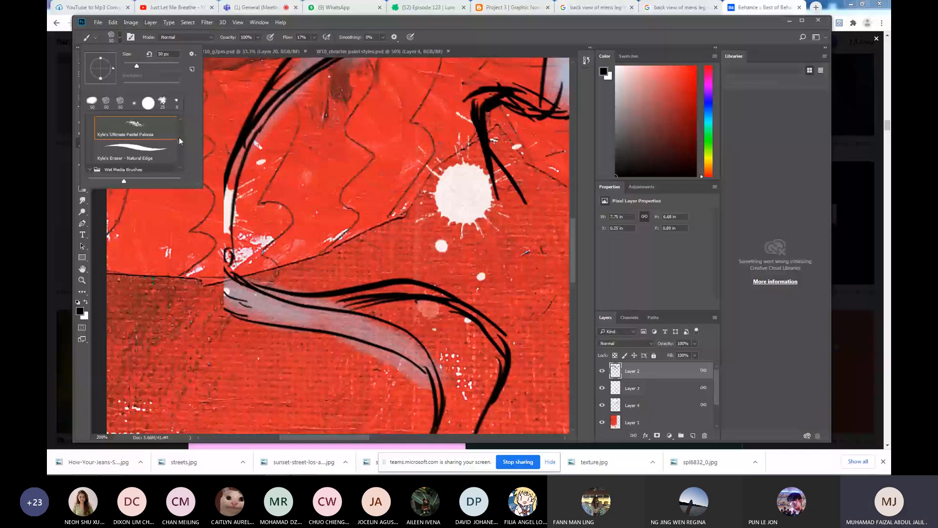
scroll(179, 139, up, 3)
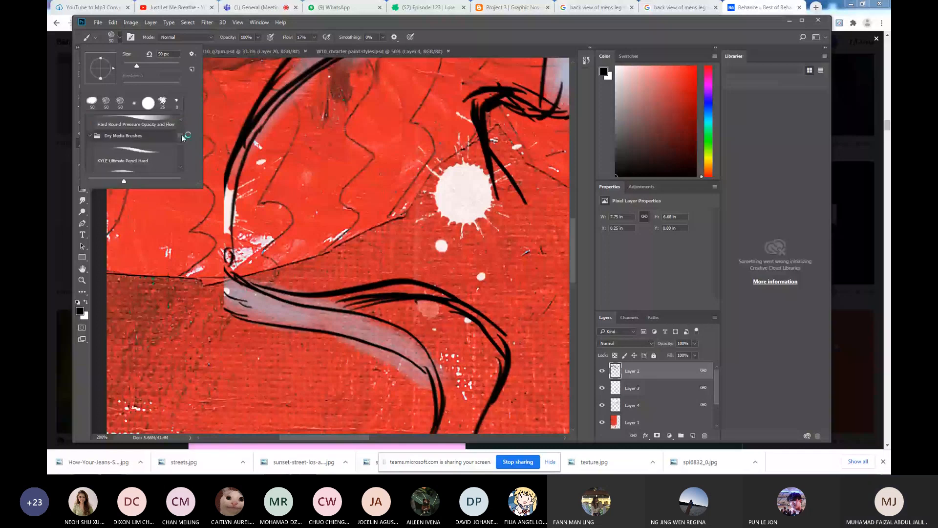
scroll(183, 136, up, 2)
double_click(130, 149)
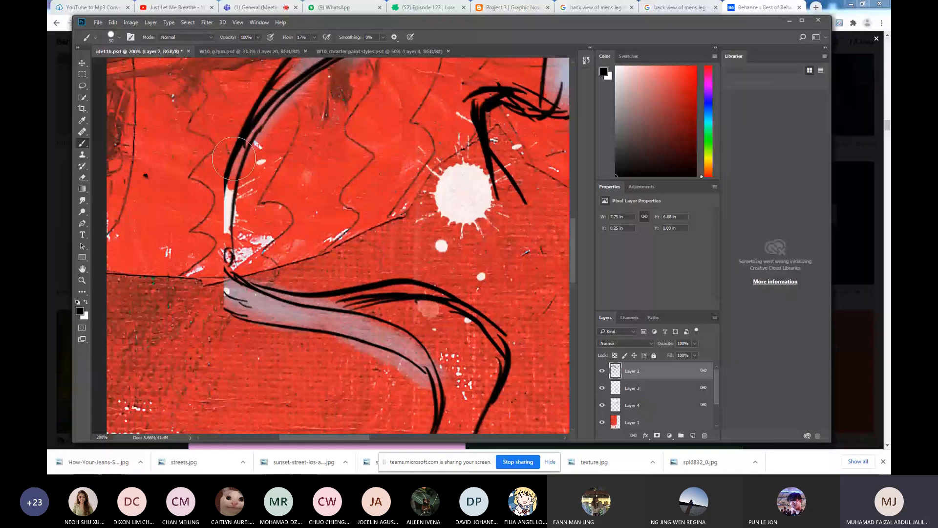
key(bracketleft)
key(bracketleft)
key(bracketleft)
key(bracketleft)
key(bracketleft)
drag(224, 179, 226, 261)
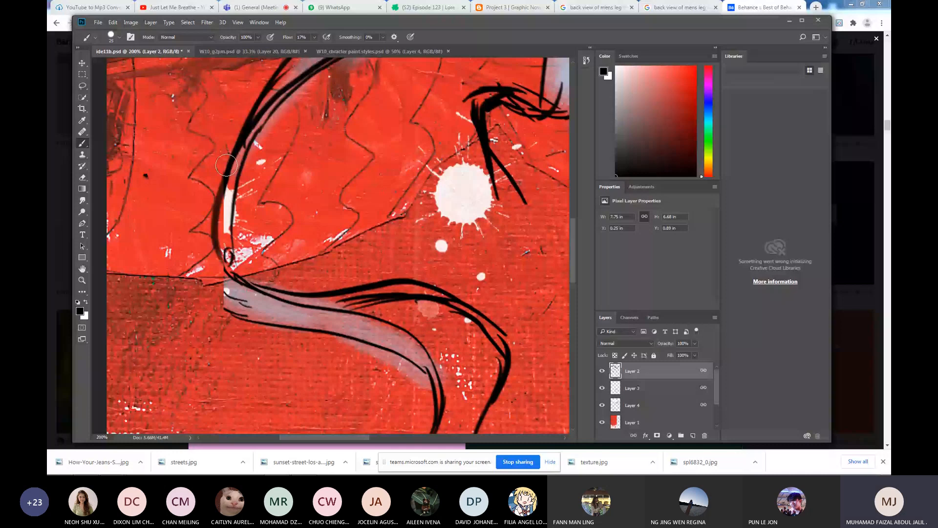
Set the brush flow to 100%, reduce the brush size, and paint a black outline around the outer bend of the creature's tail.
drag(314, 37, 386, 43)
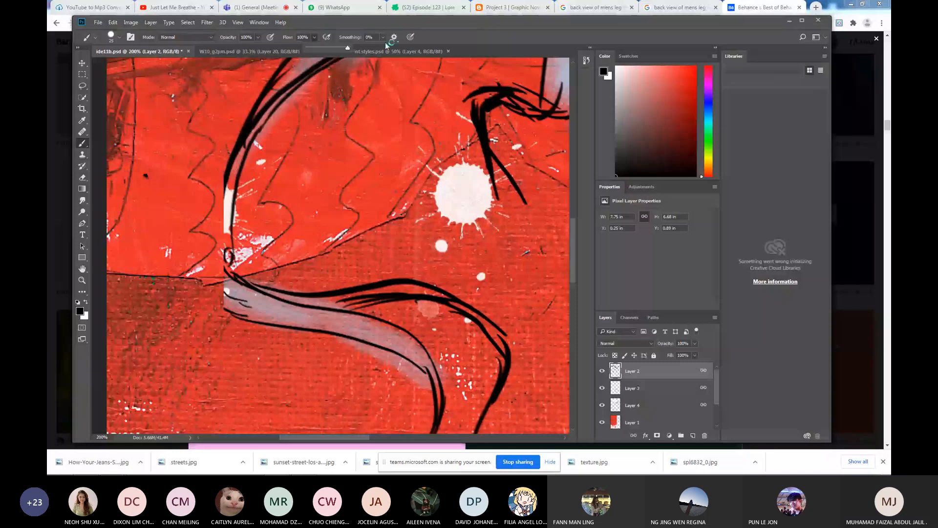
click(226, 174)
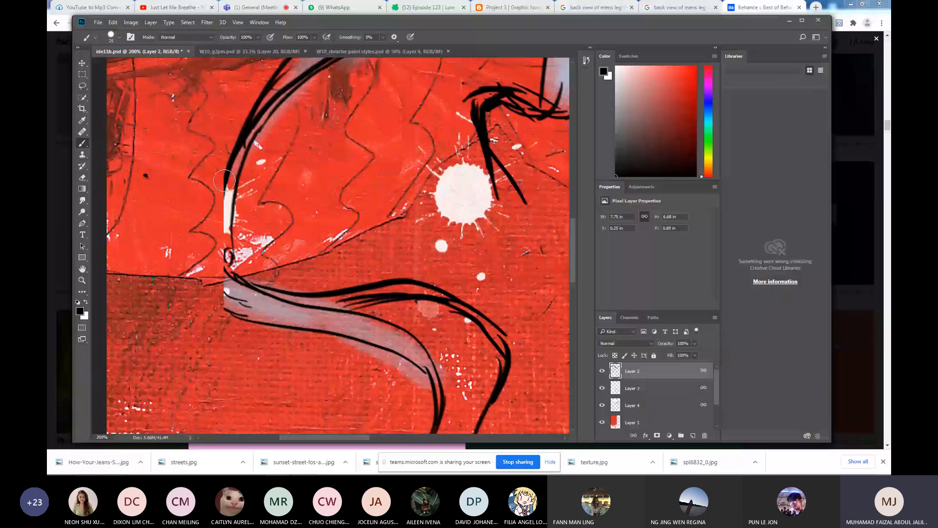
key(bracketleft)
key(bracketleft)
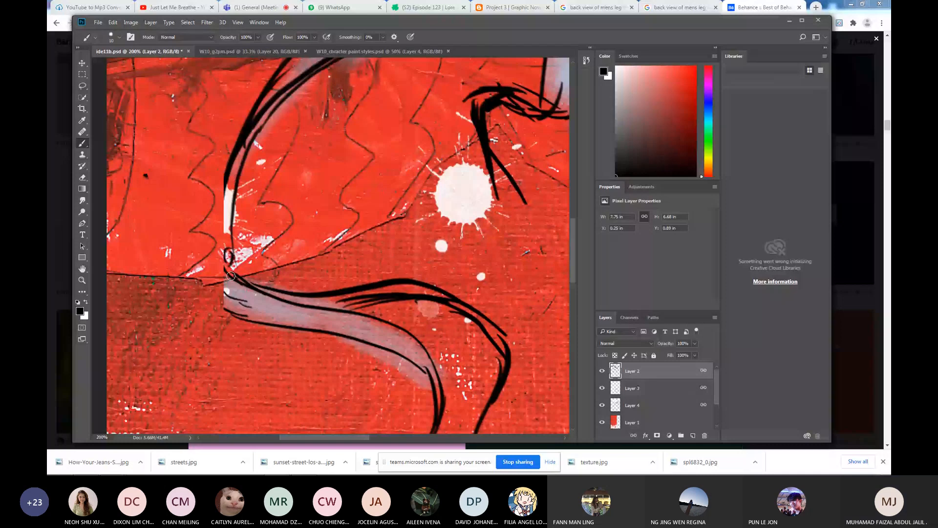
mouse_move(230, 276)
mouse_down()
mouse_move(221, 201)
mouse_move(228, 154)
mouse_move(217, 233)
mouse_move(224, 160)
mouse_up()
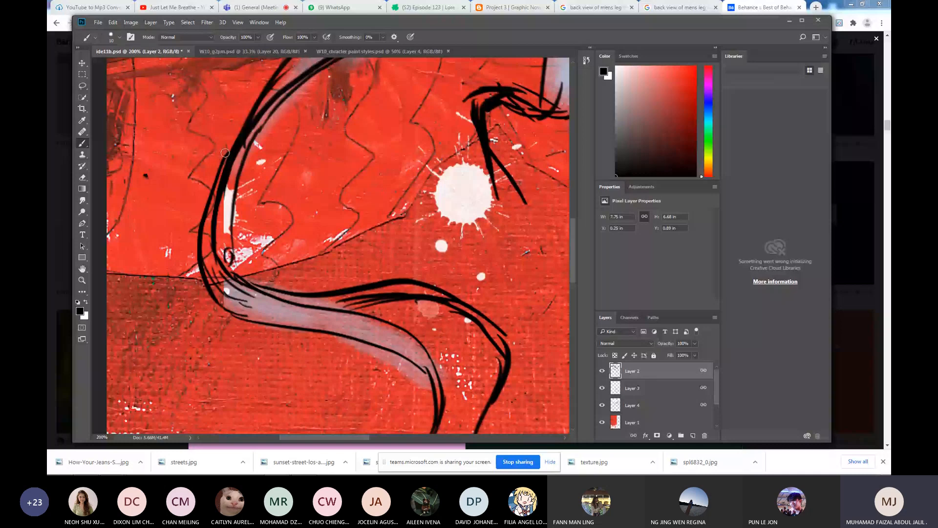
Sample the greyish-mauve tail colour and paint it on Layer 4 to fill the gap inside the new tail outline.
key(ctrl+minus)
key(ctrl+minus)
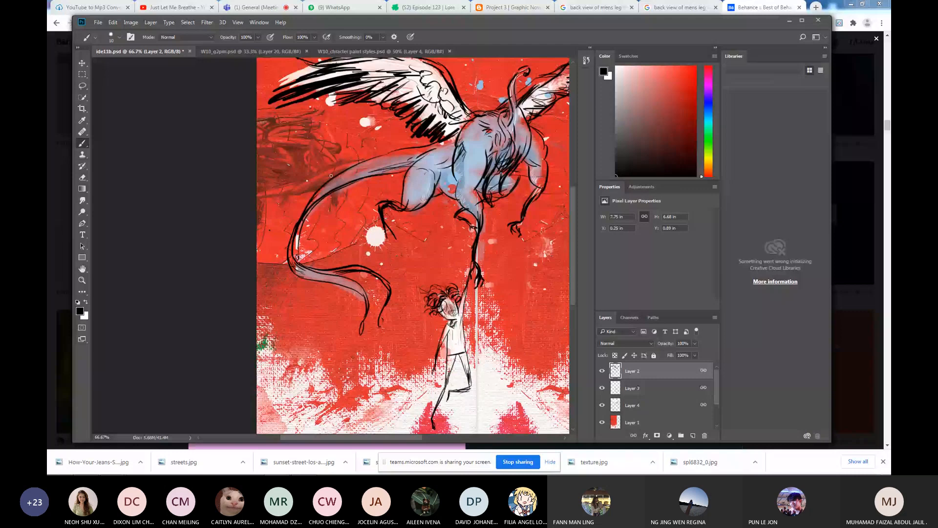
mouse_move(272, 197)
mouse_down()
mouse_move(422, 360)
mouse_move(482, 246)
mouse_up()
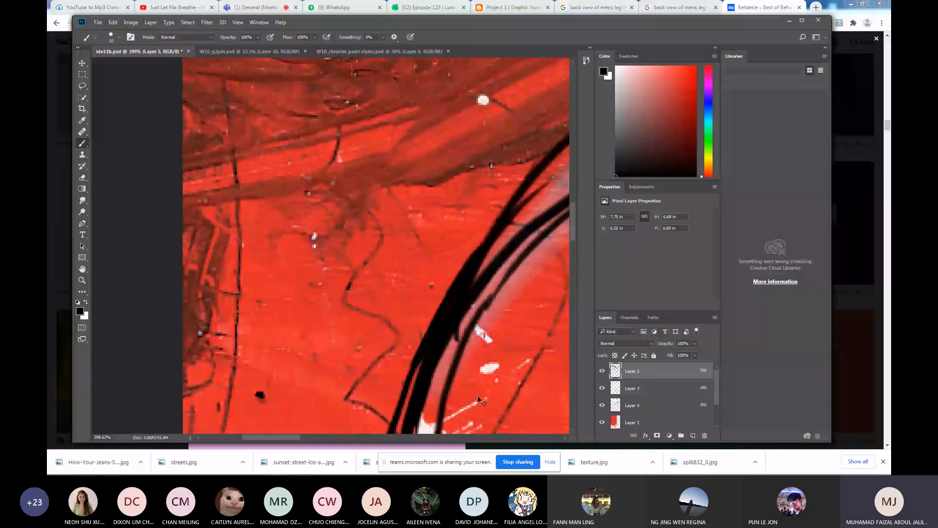
key(ctrl+minus)
key(ctrl+minus)
key(ctrl+minus)
key(ctrl+minus)
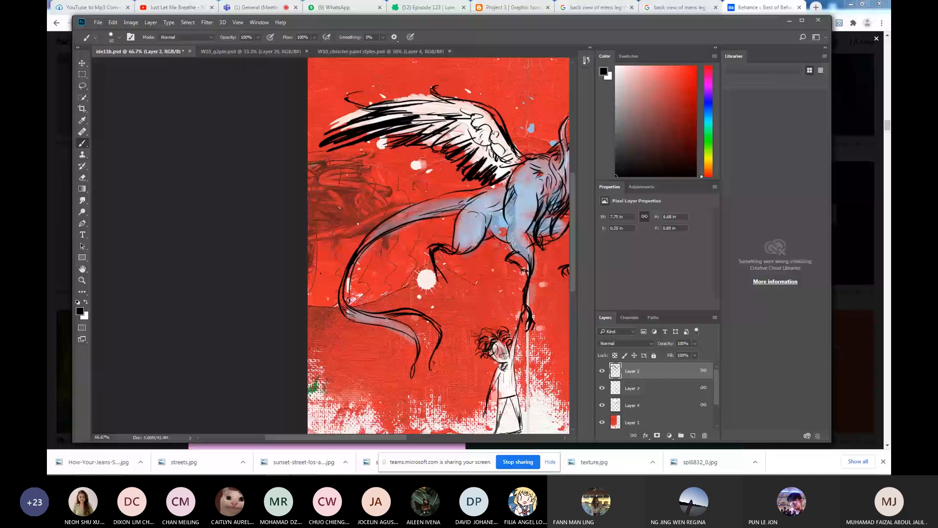
scroll(368, 323, up, 2)
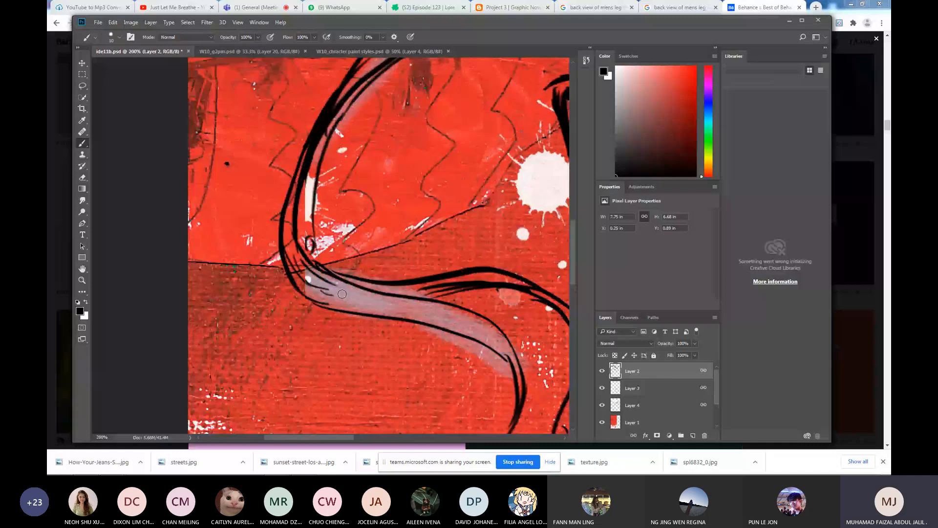
alt+click(342, 294)
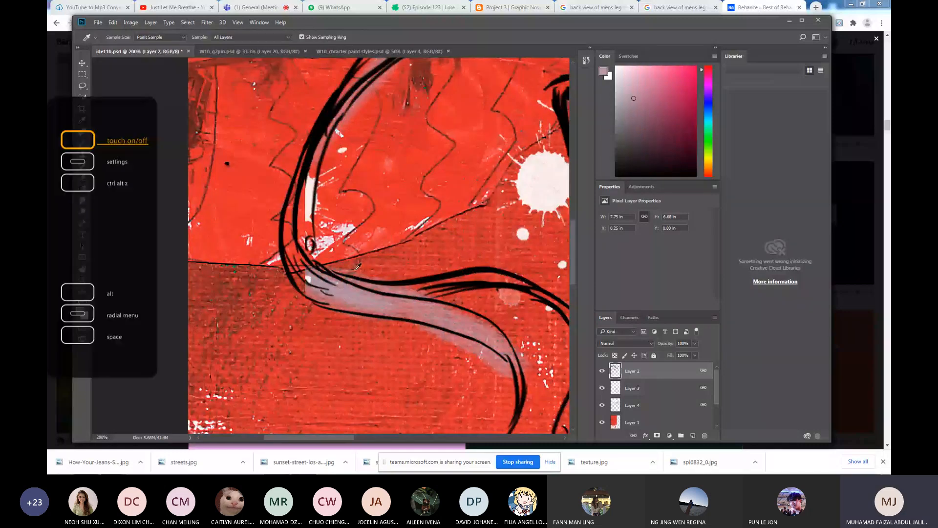
click(631, 390)
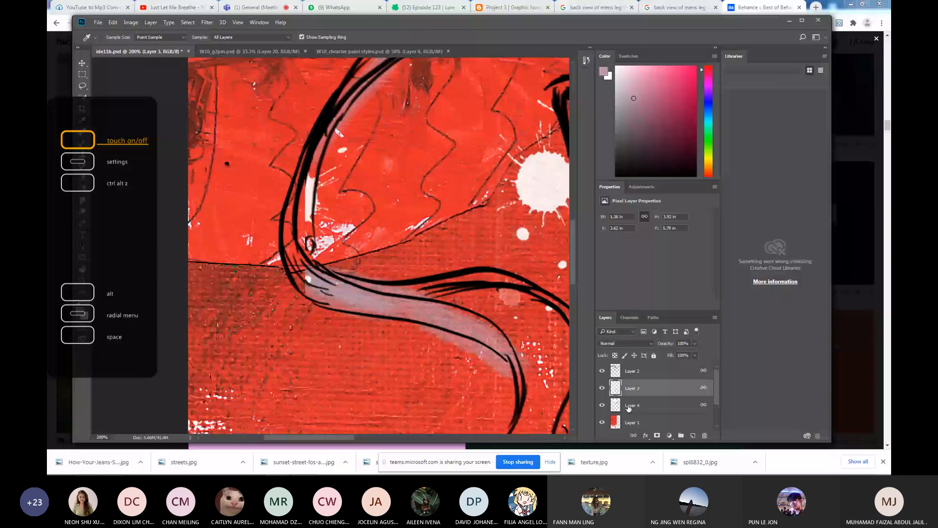
click(629, 407)
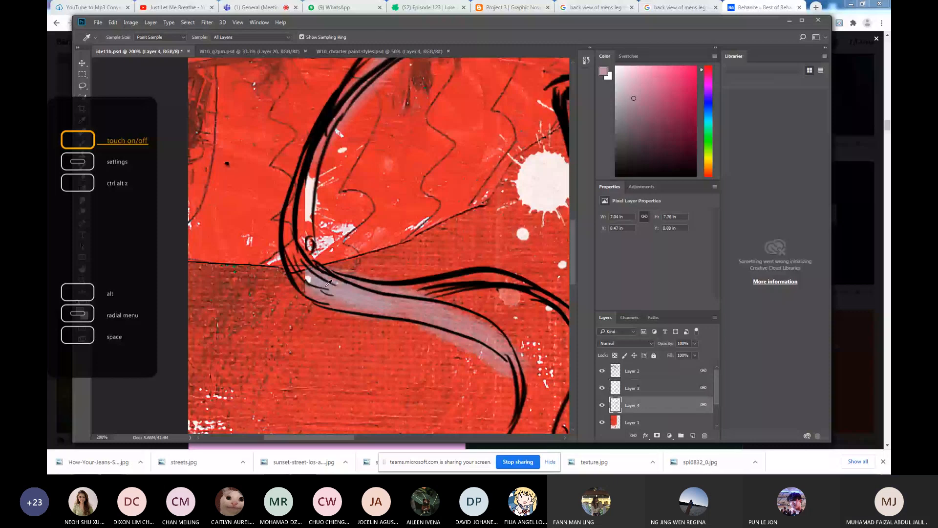
drag(312, 293, 286, 243)
drag(292, 188, 309, 308)
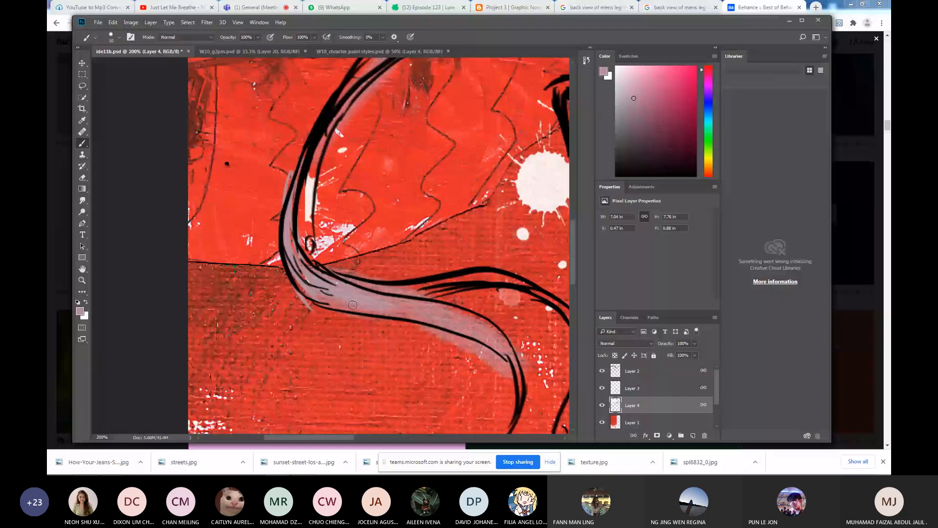
Move the linked creature sketch layers slightly up and left, placing Layer 4 at about X 0.27 in and Y 0.65 in.
key(ctrl+minus)
key(ctrl+minus)
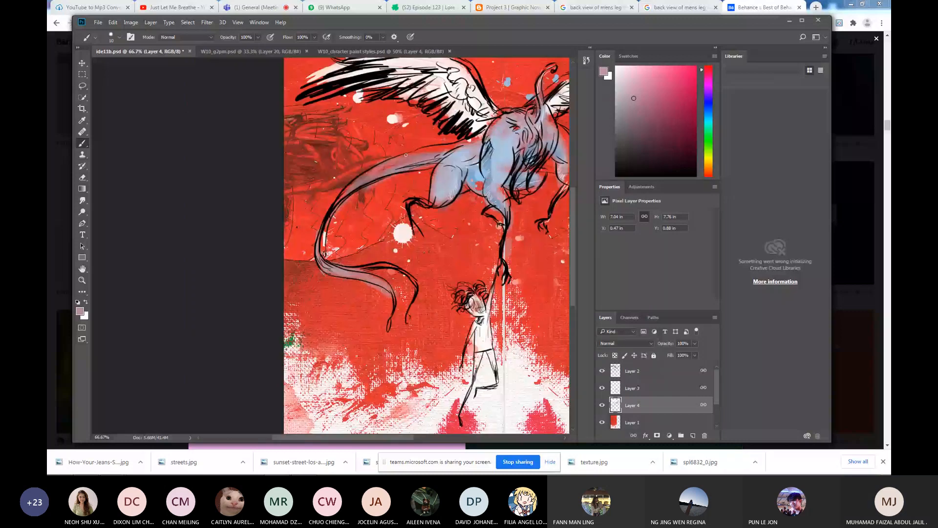
drag(440, 117, 371, 194)
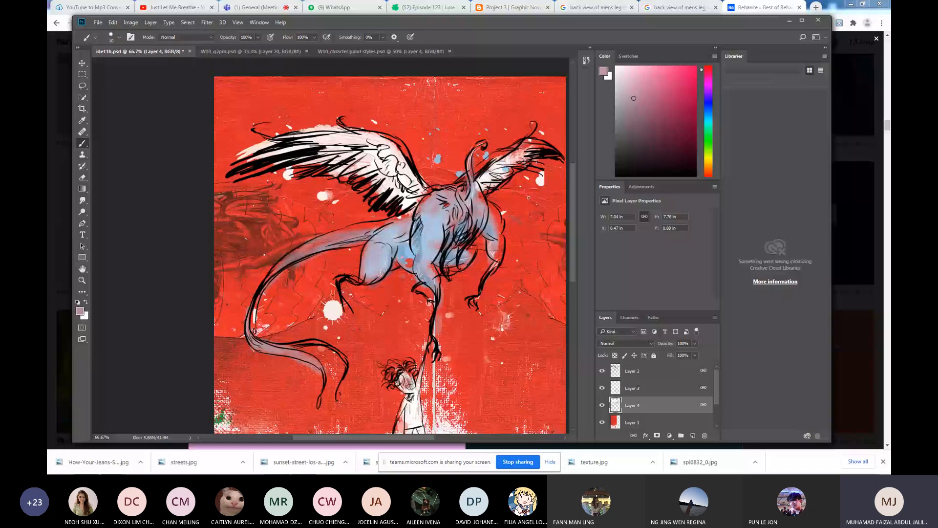
key(ctrl+z)
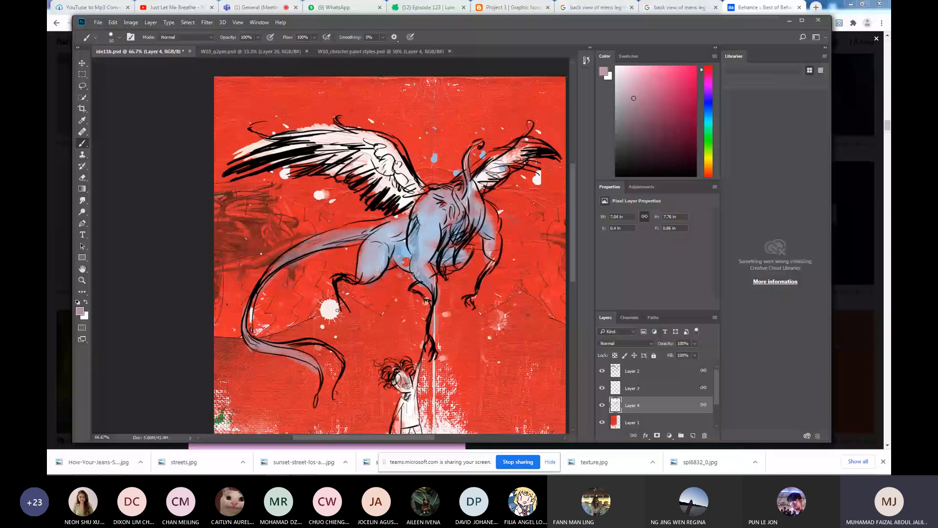
key(ctrl+z)
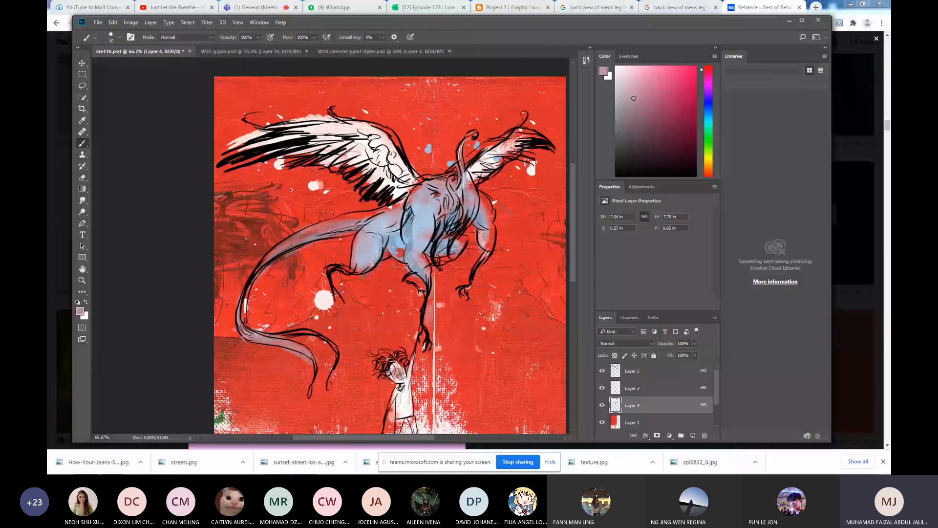
Lasso the white and blue paint splatters around the wings, head, tail and front claw on Layer 4 as one combined selection.
key(l)
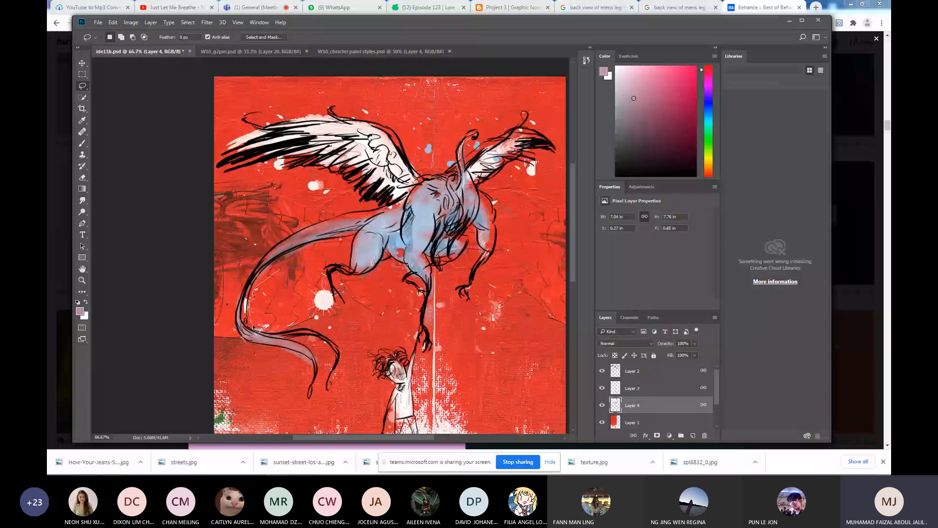
mouse_move(253, 326)
mouse_down()
mouse_move(338, 303)
mouse_move(282, 268)
mouse_up()
mouse_move(340, 197)
mouse_down()
mouse_move(297, 190)
mouse_move(315, 177)
mouse_move(340, 197)
mouse_up()
drag(280, 161, 282, 164)
drag(428, 109, 450, 170)
drag(379, 118, 377, 115)
drag(278, 128, 268, 122)
drag(482, 117, 462, 115)
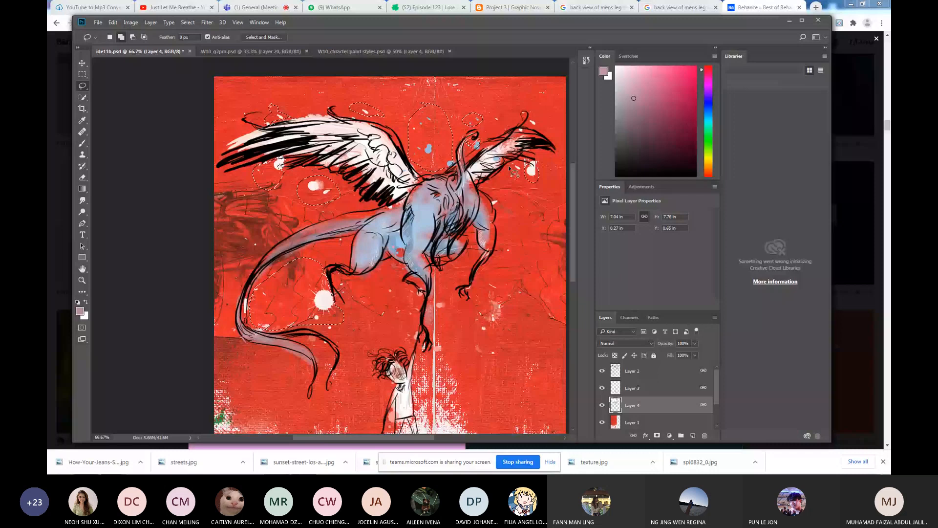
drag(509, 169, 536, 168)
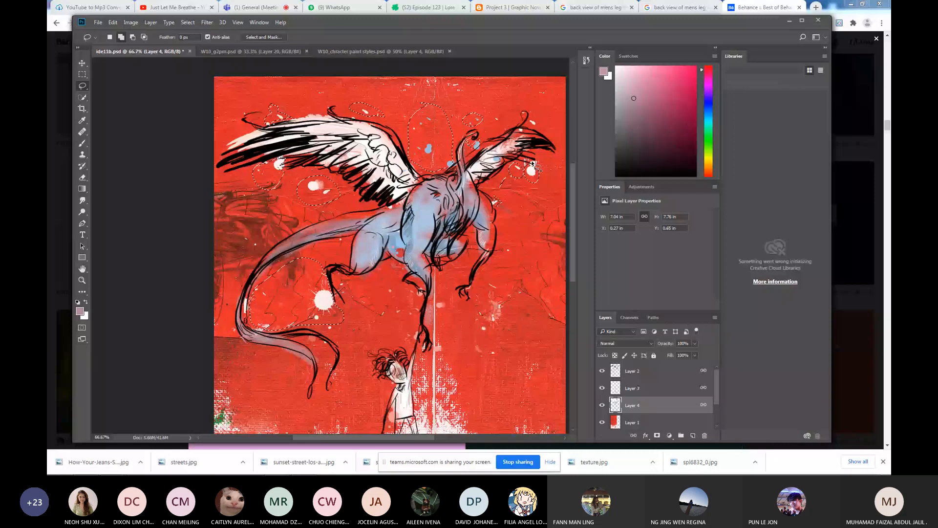
drag(530, 120, 531, 118)
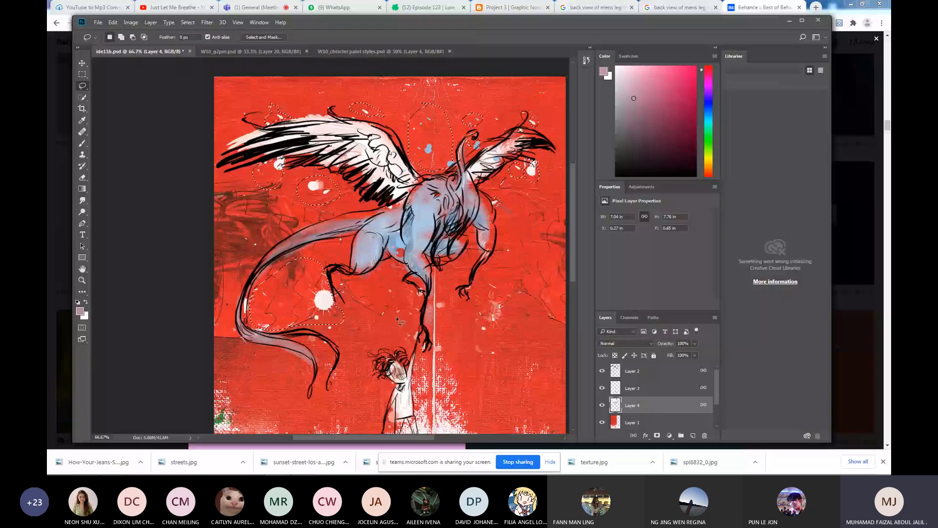
mouse_move(487, 275)
mouse_down()
mouse_move(502, 361)
mouse_move(542, 289)
mouse_move(489, 274)
mouse_up()
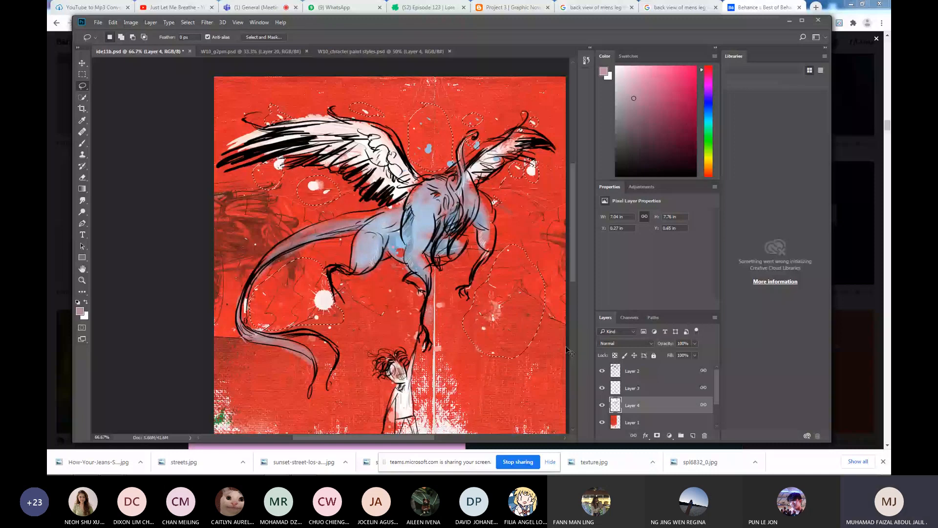
Cut the selected splatters from Layer 4, paste them as a new layer directly beneath it, and check that layer's visibility.
key(Delete)
key(ctrl+d)
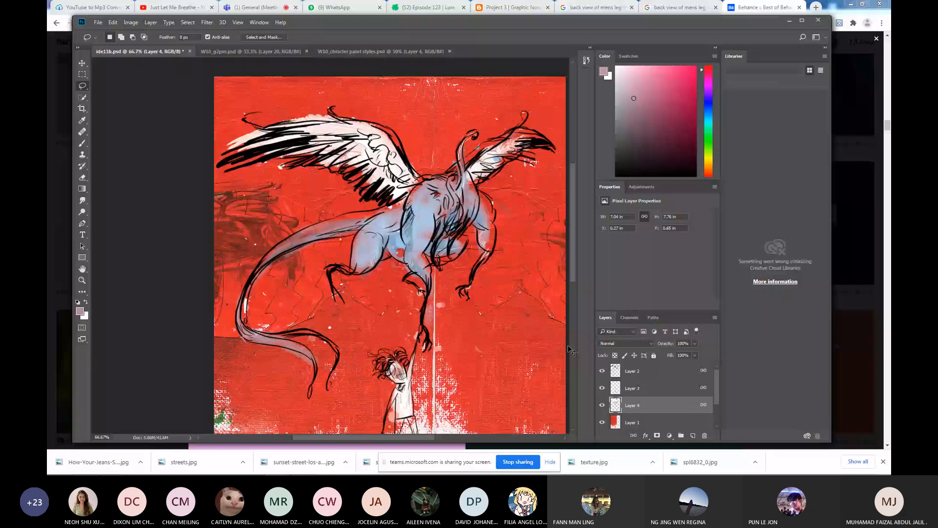
key(ctrl+v)
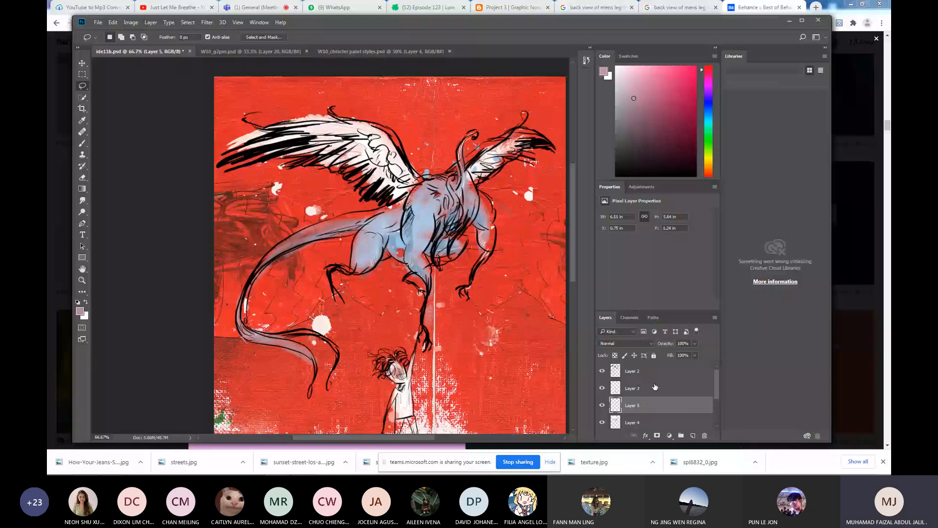
scroll(714, 391, down, 2)
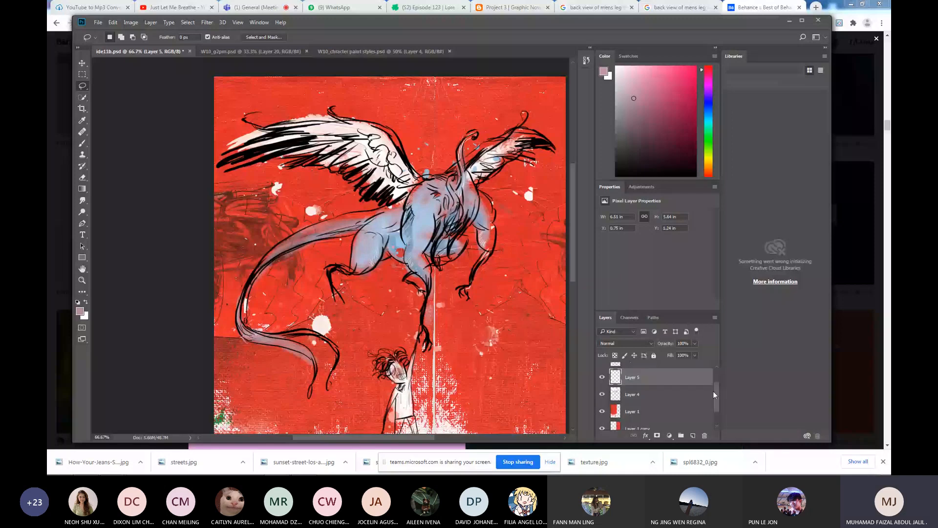
drag(634, 377, 633, 400)
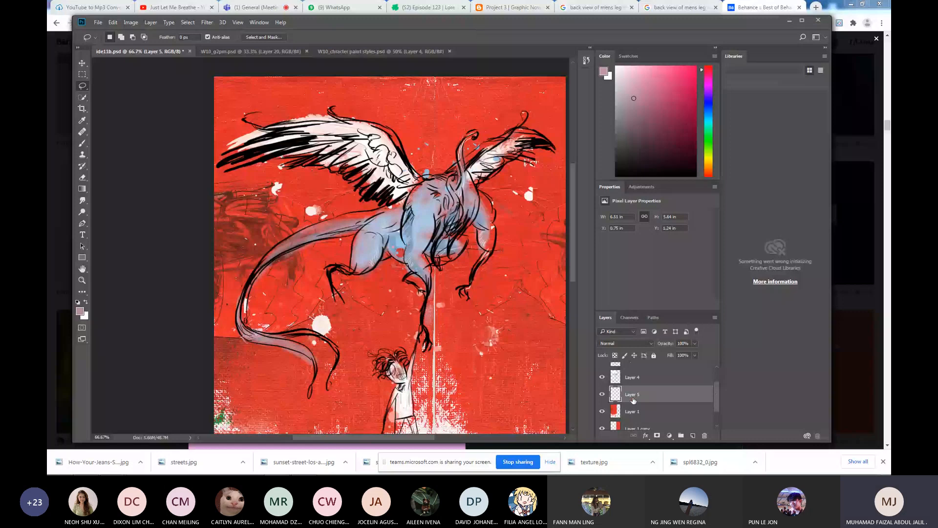
click(603, 394)
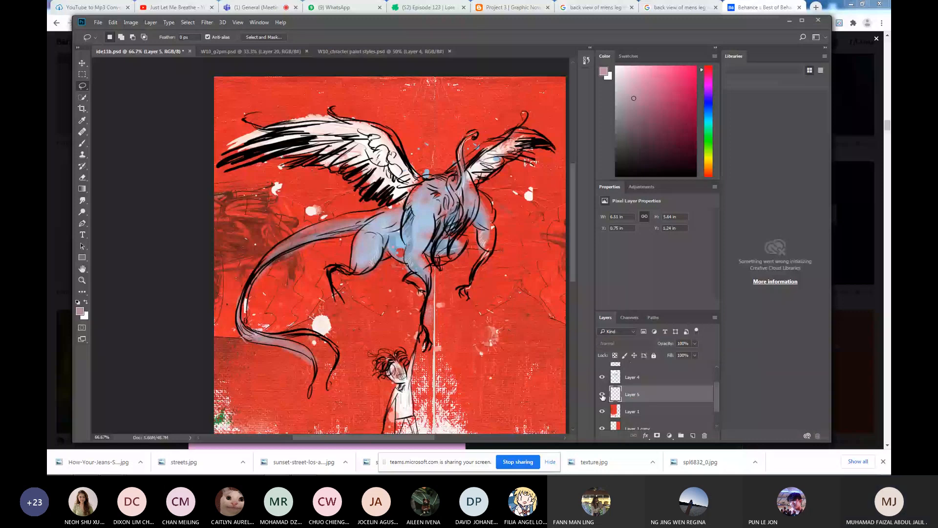
click(602, 395)
Reposition the linked creature and child sketch layers, placing Layer 4 at about X 0.48 in and Y 0.97 in, and save the file.
click(642, 377)
key(ctrl+minus)
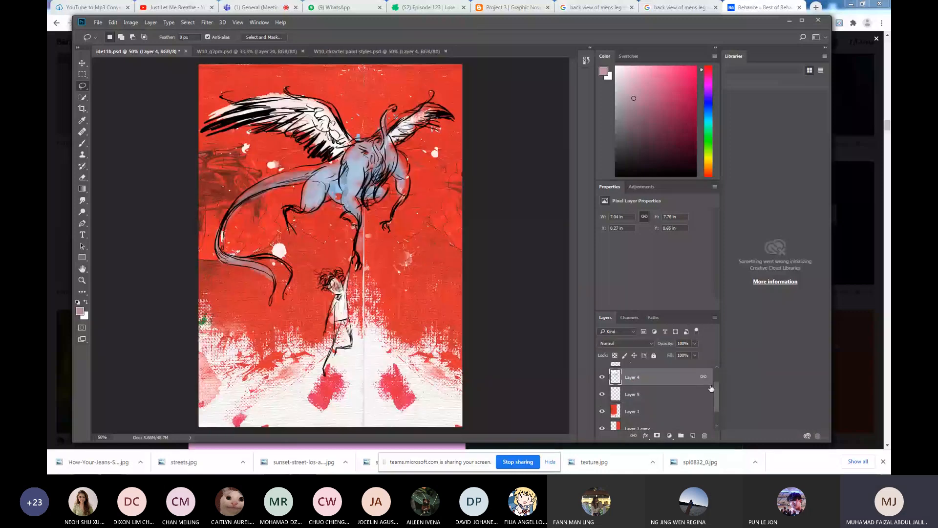
ctrl+click(332, 147)
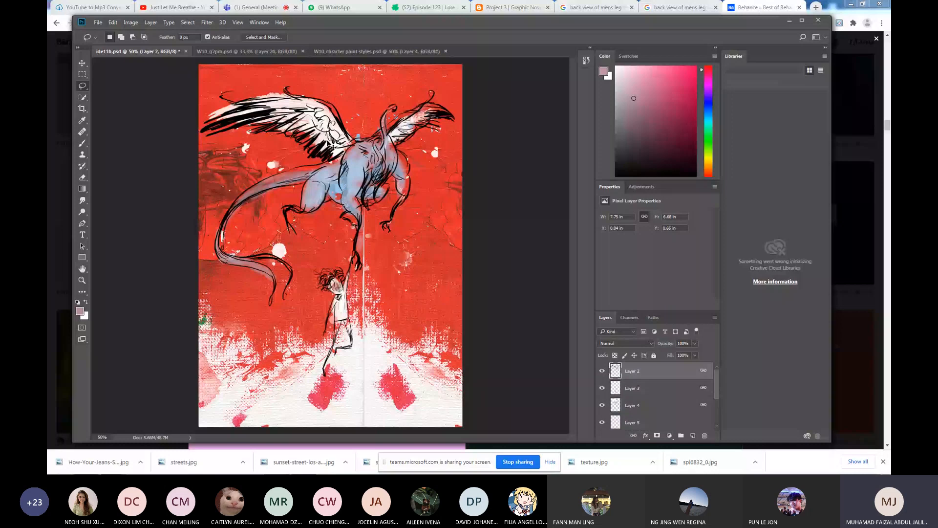
drag(343, 170, 352, 172)
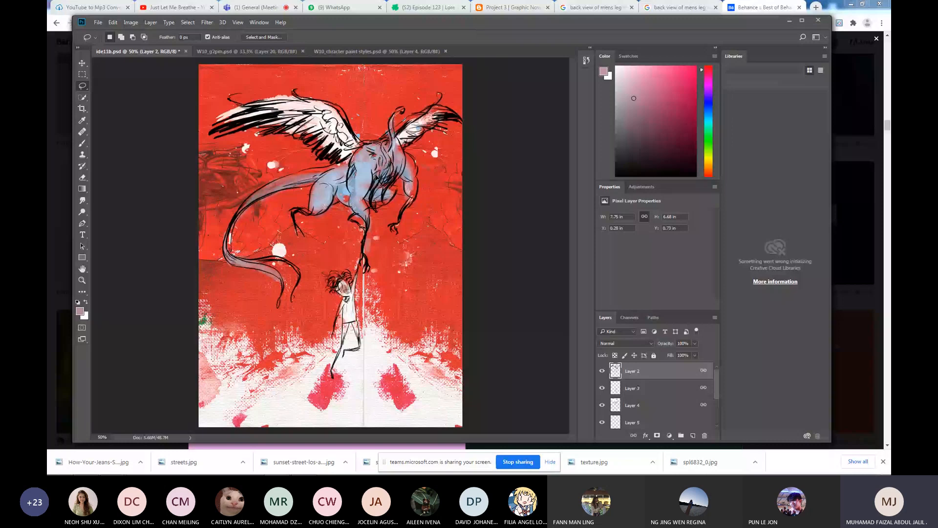
drag(377, 177, 376, 193)
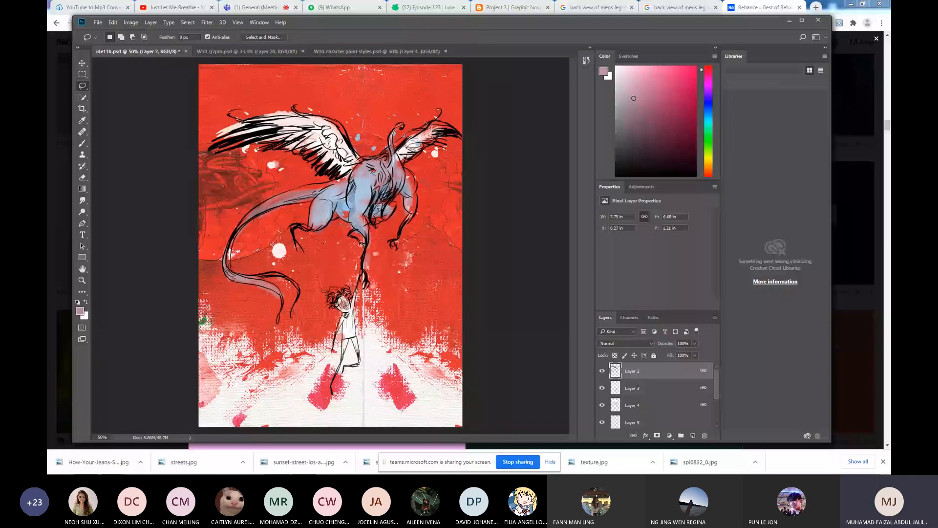
key(e)
ctrl+click(374, 286)
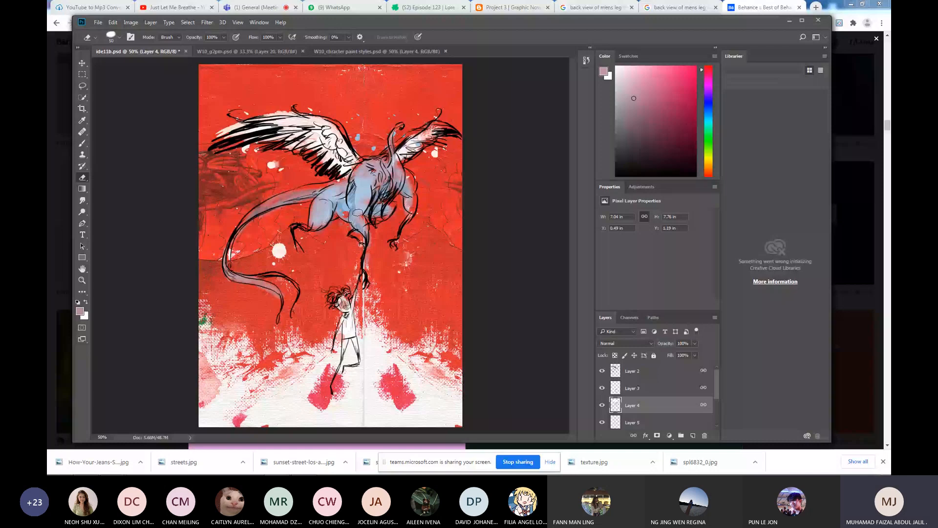
key(v)
drag(357, 211, 361, 184)
key(e)
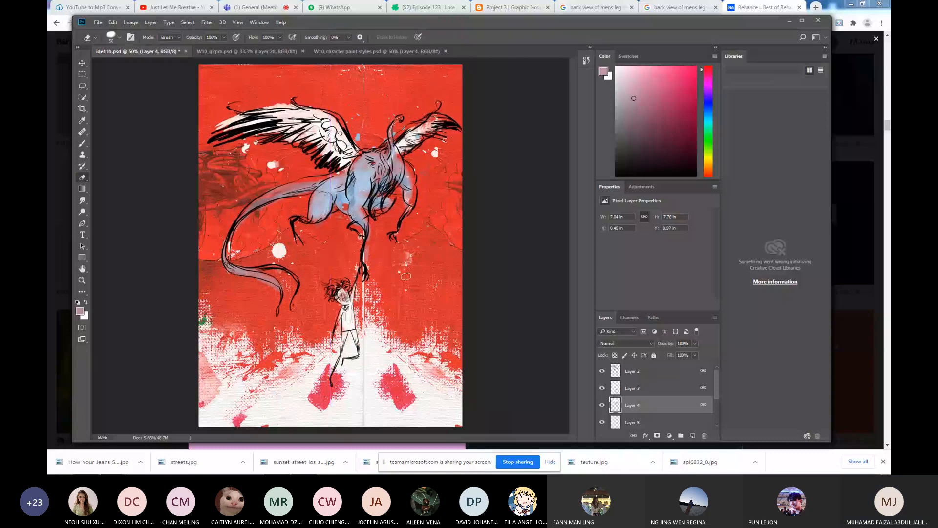
key(ctrl+s)
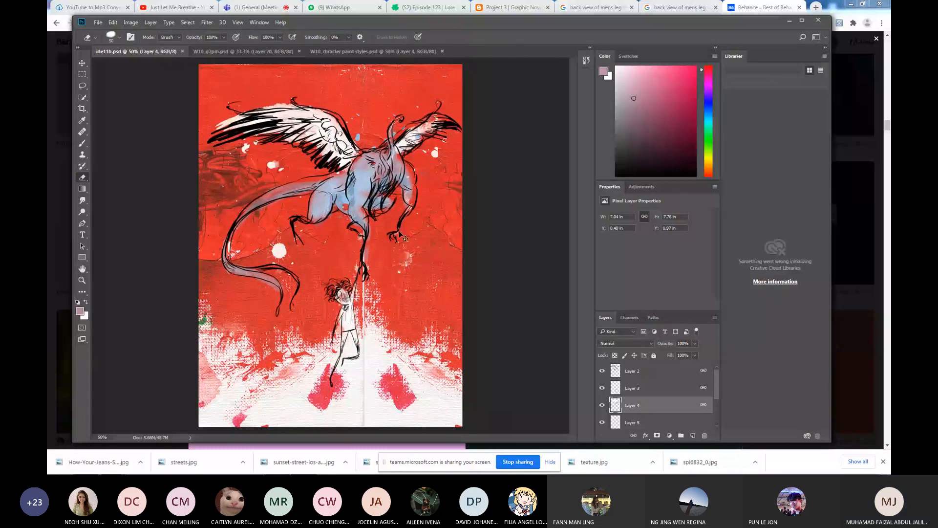
Merge Layer 2, Layer 3 and Layer 4 into one sketch layer and check its content by toggling its visibility.
click(665, 373)
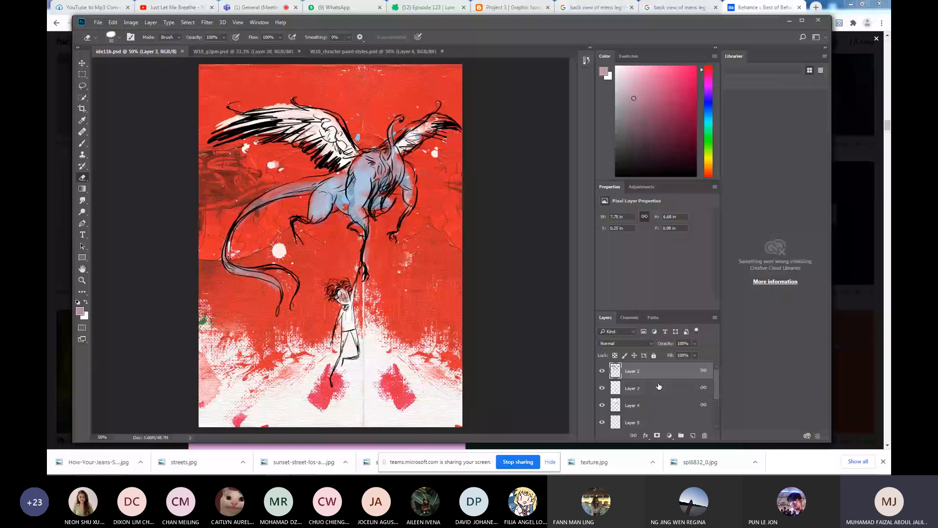
click(714, 317)
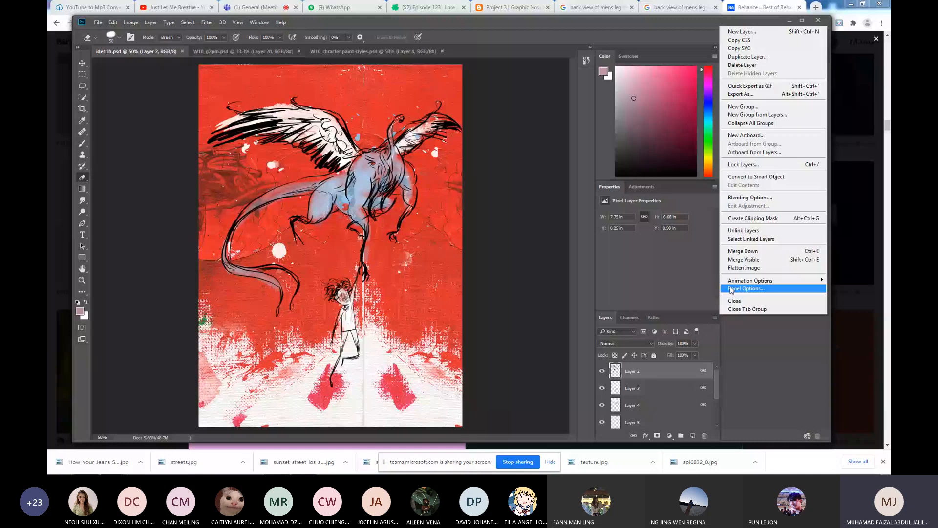
click(677, 407)
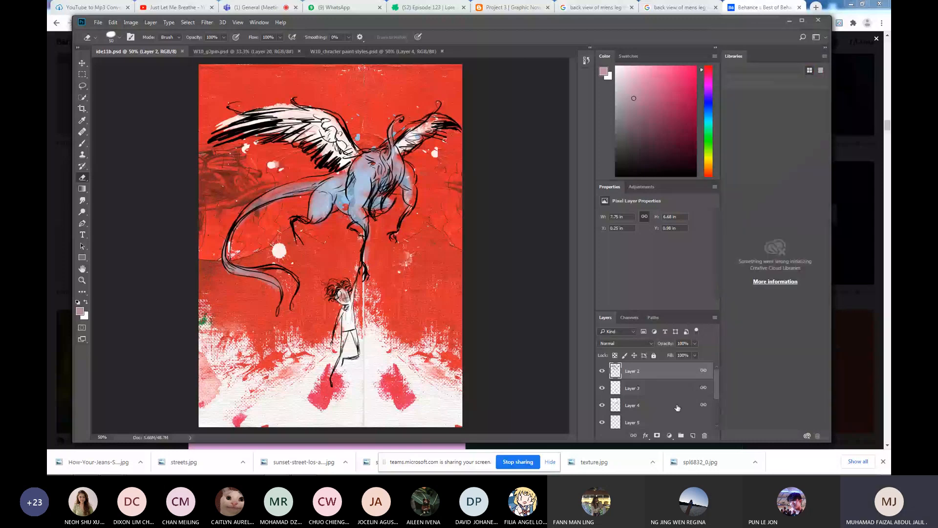
shift+click(677, 408)
click(715, 317)
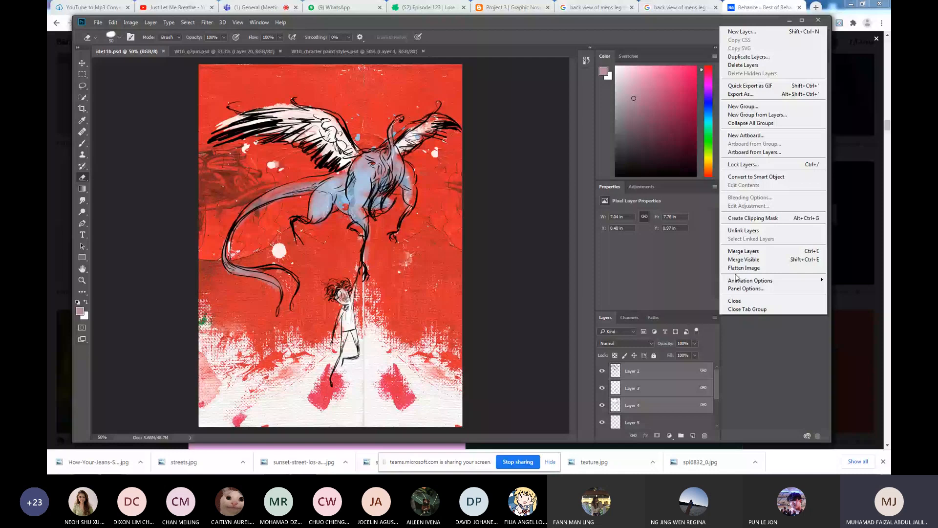
click(743, 250)
click(602, 371)
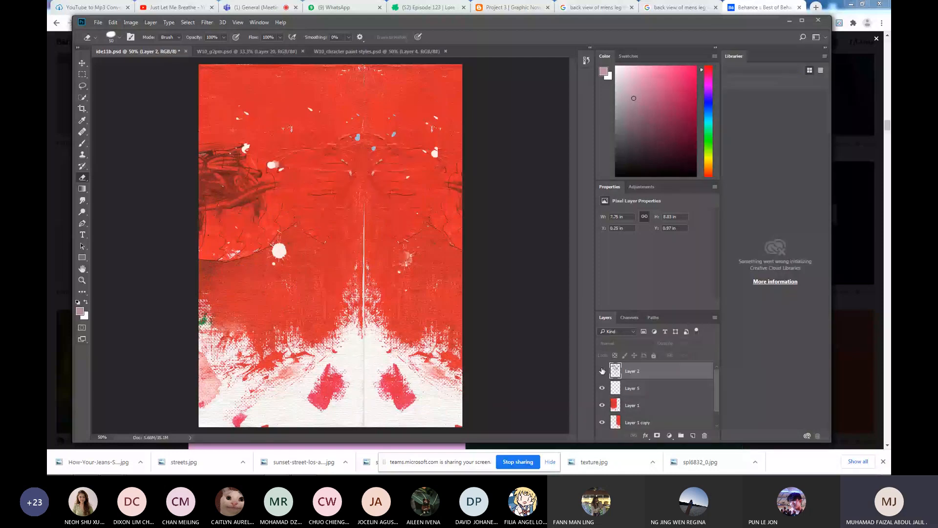
click(602, 371)
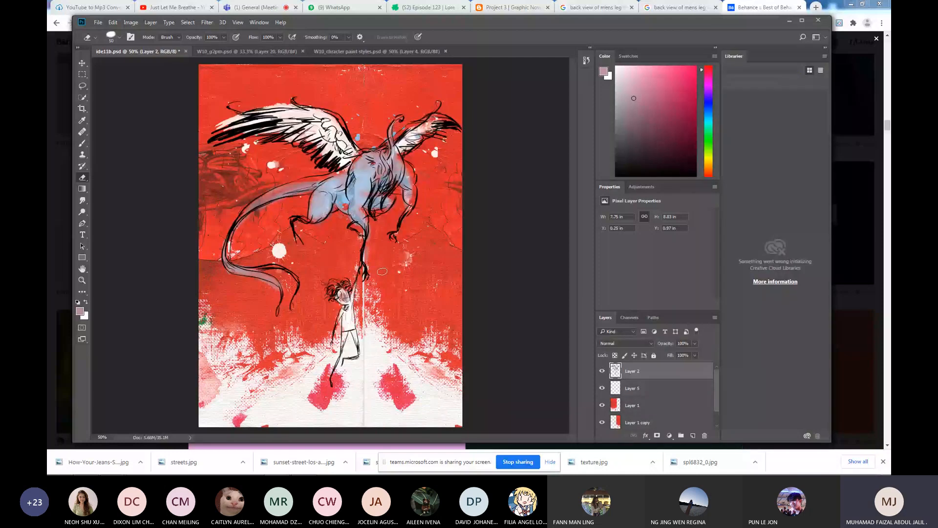
Lasso the child figure below the creature's claw, cut it from the merged layer and paste it as a new layer.
key(l)
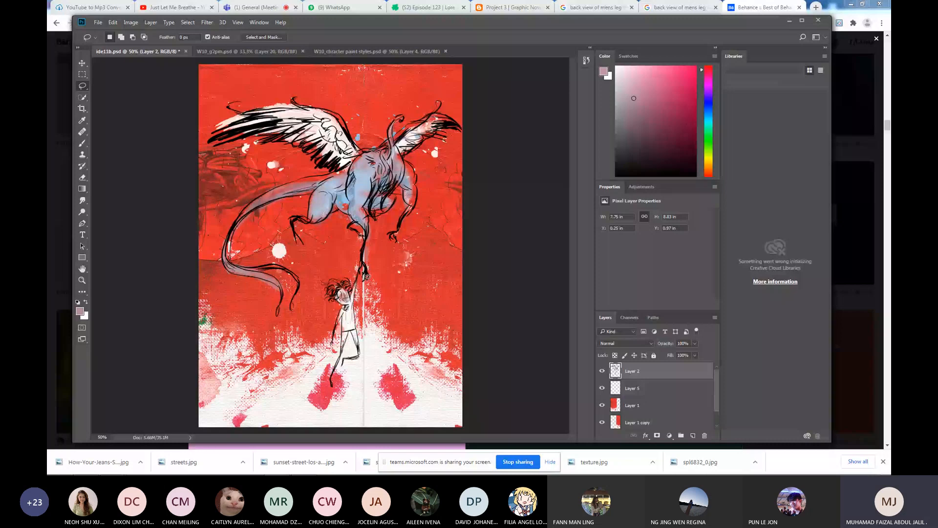
mouse_move(367, 276)
mouse_down()
mouse_move(305, 308)
mouse_move(308, 360)
mouse_move(367, 309)
mouse_up()
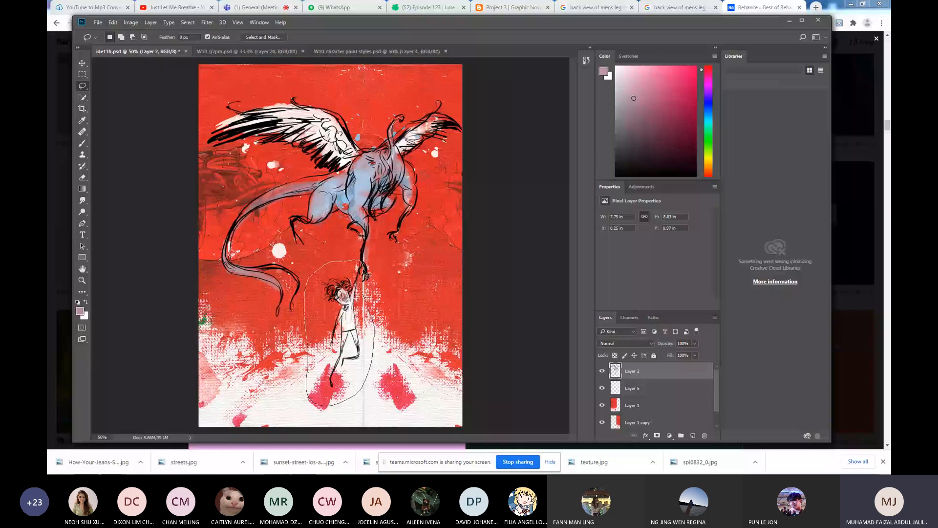
key(ctrl+x)
key(ctrl+v)
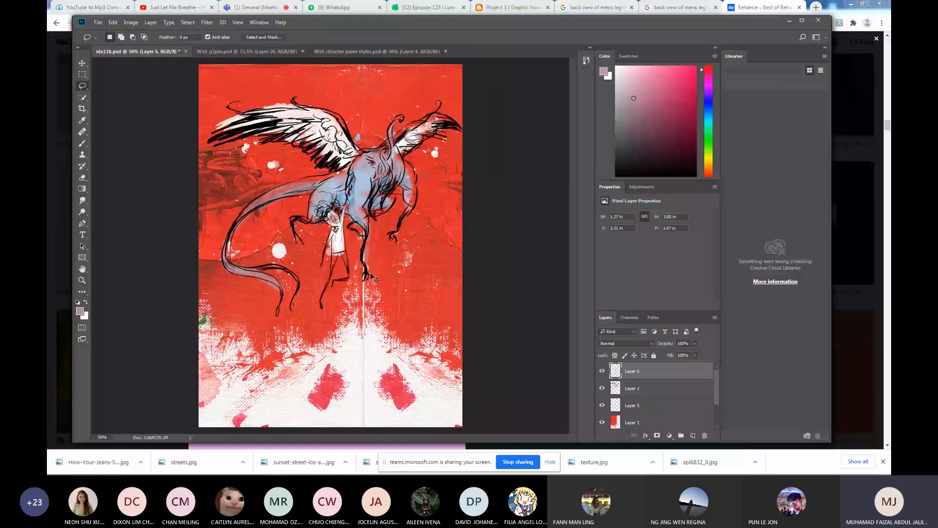
Move the pasted child back under the claw at about X 3.67 in, Y 5.96 in, and rotate it about -0.89°.
drag(372, 277, 353, 287)
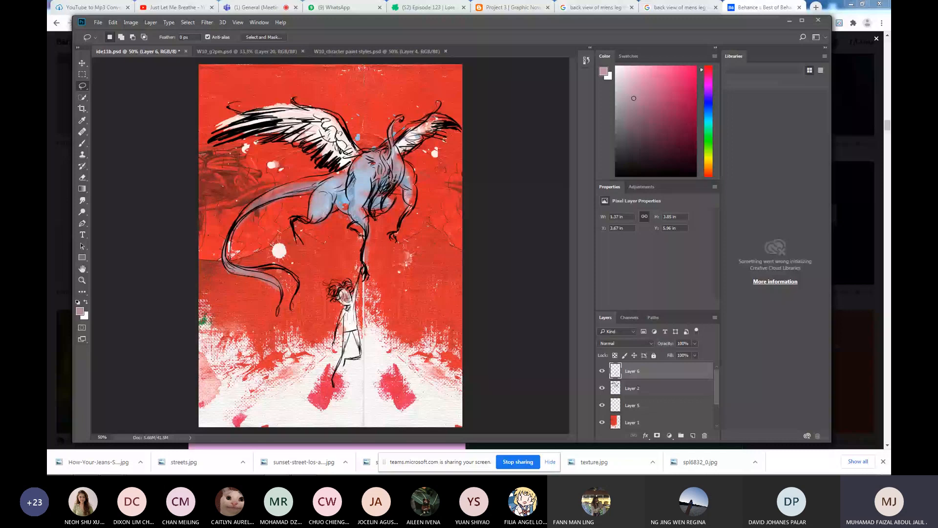
key(ctrl+t)
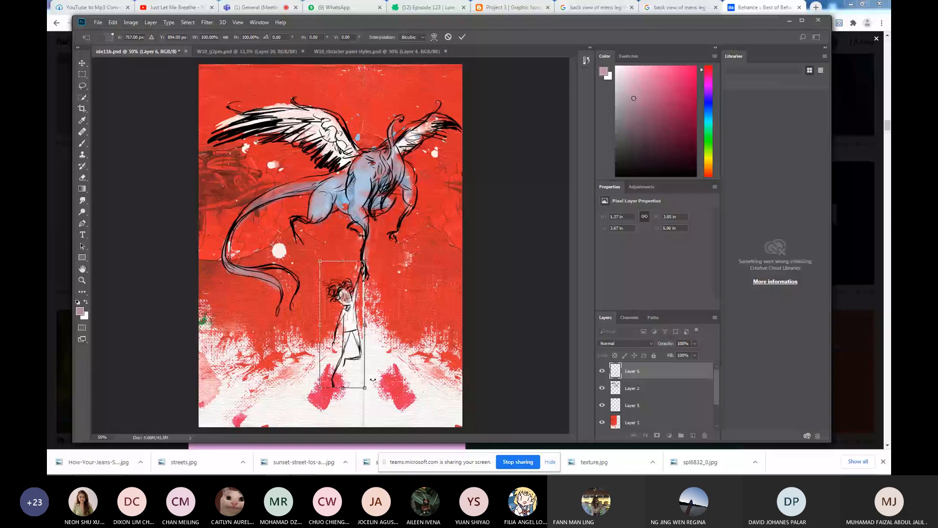
mouse_move(373, 380)
mouse_down()
mouse_move(381, 394)
mouse_move(355, 398)
mouse_move(376, 396)
mouse_up()
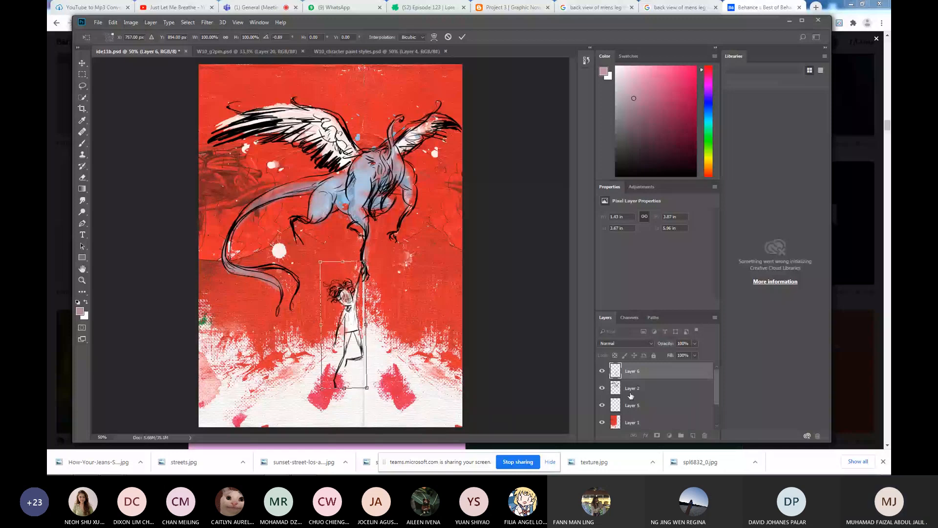
Rotate the creature on Layer 2 by about 0.17° around a pivot placed at the claw that holds the child.
click(626, 388)
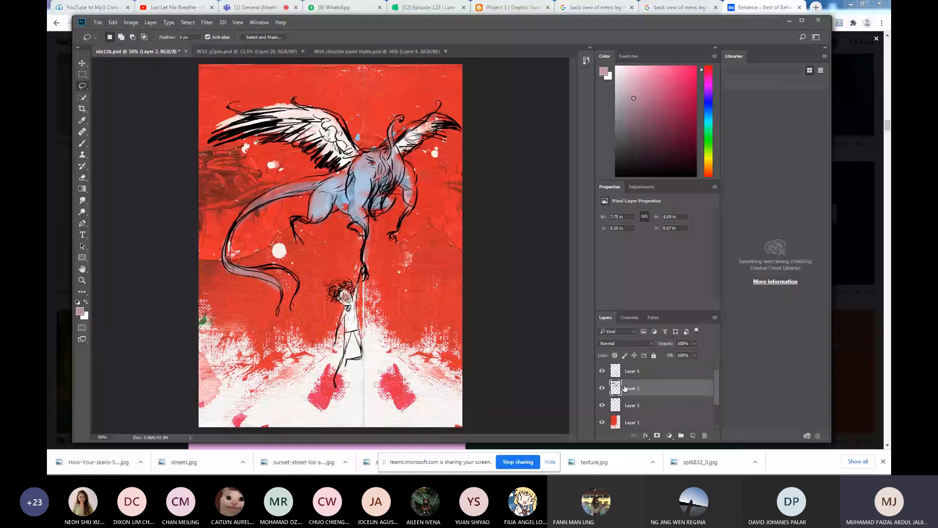
key(ctrl+t)
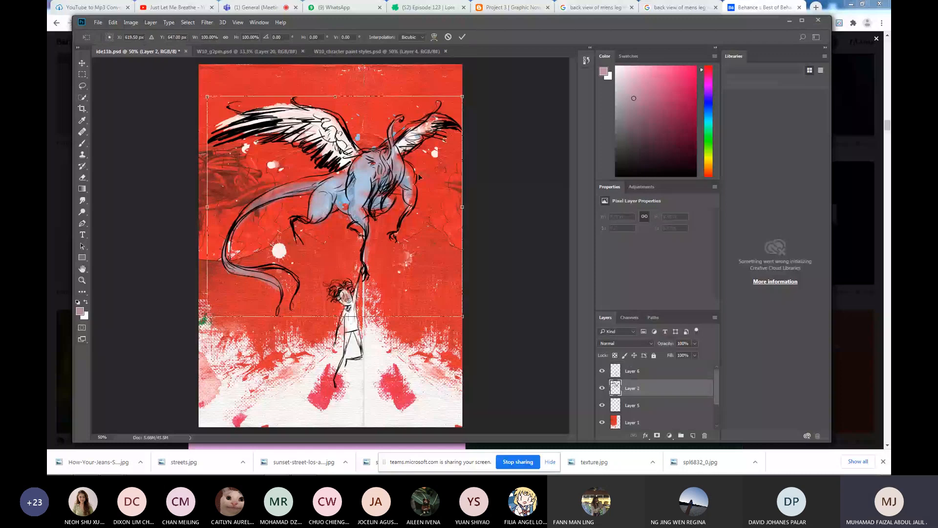
drag(339, 210, 363, 268)
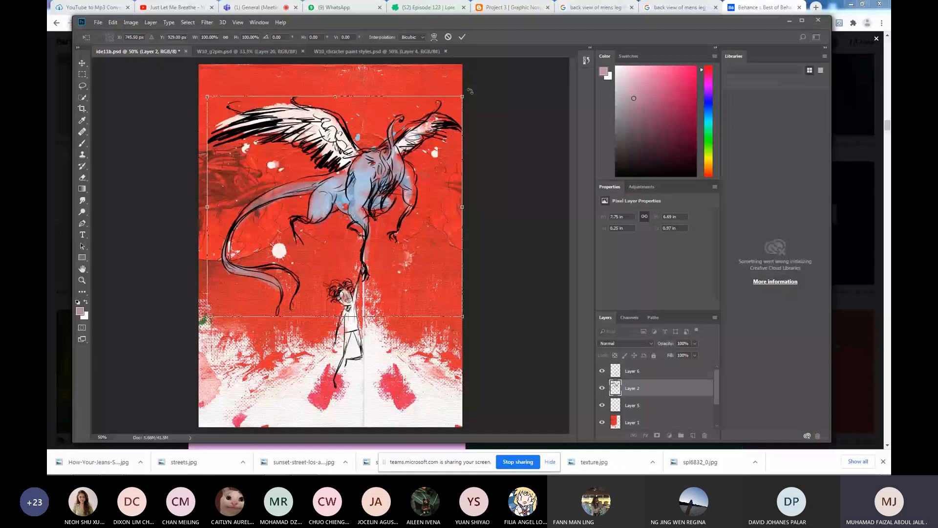
drag(470, 91, 472, 100)
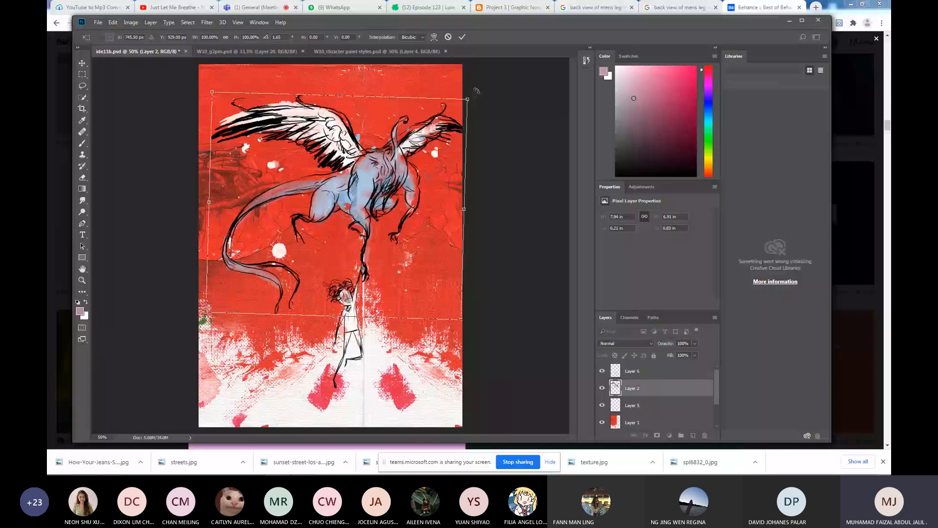
drag(476, 91, 476, 89)
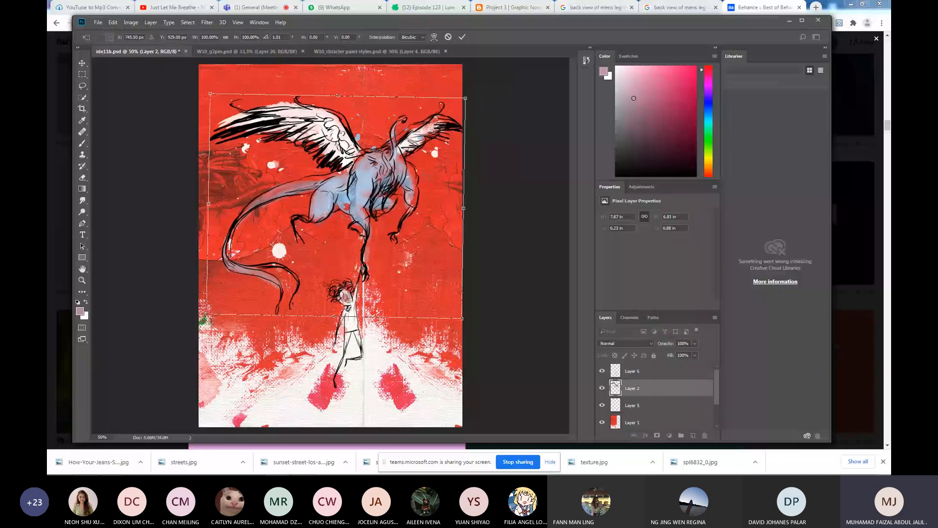
key(ctrl+z)
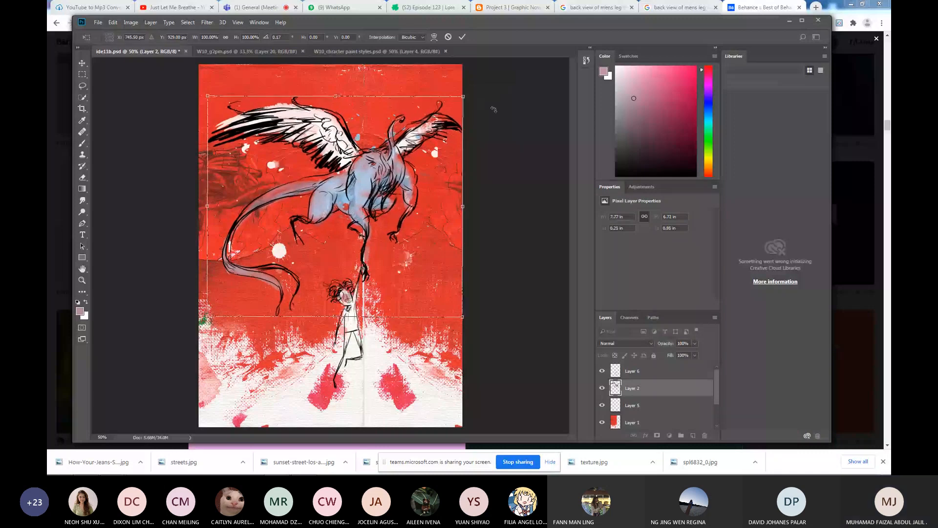
key(Return)
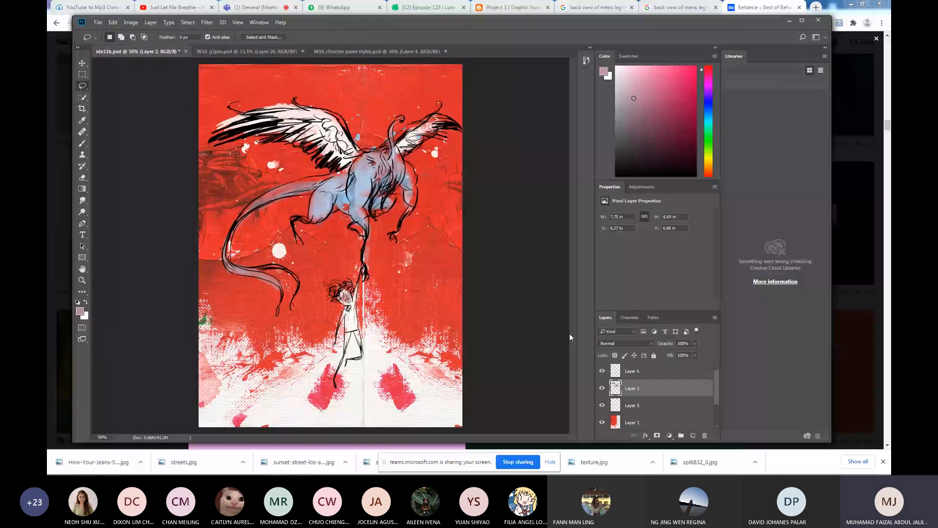
Rename the creature layer "monsters" and the paint splatter layer beneath it "splat".
double_click(632, 388)
text(mon)
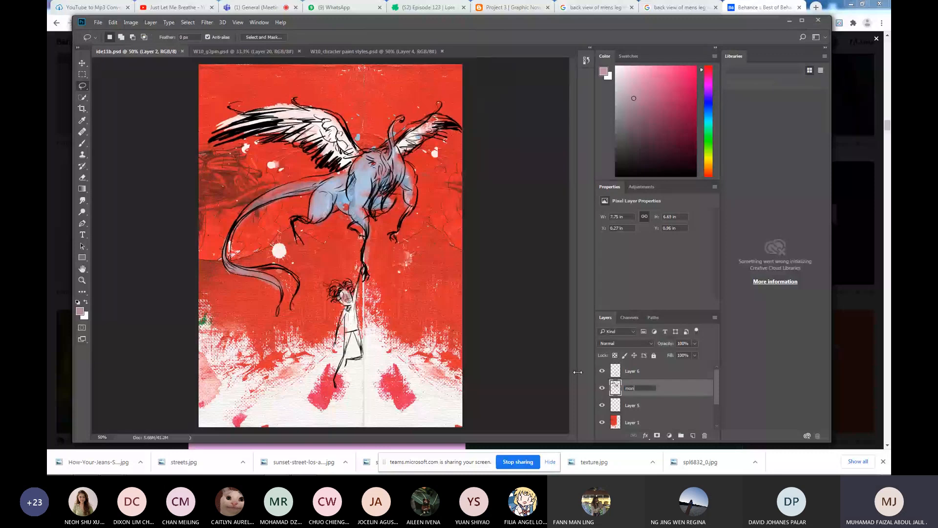
text(sters)
key(Return)
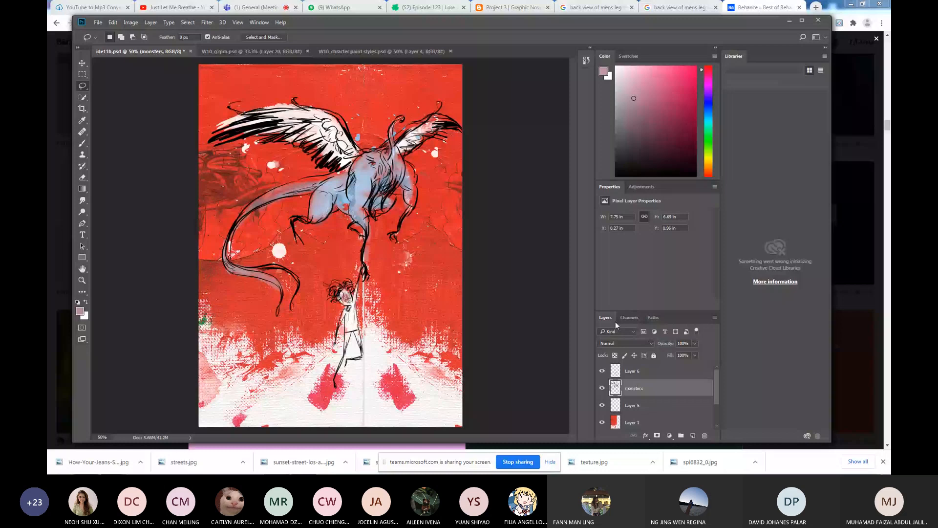
click(606, 405)
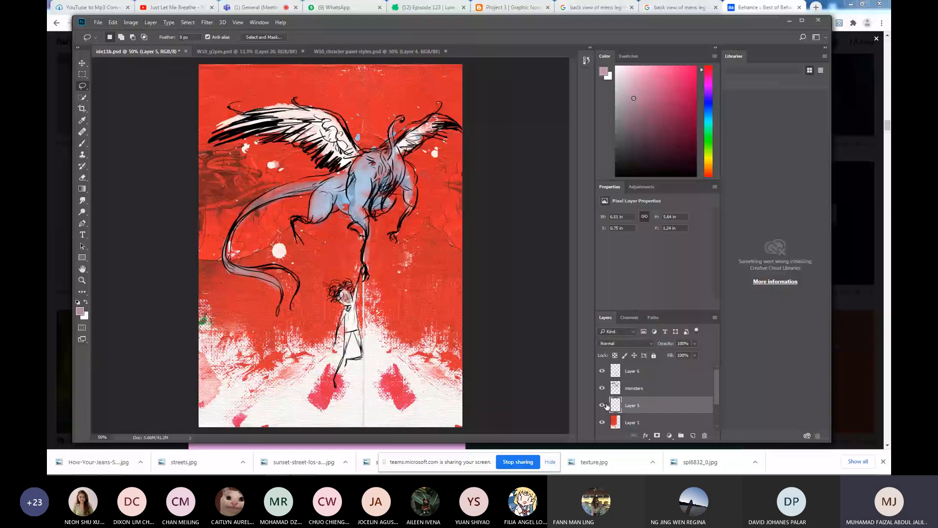
double_click(632, 405)
text(splat)
key(Return)
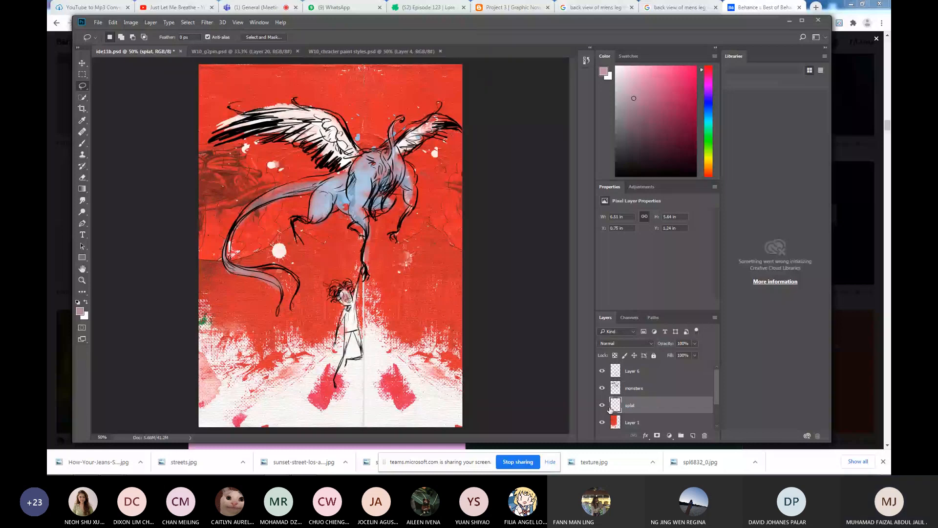
Rename the child figure's layer "girl" and save the file.
click(642, 374)
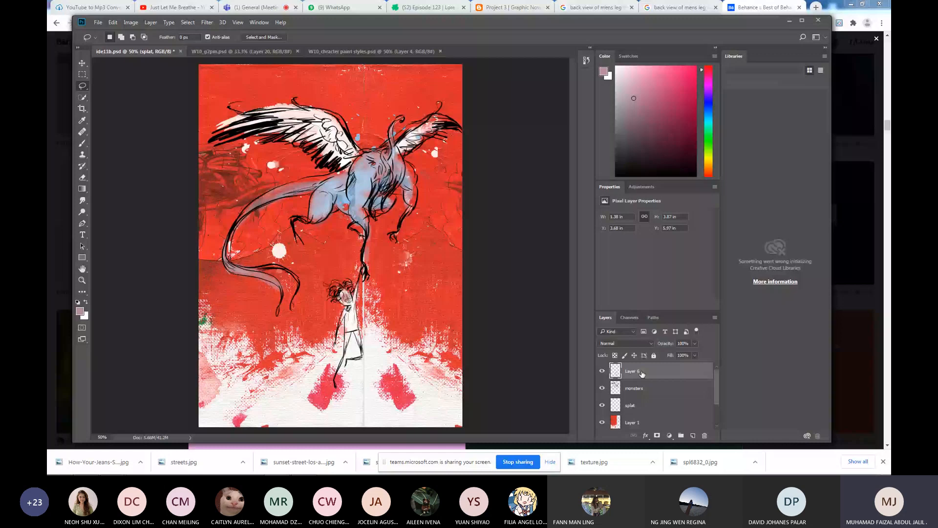
double_click(635, 372)
text(girl)
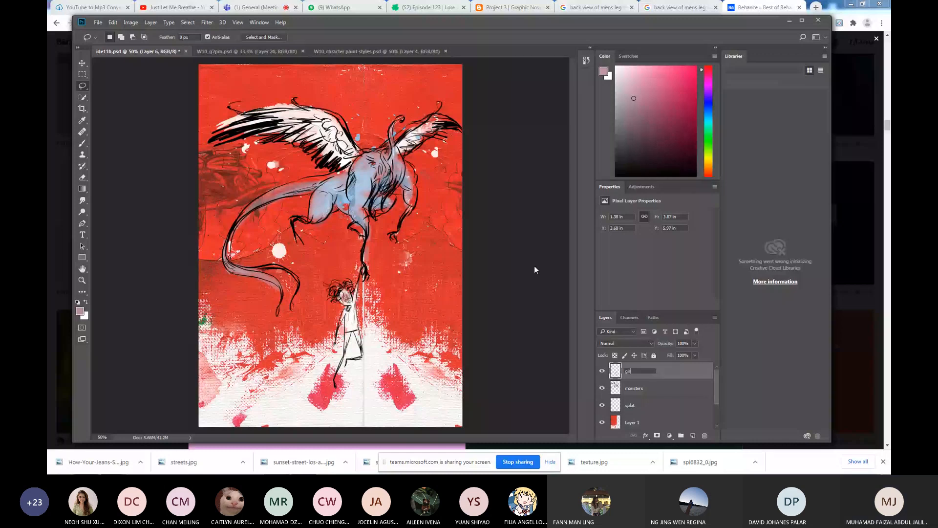
key(Return)
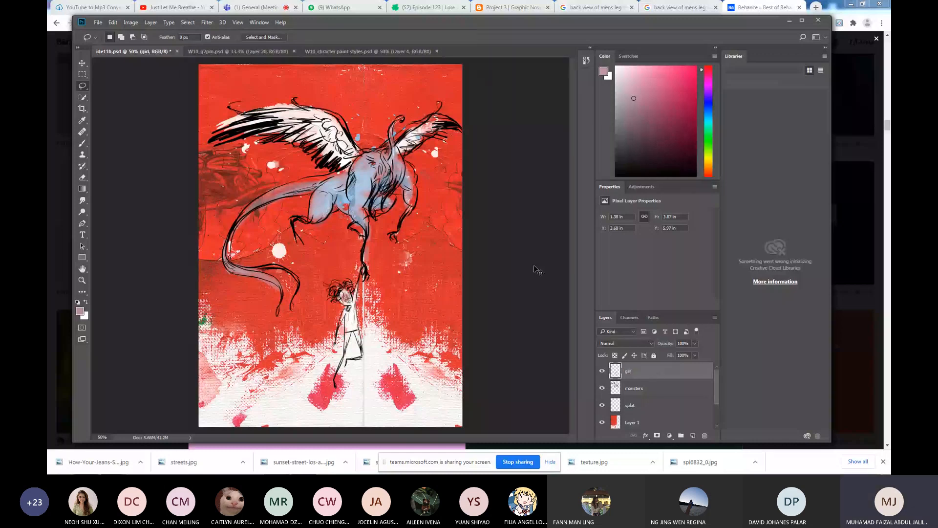
key(ctrl+s)
Toggle the visibility of Layer 1 and Layer 1 copy to check which part of the red background each covers.
click(655, 422)
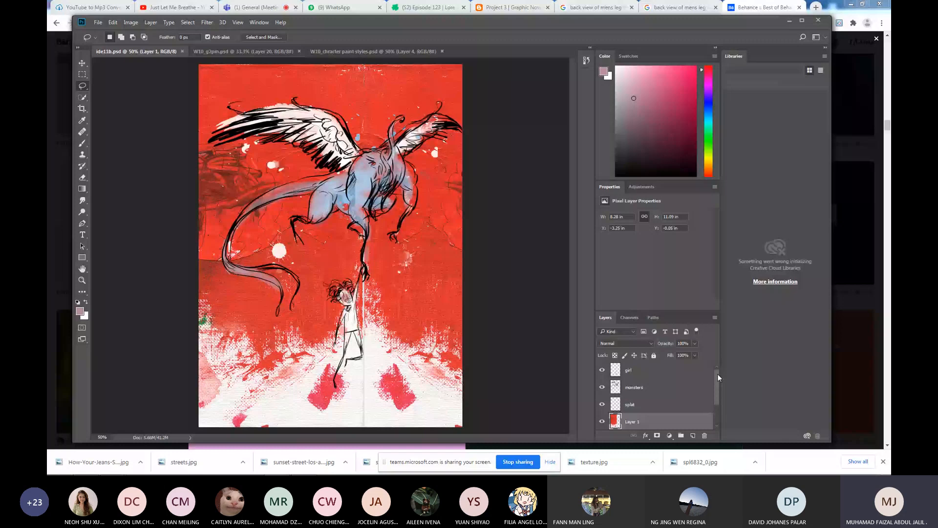
scroll(718, 374, down, 2)
click(603, 387)
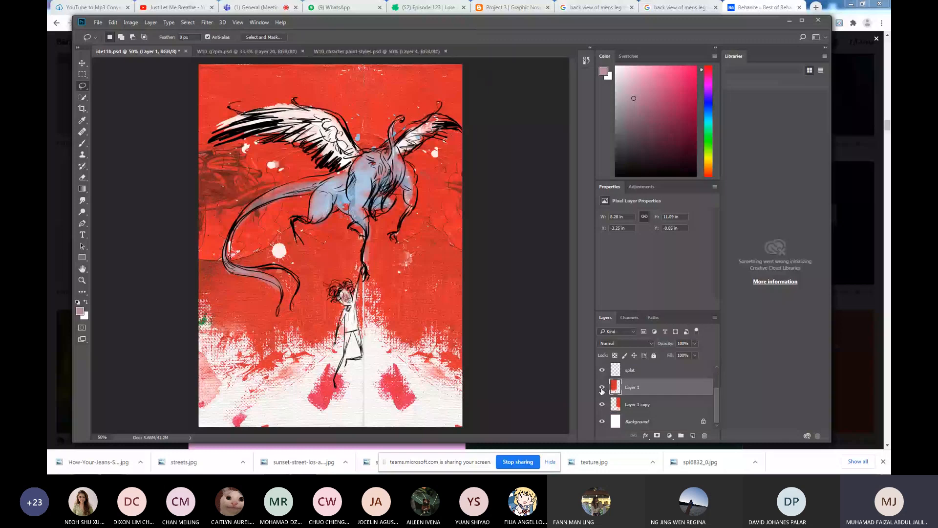
click(602, 404)
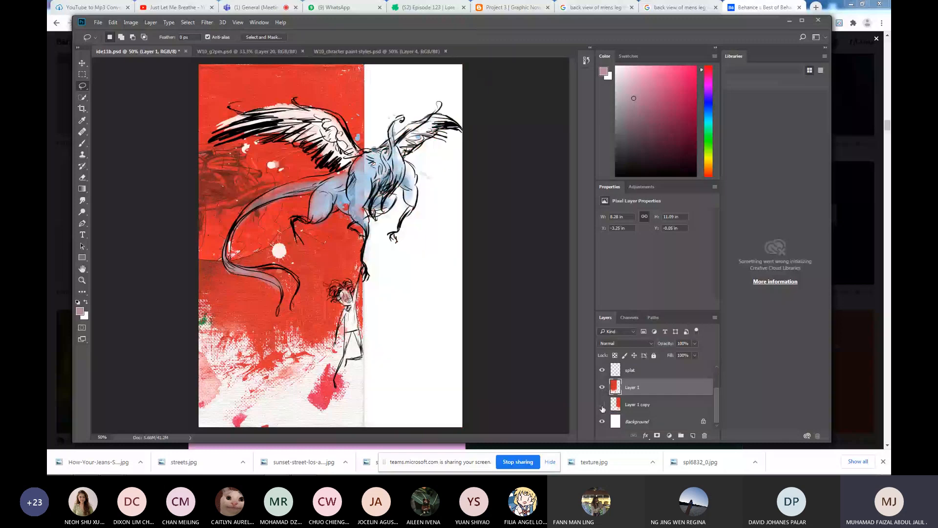
click(602, 405)
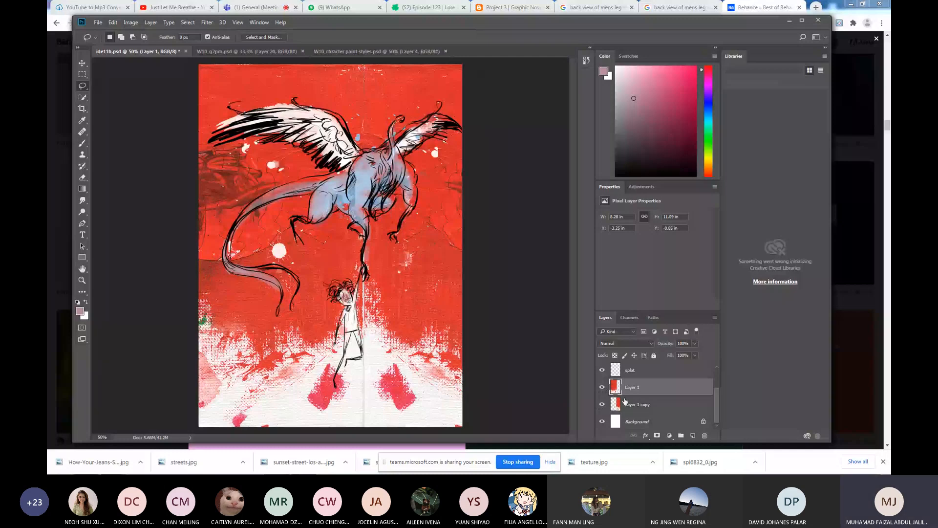
Widen the canvas to 16 inches, keeping the height at 11 inches and the anchor centred.
key(ctrl+minus)
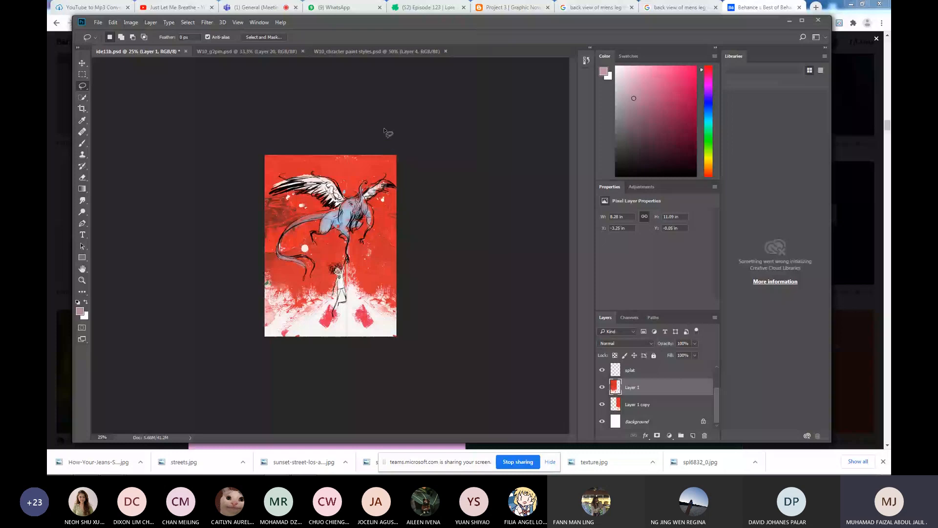
click(132, 22)
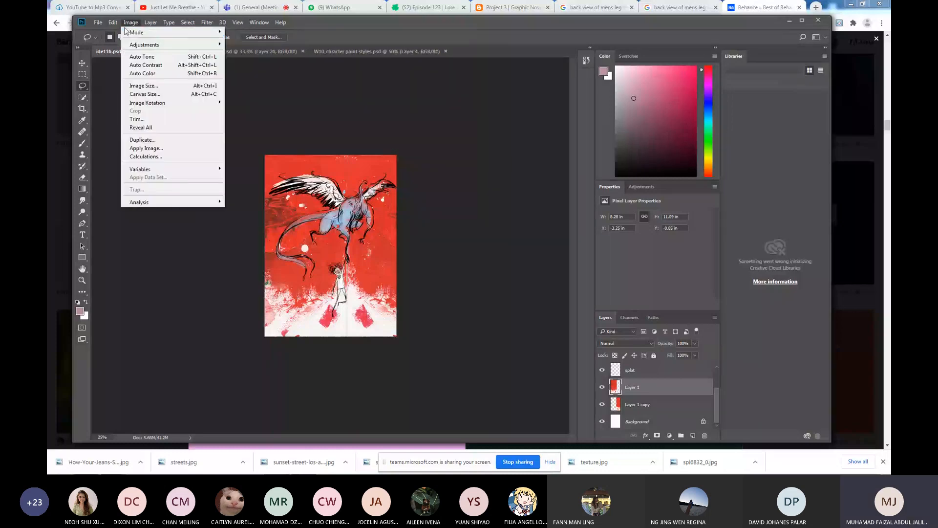
mouse_move(112, 23)
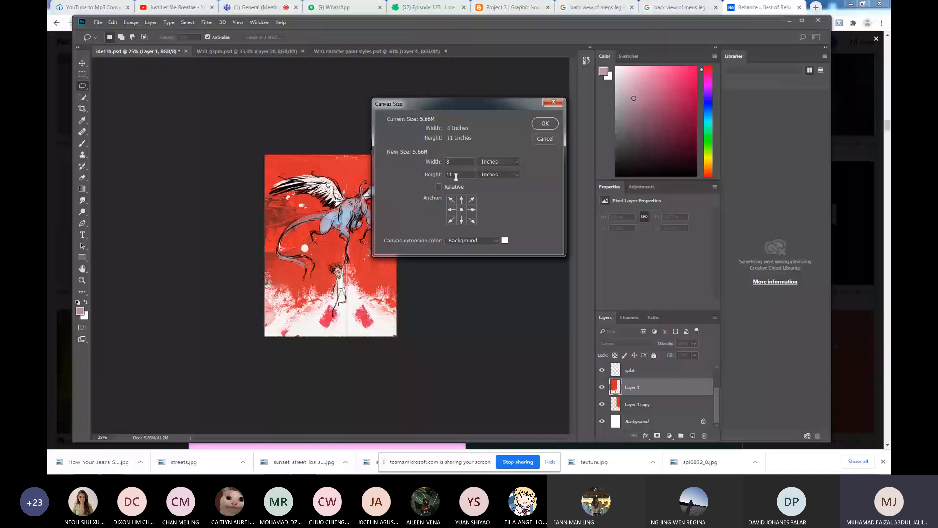
click(435, 169)
text(16)
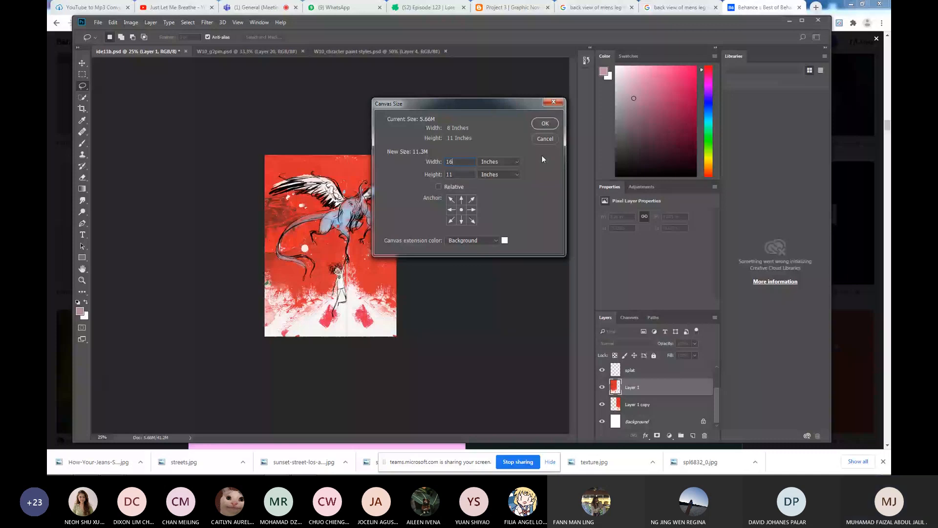
click(545, 124)
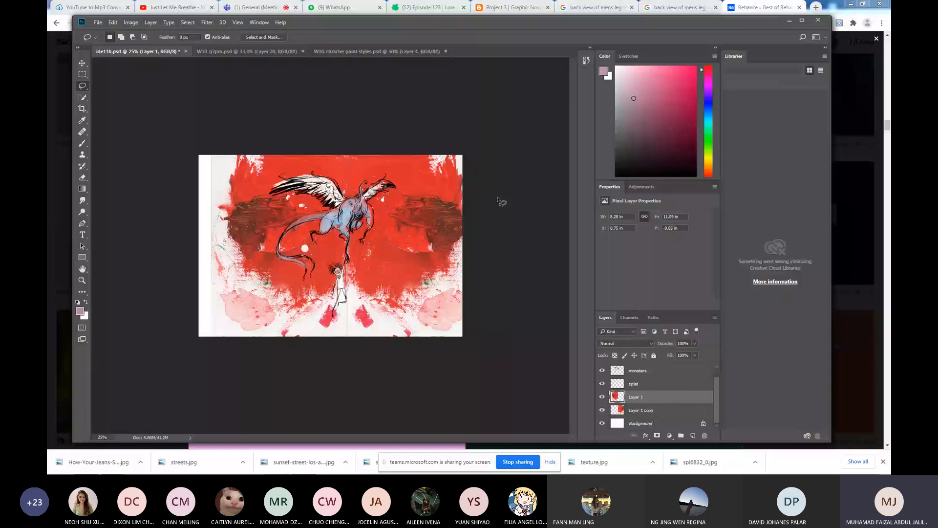
Centre Layer 1 and Layer 1 copy together on the widened canvas and merge them into a single background layer.
key(alt+bracketleft)
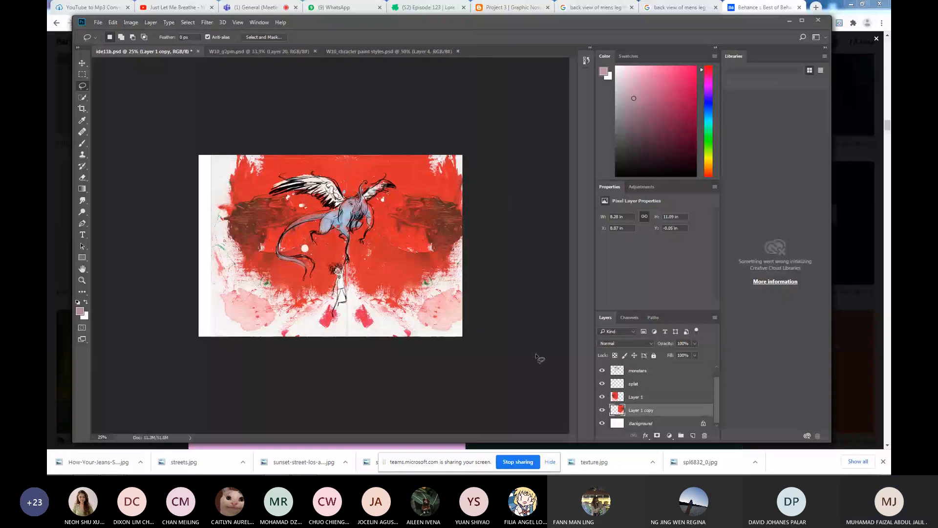
key(alt+shift+bracketright)
key(ctrl+s)
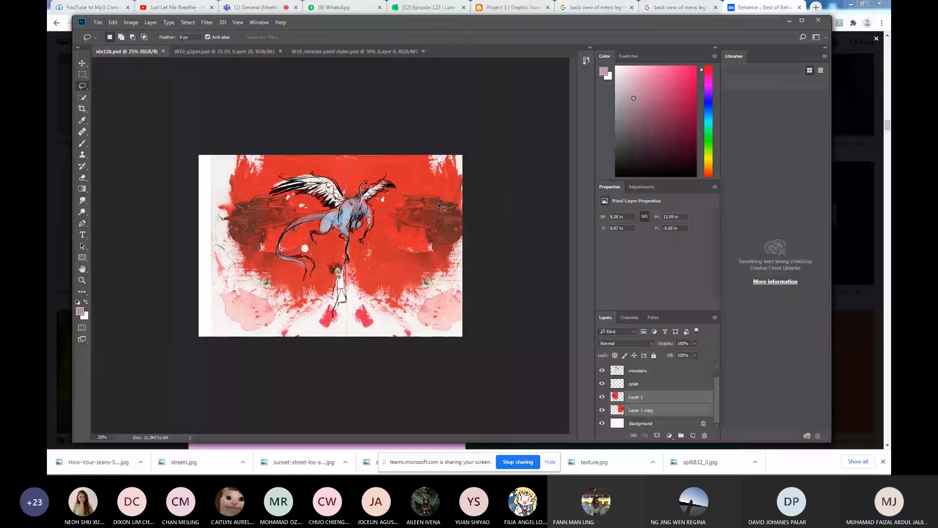
key(v)
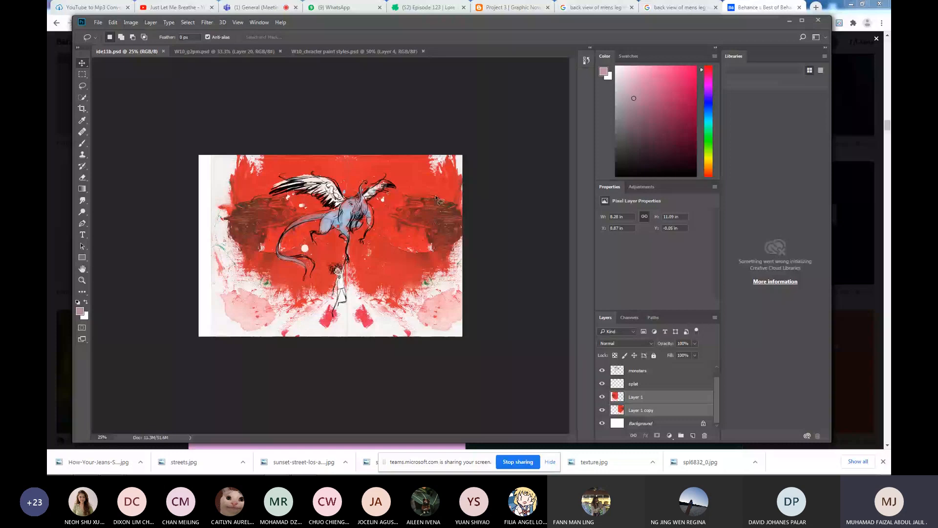
mouse_move(437, 199)
mouse_down()
mouse_move(419, 192)
mouse_move(438, 196)
mouse_up()
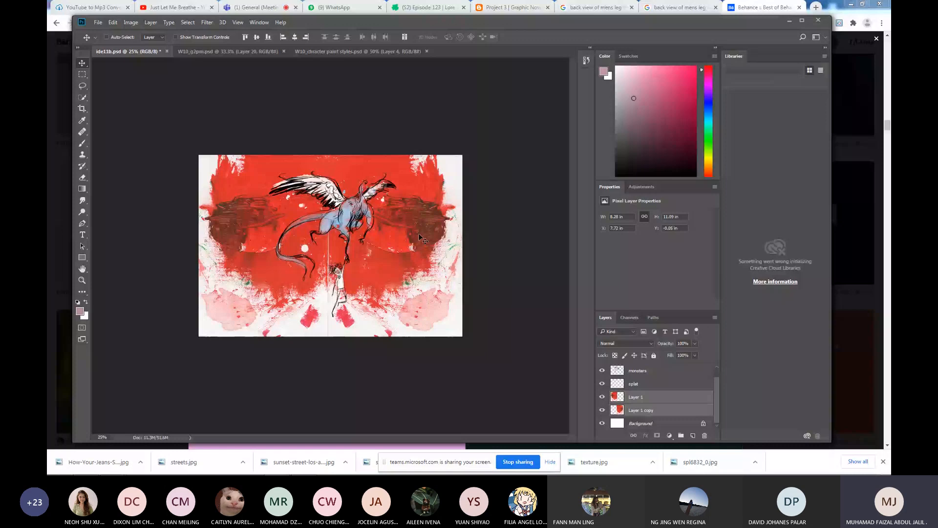
click(715, 317)
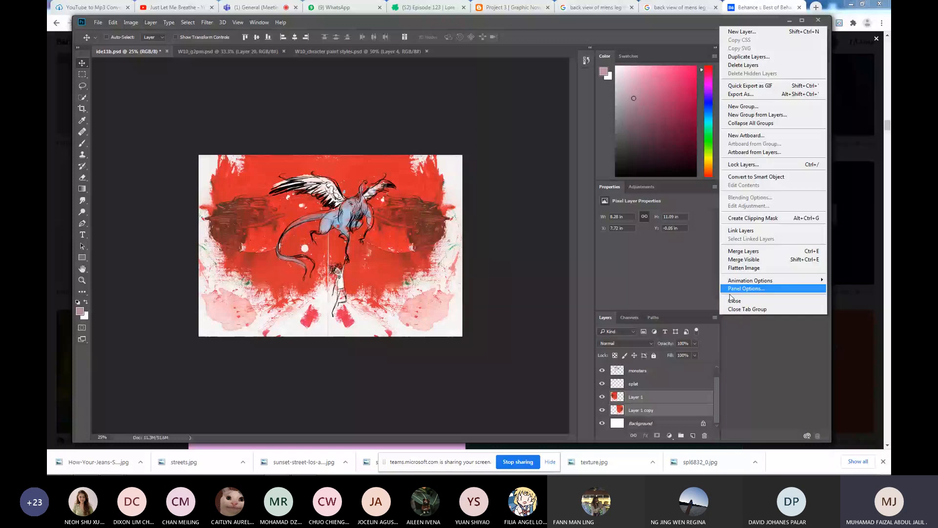
click(743, 251)
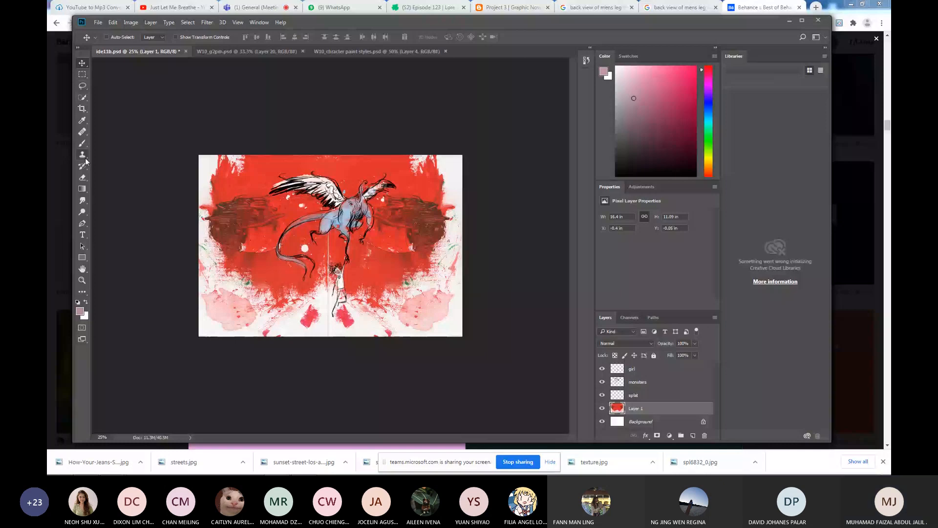
Paint out the white vertical seam down the middle of the merged red background with an enlarged Clone Stamp, and save the file.
ctrl+click(334, 260)
ctrl+click(333, 261)
ctrl+click(333, 261)
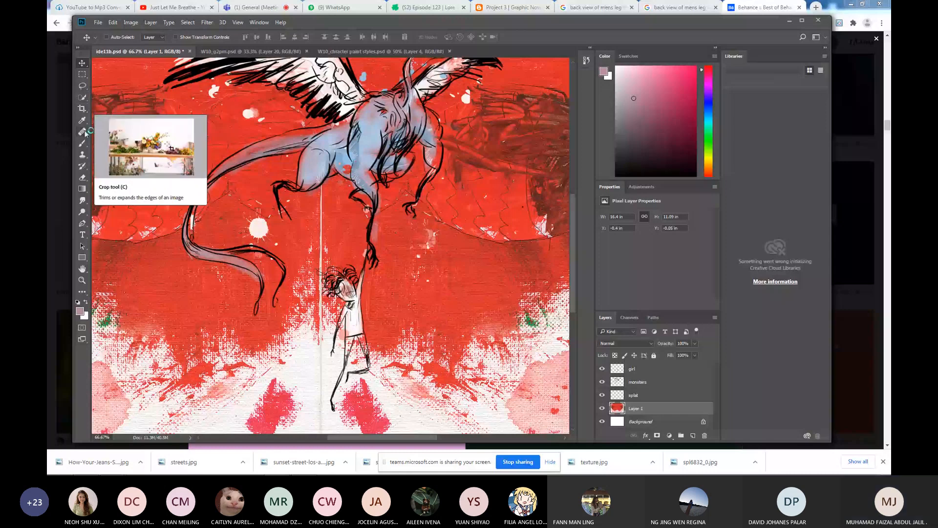
click(82, 154)
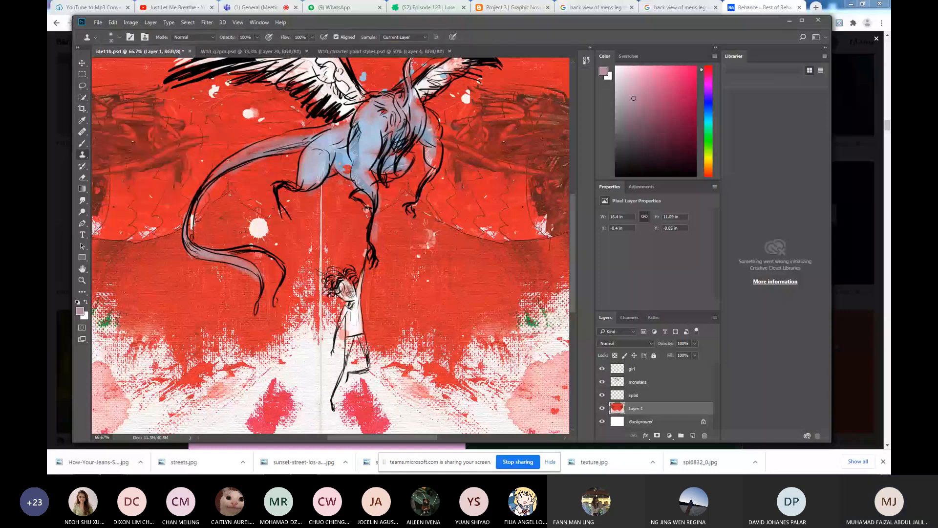
key(bracketright)
key(bracketright)
key(bracketright)
key(bracketright)
mouse_move(321, 221)
mouse_down()
mouse_move(321, 188)
mouse_move(319, 307)
mouse_up()
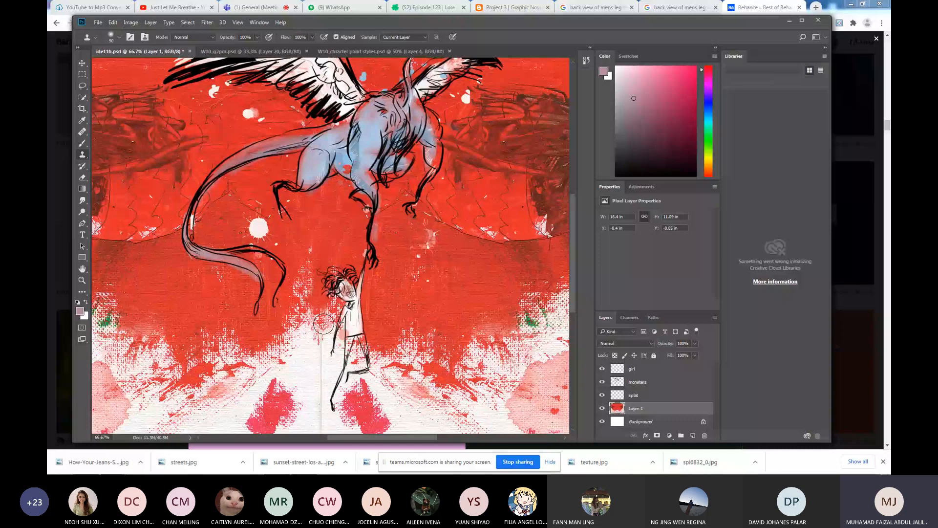
drag(328, 374, 325, 235)
drag(319, 213, 319, 308)
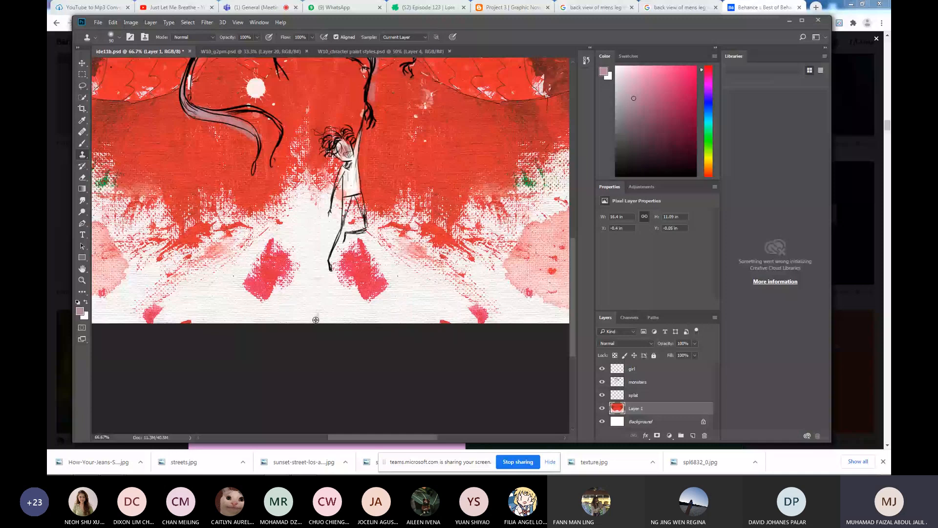
drag(392, 167, 240, 361)
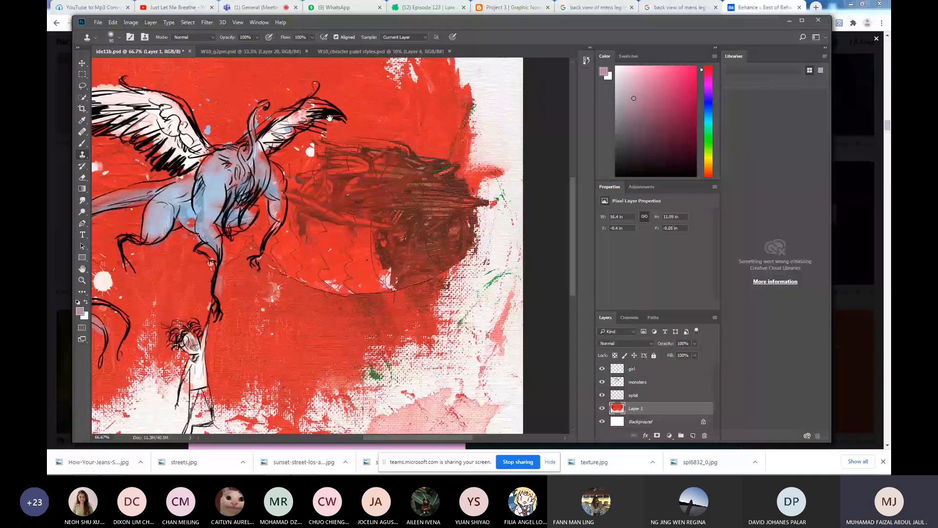
key(ctrl+minus)
key(ctrl+minus)
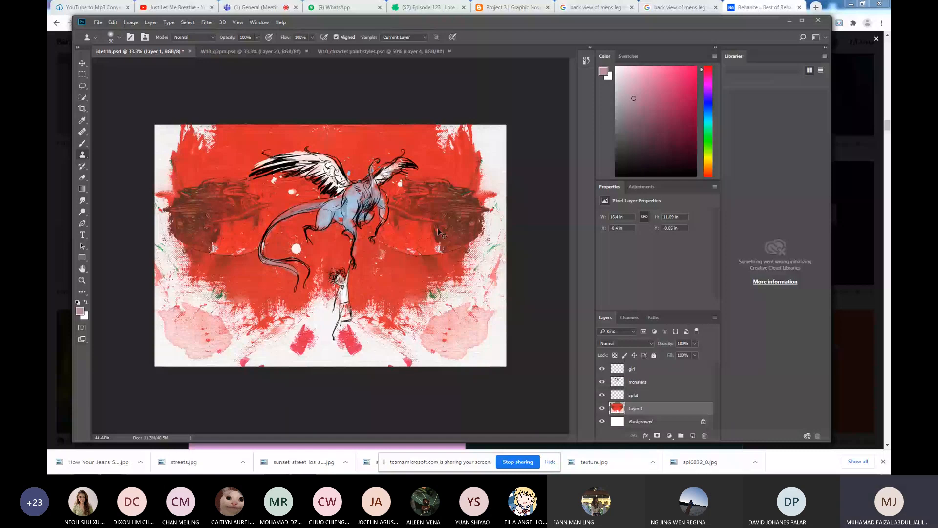
key(ctrl+minus)
key(ctrl+s)
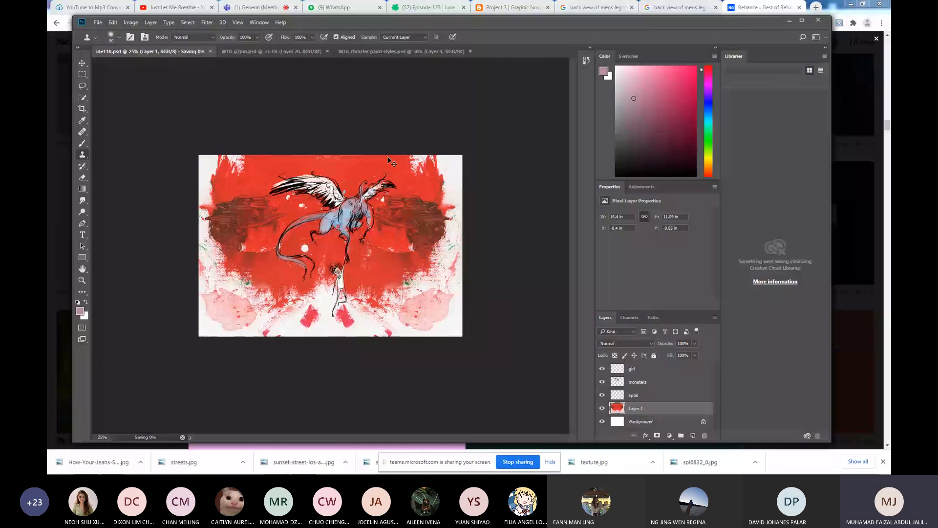
Rename the merged red background layer "canves" and save the file.
double_click(637, 408)
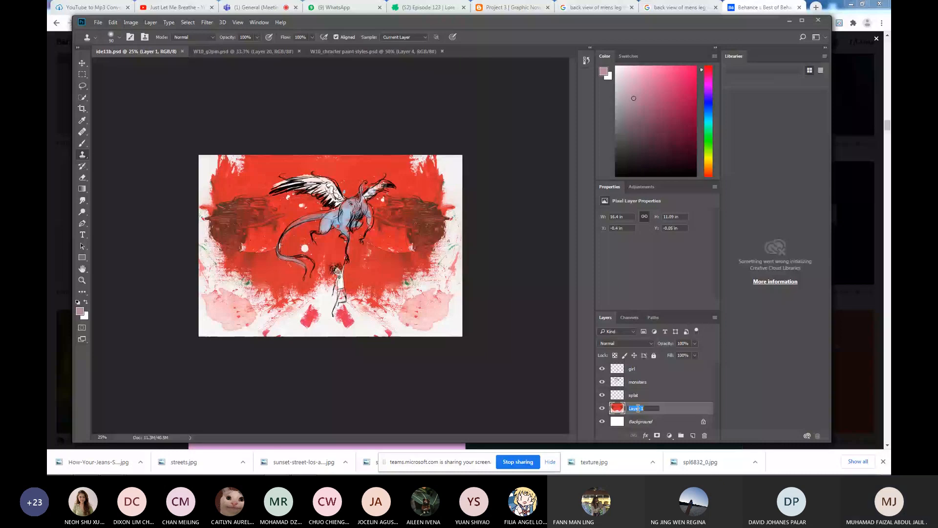
text(canve)
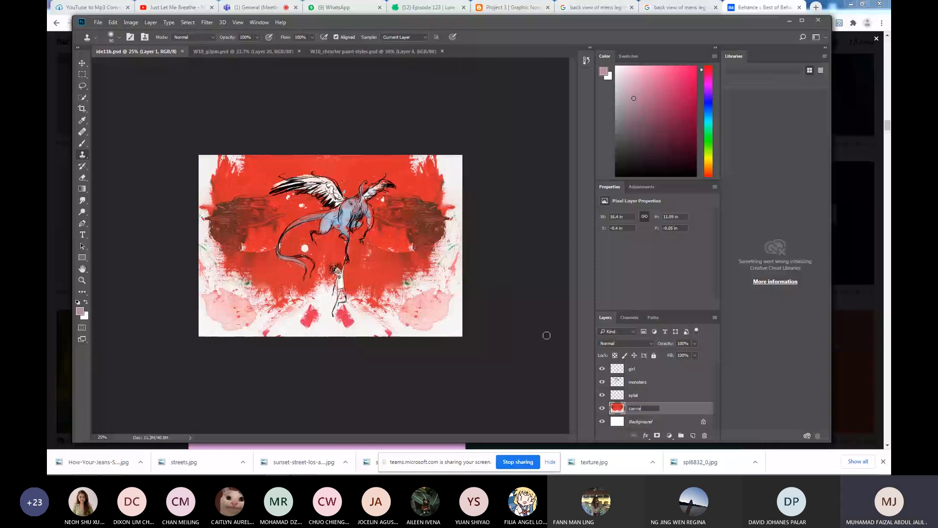
text(s)
key(Return)
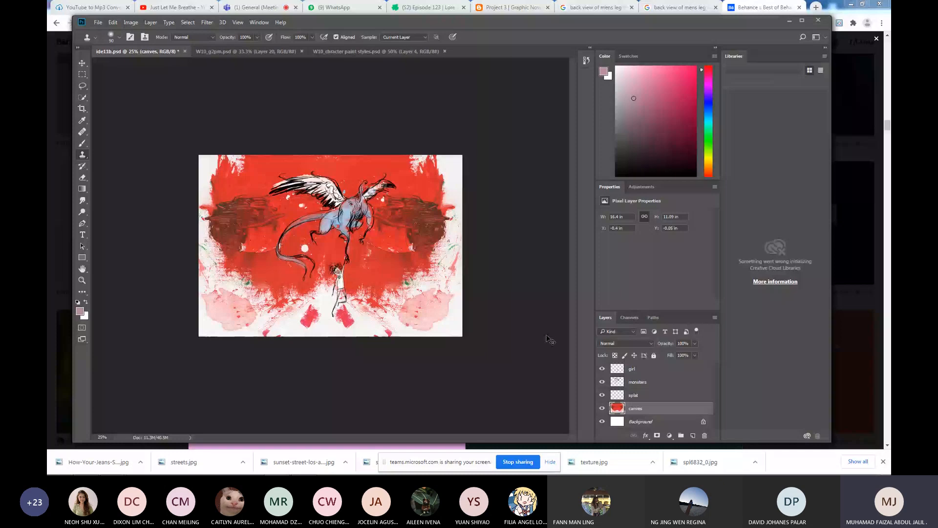
key(ctrl+s)
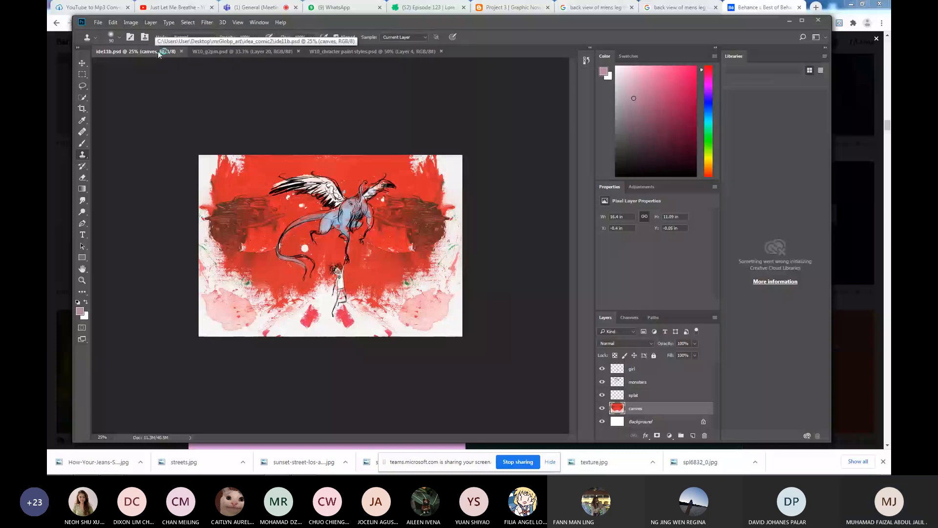
Check the document's colour mode and bit depth, and look over the splat and girl layers.
click(131, 22)
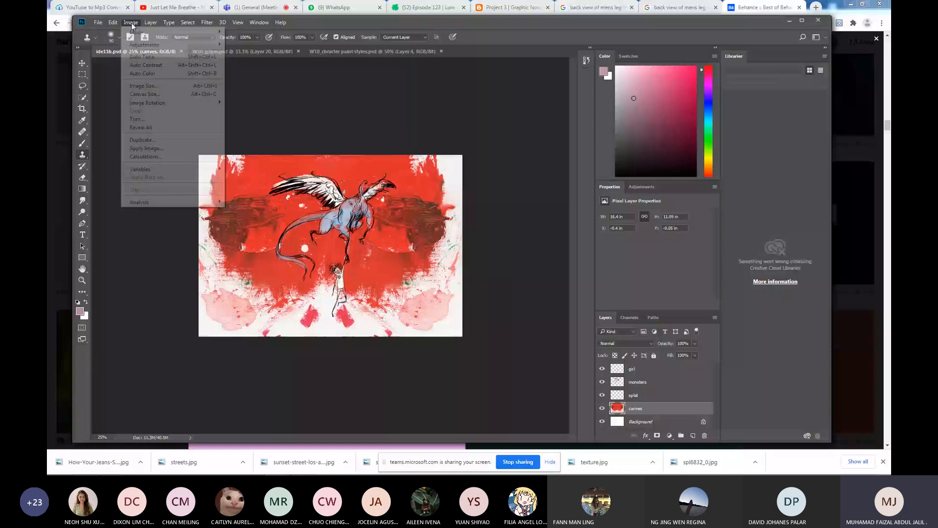
mouse_move(145, 35)
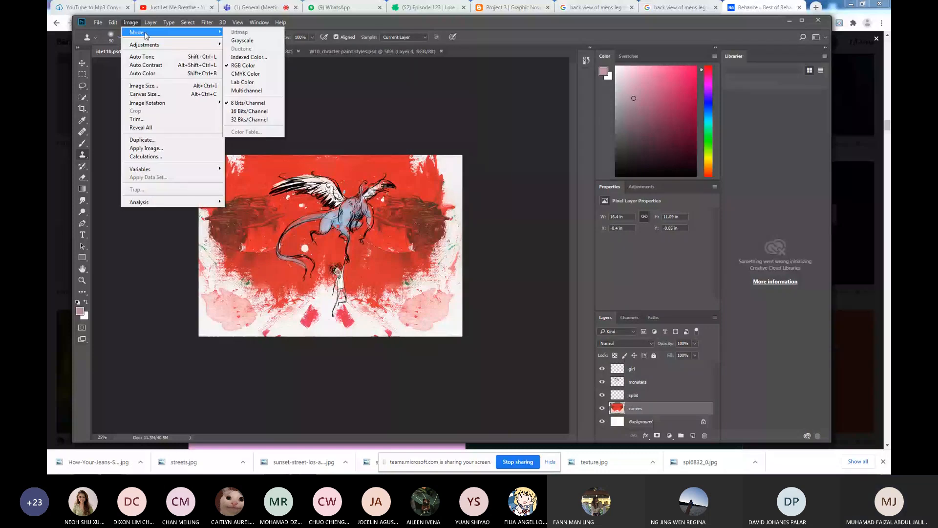
click(487, 50)
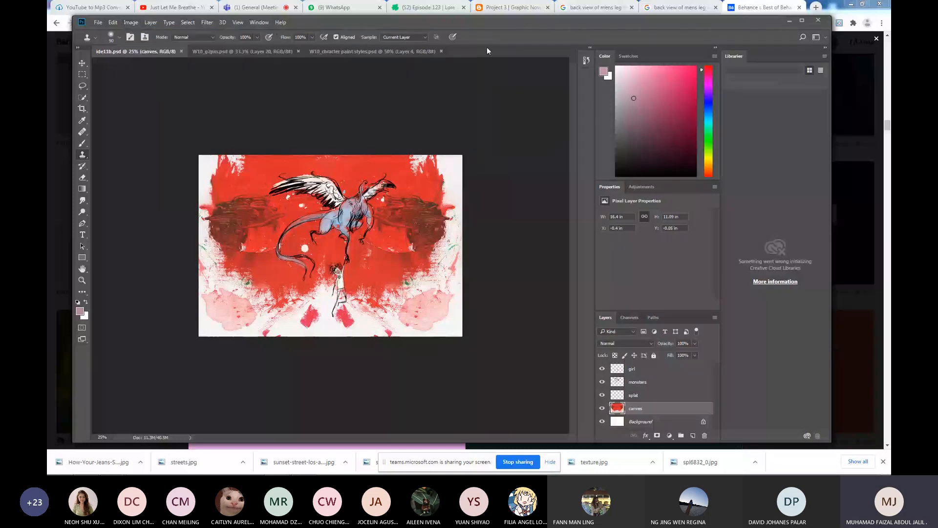
click(643, 396)
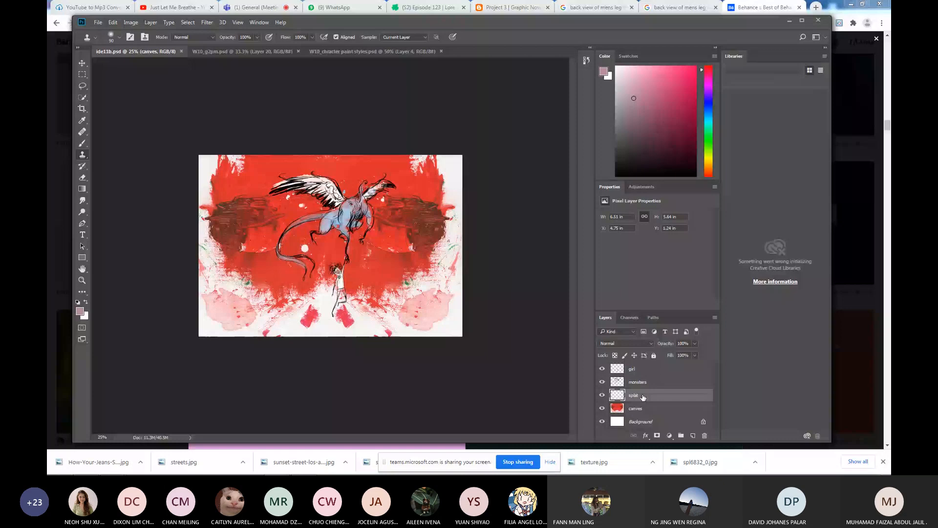
click(642, 369)
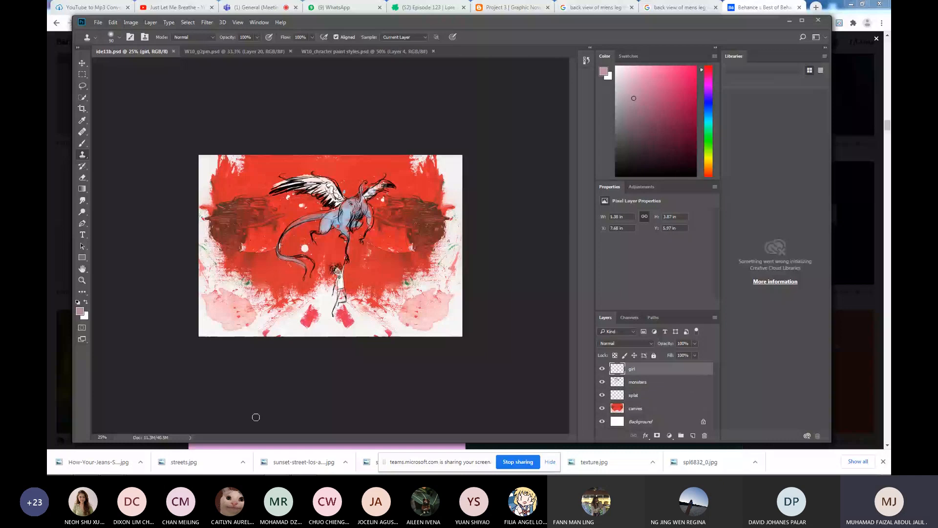
Switch to After Effects and close Comp 2, Comp 1 and the project W10_demo 9pm.aep.
click(304, 466)
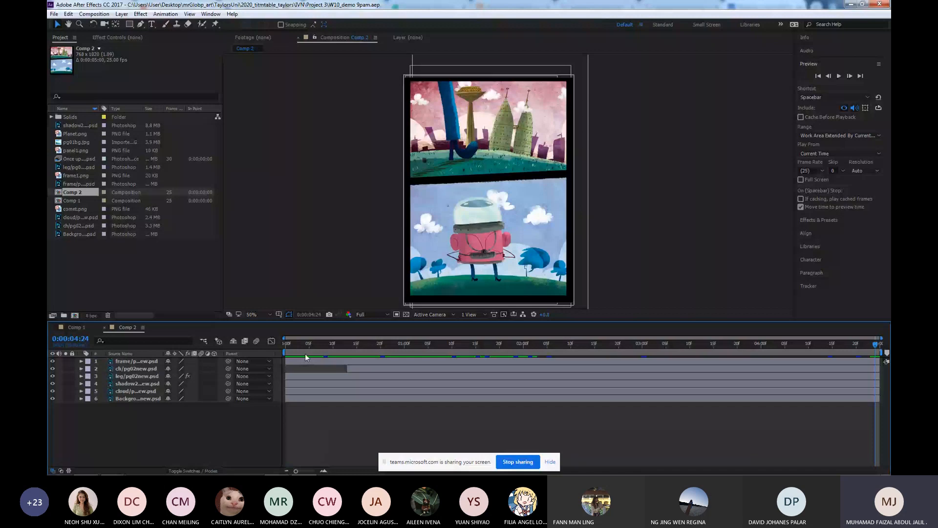
click(289, 341)
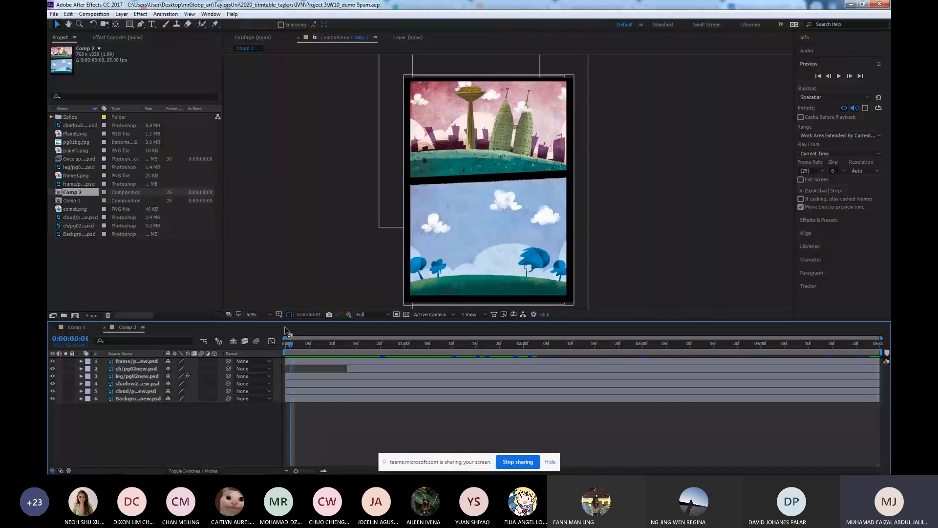
key(ctrl+w)
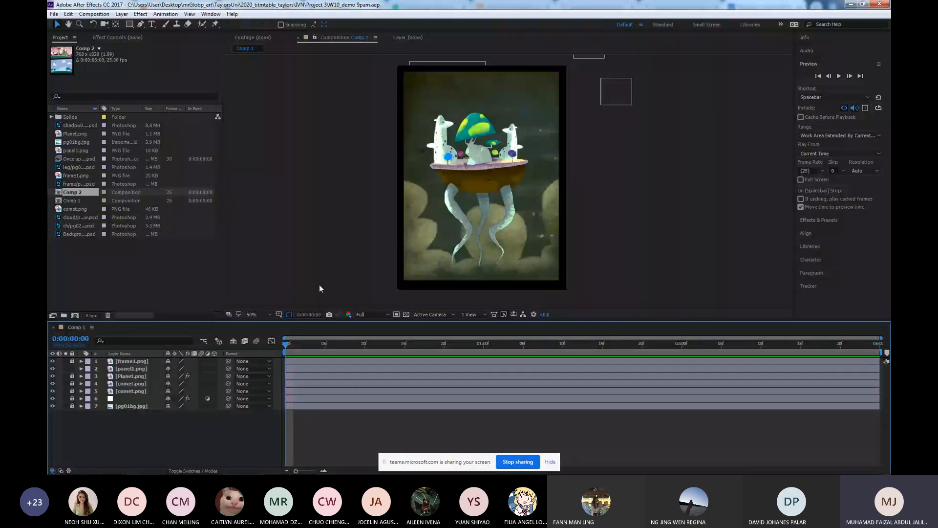
key(ctrl+w)
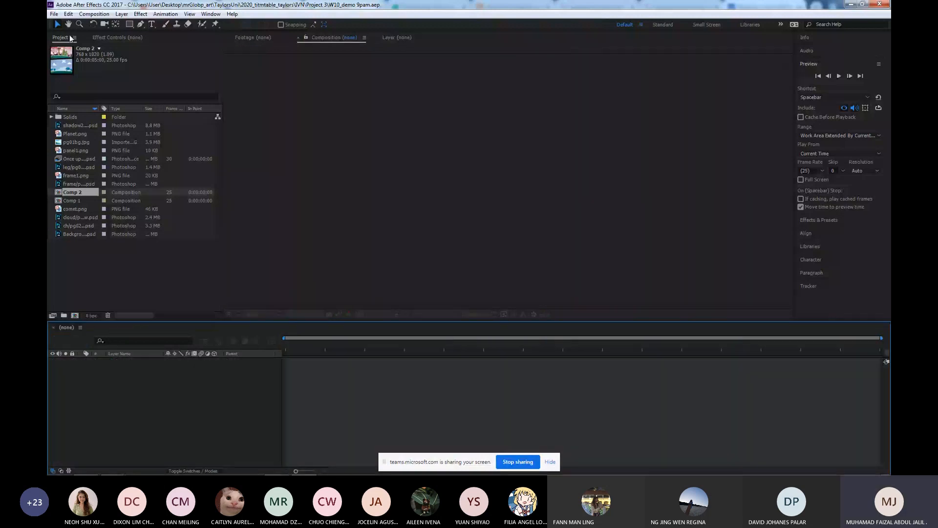
key(ctrl+w)
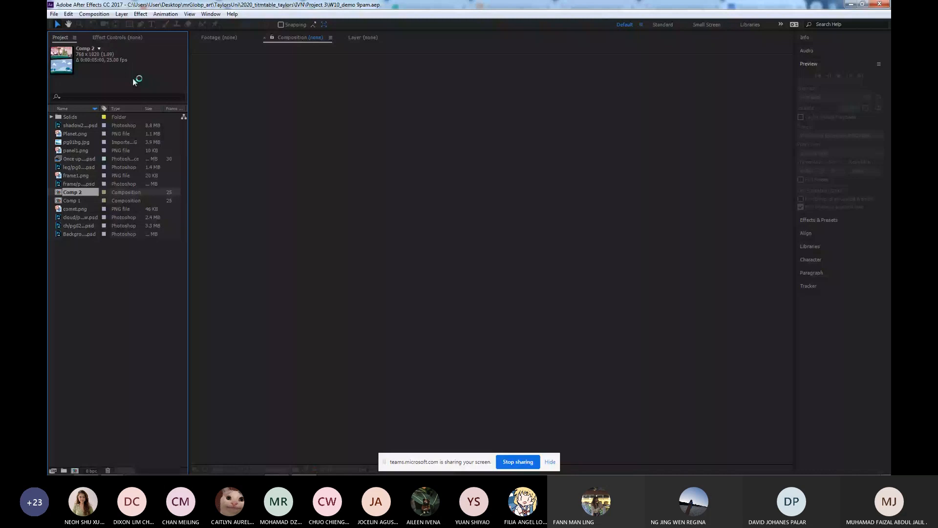
click(54, 15)
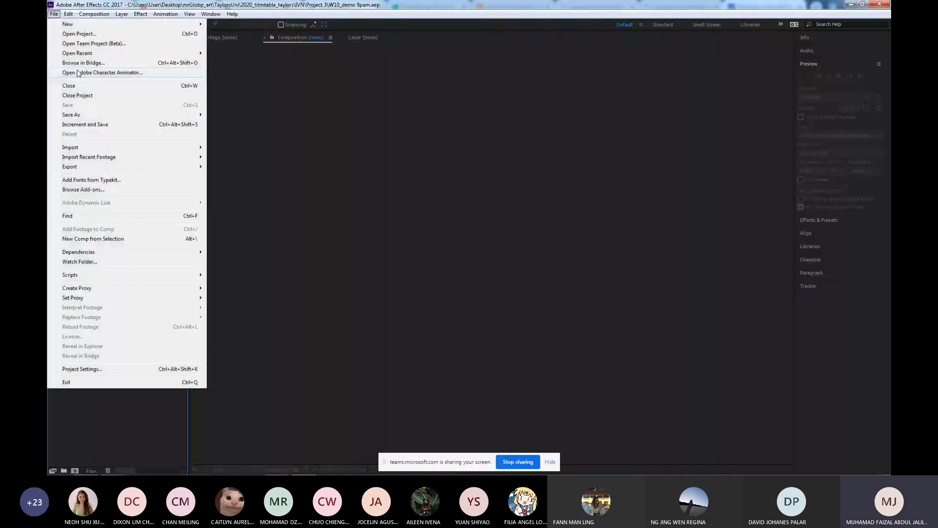
click(78, 96)
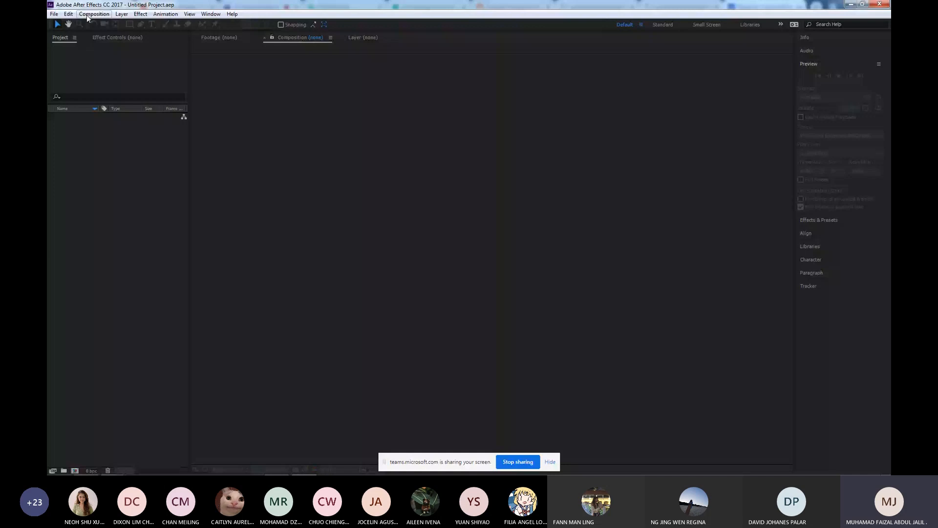
Create a new composition named Comp 1 with a duration of 3 seconds.
key(ctrl+n)
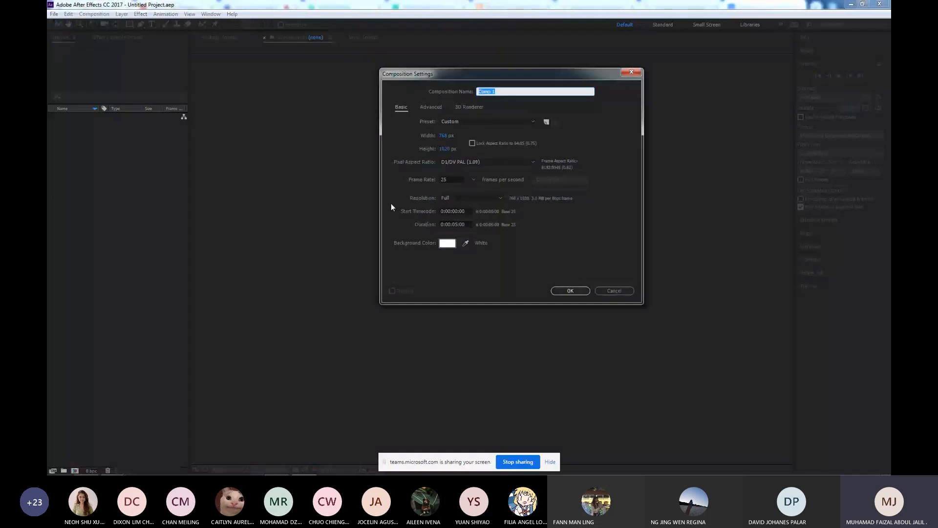
click(455, 227)
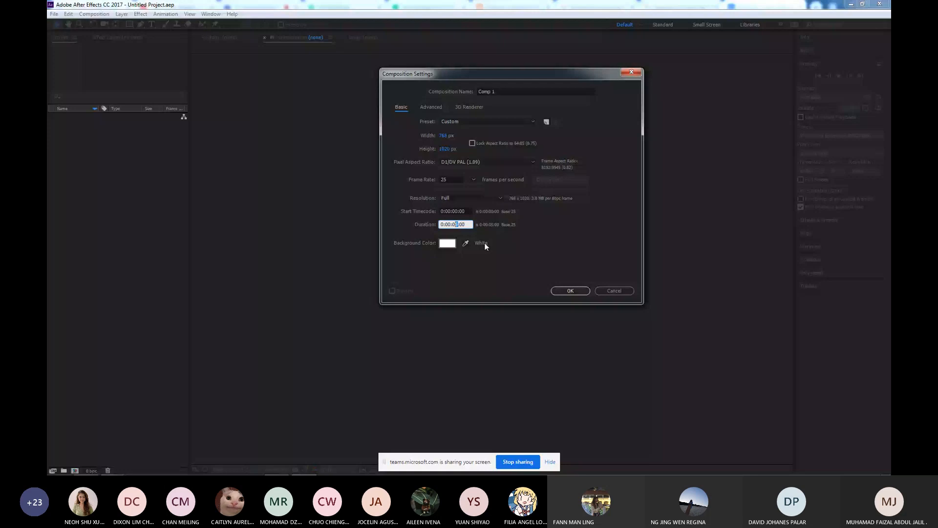
text(3)
click(569, 291)
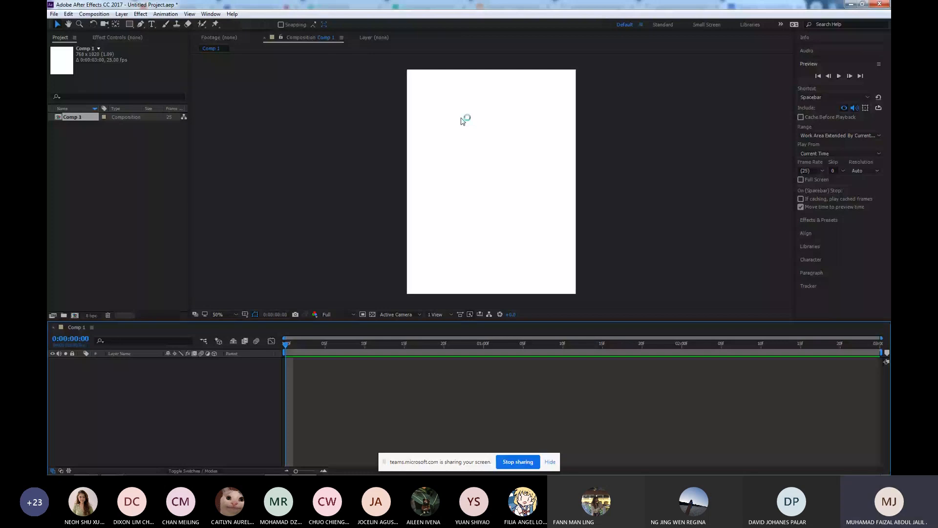
click(125, 147)
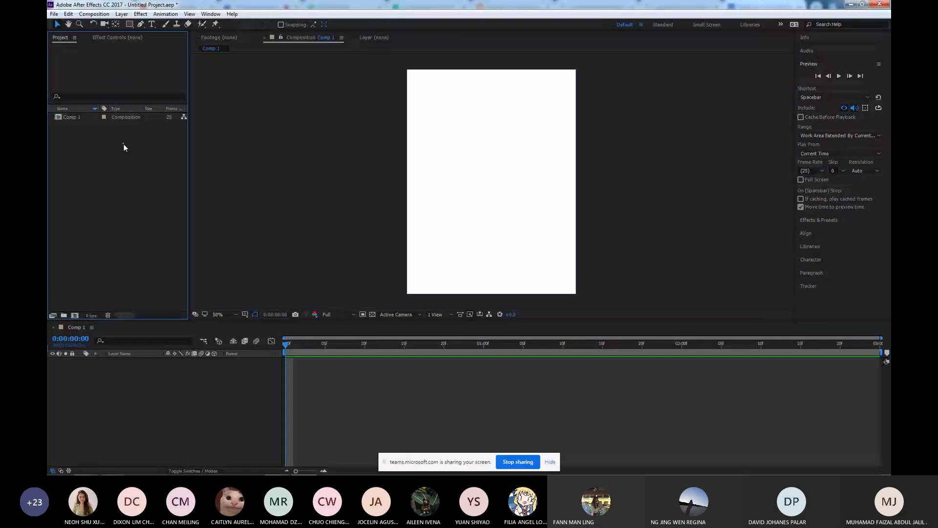
double_click(125, 147)
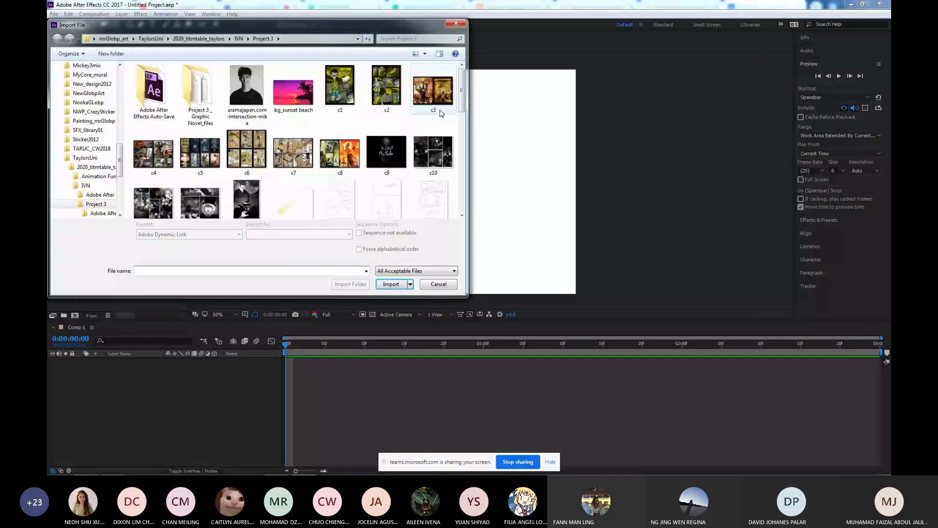
drag(461, 98, 460, 209)
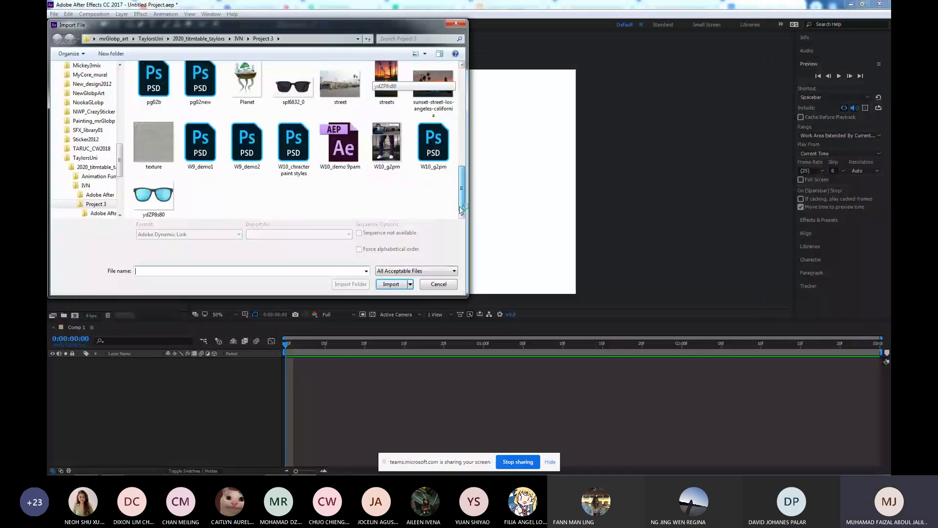
click(438, 284)
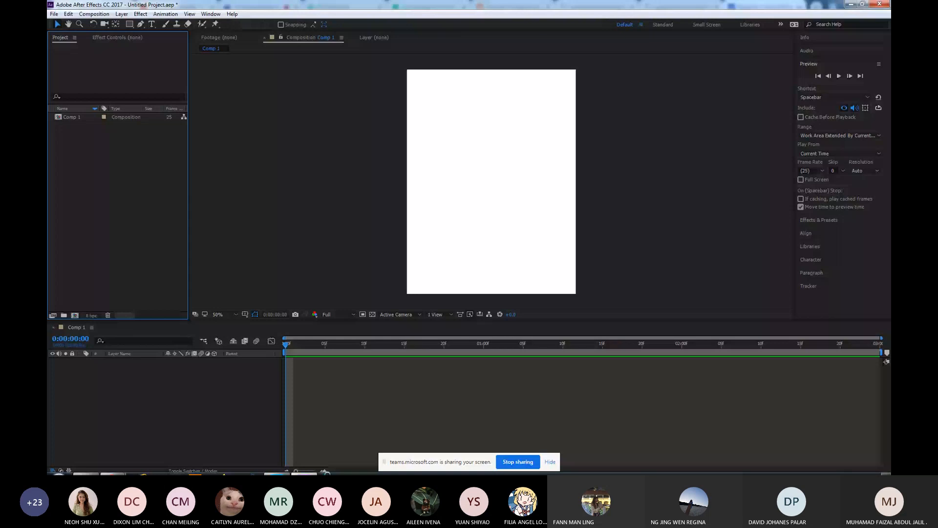
Switch to Photoshop and start a Save As into TaylorsUni > 2020_titmtable_taylors > IVN > Project 3 > Project 3 _ Graphic Novel_files.
click(276, 466)
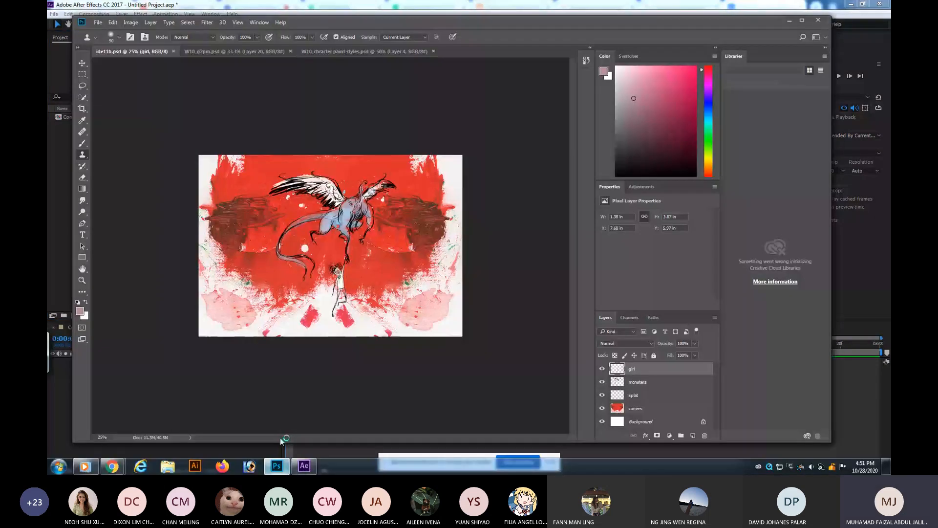
key(ctrl+shift+s)
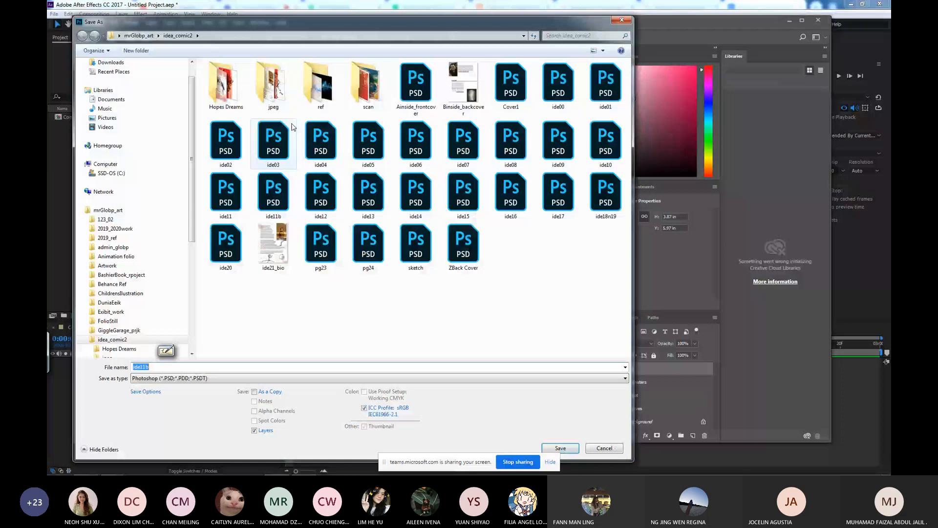
key(alt+Up)
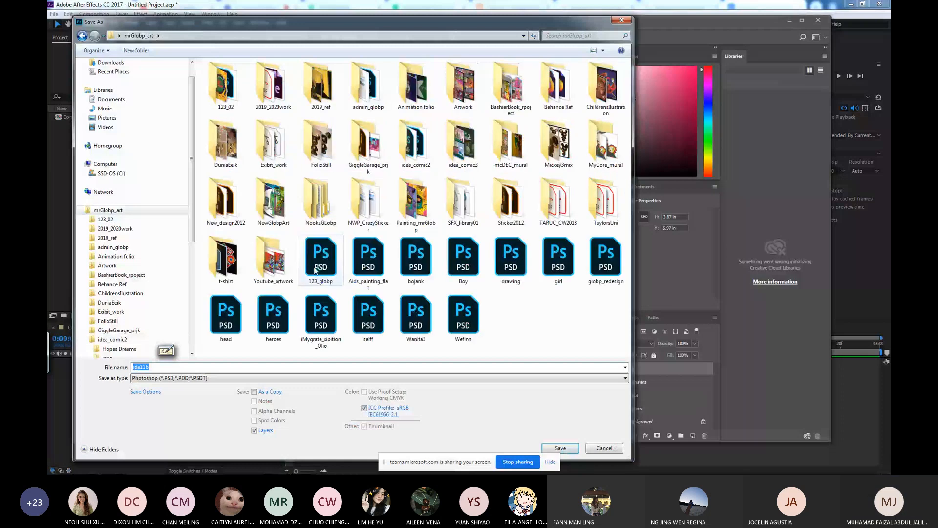
click(607, 215)
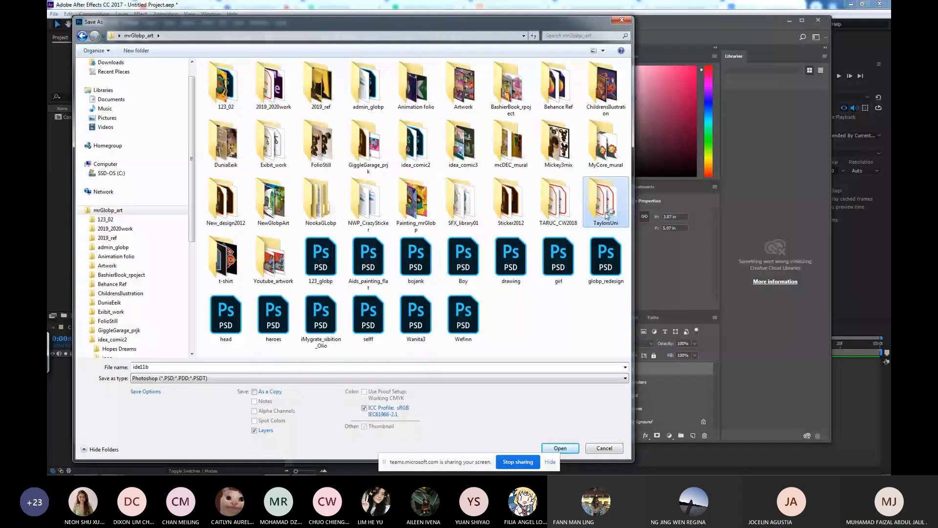
double_click(229, 88)
click(279, 93)
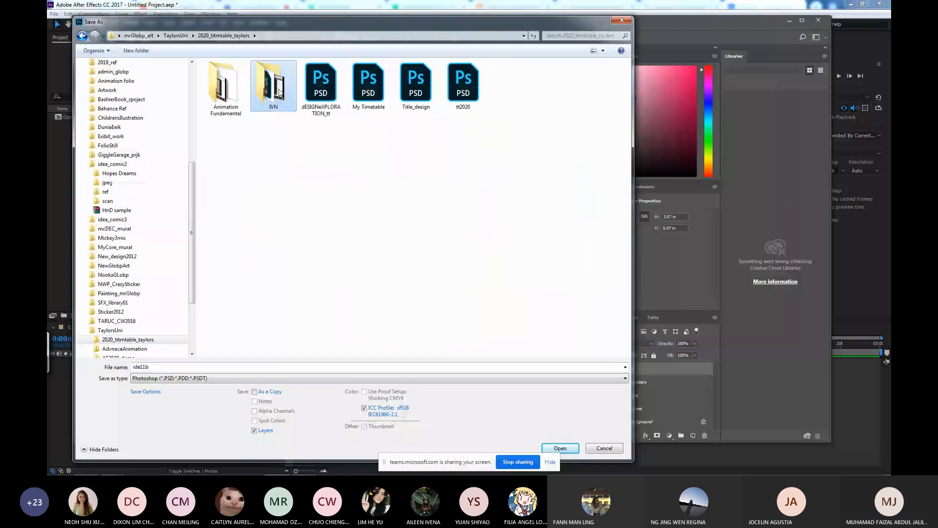
double_click(273, 88)
double_click(274, 88)
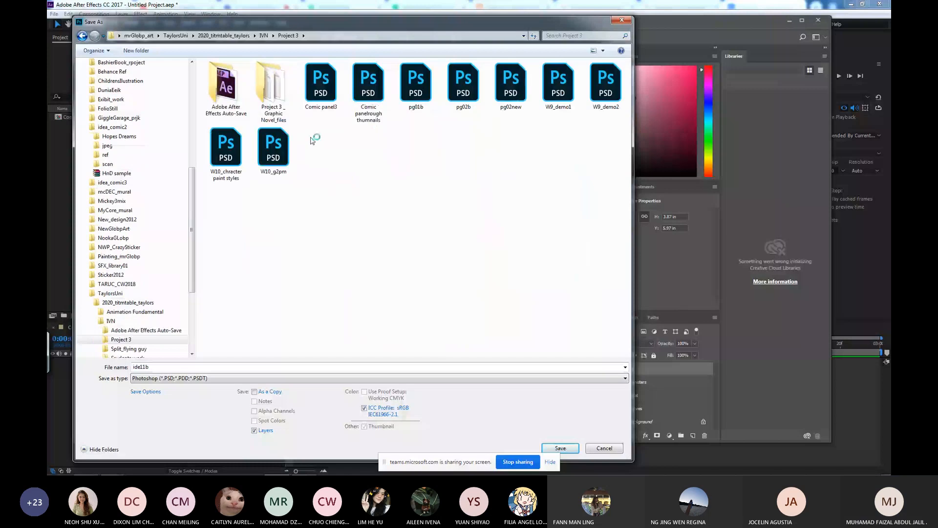
double_click(263, 98)
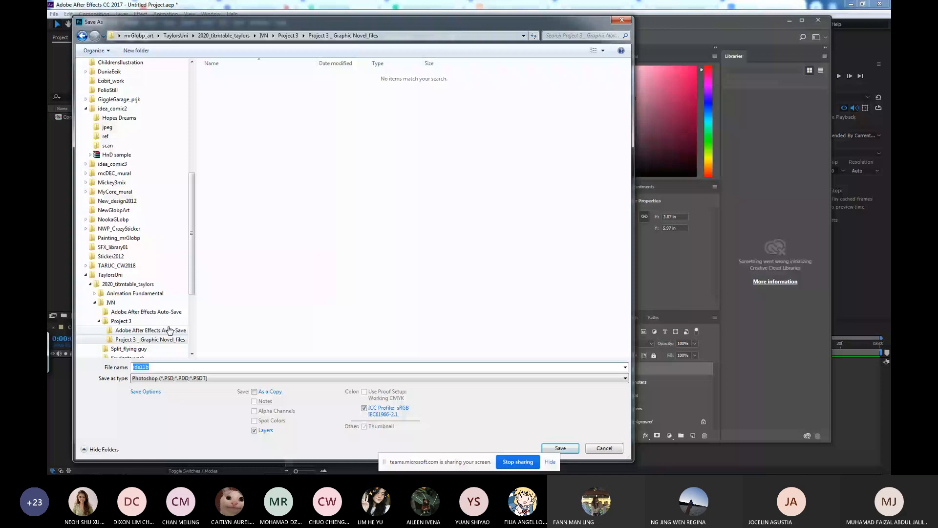
Save the layered document as the Photoshop file HnD_page_test with Maximize Compatibility on.
text(H)
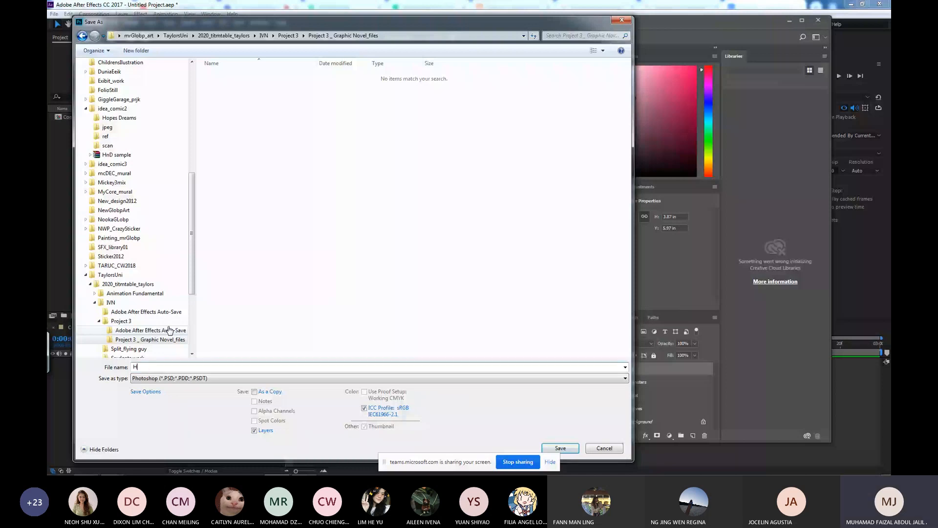
text(nD)
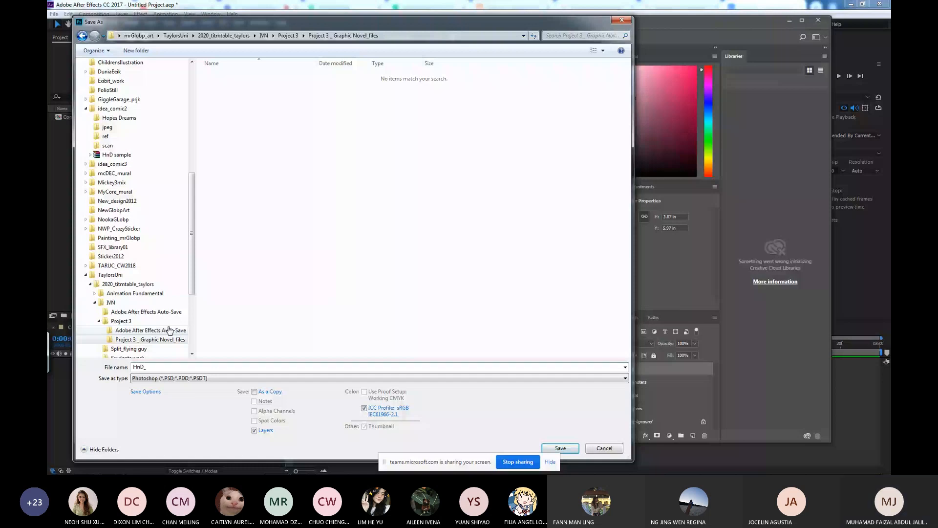
text(_page)
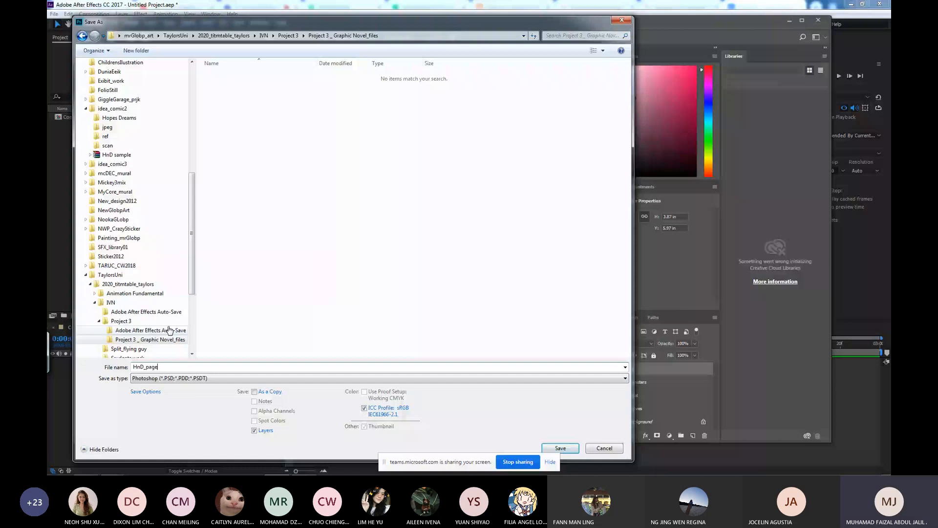
text(_te)
key(Return)
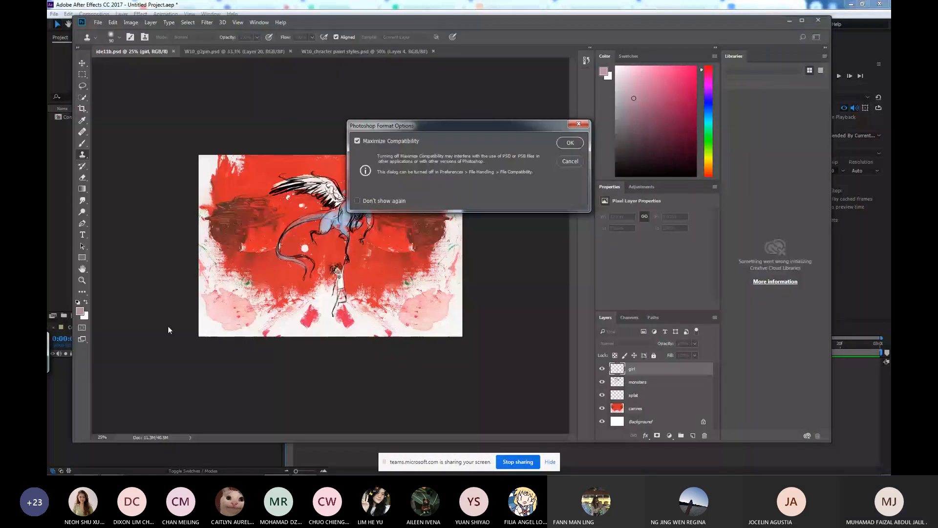
key(Return)
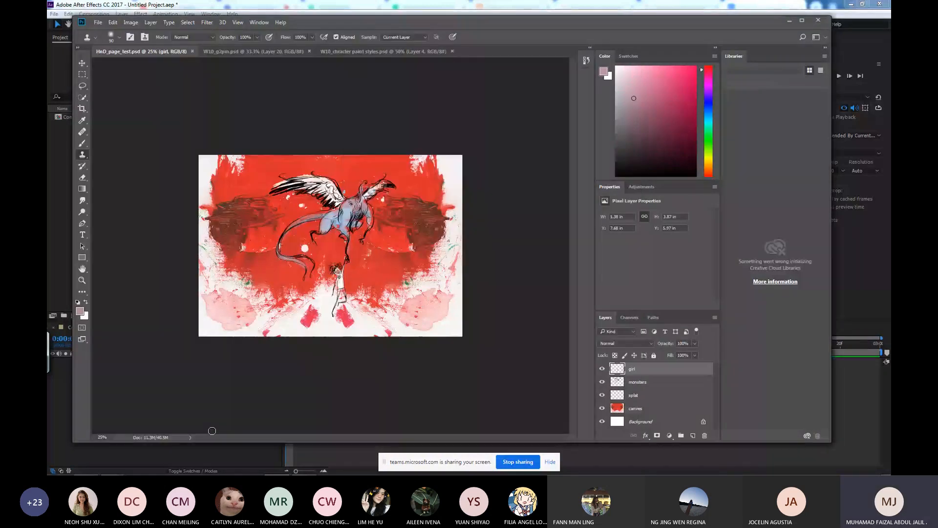
Switch to After Effects, import only the canves layer of HnD_page_test.psd as footage at document size, and place it in Comp 1.
click(50, 187)
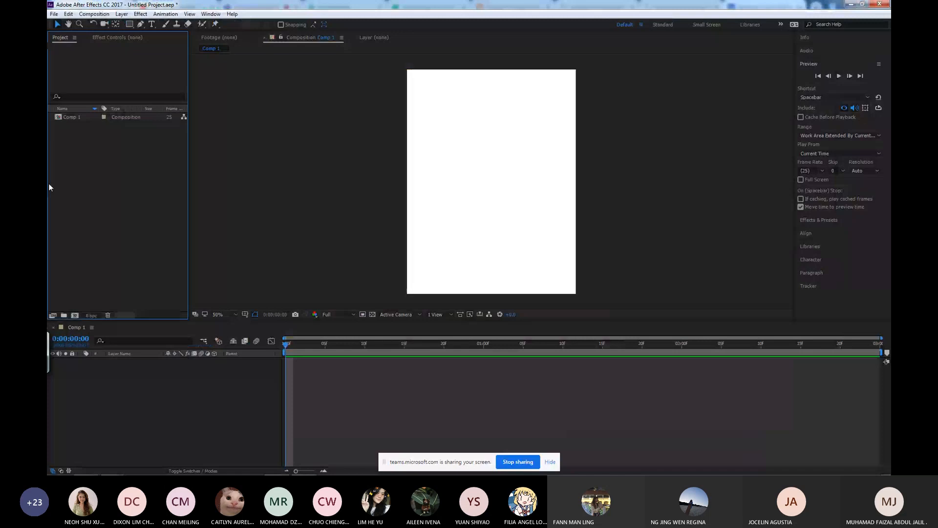
key(ctrl+i)
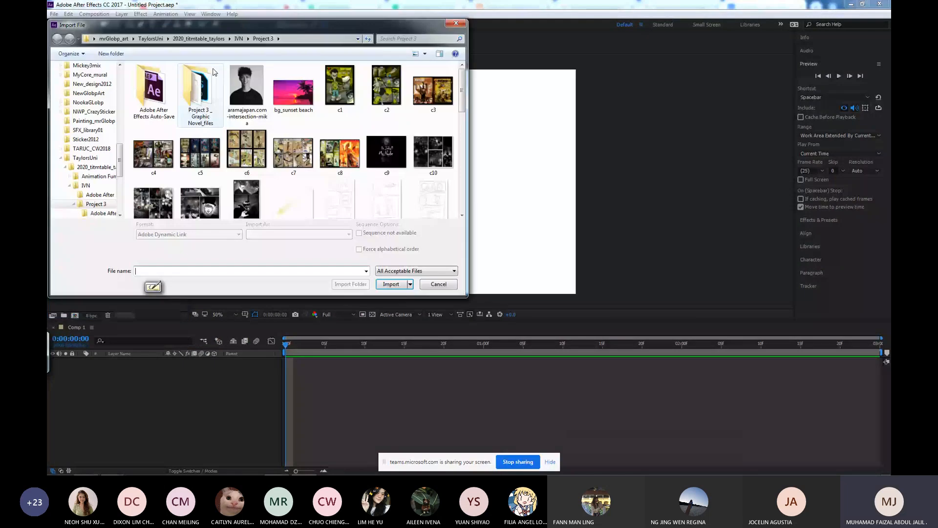
double_click(214, 72)
double_click(343, 98)
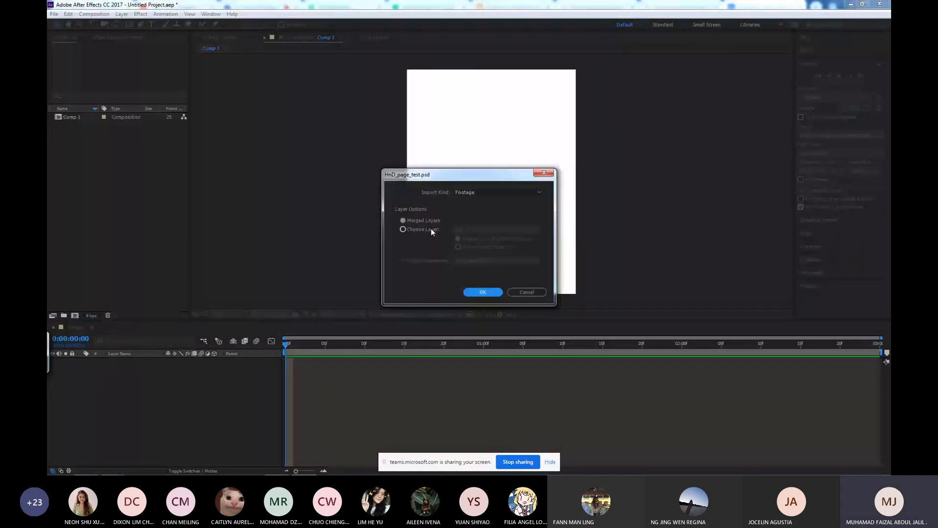
click(431, 228)
click(508, 229)
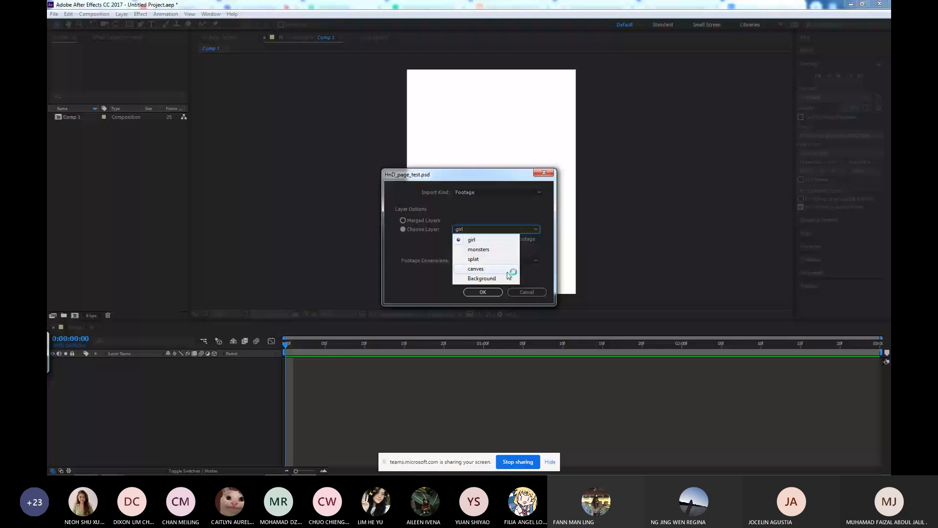
click(475, 269)
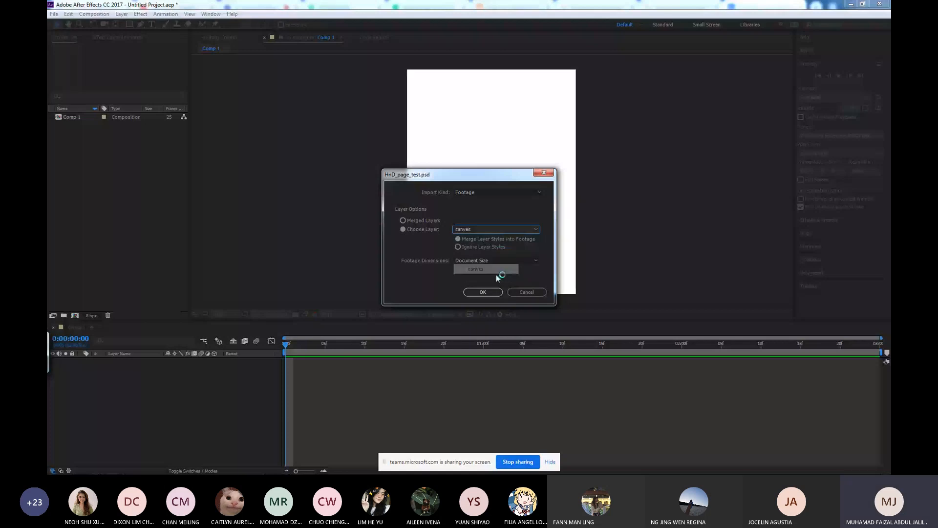
key(Return)
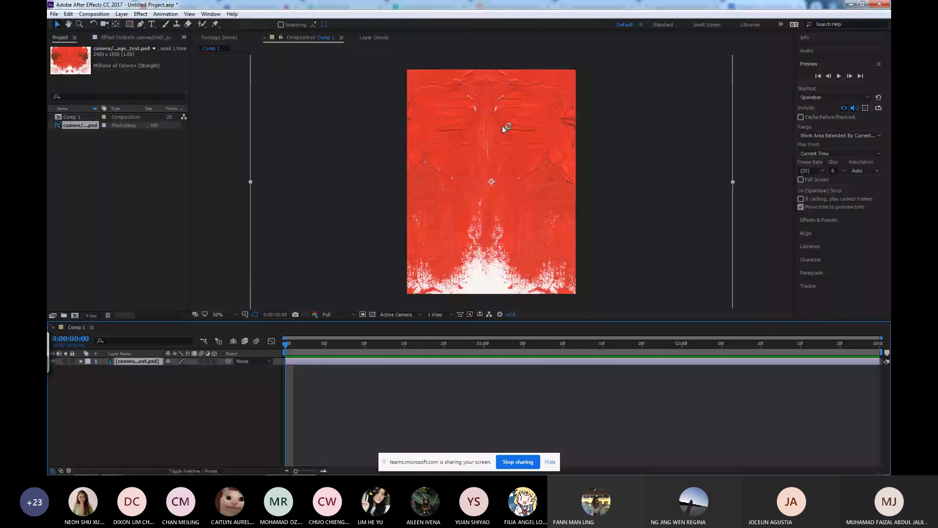
Scale the canves layer down to the composition's height and shift it sideways until its left edge meets the composition's left edge.
key(comma)
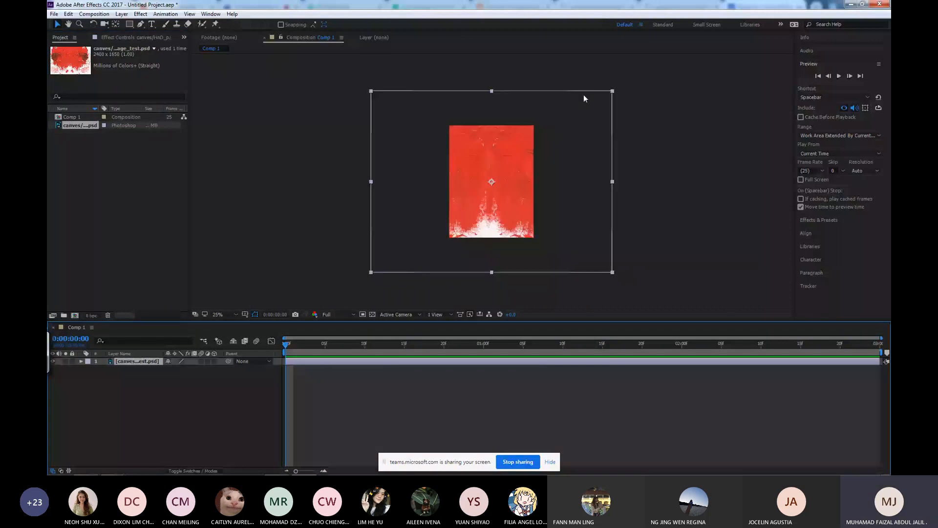
drag(612, 91, 598, 111)
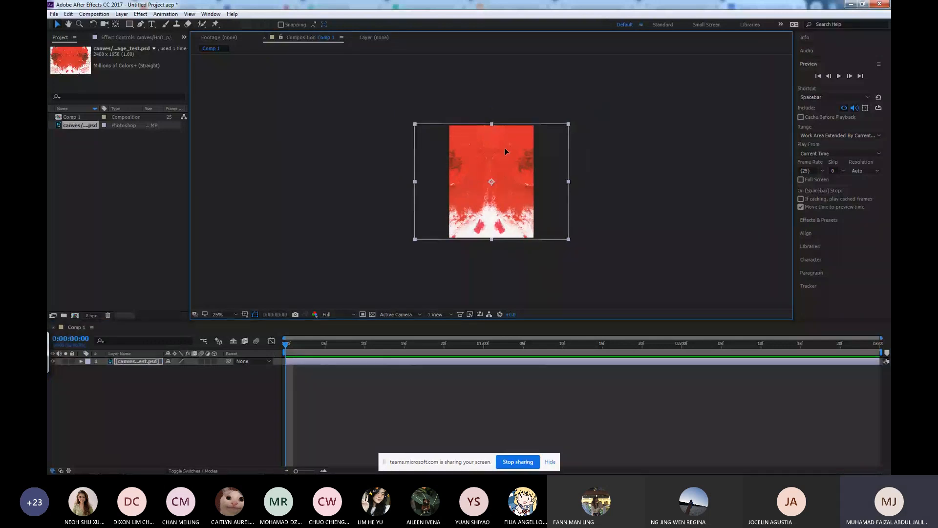
drag(506, 148, 534, 148)
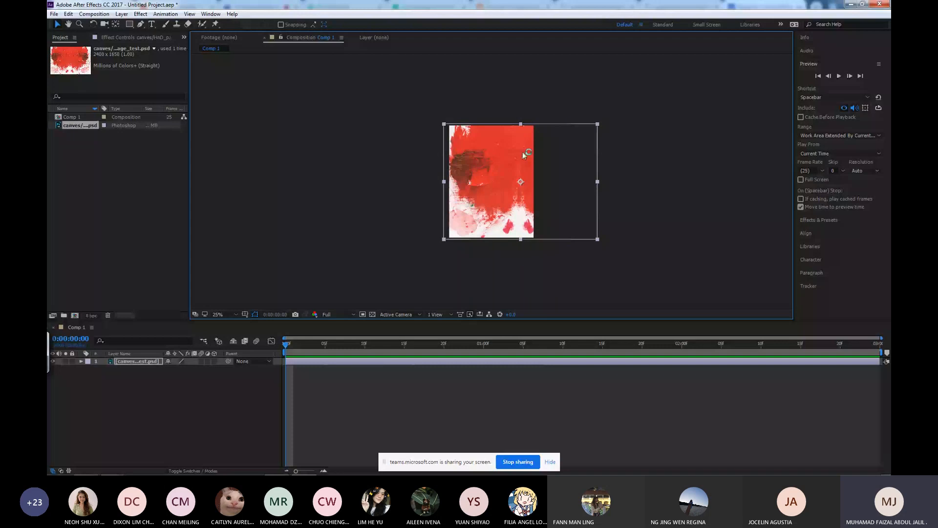
drag(523, 152, 525, 171)
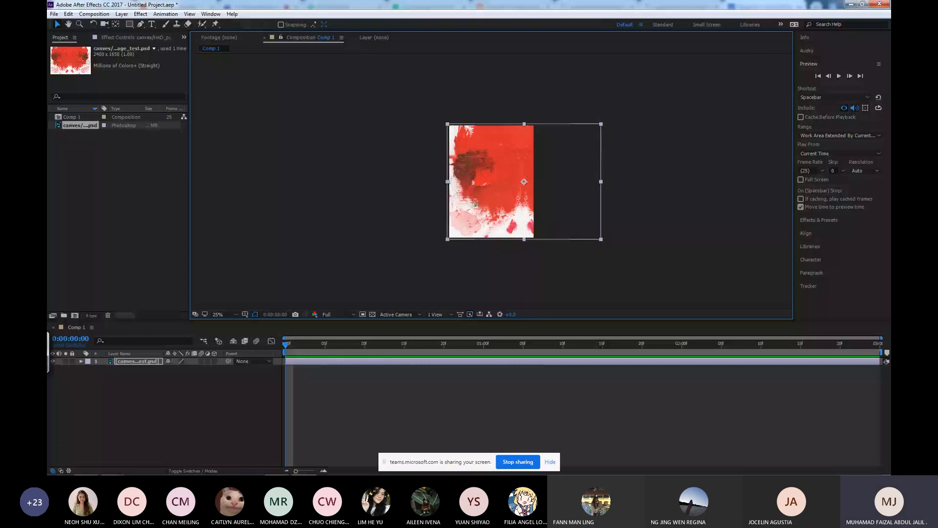
Switch to Photoshop, open frame1.png from the Project 3 folder, and copy the whole frame into HnD_page_test.psd as a new layer.
click(277, 467)
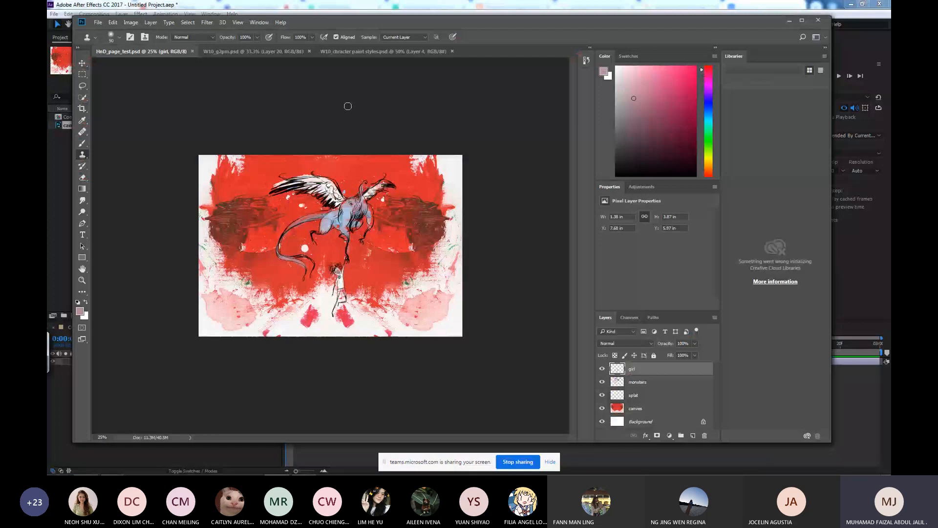
key(ctrl+o)
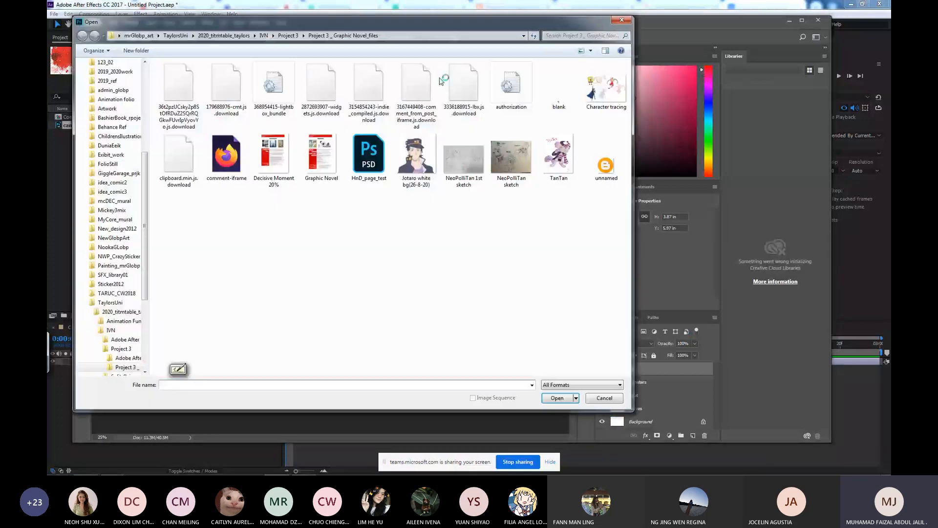
click(288, 36)
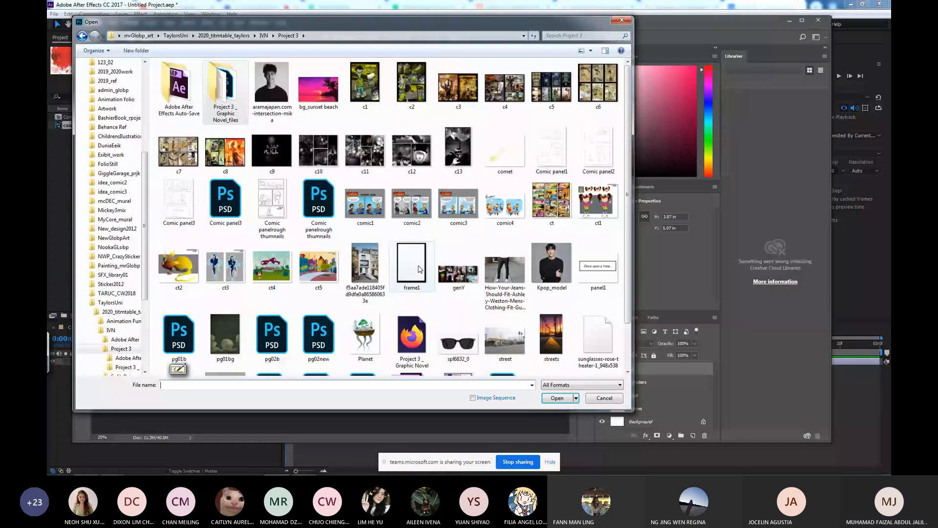
double_click(419, 268)
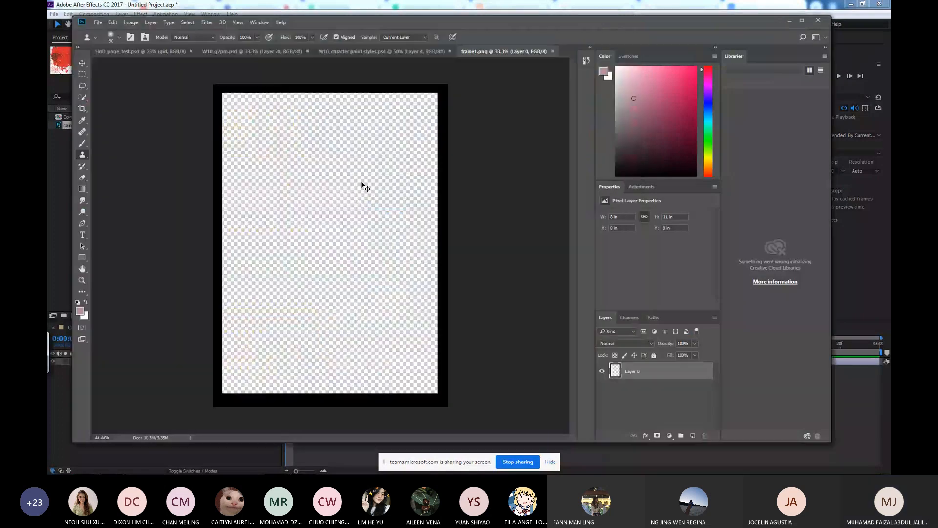
key(ctrl+a)
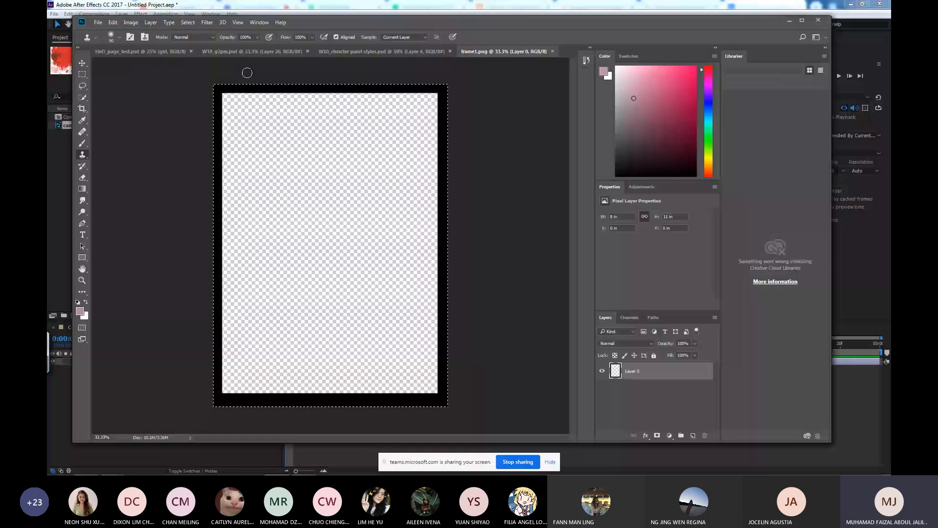
key(ctrl+Tab)
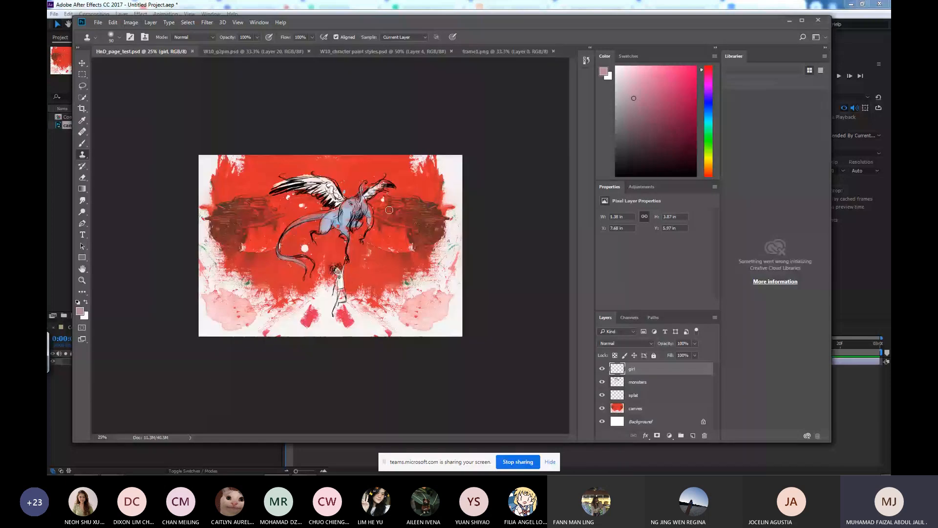
key(ctrl+v)
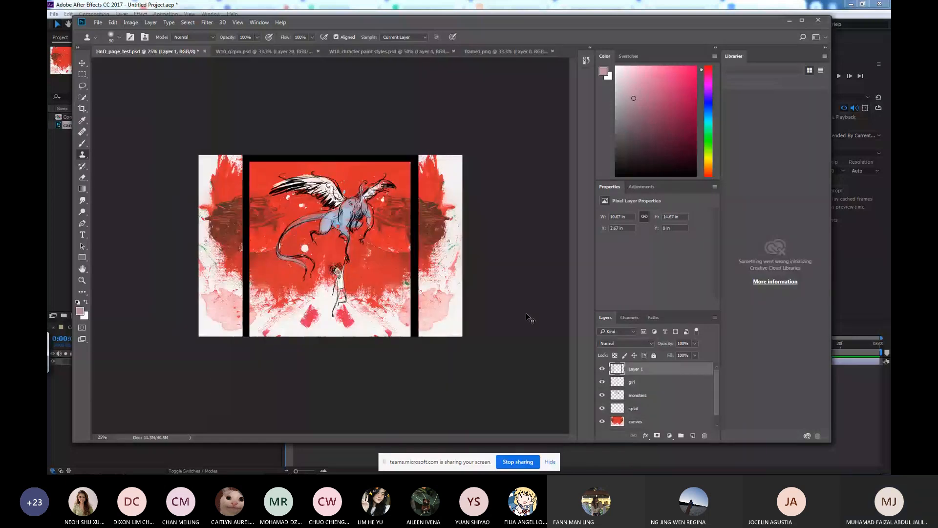
Scale the pasted frame layer down to the document's height and centre it horizontally over the creature artwork.
drag(416, 187, 404, 155)
key(ctrl+t)
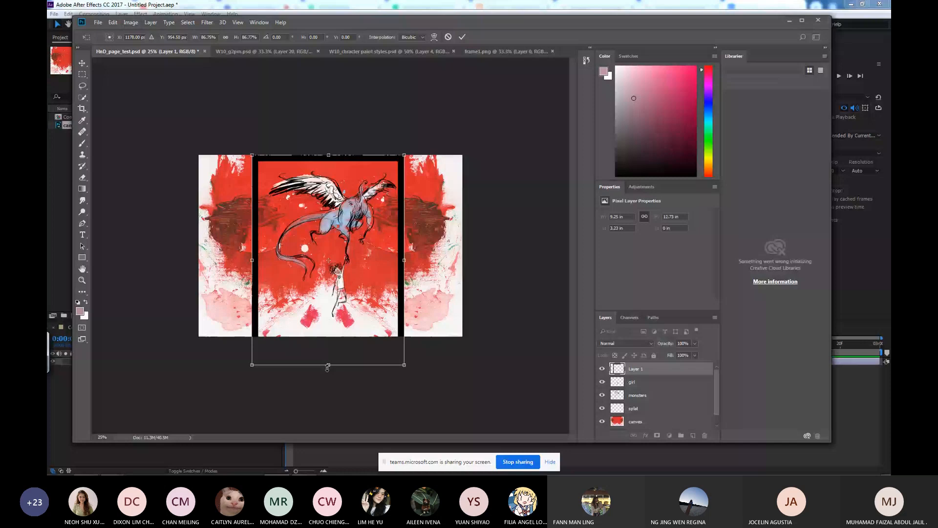
drag(252, 365, 272, 336)
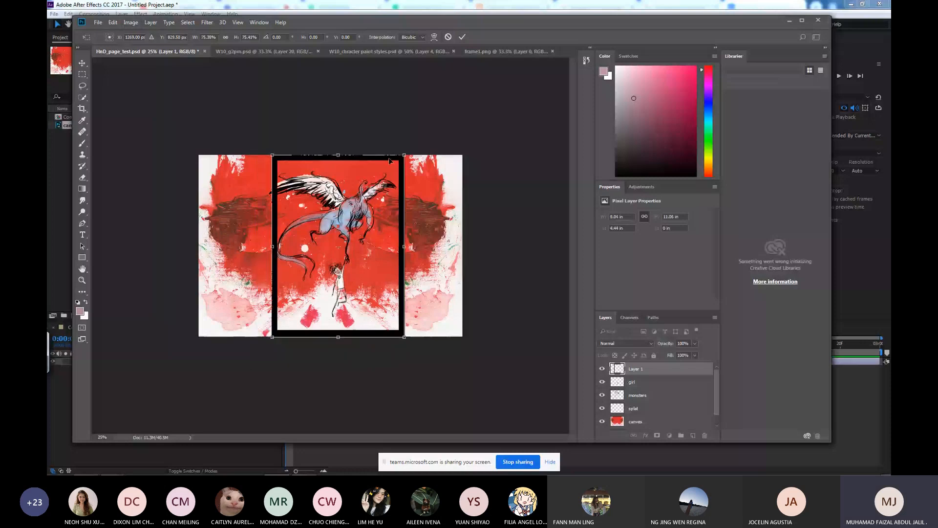
key(Return)
key(s)
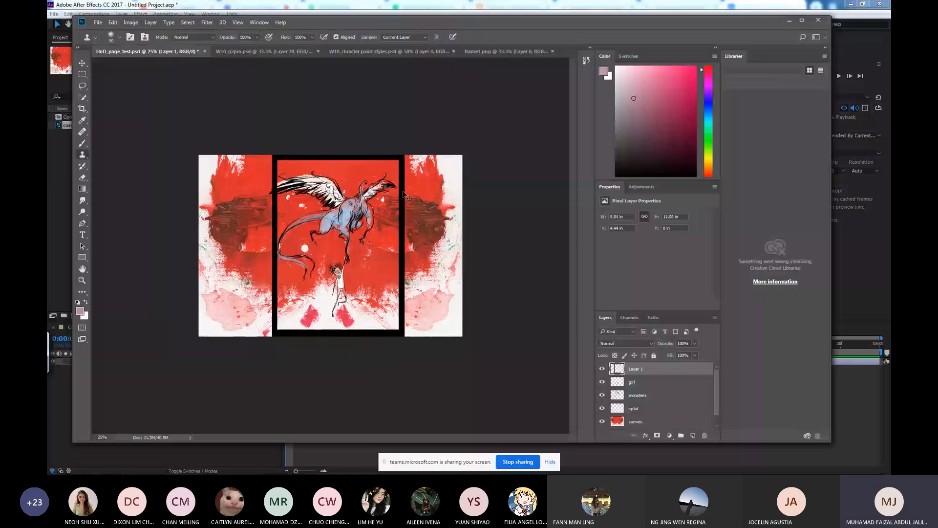
drag(403, 194, 396, 195)
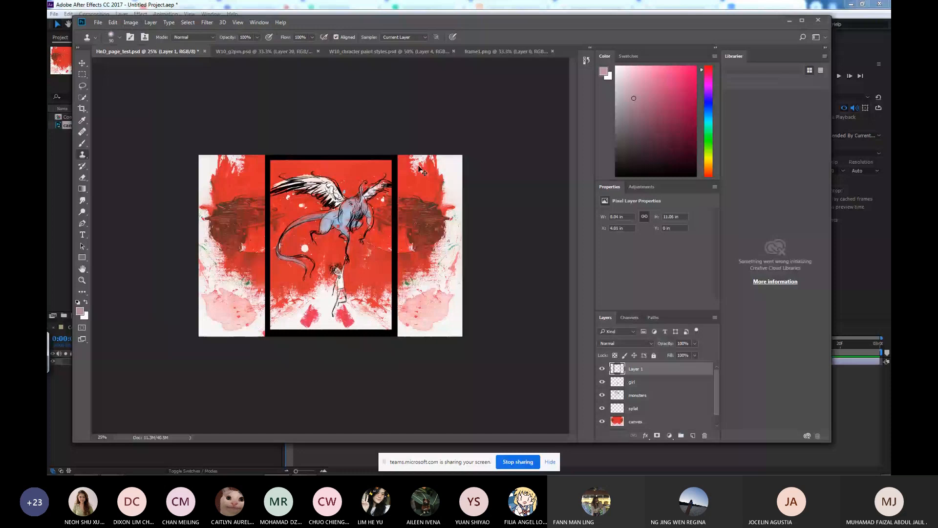
Save HnD_page_test.psd and rename the frame layer as panel.
key(ctrl+s)
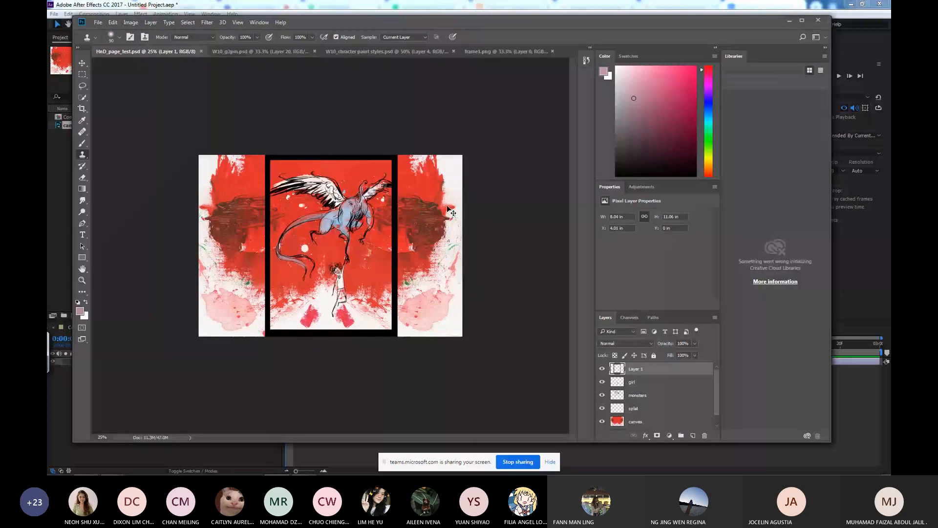
double_click(631, 368)
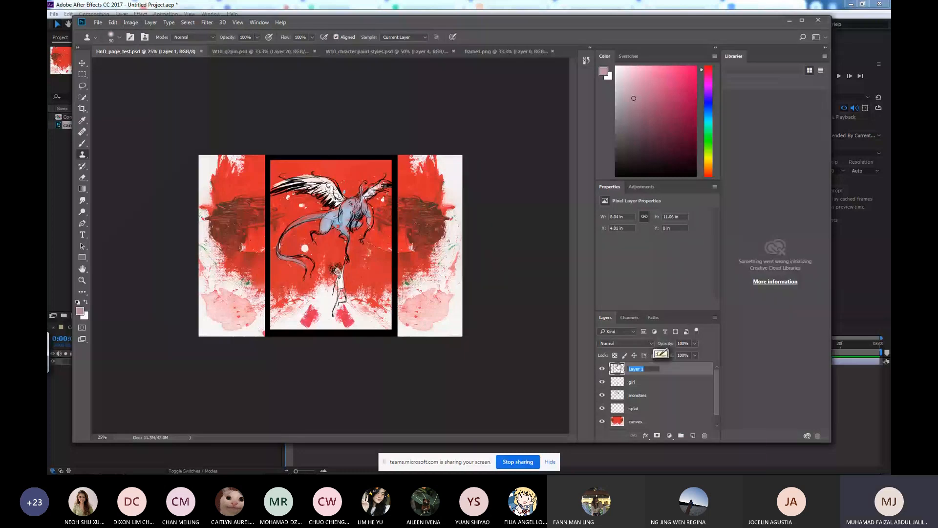
text(panel)
key(Return)
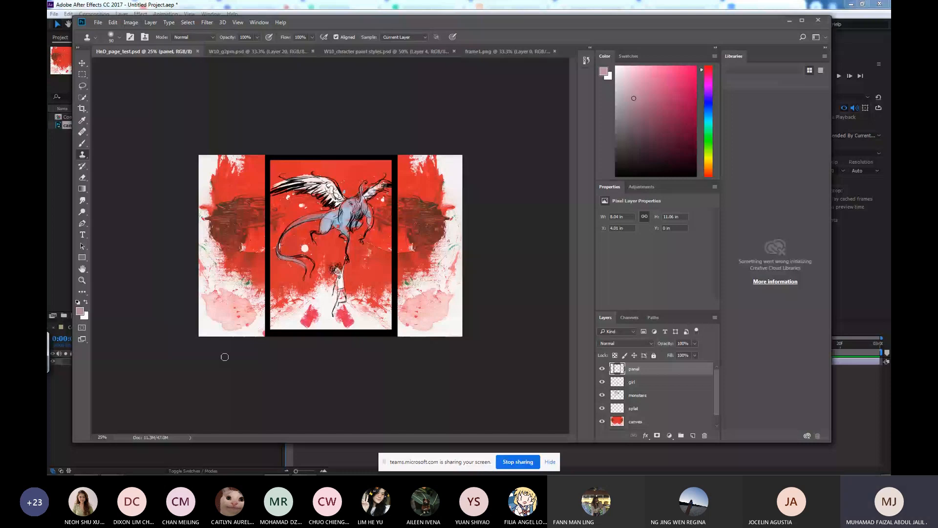
Switch to After Effects, import only the panel layer of HnD_page_test.psd as document-size footage, and place it above the canves layer in Comp 1.
mouse_move(278, 468)
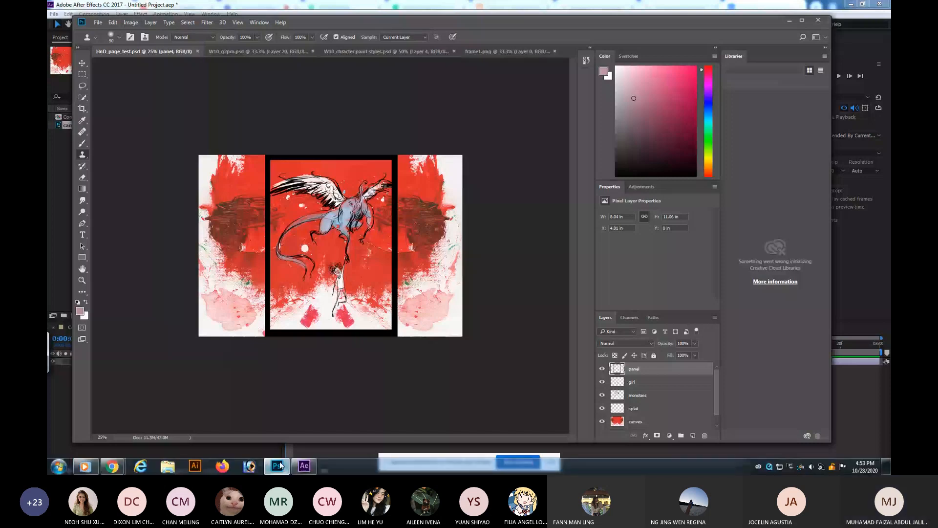
click(278, 466)
double_click(131, 140)
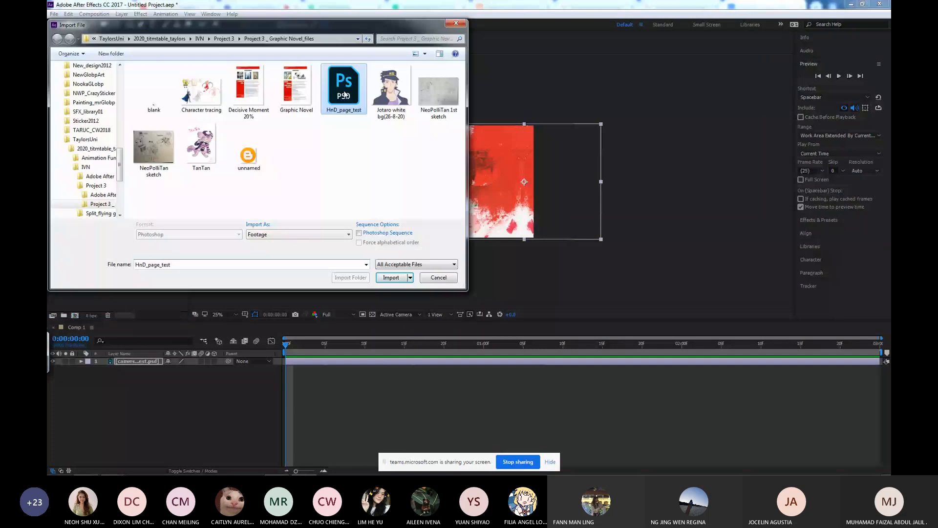
double_click(345, 95)
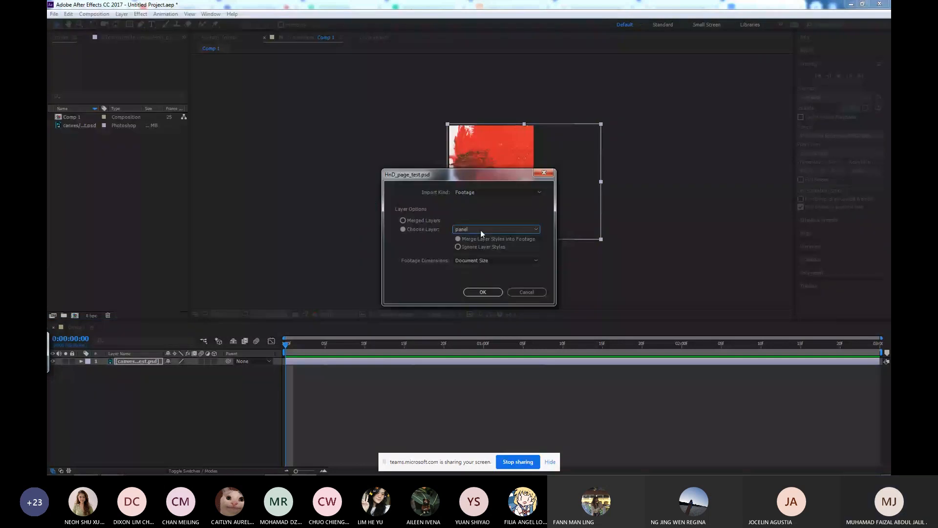
key(Return)
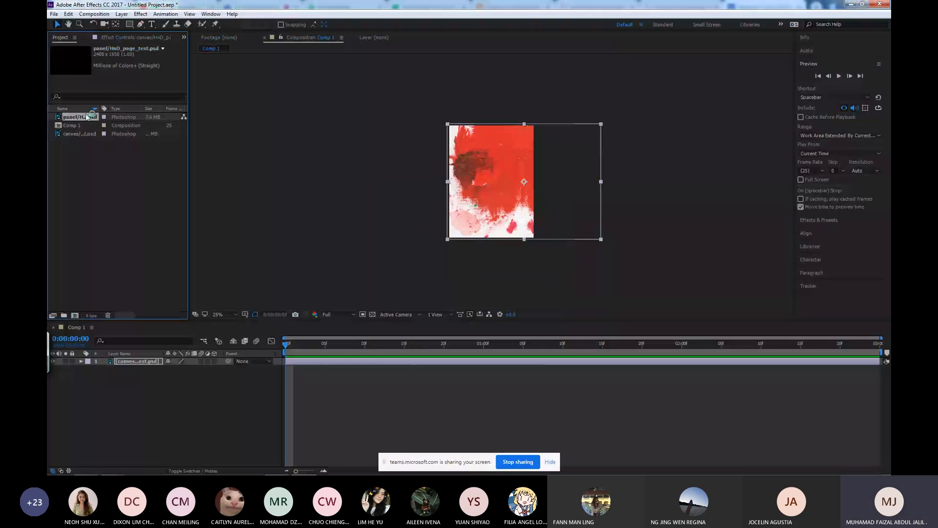
drag(87, 117, 70, 370)
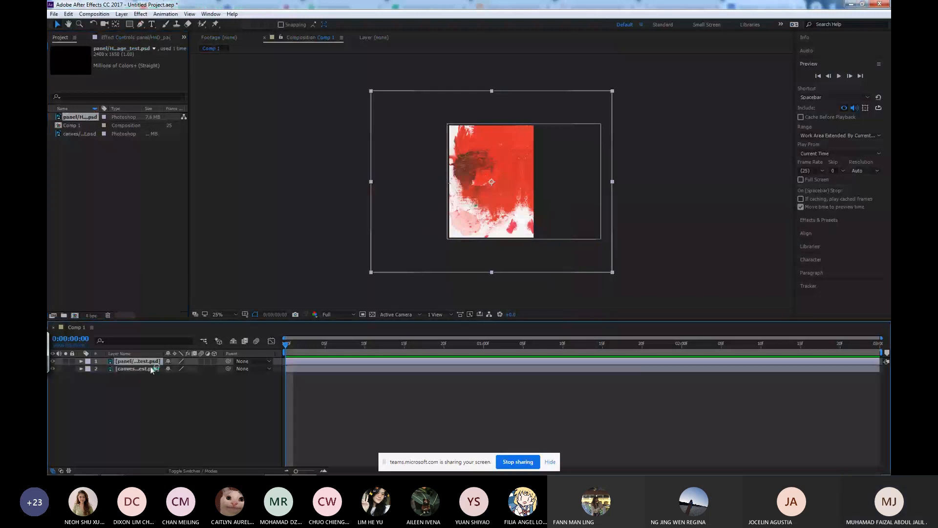
Lock the canves layer, then scale the panel layer to the composition's height and widen it until the black frame meets the composition's sides.
click(72, 369)
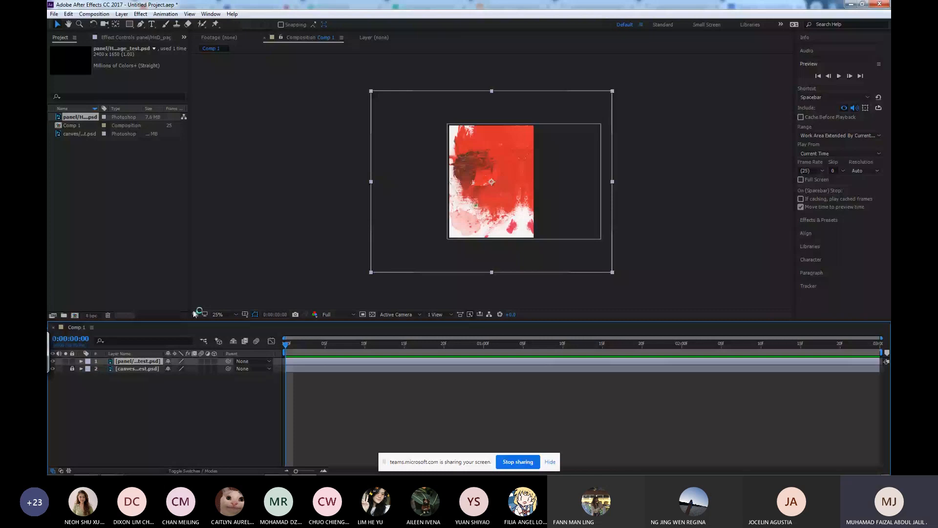
click(606, 100)
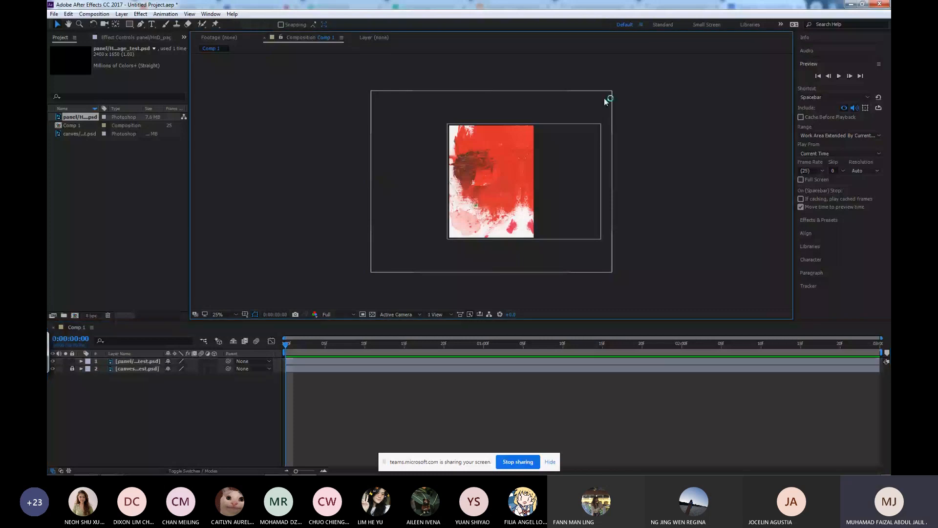
click(611, 93)
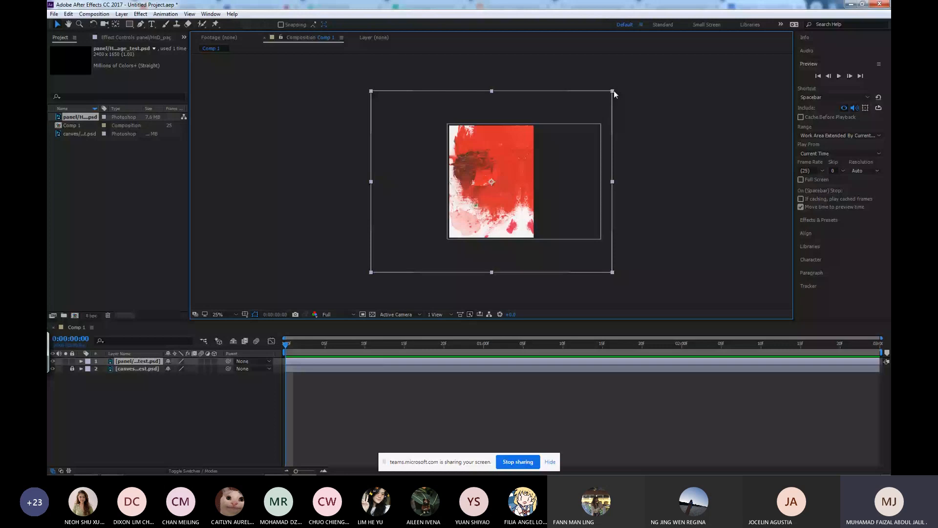
drag(613, 91, 570, 122)
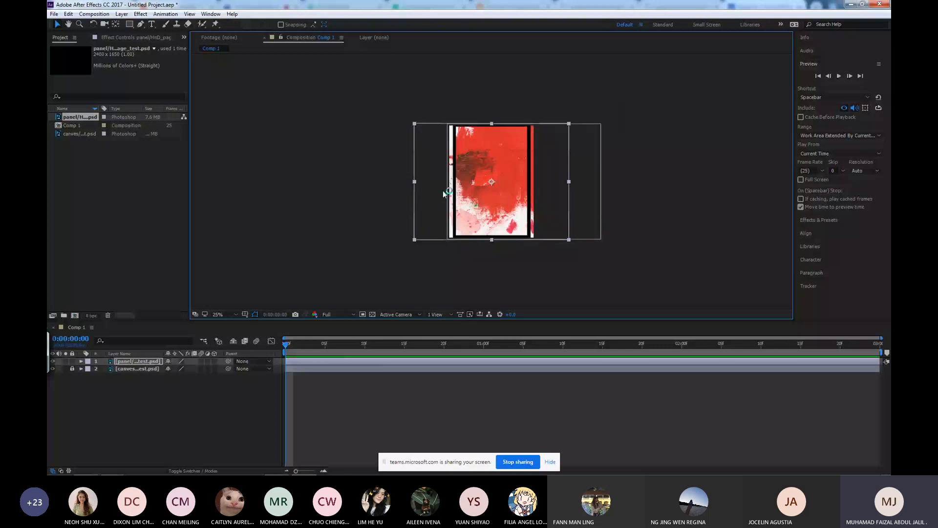
drag(415, 181, 406, 181)
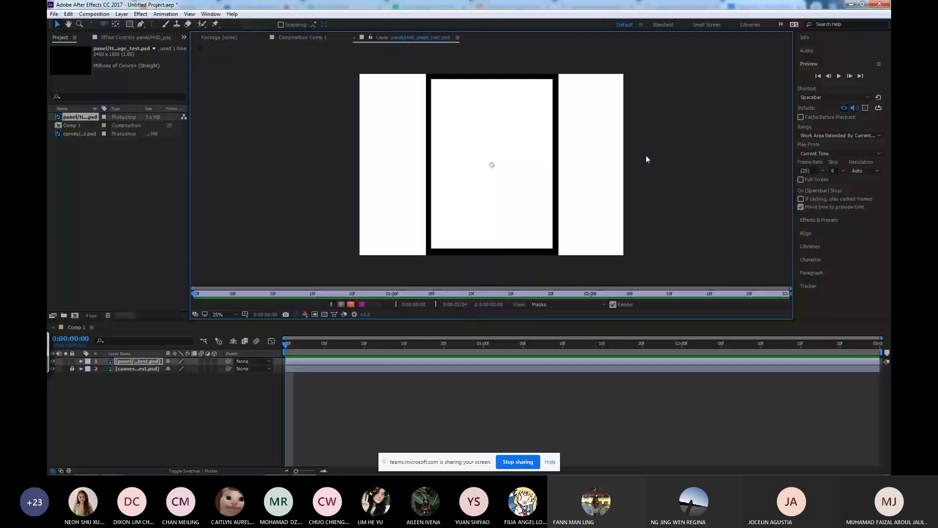
Return to the Comp 1 view at 50% magnification and lock the panel layer.
double_click(88, 134)
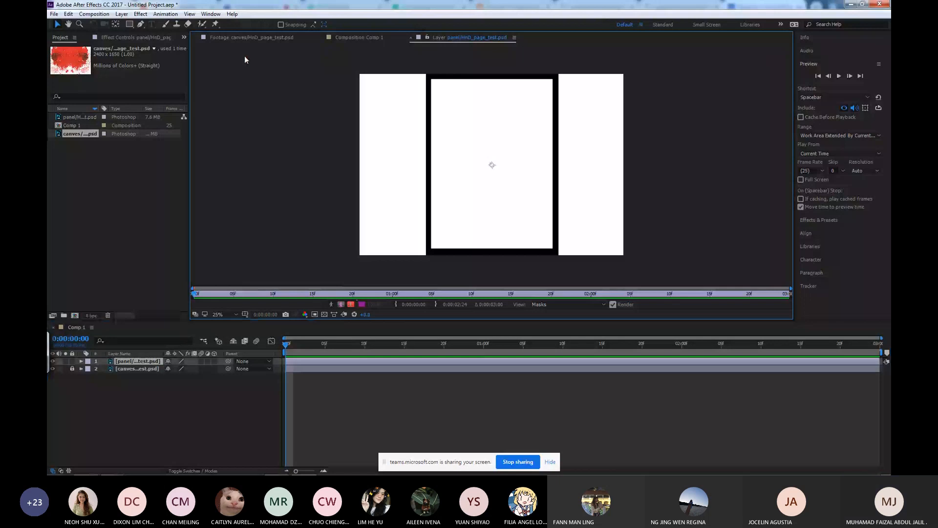
click(359, 37)
click(494, 263)
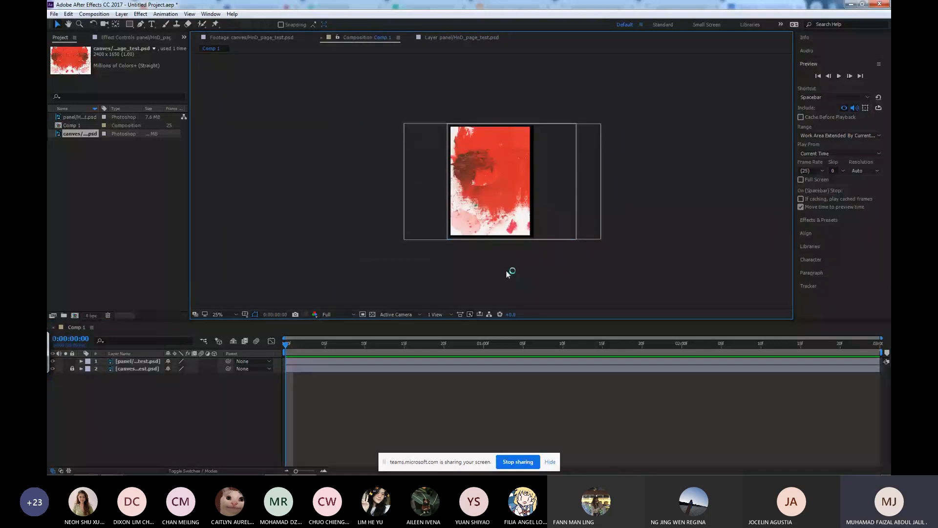
scroll(508, 274, up, 2)
click(565, 82)
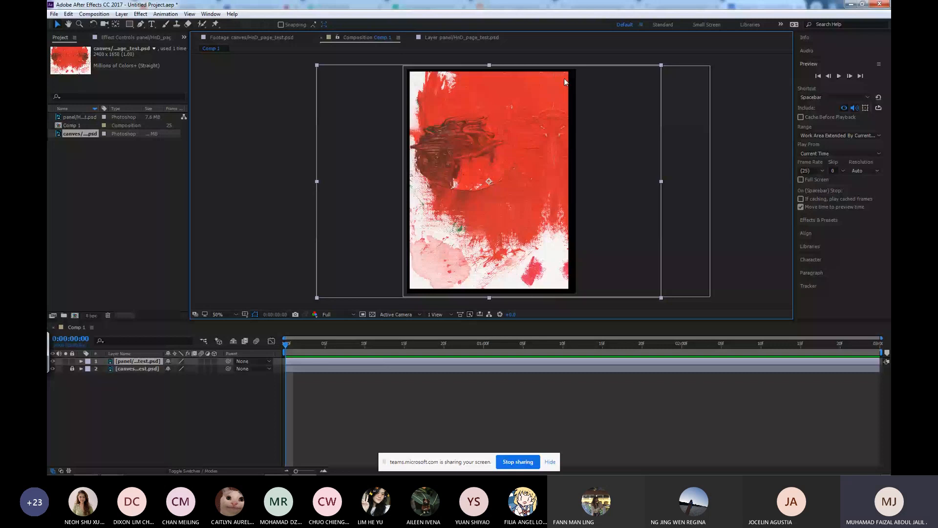
click(72, 361)
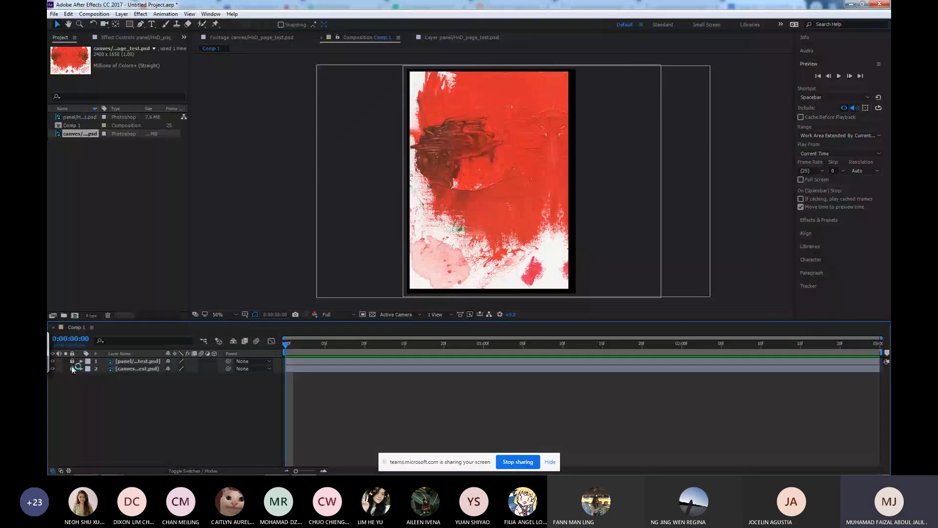
Unlock the canves layer and keyframe its Position from 0:00:00:00 to 0:00:02:24, sliding it left until its right edge meets the composition's right edge.
click(81, 369)
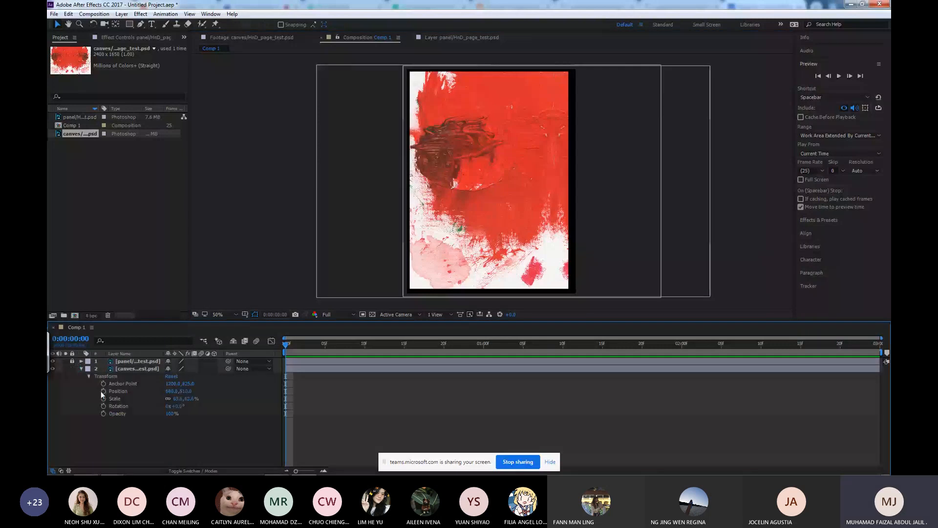
click(103, 391)
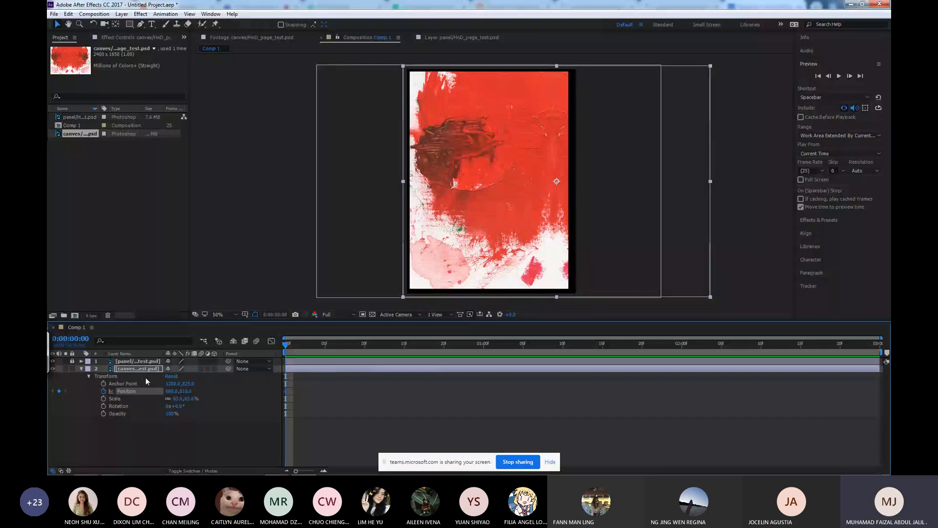
key(End)
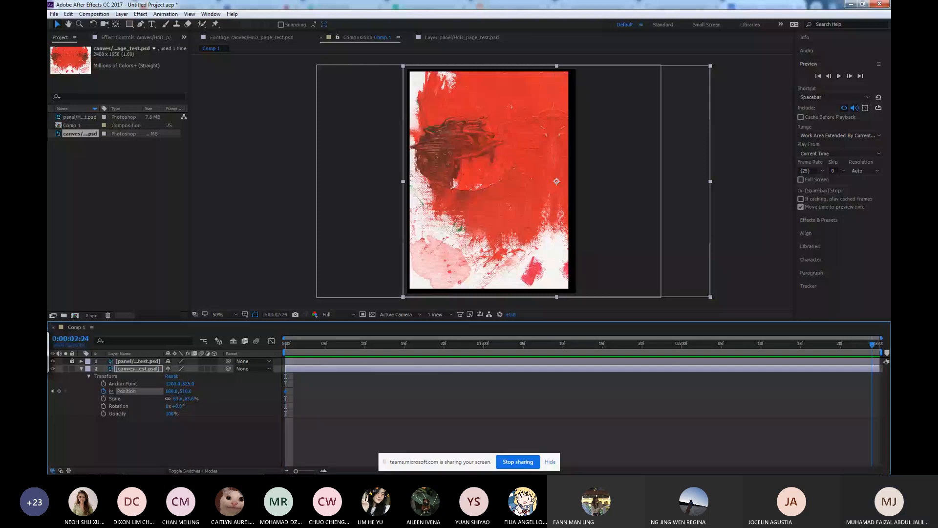
drag(539, 159, 407, 148)
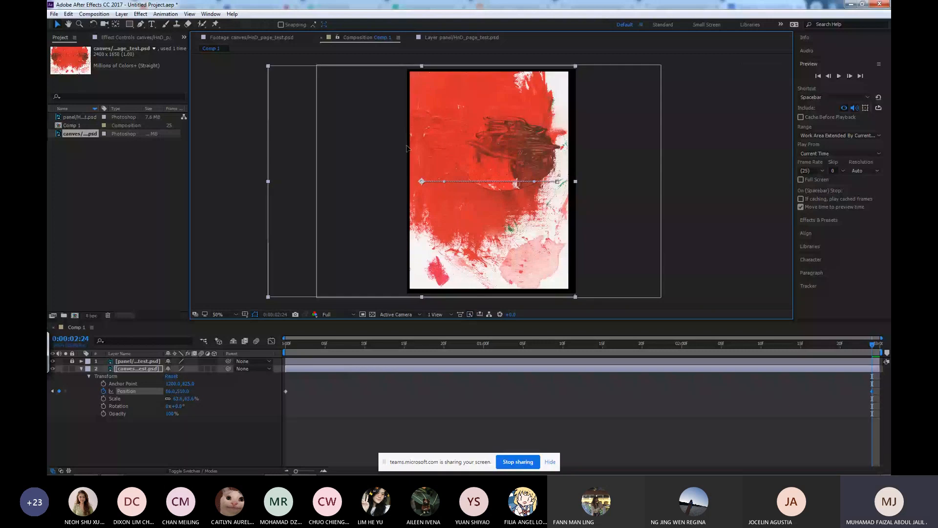
Scrub through the opening frames of Comp 1 to check the canves layer's sideways movement.
click(354, 345)
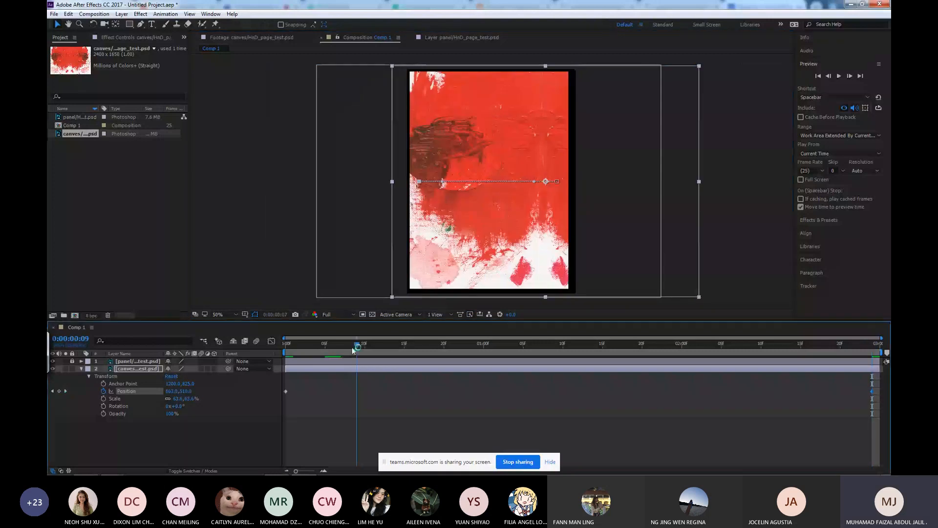
drag(353, 350, 259, 353)
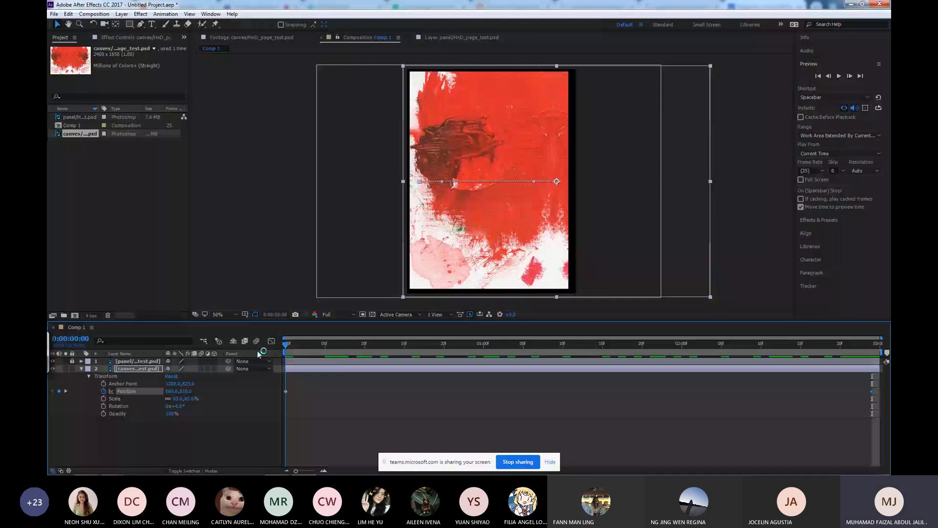
click(301, 344)
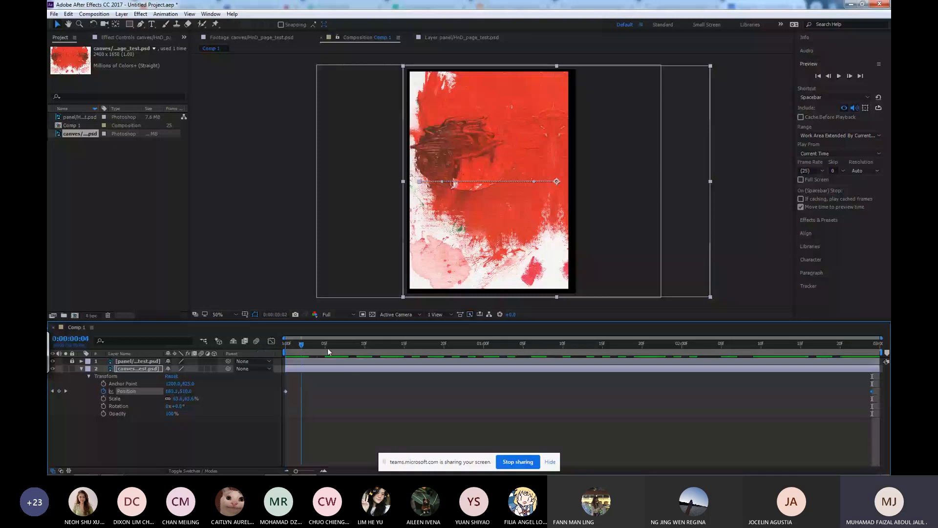
Return the playhead to the first frame and save the project as W10_demo2 in the Project 3 _ Graphic Novel_files folder.
drag(301, 344, 280, 348)
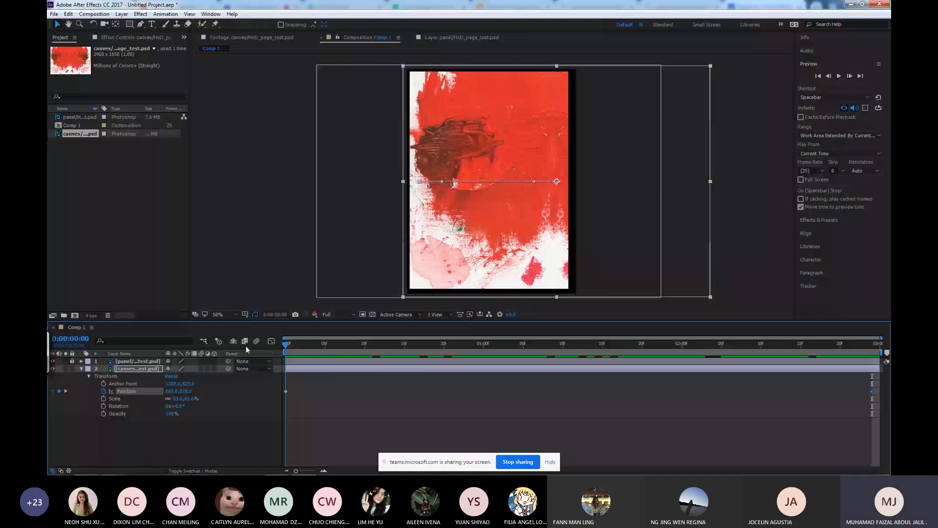
key(ctrl+s)
double_click(247, 93)
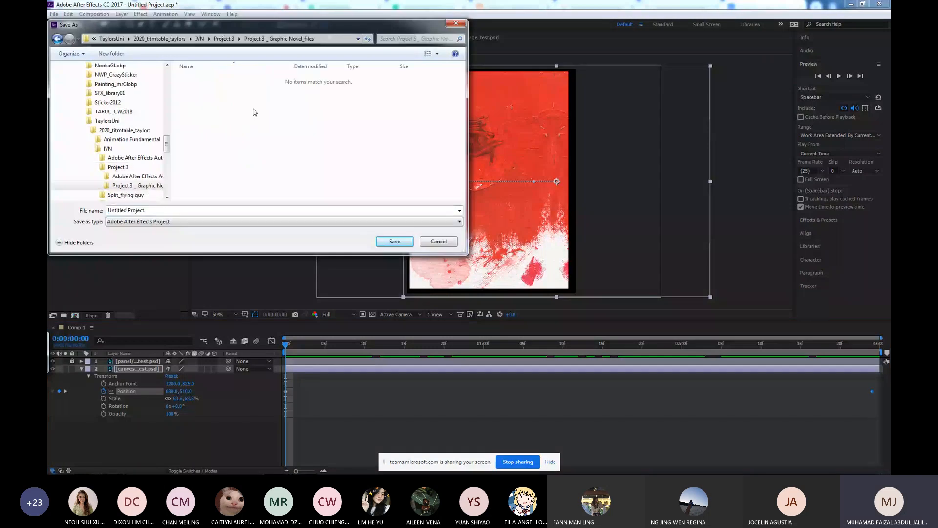
text(W)
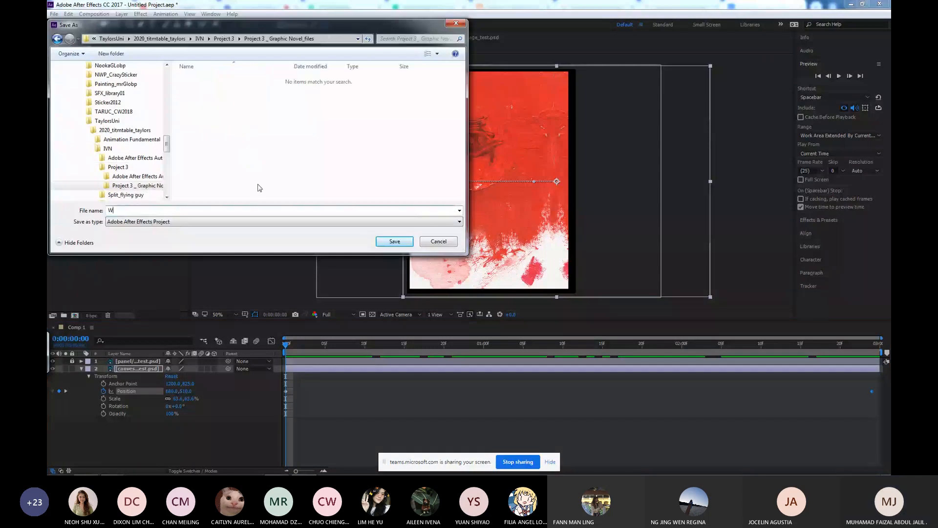
text(10_demo2)
key(Return)
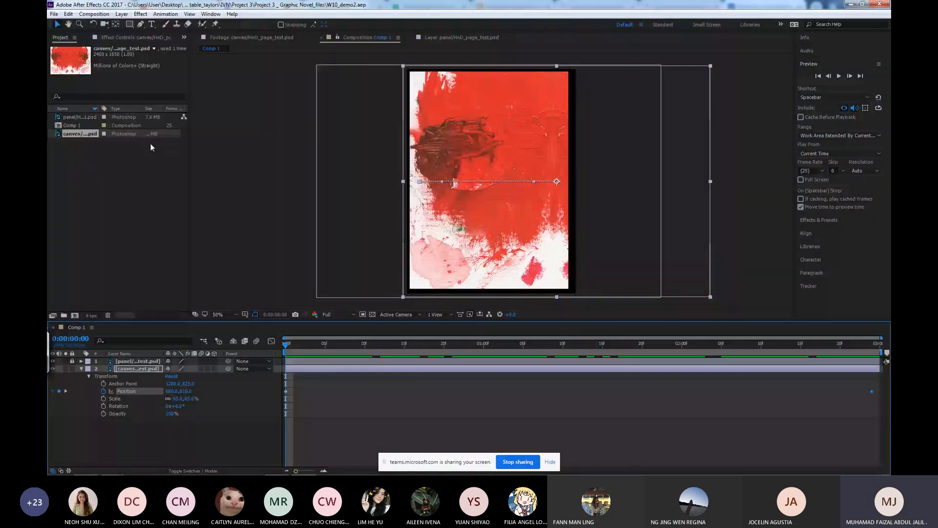
Import only the monsters layer of HnD_page_test.psd as footage.
click(150, 143)
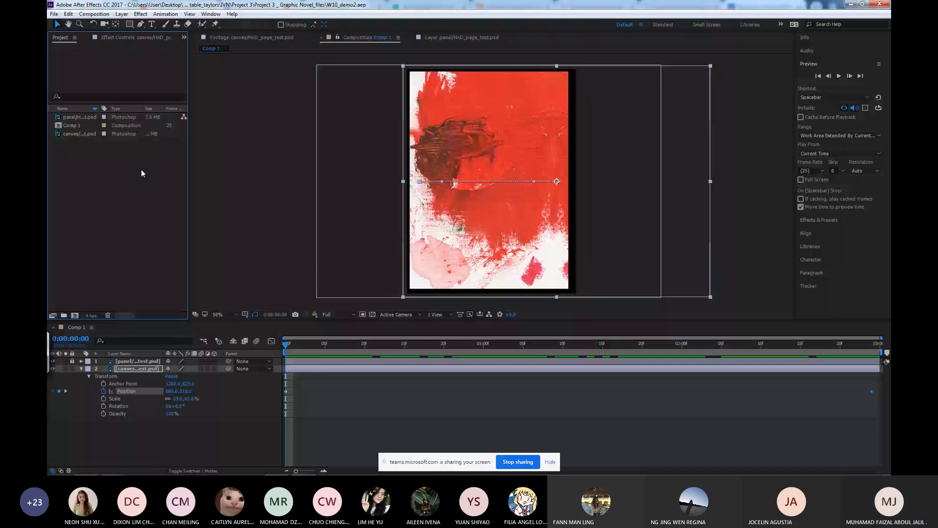
double_click(142, 174)
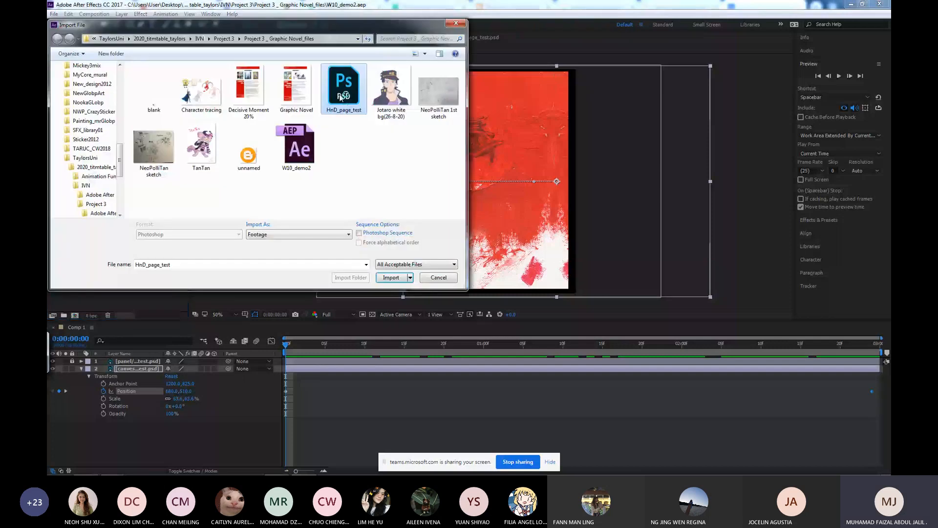
double_click(341, 96)
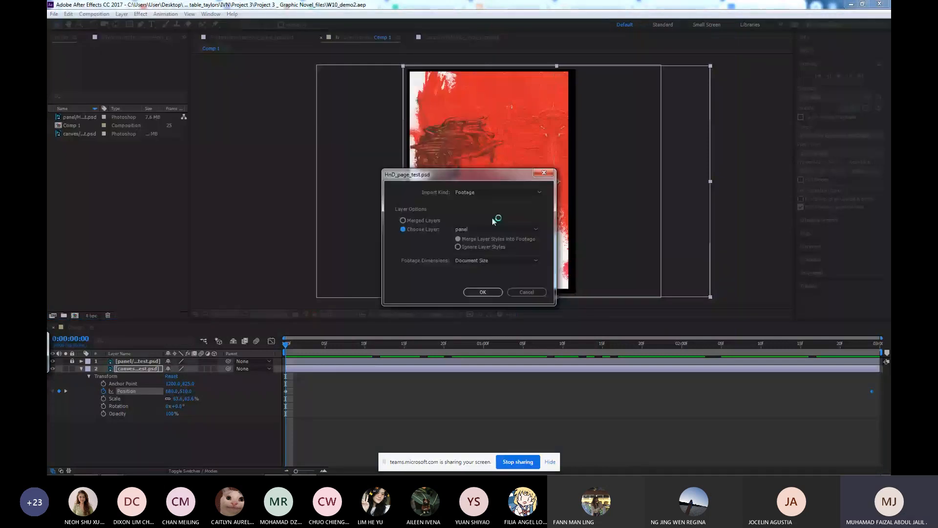
click(494, 229)
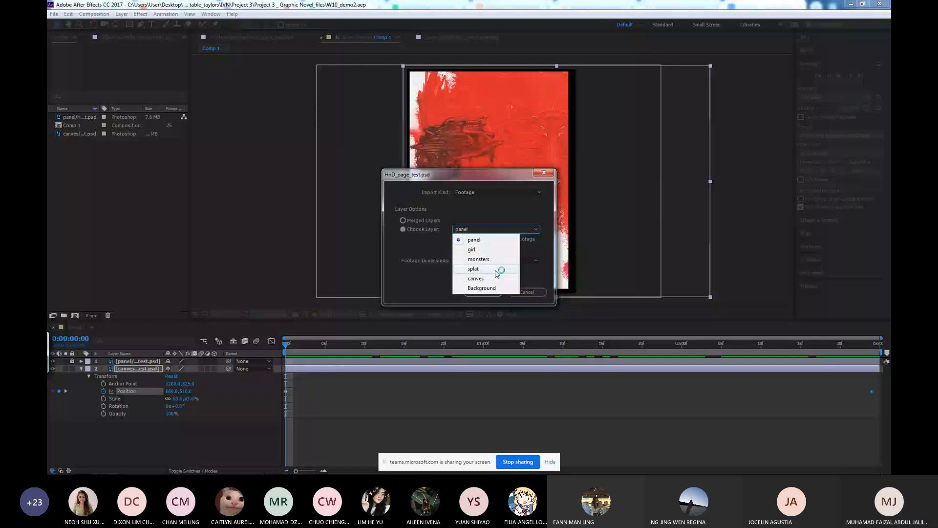
click(486, 259)
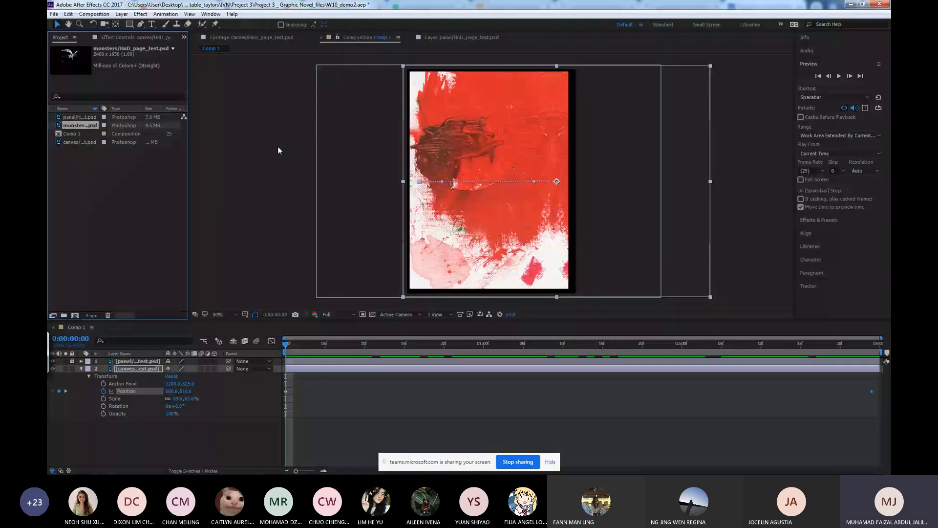
Collapse the canves layer's properties and lock the layer, keeping the playhead at the first frame.
click(290, 348)
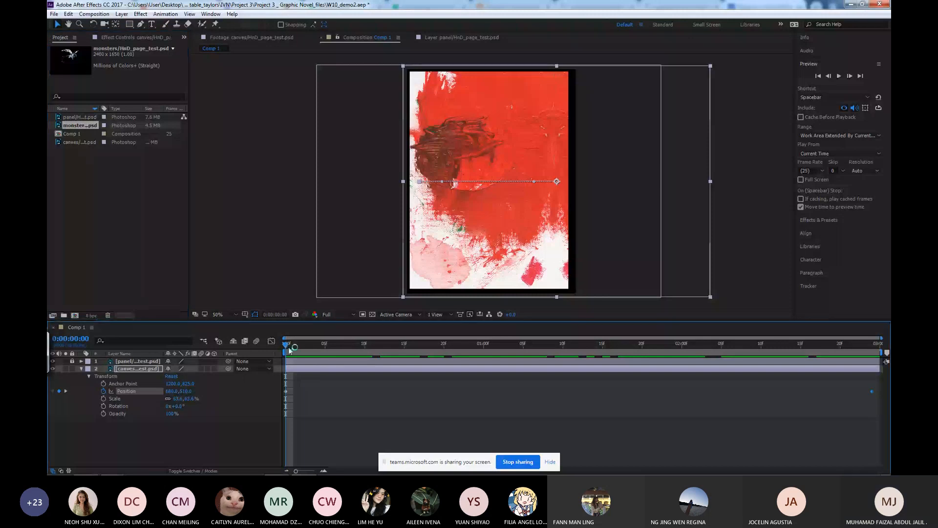
mouse_move(289, 348)
mouse_down()
mouse_move(404, 348)
mouse_move(287, 351)
mouse_up()
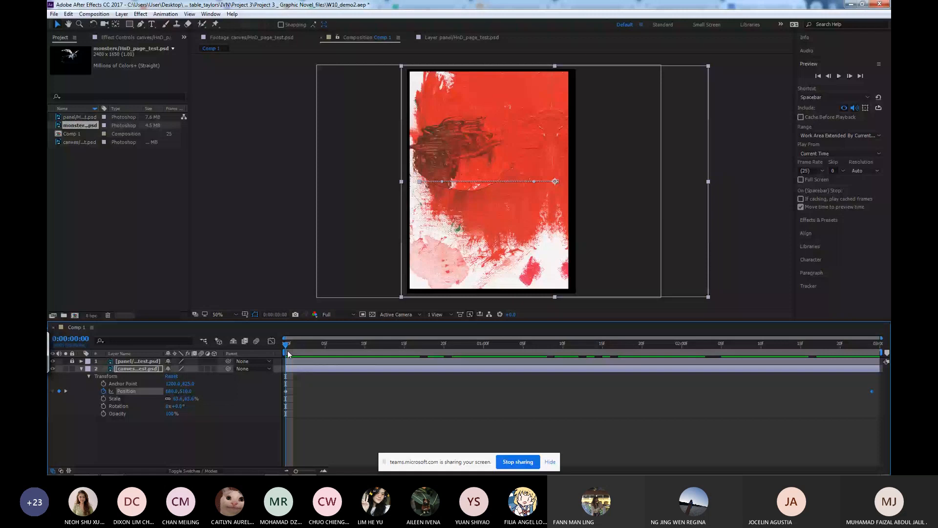
click(81, 369)
click(72, 368)
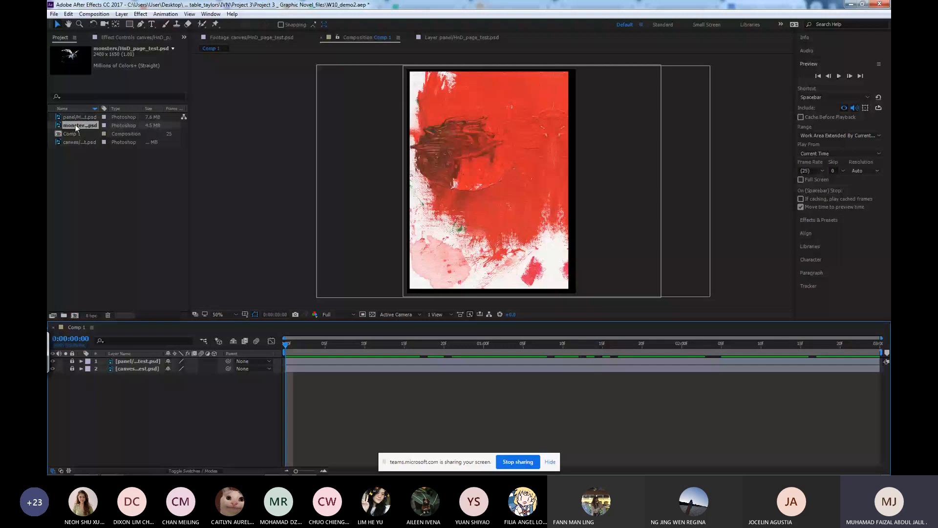
Add the monsters footage between the panel and canves layers in Comp 1 and shift it slightly down within the page.
drag(76, 126, 169, 362)
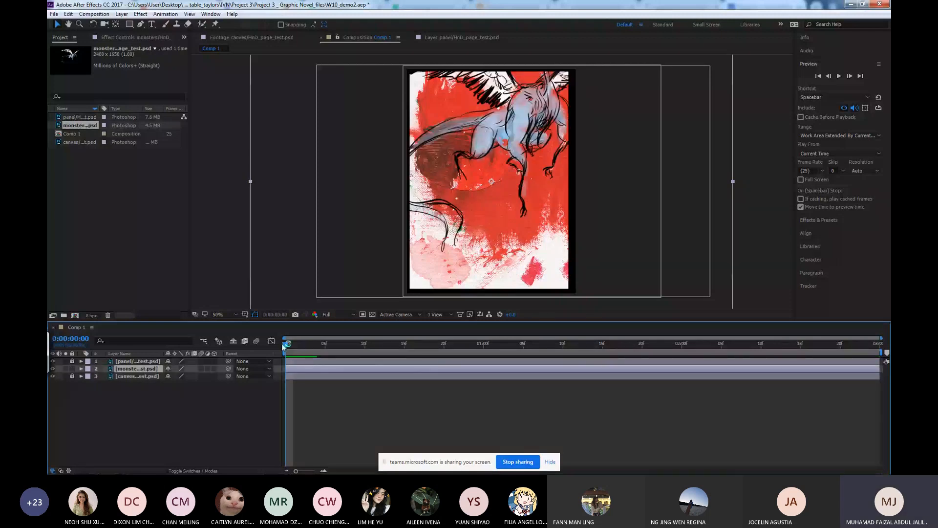
drag(529, 106, 527, 129)
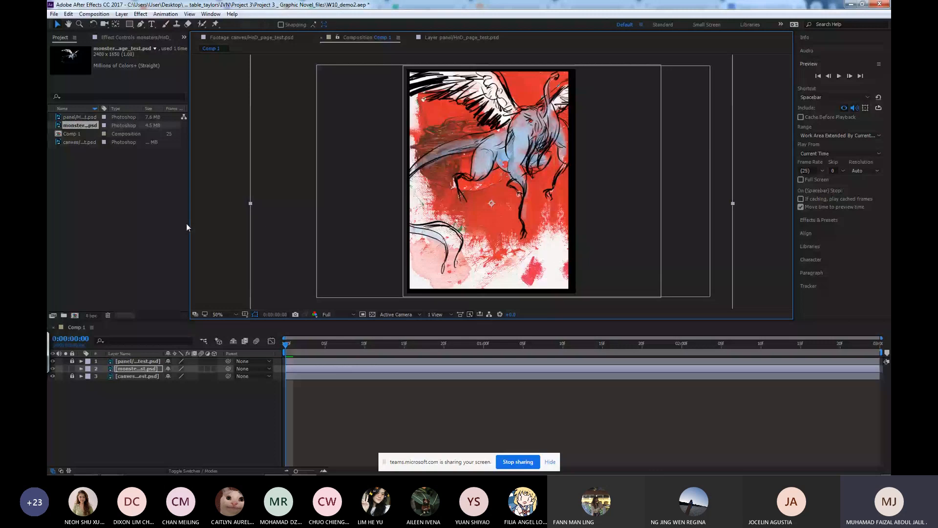
Import the girl layer of HnD_page_test.psd as footage and add it to Comp 1 between the monsters and canves layers.
double_click(113, 186)
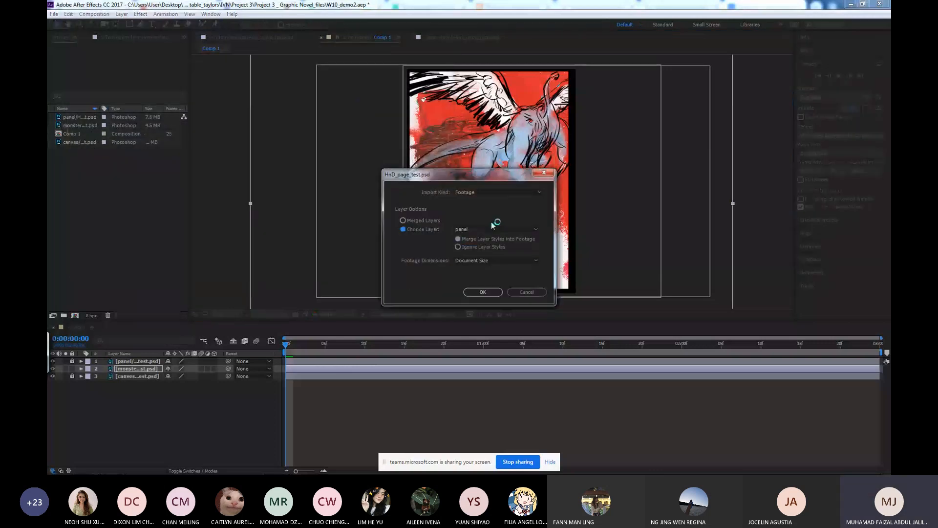
click(492, 229)
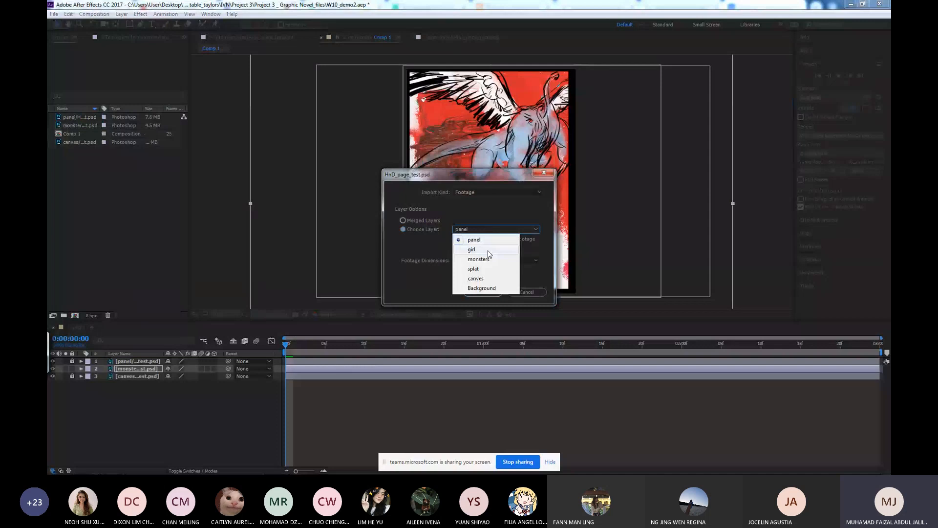
click(488, 251)
key(Return)
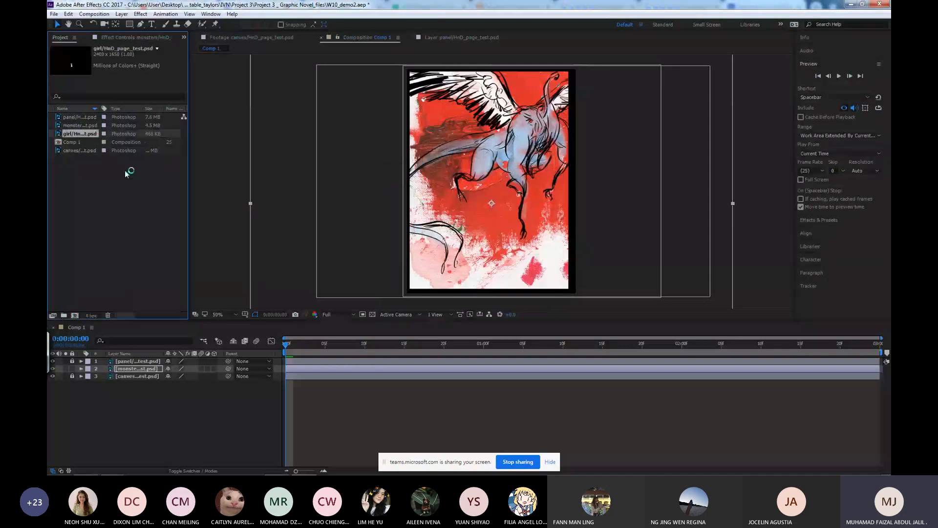
drag(80, 134, 152, 372)
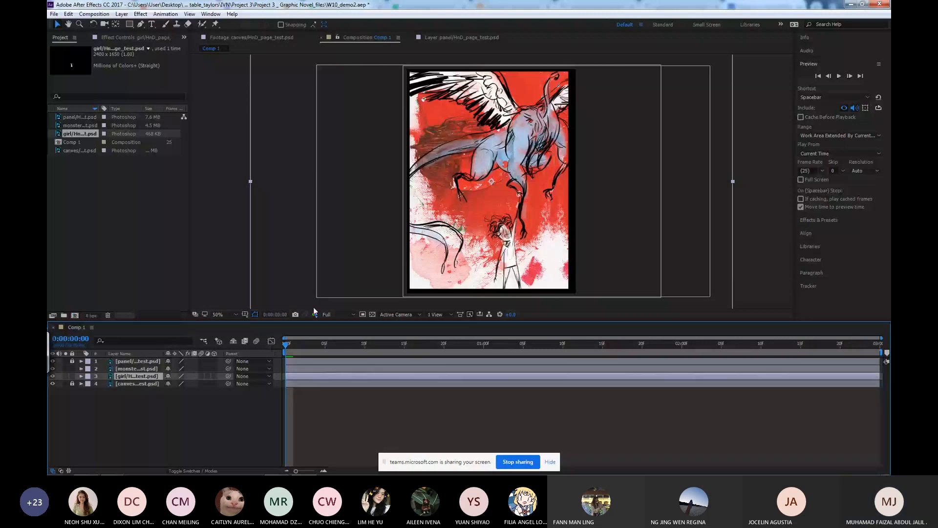
Scale the monsters and girl layers down together to about 58% and move them up within the page panel.
key(comma)
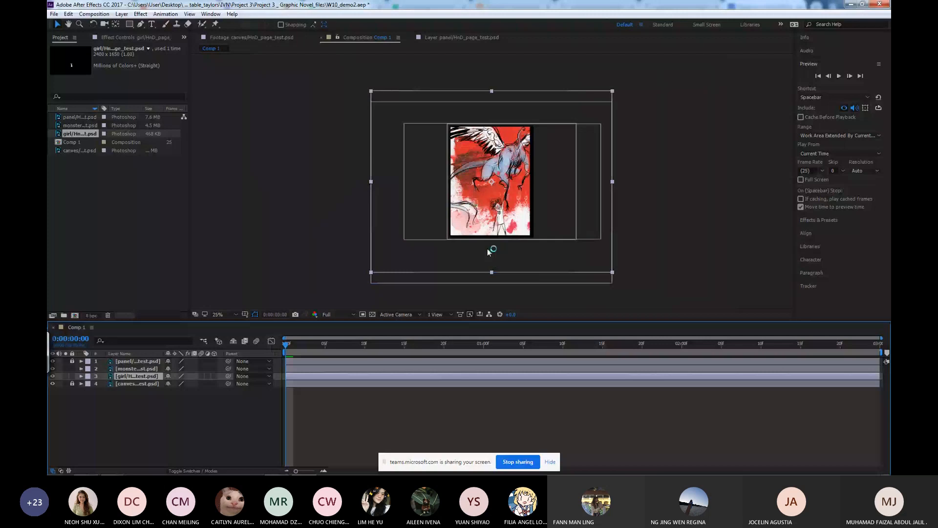
drag(617, 93, 588, 118)
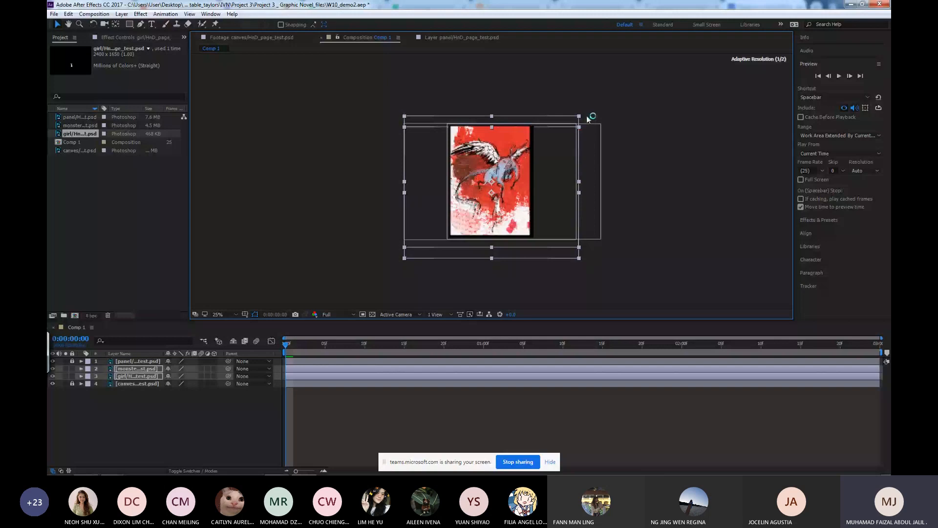
drag(588, 118, 570, 128)
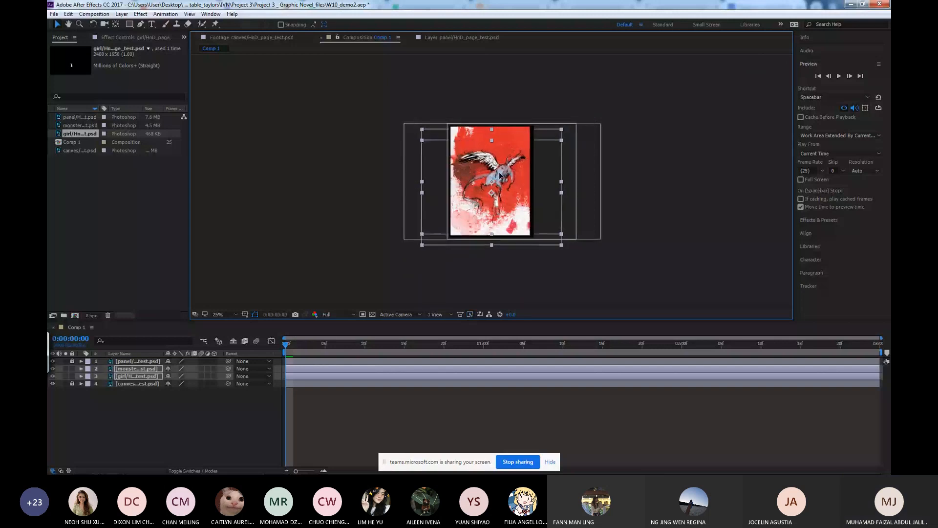
drag(499, 175, 498, 161)
click(347, 254)
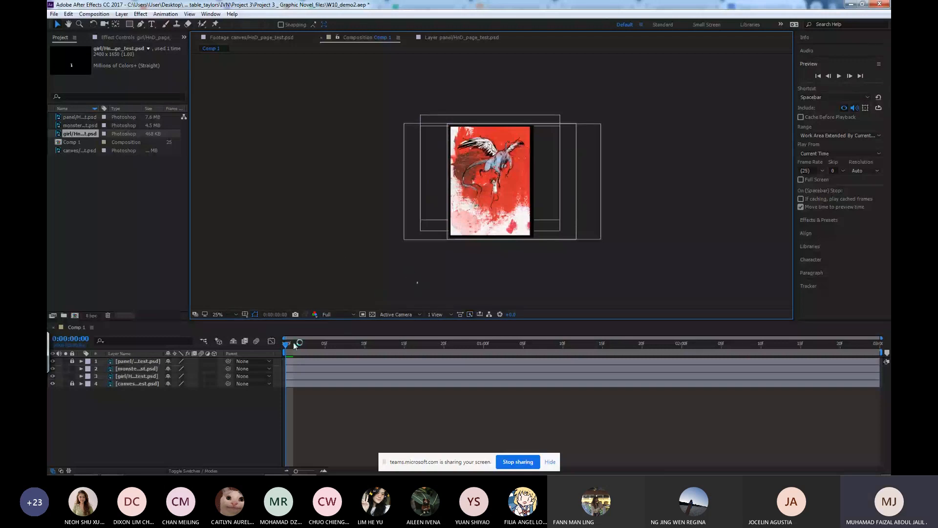
Scrub through the timeline and preview the animation from the start to check the background movement behind the figures.
drag(293, 342, 705, 345)
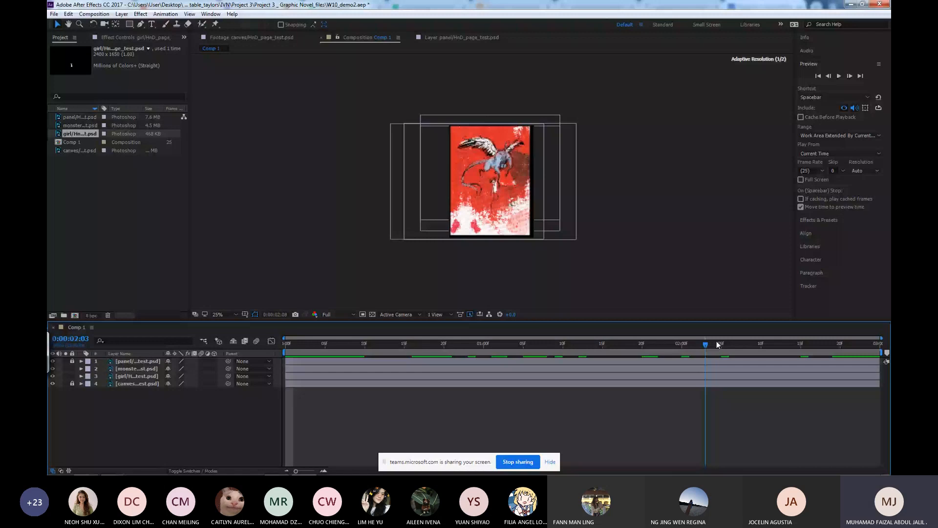
key(Home)
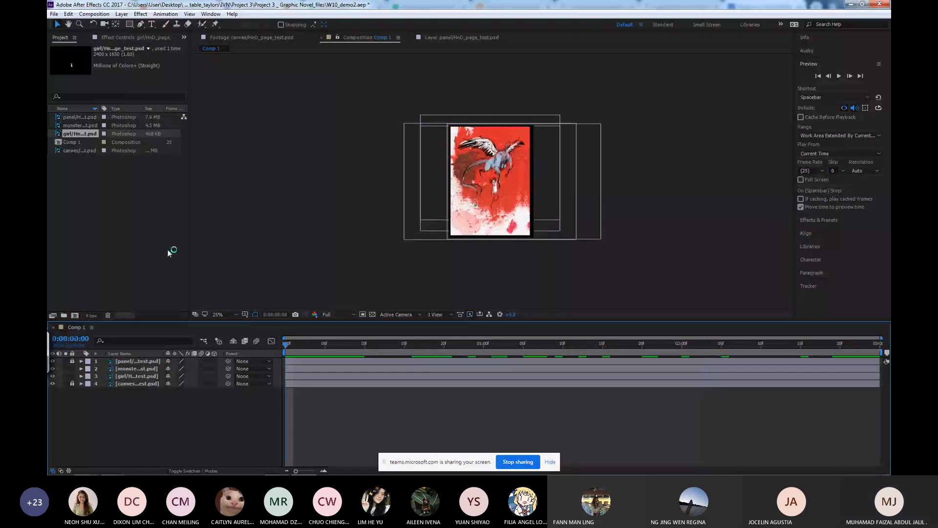
key(space)
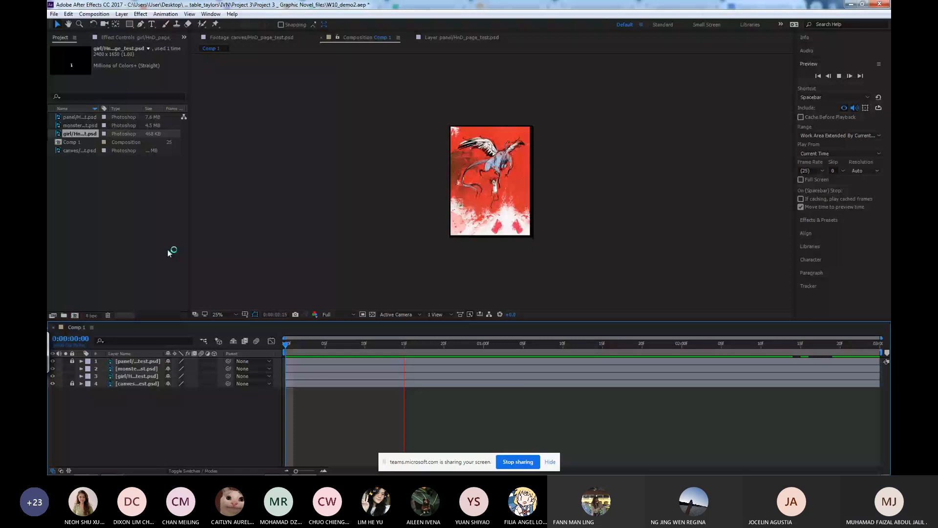
key(space)
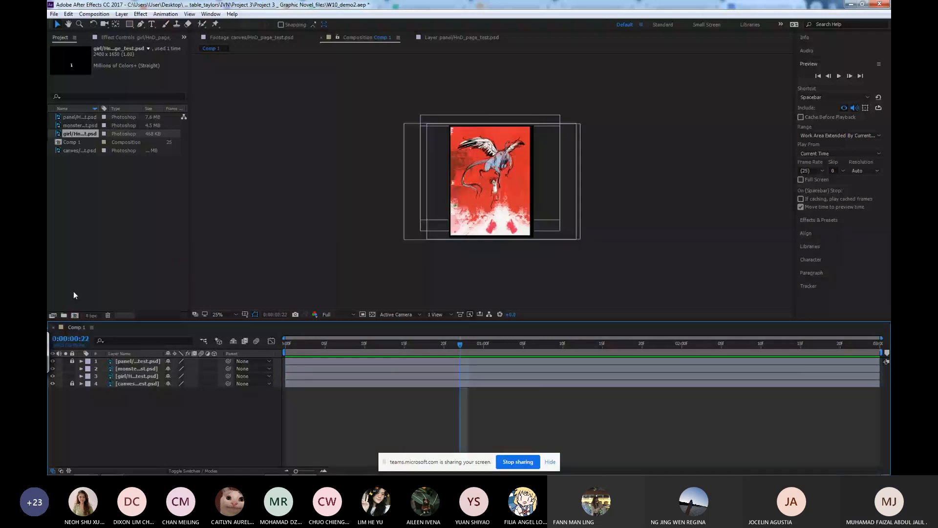
Expand the monsters and girl layers and enable Rotation keyframing on the girl layer at 0:00:00:22.
click(81, 370)
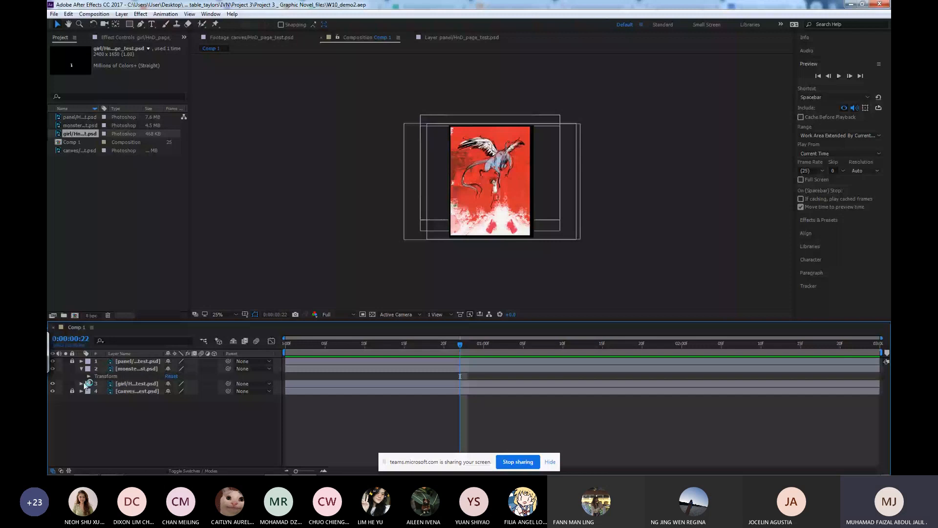
click(81, 384)
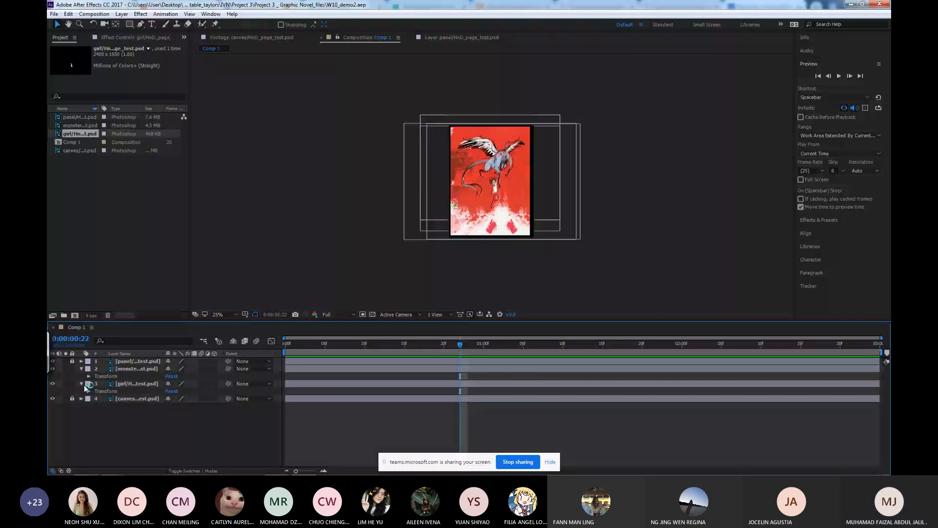
click(89, 391)
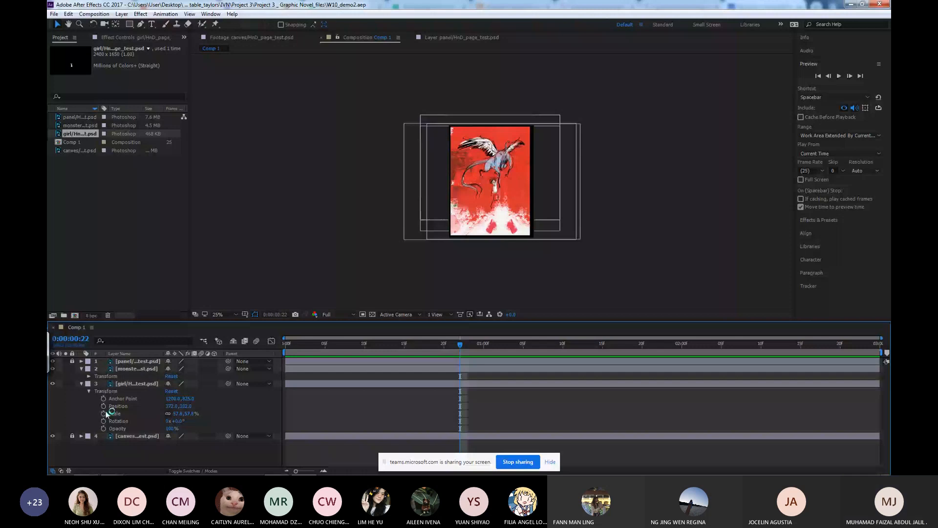
click(104, 421)
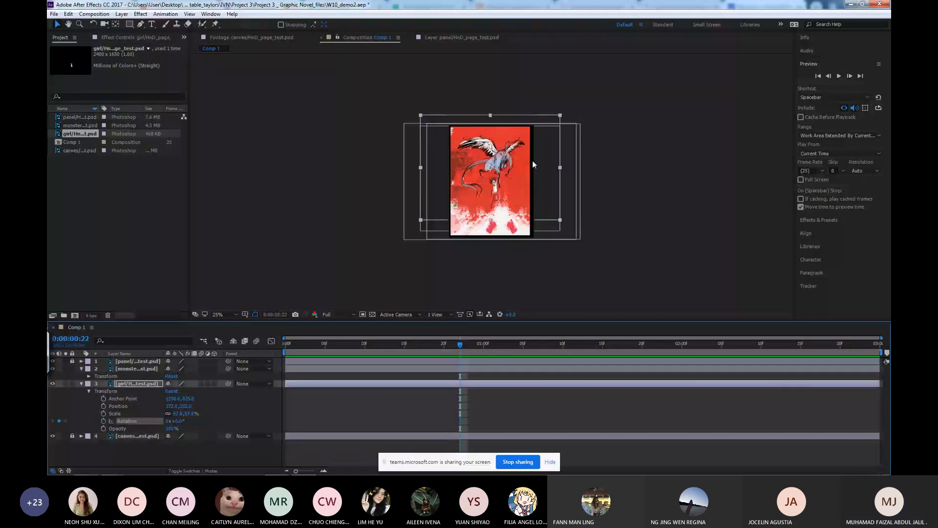
click(506, 188)
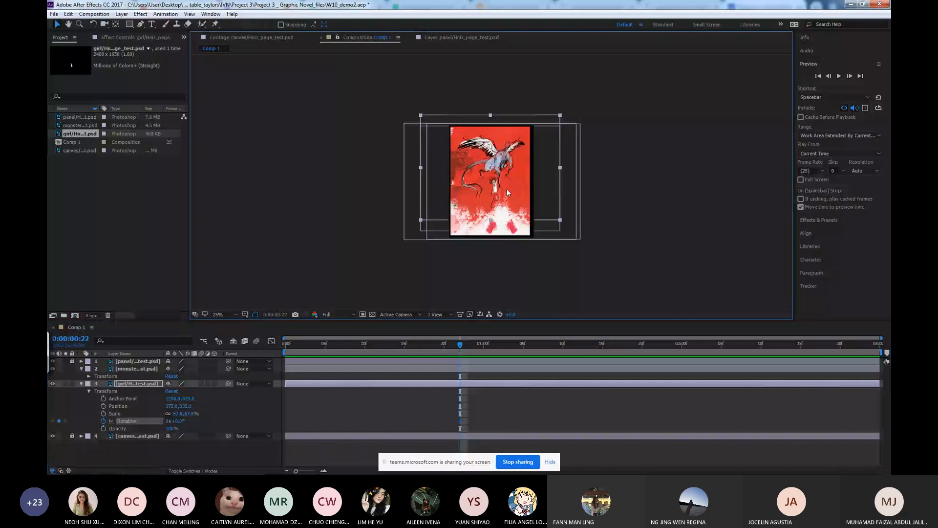
drag(560, 115, 565, 120)
key(ctrl+z)
Lock the monsters layer and move the girl layer down so the figure sits below the monster's claws.
scroll(579, 124, up, 2)
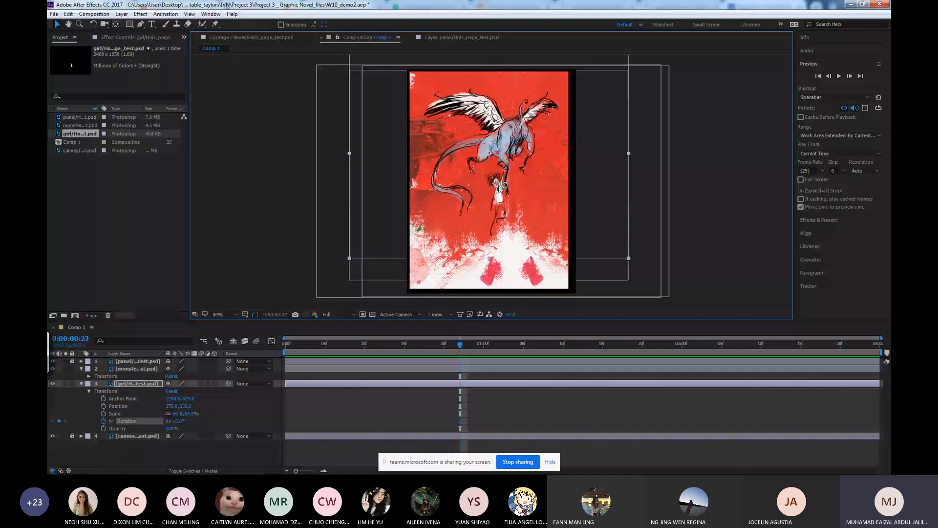
click(72, 368)
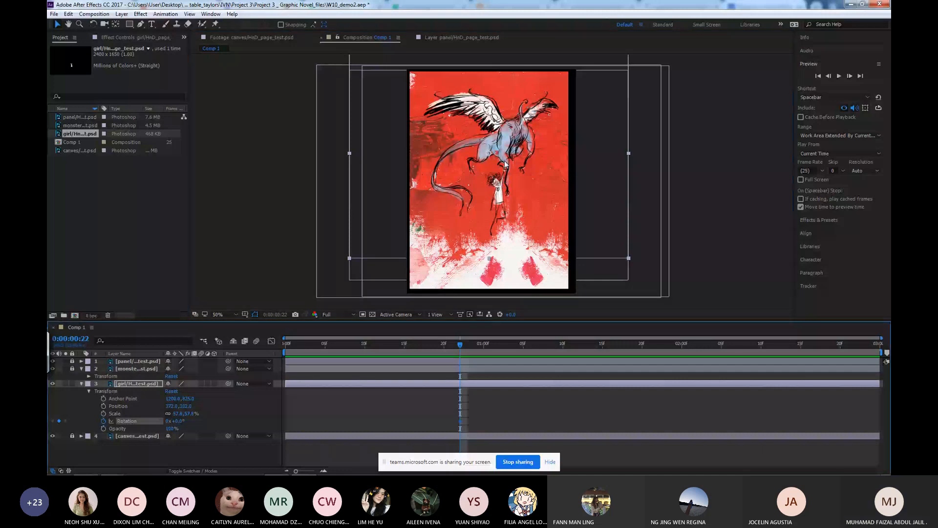
click(663, 113)
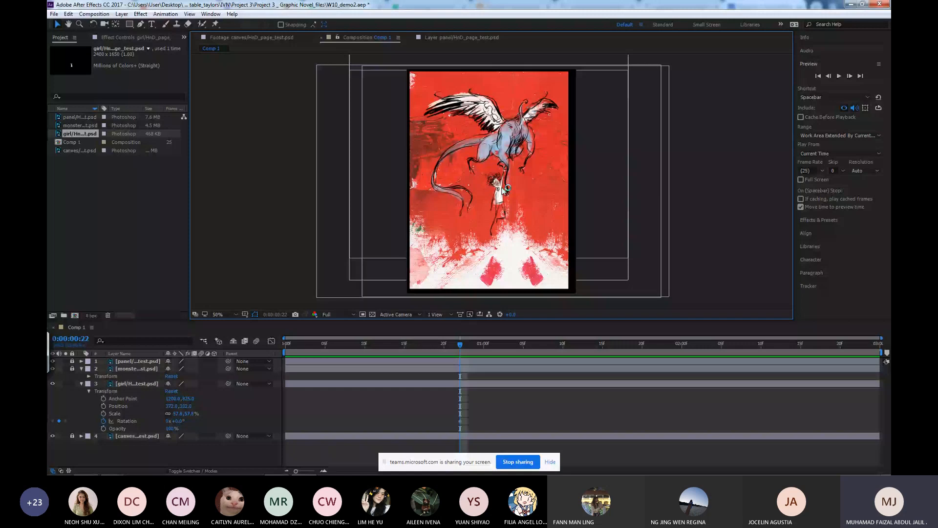
mouse_move(503, 188)
mouse_down()
mouse_move(501, 216)
mouse_move(509, 195)
mouse_up()
key(ctrl+z)
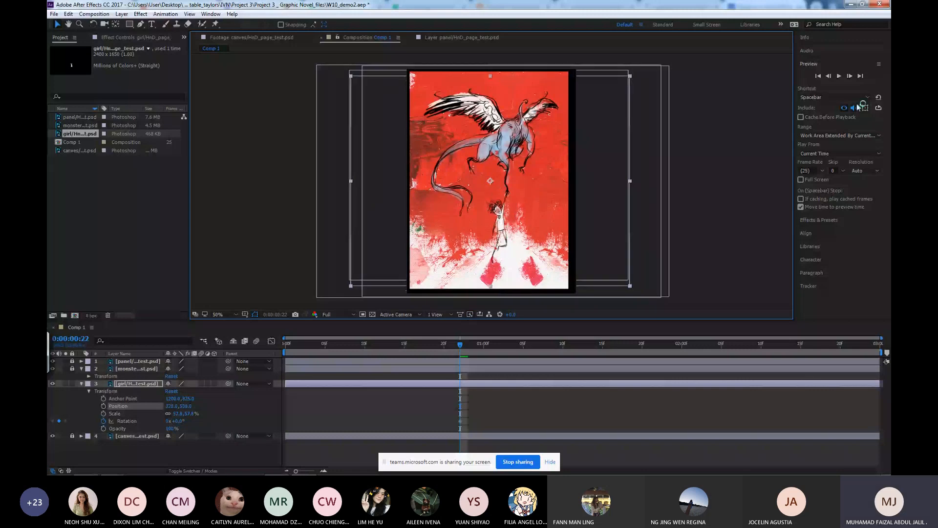
click(863, 107)
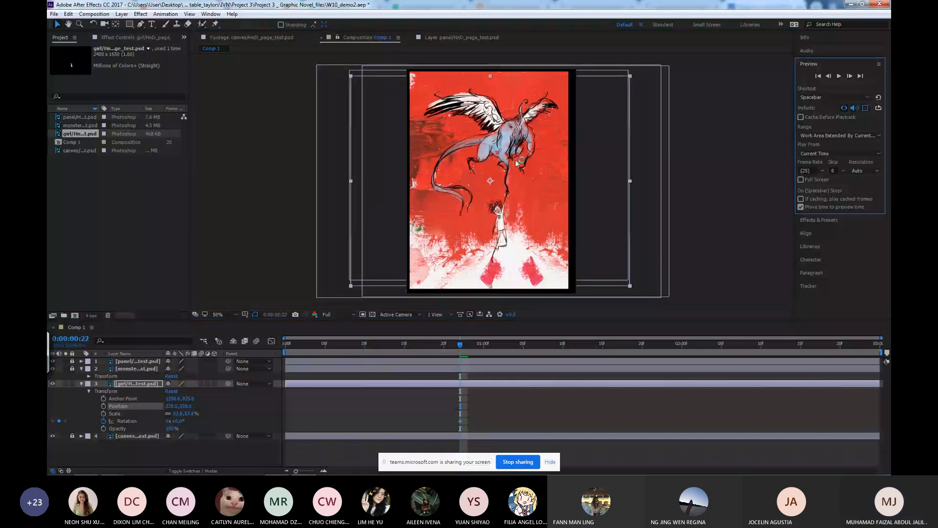
drag(494, 183, 507, 193)
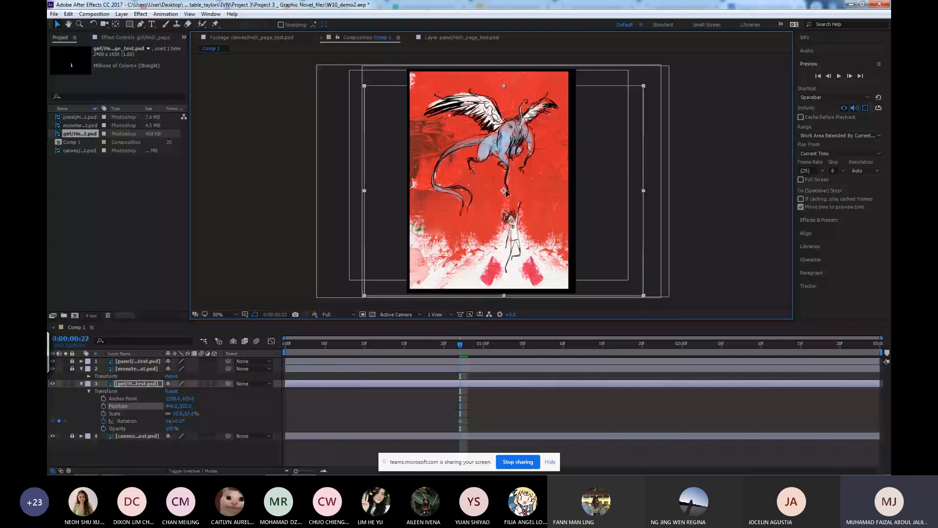
key(ctrl+z)
click(866, 109)
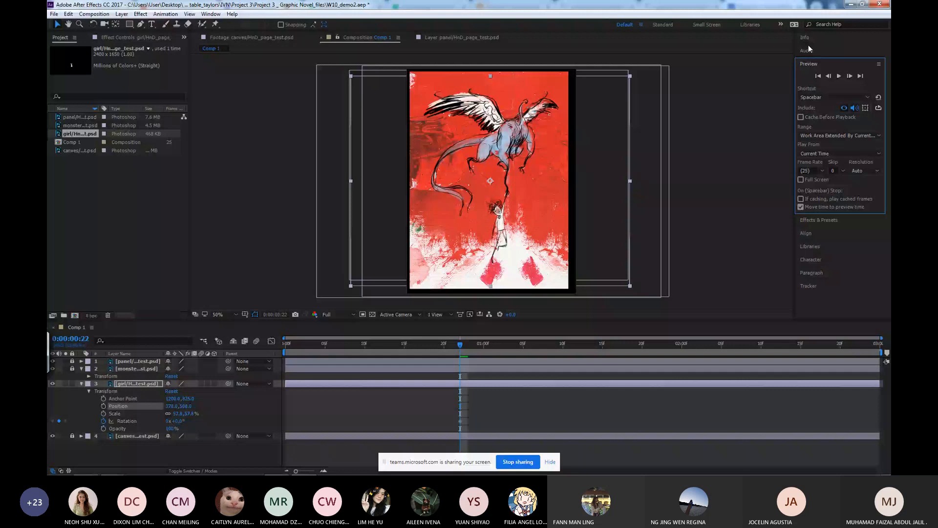
click(211, 14)
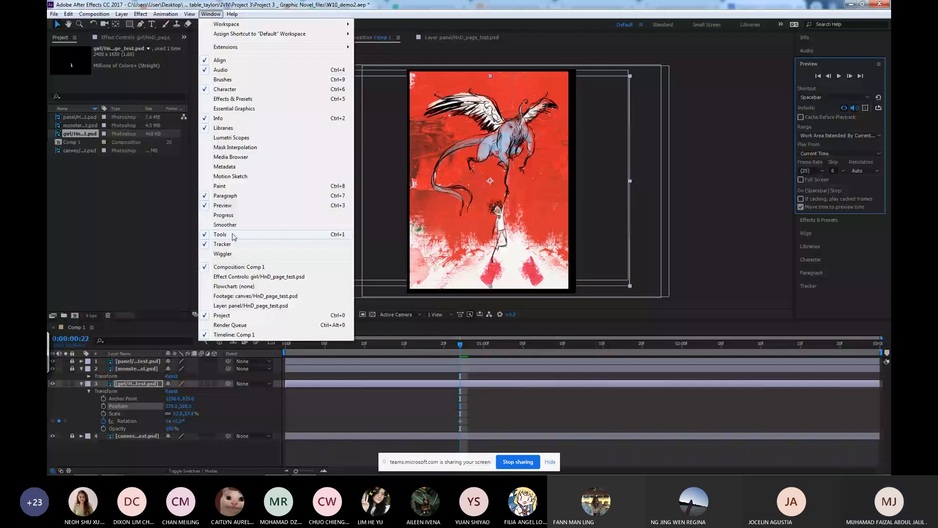
click(497, 168)
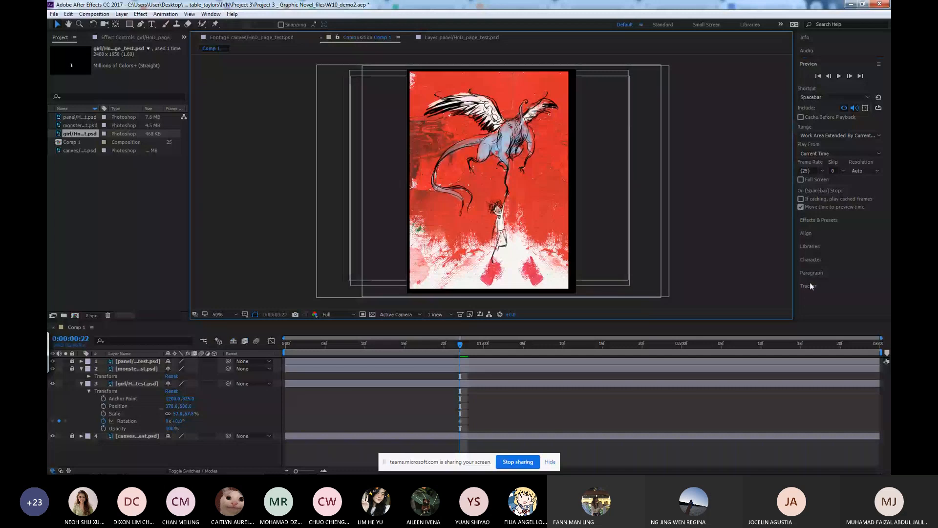
click(813, 234)
click(816, 77)
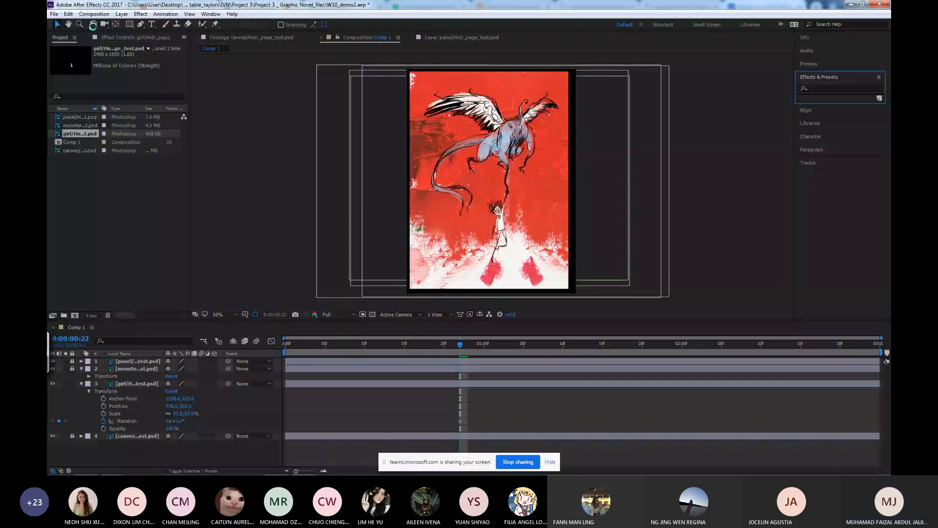
Rotate the girl layer very slightly with the Rotation tool and move its rotation keyframe to 0:00:00:05.
click(93, 24)
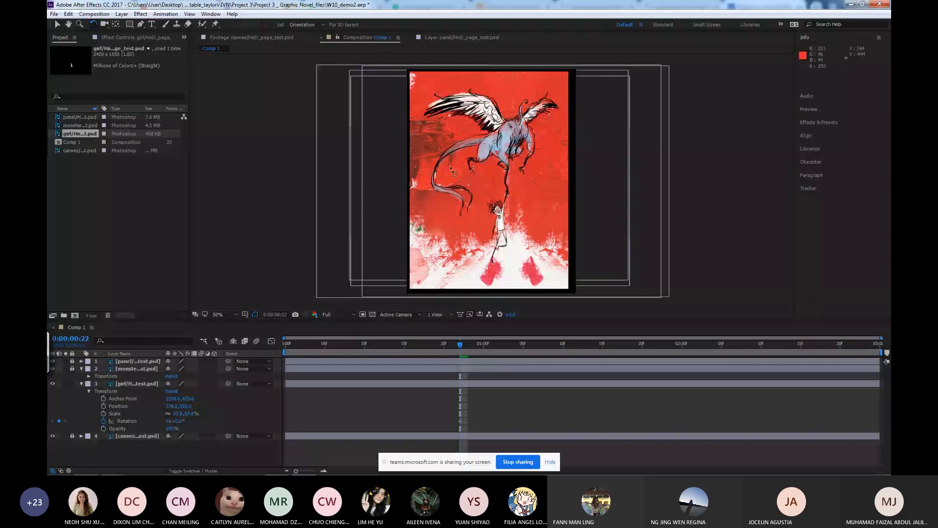
click(507, 207)
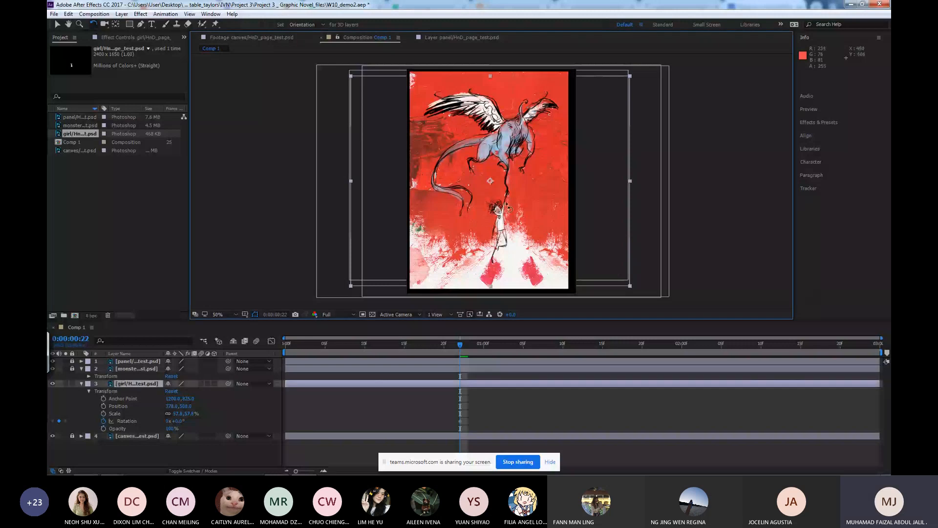
drag(509, 209, 510, 208)
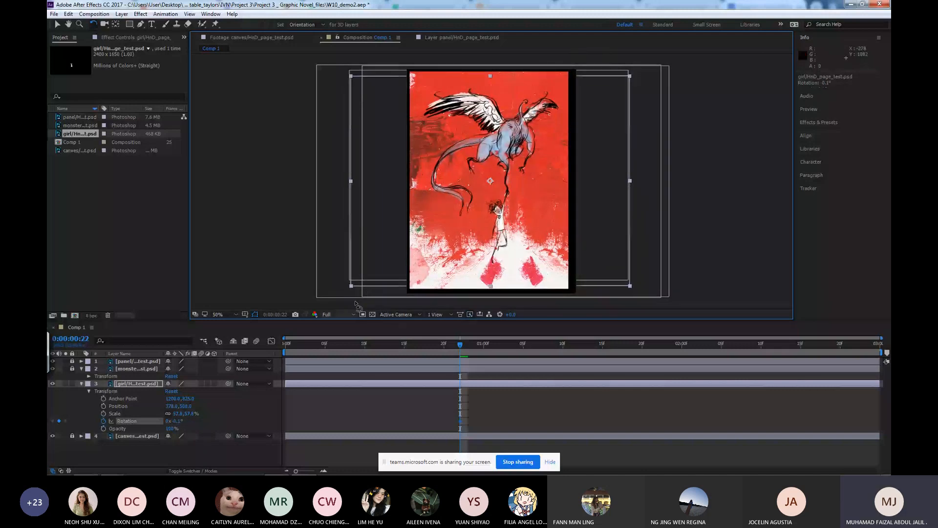
drag(460, 418, 325, 421)
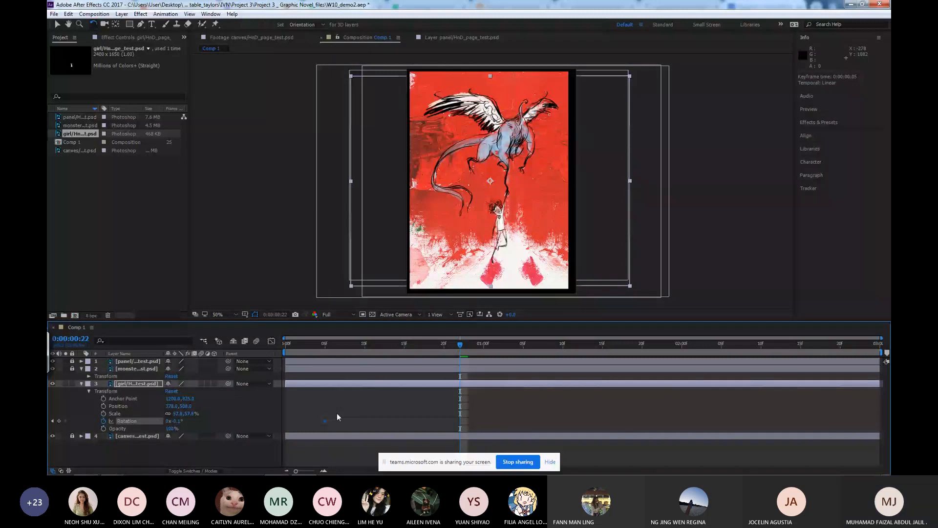
Keyframe the girl layer's rotation at about 5.2° at 0:00:00:10 and about -2.2° at 0:00:00:15.
click(365, 344)
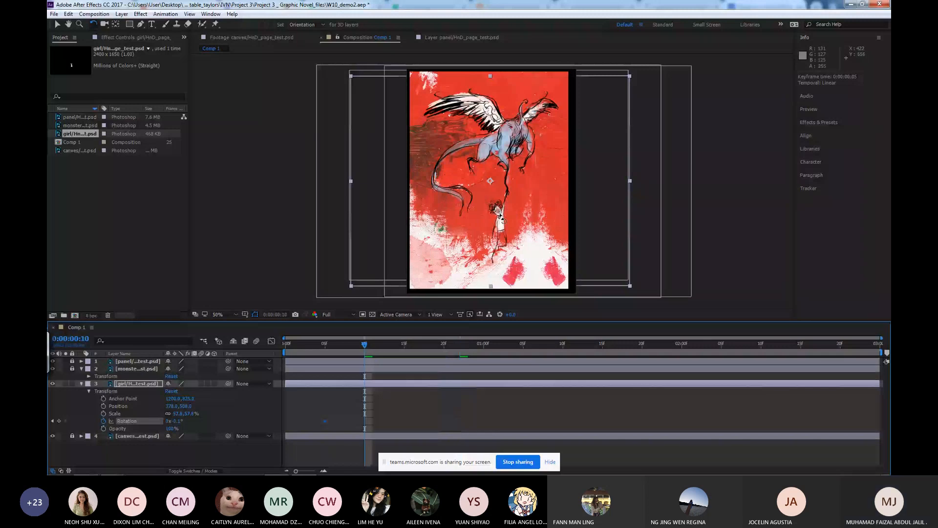
drag(503, 219, 499, 220)
click(360, 346)
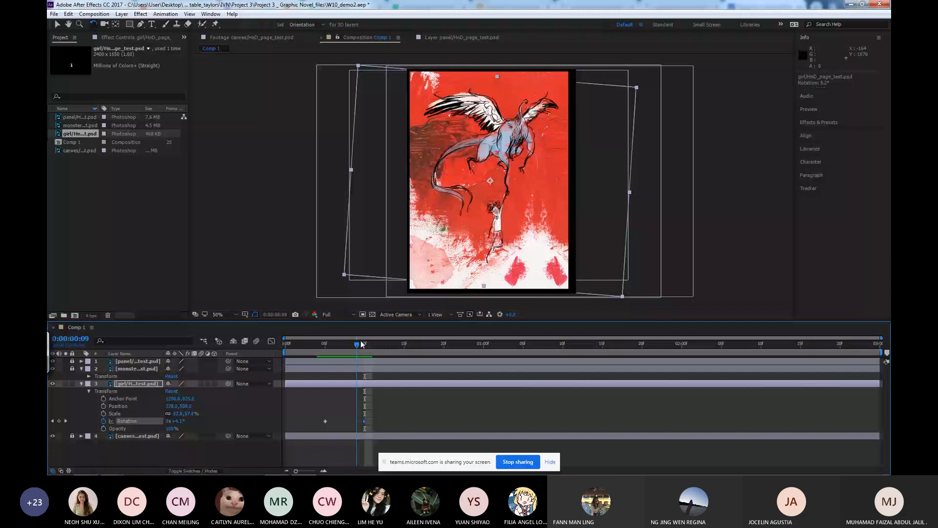
click(404, 339)
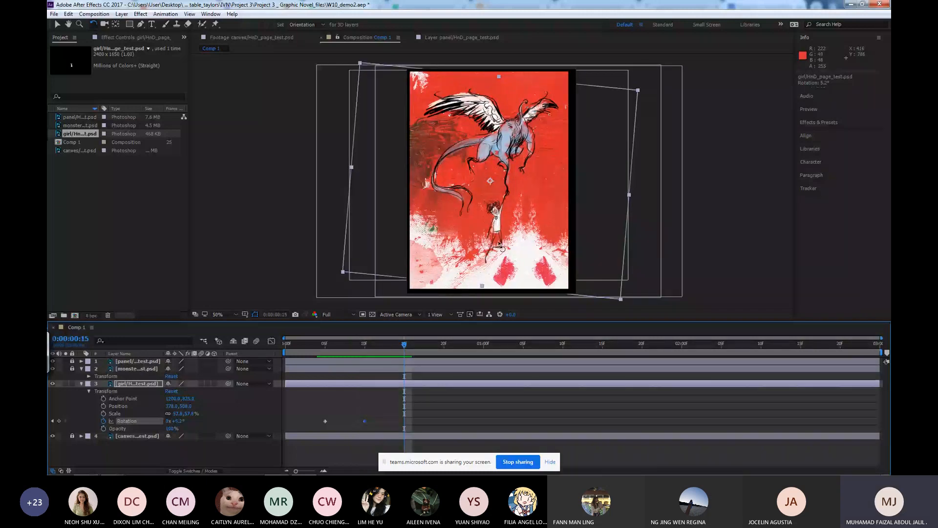
drag(499, 242, 508, 242)
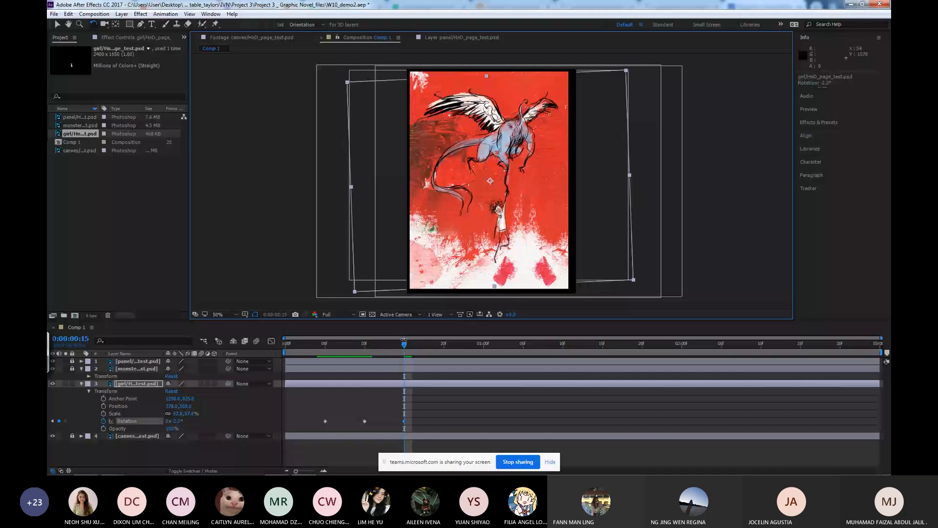
Scrub back through the girl's rotation keyframes and preview the swing from the start.
drag(403, 341, 387, 344)
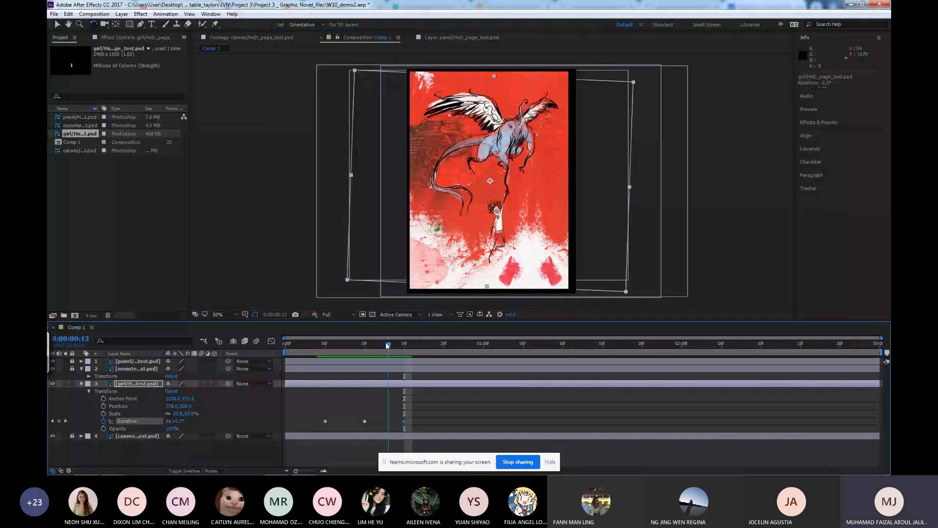
key(space)
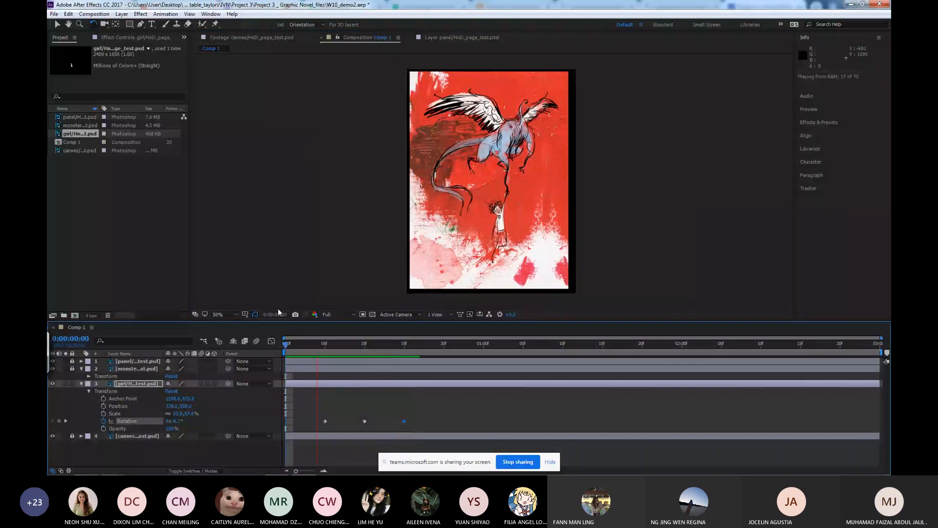
key(space)
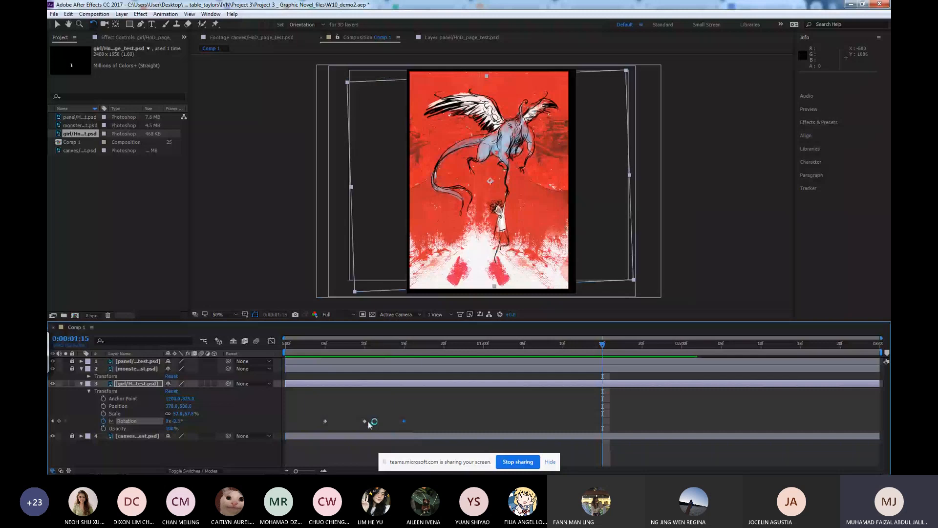
Select all three rotation keyframes on the girl layer and copy them.
click(364, 421)
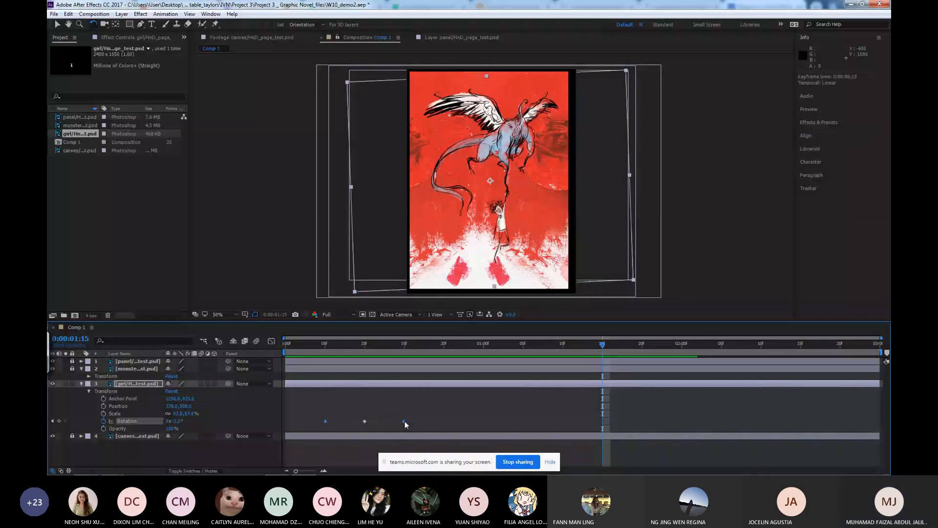
ctrl+click(365, 420)
key(ctrl+z)
click(325, 421)
mouse_move(366, 423)
click(365, 422)
shift+click(404, 421)
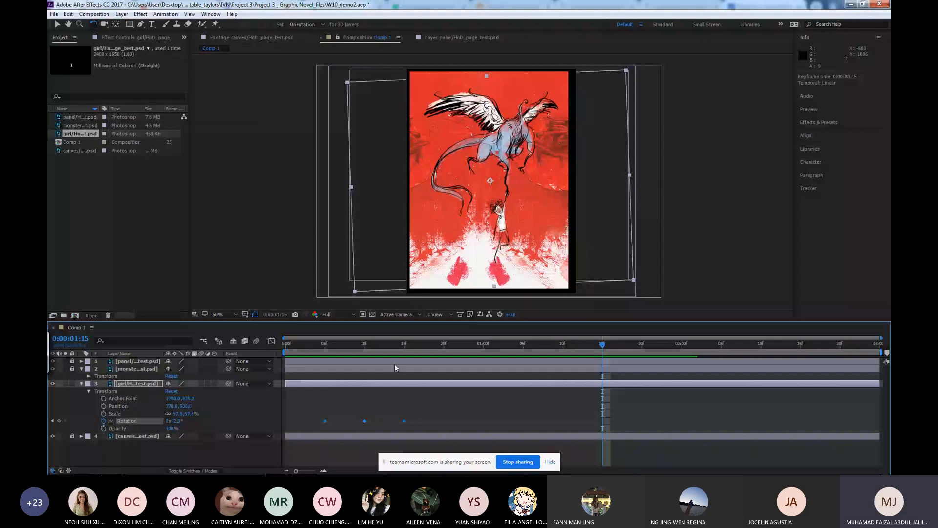
key(ctrl+c)
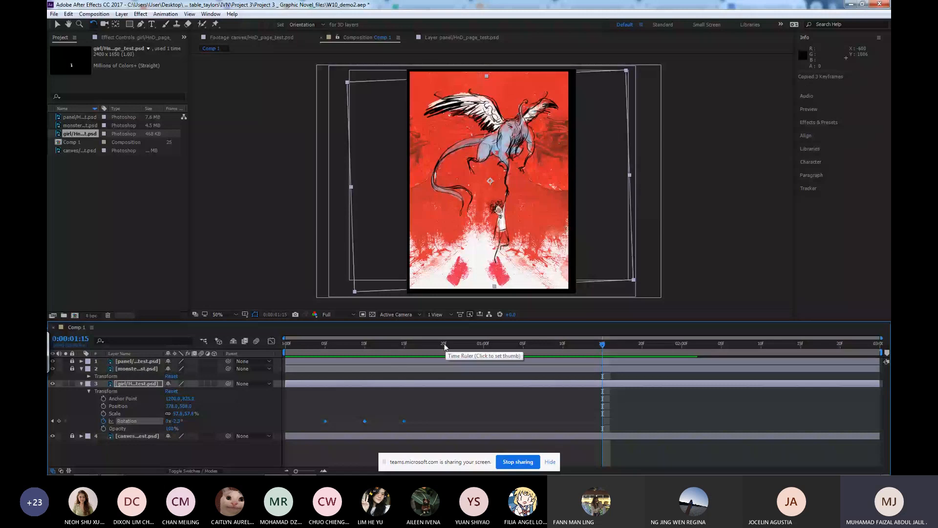
Paste the copied rotation keyframes at 0:00:00:20, 0:00:01:10, 0:00:02:00 and 0:00:02:15 so the girl's swing repeats.
click(446, 344)
key(ctrl+v)
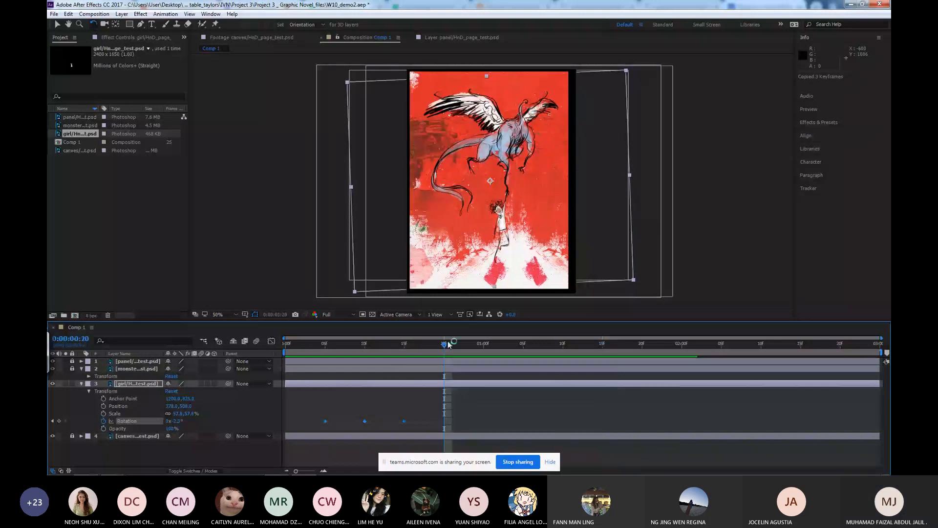
click(563, 344)
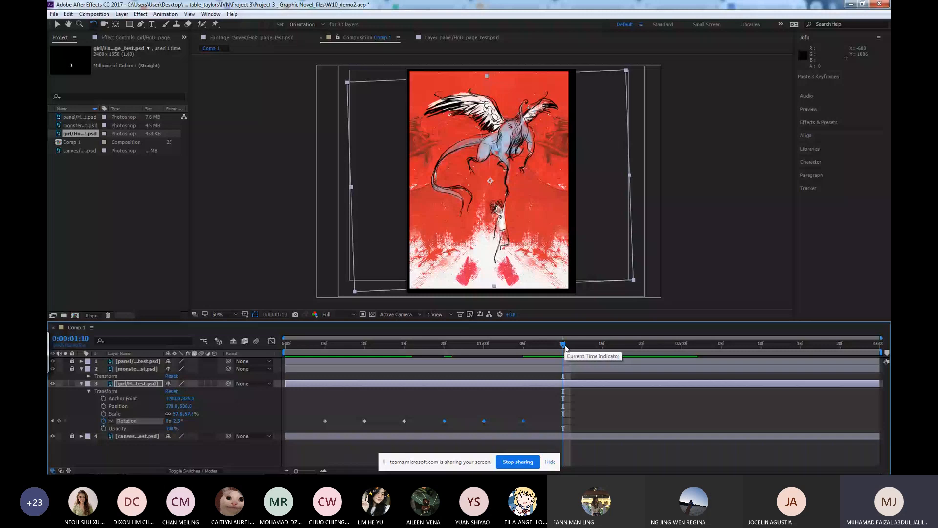
key(ctrl+v)
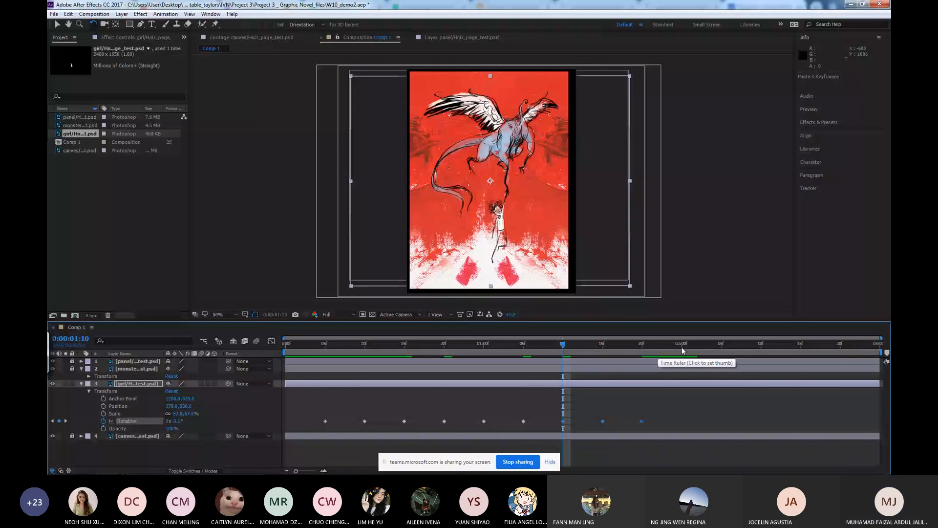
click(683, 344)
key(ctrl+v)
click(800, 344)
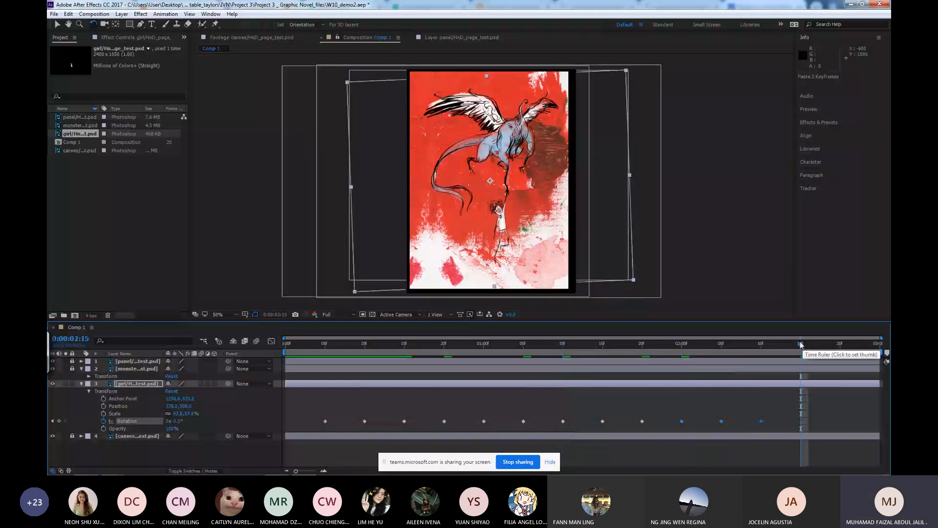
key(ctrl+v)
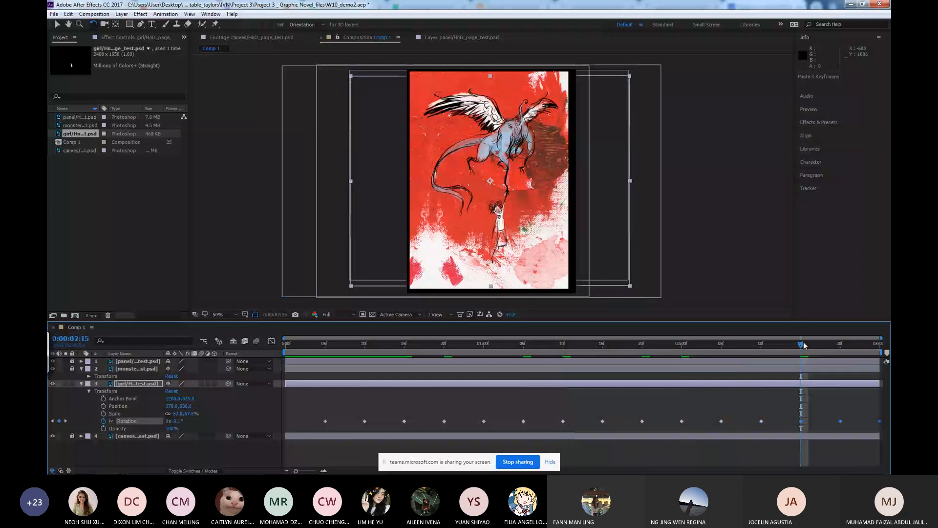
Preview the girl's repeated swinging motion from the beginning and return to the first frame.
key(Home)
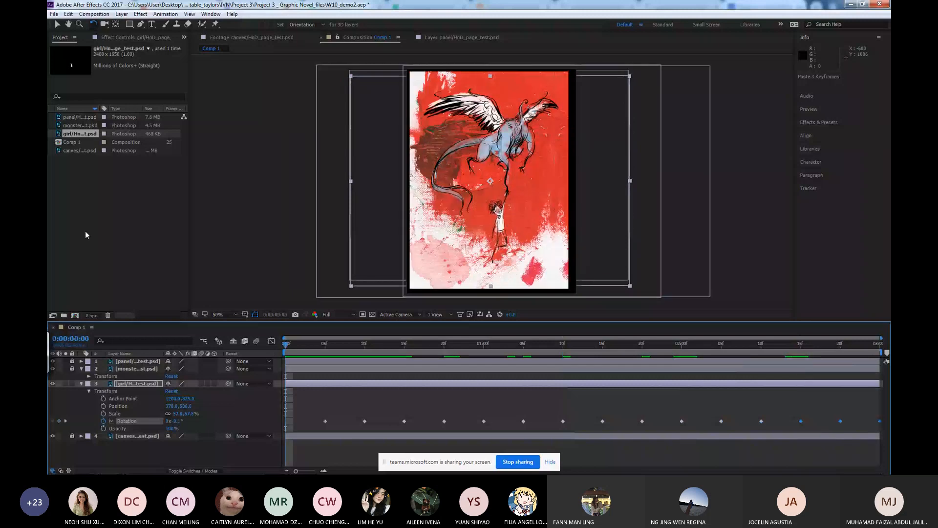
key(space)
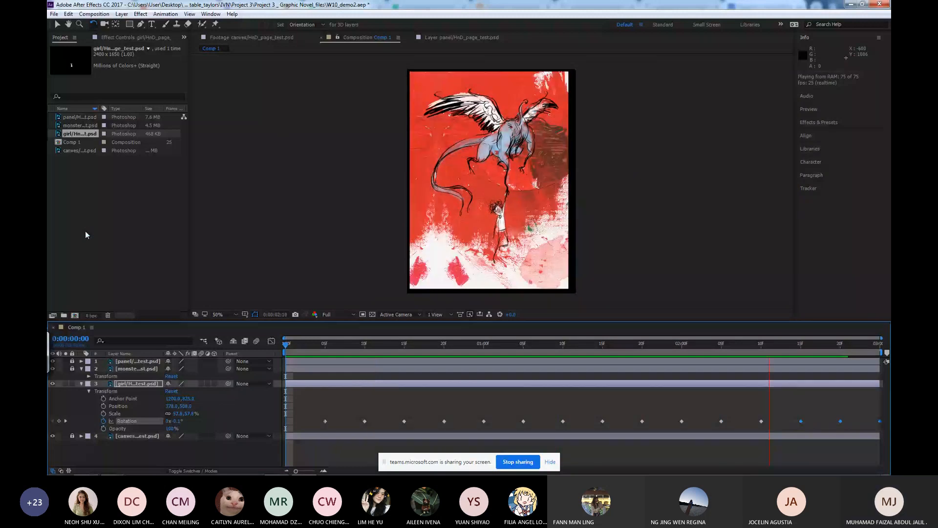
key(space)
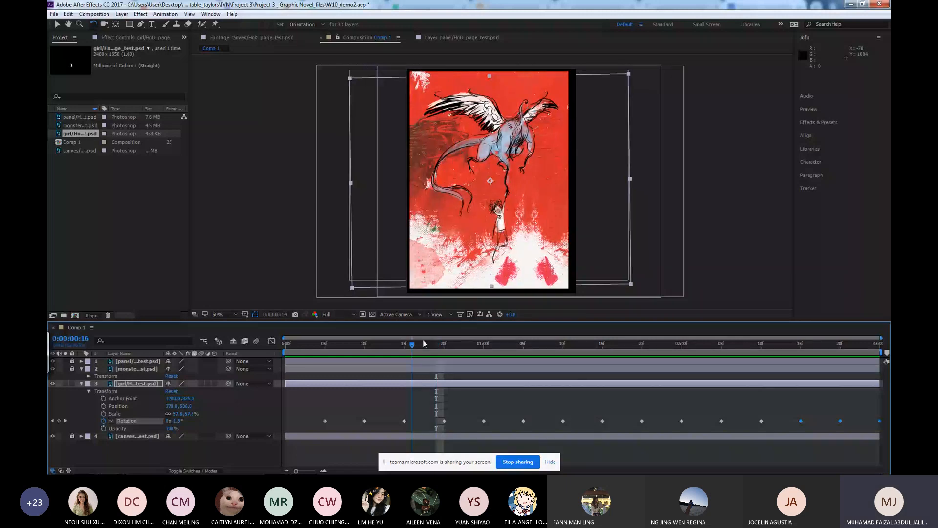
key(Home)
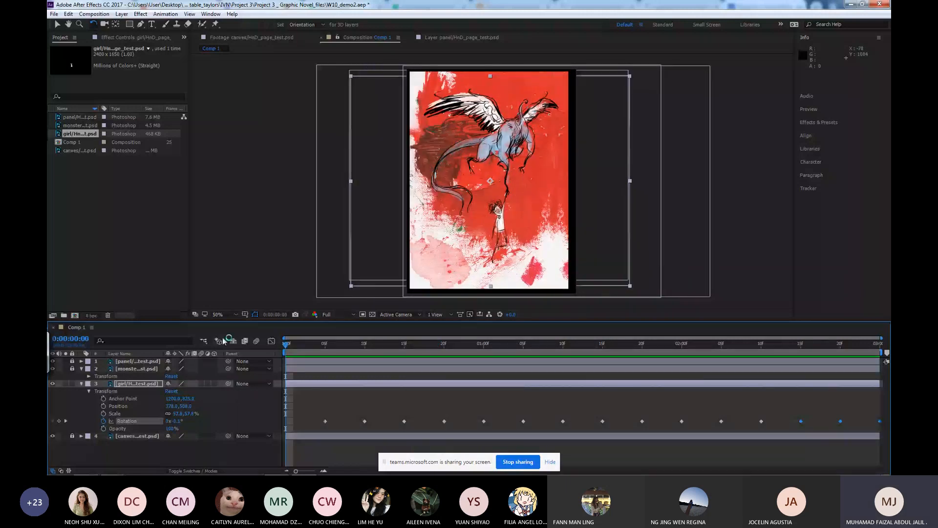
Lock the girl layer, unlock the monsters layer, and enable Position keyframing on the monsters layer at 0:00:00:00.
click(82, 383)
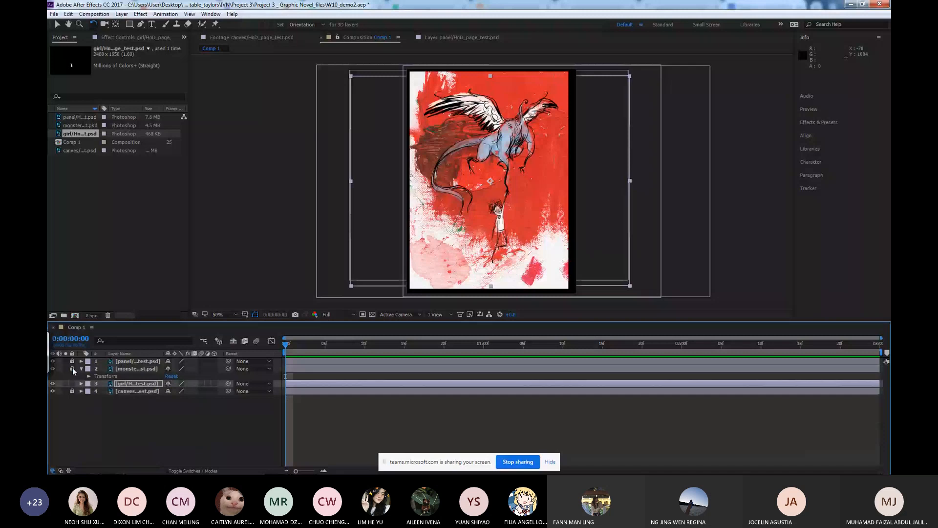
click(81, 368)
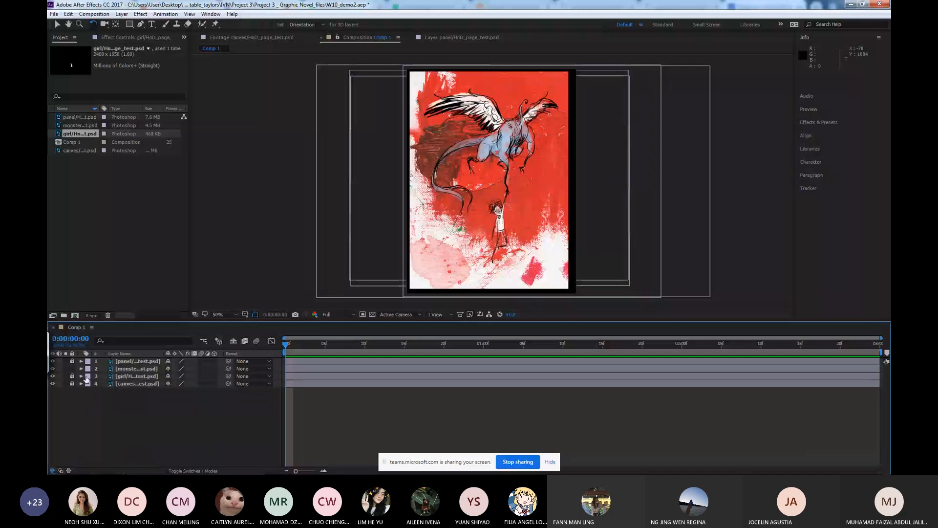
click(81, 368)
click(89, 376)
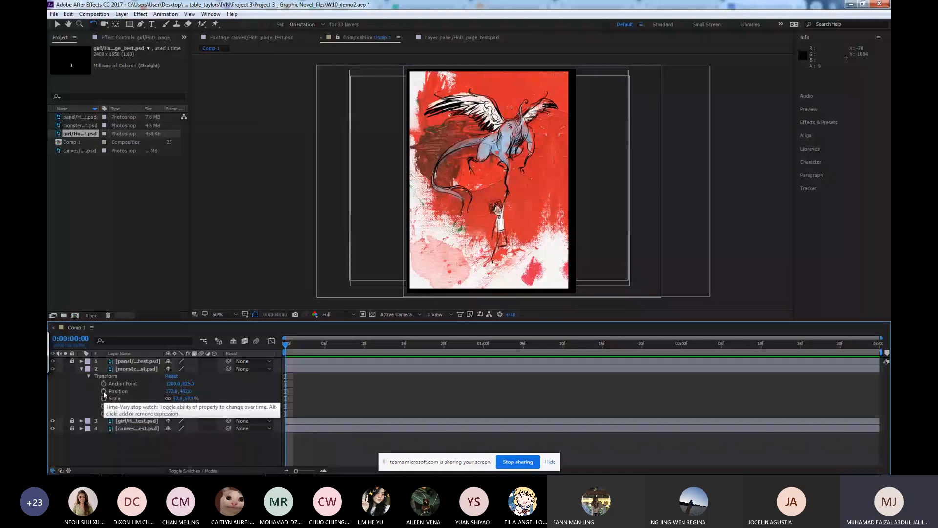
click(104, 391)
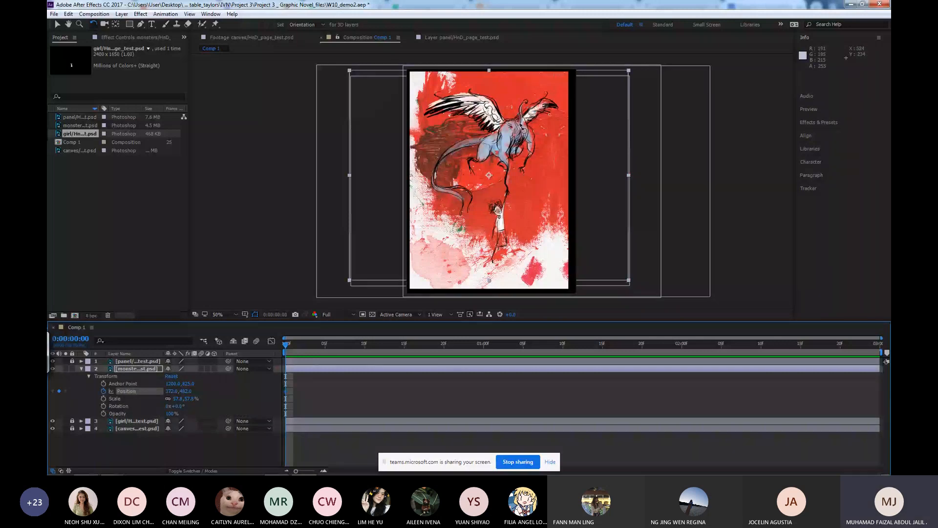
Nudge the monsters layer slightly straight down to set its starting position at 0:00:00:00.
click(58, 27)
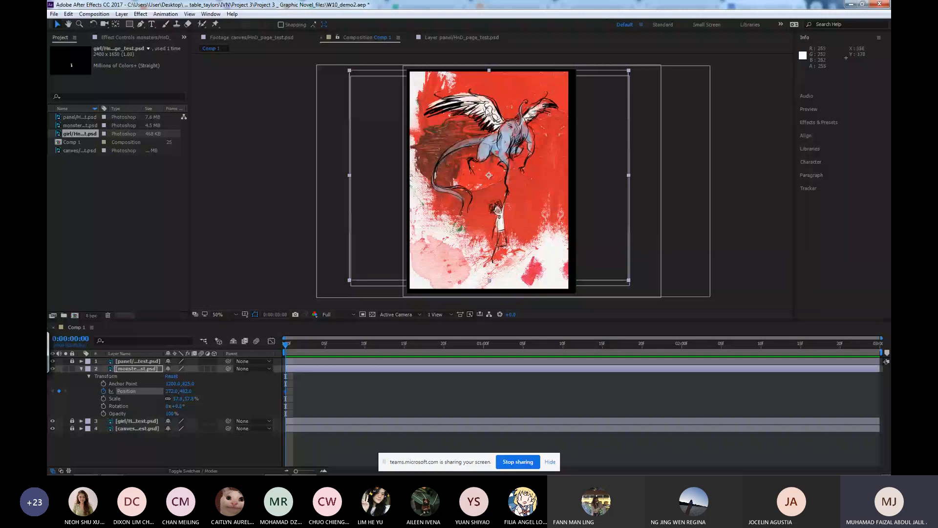
key(Down)
key(Down)
key(Down)
key(Down)
key(Down)
key(Down)
key(shift+Down)
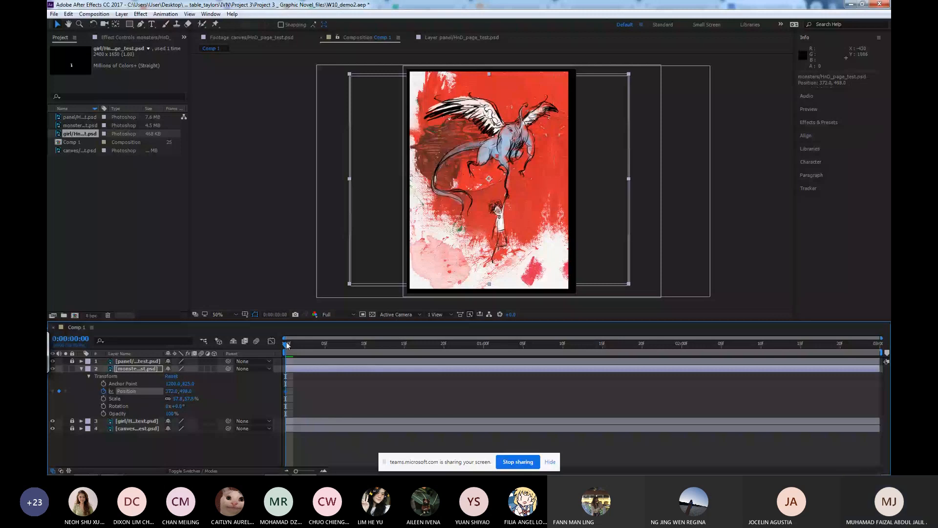
Nudge the monsters layer slightly straight up at 0:00:00:05, and check the movement by scrubbing back to the first frame.
drag(287, 342, 325, 344)
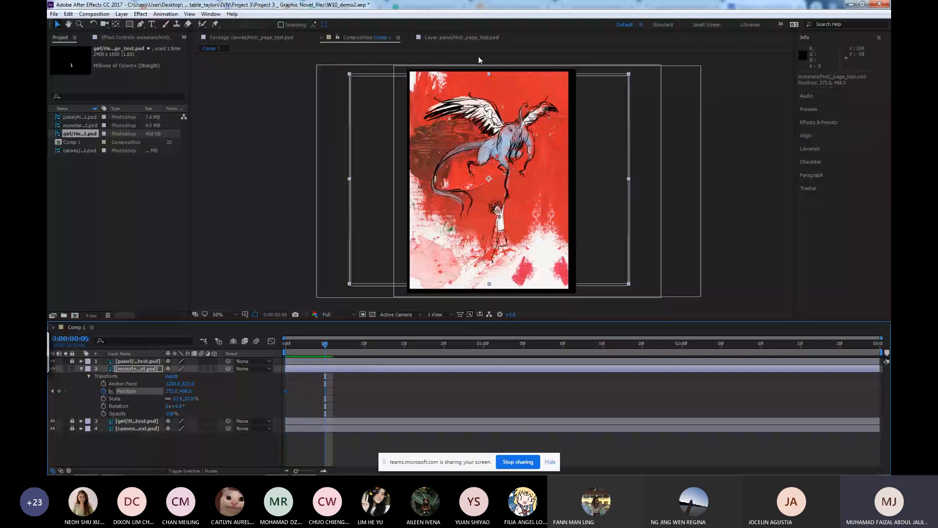
key(Up)
key(Up)
key(Up)
key(Up)
key(Up)
key(Up)
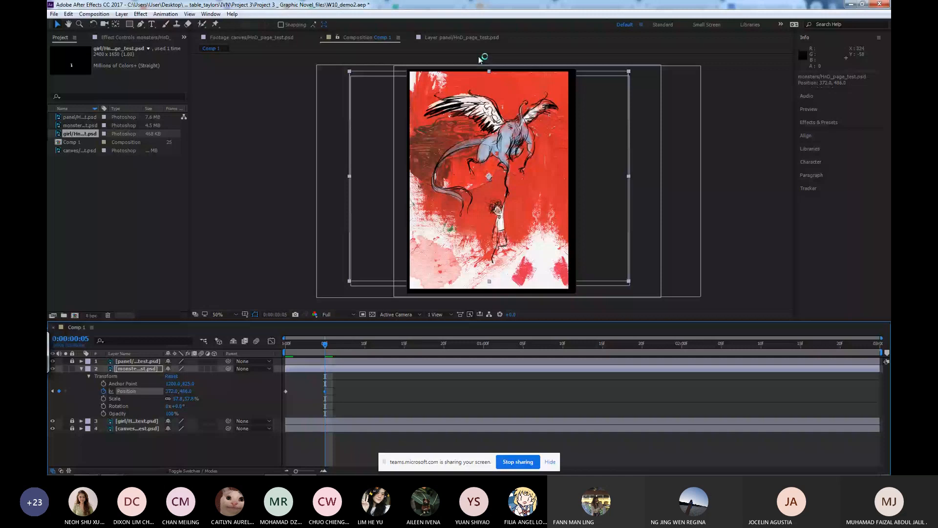
click(319, 343)
mouse_move(319, 343)
mouse_down()
mouse_move(289, 337)
mouse_move(330, 339)
mouse_up()
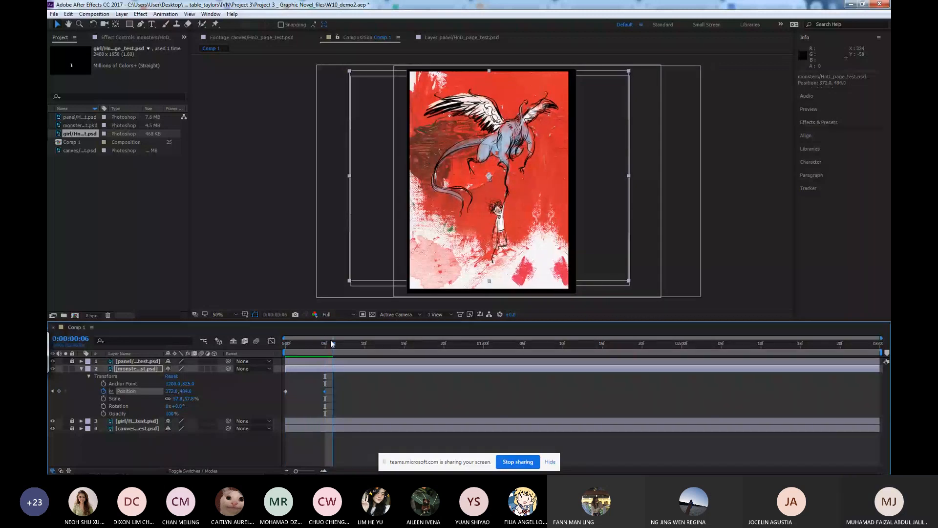
click(305, 346)
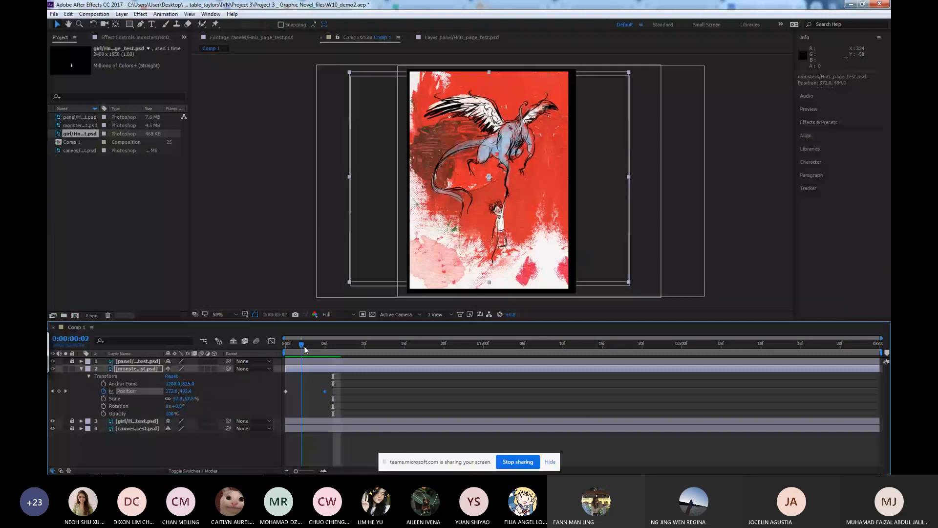
mouse_move(305, 346)
mouse_down()
mouse_move(360, 341)
mouse_move(287, 343)
mouse_up()
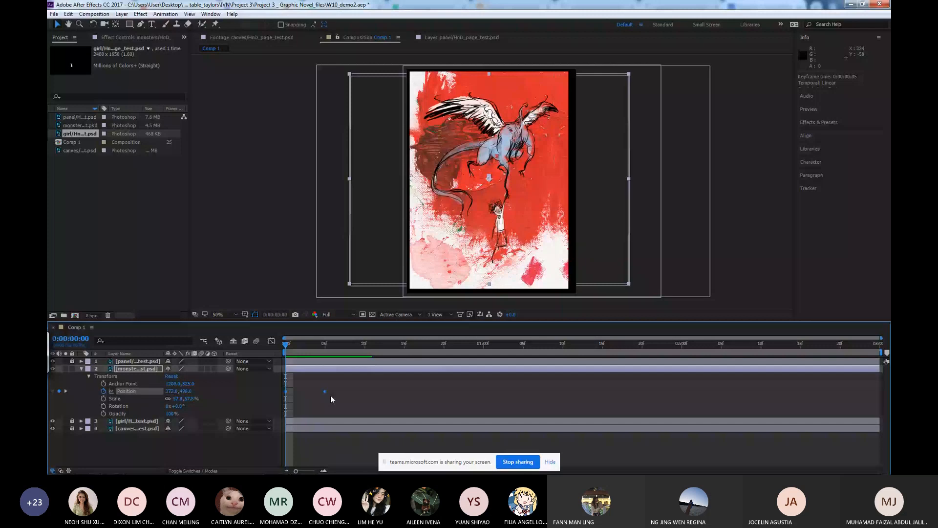
Copy the monsters layer's two Position keyframes and paste them at 0:00:00:10, 0:00:00:20, 0:00:01:05 and 0:00:01:15.
key(ctrl+c)
click(366, 345)
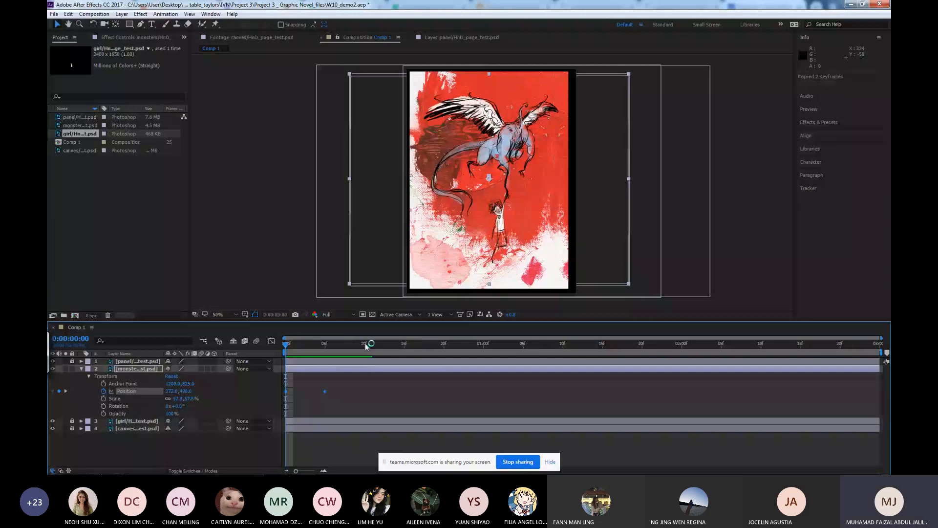
key(ctrl+v)
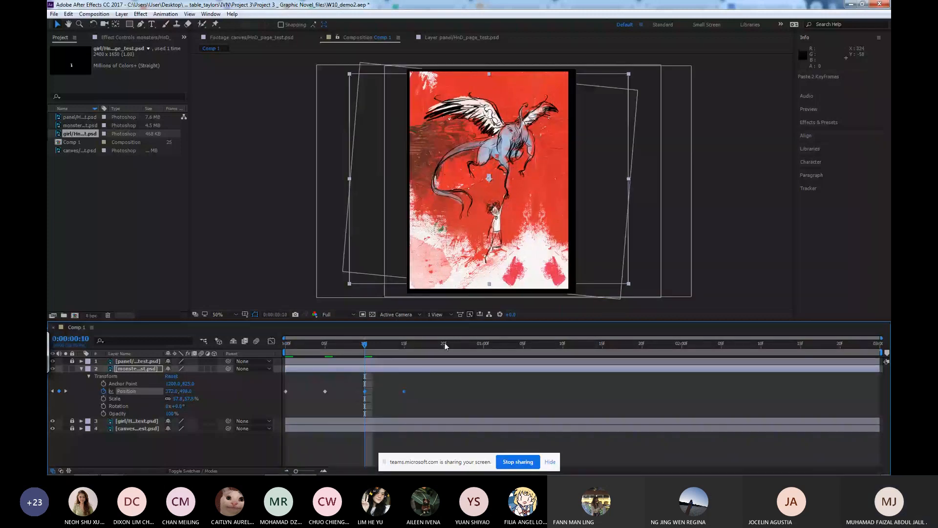
click(445, 345)
key(ctrl+v)
click(522, 345)
key(ctrl+v)
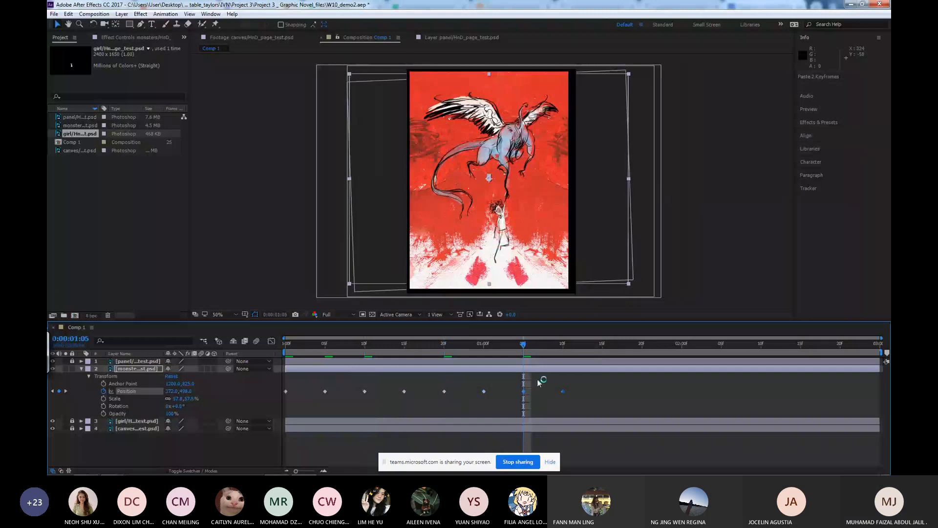
click(603, 345)
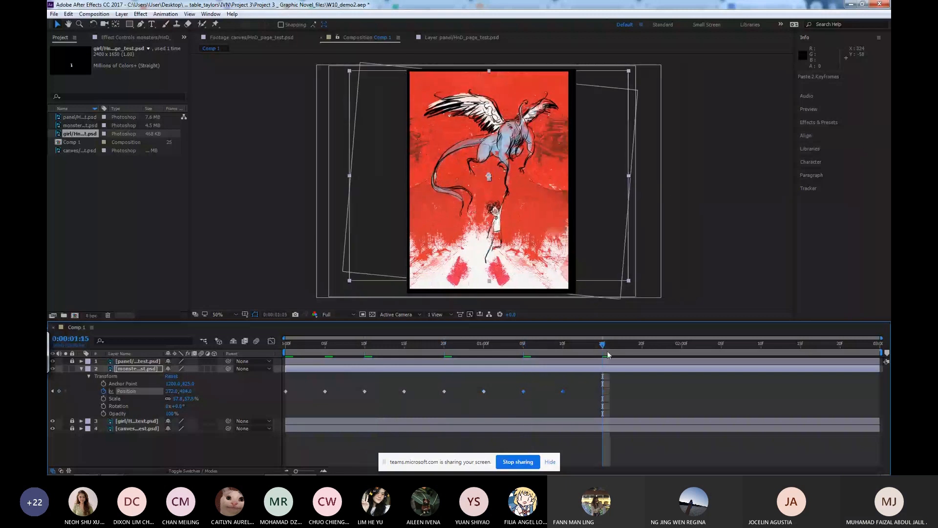
key(ctrl+v)
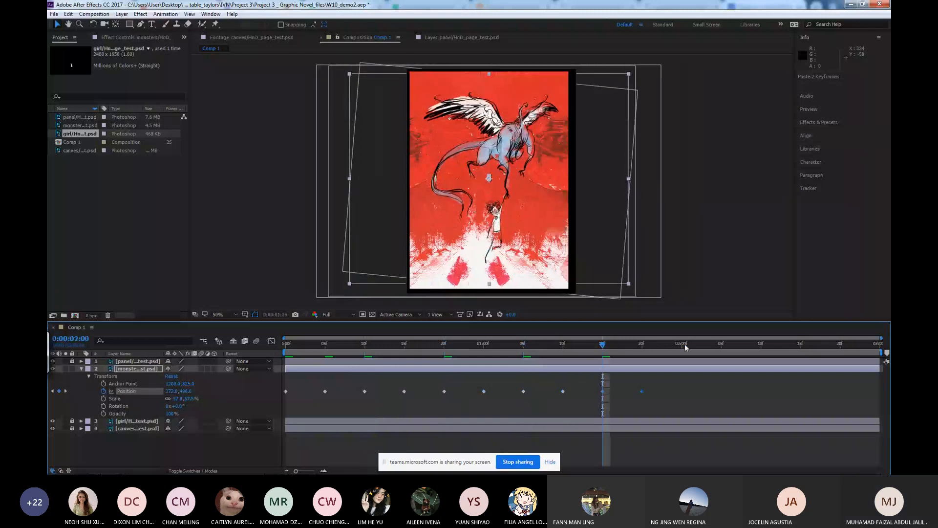
Paste the copied Position keyframes at 0:00:02:00, 0:00:02:10 and 0:00:02:20 so the monsters' bobbing continues through the composition.
click(685, 344)
key(ctrl+d)
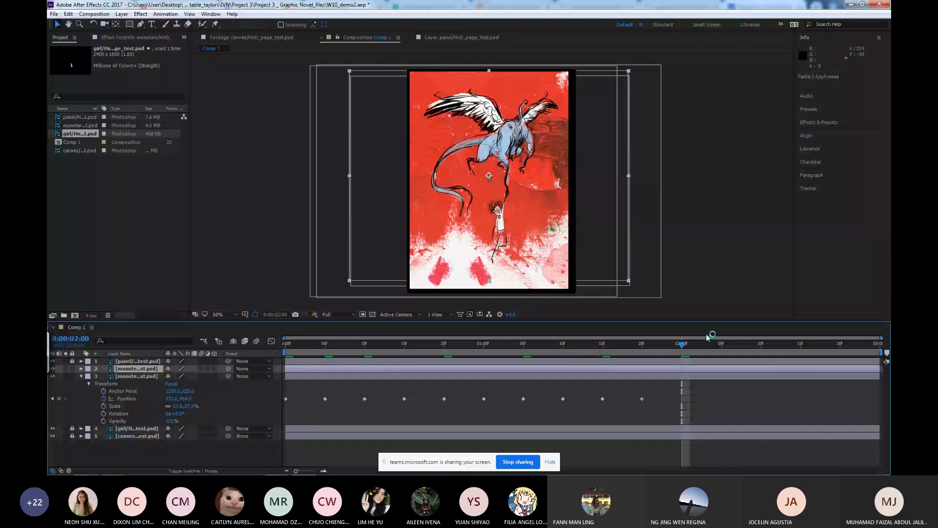
key(ctrl+z)
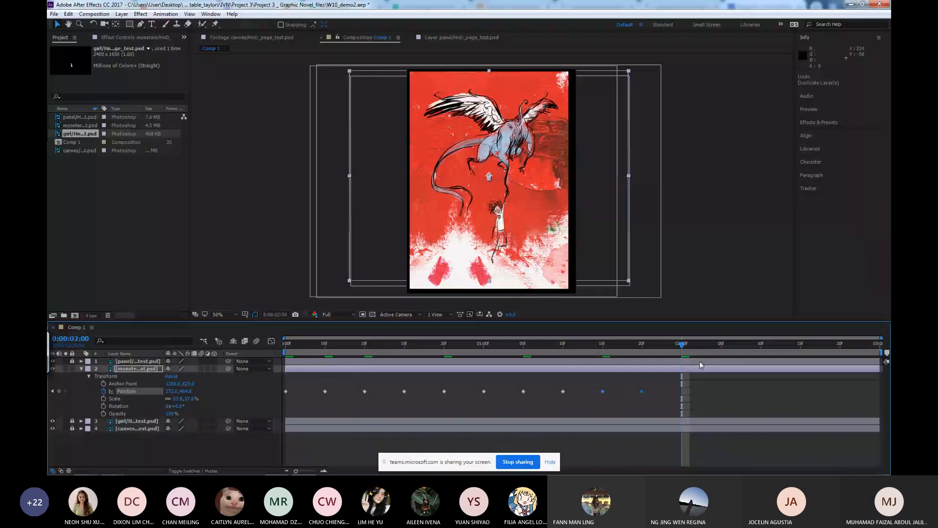
key(ctrl+v)
click(761, 349)
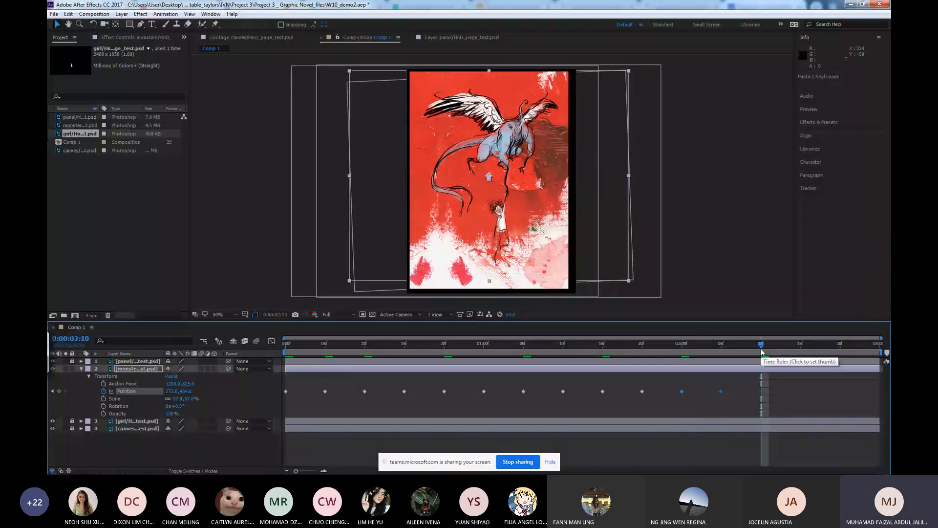
key(ctrl+v)
click(839, 345)
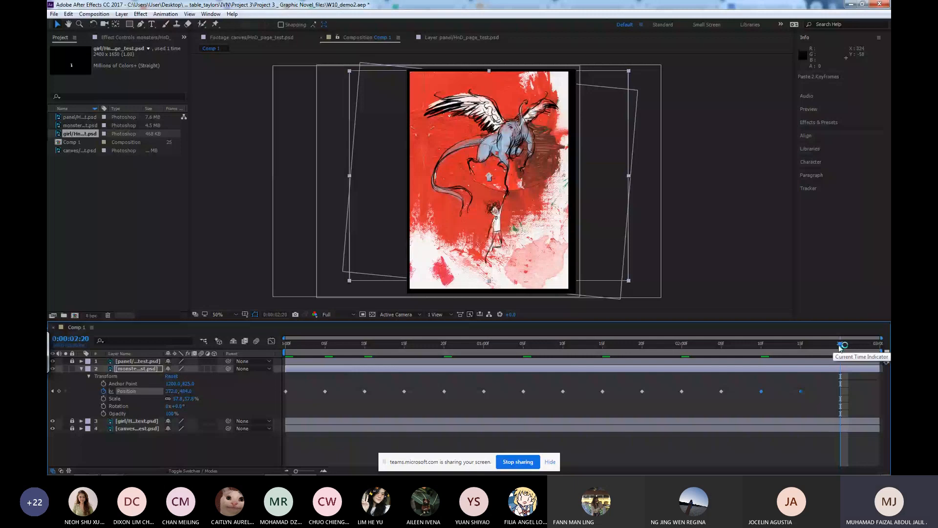
key(ctrl+v)
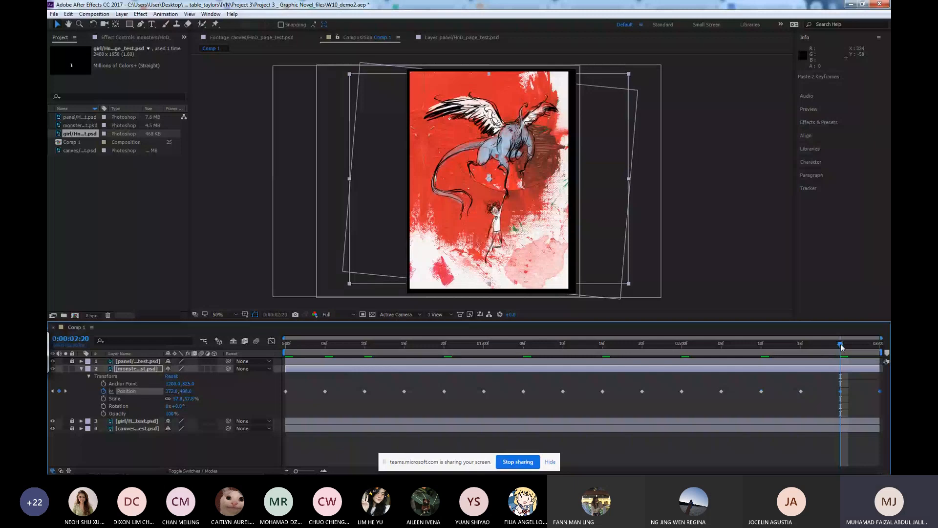
Preview the monsters' bobbing motion, scrub through the whole composition, and return to the first frame.
drag(840, 345, 729, 344)
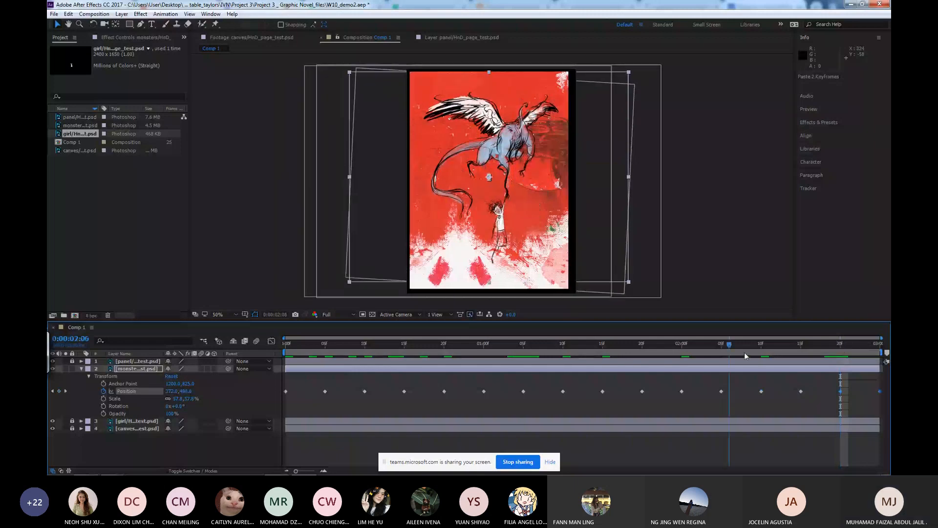
key(space)
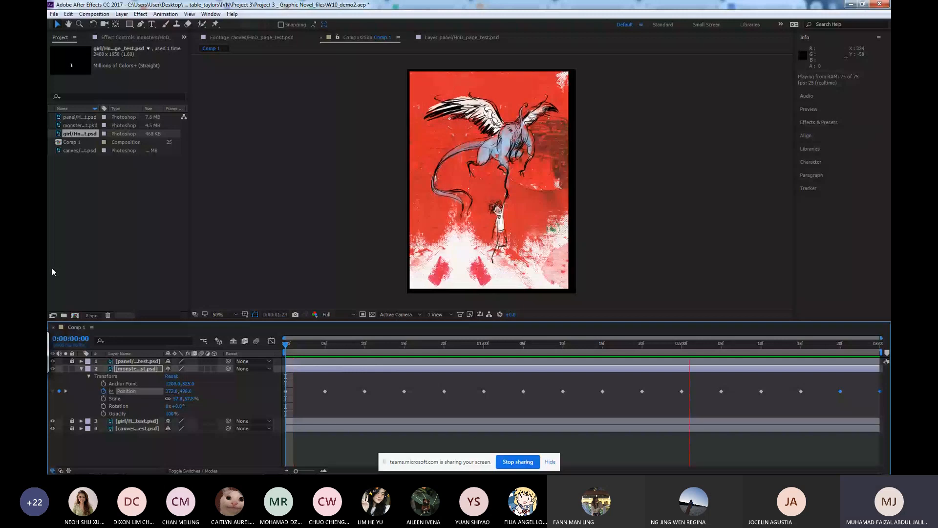
key(space)
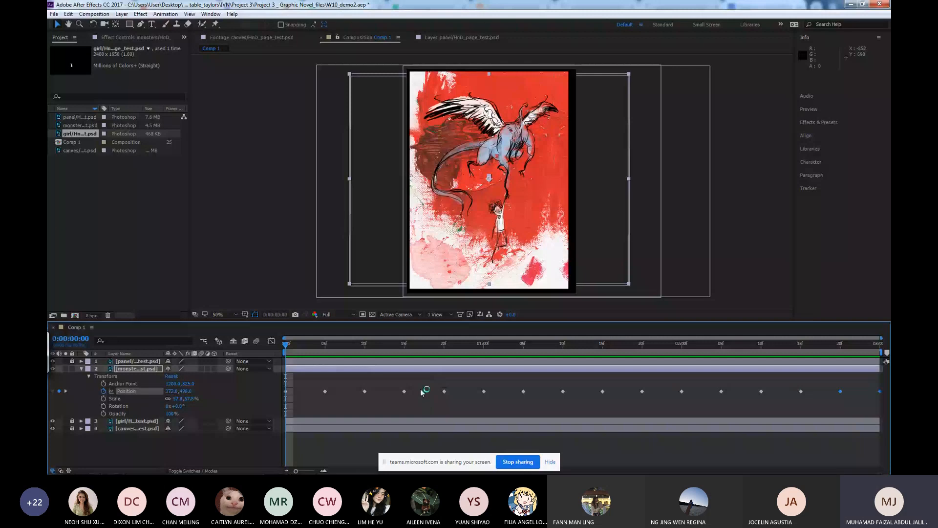
click(303, 344)
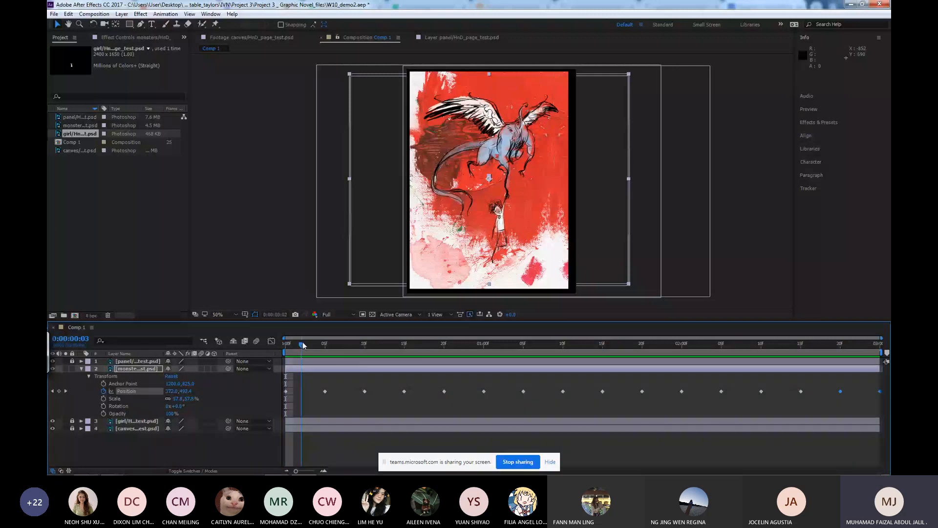
drag(302, 344, 873, 348)
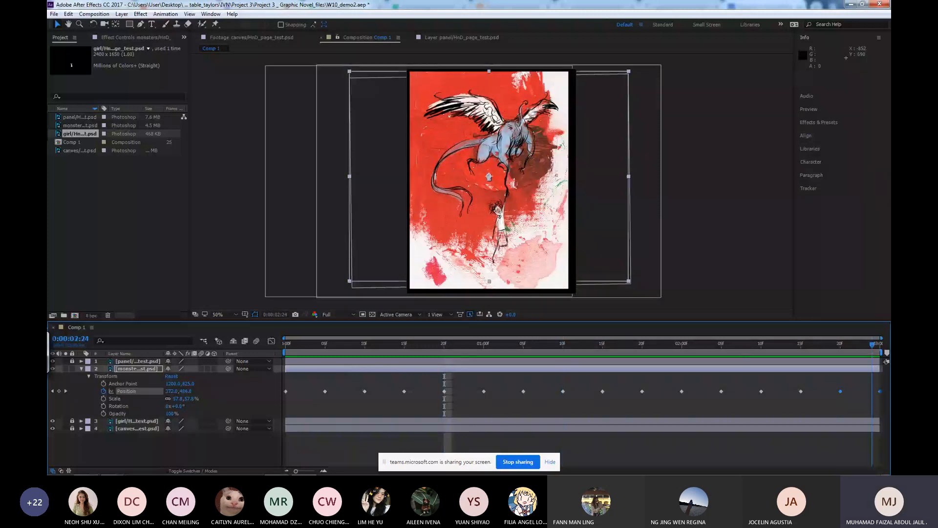
click(333, 345)
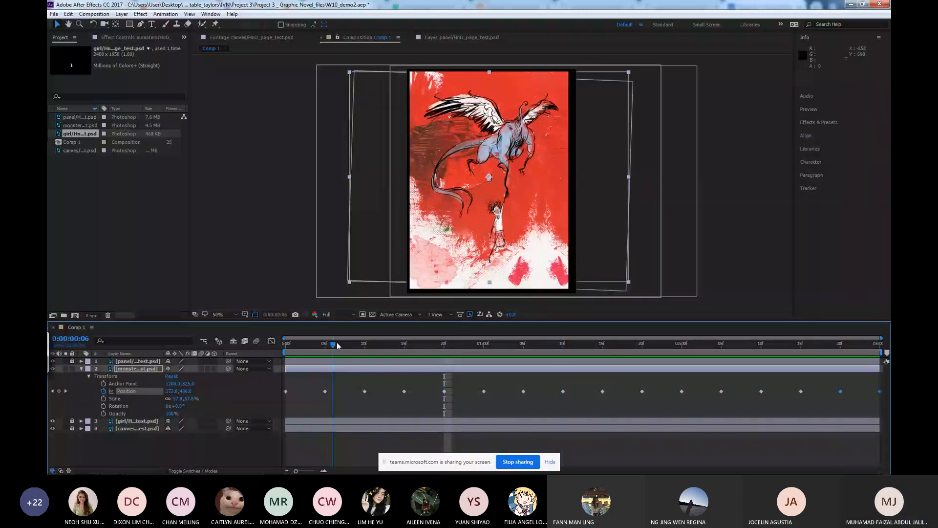
key(Home)
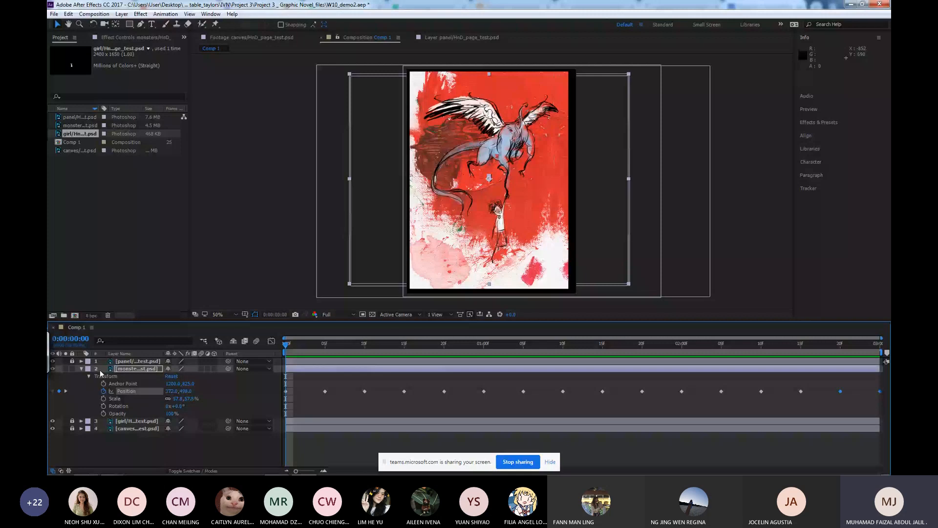
Collapse the monsters layer's properties and add a new adjustment layer directly above it.
click(81, 369)
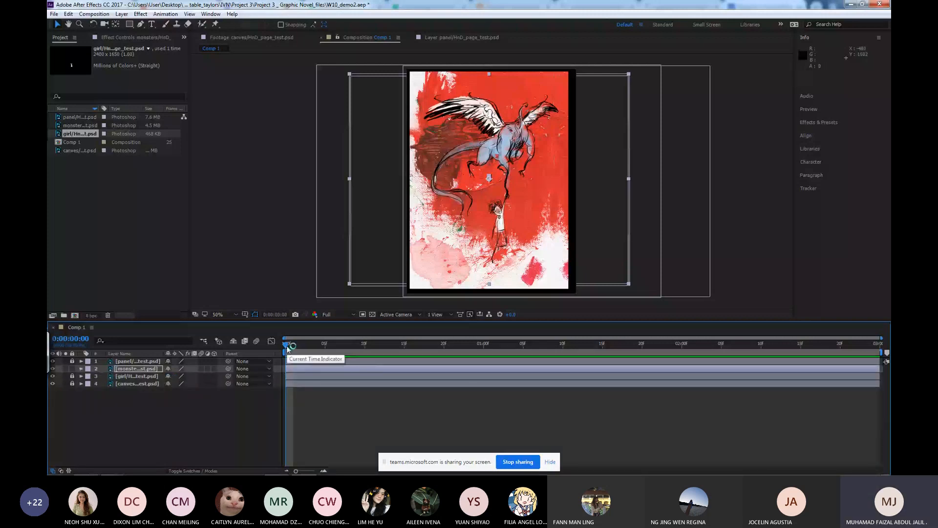
right_click(191, 361)
mouse_move(216, 369)
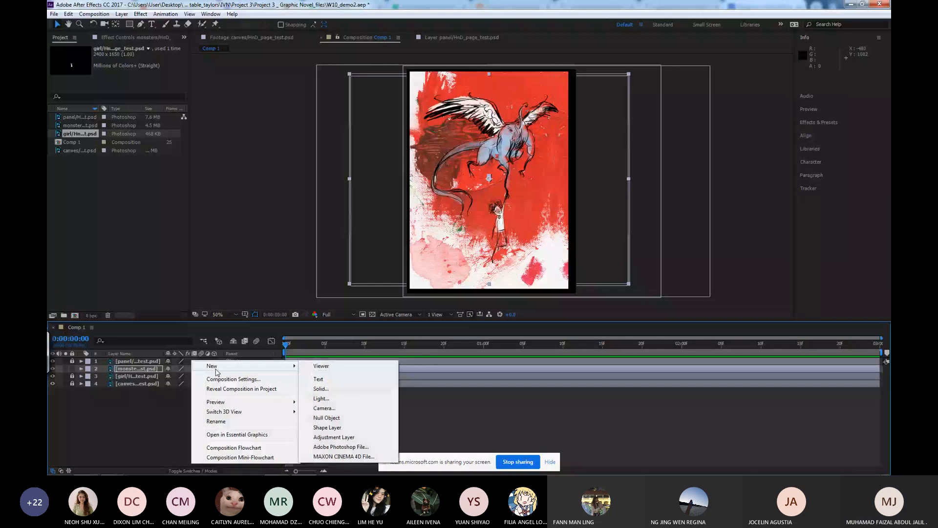
click(333, 436)
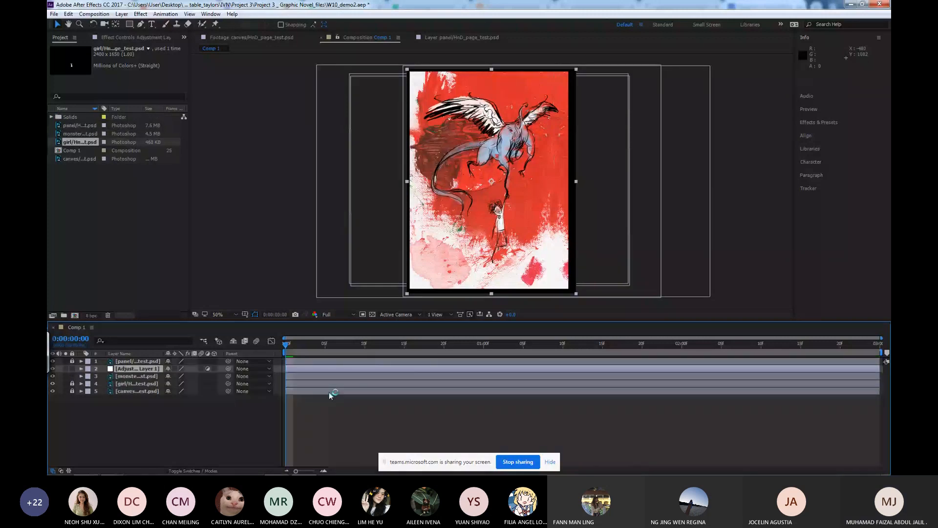
Apply the Liquify distortion effect to the adjustment layer.
right_click(350, 371)
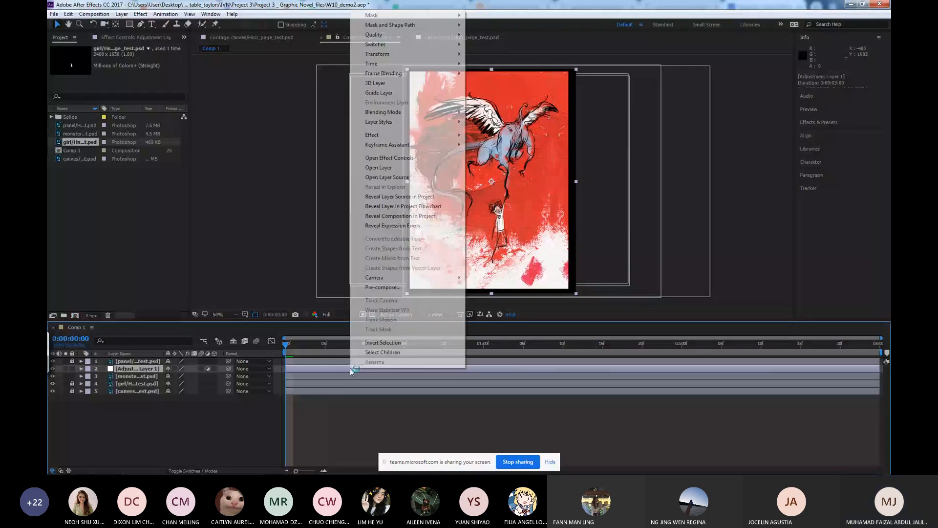
mouse_move(416, 135)
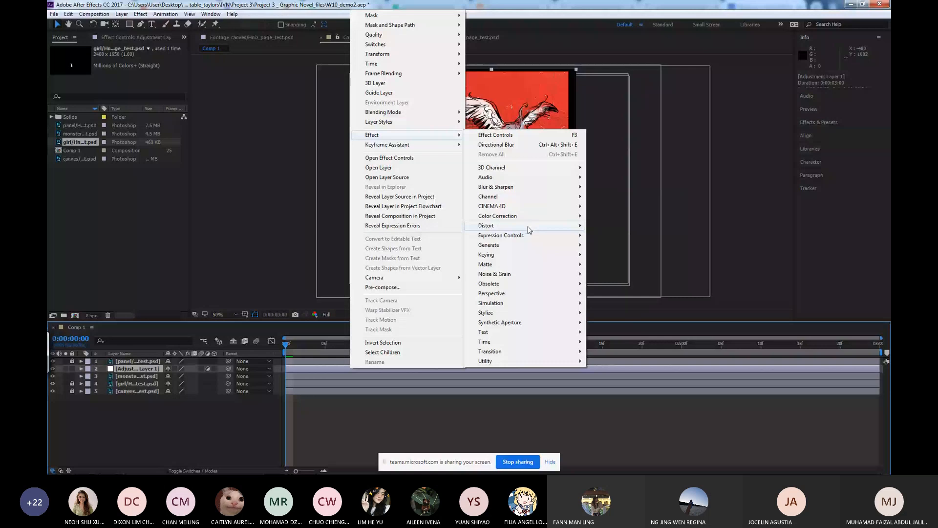
click(528, 227)
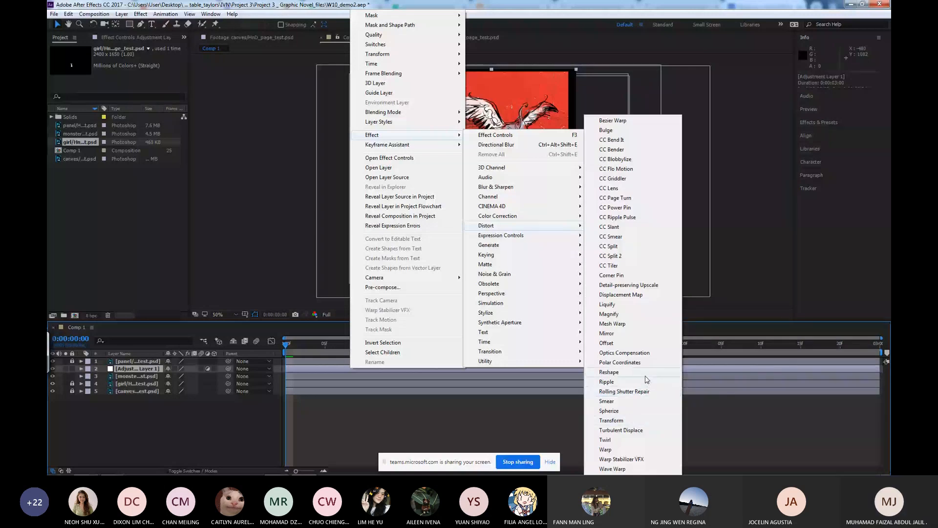
click(645, 375)
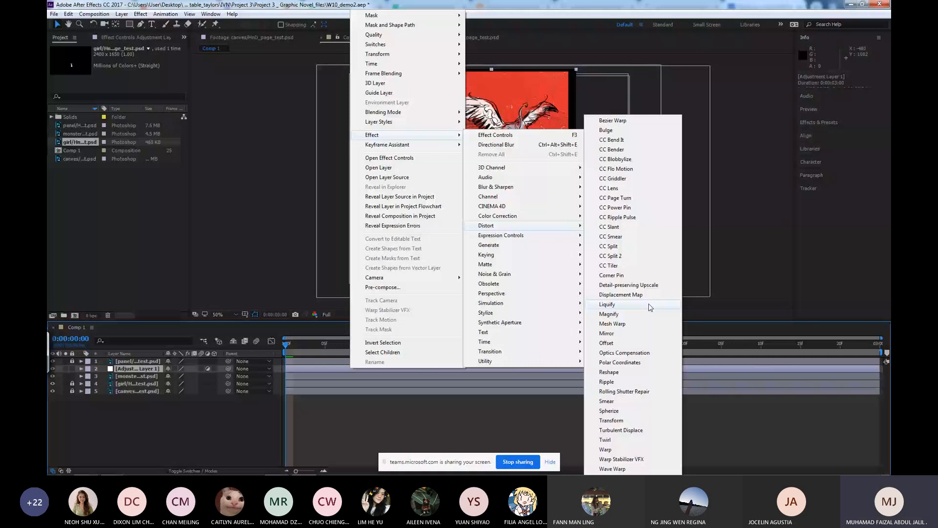
click(608, 303)
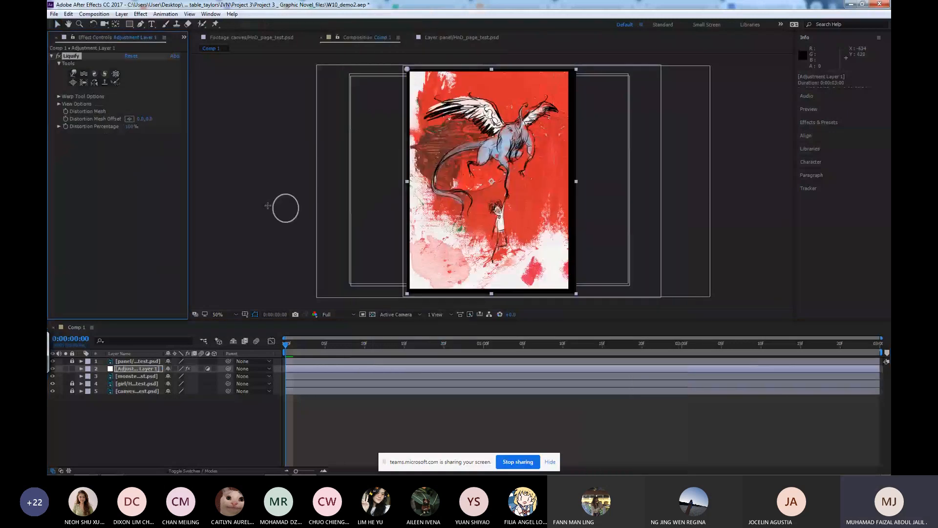
Try out Liquify warp strokes on the monster and on the artwork near the page's left edge.
drag(513, 147, 537, 136)
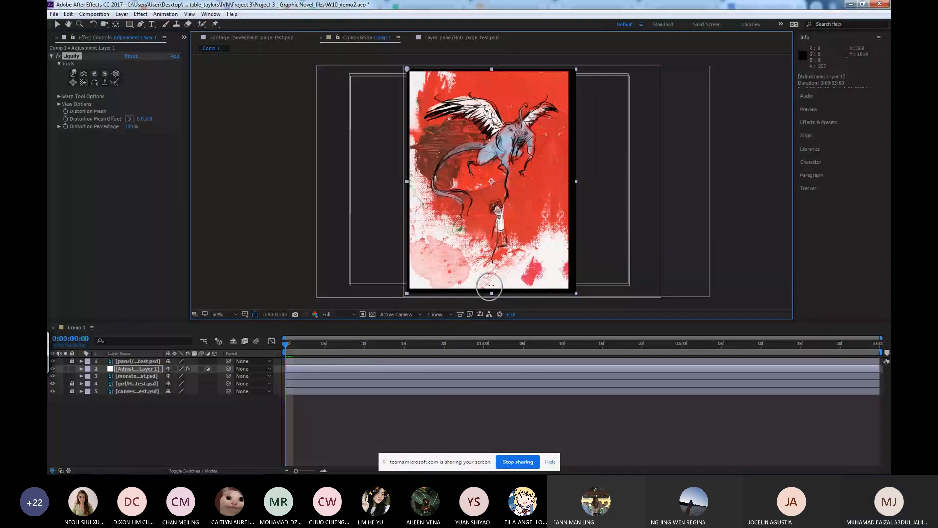
key(ctrl+z)
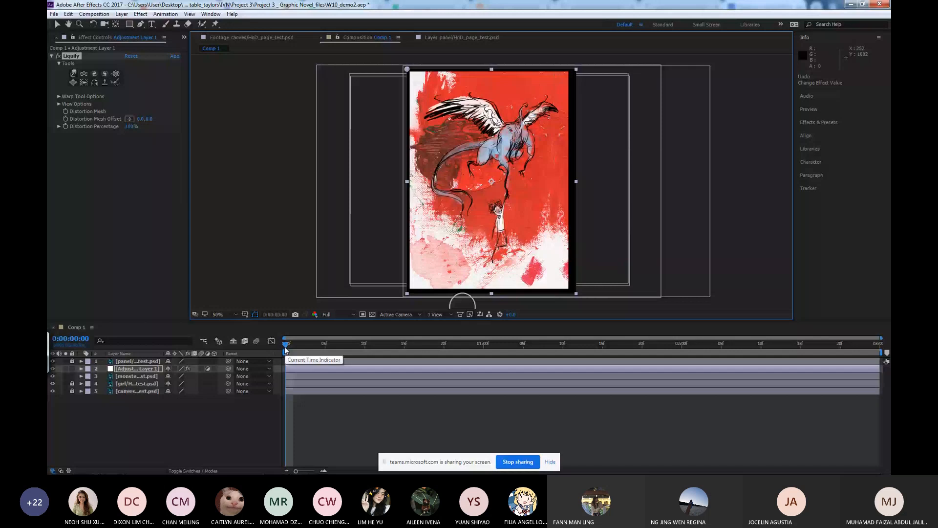
mouse_move(424, 119)
mouse_down()
mouse_move(410, 121)
mouse_move(414, 144)
mouse_up()
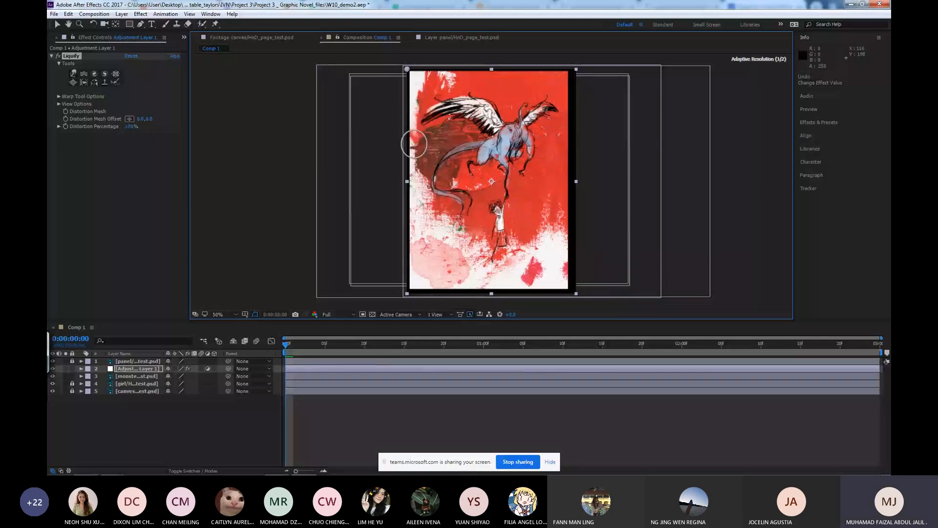
key(ctrl+z)
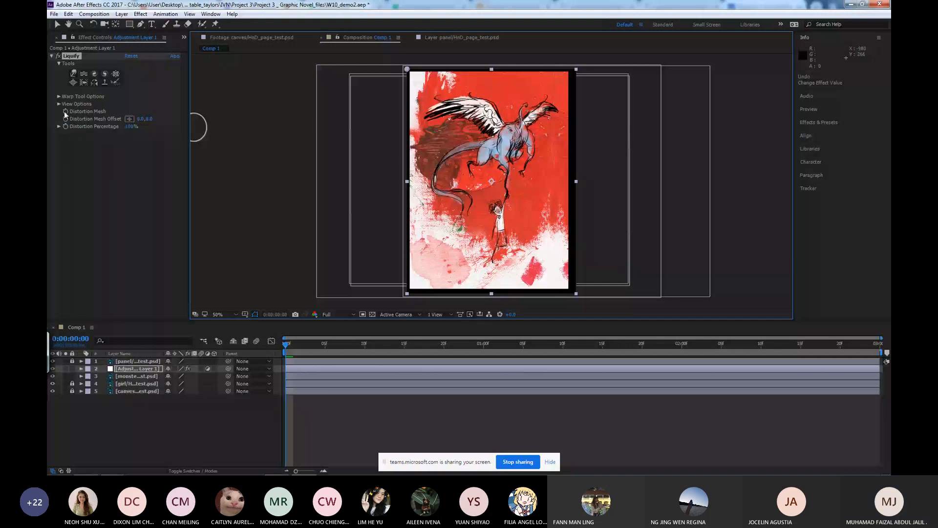
Enable keyframing of Liquify's Distortion Mesh on the adjustment layer at 0:00:00:00.
click(184, 243)
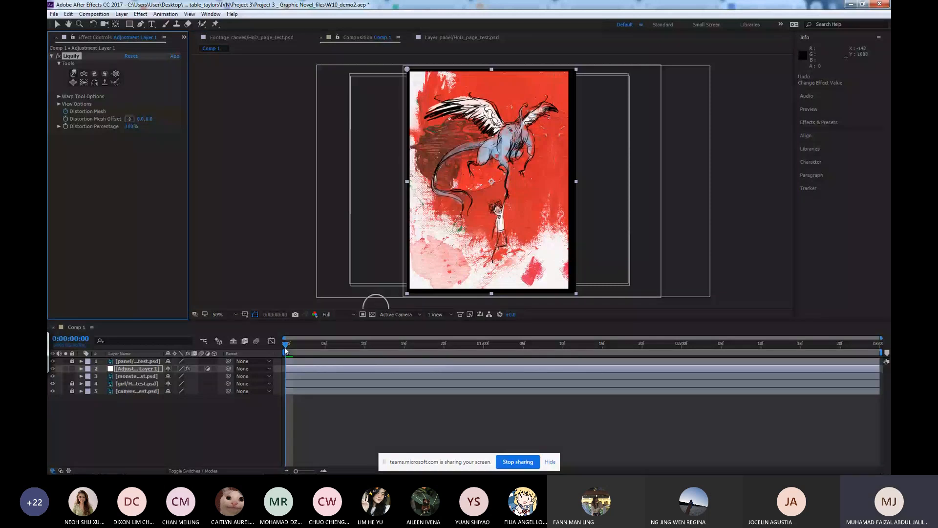
Warp the monster artwork with Liquify strokes at 0:00:00:05 to keyframe a second state of the Distortion Mesh.
drag(285, 347, 325, 344)
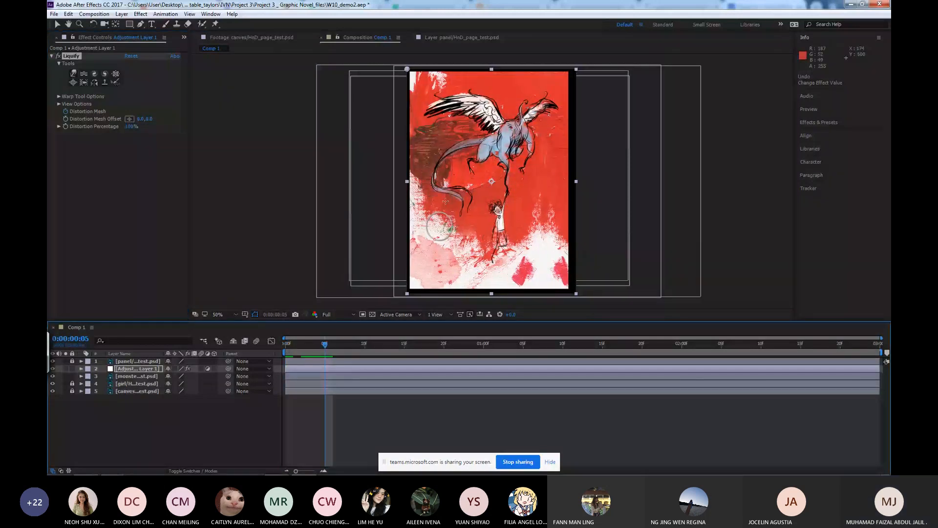
click(542, 108)
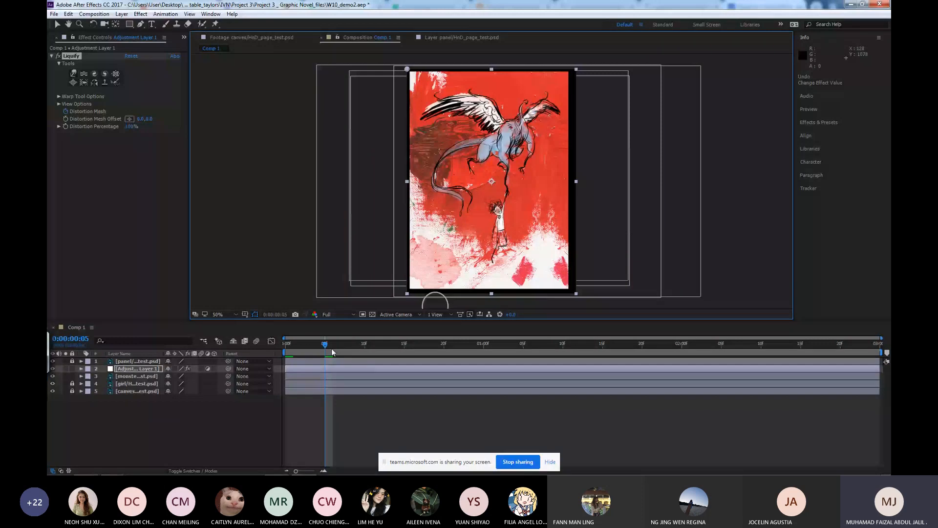
drag(332, 349, 307, 371)
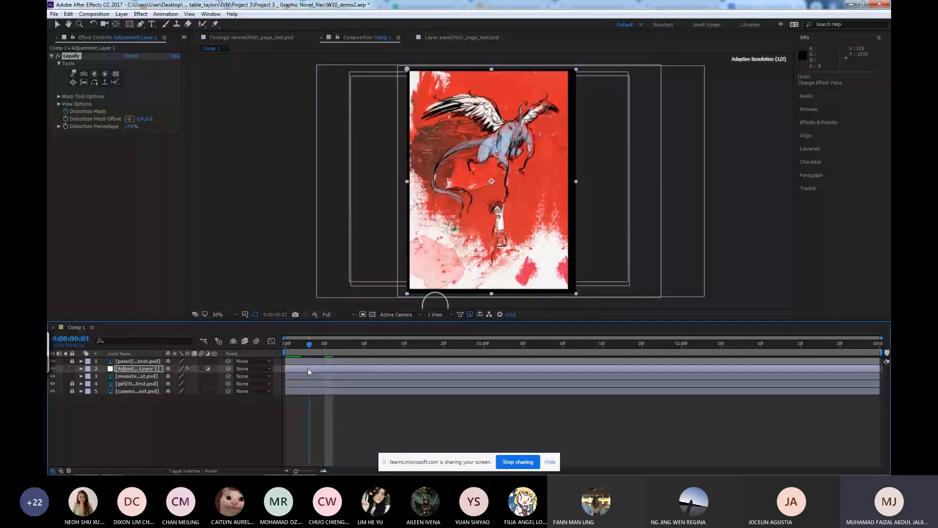
key(Page_Down)
key(Page_Down)
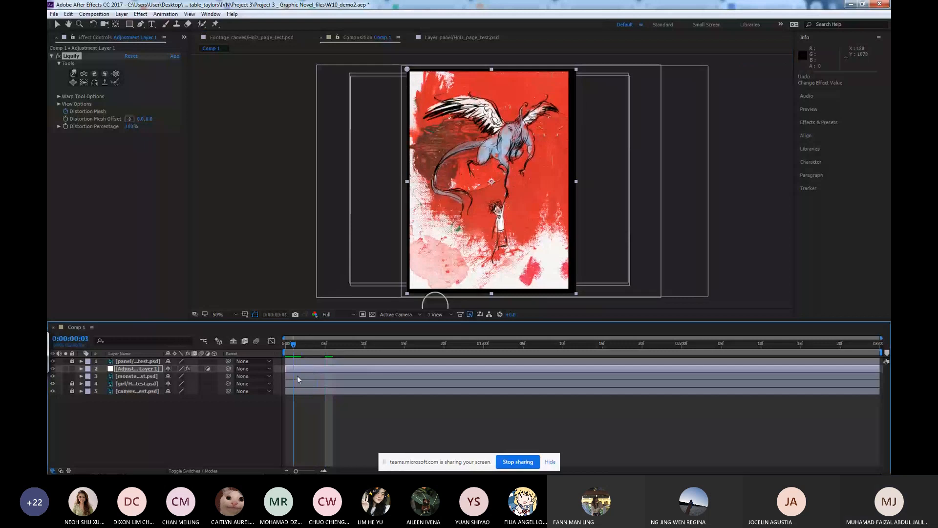
mouse_move(458, 195)
mouse_down()
mouse_move(462, 203)
mouse_move(433, 189)
mouse_move(499, 162)
mouse_move(472, 169)
mouse_up()
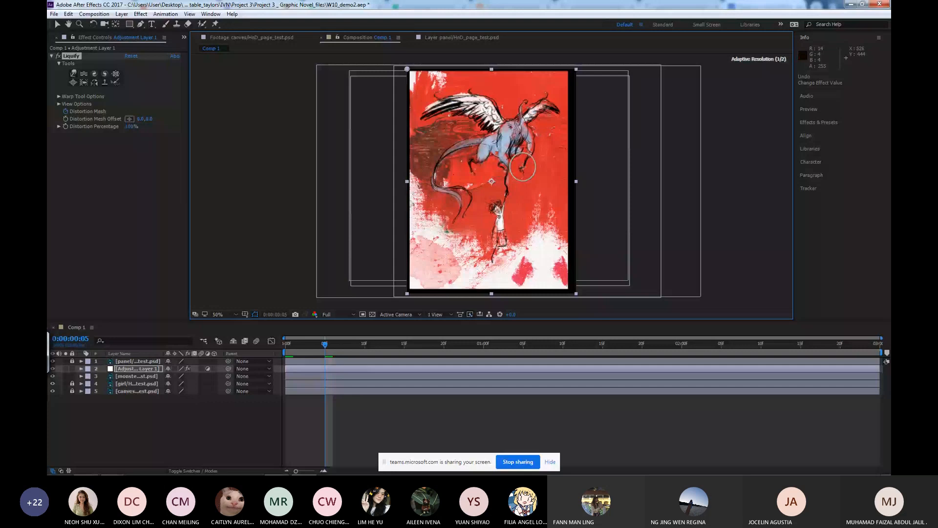
Set Liquify's Distortion Percentage to 124% and shift the Distortion Mesh Offset vertically.
click(59, 126)
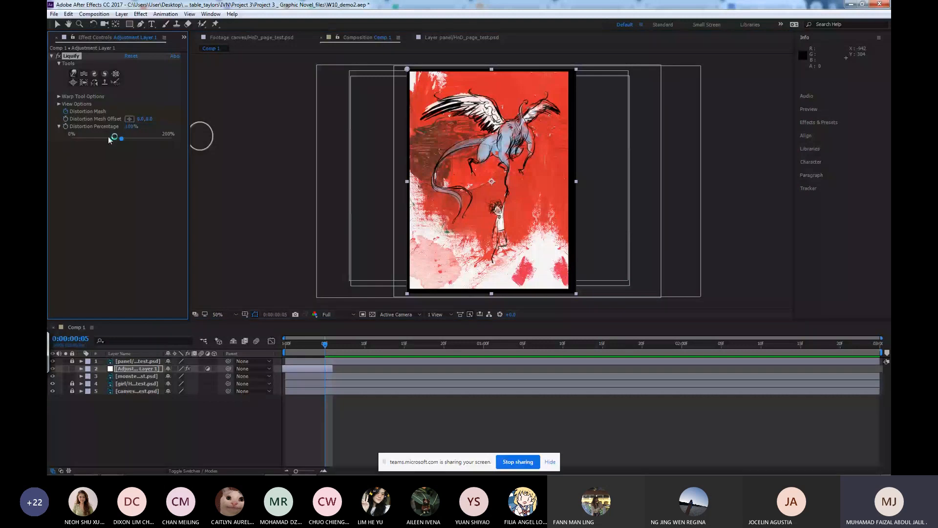
drag(108, 139, 153, 139)
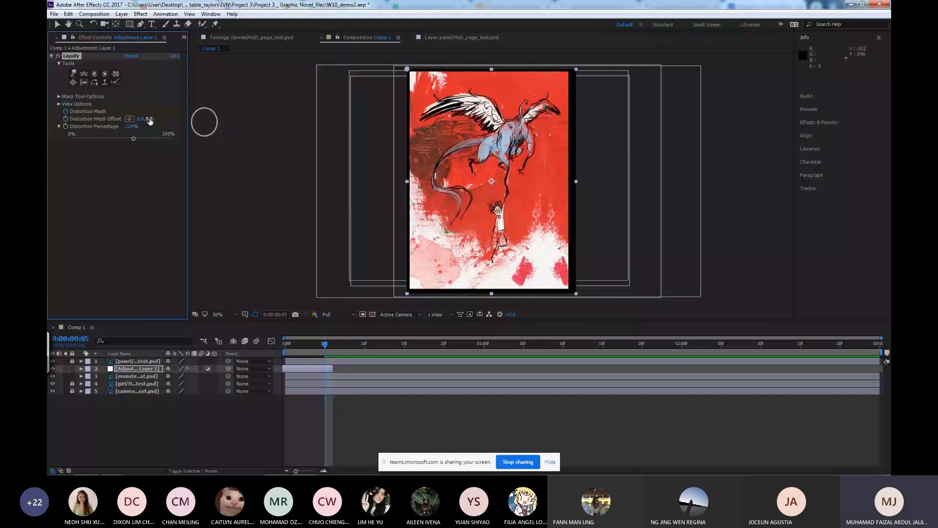
drag(150, 120, 337, 134)
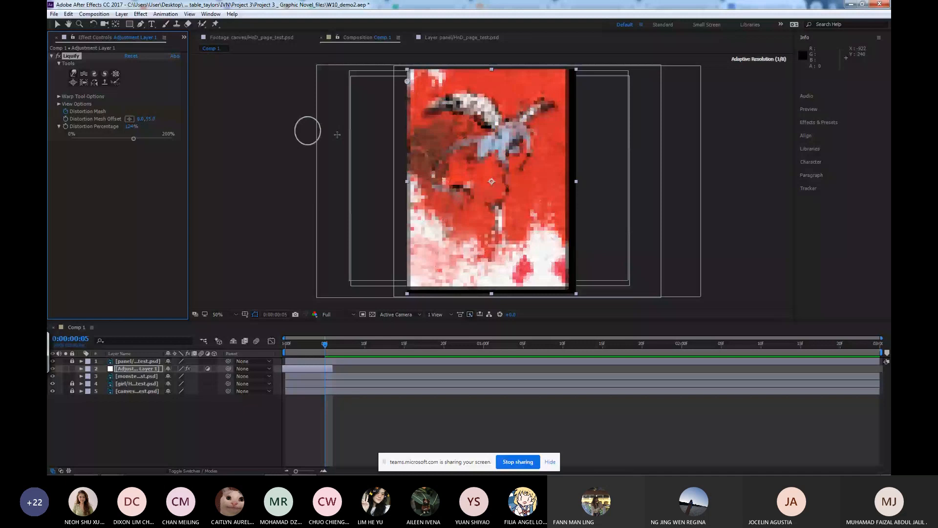
drag(421, 118, 431, 125)
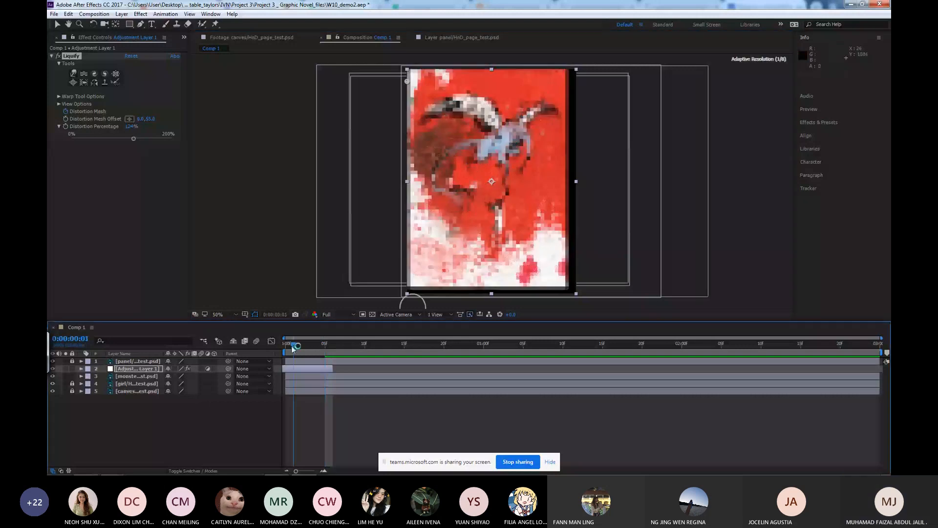
Play back Comp 1 to check how the Liquify distortion animates.
click(335, 335)
key(space)
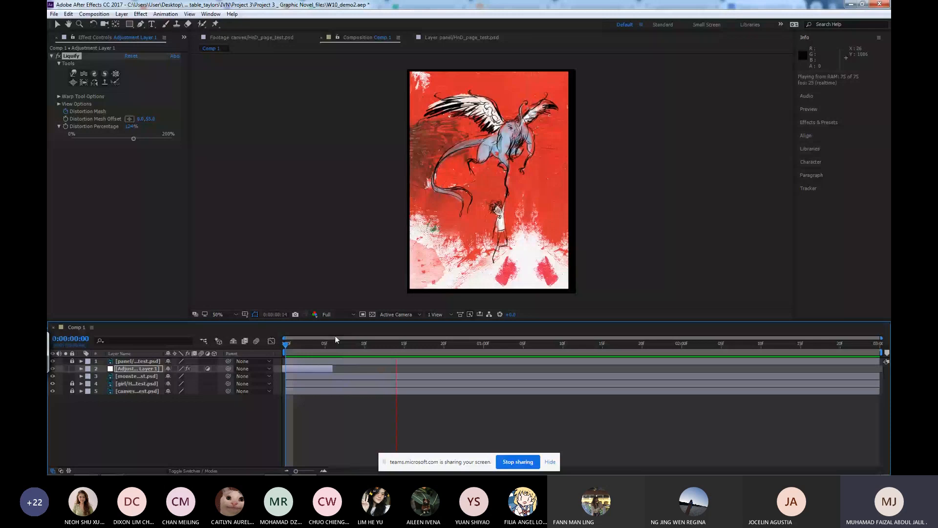
key(space)
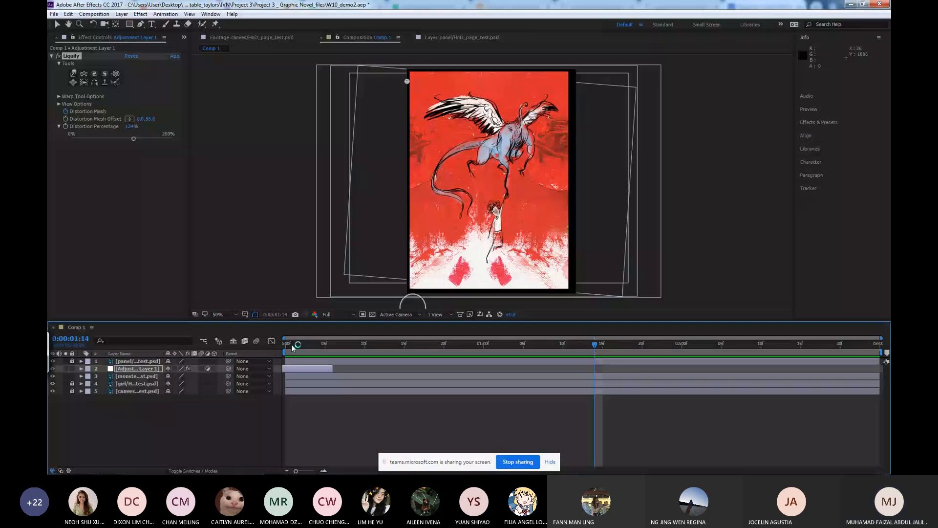
click(293, 344)
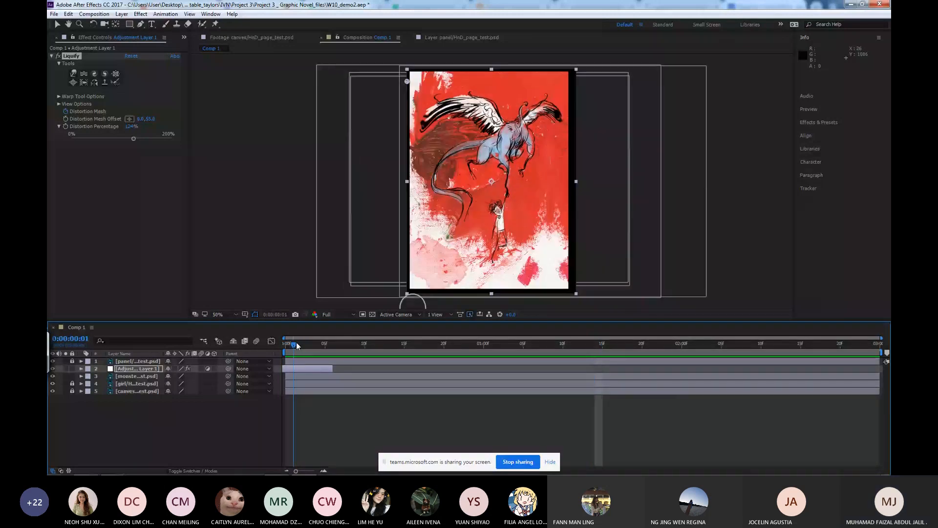
Slide the adjustment layer 11 frames later in the timeline and save the project.
mouse_move(297, 345)
mouse_down()
mouse_move(335, 335)
mouse_move(285, 352)
mouse_up()
drag(292, 369, 309, 376)
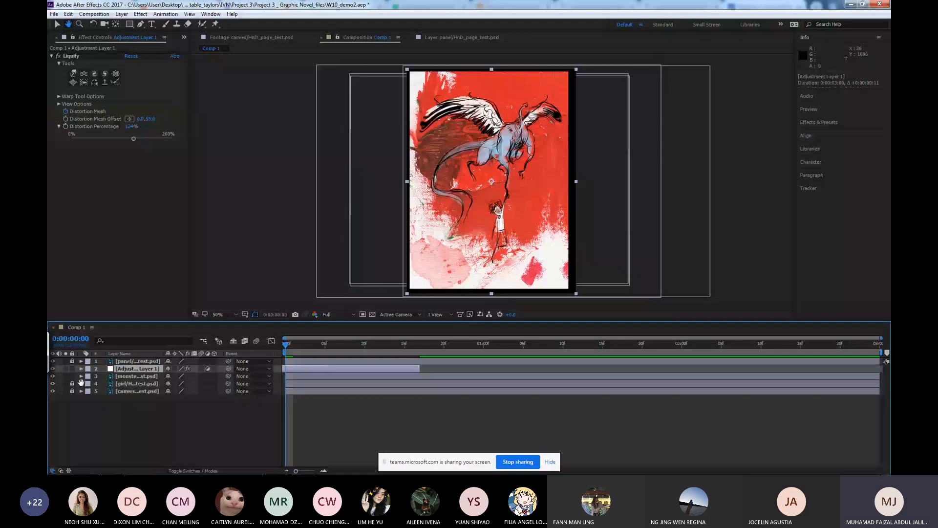
key(ctrl+s)
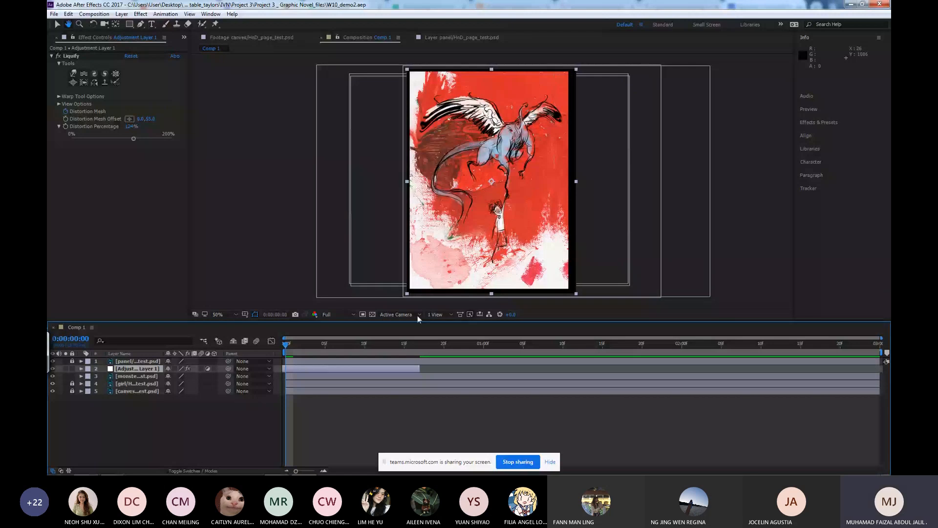
Play and scrub through Comp 1 to examine the distortion along the adjustment layer's duration.
key(space)
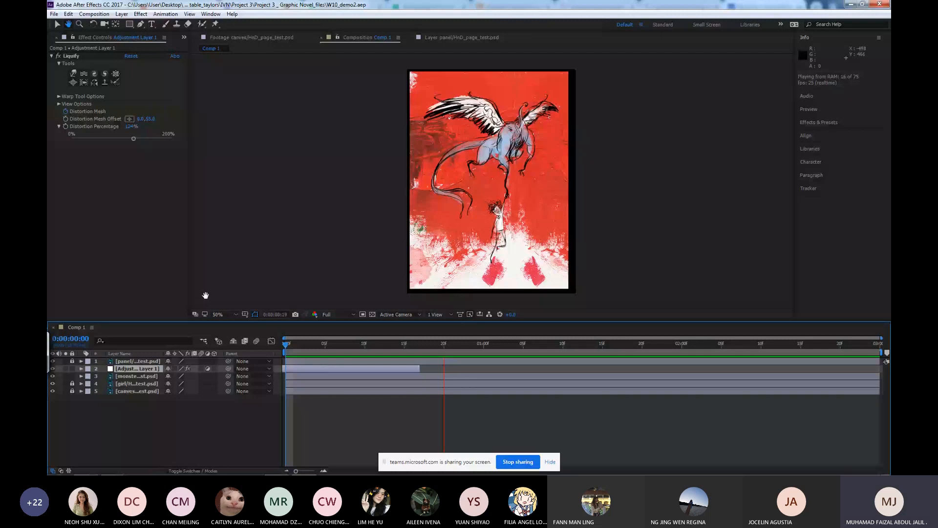
key(space)
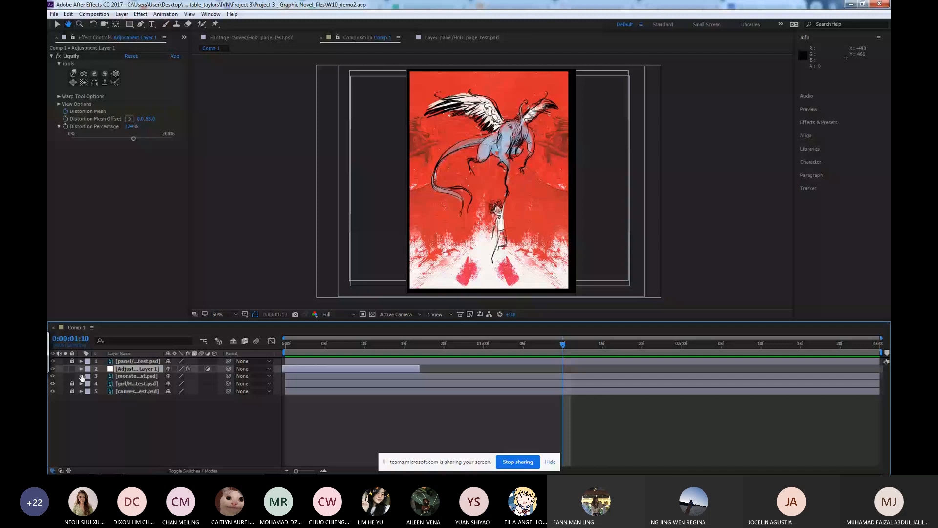
click(97, 81)
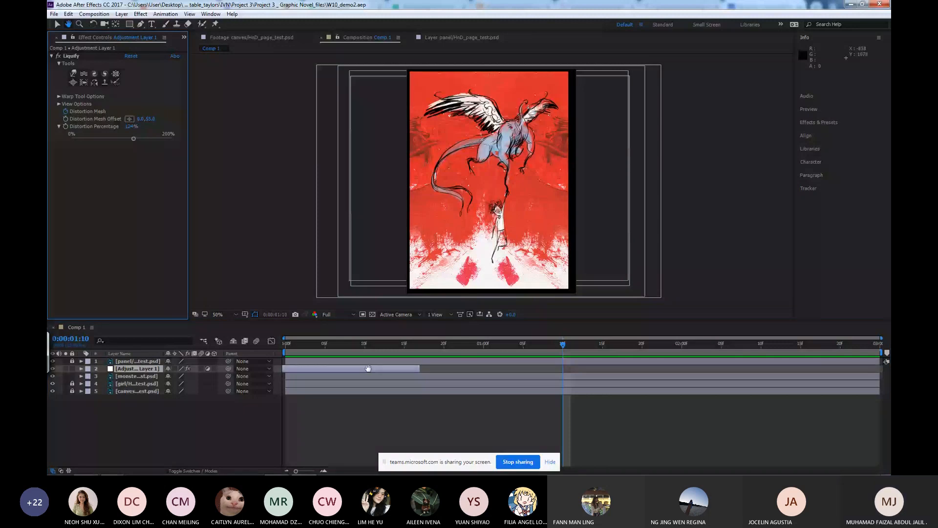
click(411, 367)
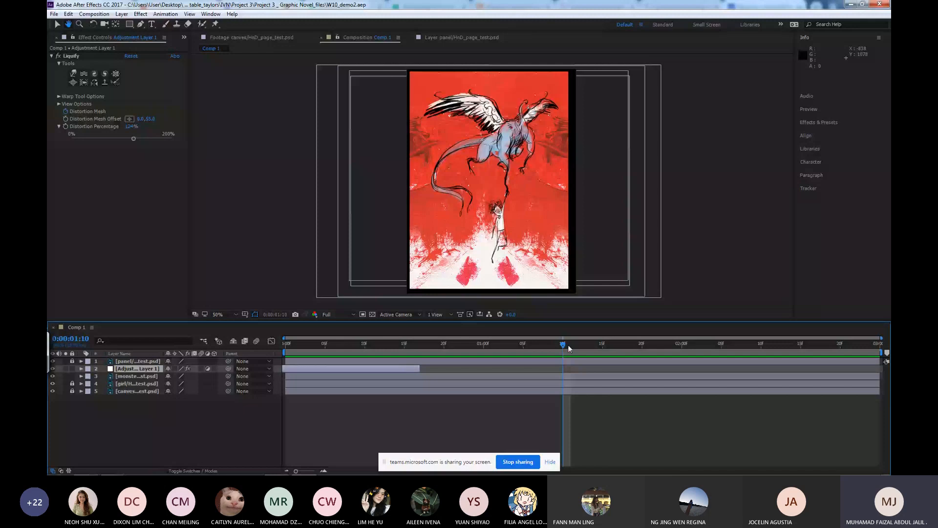
drag(568, 344, 337, 343)
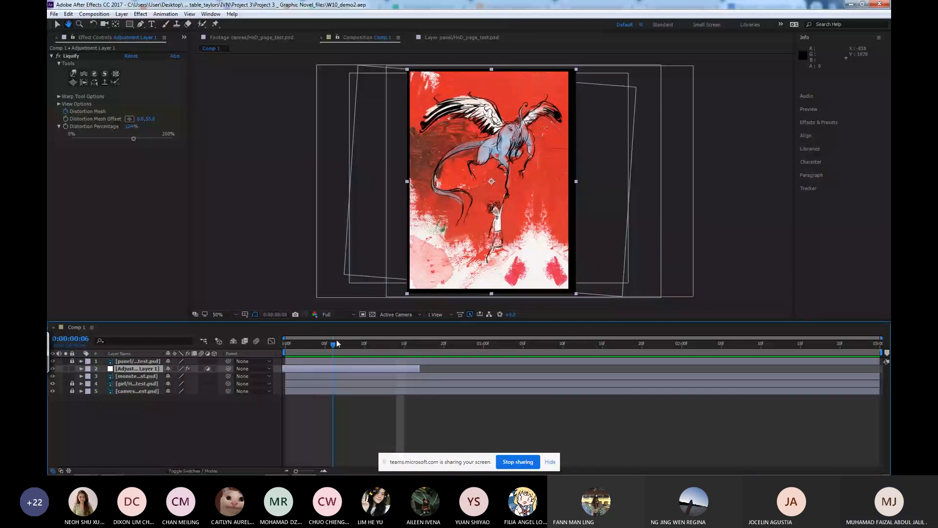
key(space)
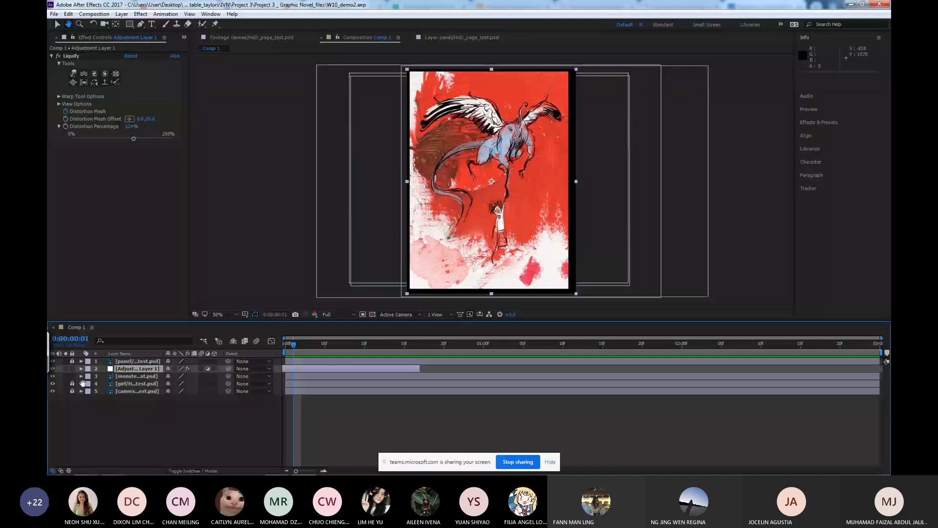
click(122, 191)
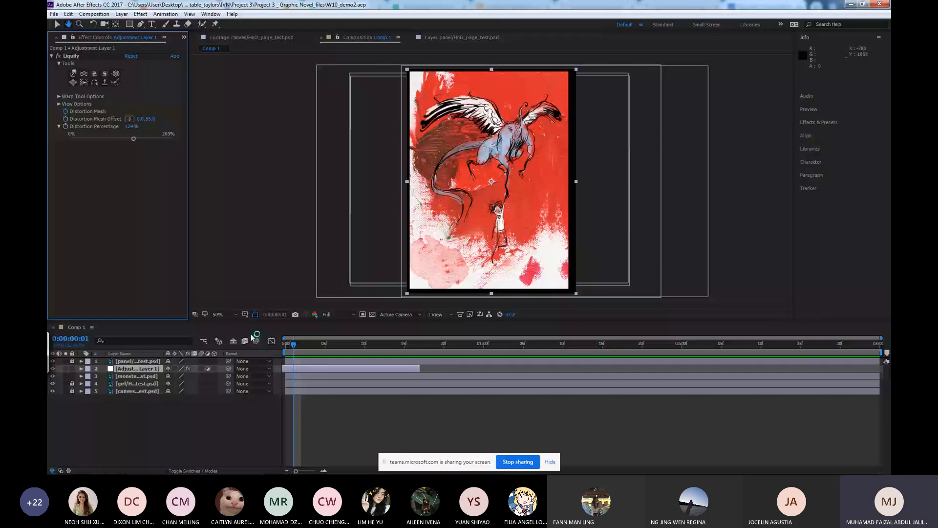
drag(293, 344, 276, 344)
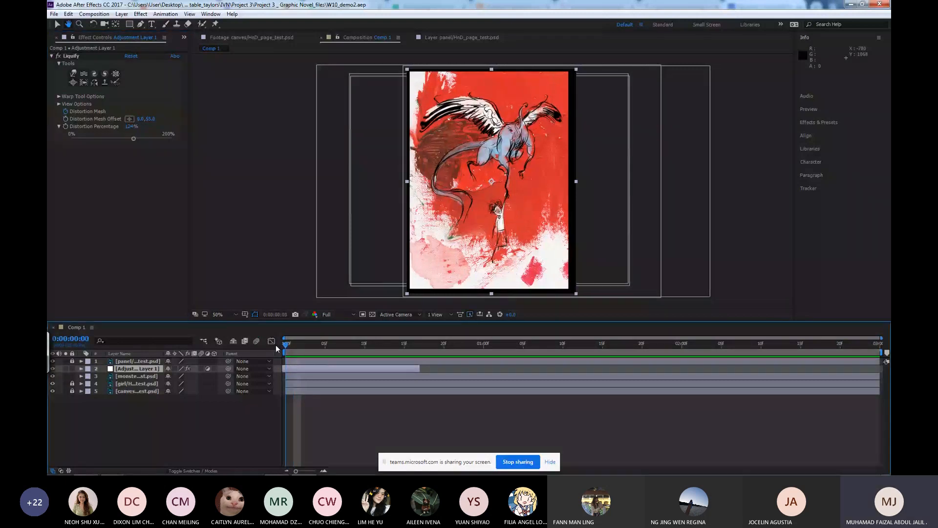
key(space)
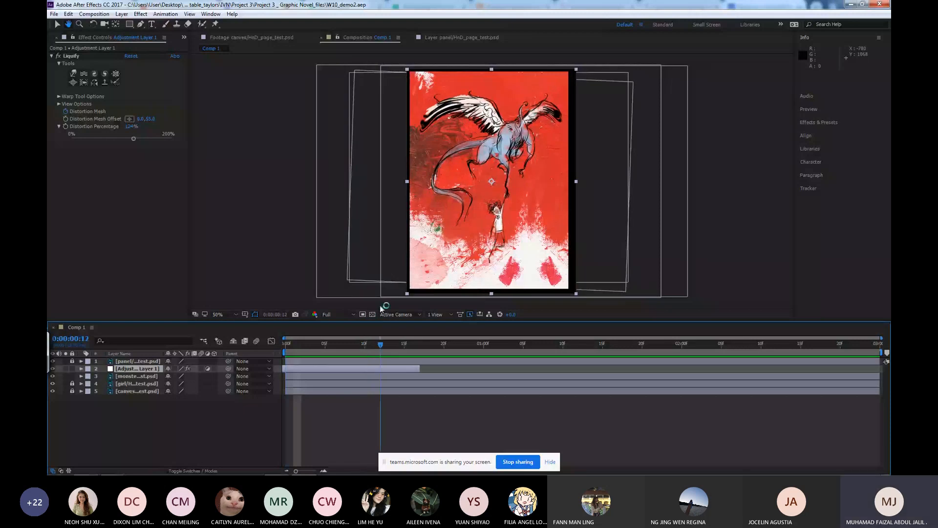
drag(388, 301, 285, 344)
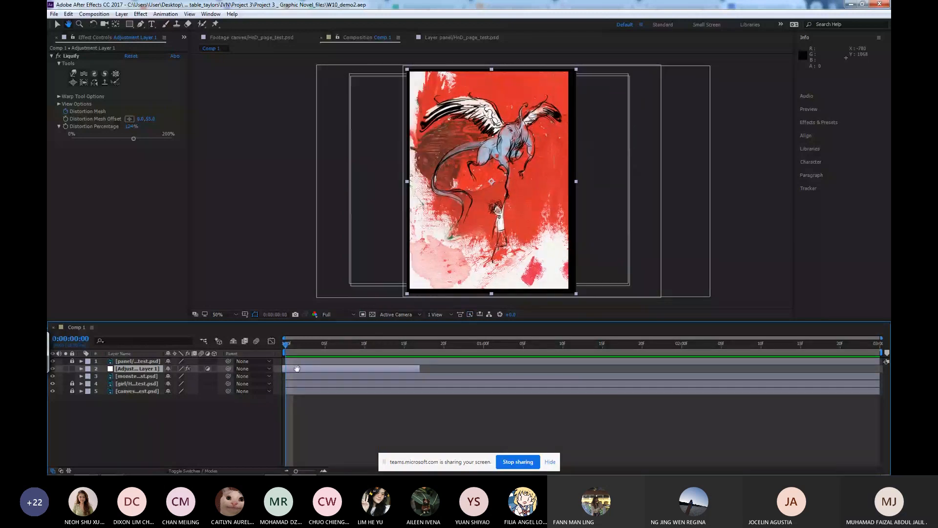
Remove the Liquify adjustment layer and paste it back directly above the monsters layer.
key(Delete)
key(comma)
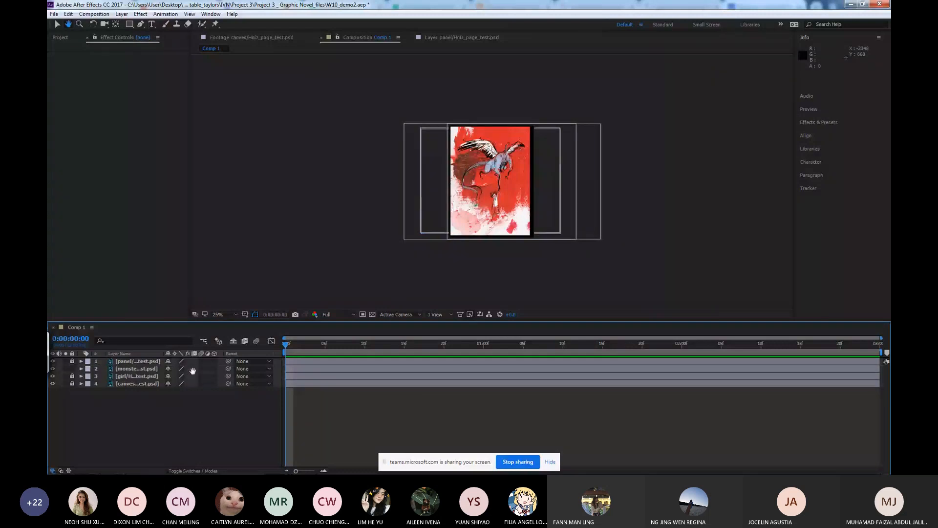
click(154, 118)
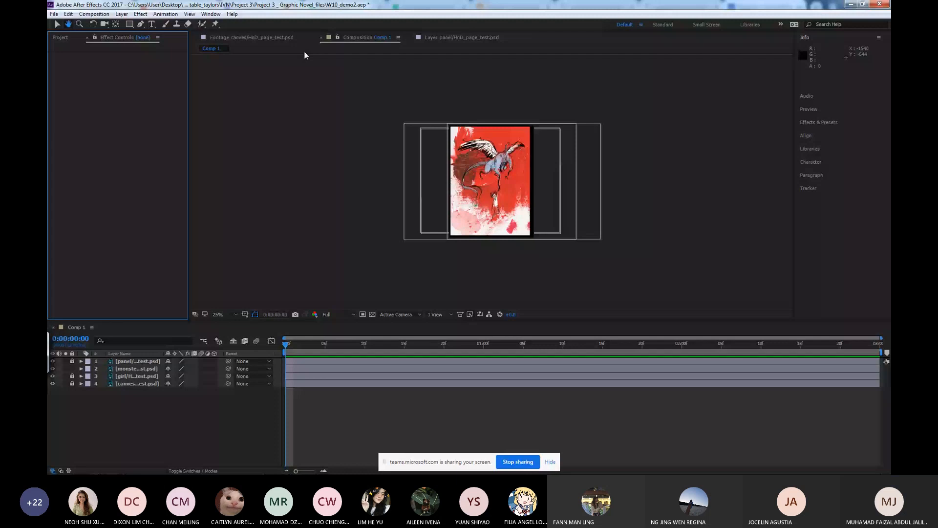
click(222, 208)
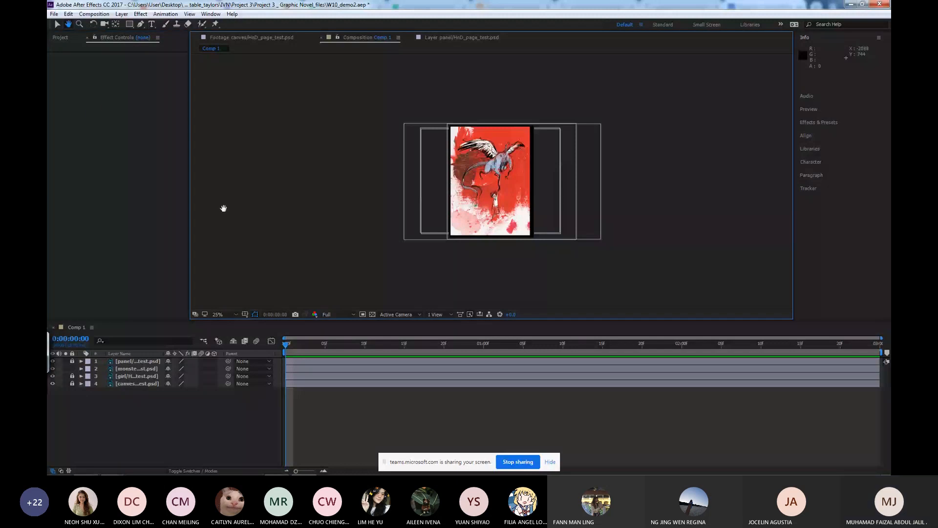
key(v)
click(104, 251)
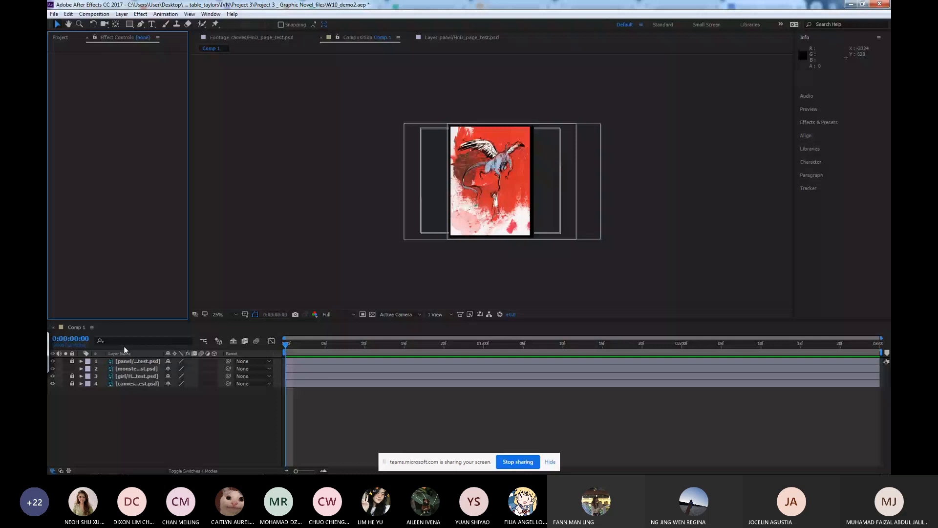
click(142, 370)
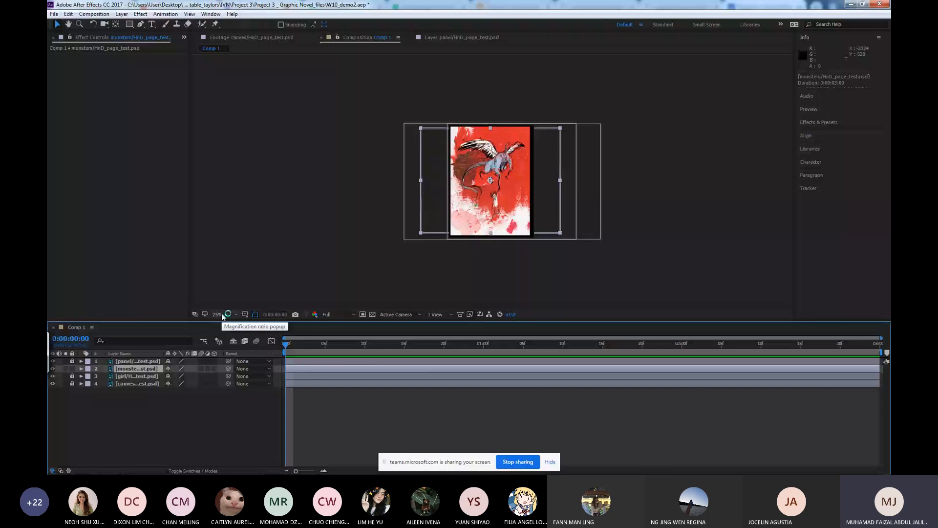
key(ctrl+v)
Slide the adjustment layer later so it spans the full three-second composition, and expand its Liquify properties.
mouse_move(303, 369)
mouse_down()
mouse_move(588, 379)
mouse_move(571, 378)
mouse_up()
click(82, 368)
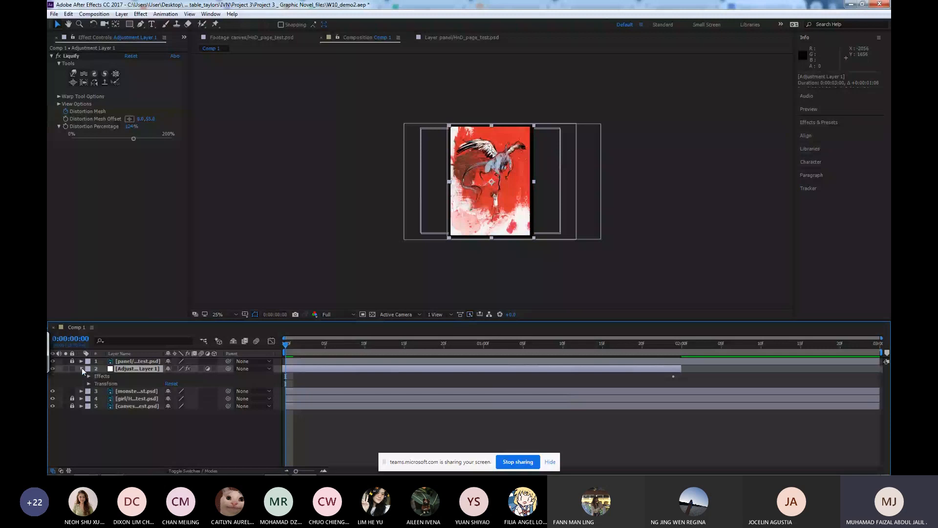
click(88, 376)
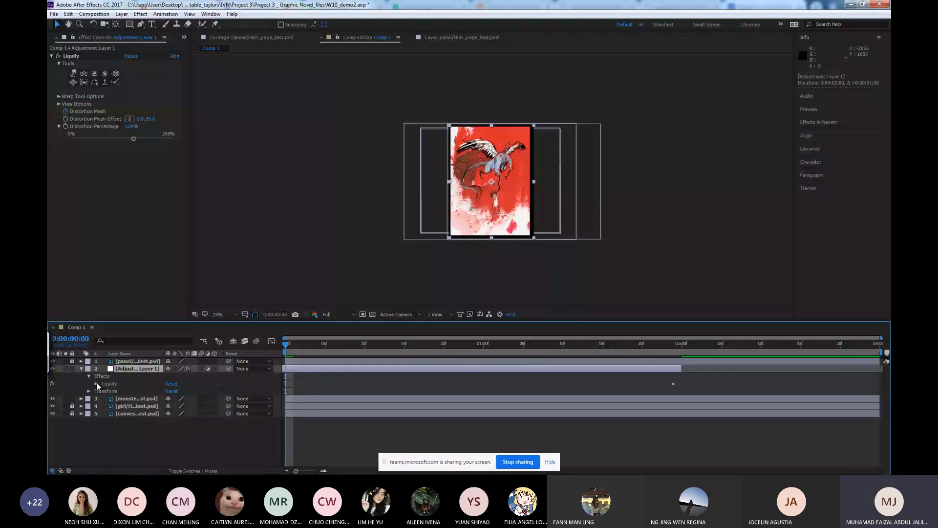
click(96, 384)
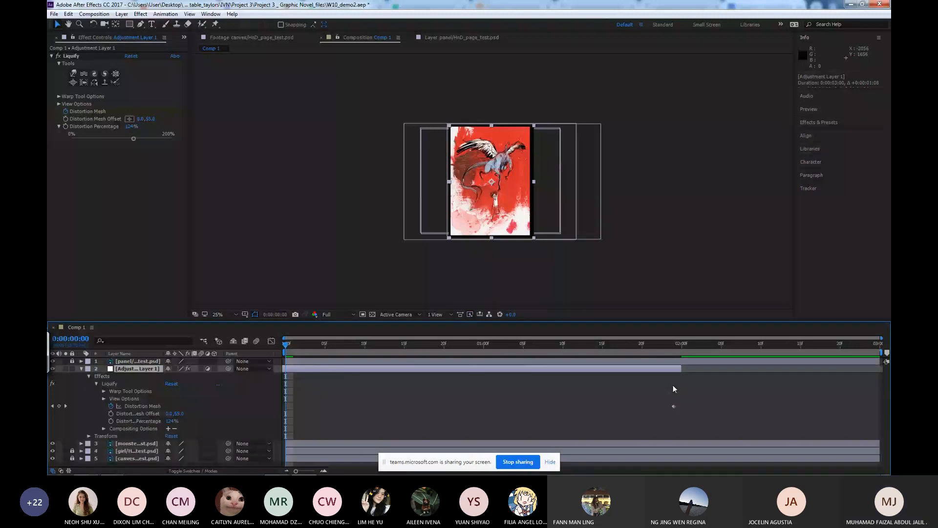
drag(406, 368, 601, 373)
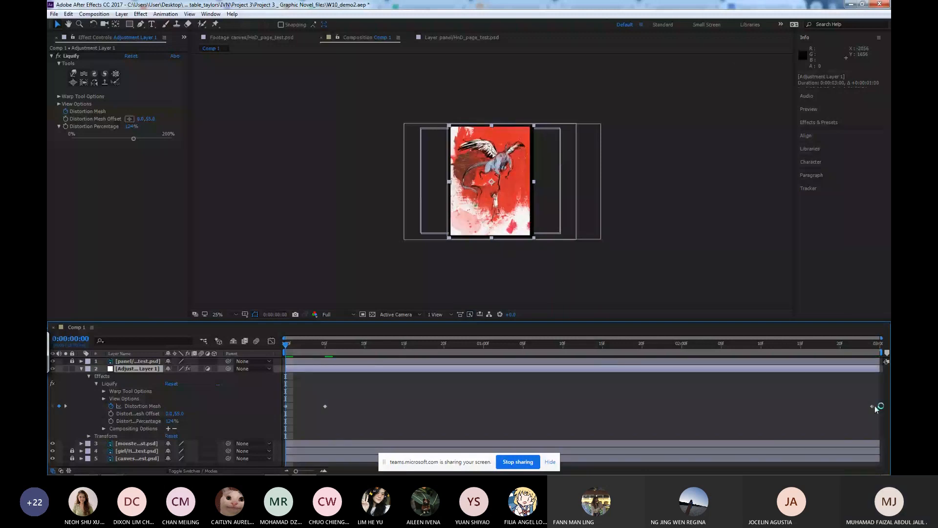
Move the last Distortion Mesh keyframe to 0:00:01:00 and the middle one to 0:00:00:11.
drag(875, 408, 483, 409)
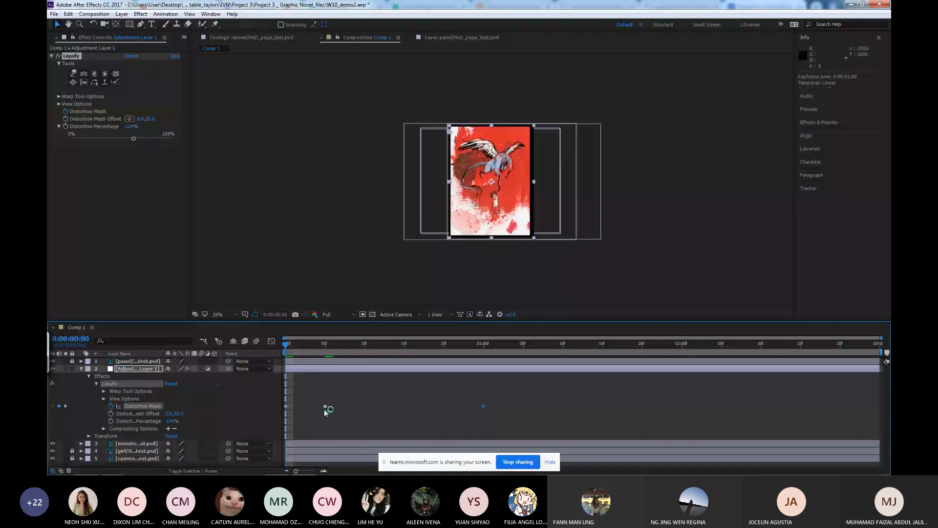
drag(324, 409, 372, 407)
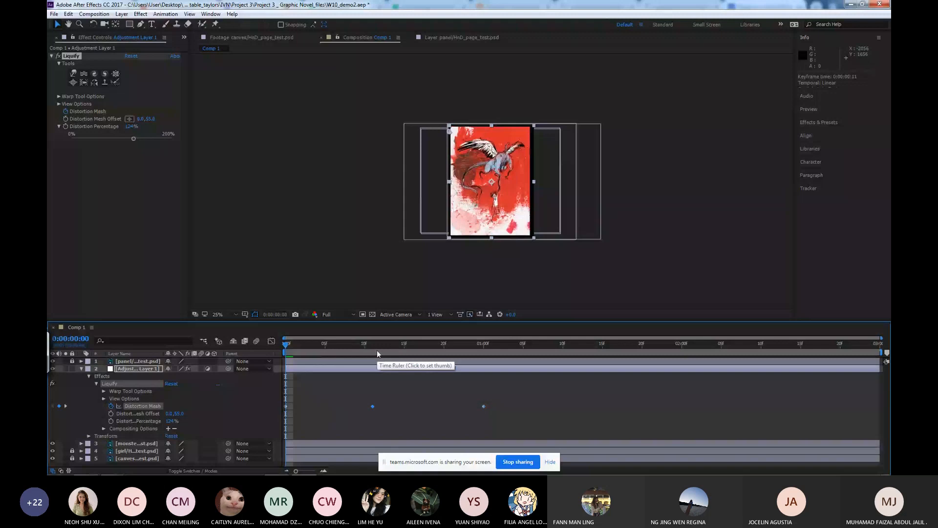
Preview the retimed distortion and delete the Distortion Mesh keyframe at 0:00:01:00.
drag(377, 353, 401, 345)
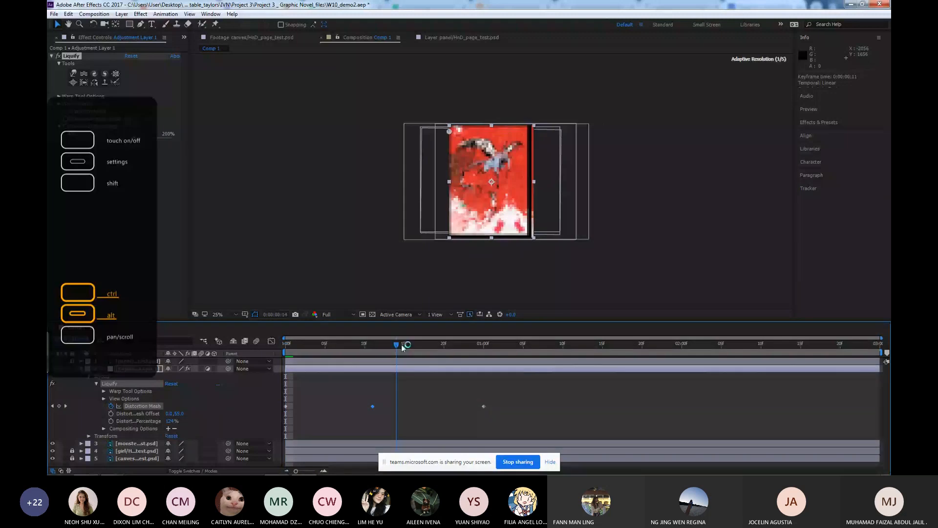
key(space)
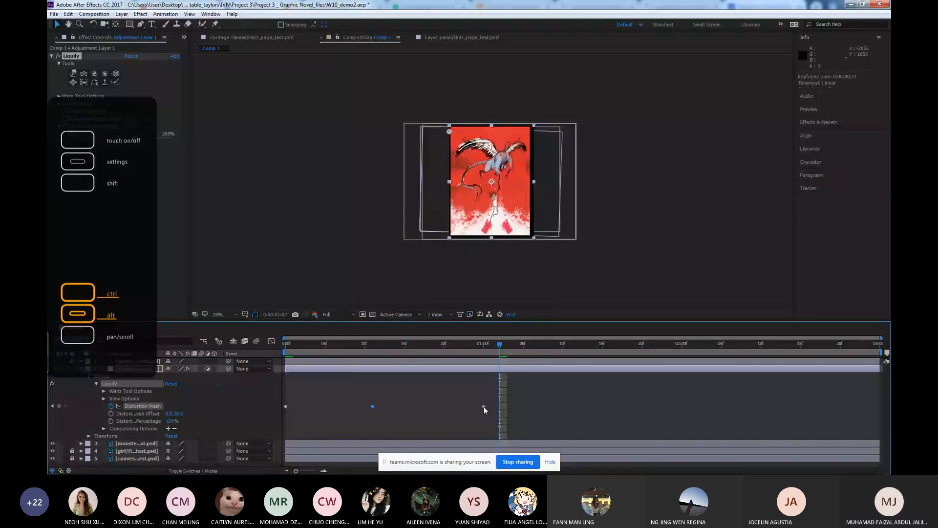
click(484, 407)
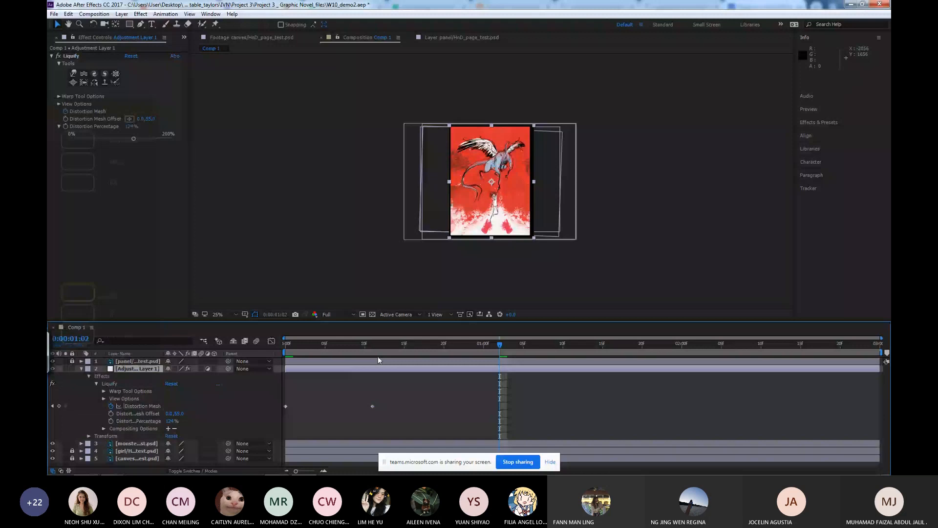
Play back Comp 1 from the start to check the two-keyframe distortion, and save the project.
click(371, 346)
key(space)
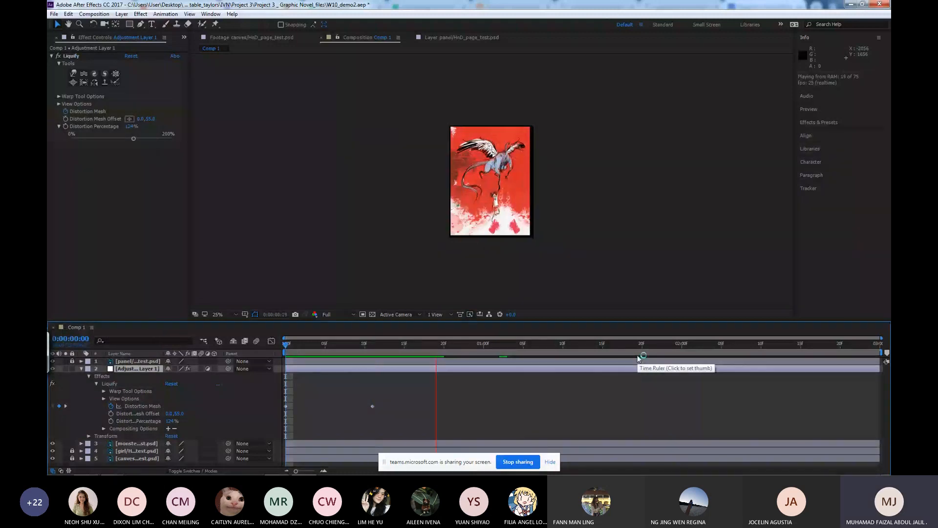
key(space)
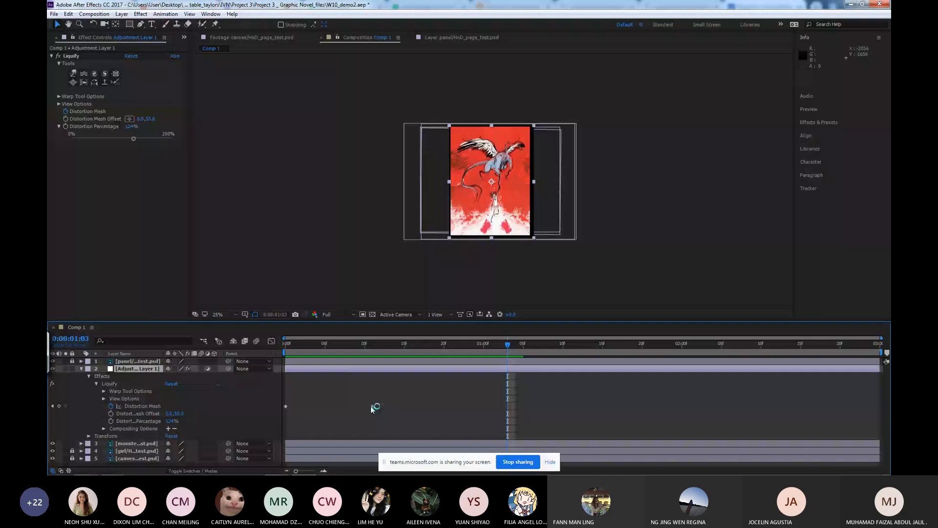
click(372, 406)
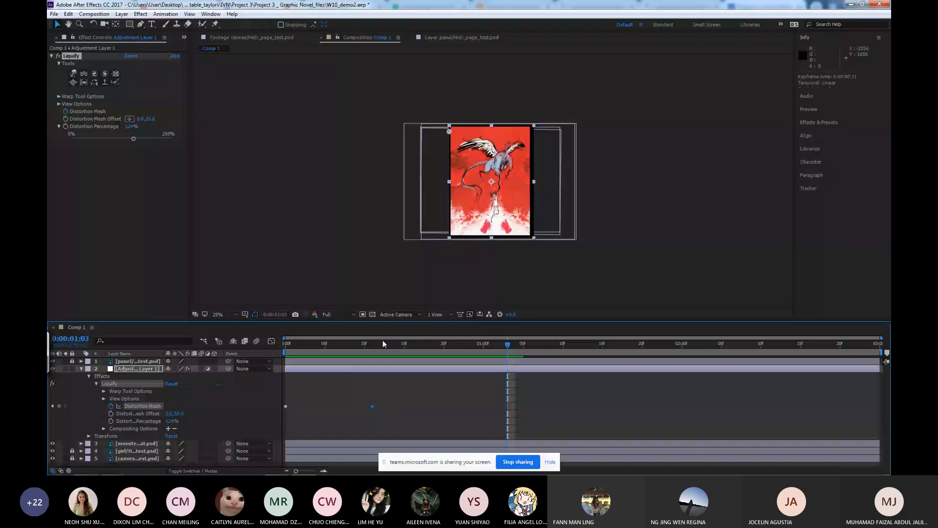
key(space)
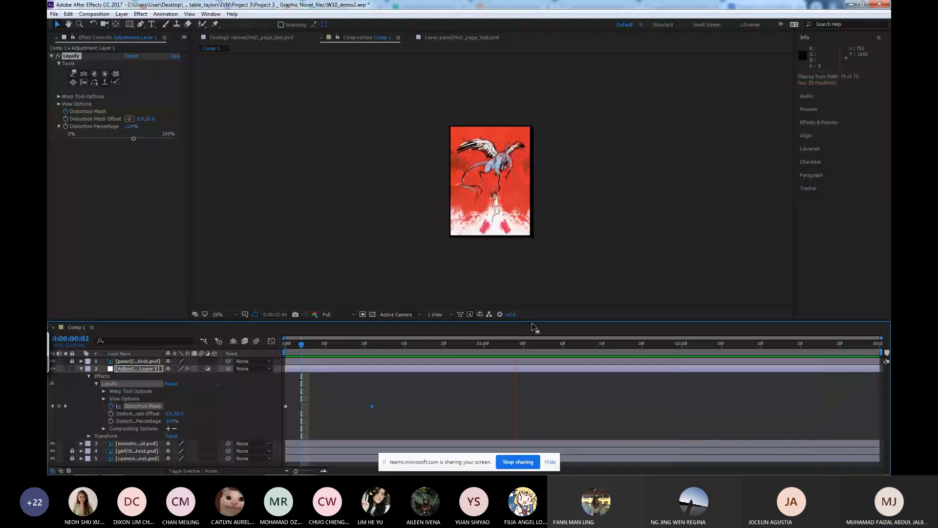
key(period)
key(space)
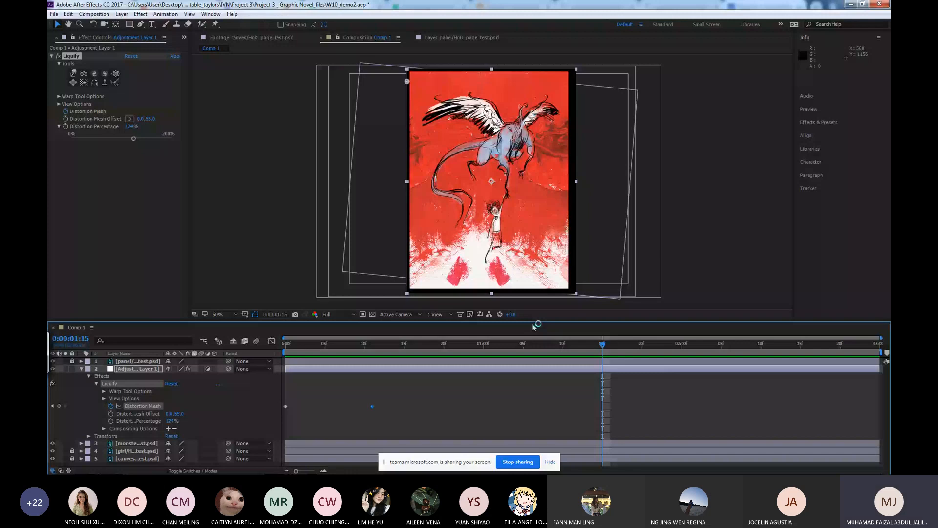
key(space)
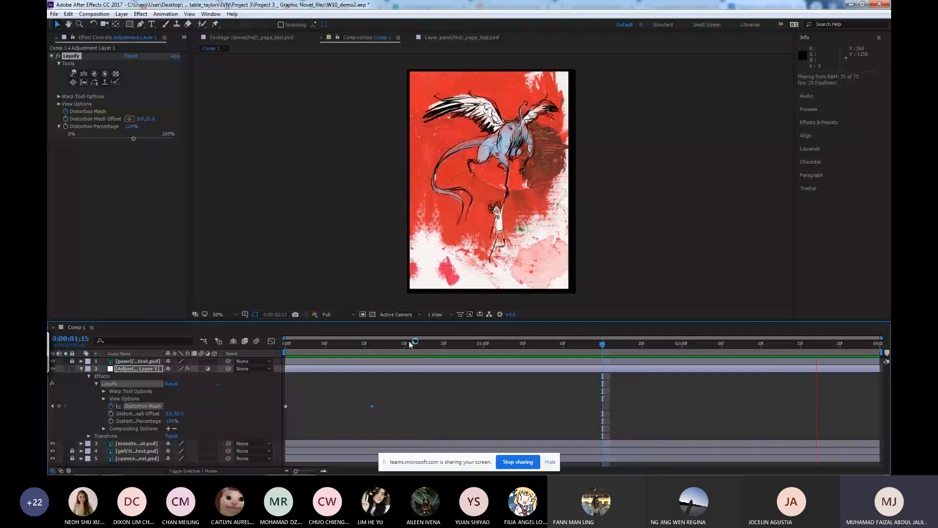
drag(409, 341, 52, 397)
key(ctrl+s)
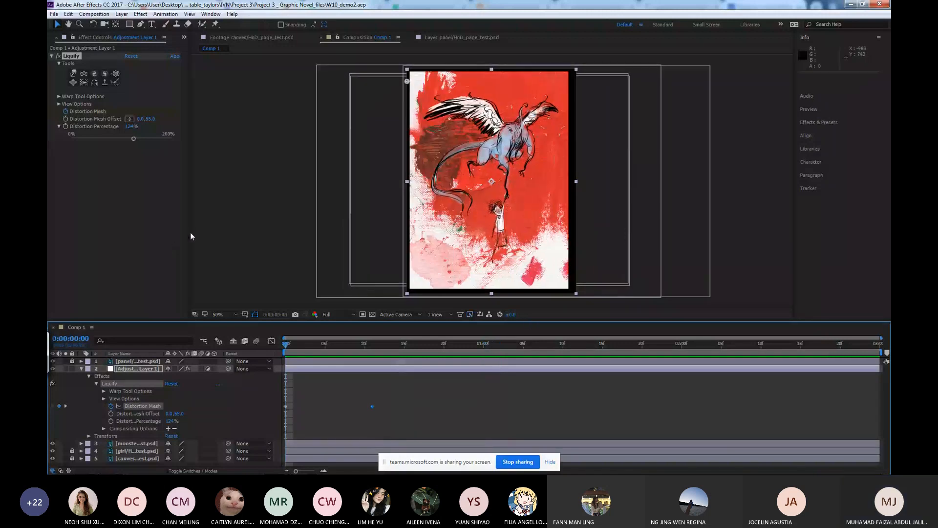
Scrub through the opening frames of Comp 1, collapse the adjustment layer's properties and return to 0:00:00:00.
click(258, 239)
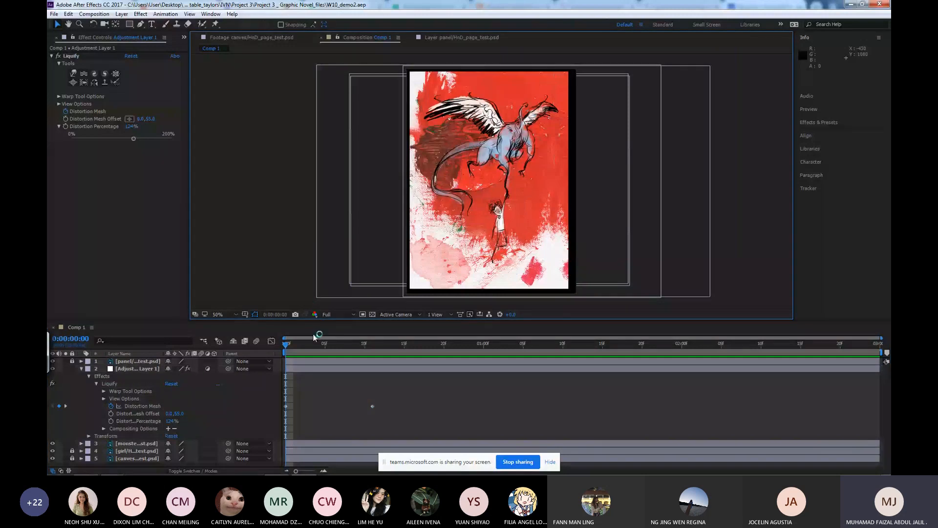
click(333, 337)
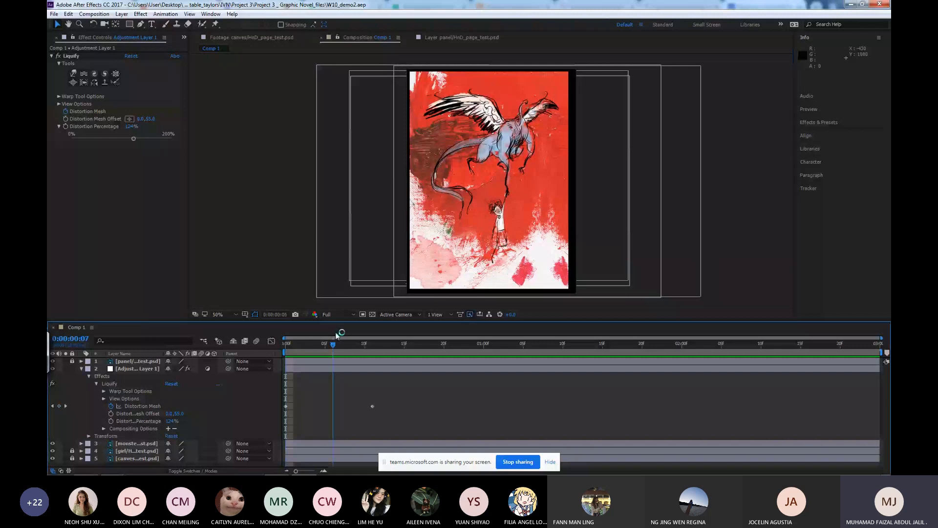
drag(336, 333, 393, 325)
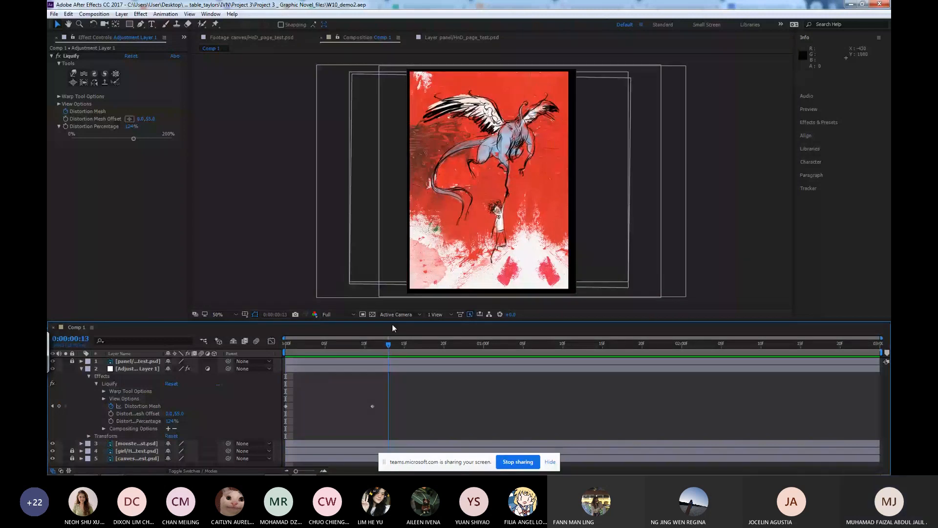
key(Home)
click(81, 369)
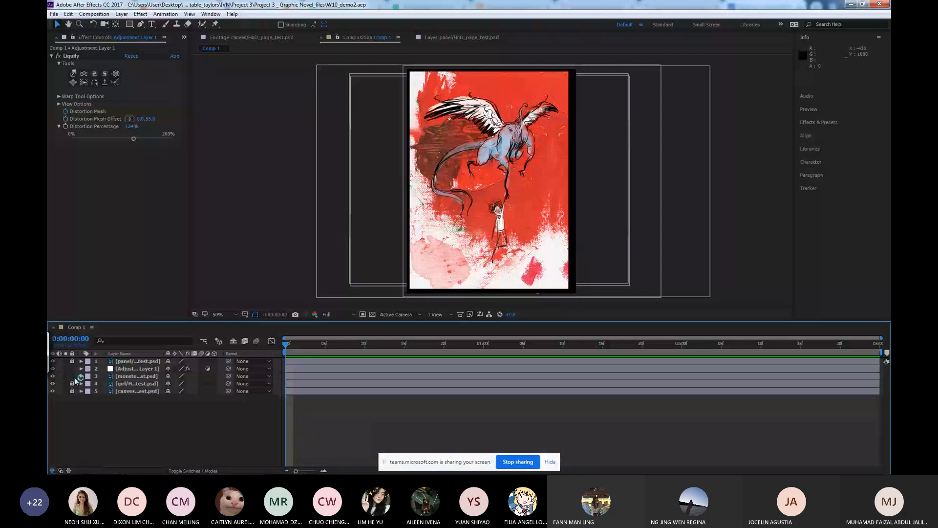
click(321, 349)
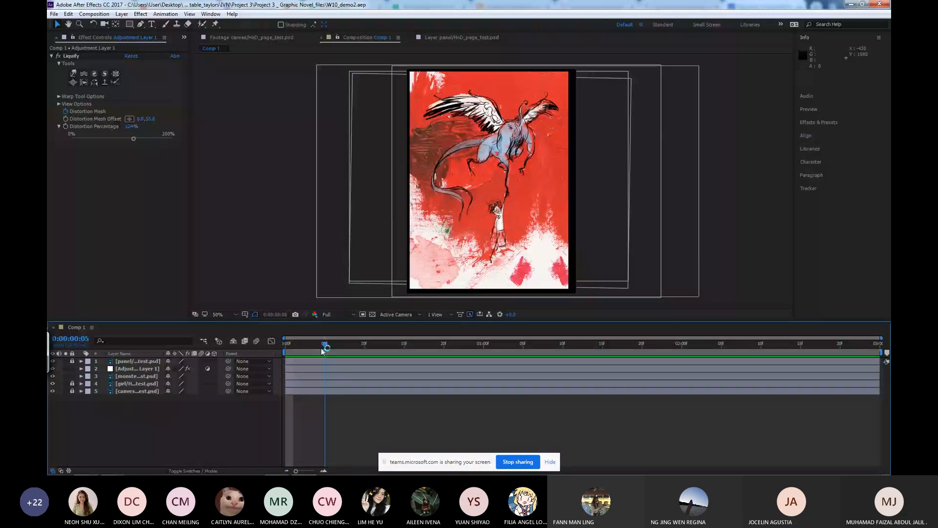
drag(321, 349, 290, 318)
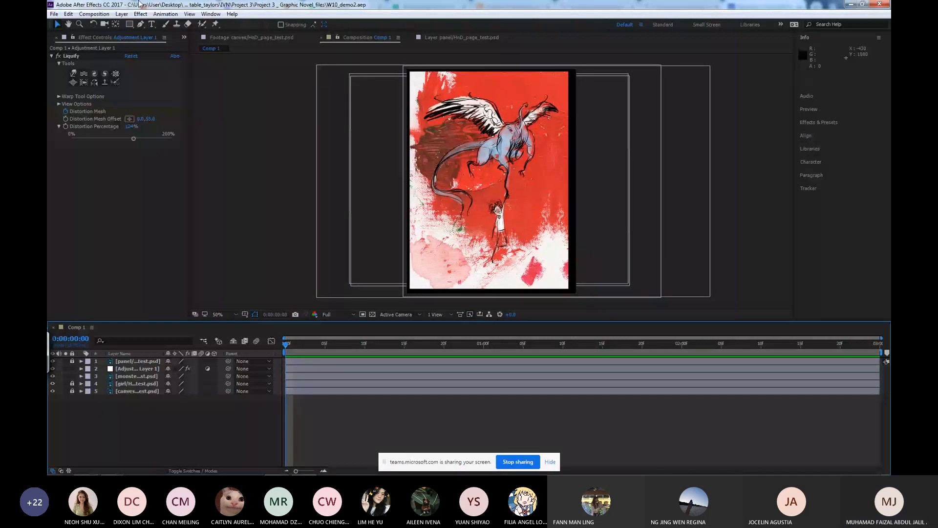
Add Comp 1 to the render queue and accept its render settings with Best quality and Full resolution.
click(93, 14)
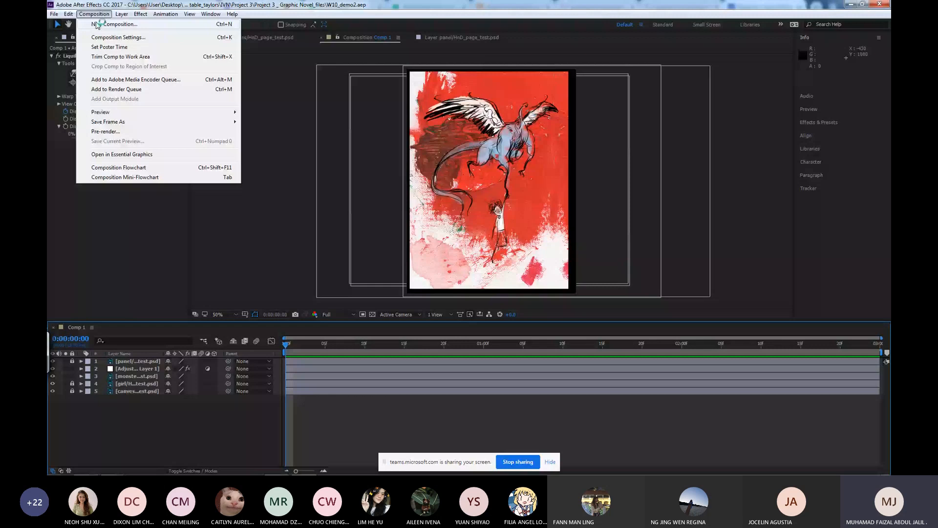
click(121, 211)
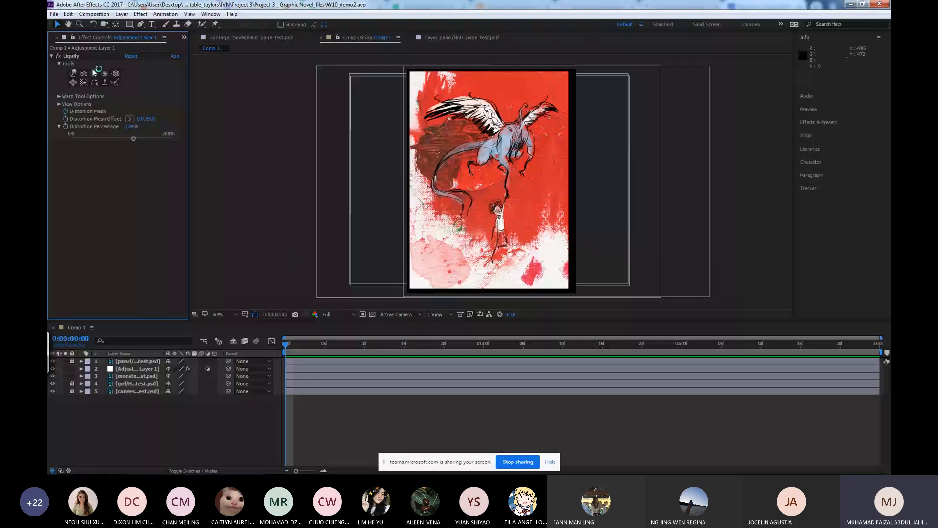
click(94, 13)
click(117, 89)
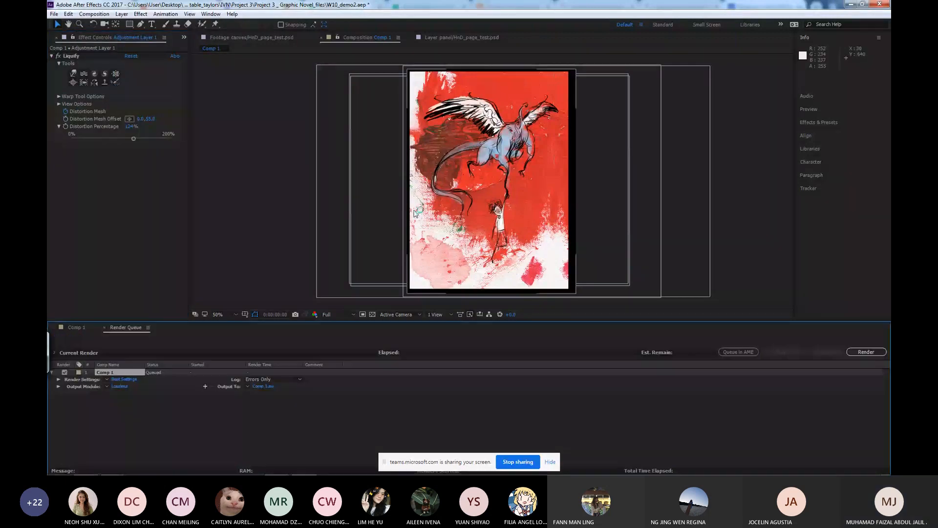
click(132, 380)
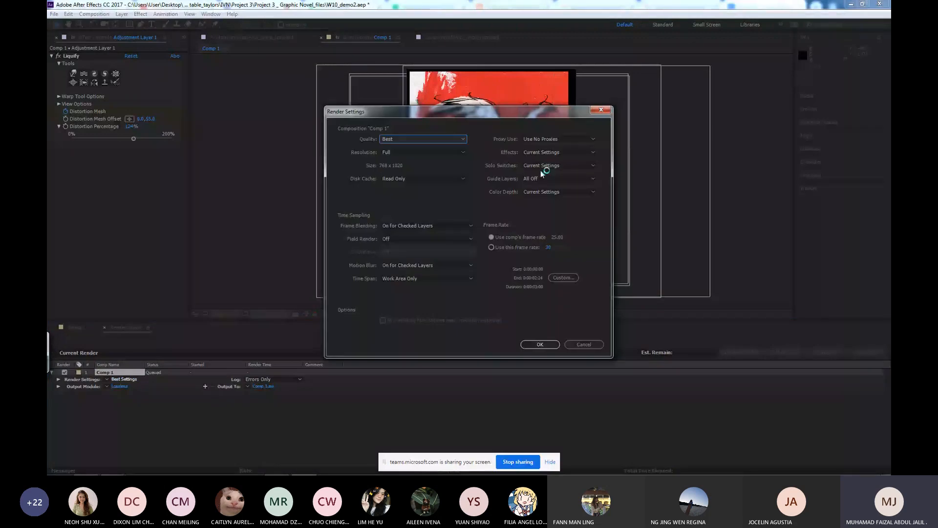
click(540, 345)
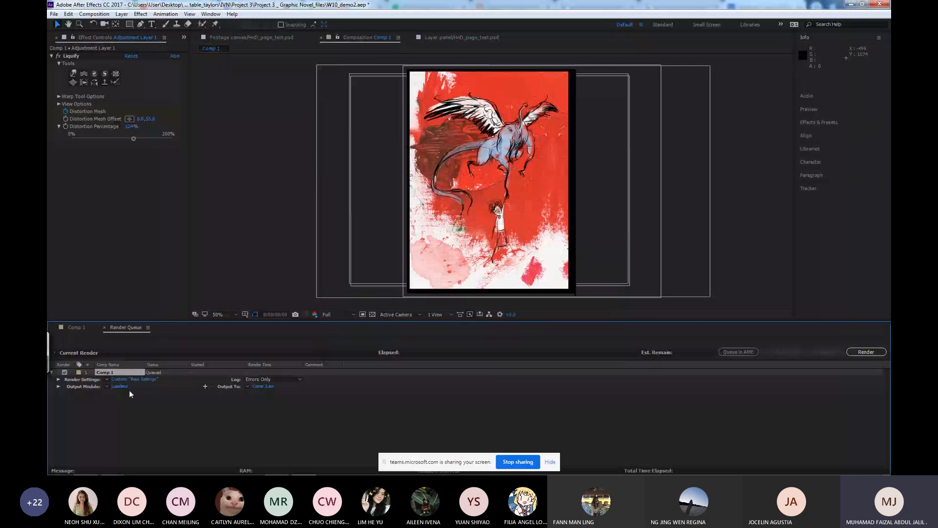
Confirm the output module settings with AVI format, video output enabled and Resize disabled.
click(129, 390)
drag(383, 77, 388, 54)
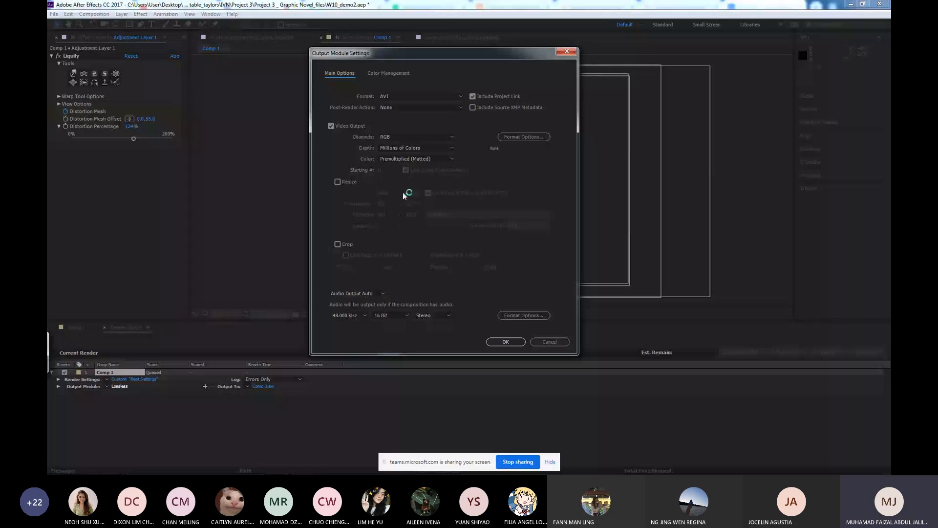
click(336, 183)
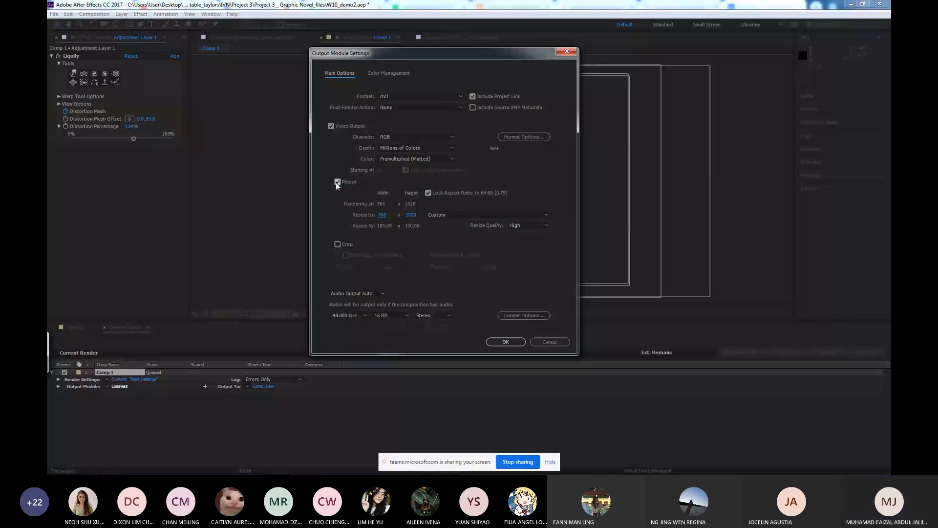
click(337, 182)
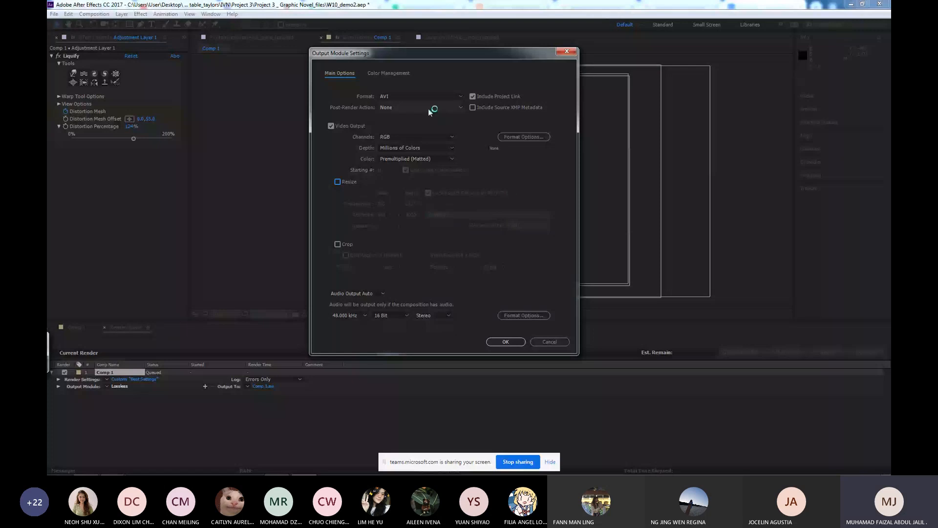
click(439, 96)
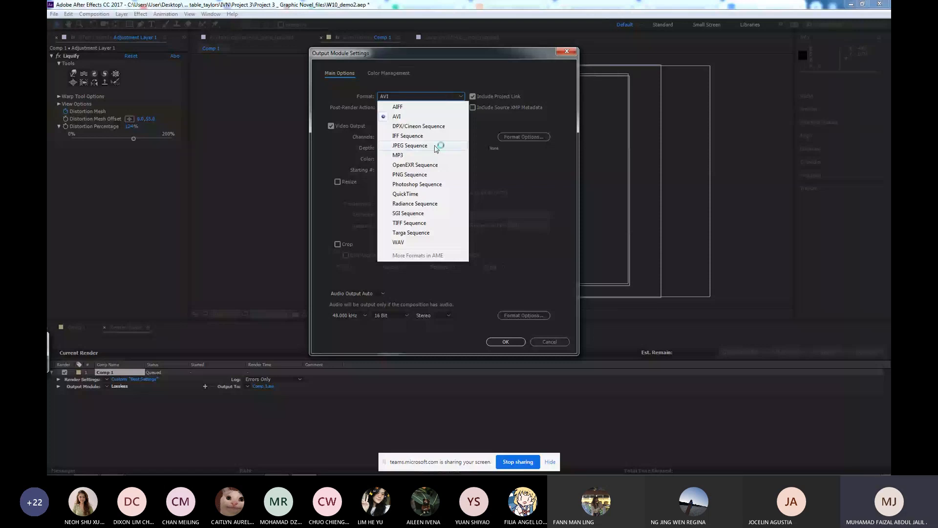
click(439, 116)
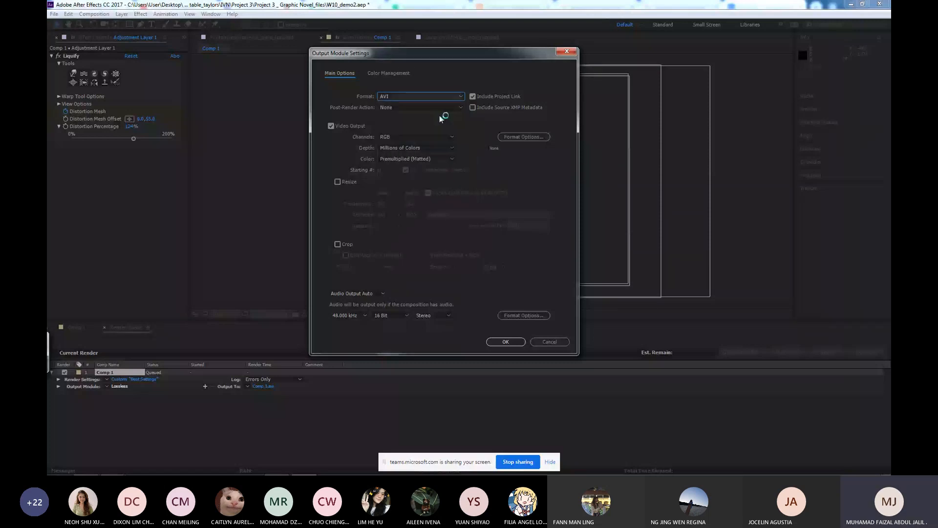
click(515, 339)
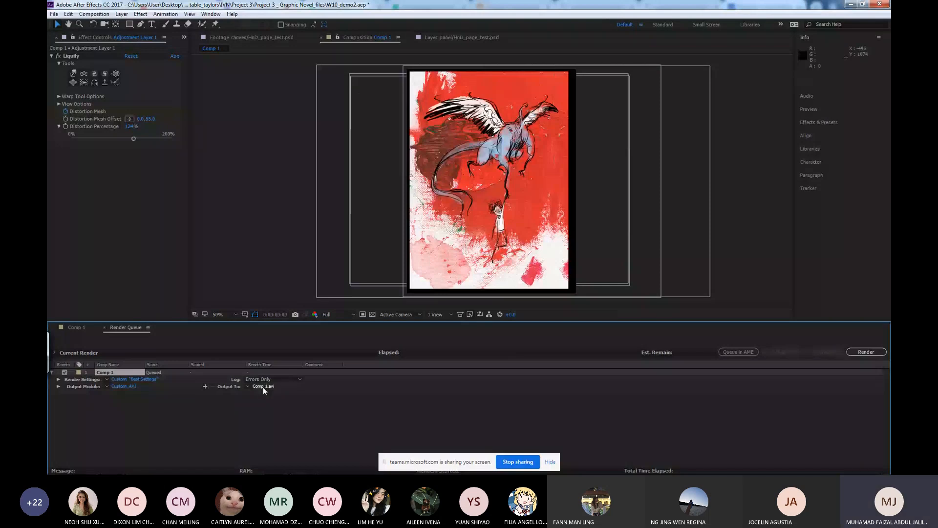
Check the render log choices and keep the log at Errors Only.
click(301, 378)
click(301, 379)
click(301, 379)
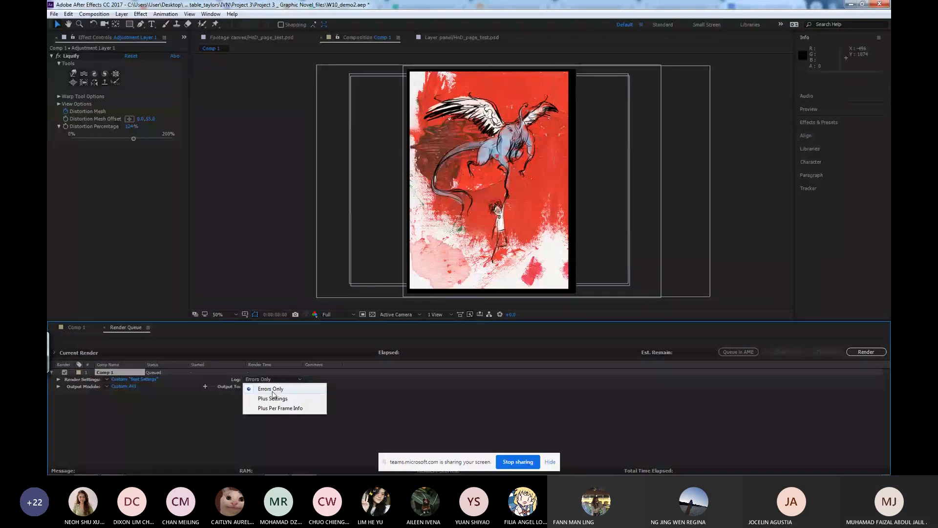
click(274, 389)
Set the render log to Errors Only and browse the output destination to TaylorsUni > 2020_titmtable_taylors > IVN > Project 3.
click(273, 387)
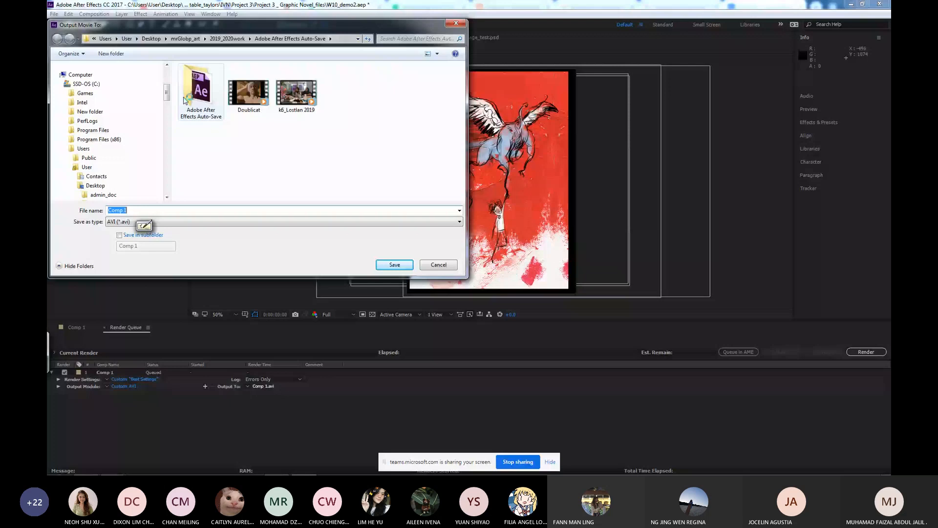
click(227, 39)
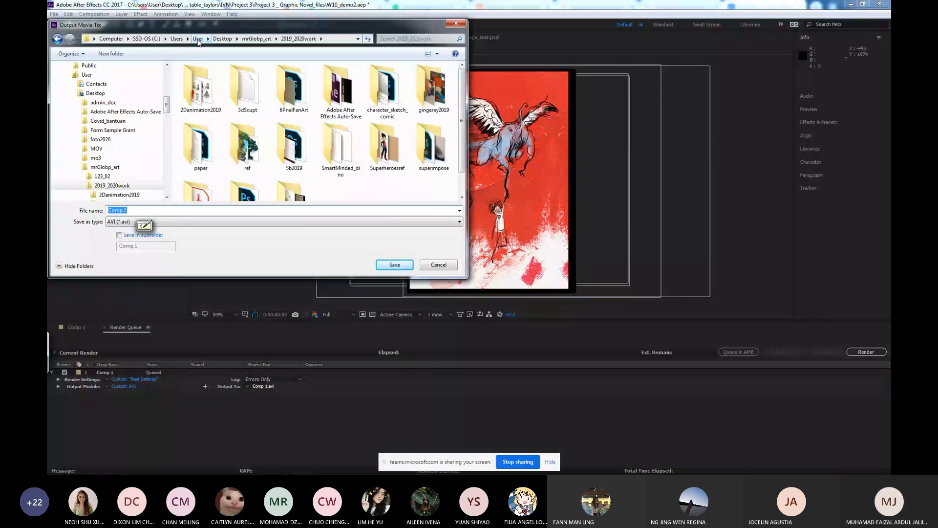
click(256, 39)
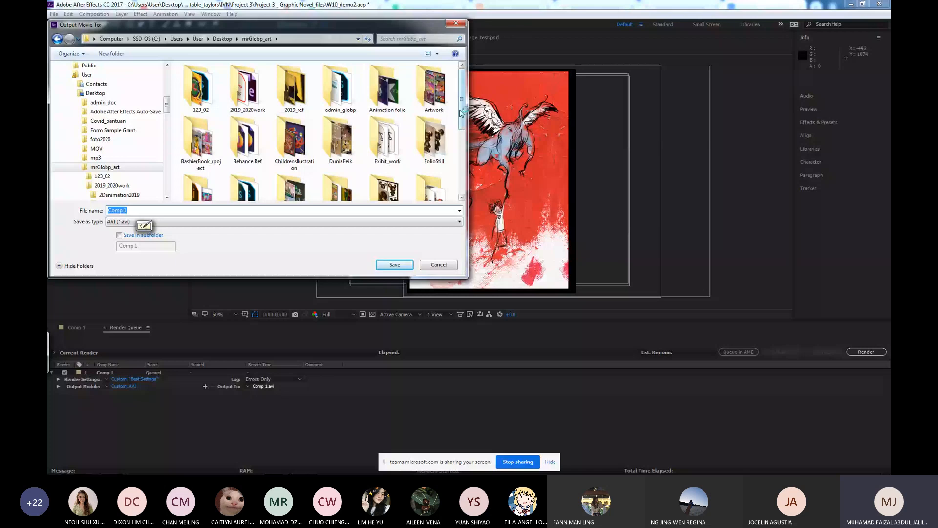
drag(460, 114, 460, 179)
double_click(231, 95)
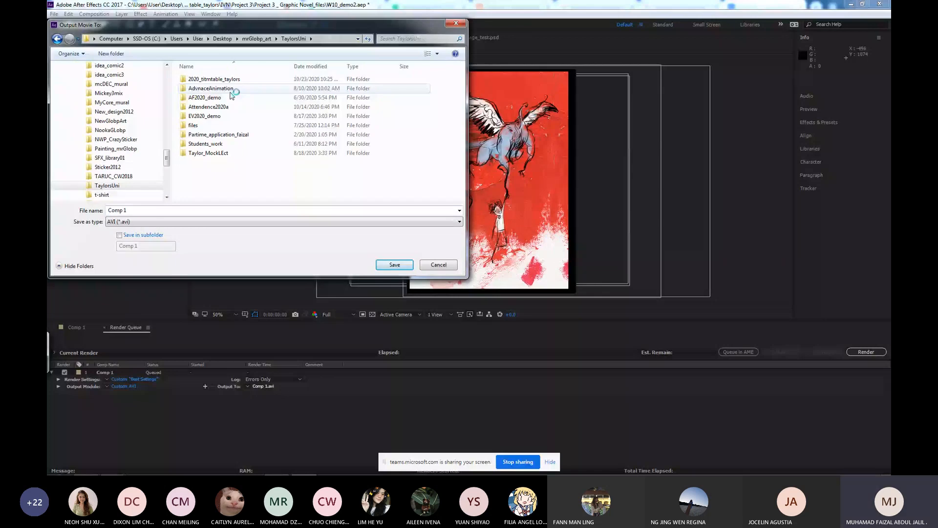
double_click(232, 80)
double_click(245, 90)
double_click(220, 89)
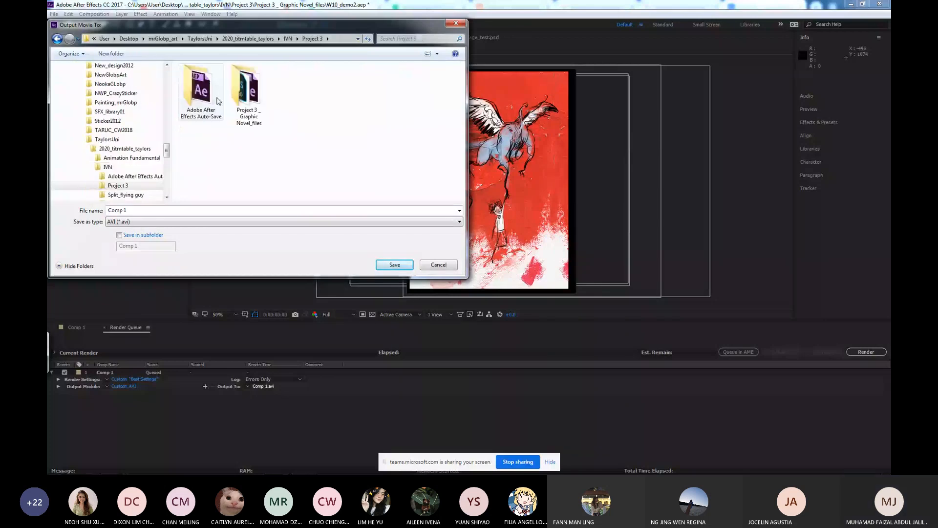
Create a folder named Comic_motion inside Project 3 and open it as the output location.
click(215, 104)
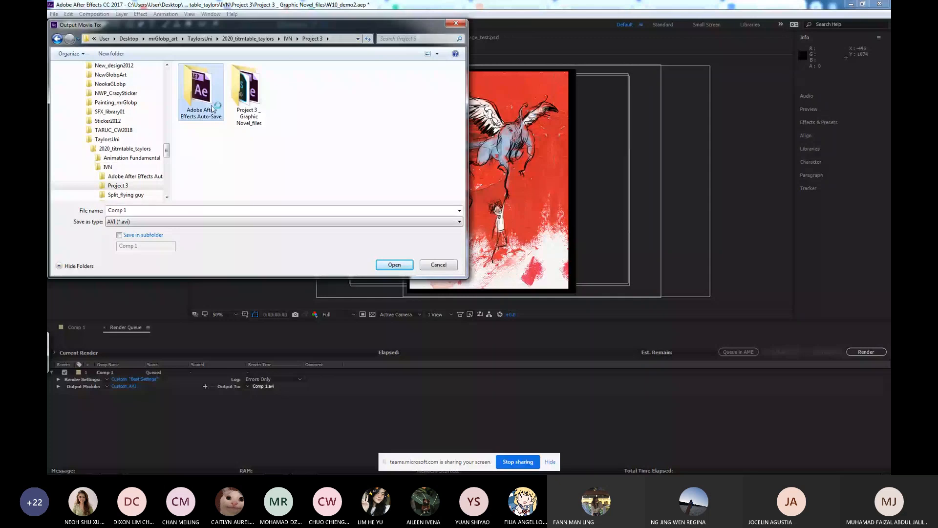
click(56, 40)
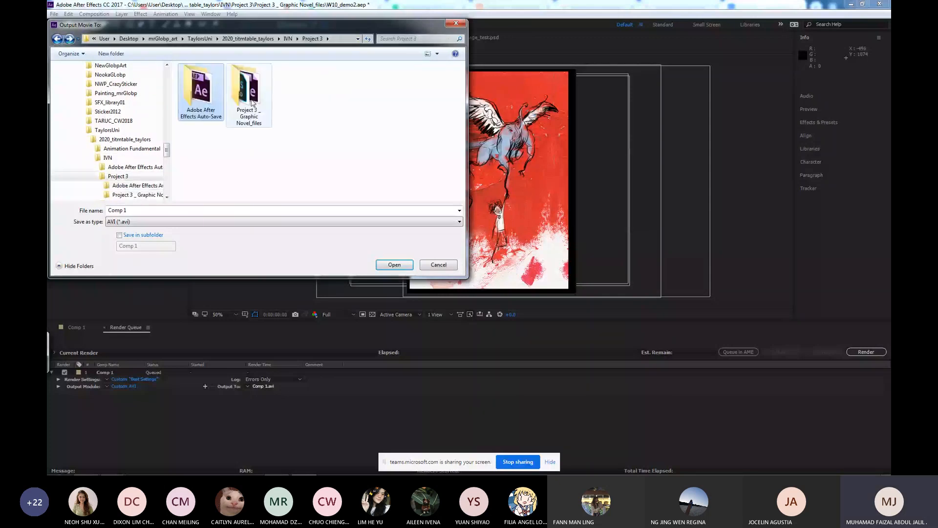
click(251, 101)
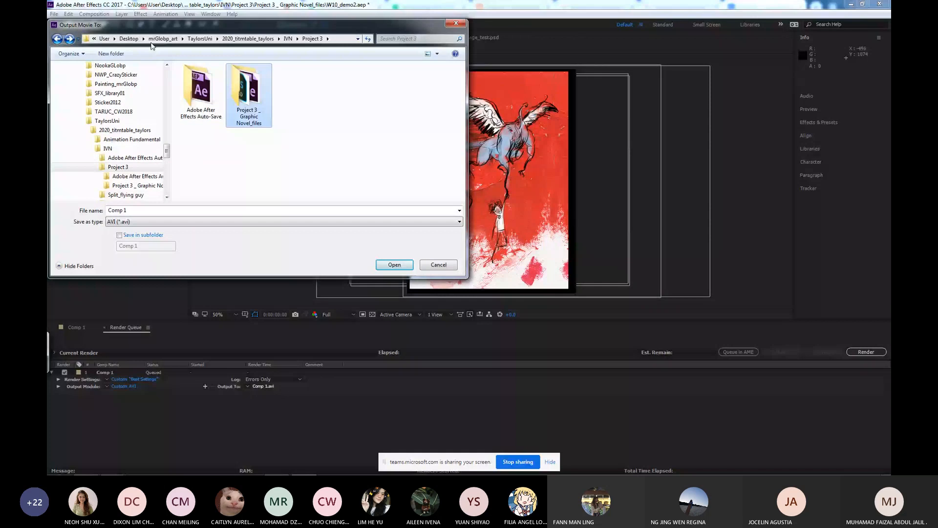
key(ctrl+shift+n)
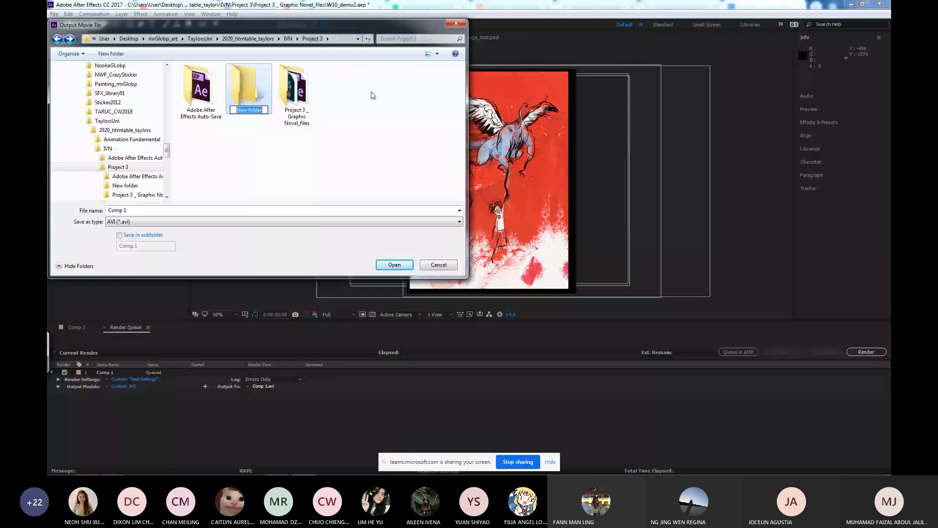
text(Comic_mo)
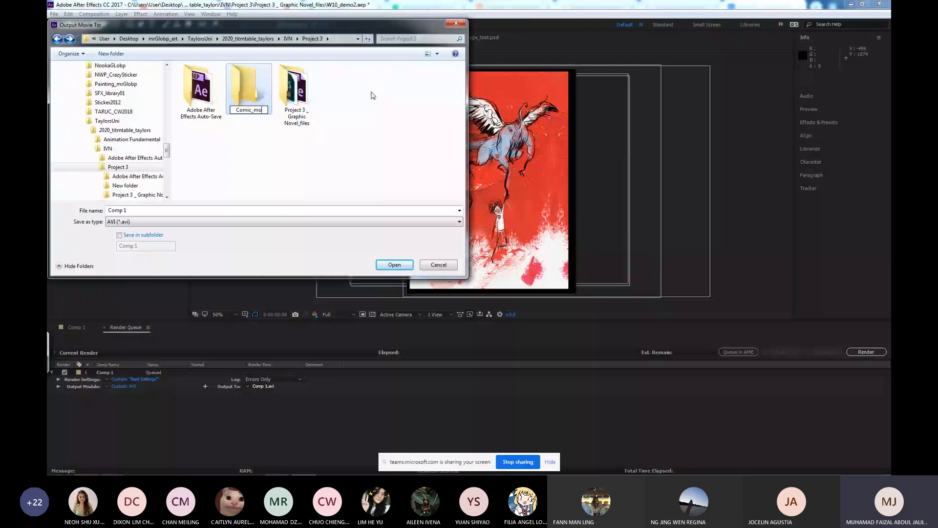
text(tion)
double_click(244, 104)
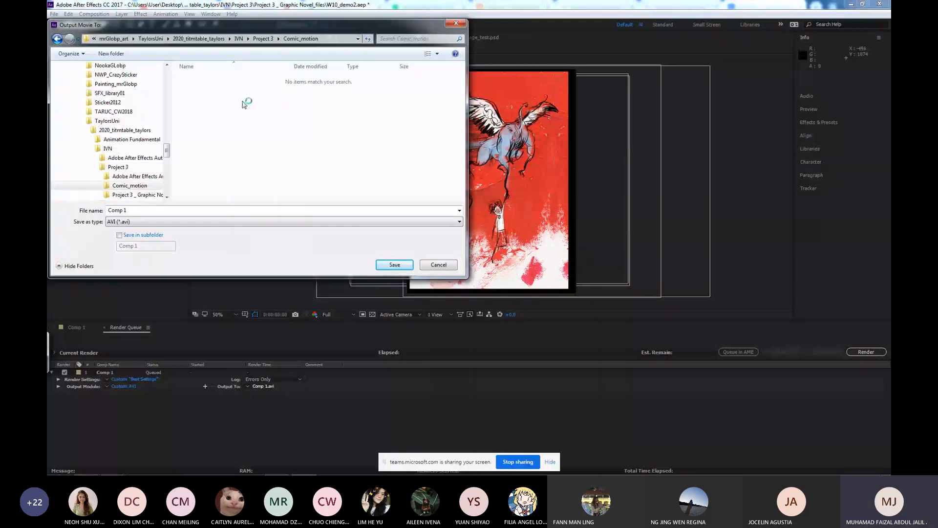
Name the AVI output file pg11, save the destination and render the queued Comp 1.
click(219, 210)
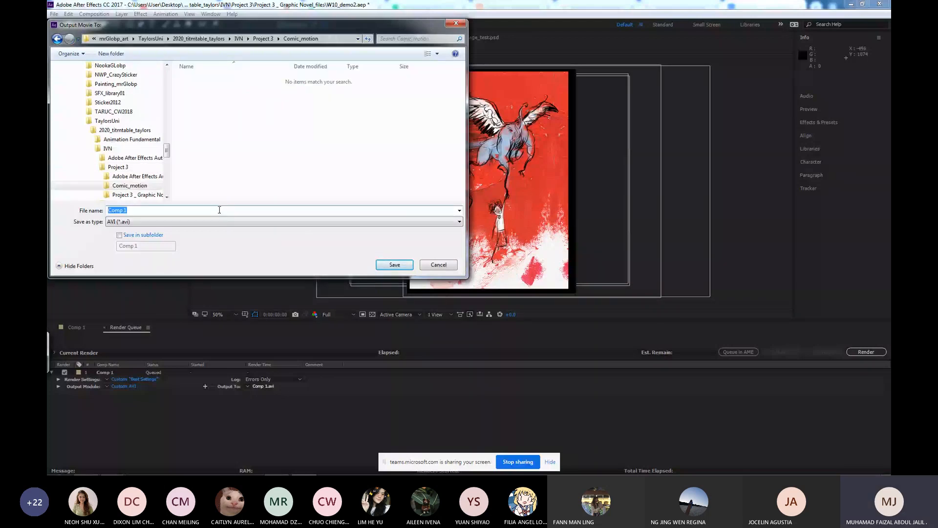
text(pg)
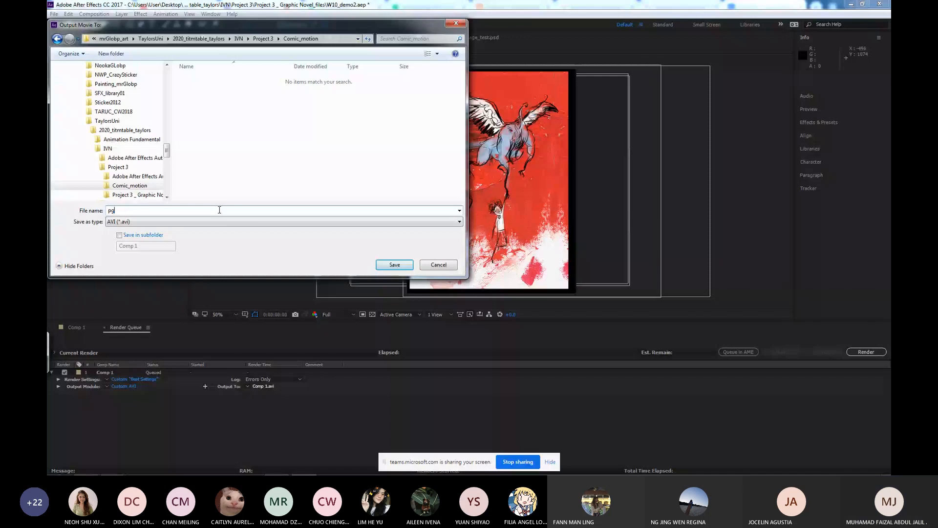
text(11)
key(Return)
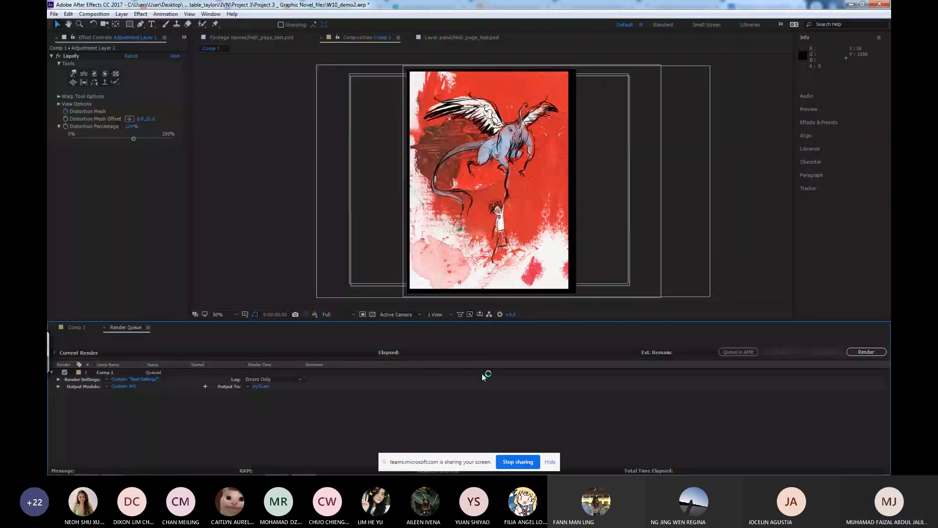
click(855, 352)
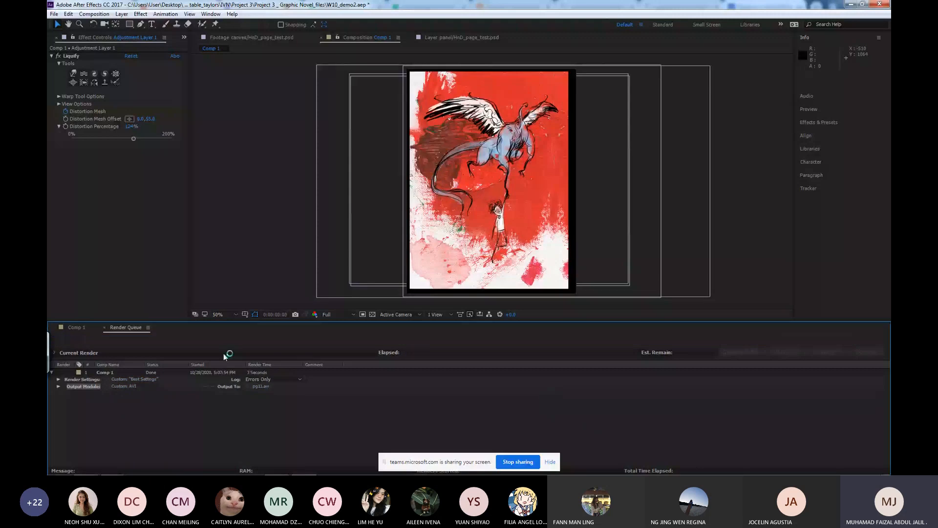
Minimize the open windows, browse Windows Explorer to Project 3's Comic_motion folder and play the rendered pg11 video.
click(851, 3)
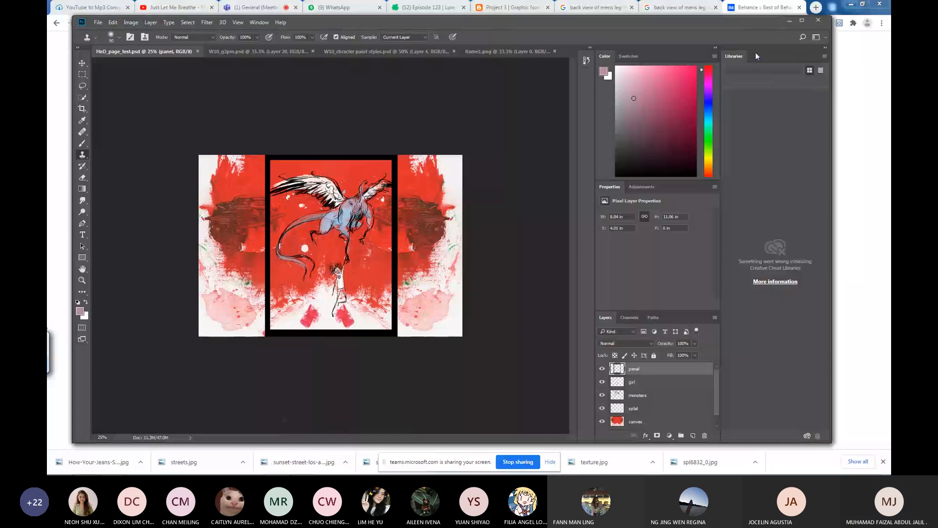
click(789, 20)
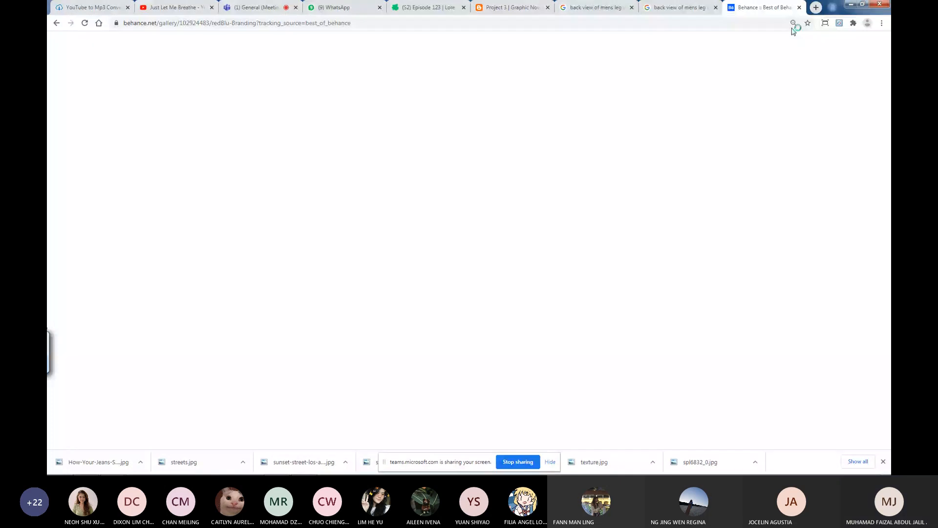
click(851, 4)
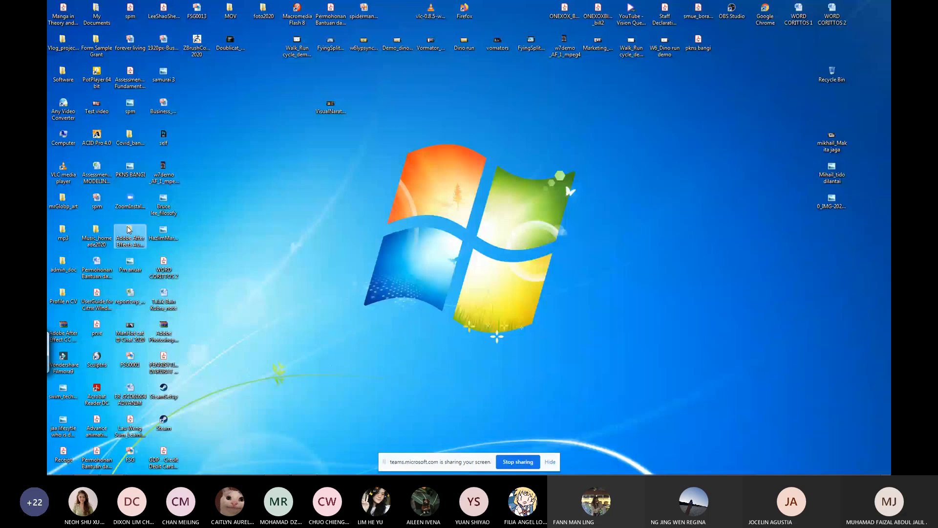
key(alt+Tab)
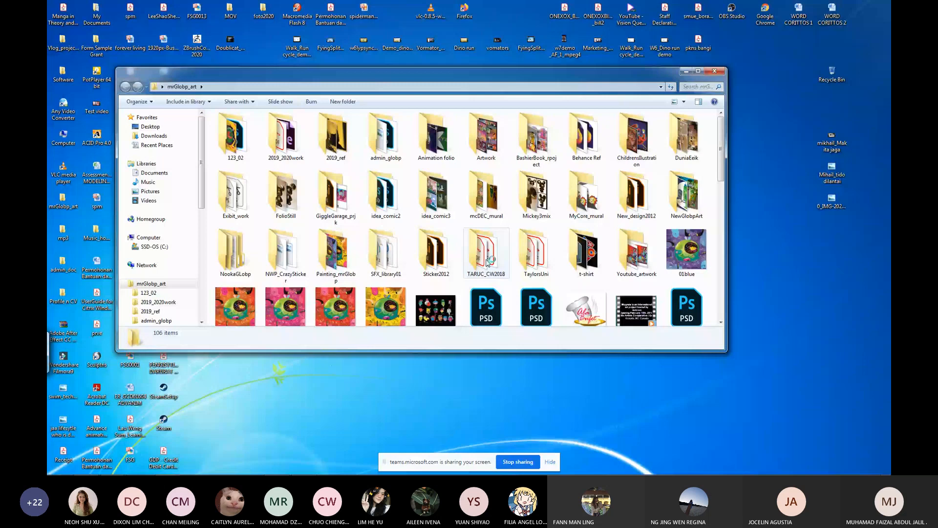
double_click(536, 250)
click(259, 128)
double_click(259, 127)
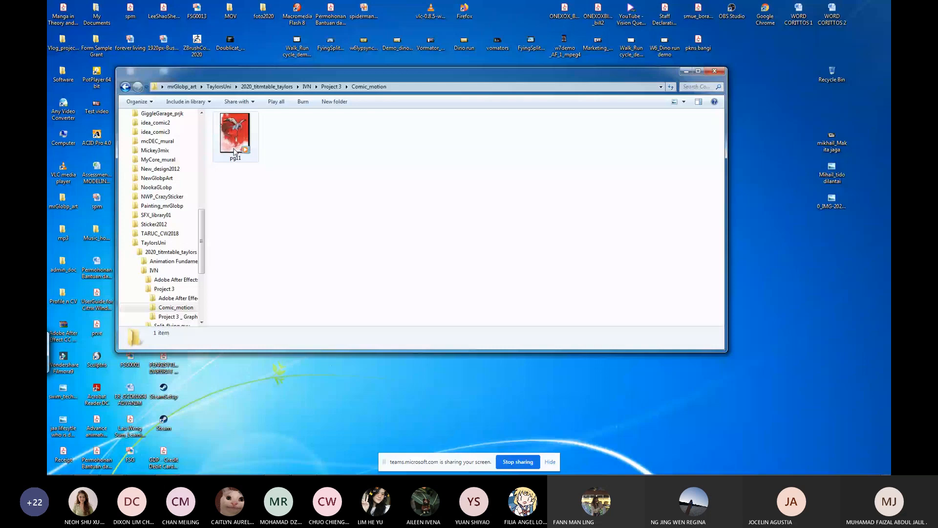
double_click(234, 151)
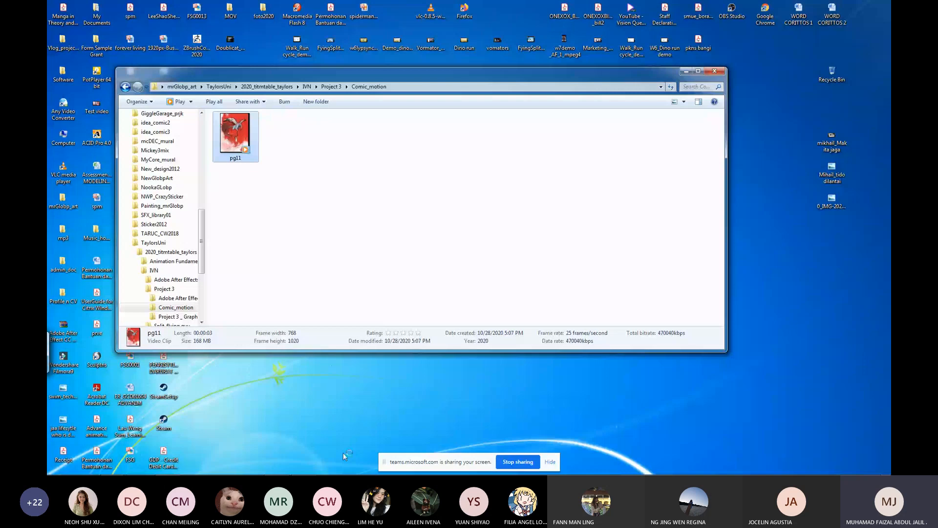
Switch back to After Effects, save the W10_demo2 project and close the render queue.
mouse_move(341, 474)
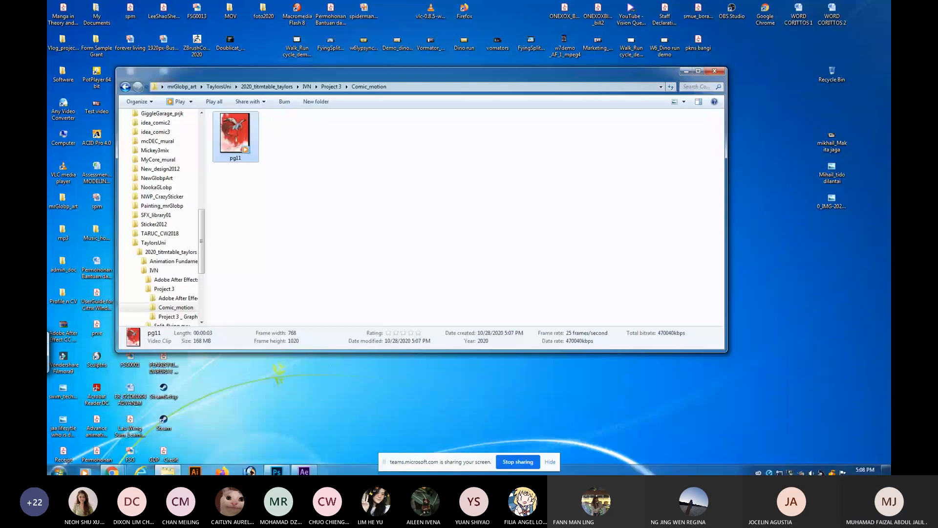
click(304, 470)
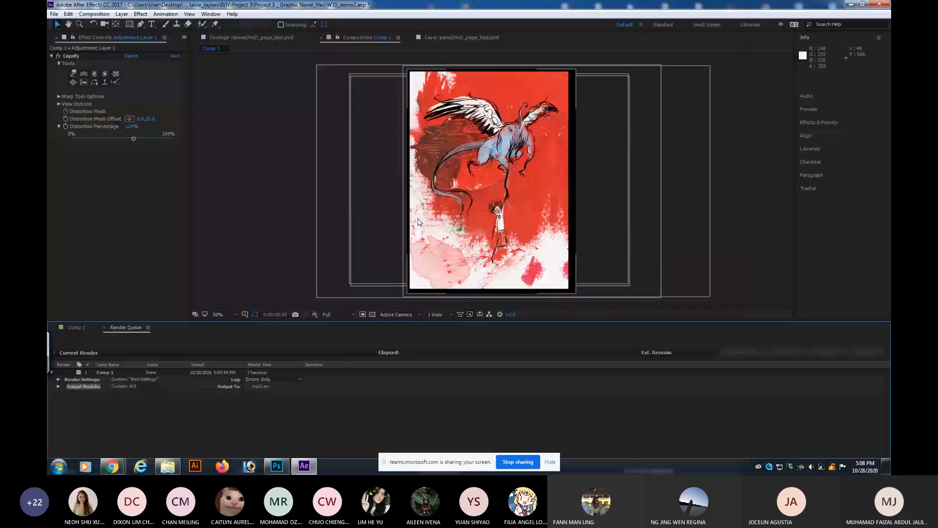
key(ctrl+s)
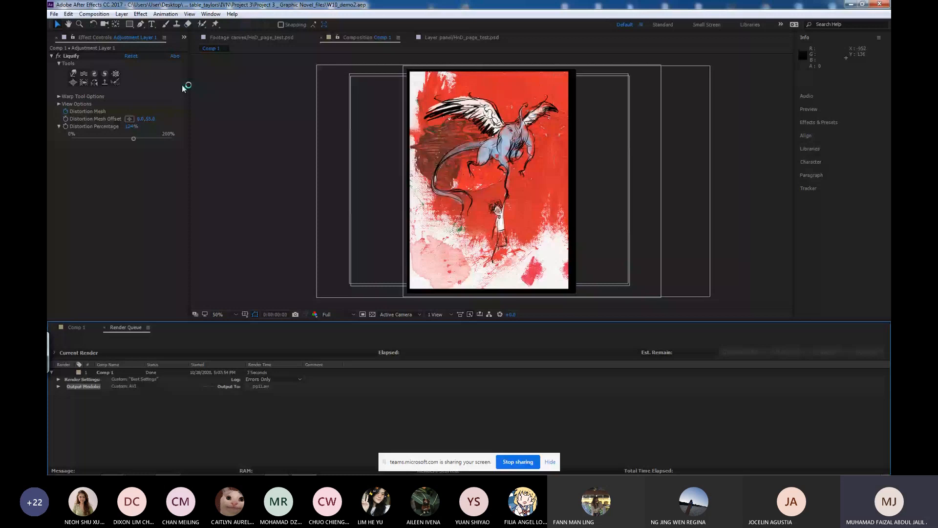
click(54, 14)
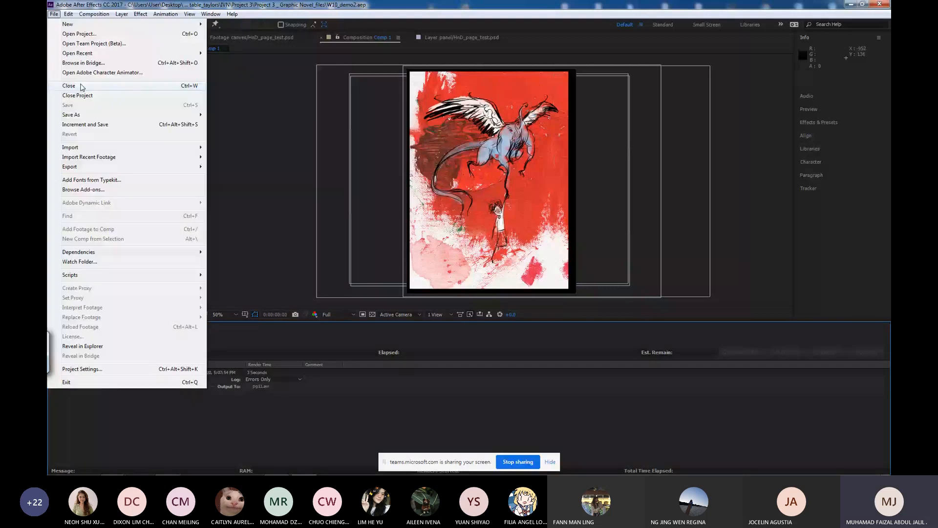
click(82, 87)
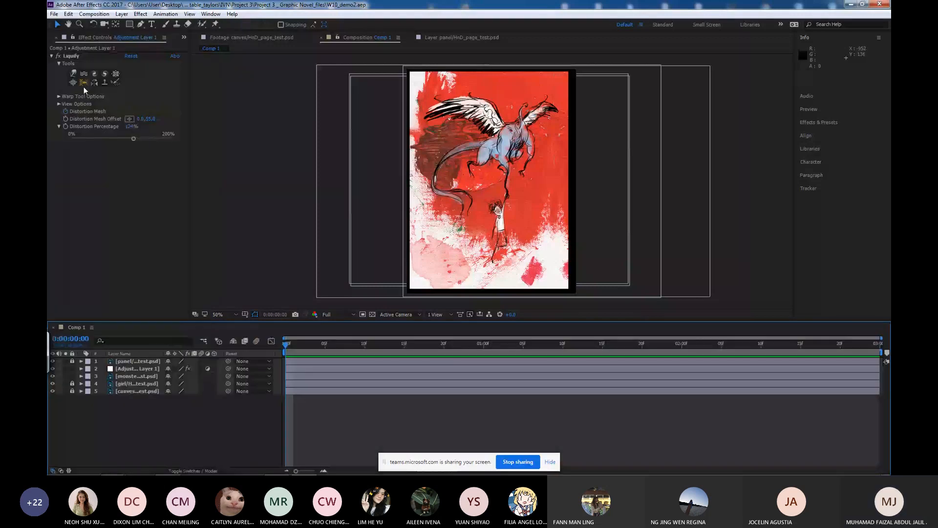
Close the current project and open the recent project W10_demo 9pam.aep.
click(55, 14)
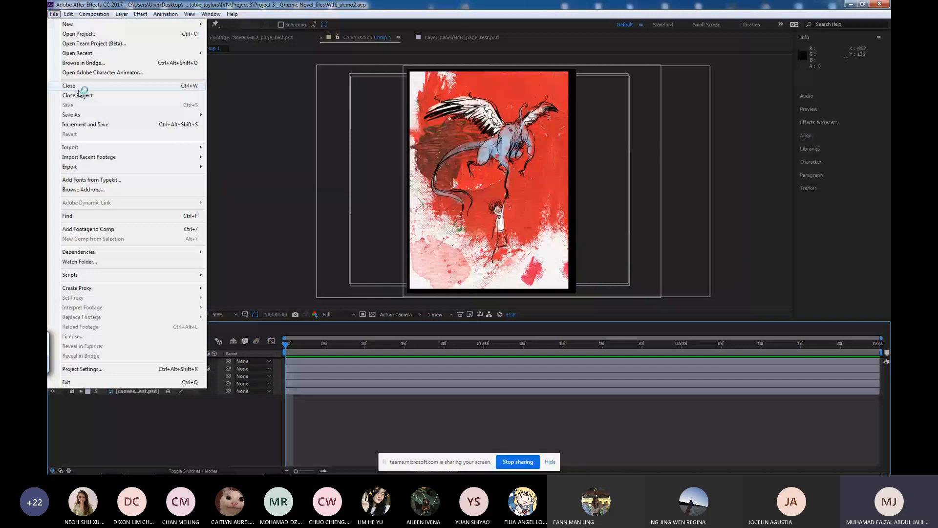
click(80, 92)
click(55, 15)
mouse_move(147, 53)
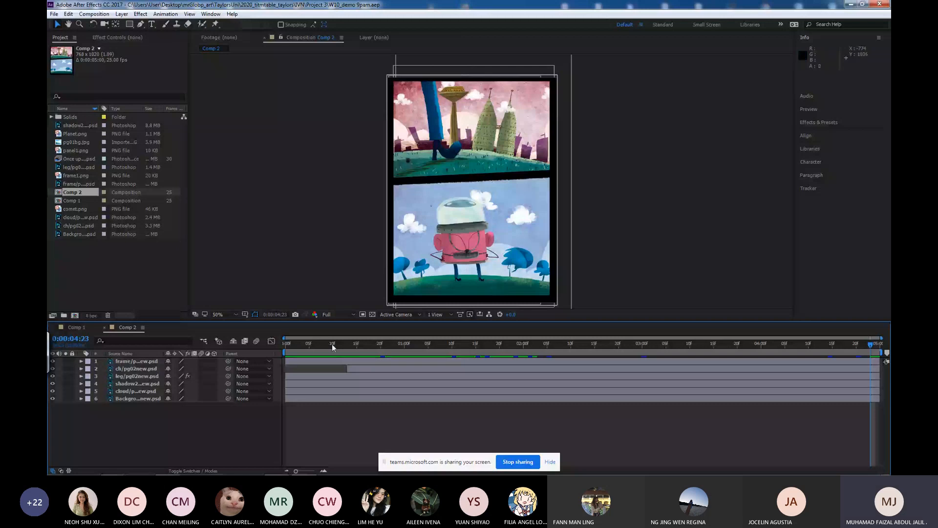
Add Comp 1 to the render queue and confirm its output module as AVI with video output enabled.
click(83, 327)
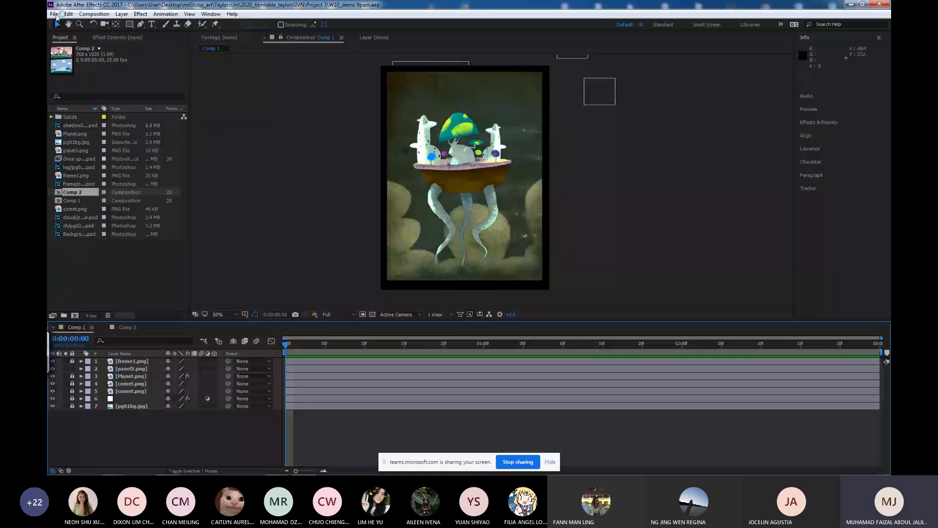
click(94, 13)
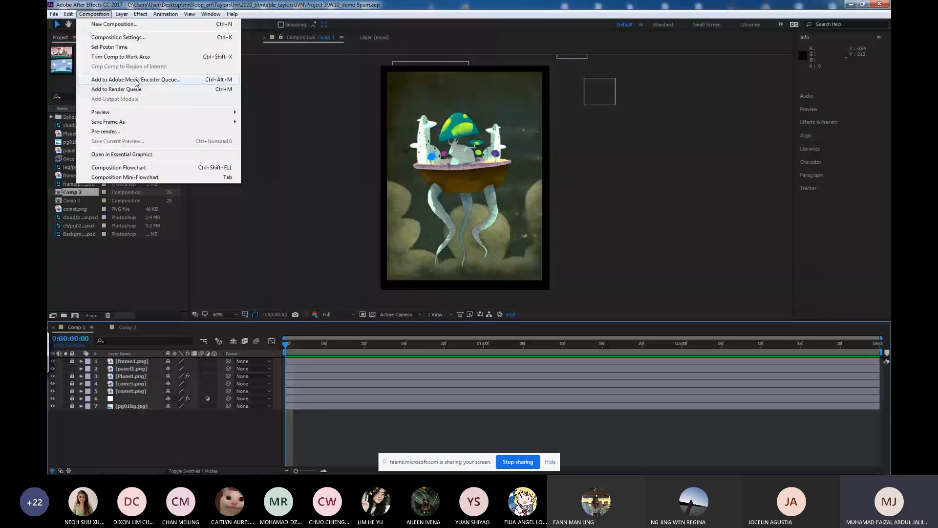
click(127, 88)
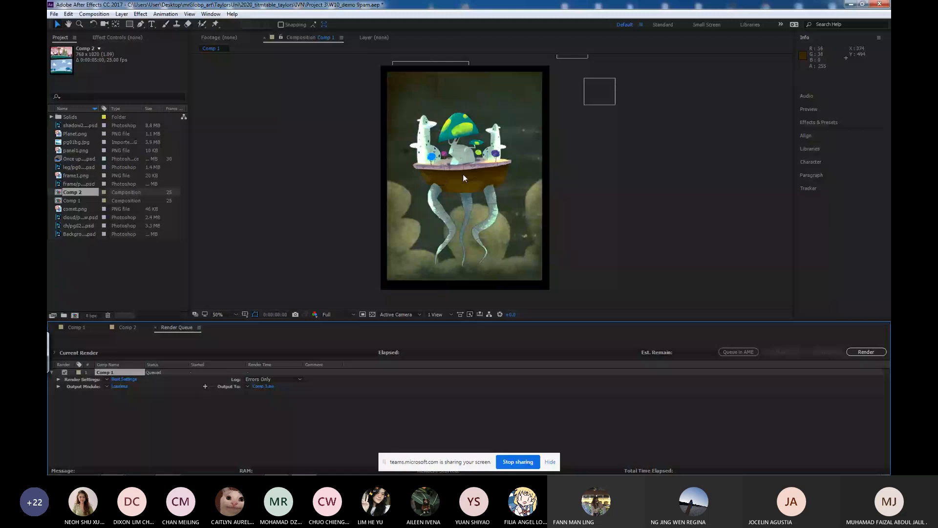
click(120, 386)
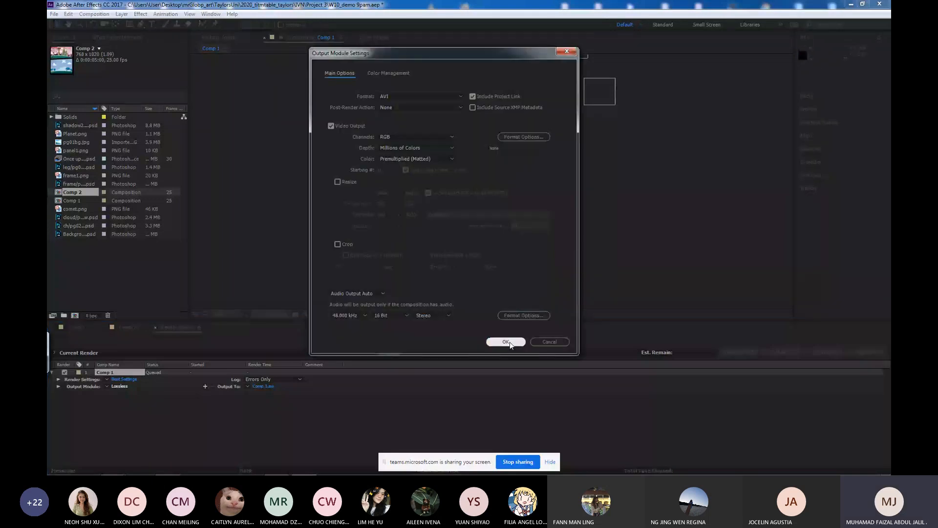
click(508, 342)
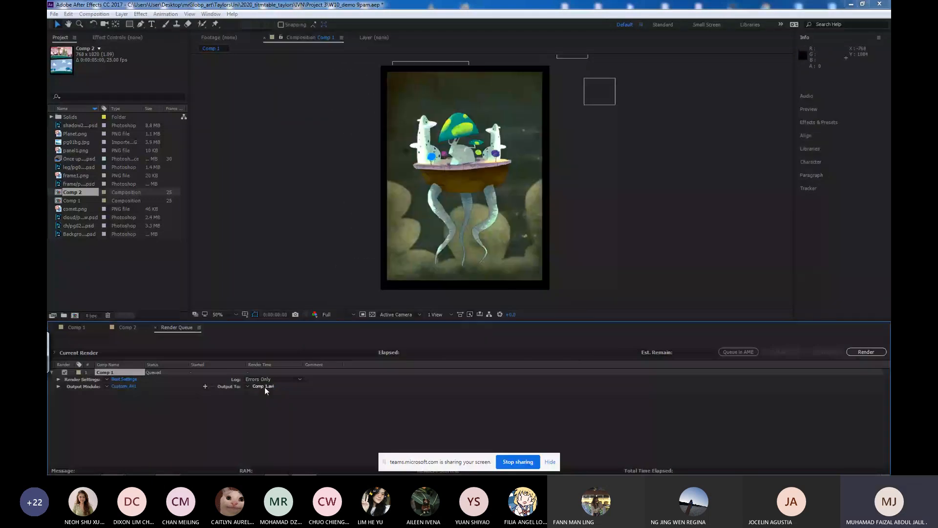
Set Comp 1's output file to pg01 as AVI in the Comic_motion folder and render it.
click(264, 387)
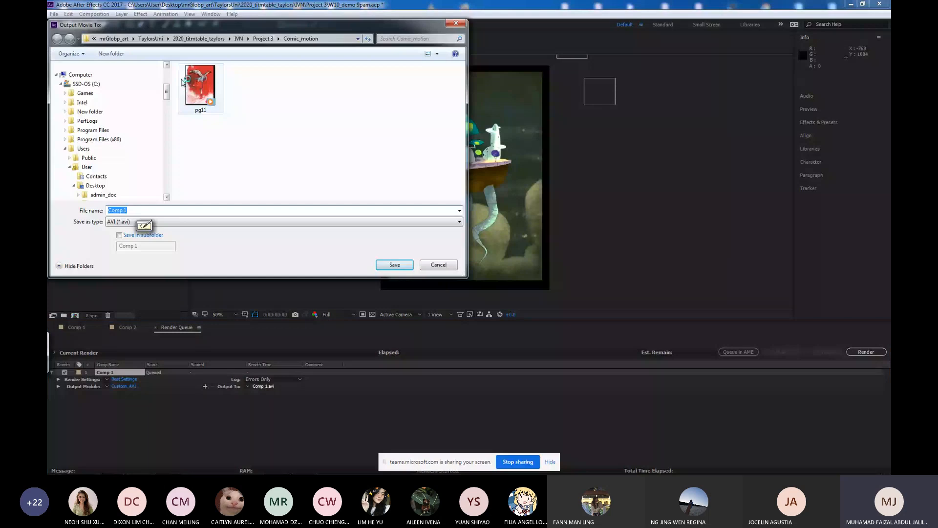
text(pg11)
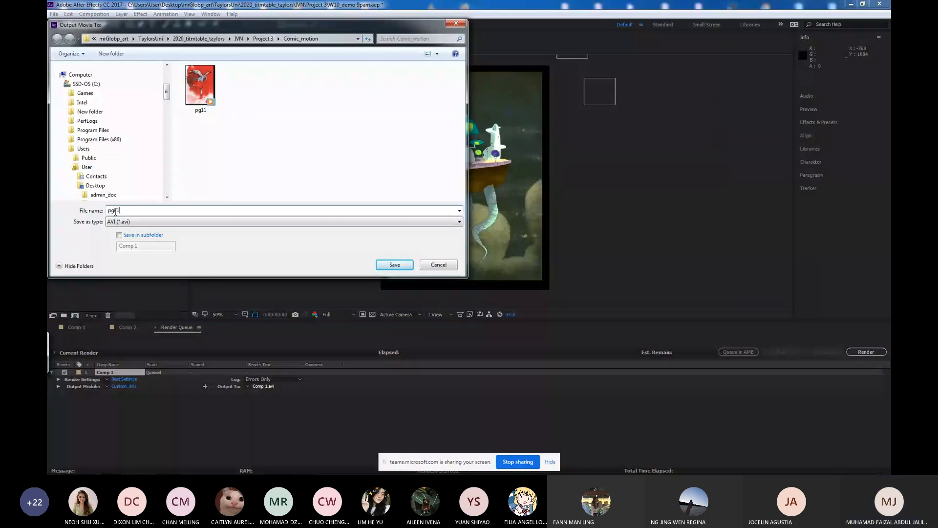
key(Return)
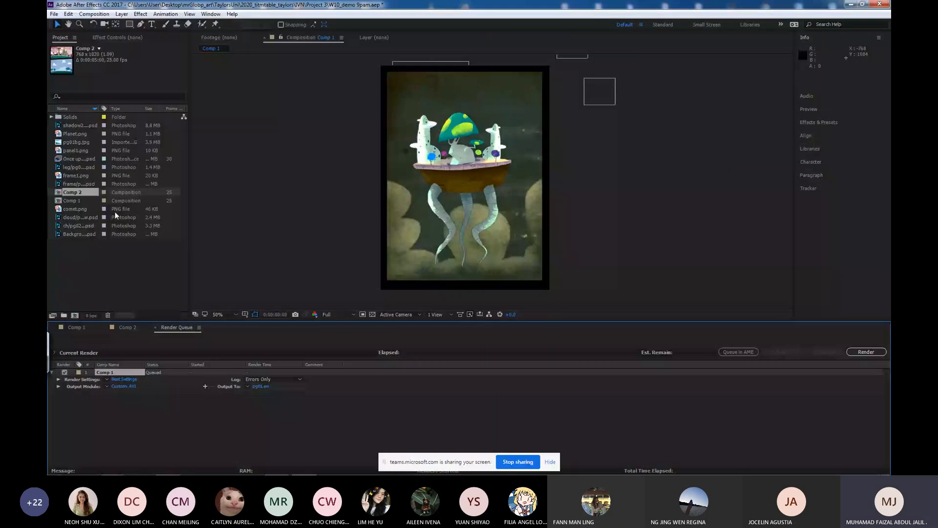
click(854, 352)
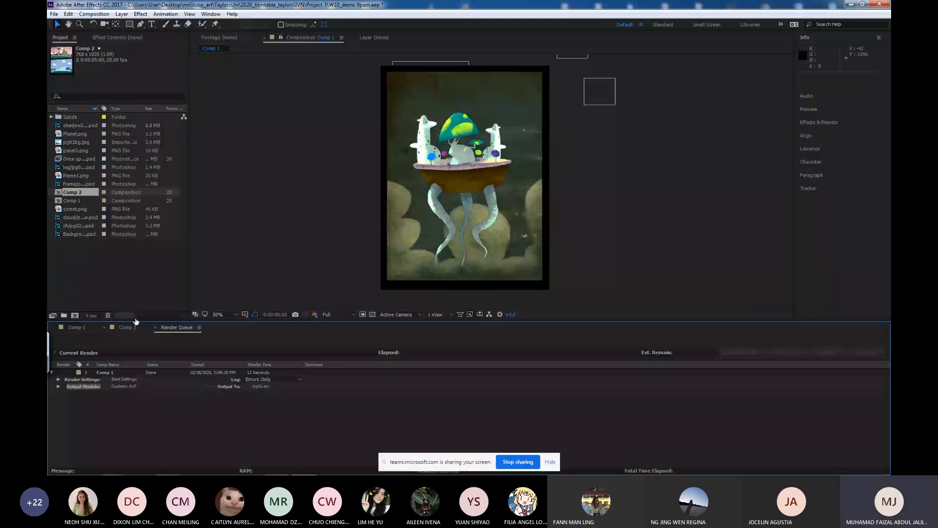
Add Comp 2 to the render queue and delete the finished Comp 1 entry from it.
click(127, 327)
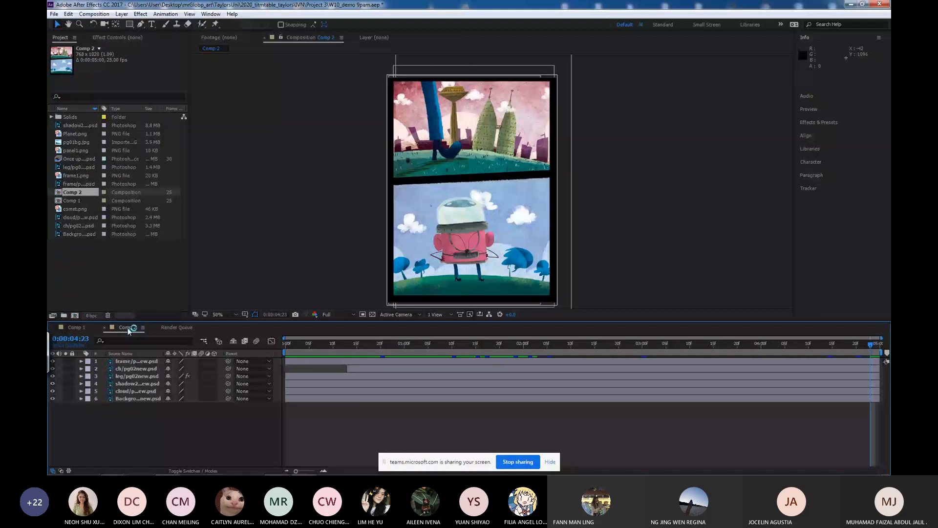
click(104, 14)
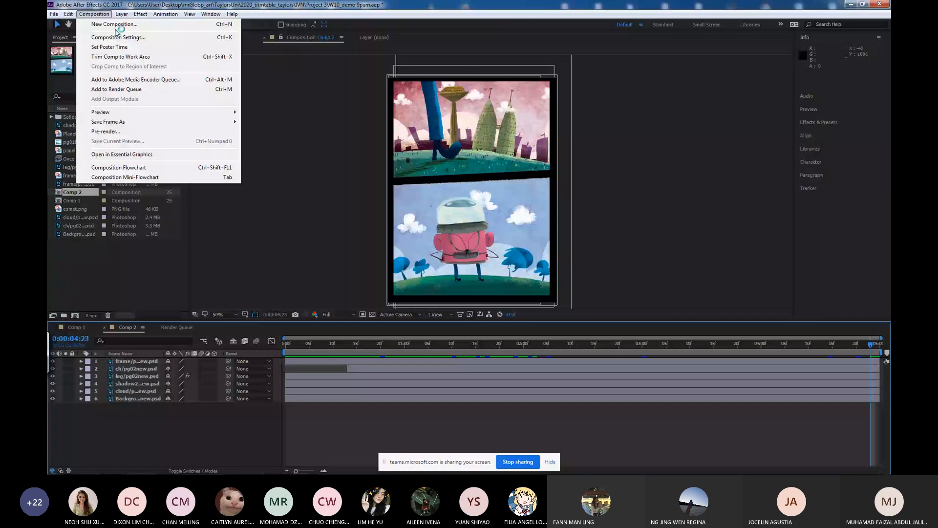
click(116, 89)
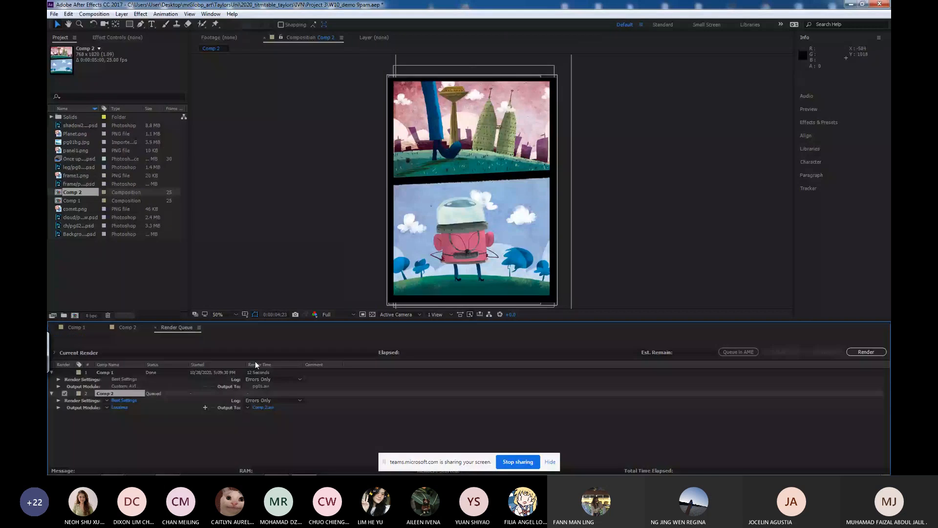
click(108, 373)
key(Delete)
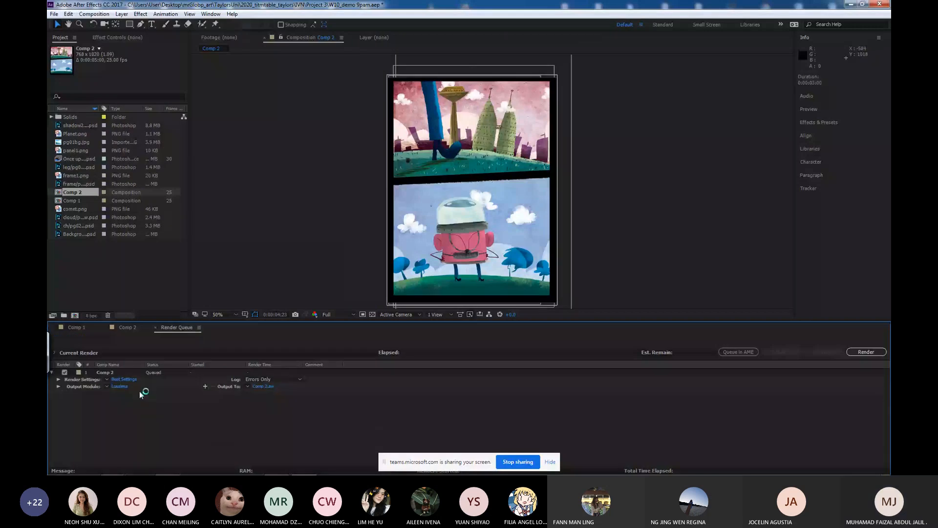
Name Comp 2's AVI output pg02 in the Comic_motion folder and render it.
click(264, 386)
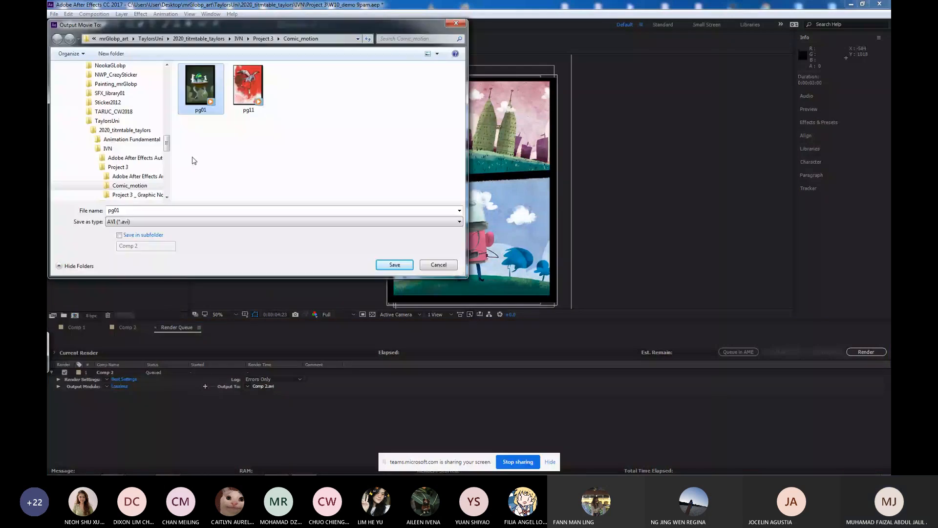
click(124, 212)
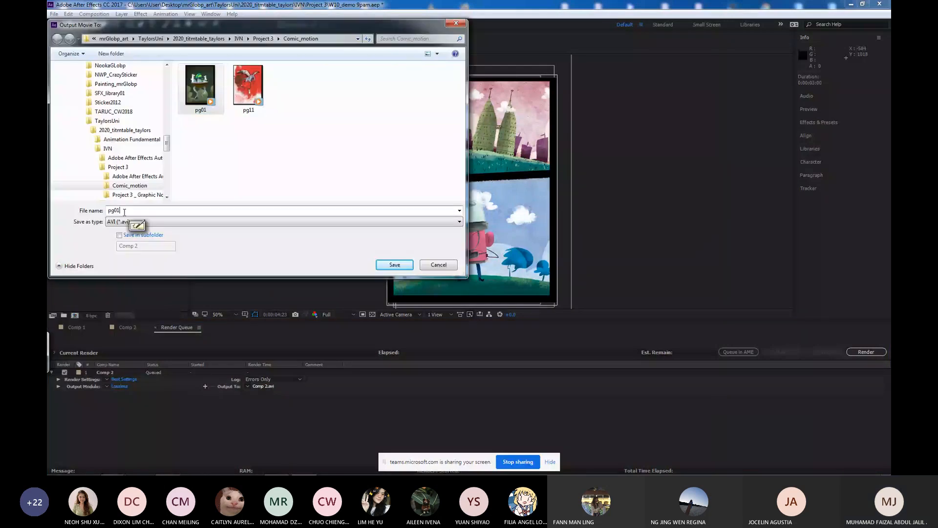
key(Return)
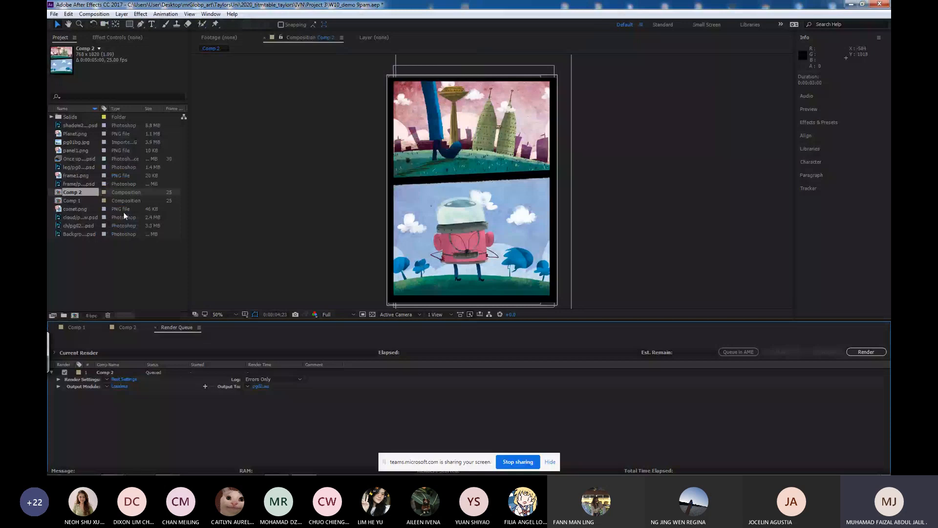
click(860, 352)
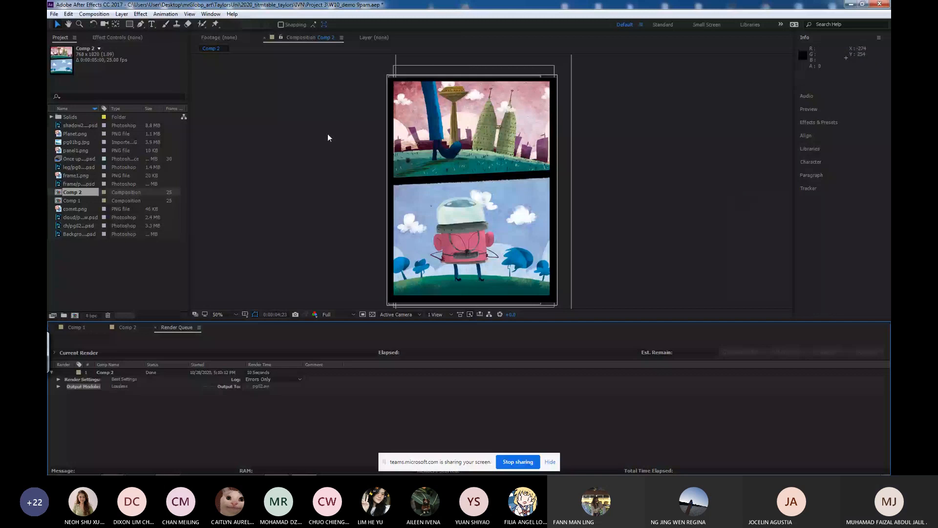
Save the W10_demo 9pam project, close its render queue and close the project.
key(ctrl+s)
key(ctrl+w)
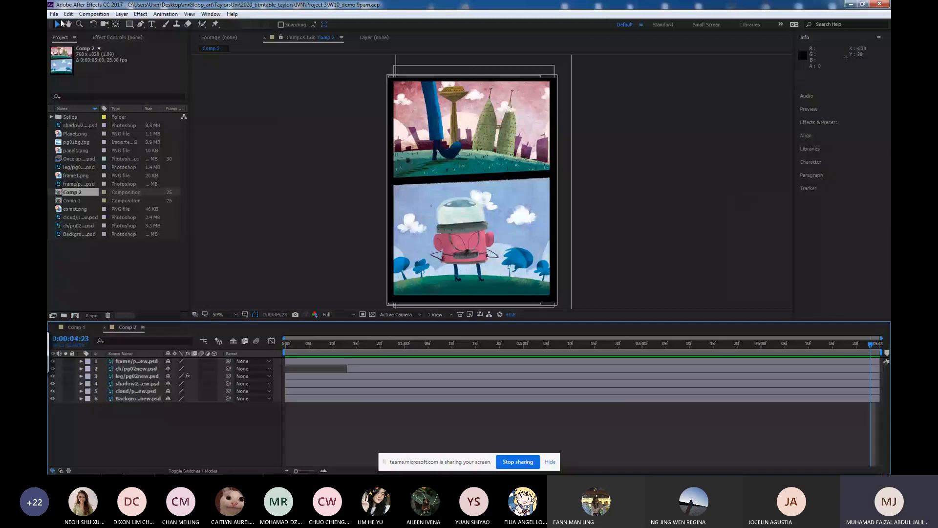
click(54, 14)
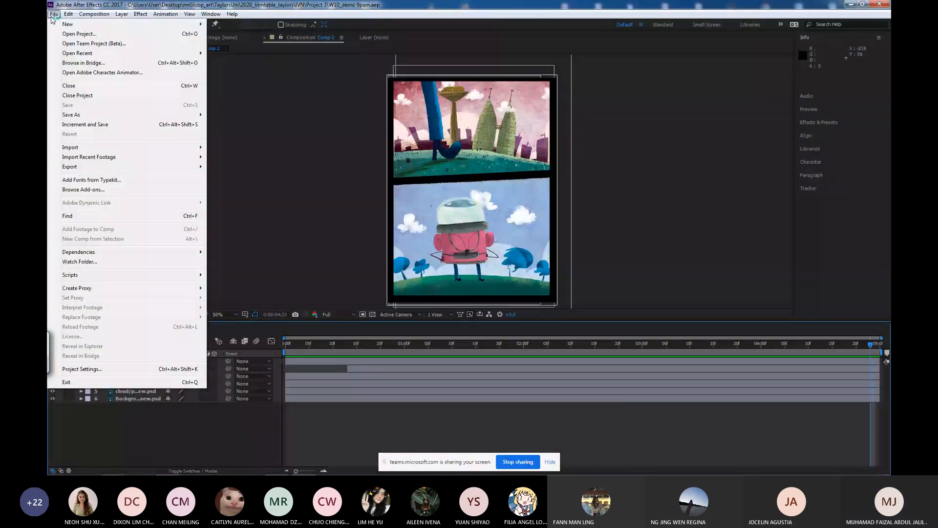
mouse_move(73, 25)
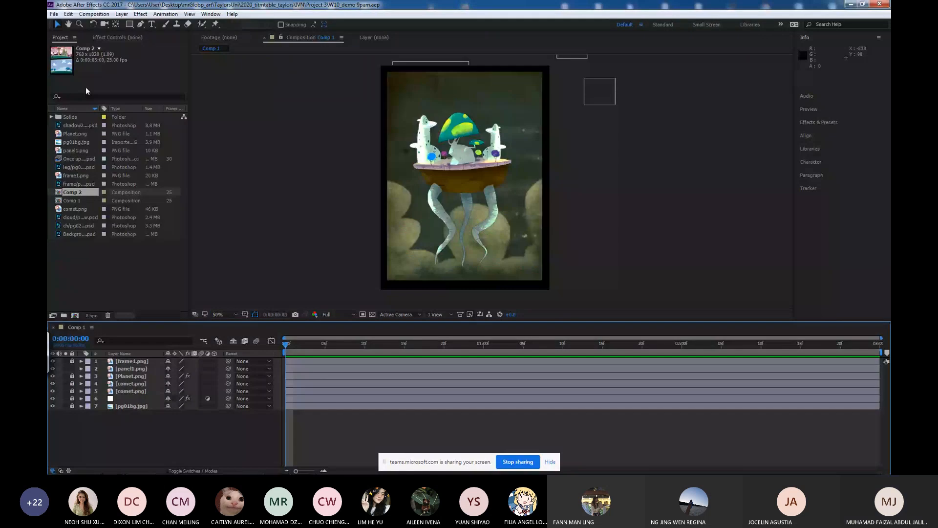
click(54, 15)
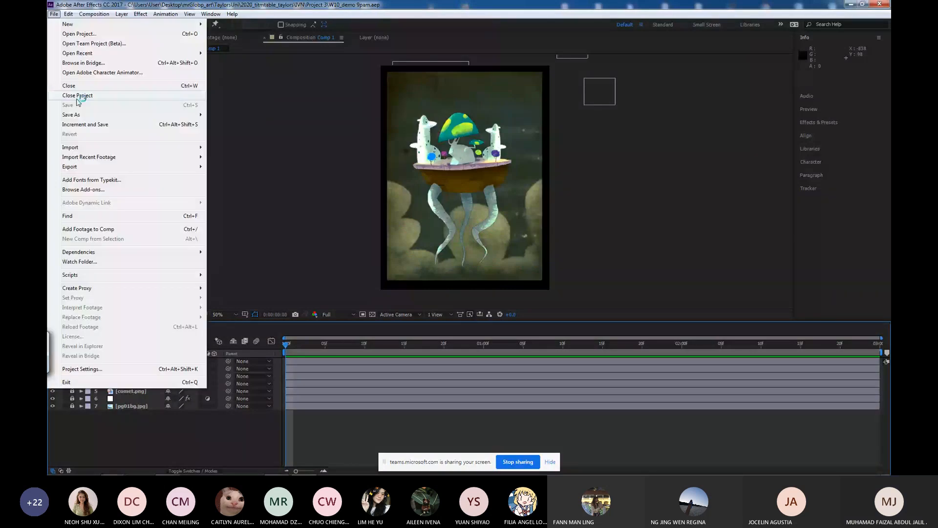
click(77, 96)
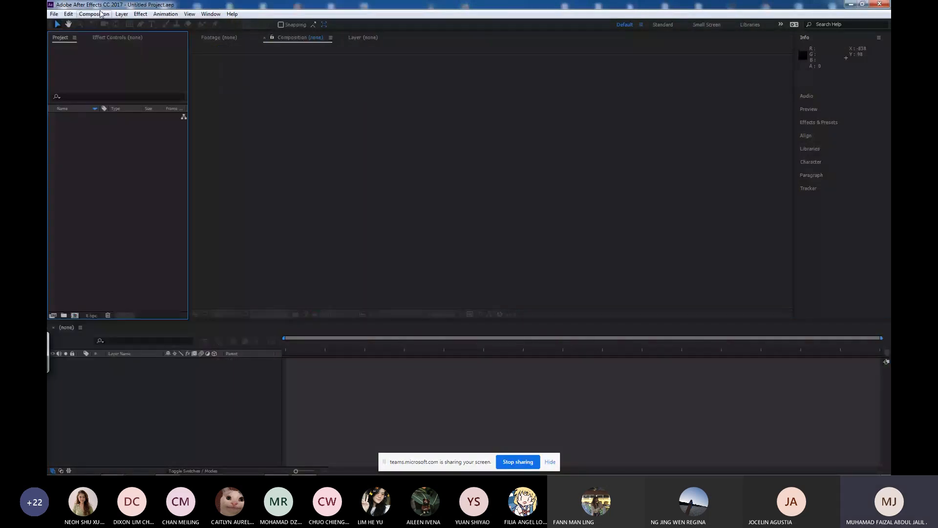
Create a new composition with a duration of 0:00:10:00, keeping the other settings.
click(101, 13)
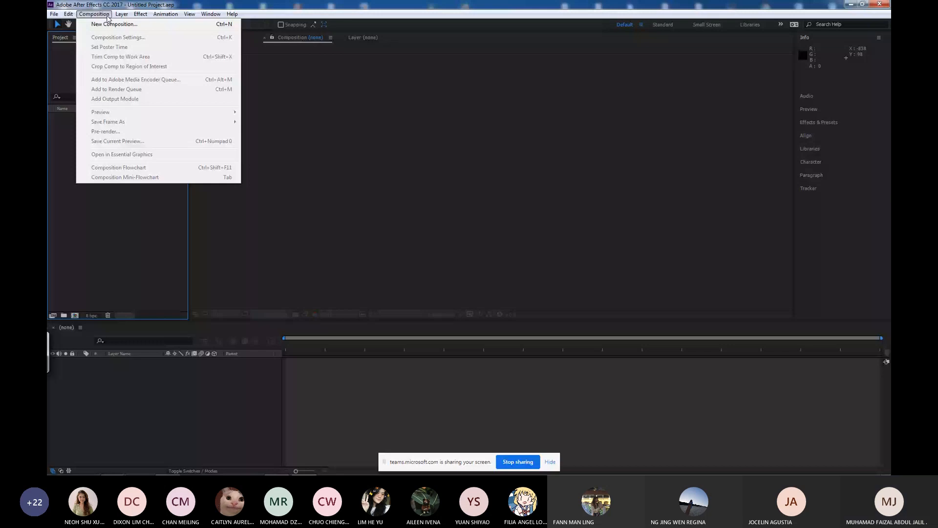
click(98, 26)
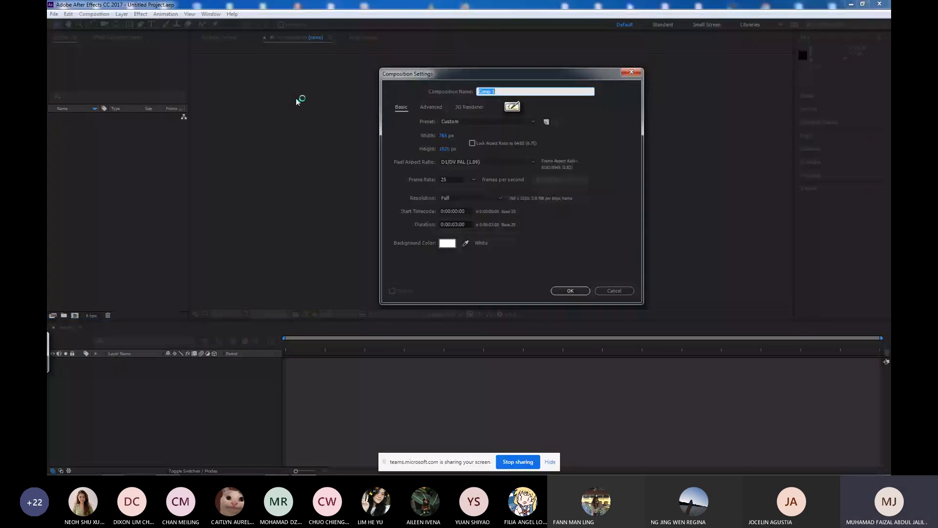
click(458, 225)
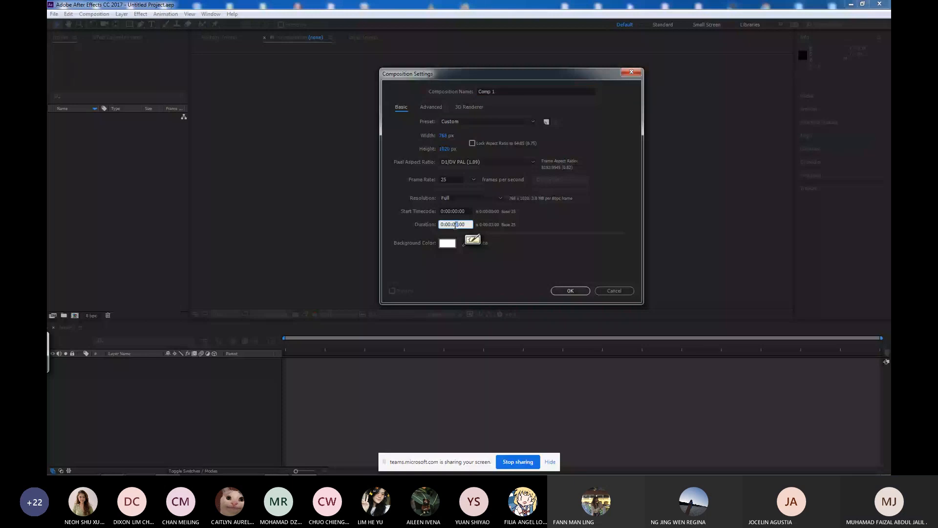
double_click(452, 225)
text(10)
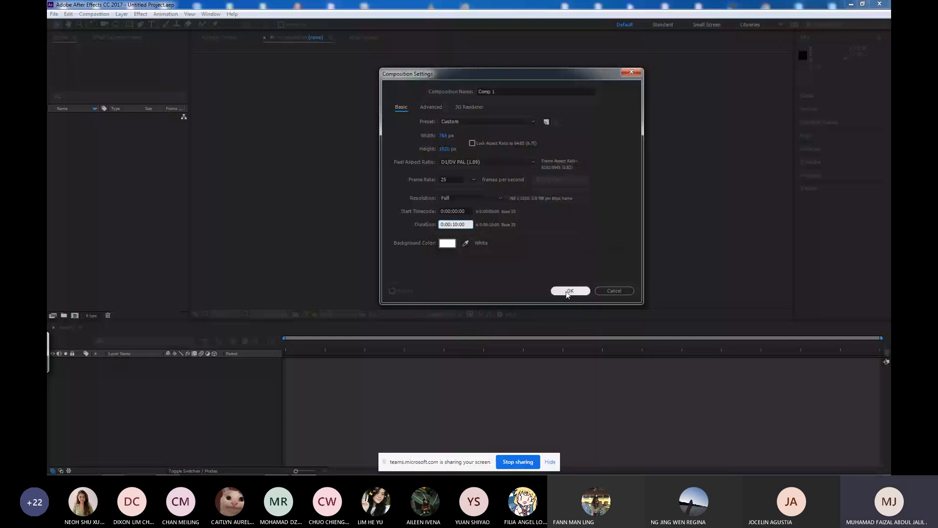
click(566, 291)
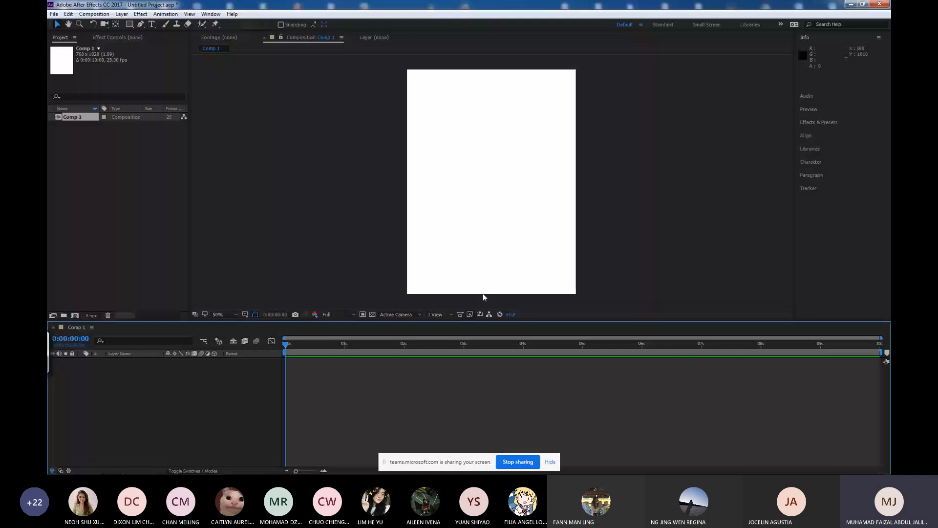
Import the rendered pg01, pg02 and pg11 videos from Project 3's Comic_motion folder.
double_click(84, 156)
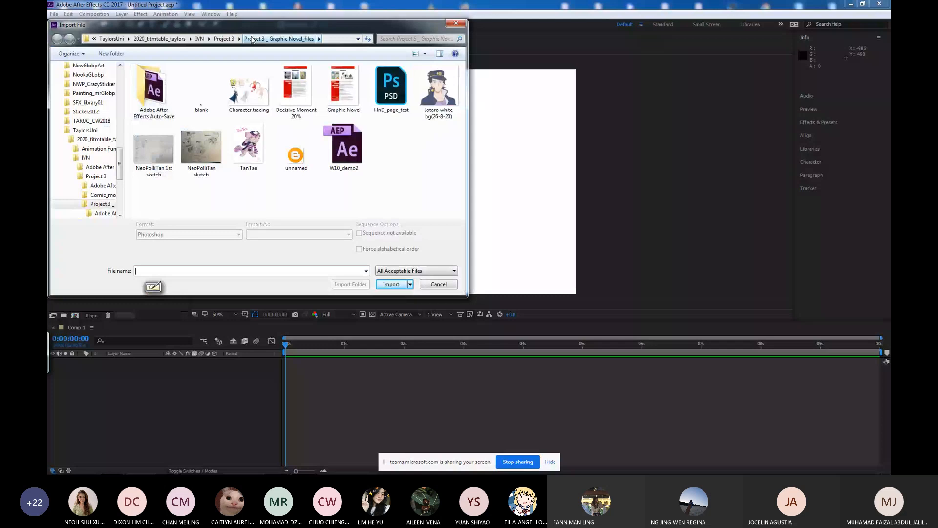
click(224, 39)
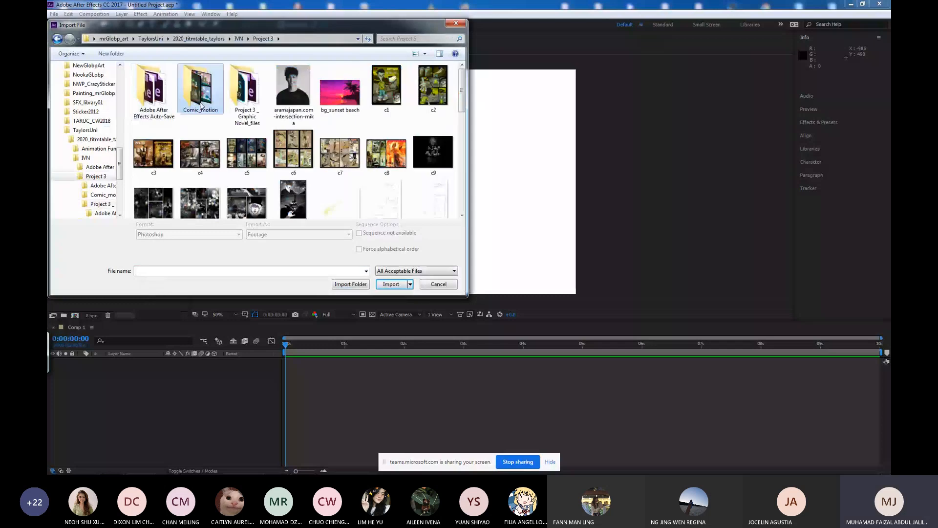
double_click(200, 104)
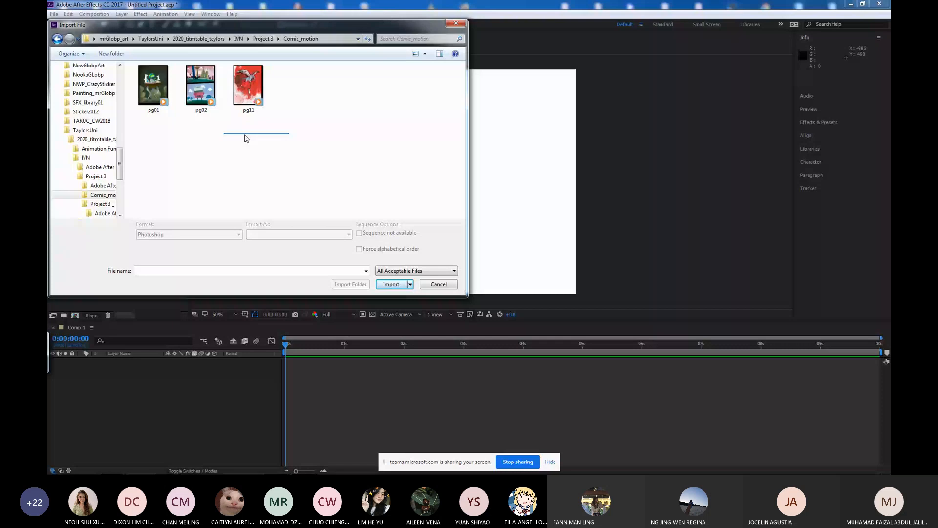
click(393, 284)
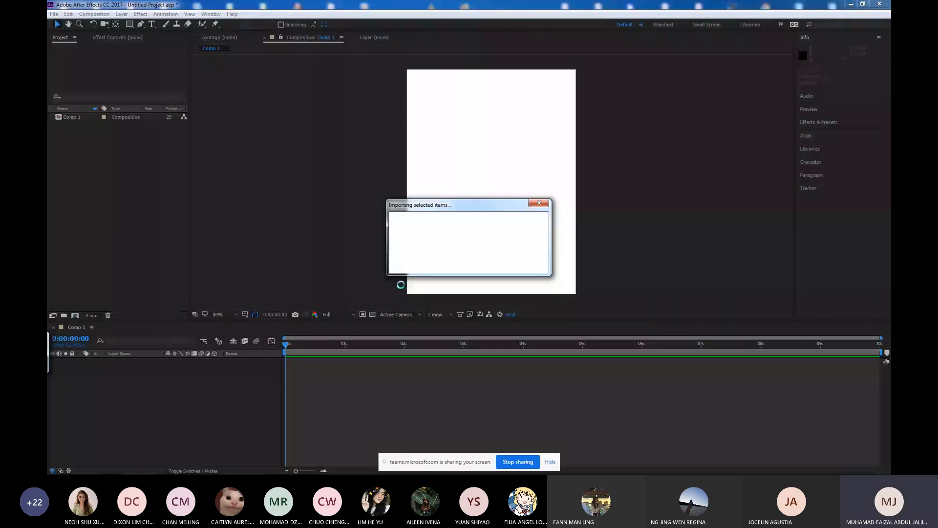
Add the pg01, pg02 and pg11 clips to Comp 1 as layers, with pg02 starting where pg01 ends at 3 seconds.
drag(88, 133, 122, 363)
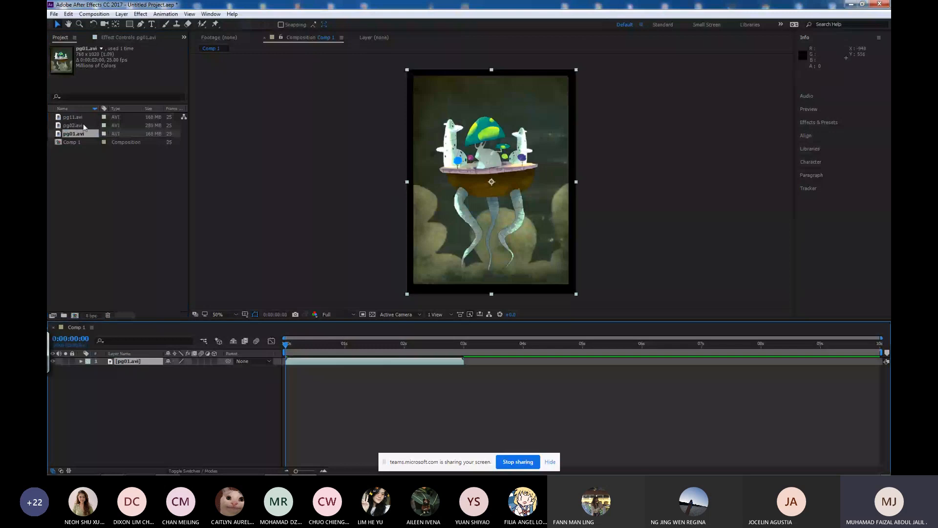
drag(83, 125, 491, 383)
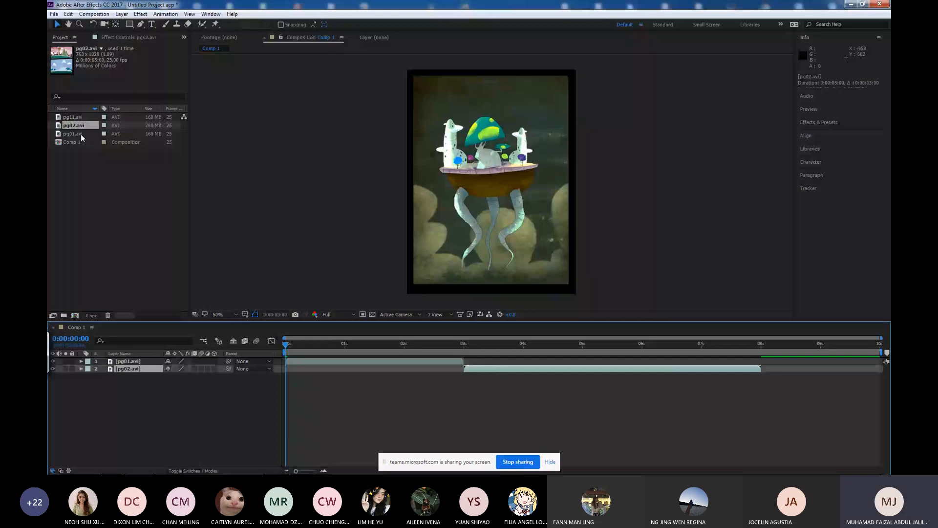
drag(75, 117, 193, 399)
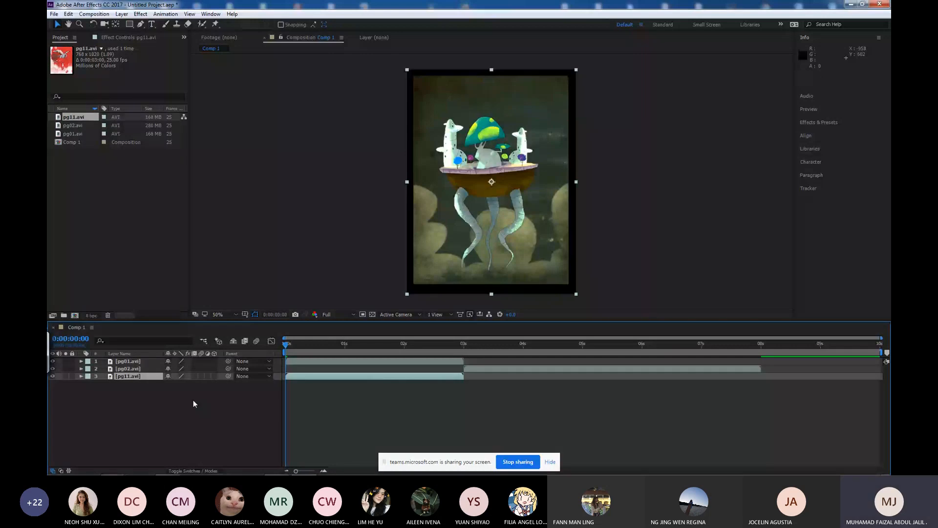
Shift pg11 to start at about 7 seconds with pg02 trimmed to end there, and preview the sequence.
drag(343, 375, 535, 347)
click(697, 345)
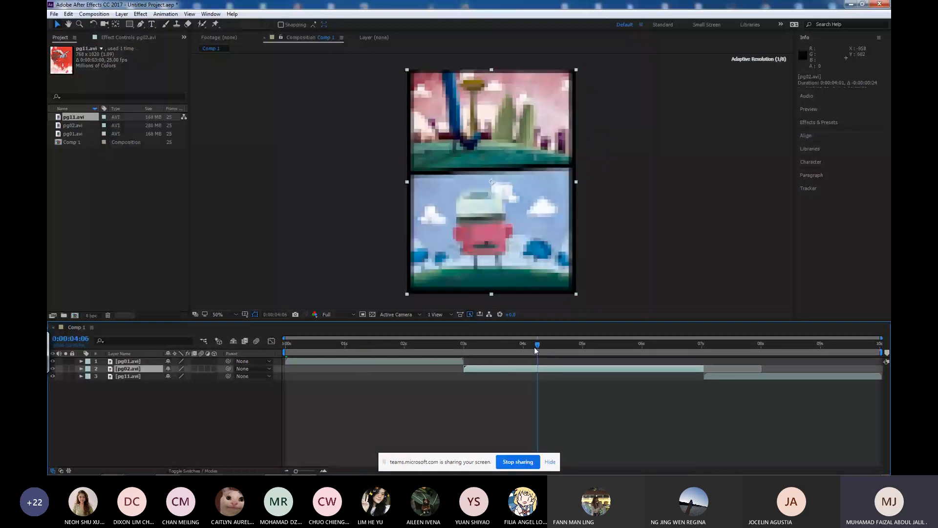
key(space)
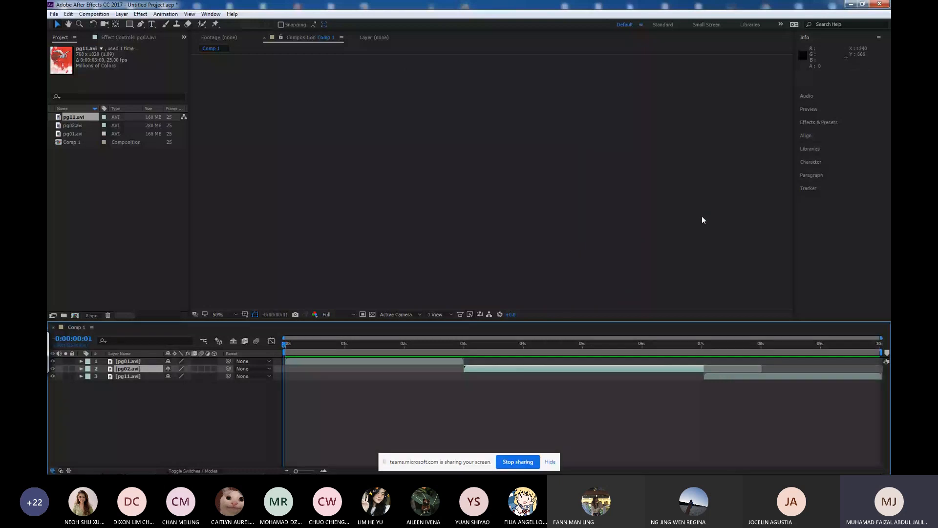
Save the new project as W10_composite in the Project 3 _ Graphic Novel_files folder.
key(ctrl+s)
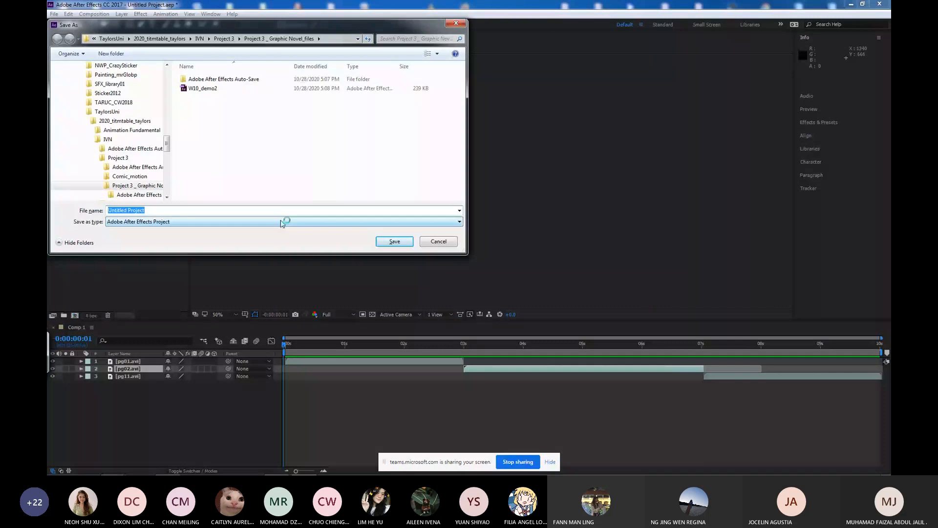
text(W10)
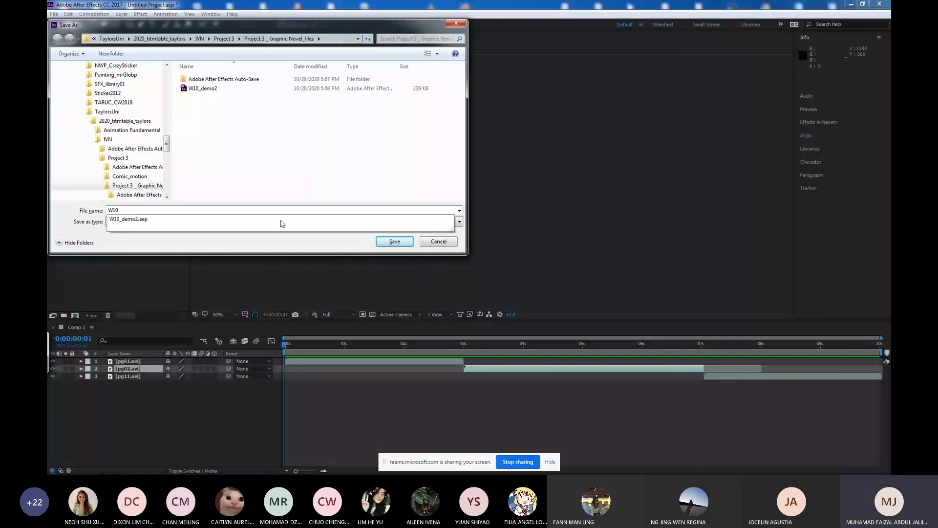
text(_composit)
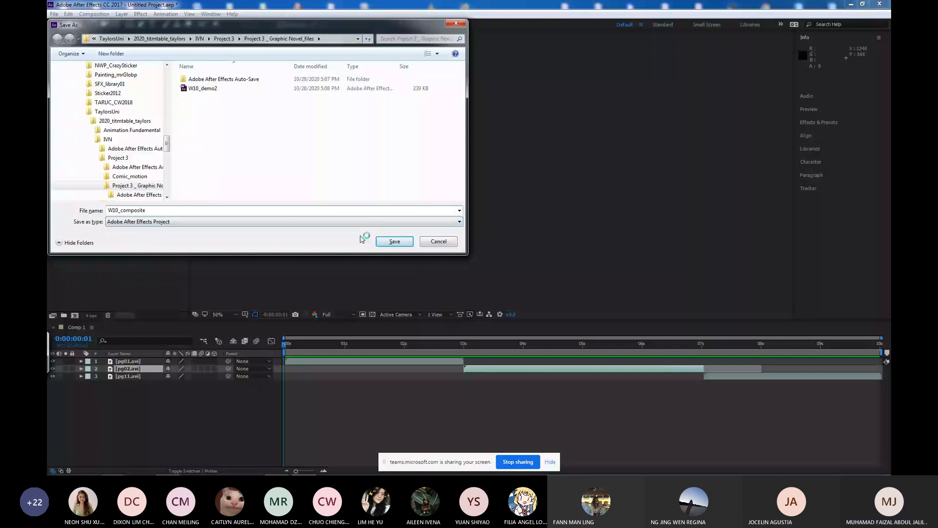
text(e)
key(Return)
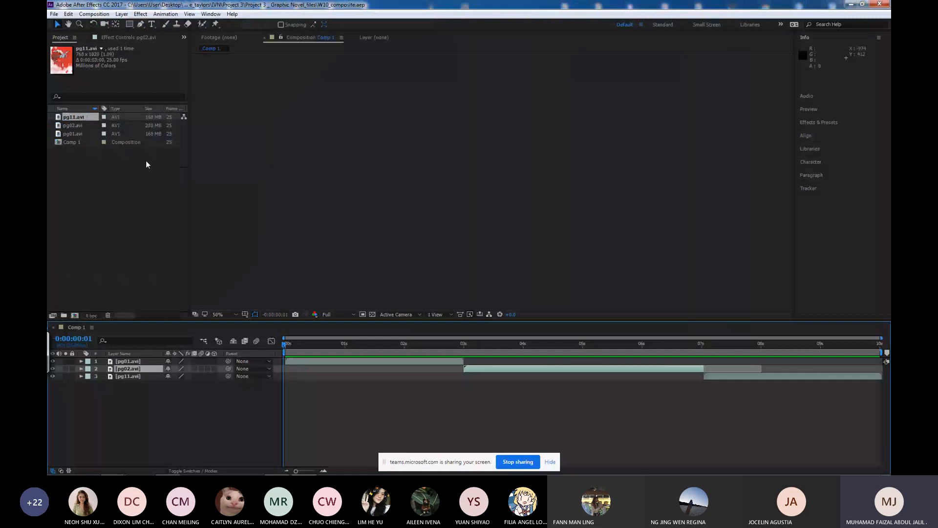
Render Comp 1 through the render queue as an AVI named Composition_test in the Comic_motion folder.
click(73, 142)
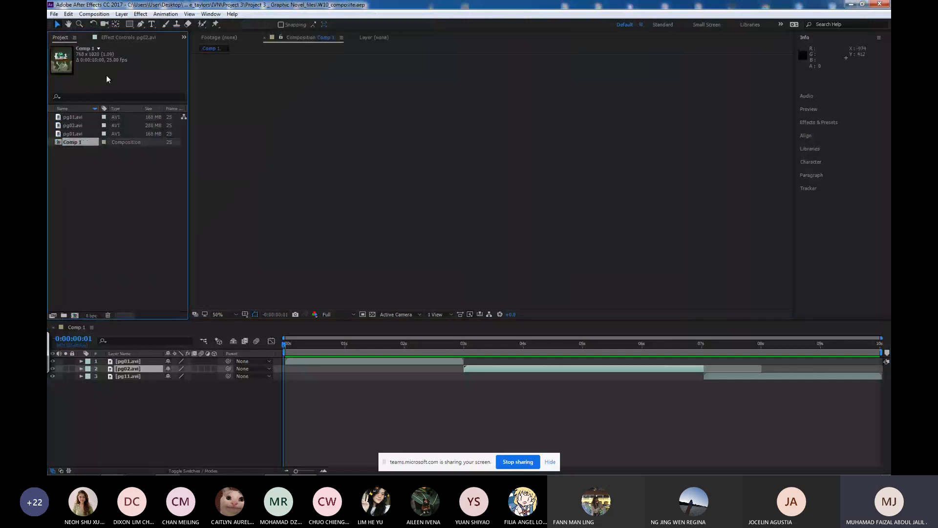
click(95, 14)
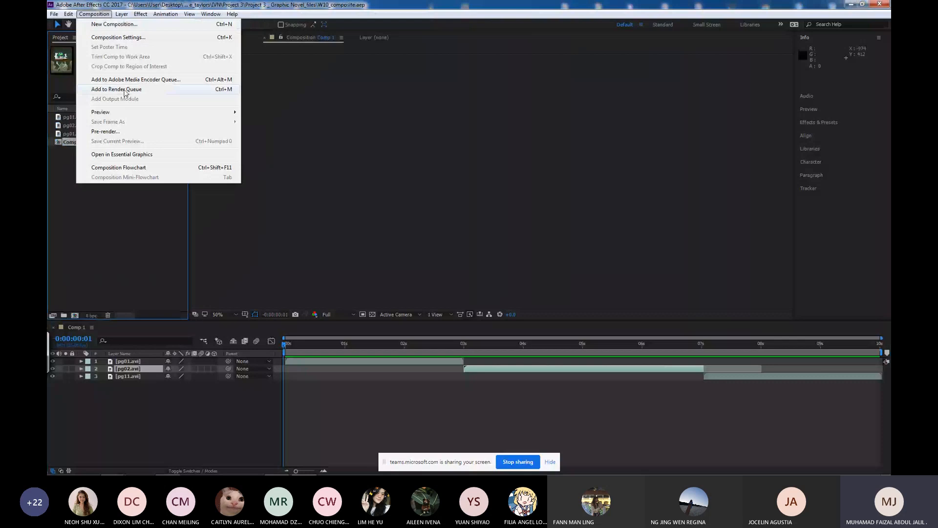
click(117, 90)
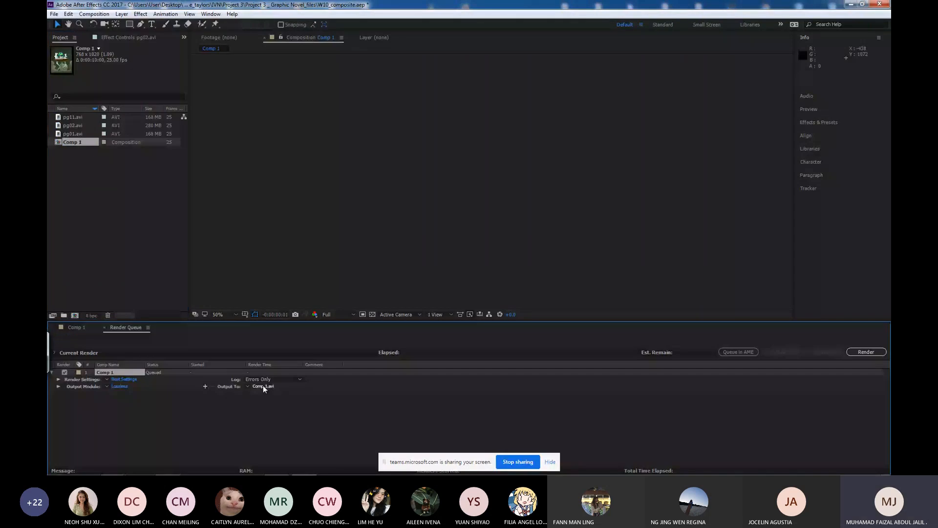
click(264, 387)
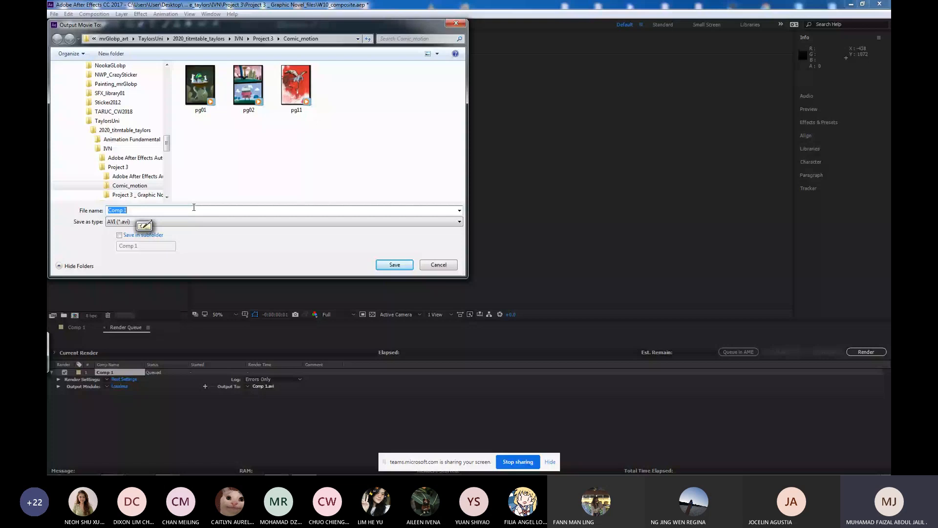
text(Composi)
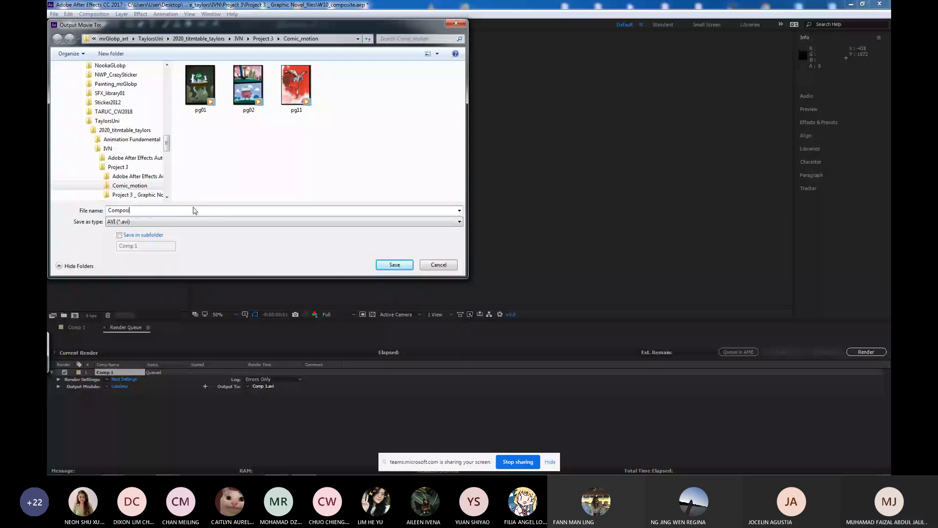
text(tion_test)
click(394, 264)
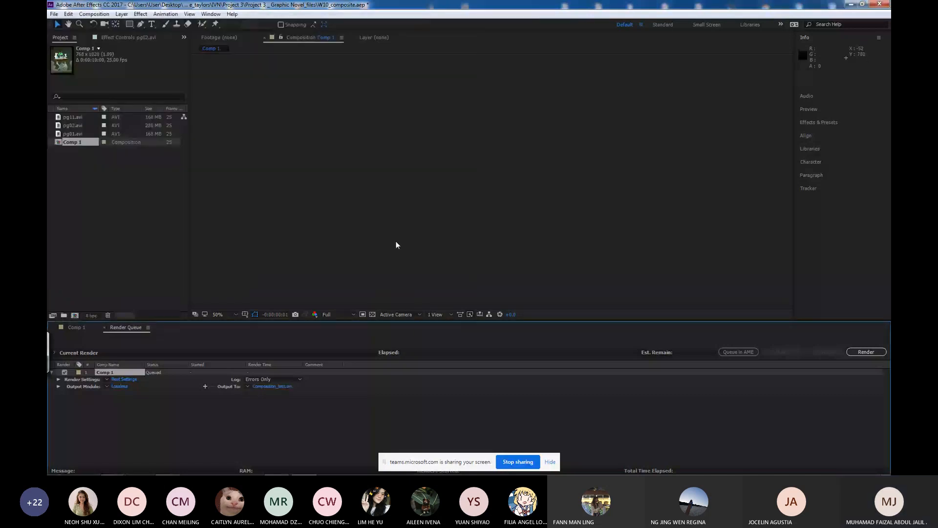
click(869, 354)
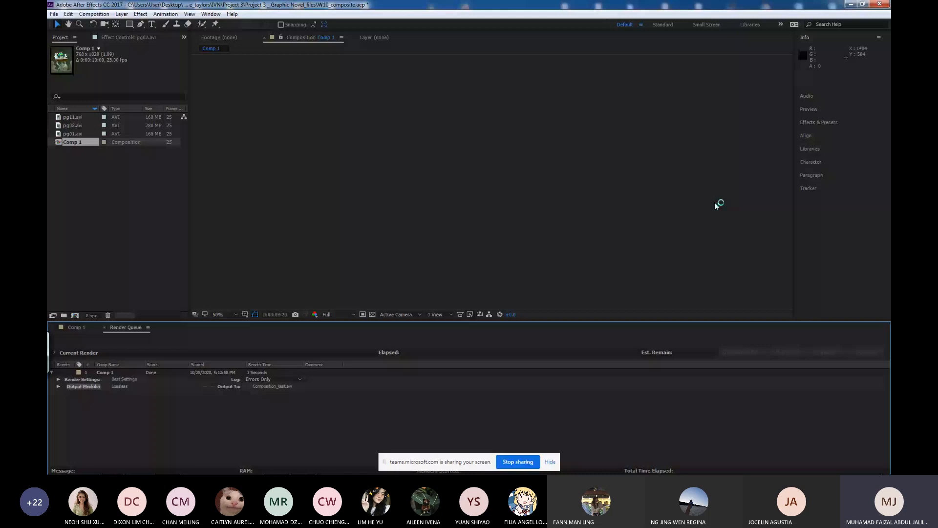
Switch to the Comic_motion folder window and check the file details of the rendered Composition_test video.
click(851, 4)
click(487, 160)
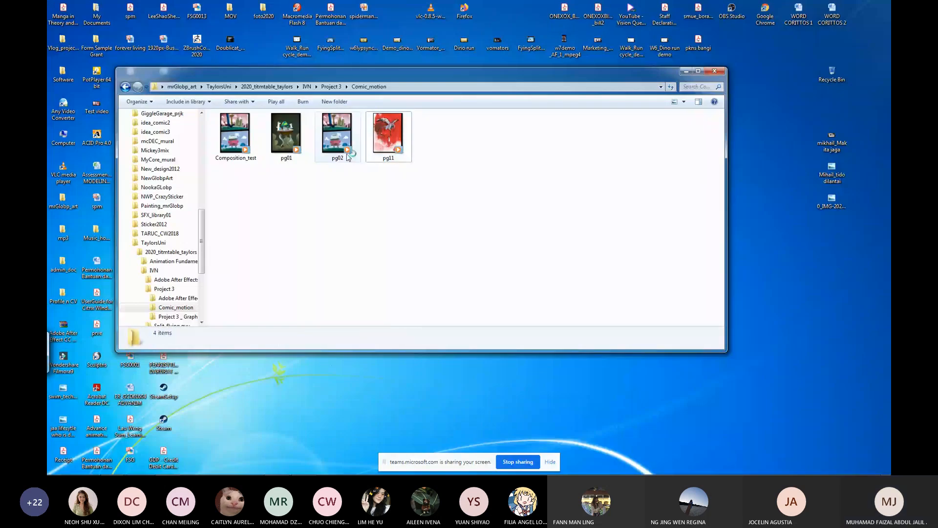
click(242, 154)
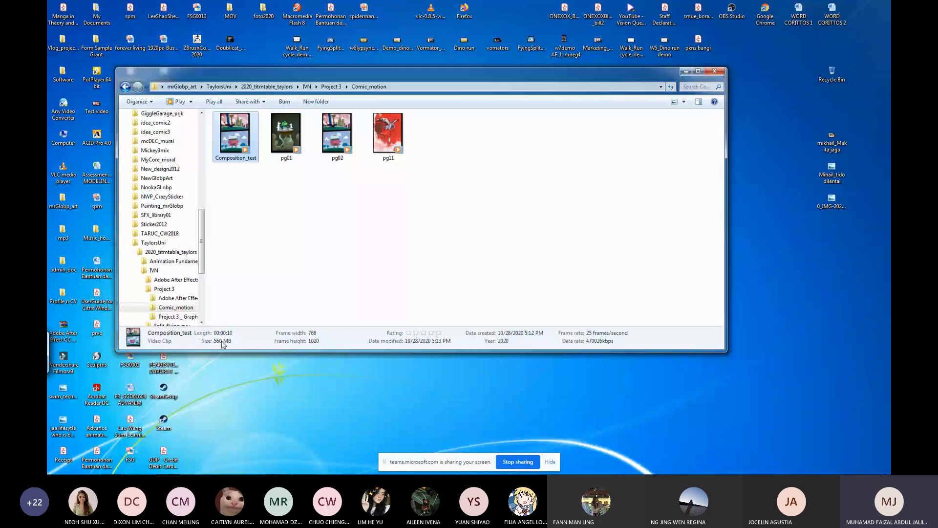
drag(390, 78, 514, 78)
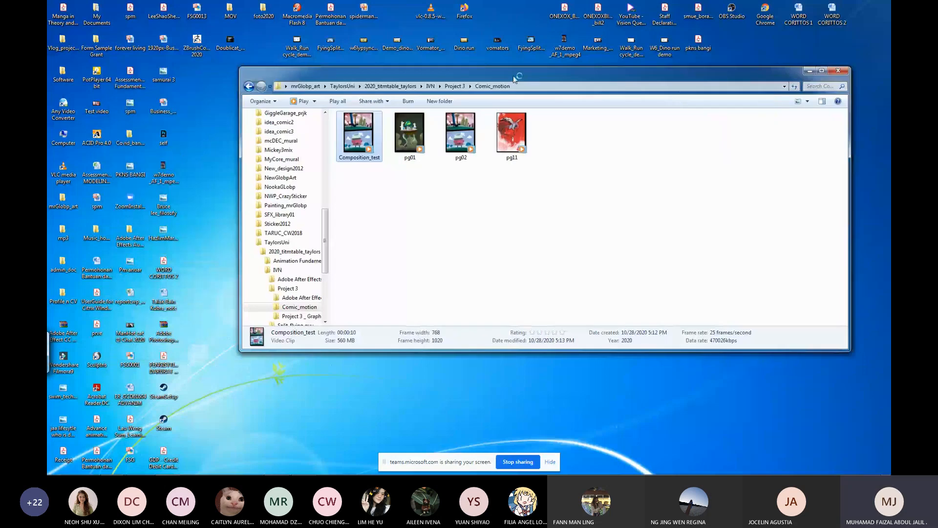
drag(515, 79, 551, 88)
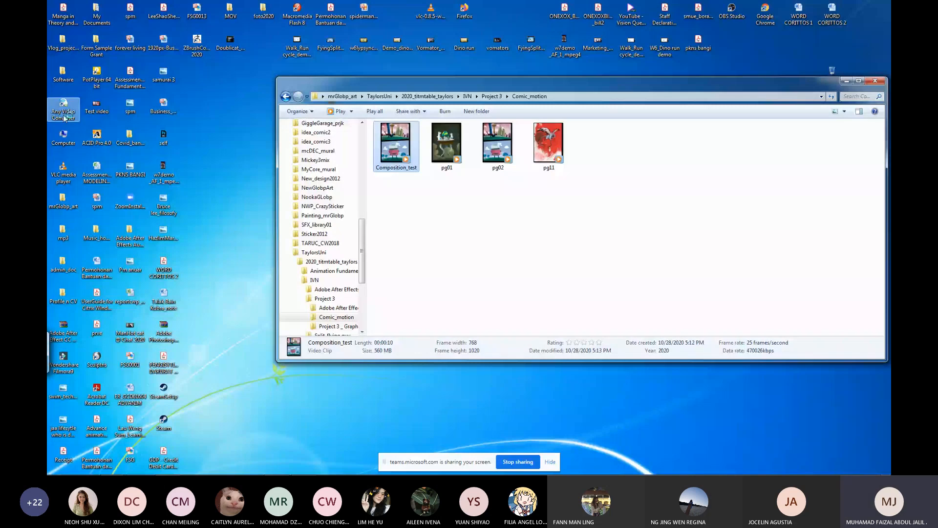
Play the Composition_test video to review the combined page sequence, and close the player.
double_click(395, 149)
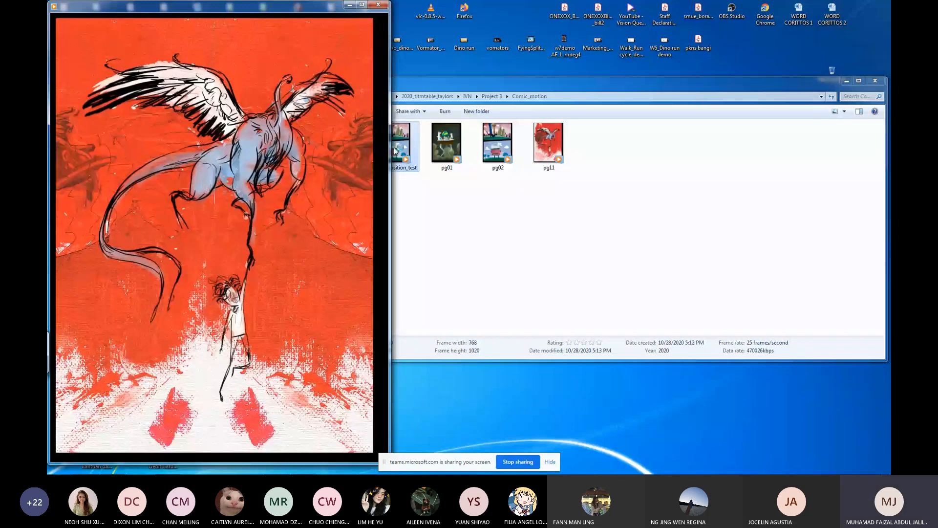
click(382, 7)
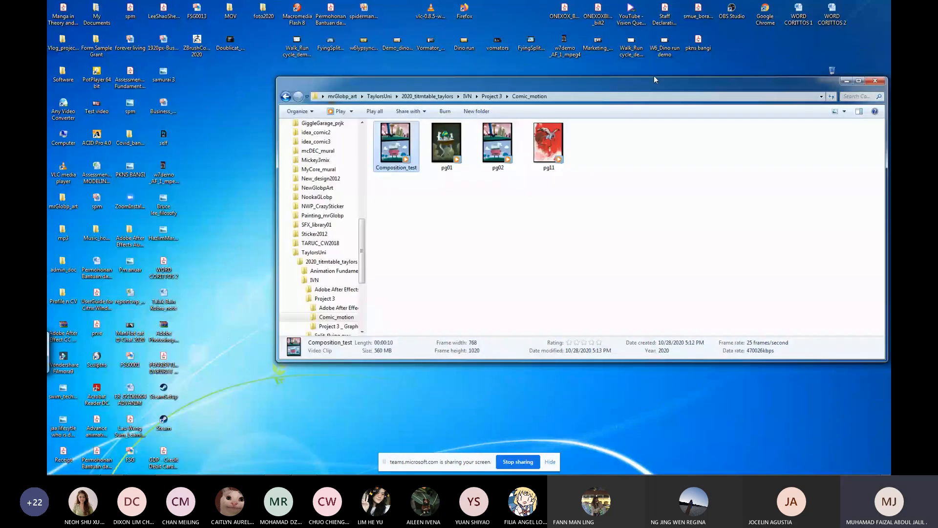
drag(654, 77, 507, 95)
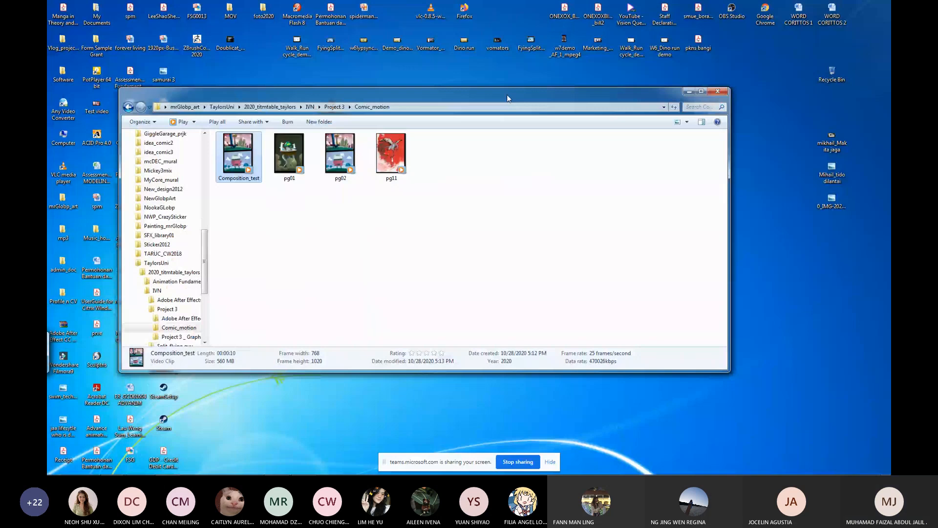
Switch to Chrome and bring up the ongoing Microsoft Teams meeting.
mouse_move(270, 472)
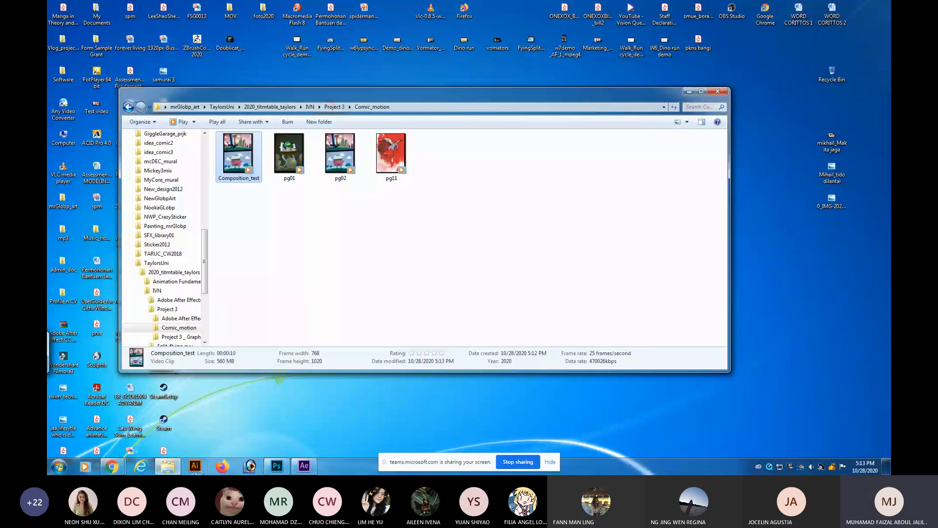
mouse_move(124, 466)
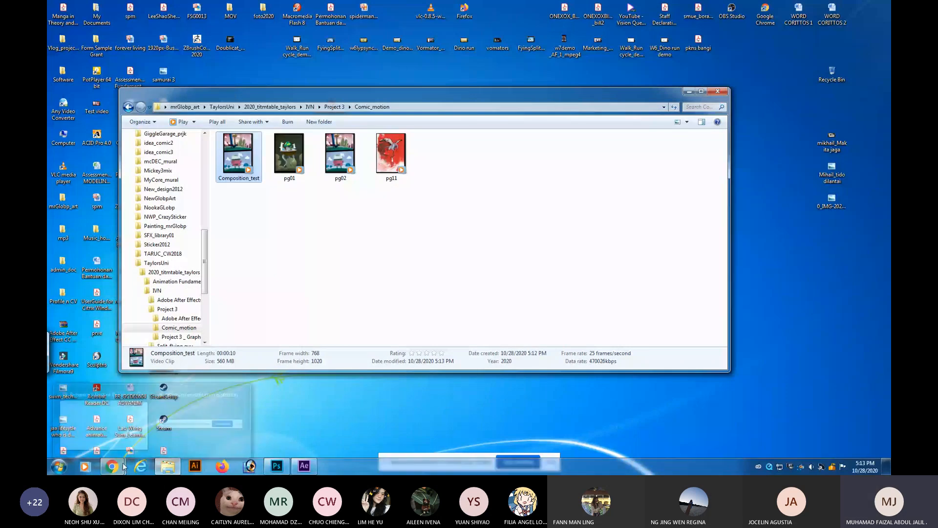
click(124, 467)
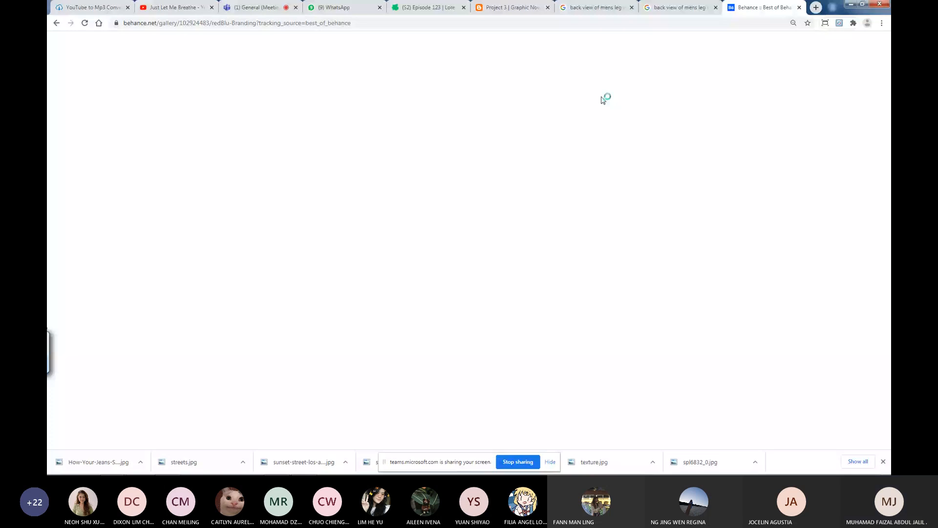
click(252, 6)
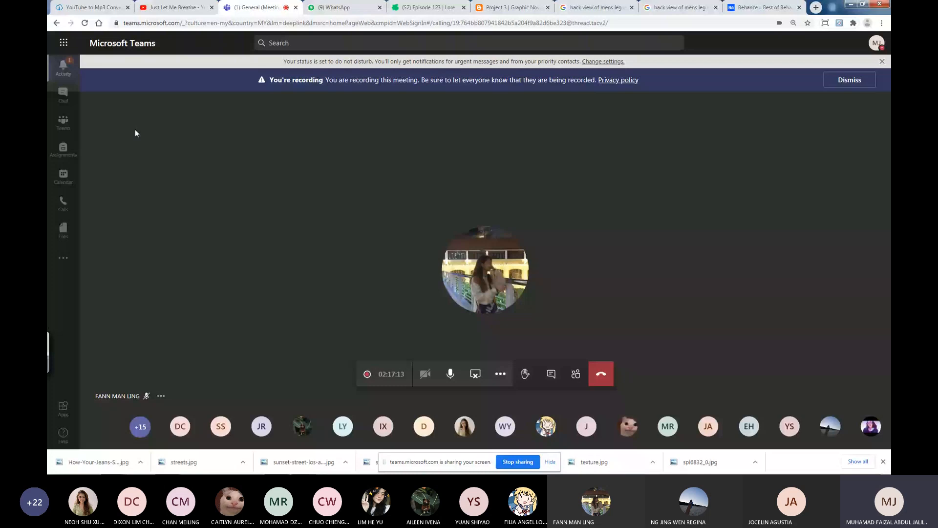
click(425, 8)
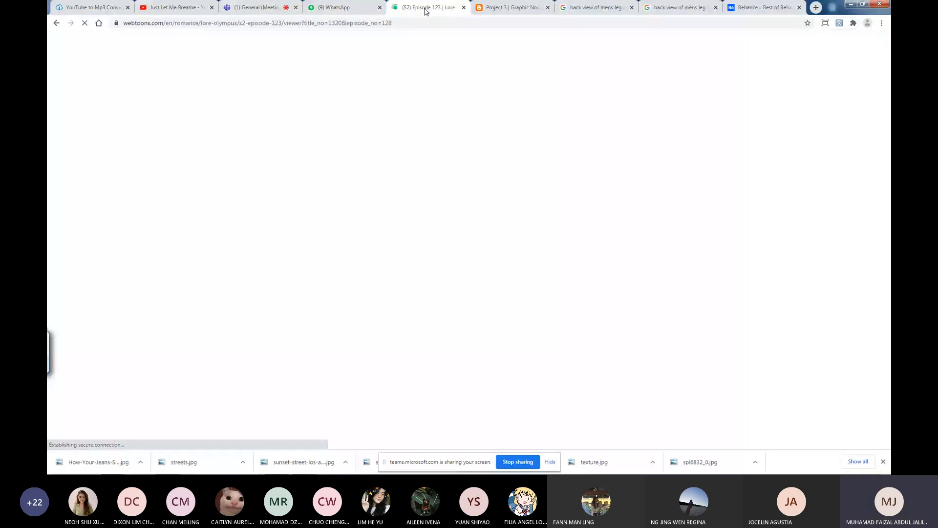
click(512, 7)
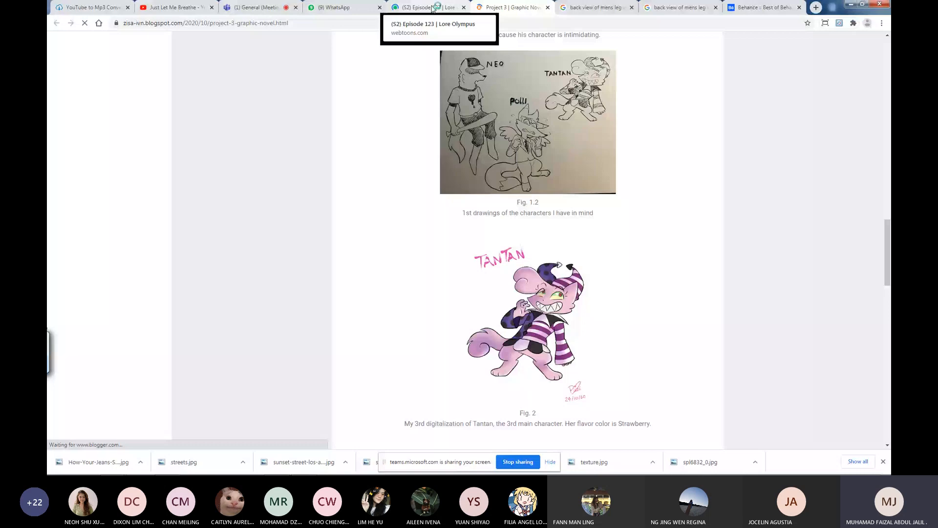
click(433, 9)
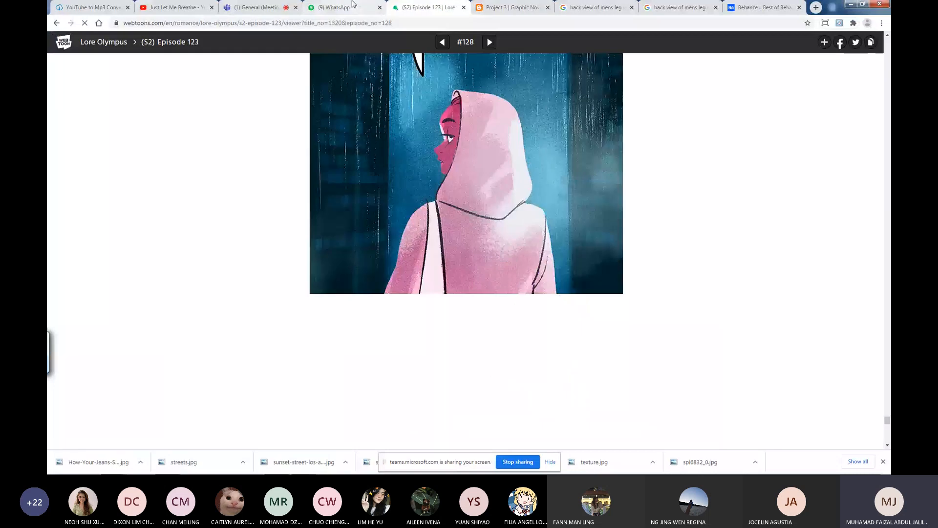
click(353, 5)
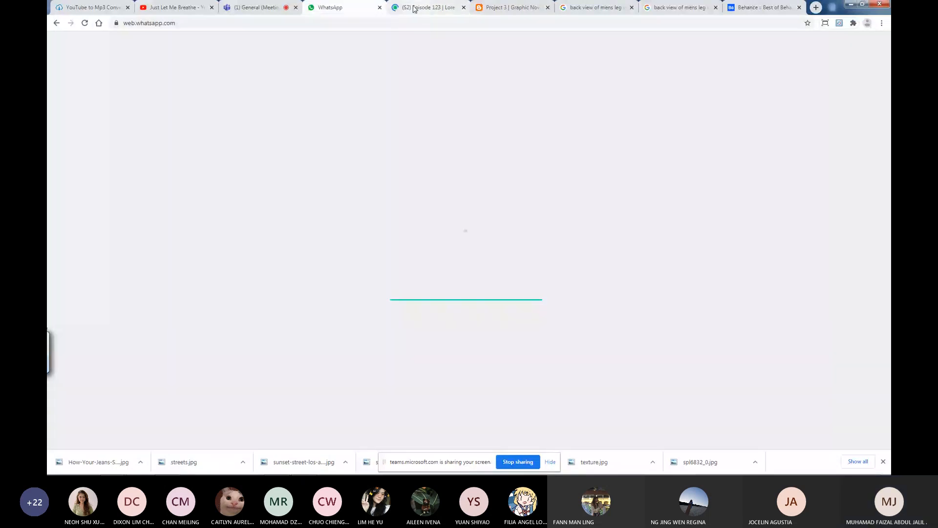
click(266, 9)
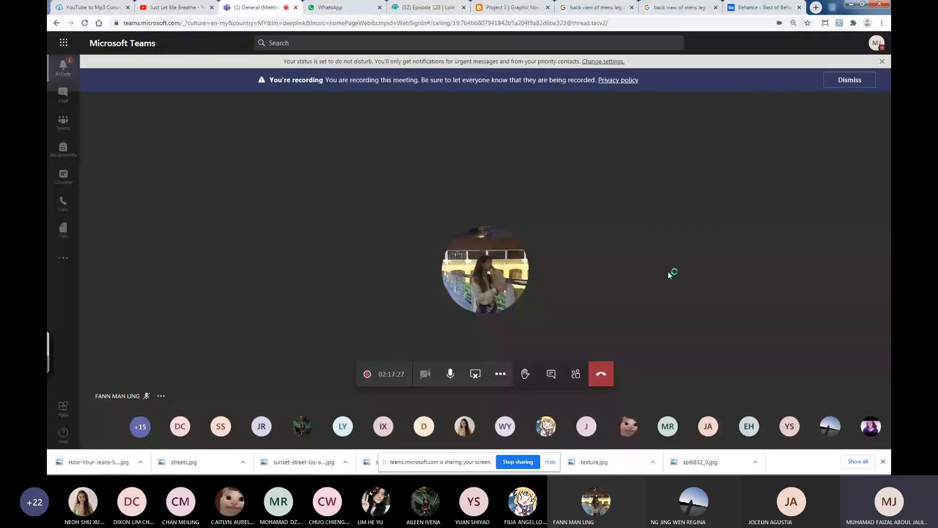
Look through the meeting's participant list and chat messages, and close the side pane.
click(574, 374)
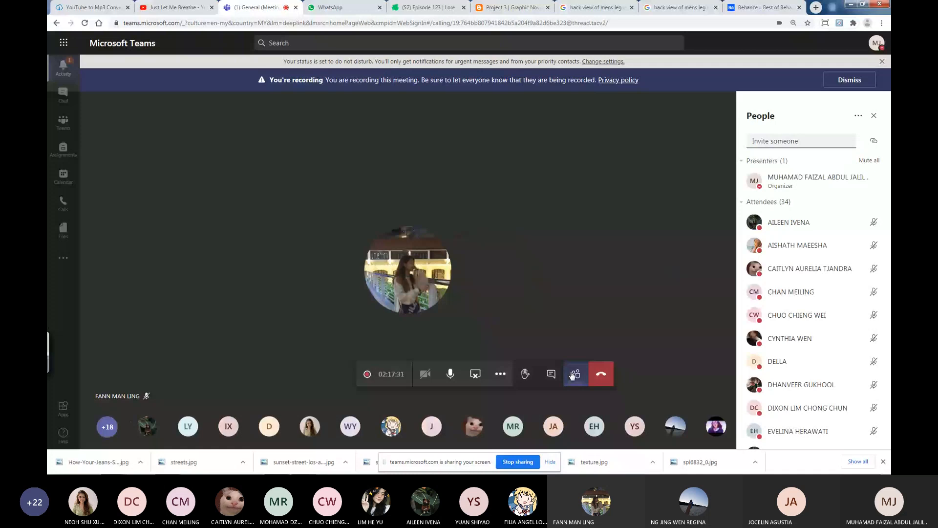
click(551, 374)
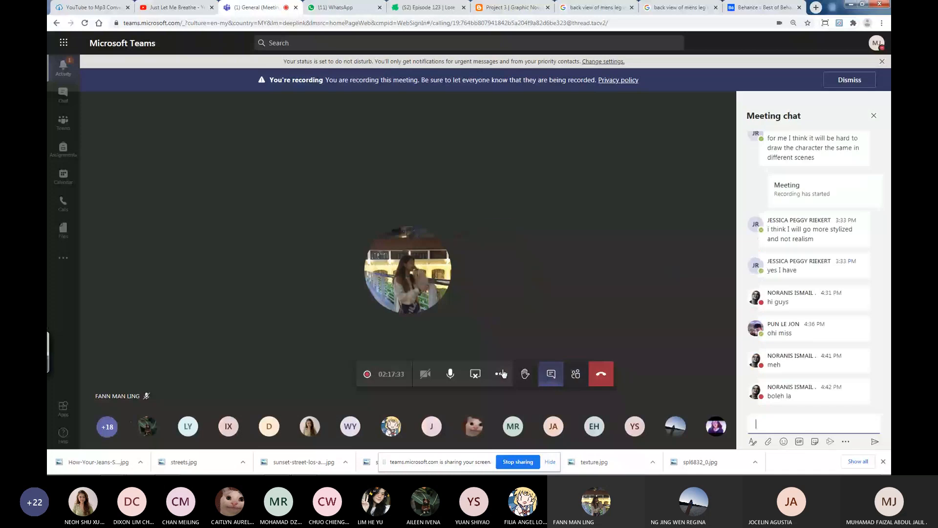
click(501, 373)
click(501, 373)
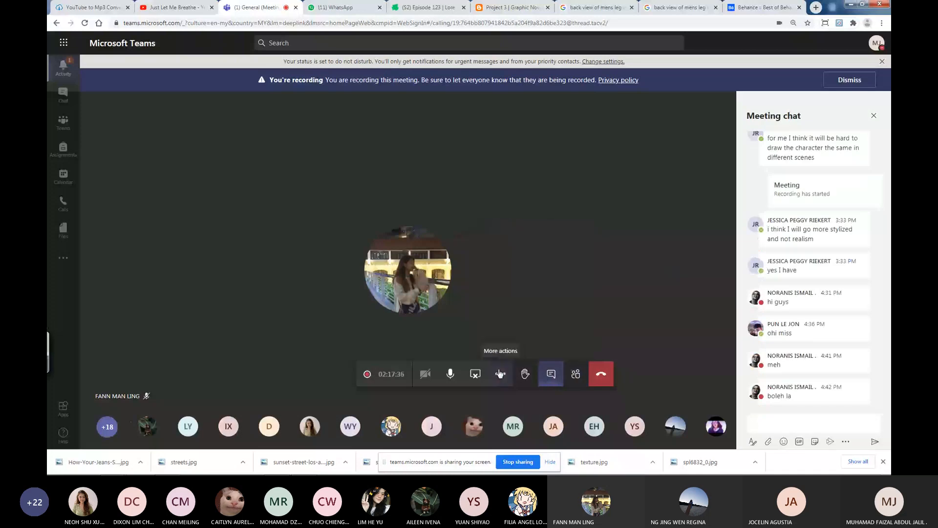
click(873, 117)
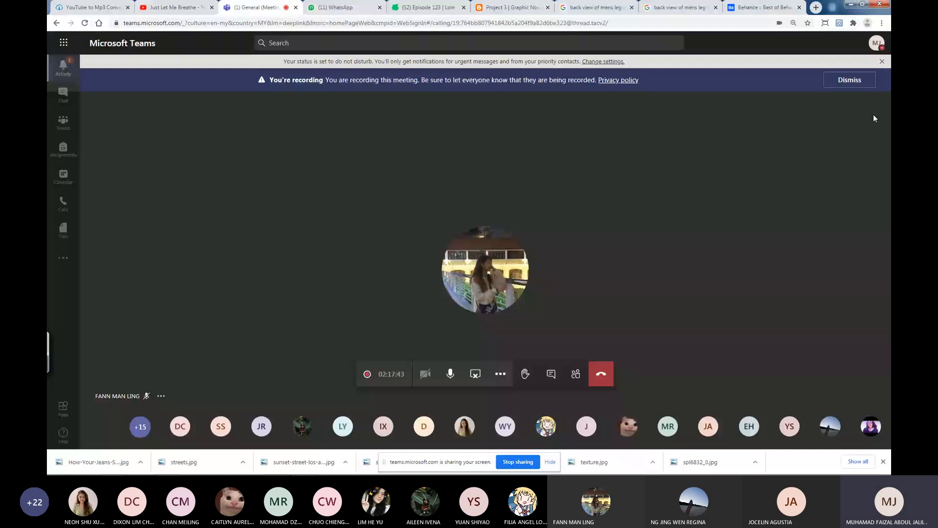
Post the message "window video makers" in the meeting chat.
click(553, 371)
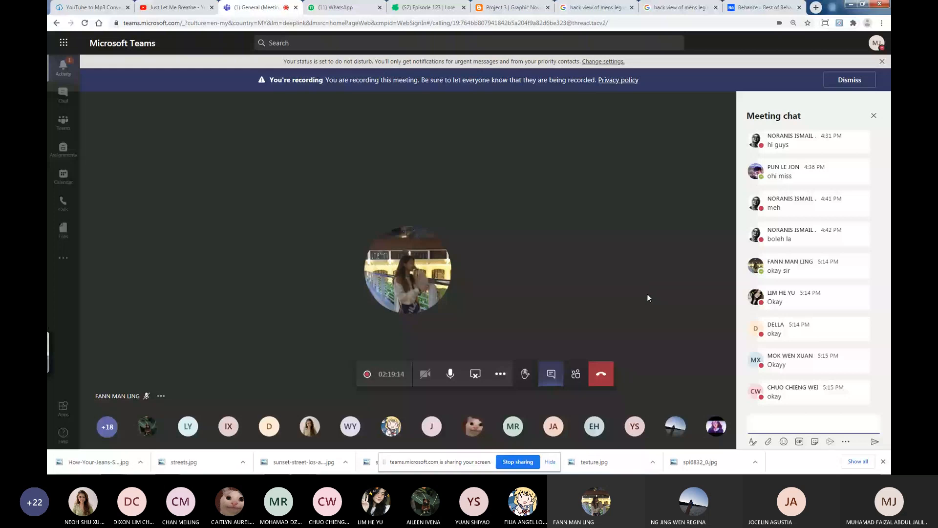
text(wondow )
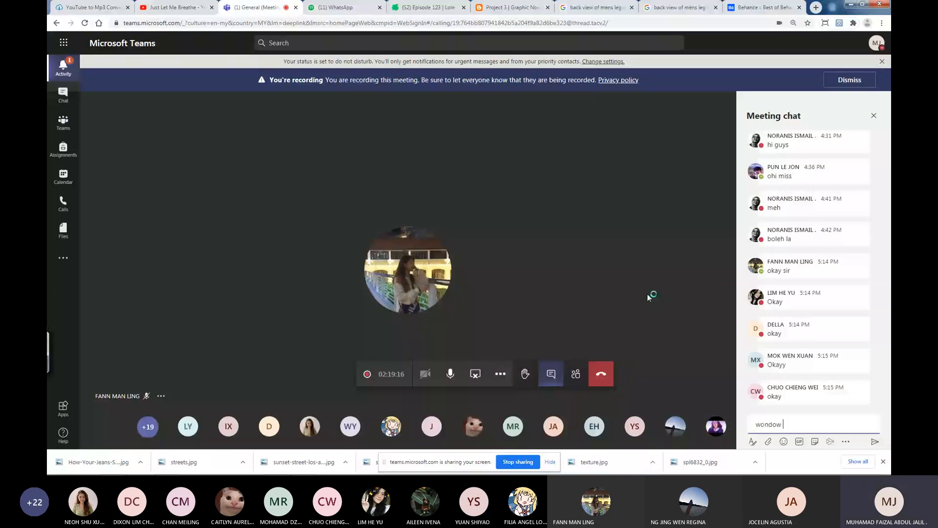
text(video)
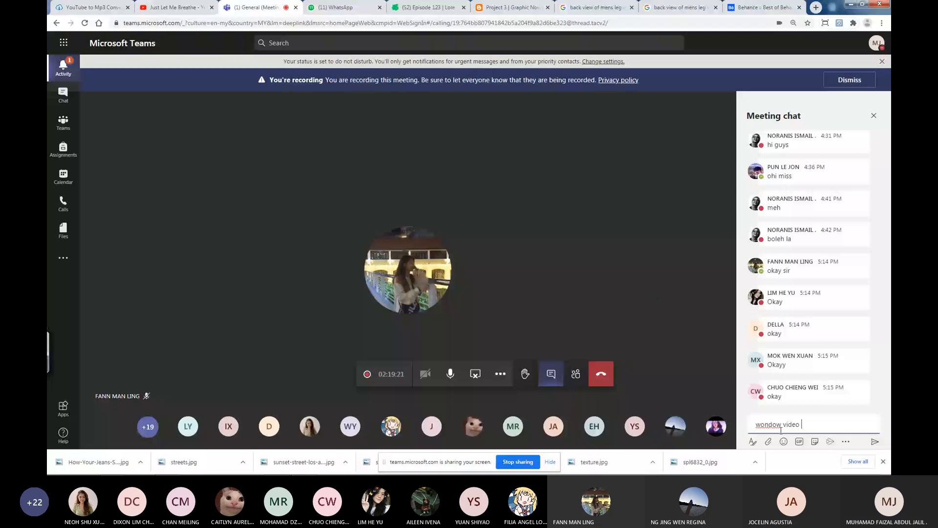
drag(760, 425, 765, 425)
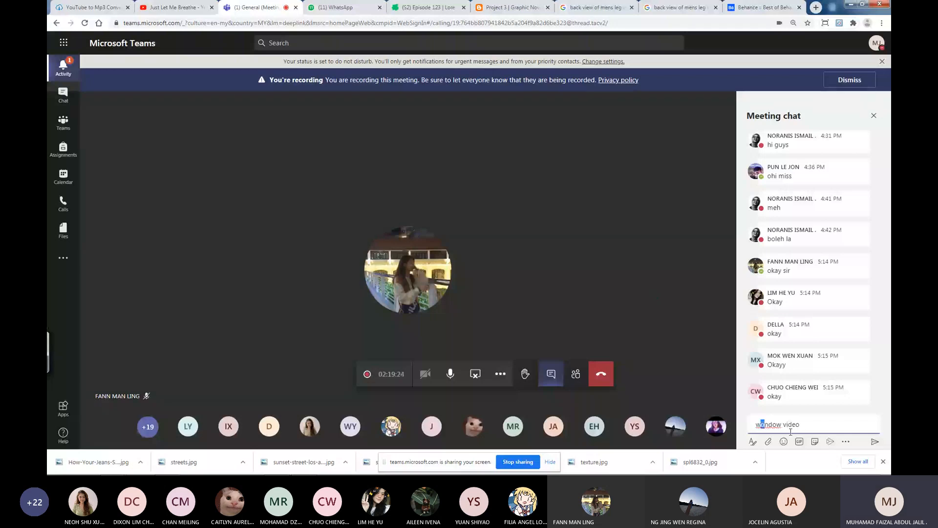
text(ideo makers)
key(Return)
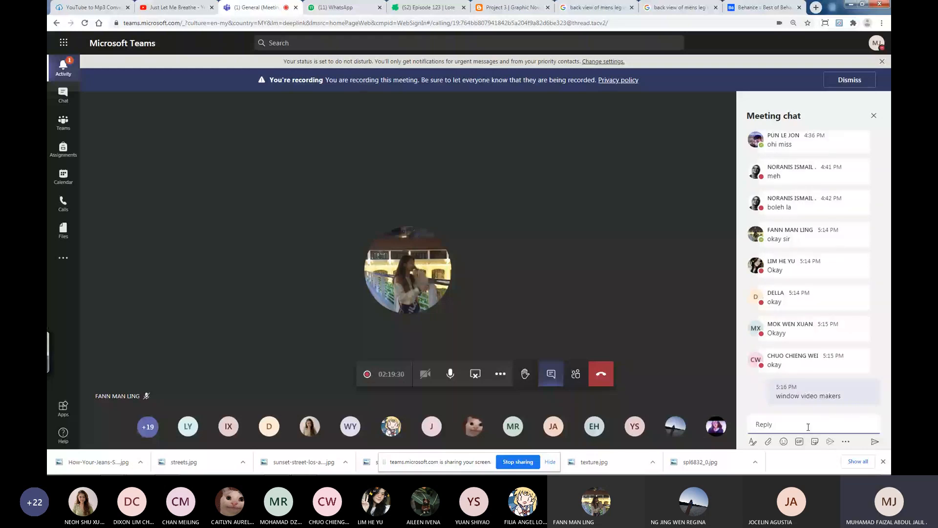
Show the meeting's participant list to review who is attending.
mouse_move(842, 406)
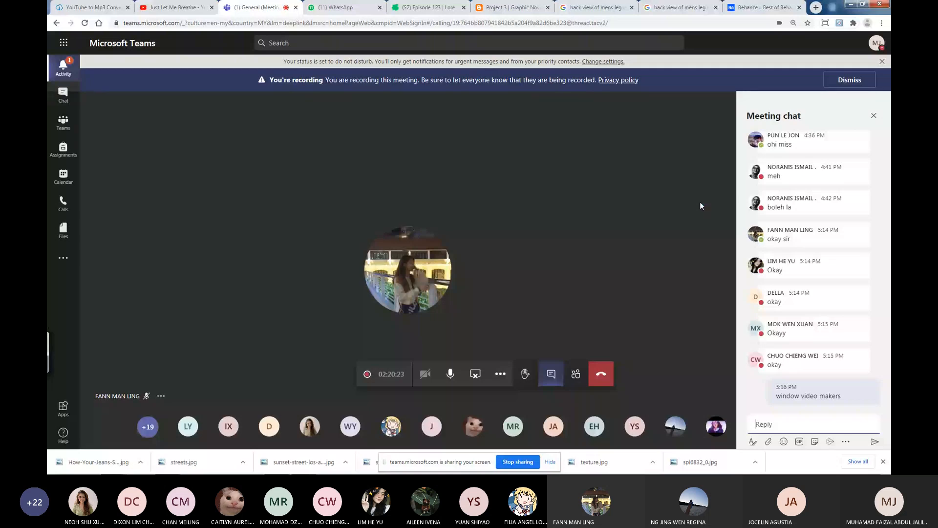
click(577, 374)
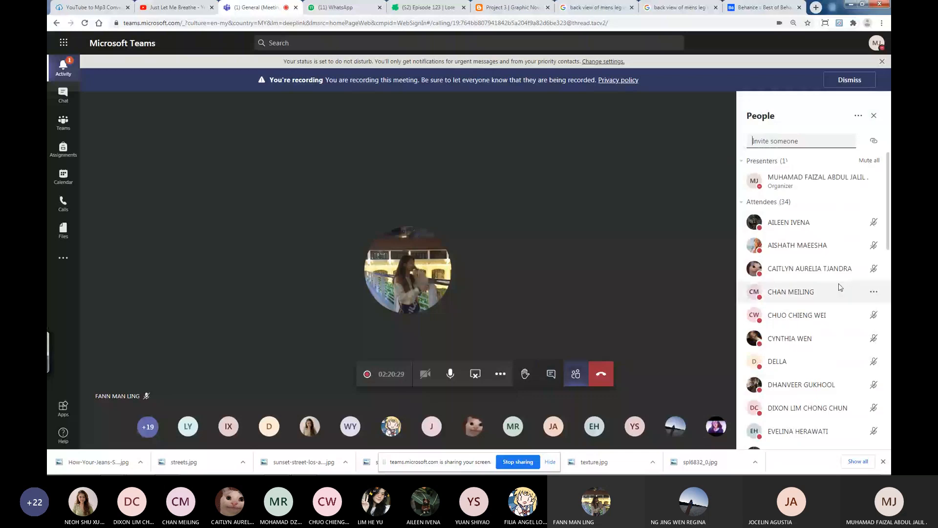
click(677, 262)
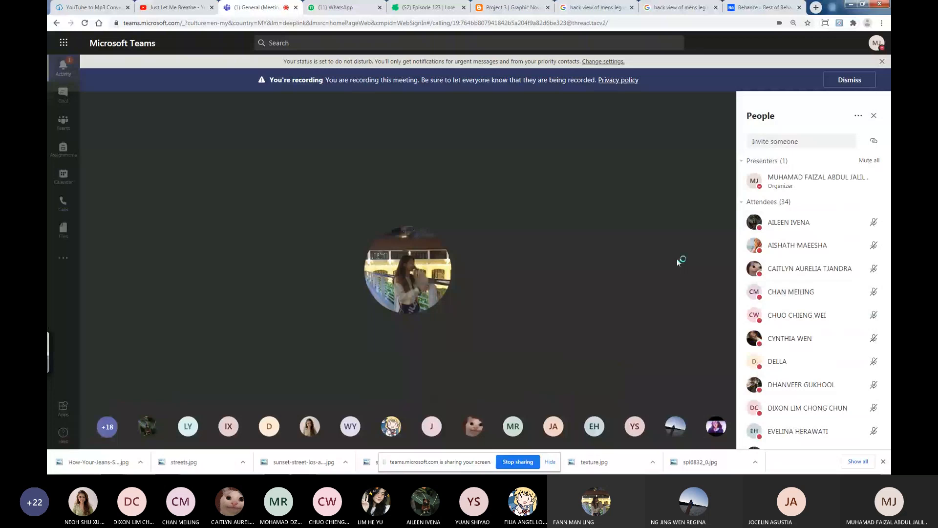
Look through the meeting's attendee list, close it, and bring up the meeting chat to read the replies.
scroll(797, 305, down, 5)
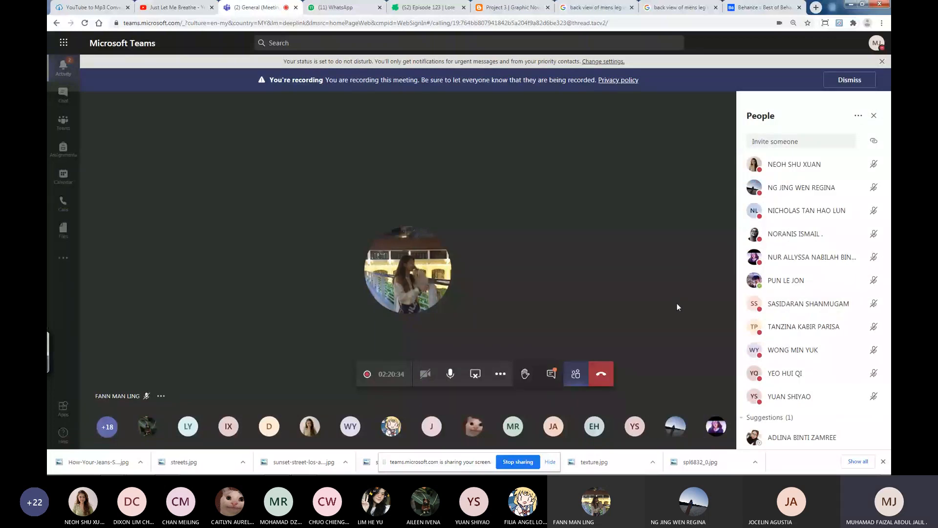
scroll(823, 294, up, 5)
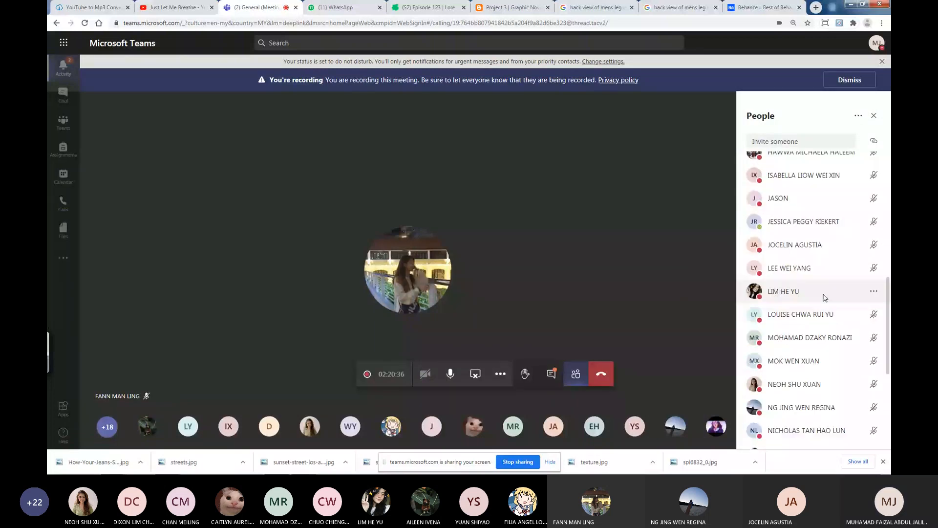
scroll(825, 295, down, 2)
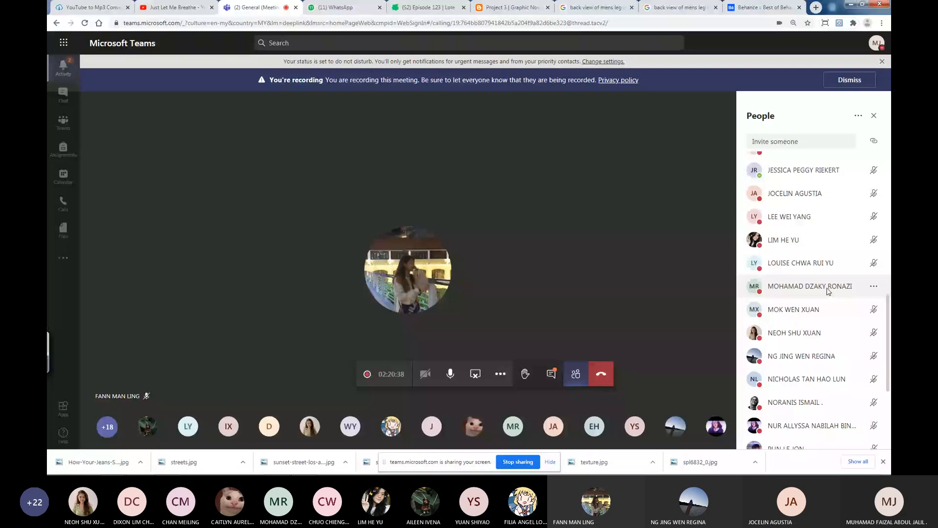
scroll(827, 291, up, 8)
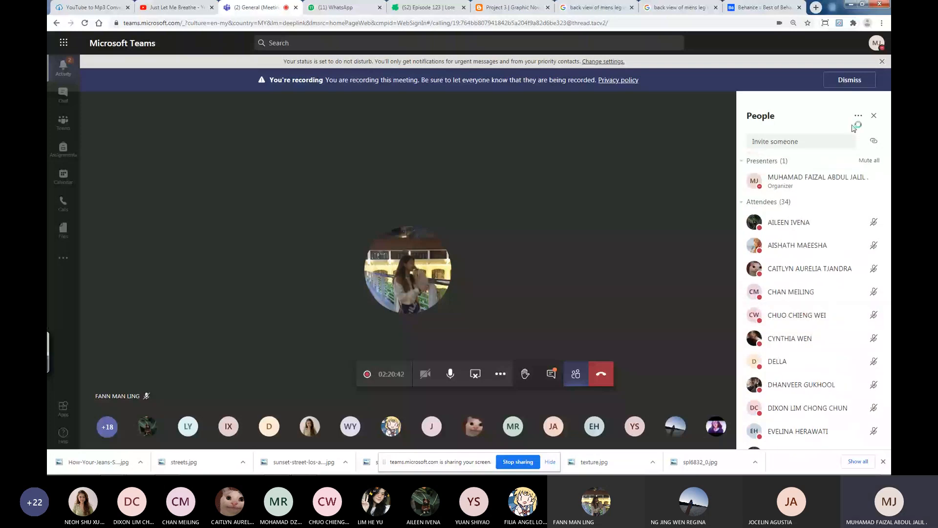
click(874, 116)
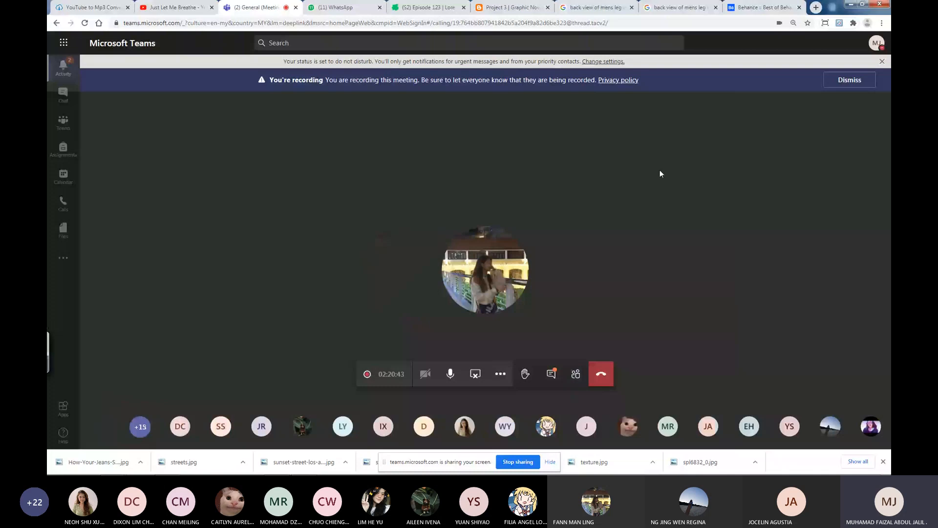
click(551, 373)
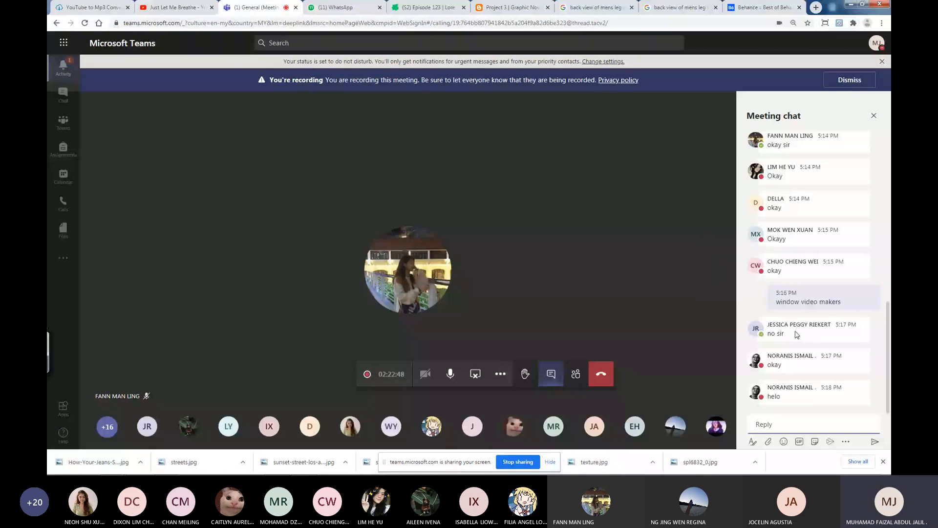
mouse_move(812, 337)
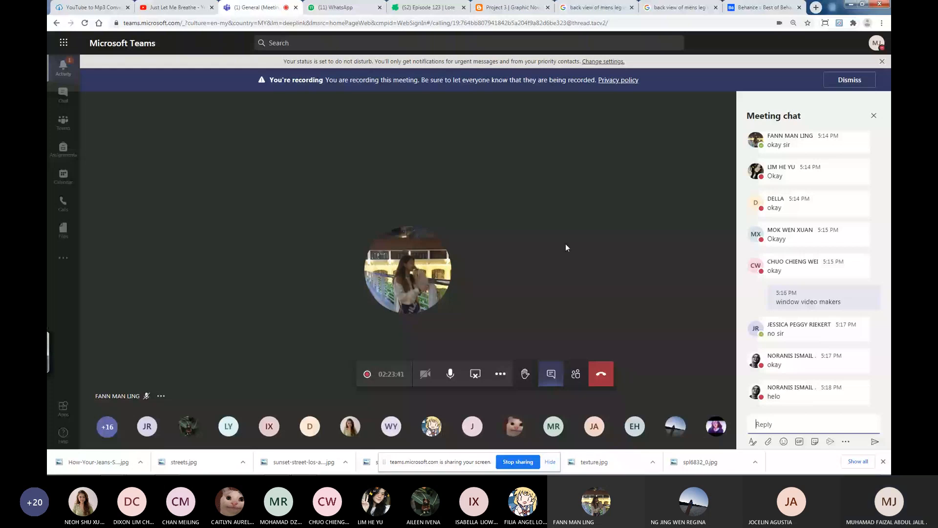
Switch to WhatsApp and view the unread messages from a colleague and in The Bekamians group.
click(342, 7)
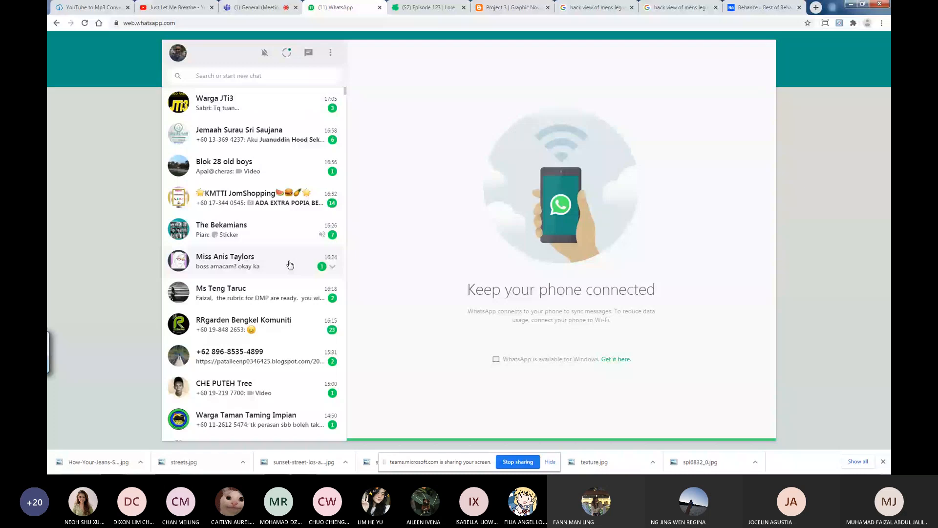
click(292, 262)
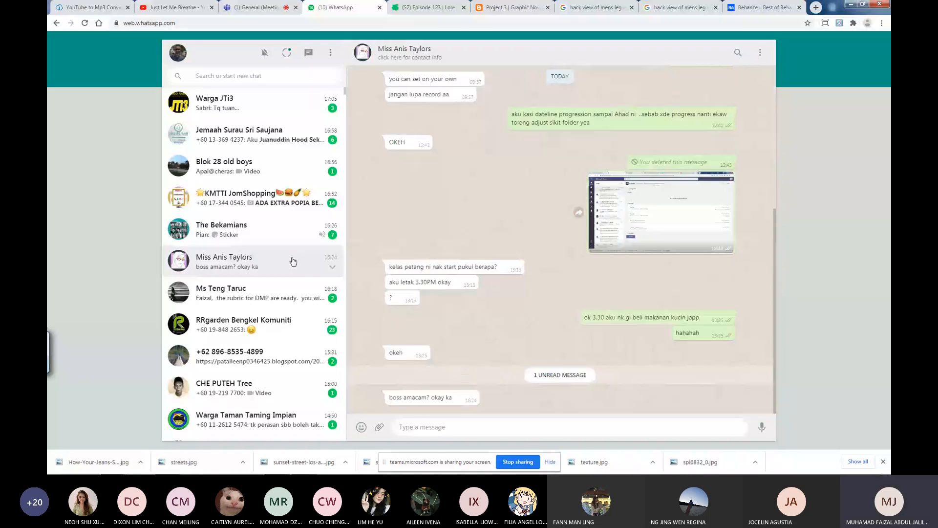
click(281, 237)
Open the unknown sender's chat asking for comic planning feedback, accept the sender as not spam, and follow the shared blog link.
click(302, 362)
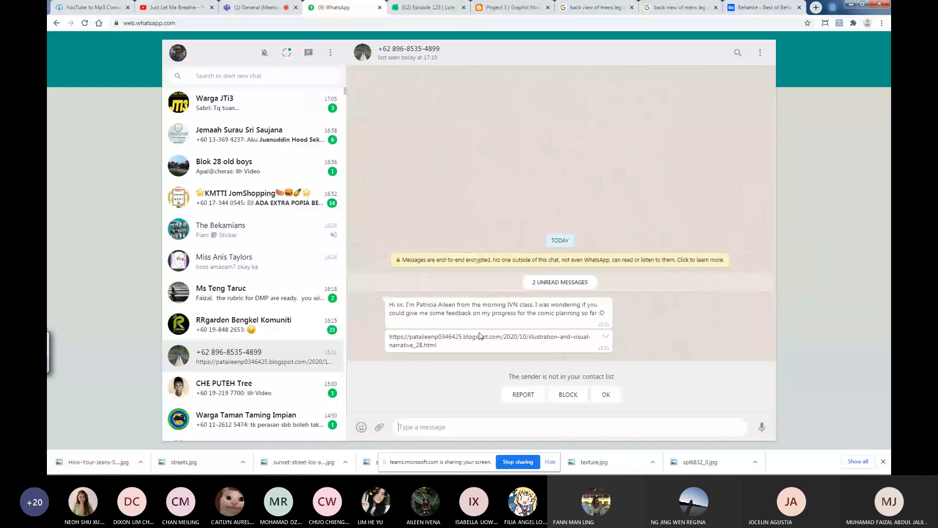
click(606, 394)
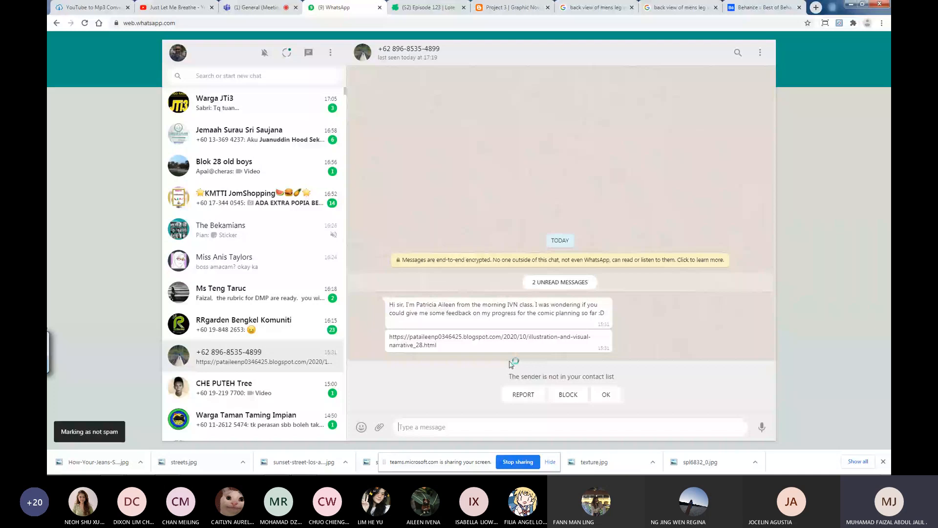
click(511, 337)
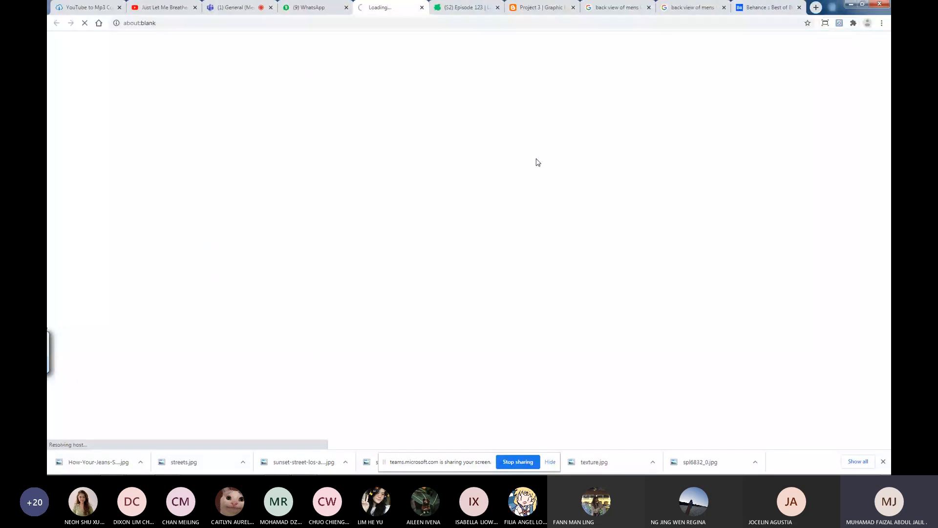
Examine the Project 3 graphic novel proposal embedded in the student's blog, from its inspirations and concept through the visual style slides.
scroll(513, 73, down, 8)
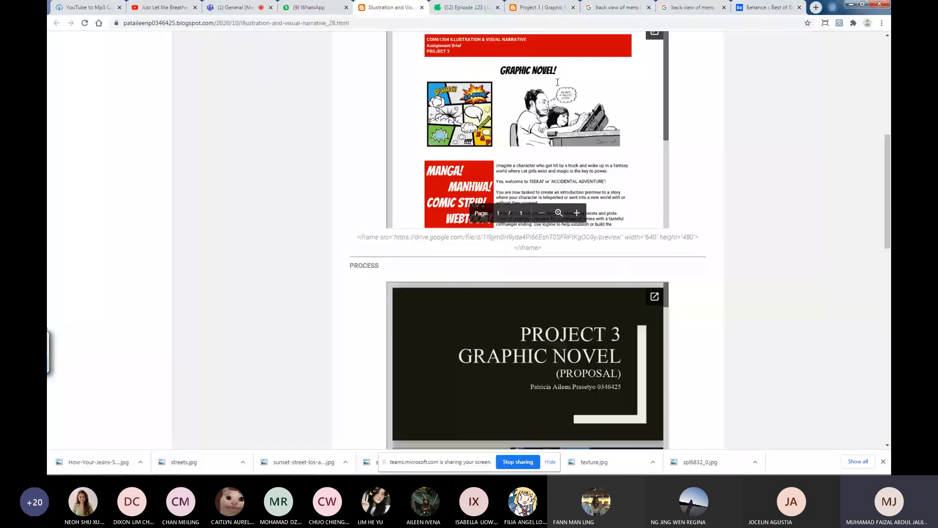
scroll(557, 82, down, 8)
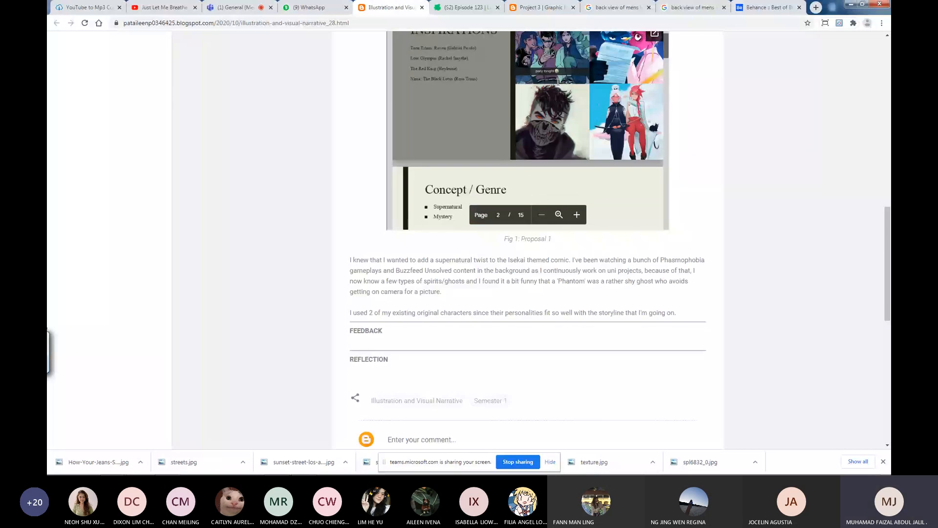
scroll(558, 82, up, 3)
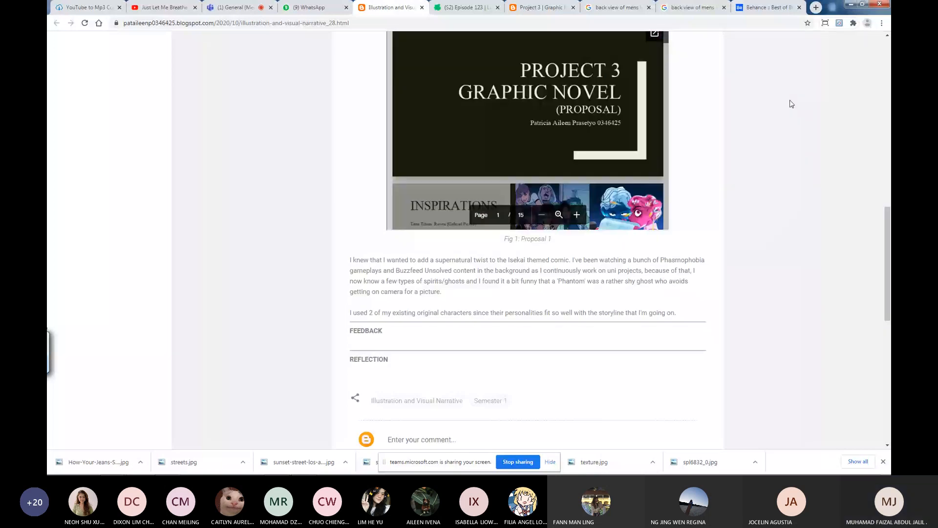
scroll(622, 113, down, 3)
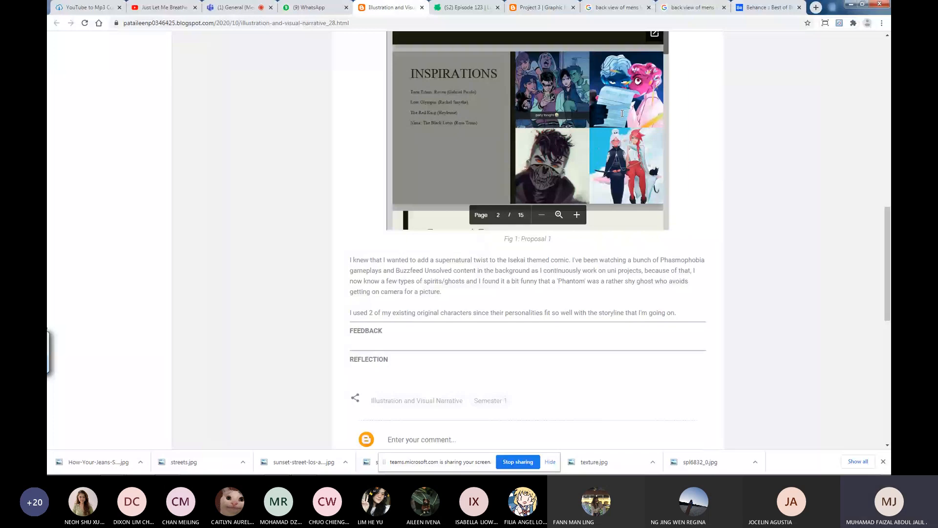
scroll(622, 113, down, 3)
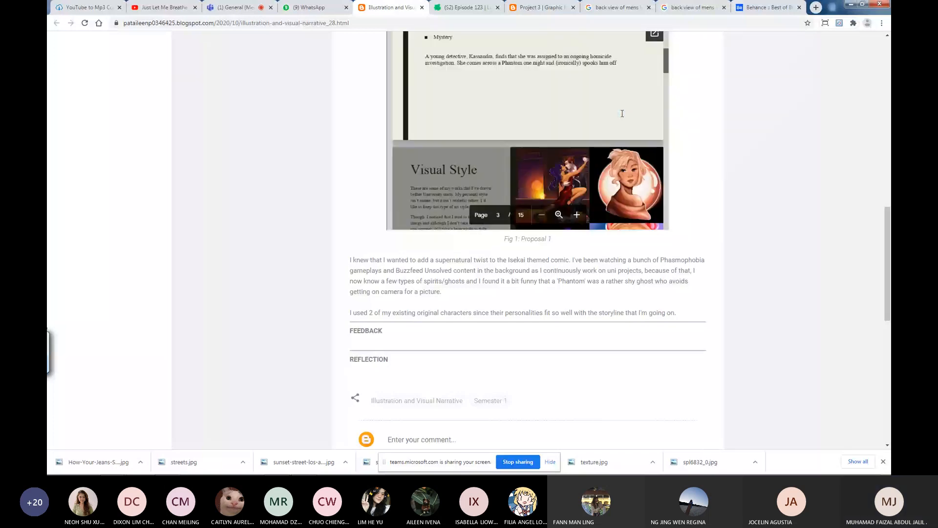
scroll(622, 112, down, 3)
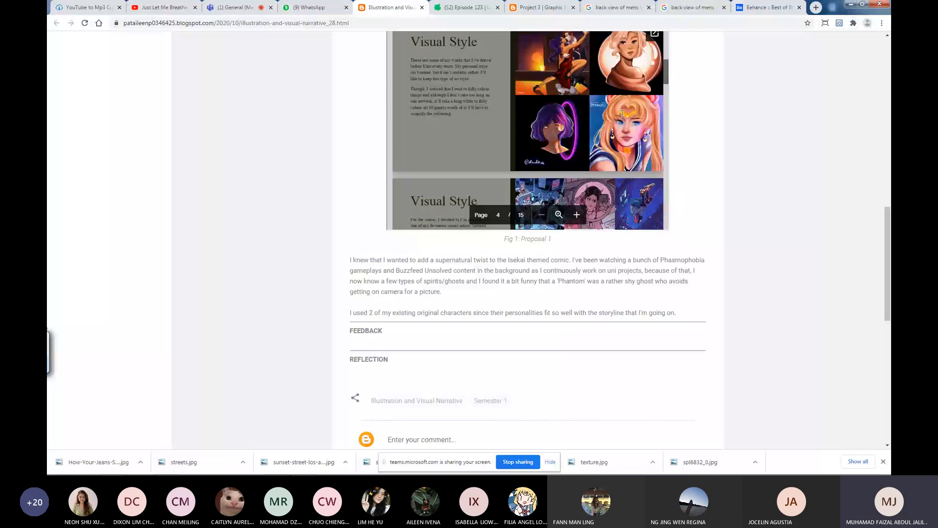
scroll(622, 112, down, 1)
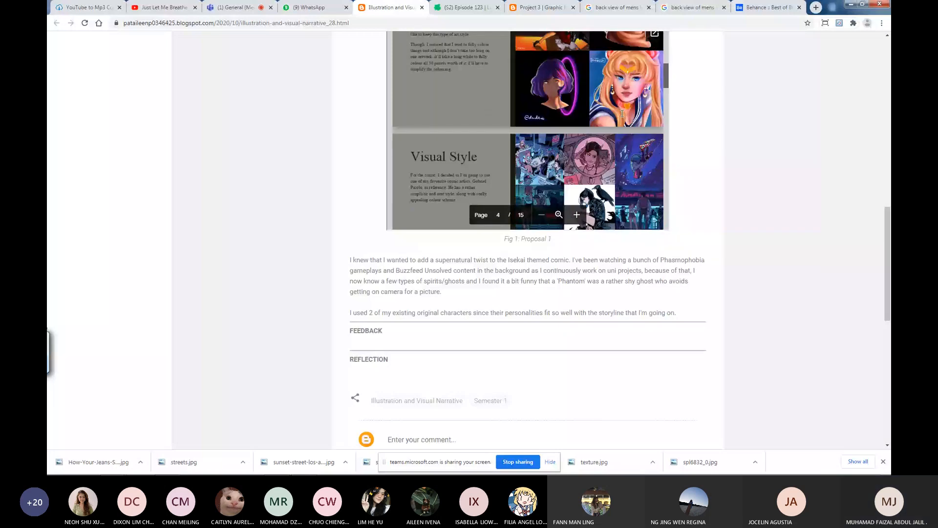
scroll(622, 113, down, 5)
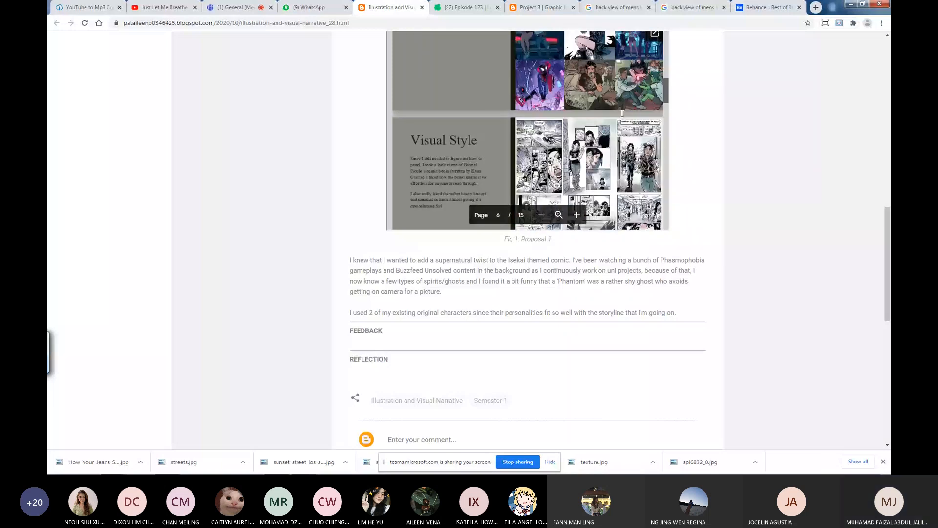
scroll(622, 113, down, 3)
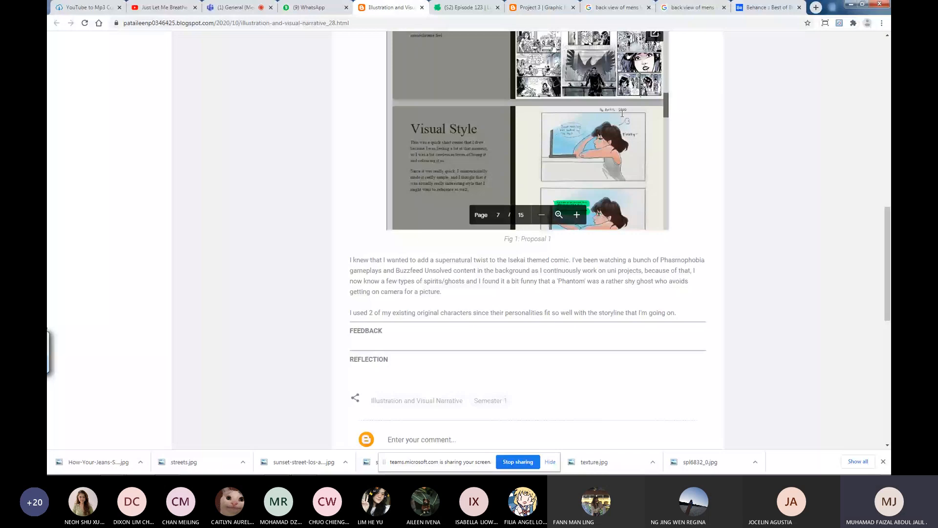
Review the proposal's story structure, event timeline and character slides, zooming out to fit the full Kassandra design page.
scroll(592, 118, down, 3)
scroll(592, 118, down, 5)
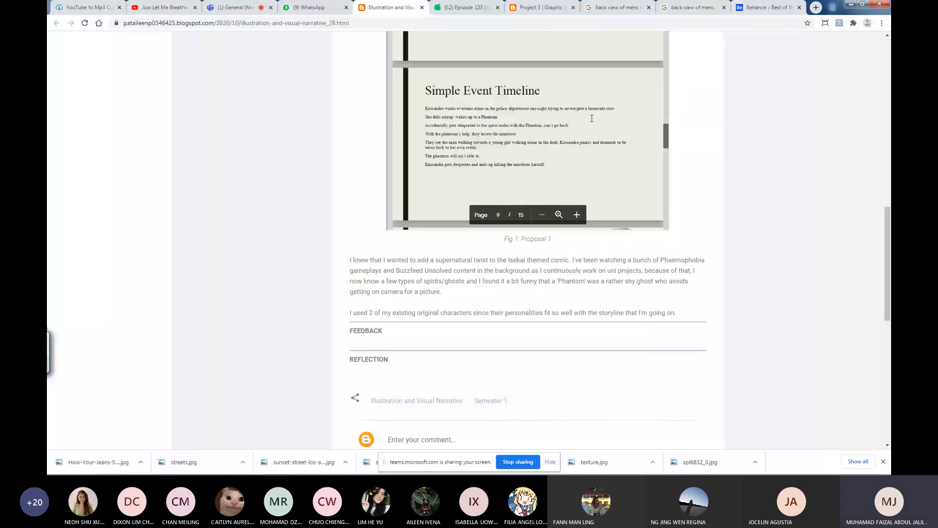
scroll(592, 118, down, 1)
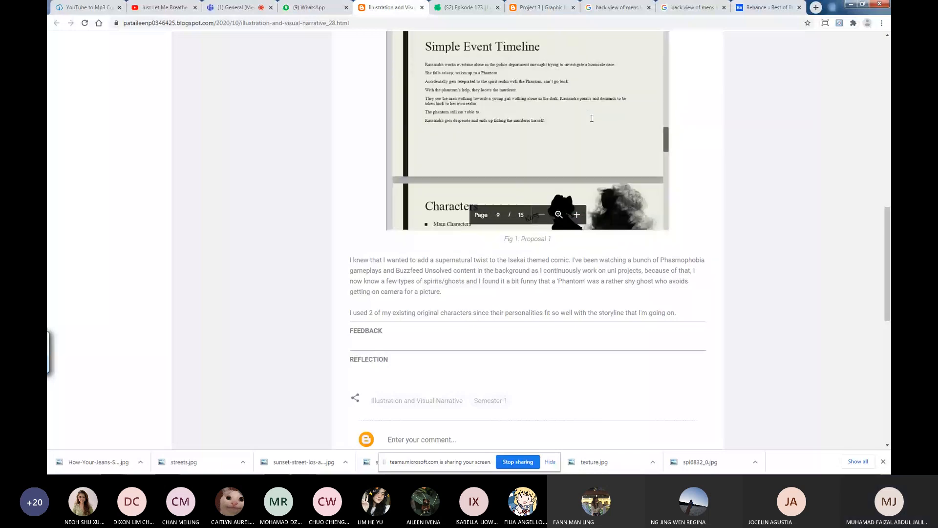
scroll(592, 119, down, 4)
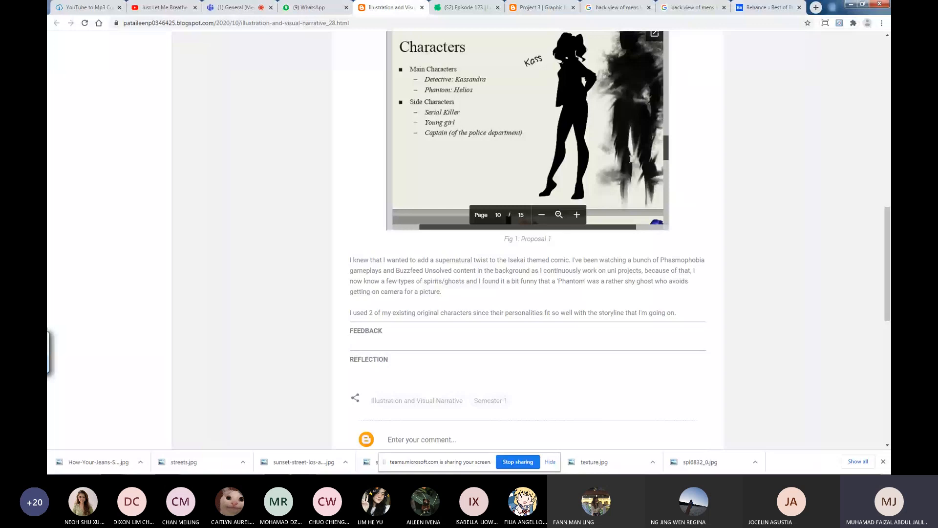
scroll(631, 159, down, 3)
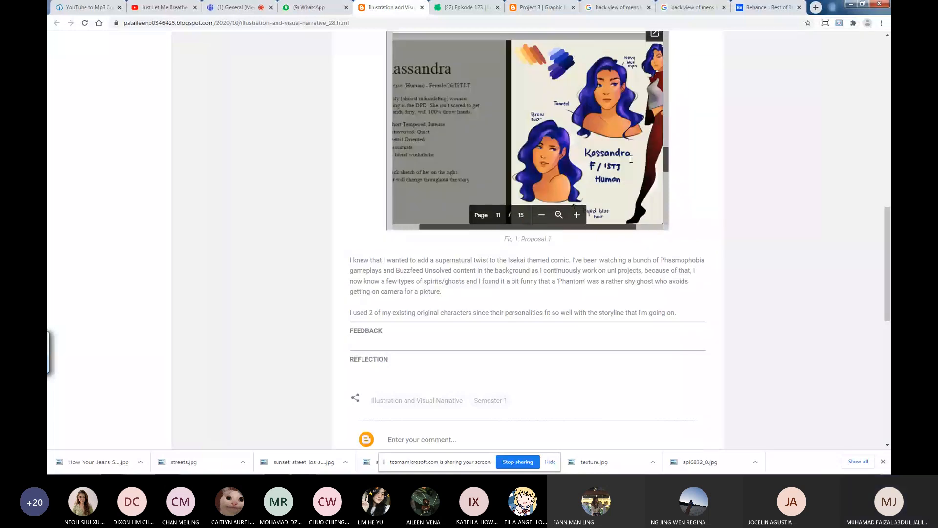
scroll(630, 159, down, 1)
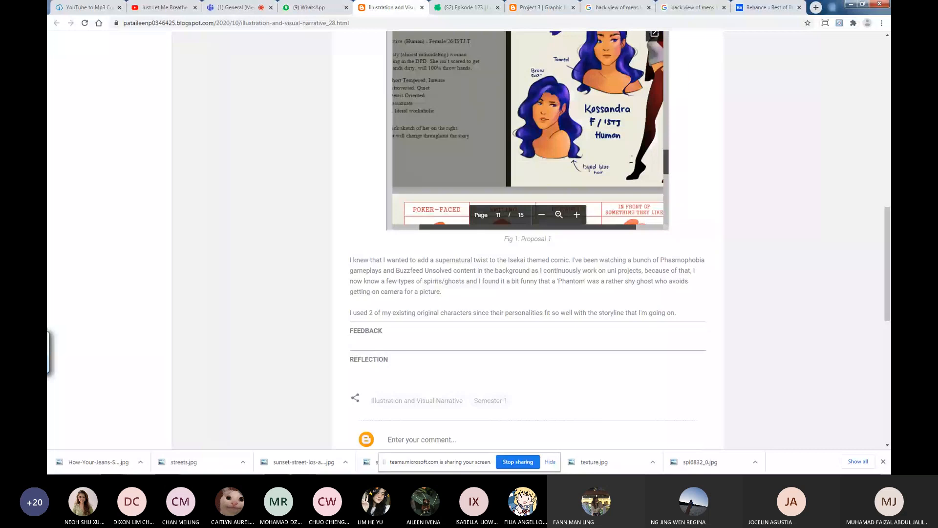
scroll(631, 159, down, 3)
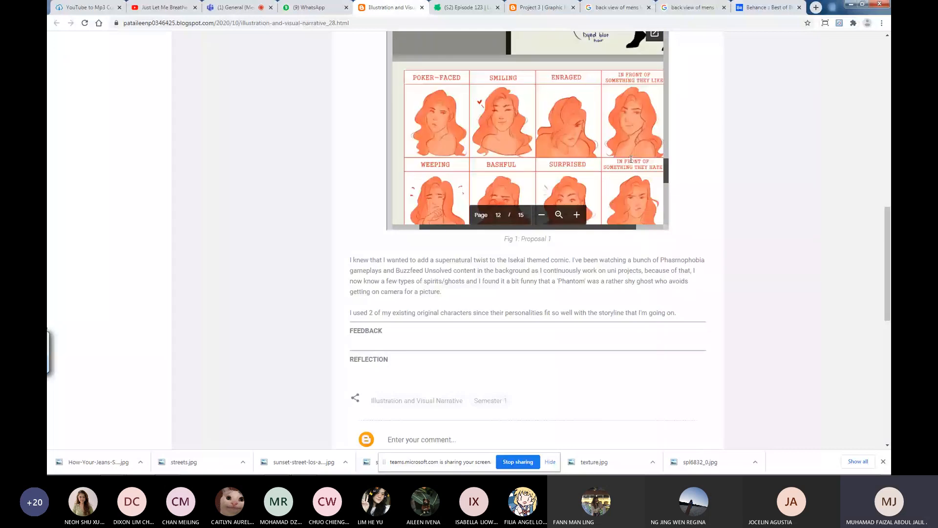
scroll(630, 159, up, 3)
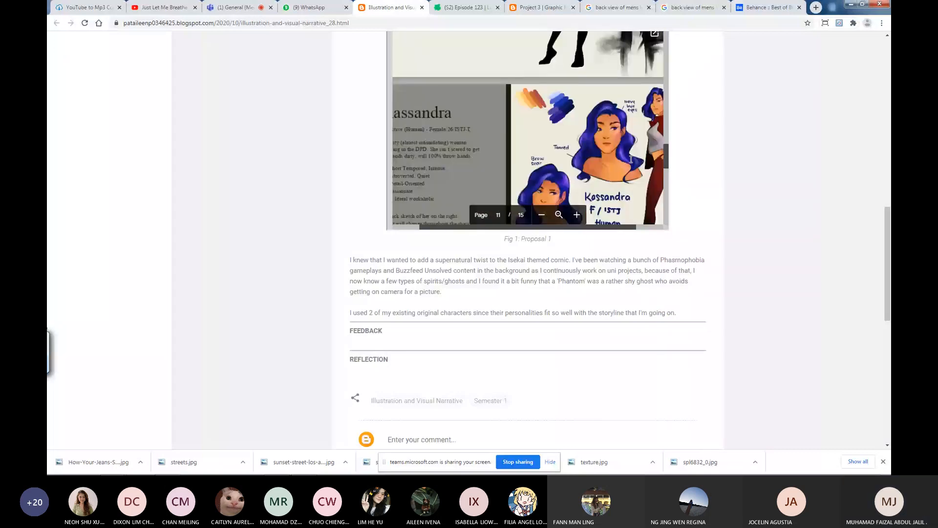
click(542, 215)
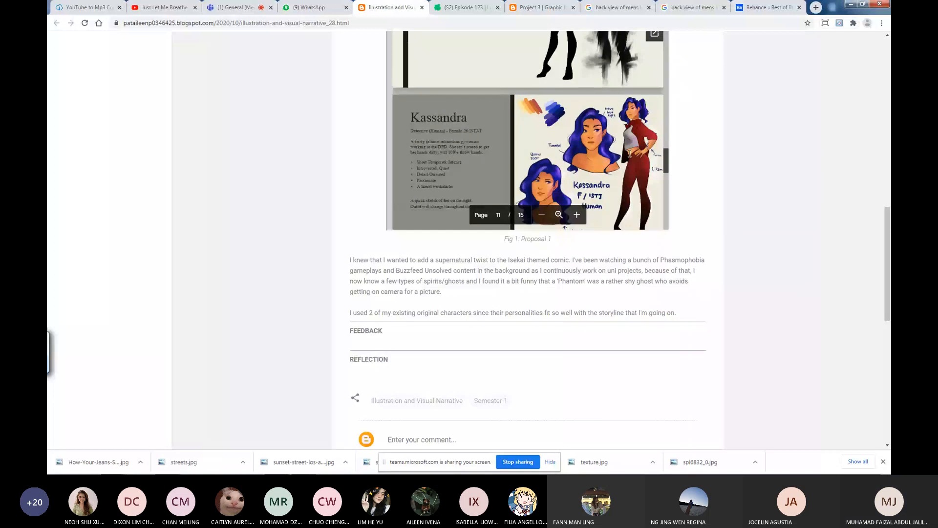
Read the proposal through to its closing slide, and revisit the expression sheets, characters and visual style pages.
scroll(630, 153, down, 10)
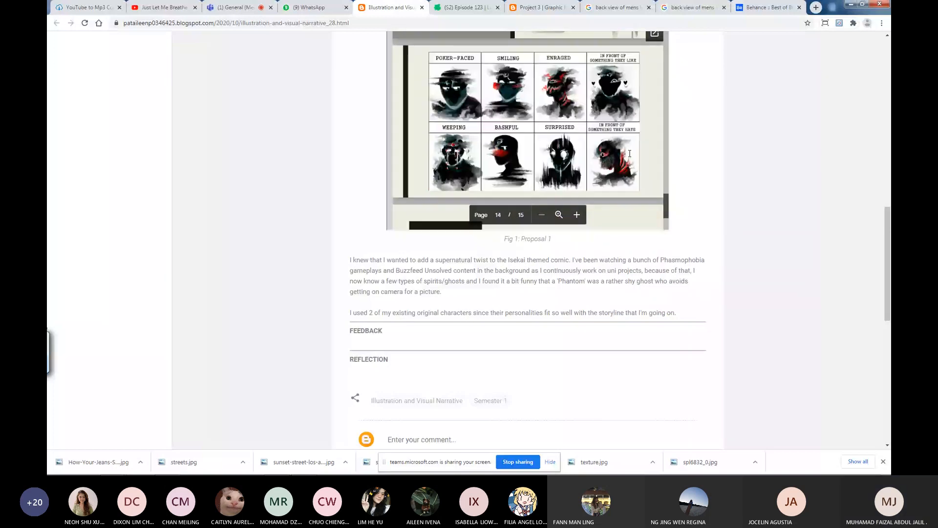
scroll(629, 153, down, 3)
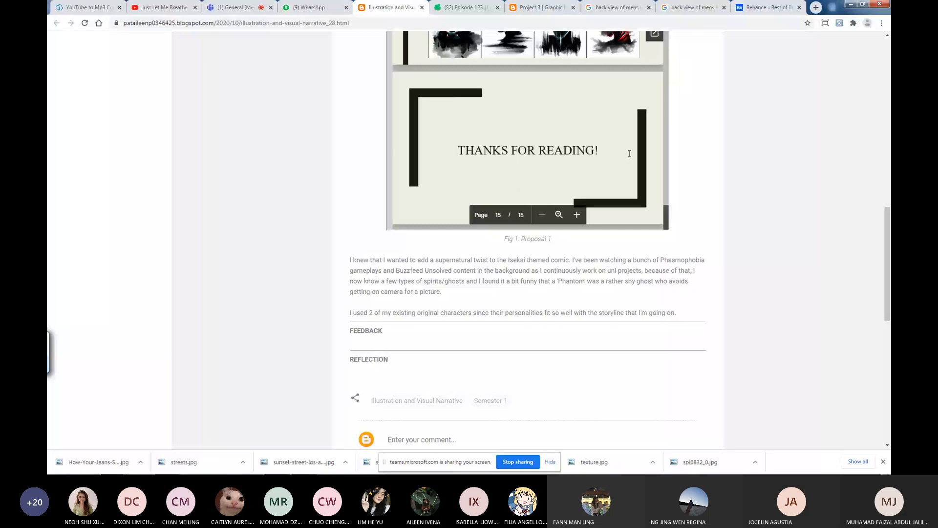
scroll(630, 153, up, 3)
scroll(629, 154, up, 1)
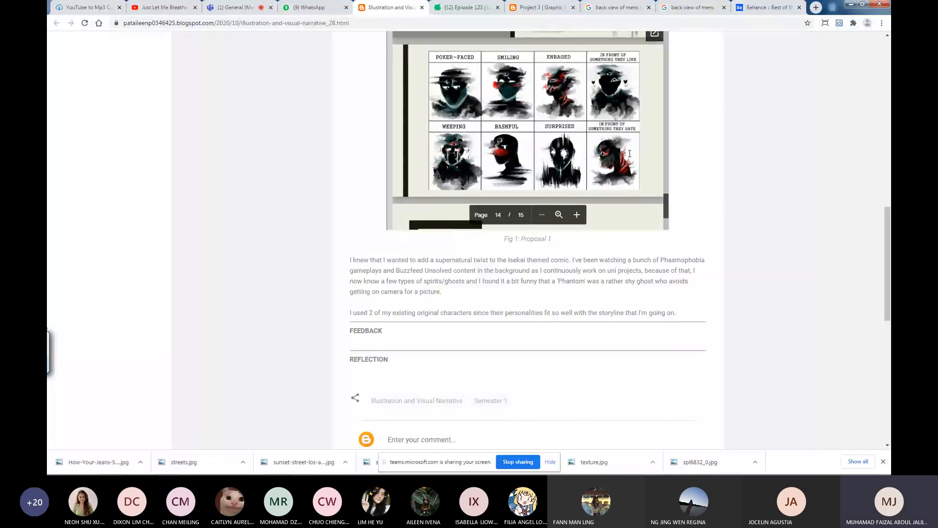
scroll(629, 154, up, 15)
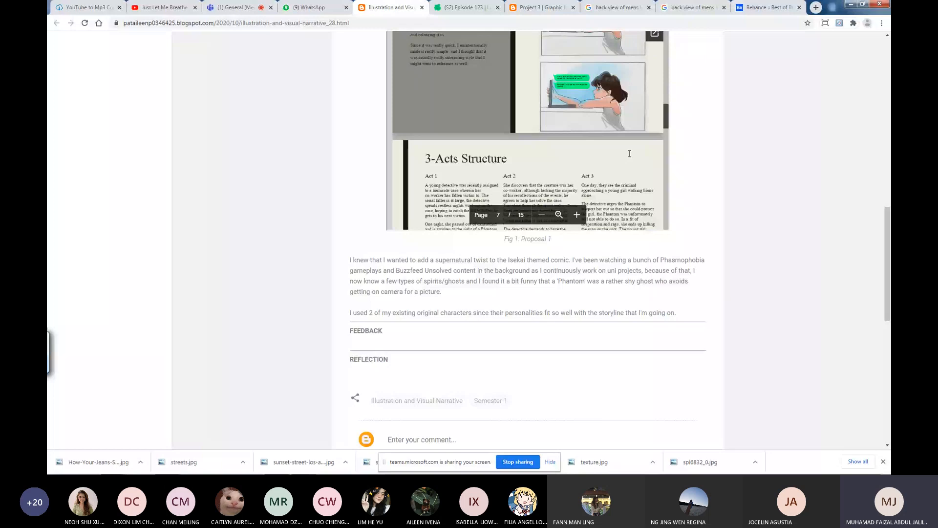
scroll(629, 153, down, 6)
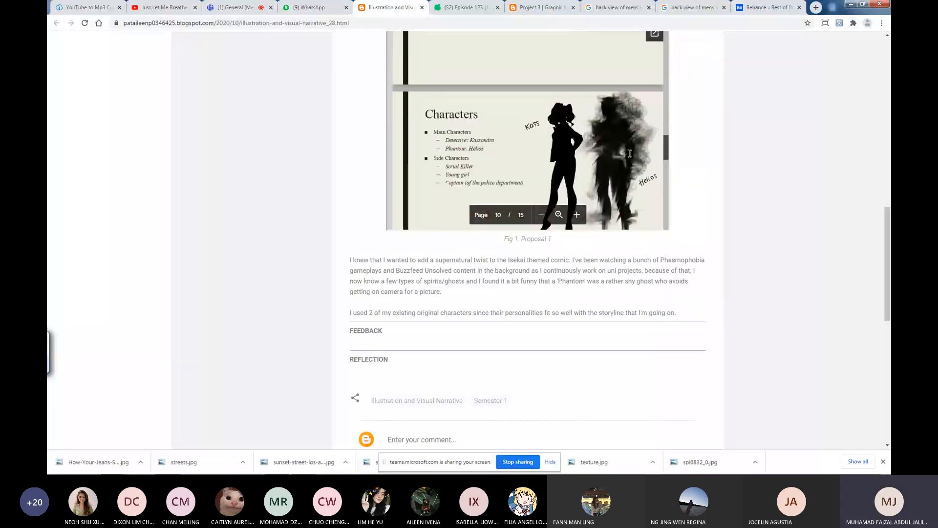
scroll(630, 153, up, 8)
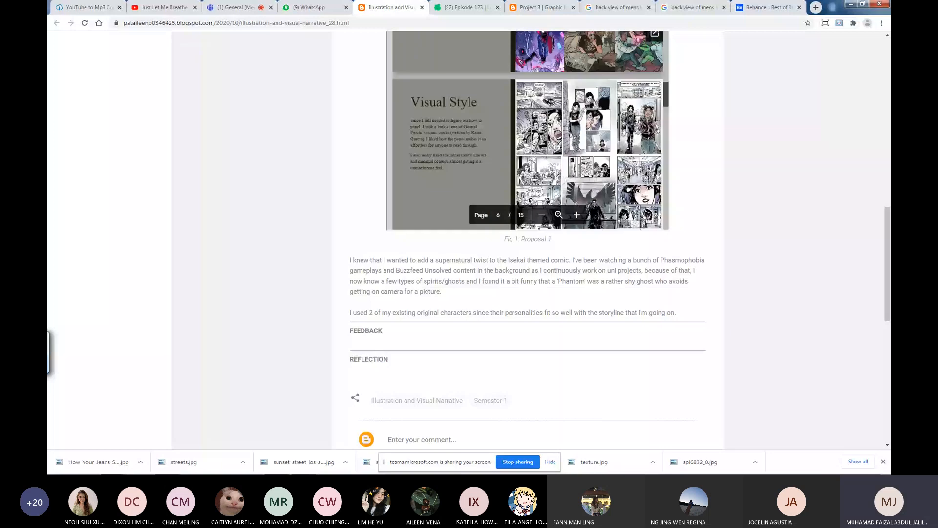
Begin a comment under the student's blog post reading "Yes you can proceed and work with the thumnails sketch for every pages".
scroll(626, 169, down, 2)
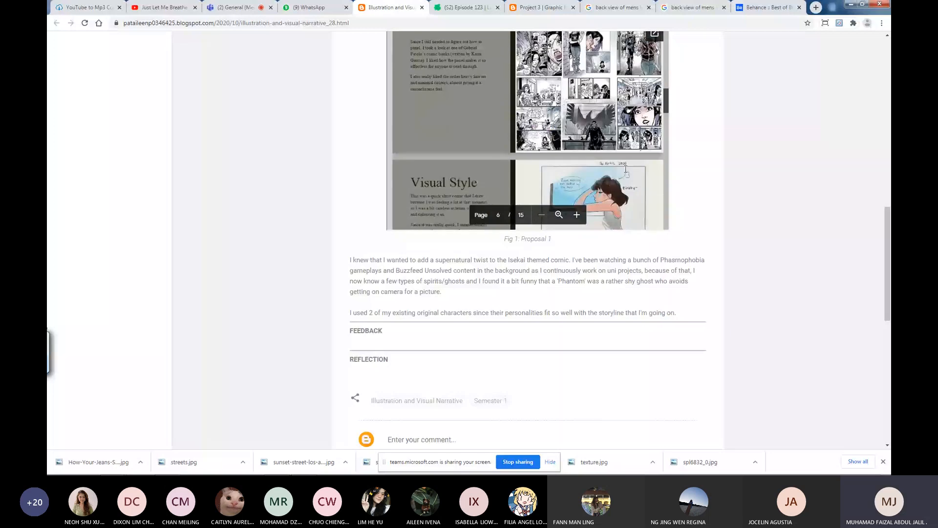
scroll(625, 169, down, 8)
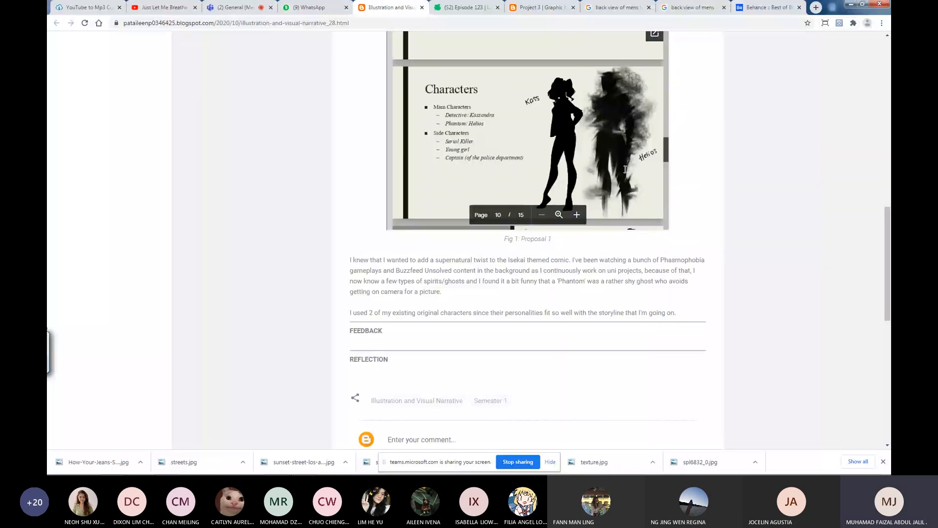
scroll(626, 169, down, 10)
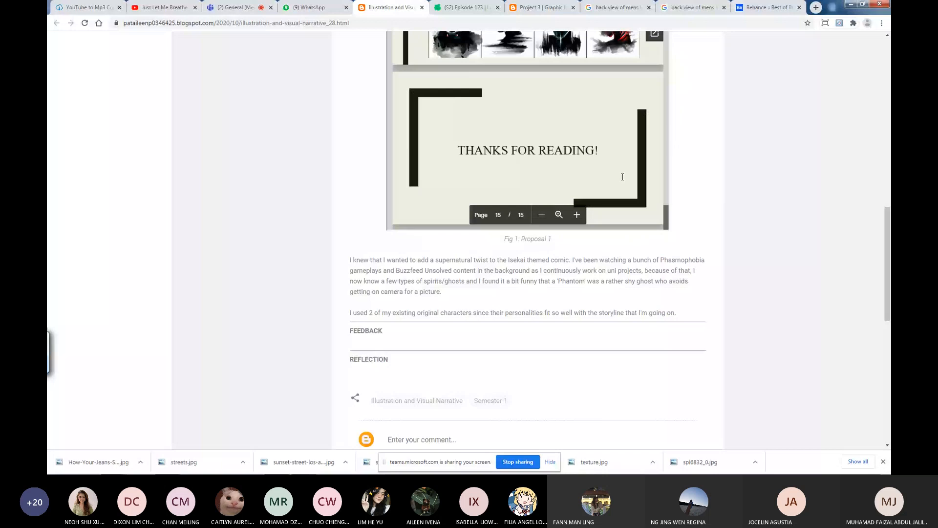
scroll(458, 300, down, 1)
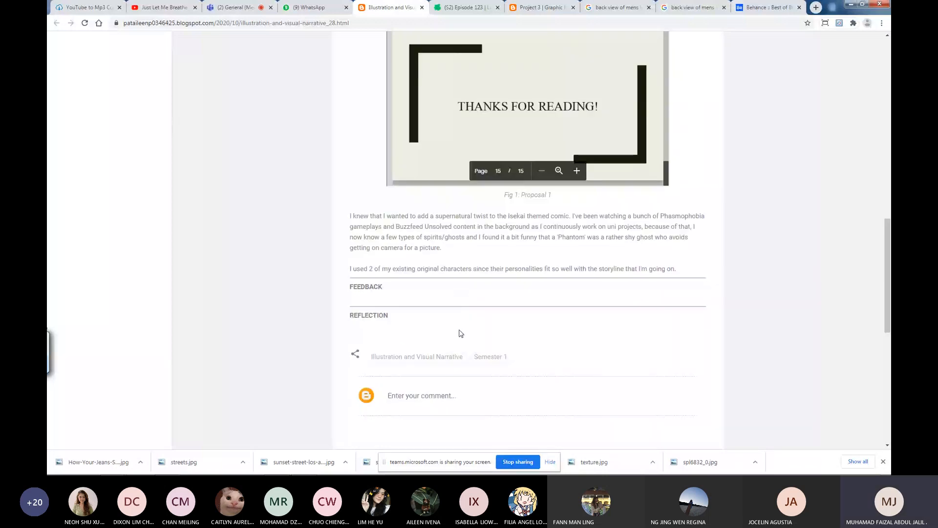
scroll(522, 332, down, 3)
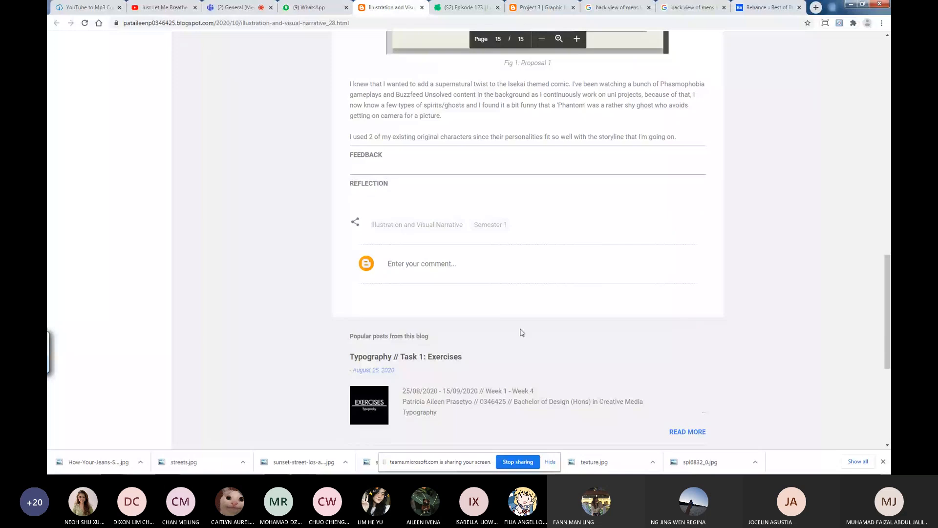
click(423, 264)
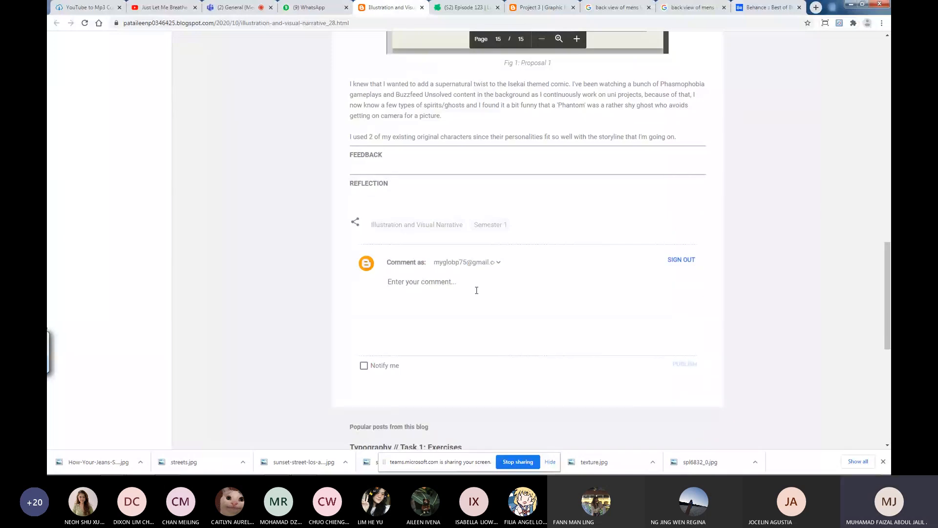
text(Yes you can )
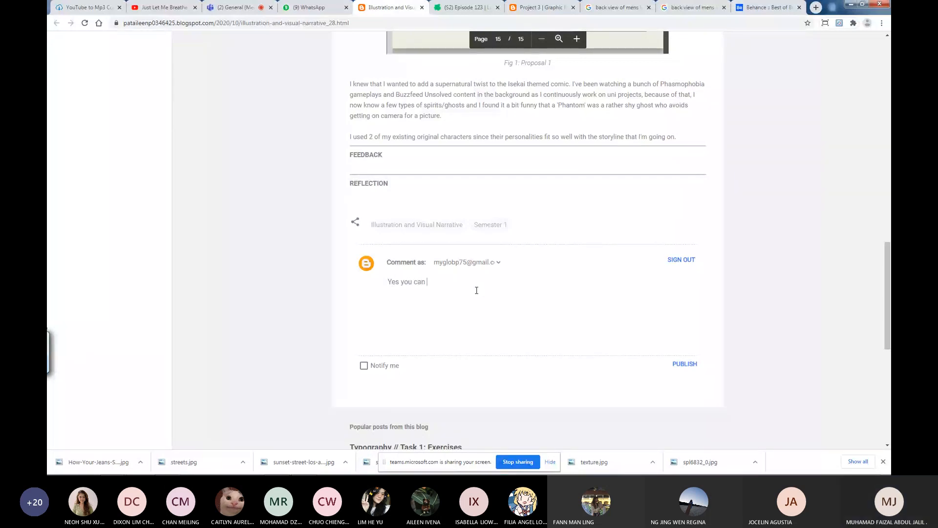
text(proceed and)
text(work with the thumnails sketch )
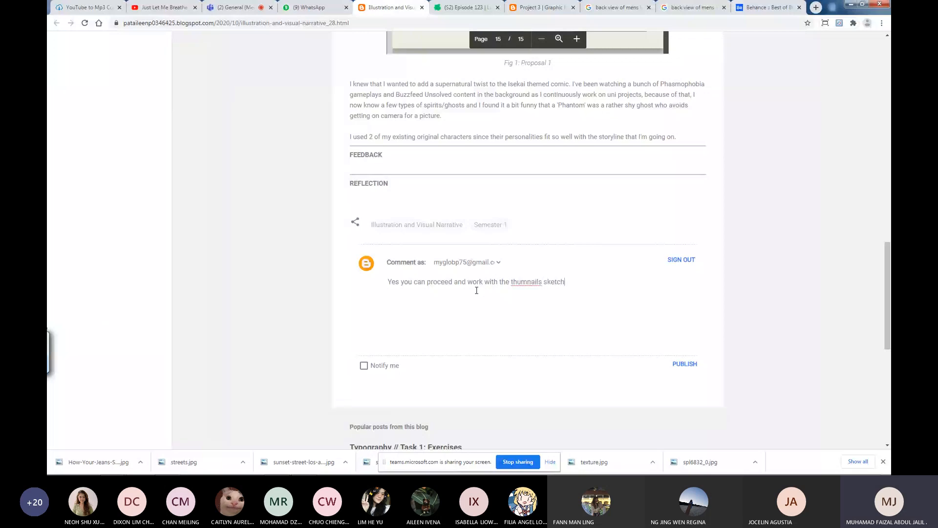
text(fr)
text(r every pages)
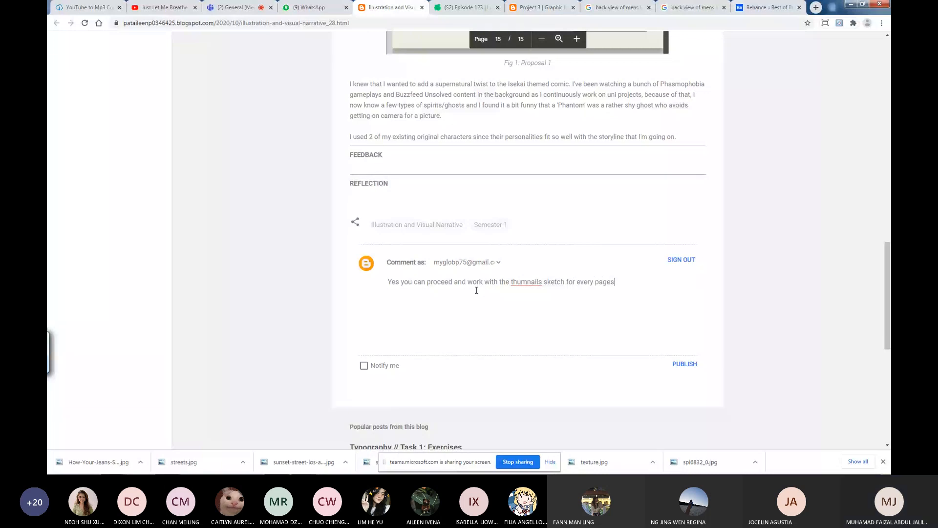
Continue the comment with "10 page and we would love to see the direction of the visual based from here. On Sunday ." and publish it.
text( 10 page and w)
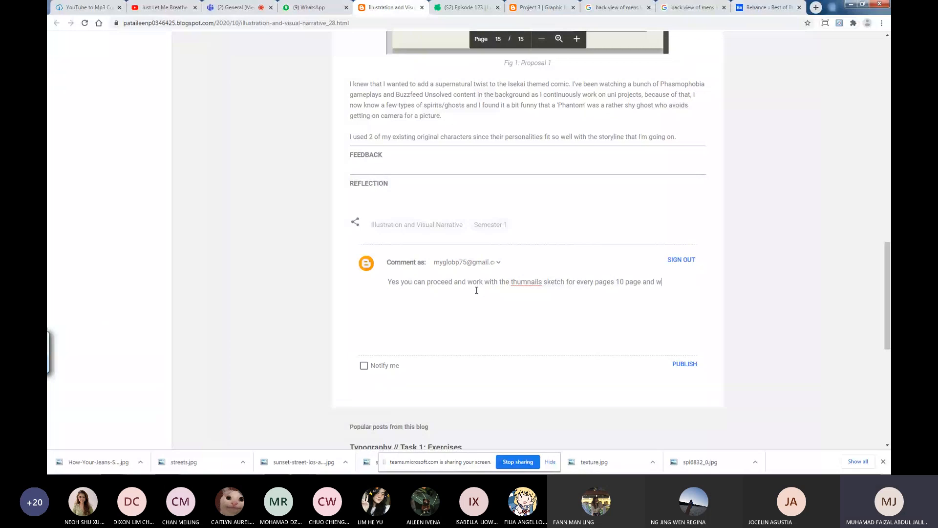
text(e would love to see th)
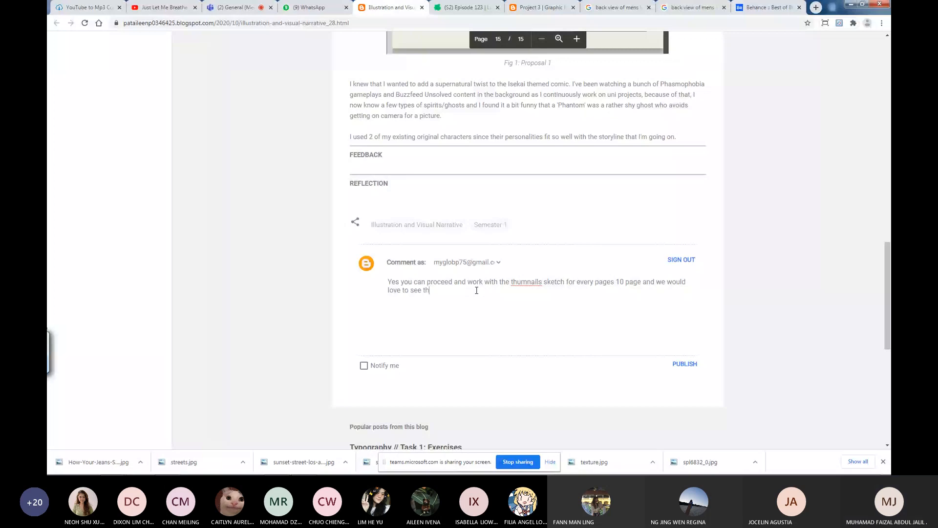
text(e direction o)
key(BackSpace)
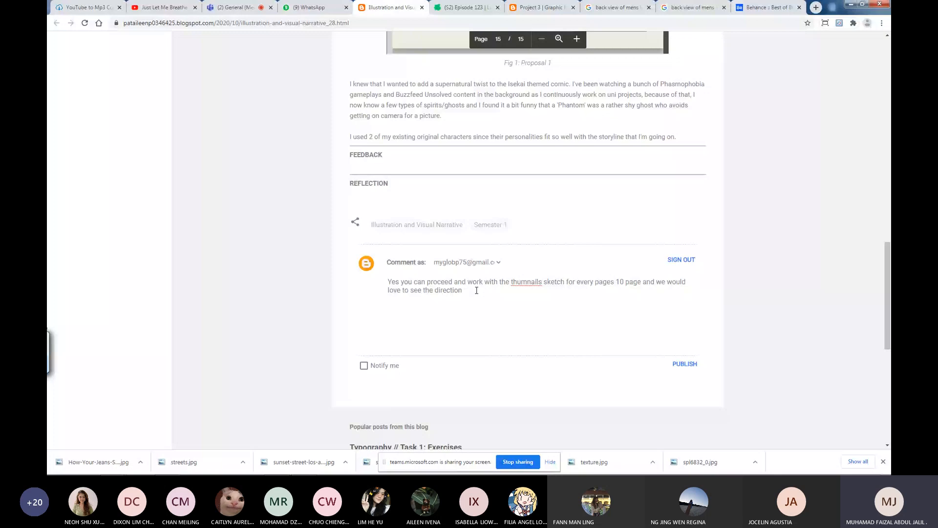
text(of the visual based from)
text(here. On Sunday .)
click(691, 363)
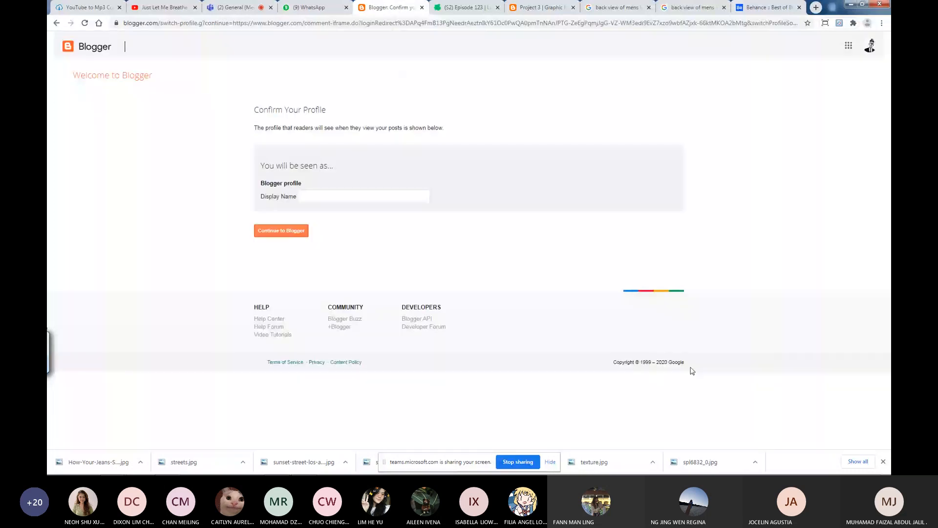
Enter the lecturer's name as the Blogger display name and confirm the profile.
click(318, 196)
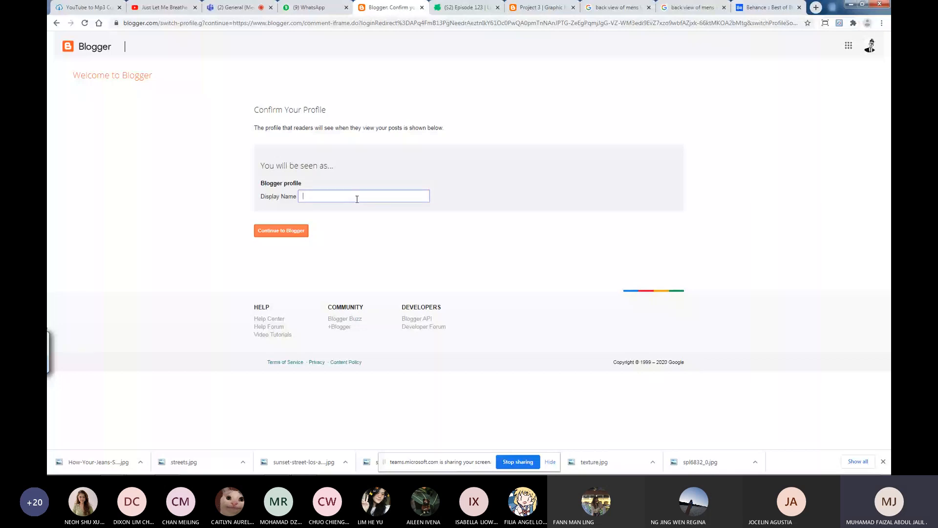
text(mr Faizal)
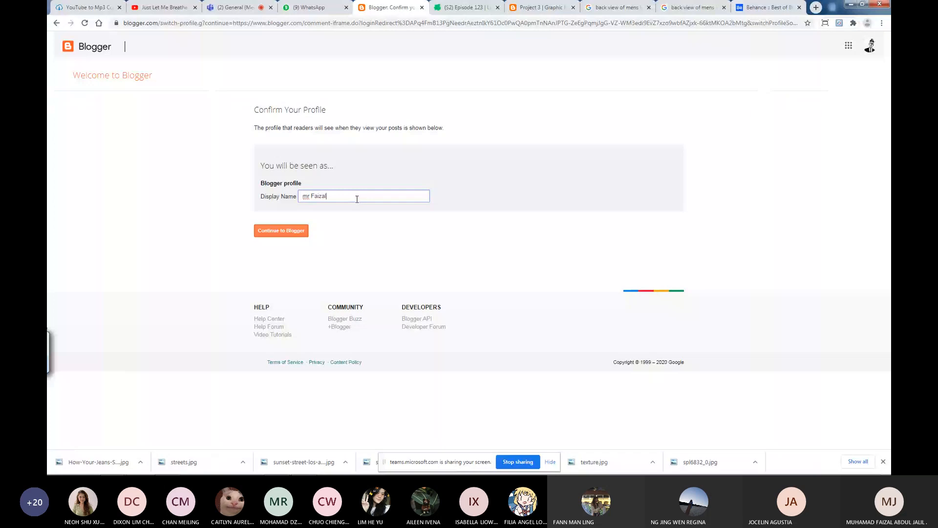
click(307, 229)
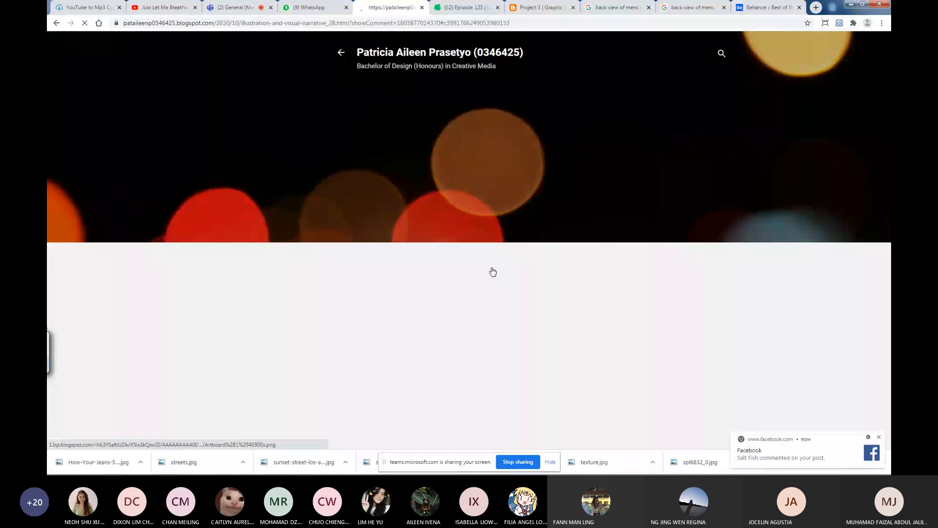
Check the published comment on the blog post and open the embedded proposal on its own in Google Drive.
scroll(584, 264, up, 10)
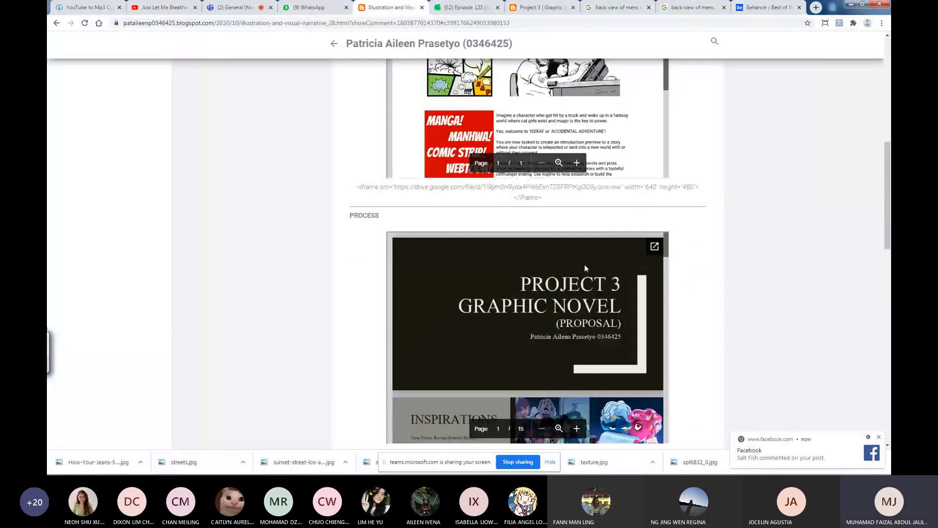
scroll(584, 265, down, 5)
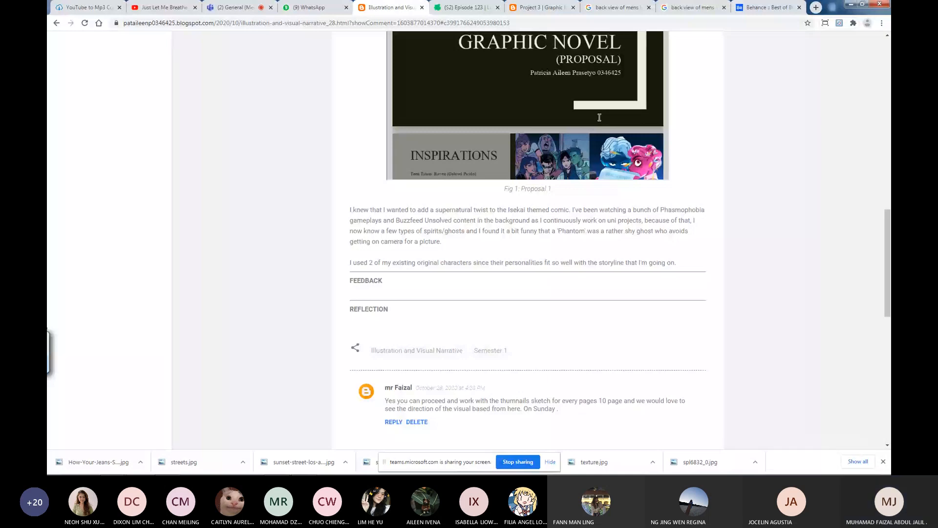
scroll(636, 195, up, 5)
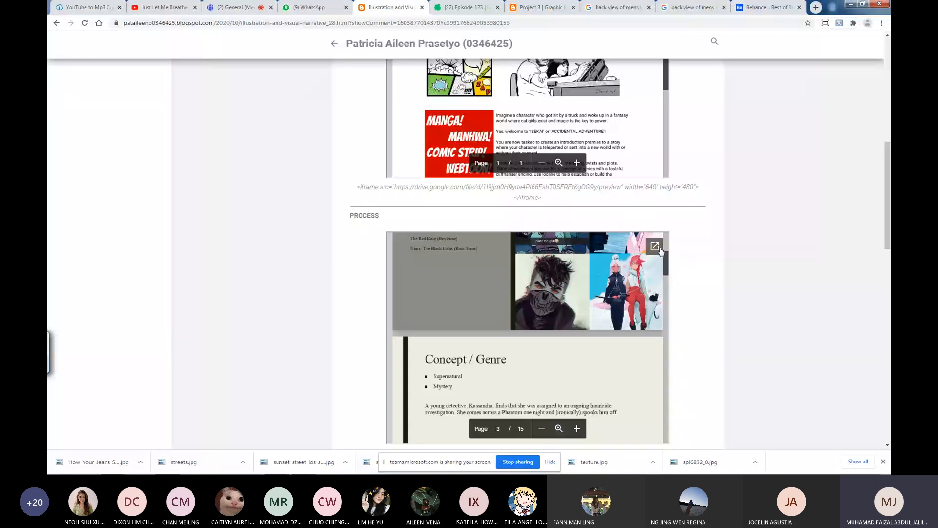
click(655, 247)
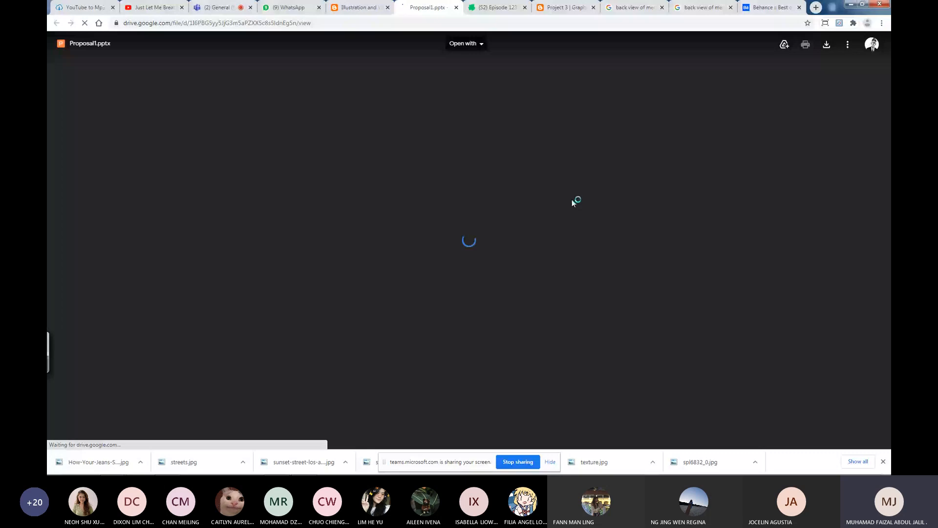
Examine the proposal's 3-Acts Structure, Simple Event Timeline and Characters slides, and revisit the title, expression sheet and Helios slides.
scroll(659, 222, down, 15)
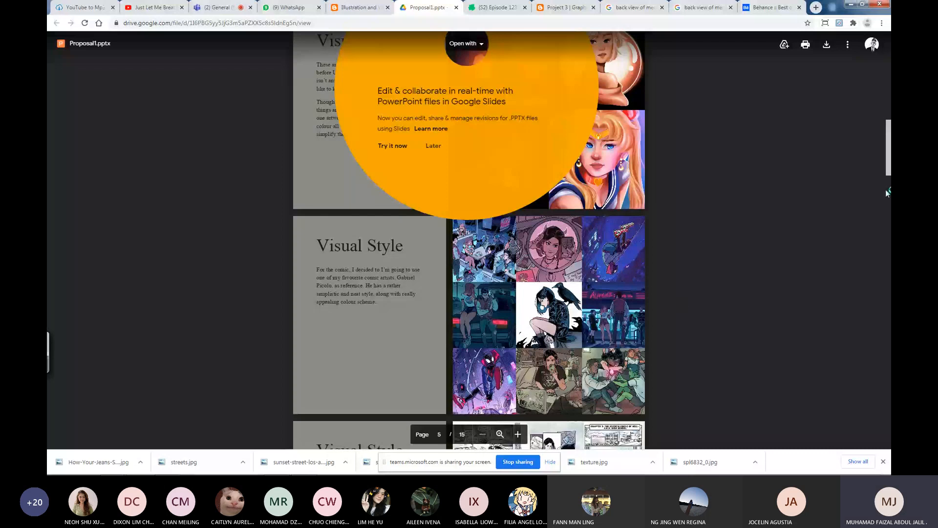
click(886, 189)
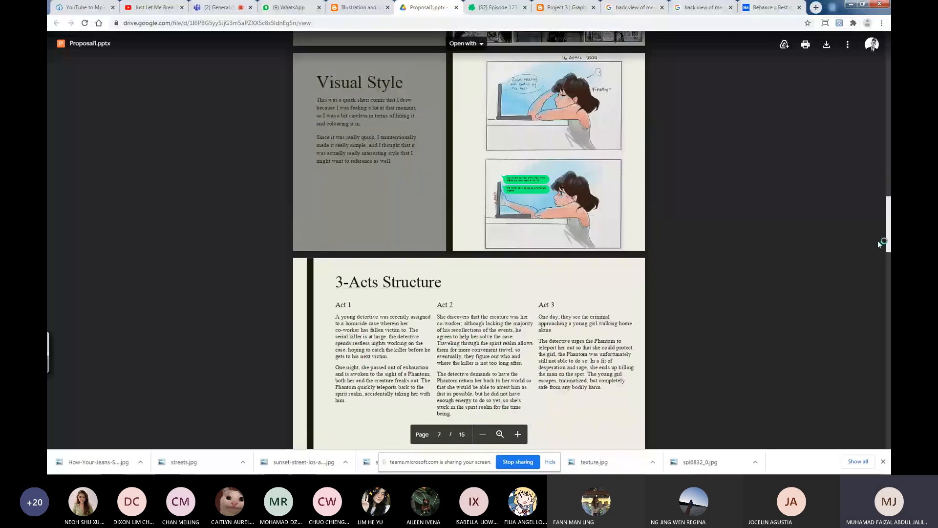
scroll(877, 242, down, 2)
scroll(876, 245, up, 1)
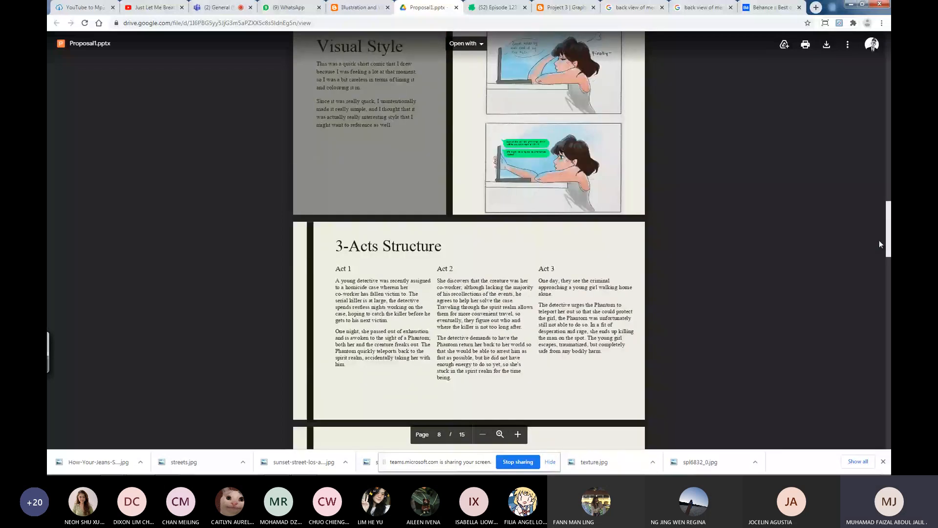
scroll(878, 239, down, 1)
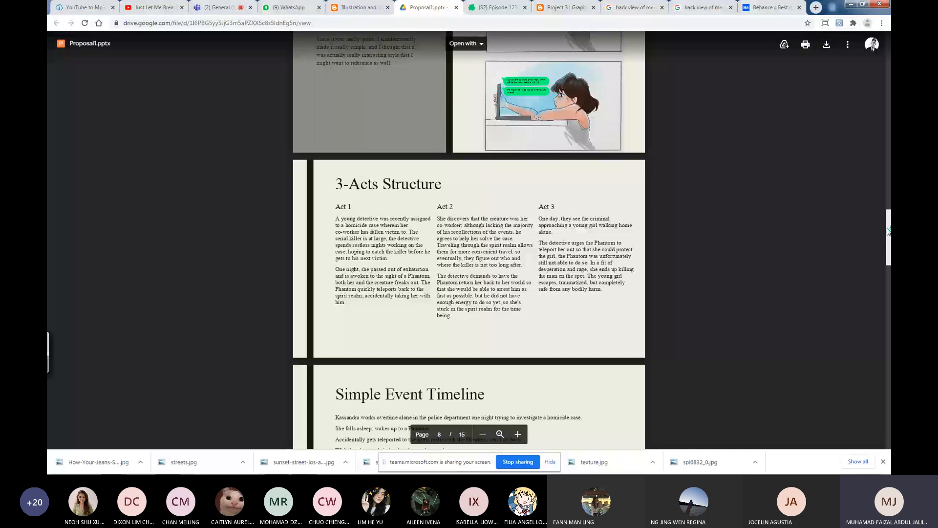
drag(888, 231, 888, 245)
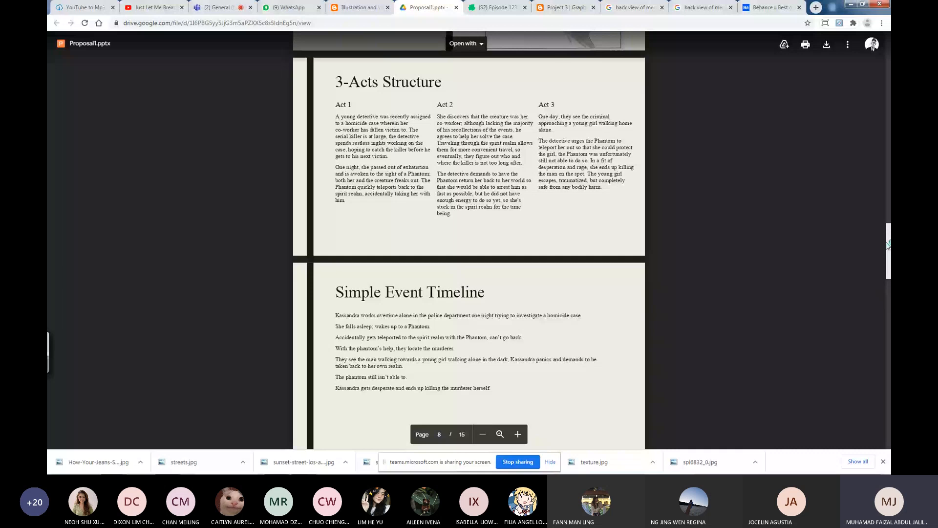
drag(888, 245, 867, 263)
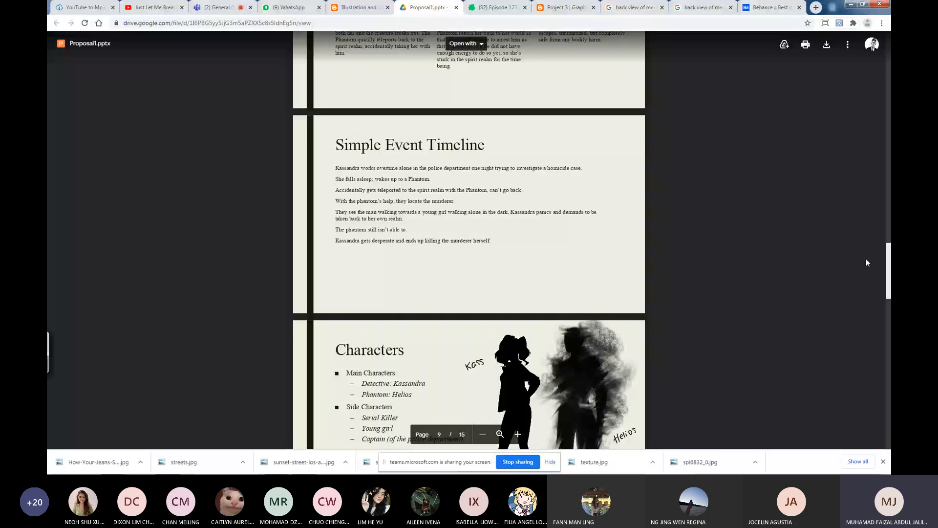
scroll(866, 262, down, 2)
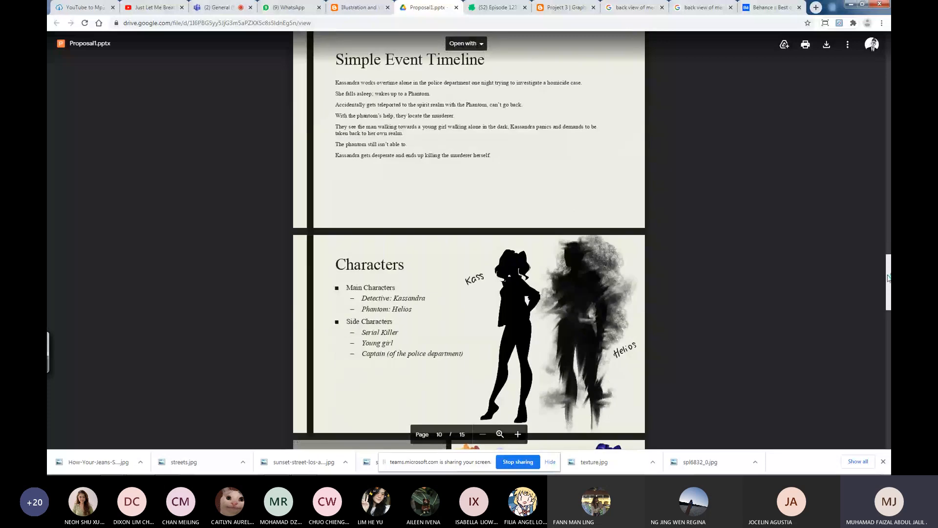
scroll(840, 230, up, 1)
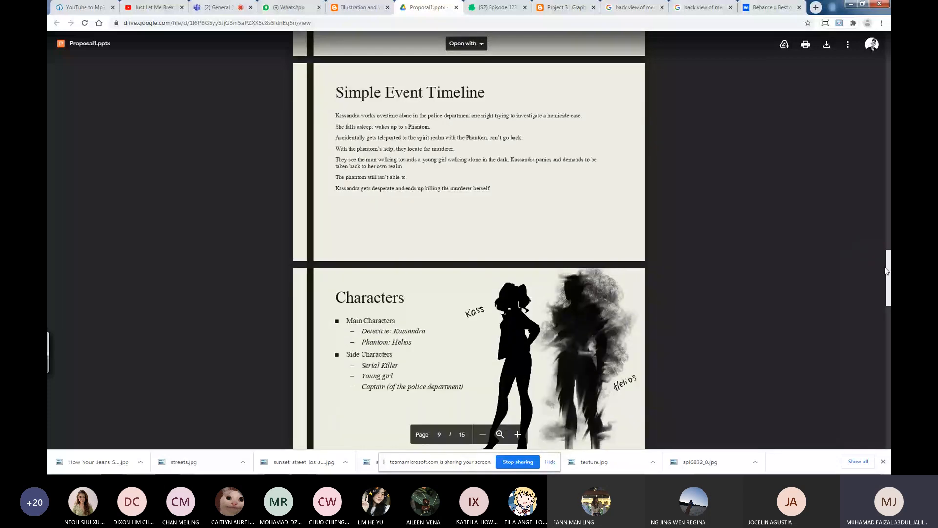
drag(887, 271, 870, 49)
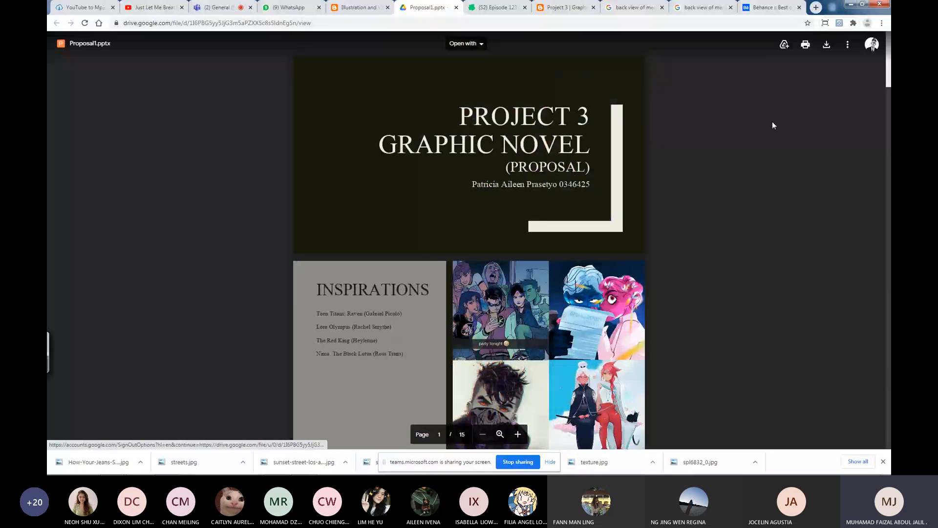
drag(888, 80, 871, 351)
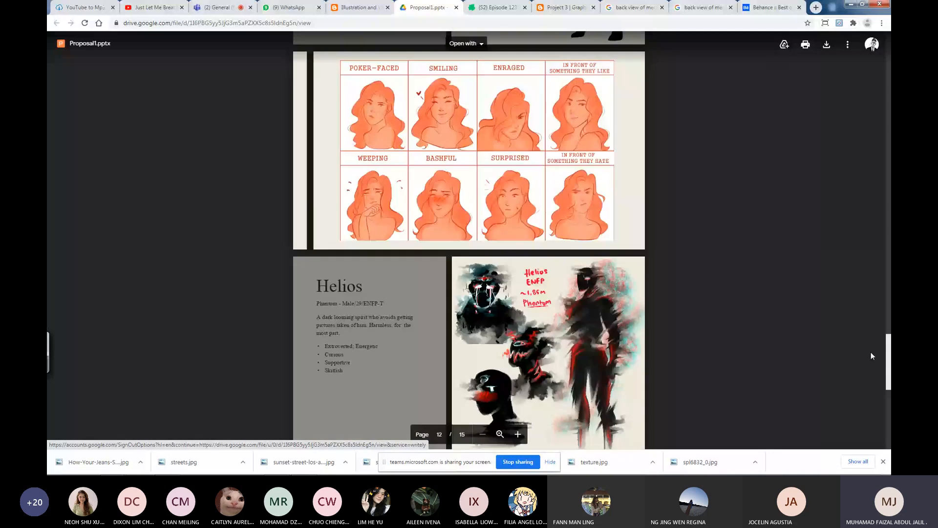
Switch to Photoshop, view the W10_chracter paint styles.psd artwork with the Move tool active, and bring up the W10_g2pm.psd comic page.
mouse_move(303, 470)
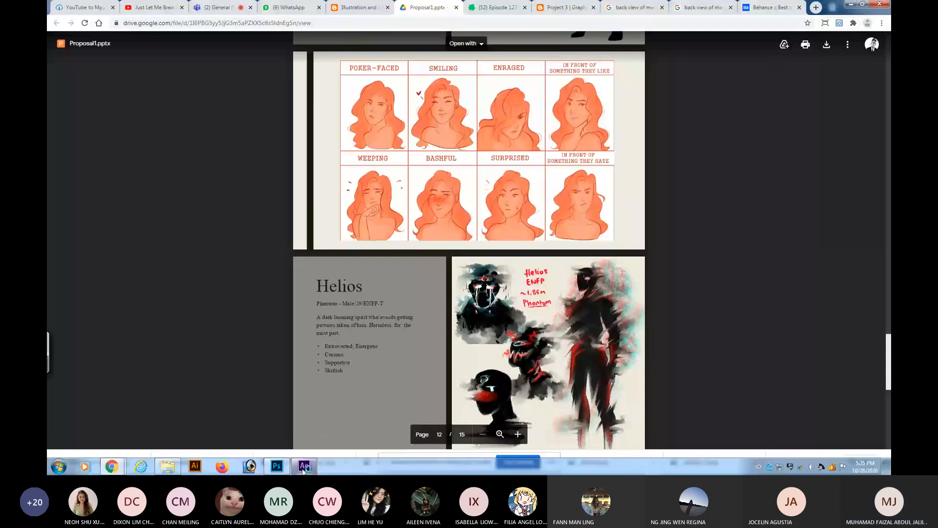
click(285, 469)
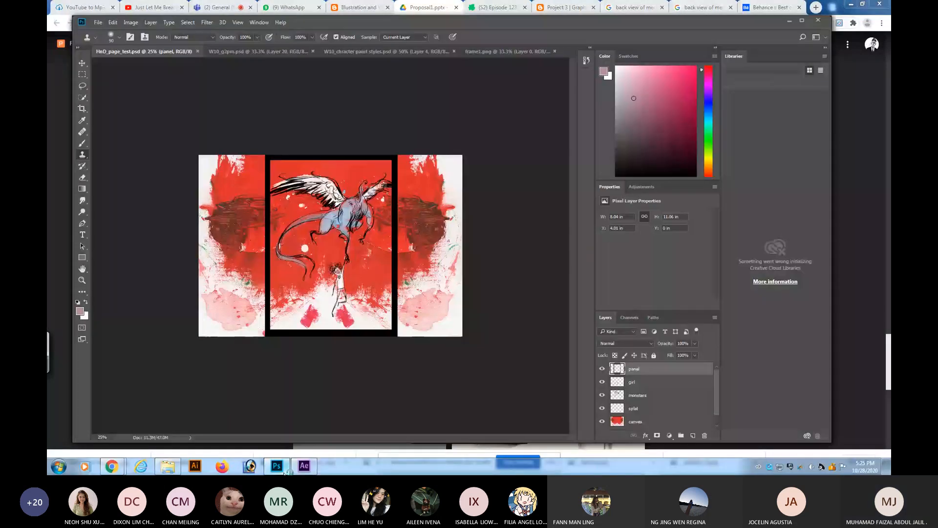
click(351, 53)
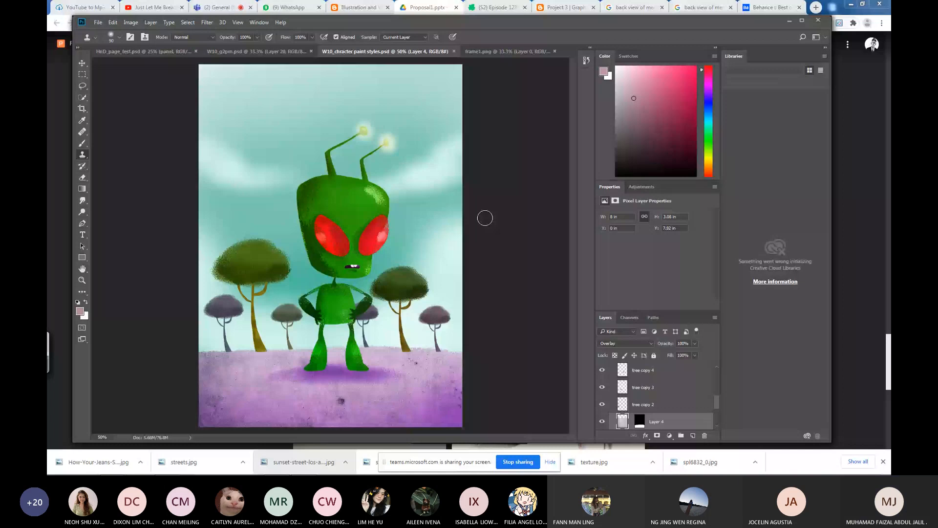
key(v)
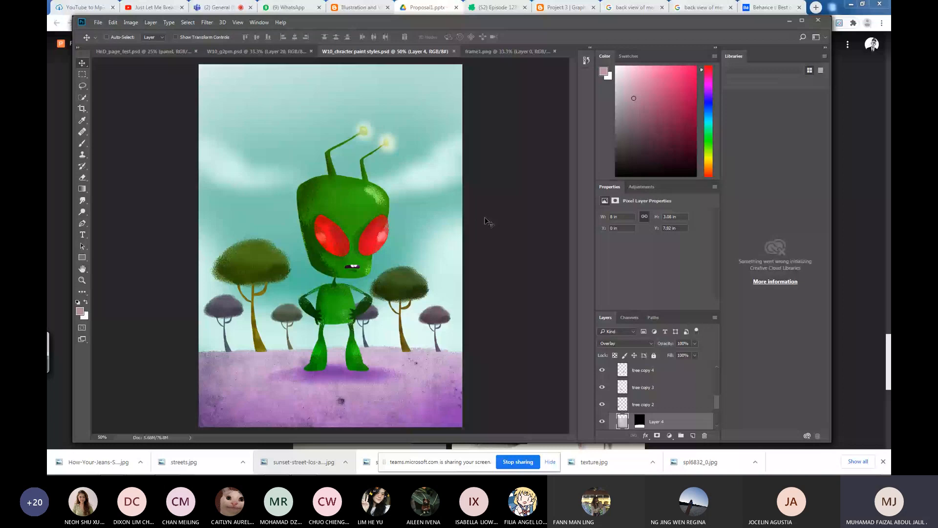
click(277, 51)
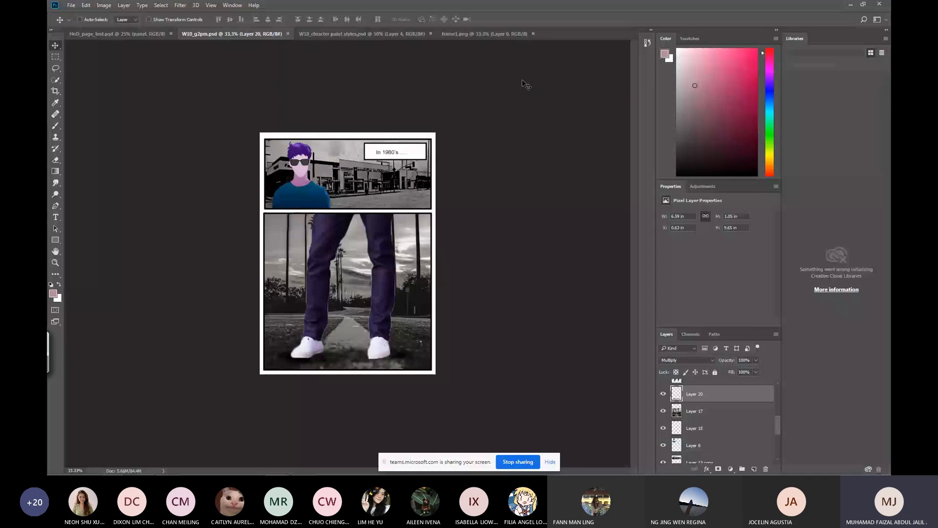
Close frame1.png, W10_chracter paint styles.psd, W10_g2pm.psd and HnD_page_test.psd, and minimise Photoshop.
key(ctrl+Tab)
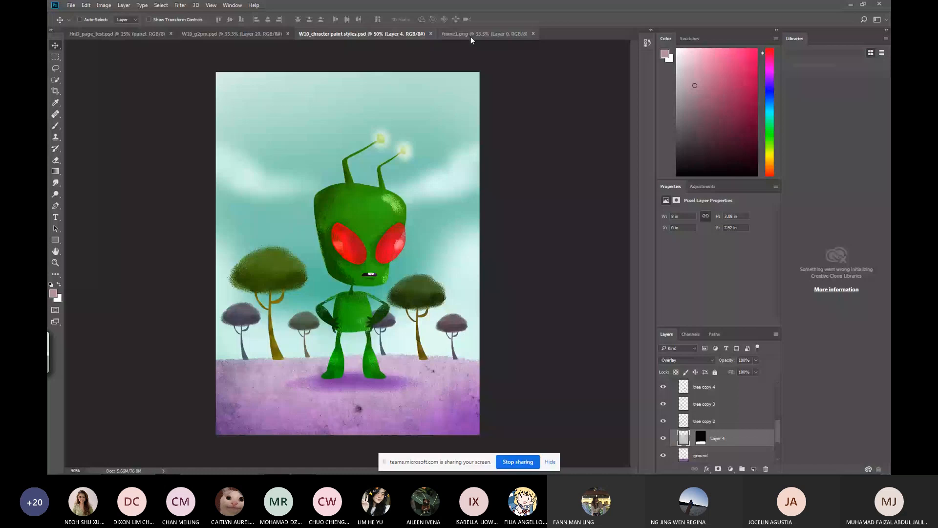
click(470, 35)
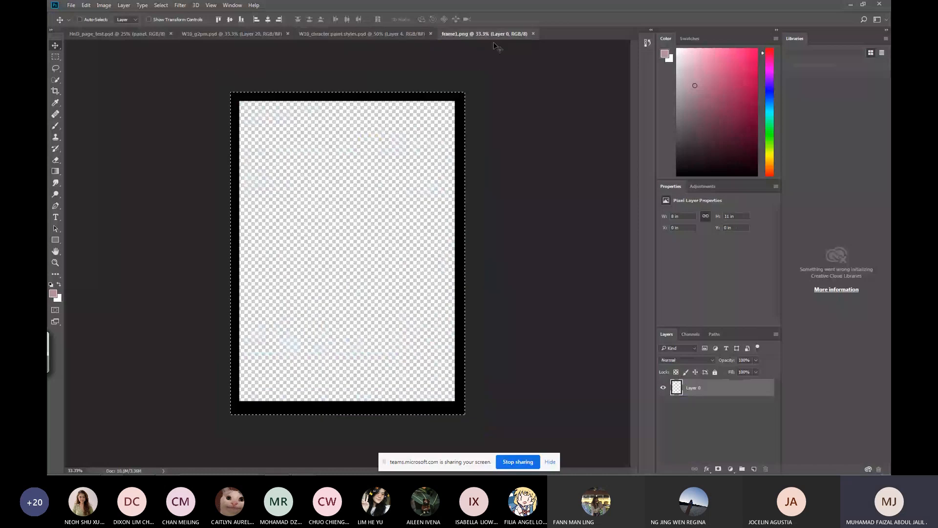
key(ctrl+w)
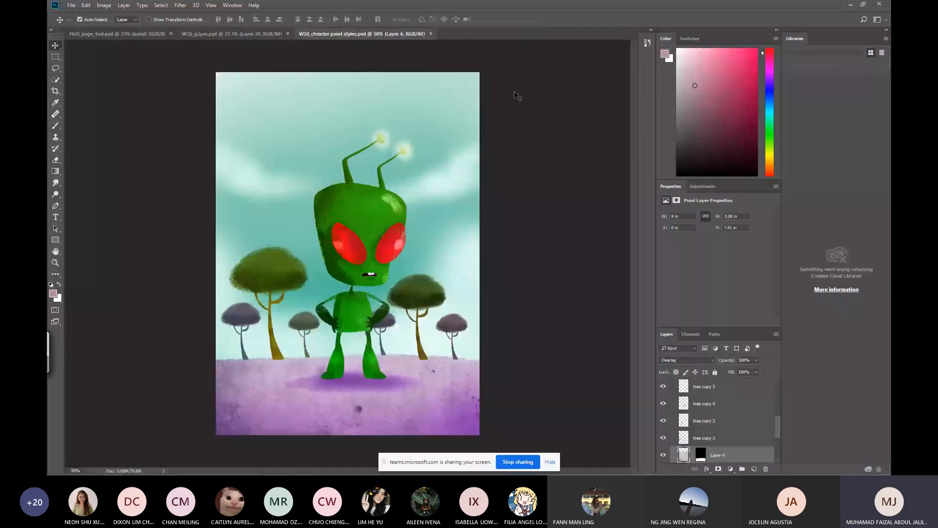
key(ctrl+w)
key(ctrl+w)
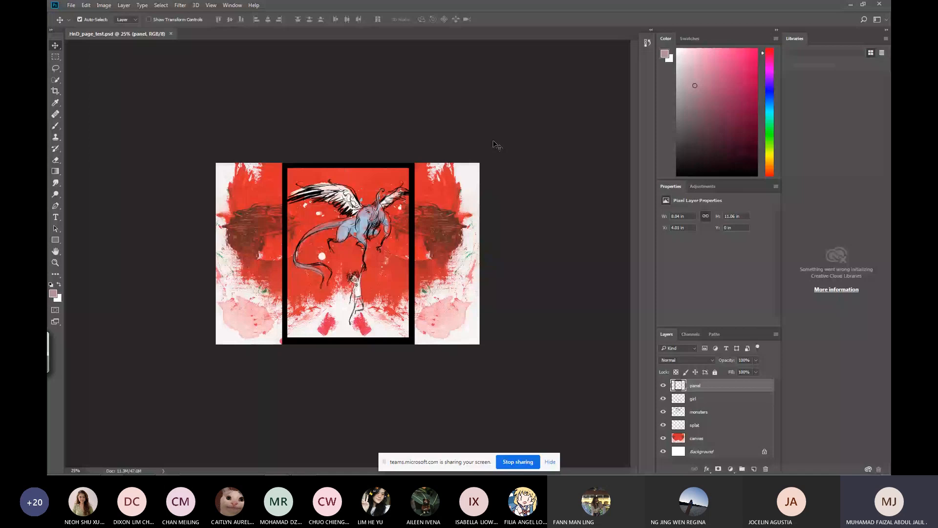
key(ctrl+w)
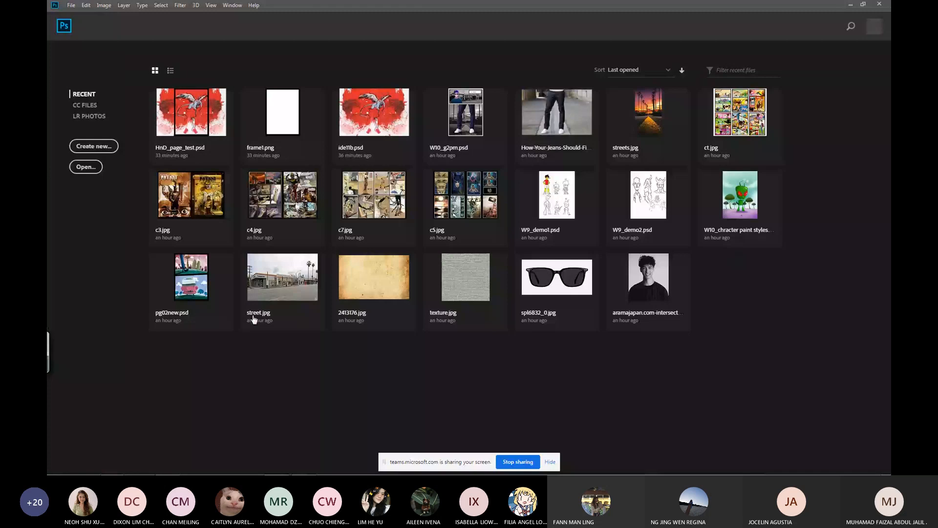
click(851, 4)
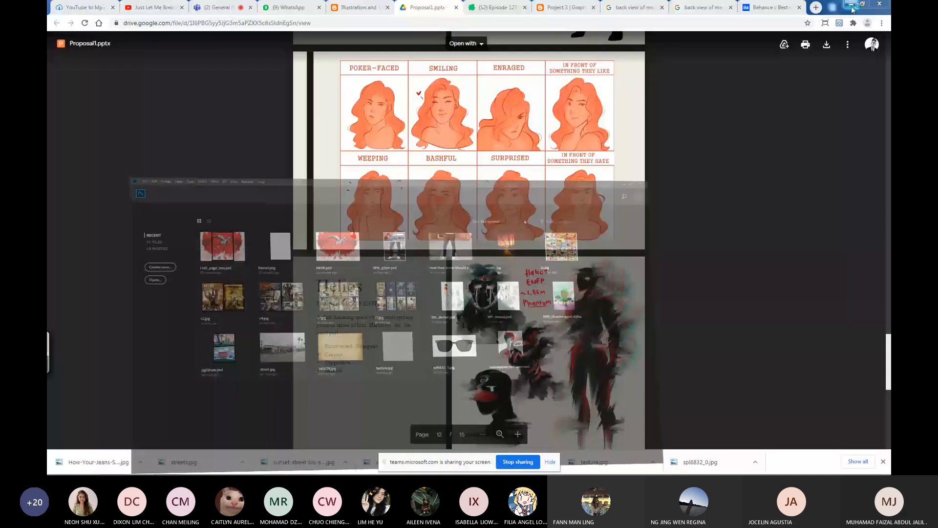
Check the Teams meeting and switch to WhatsApp Web to view the open chat contact's enlarged profile photo.
click(230, 6)
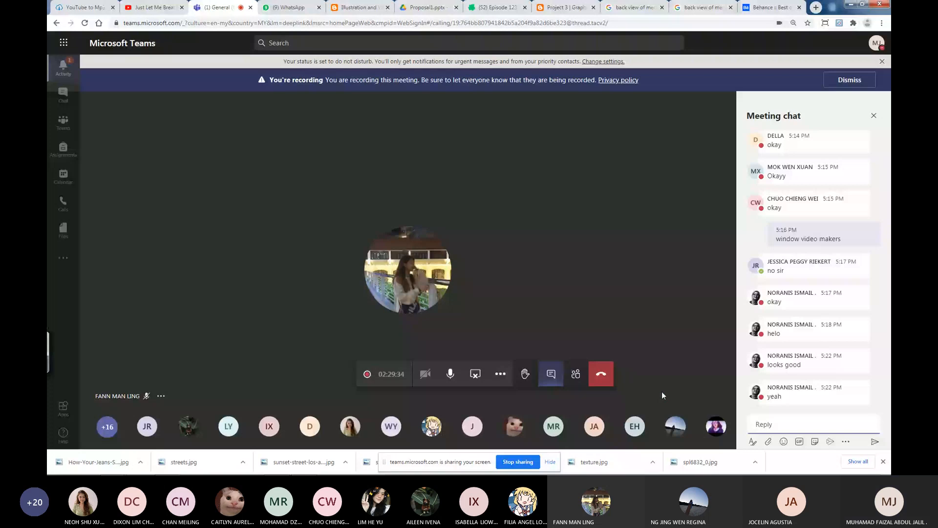
key(ctrl+Tab)
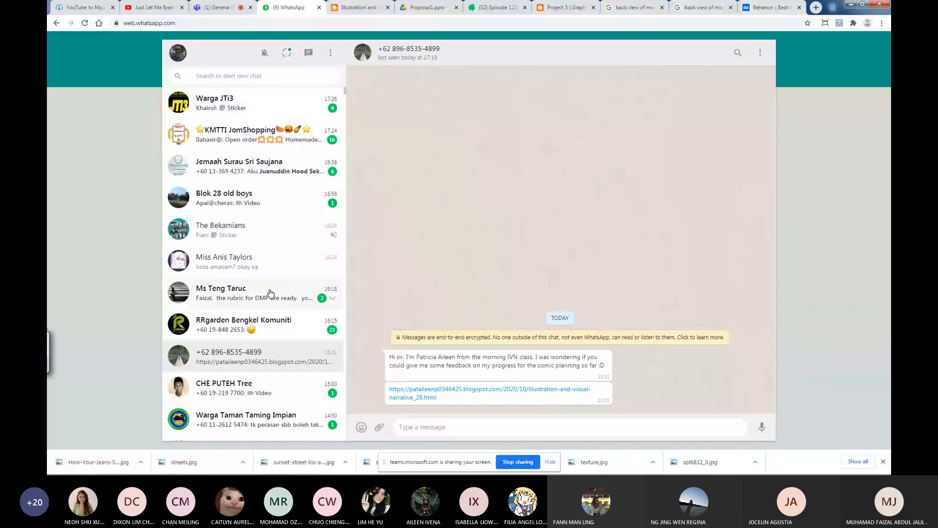
scroll(269, 292, down, 3)
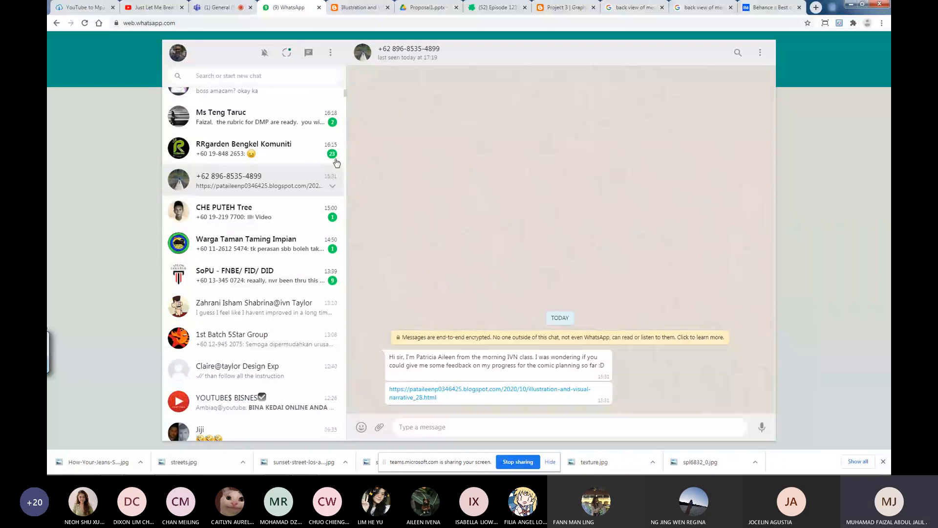
click(362, 52)
click(683, 129)
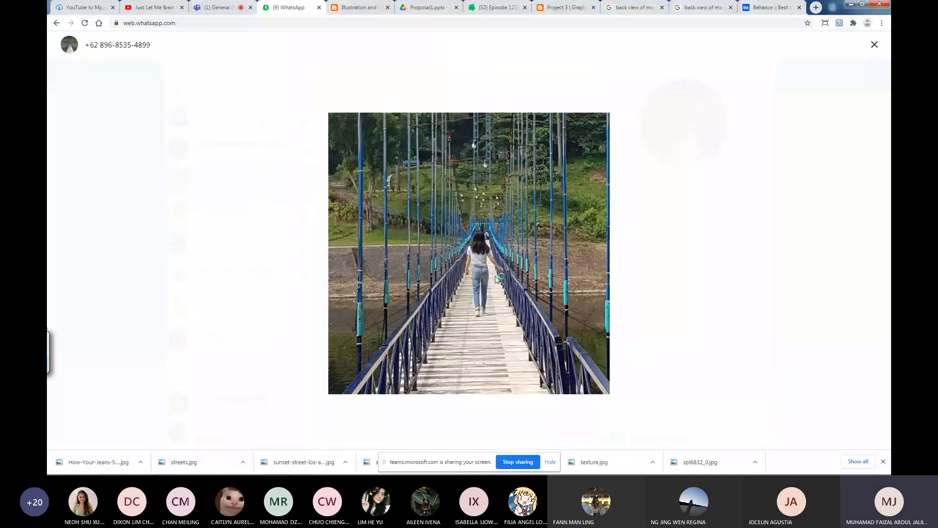
click(874, 46)
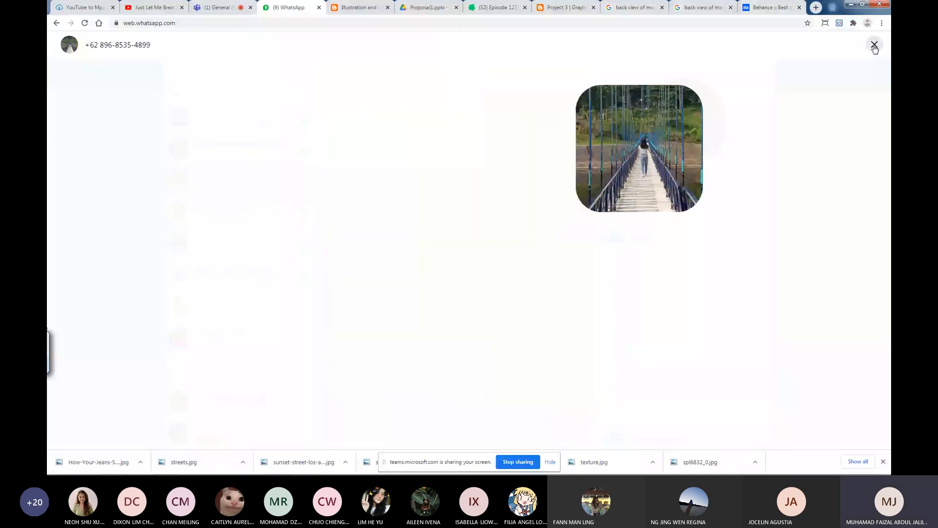
Return to the Teams meeting and close the meeting chat.
click(206, 9)
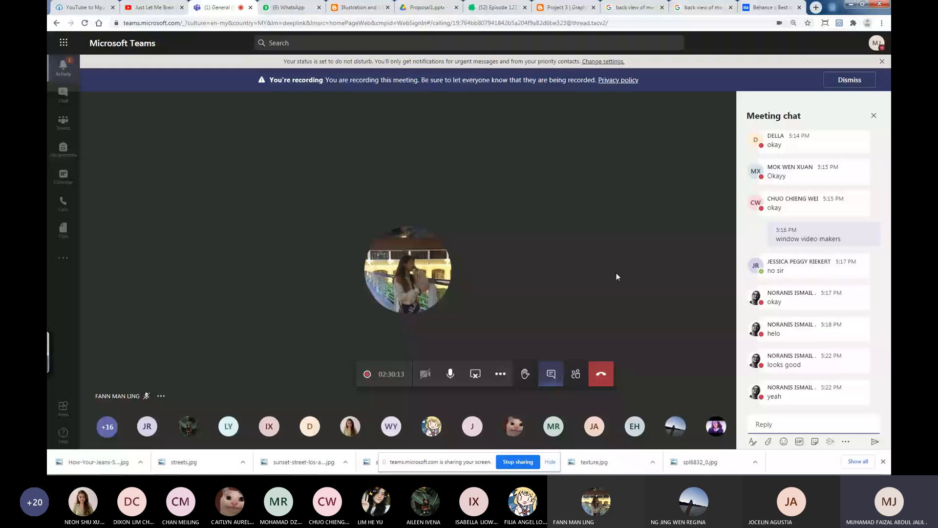
click(411, 277)
click(874, 116)
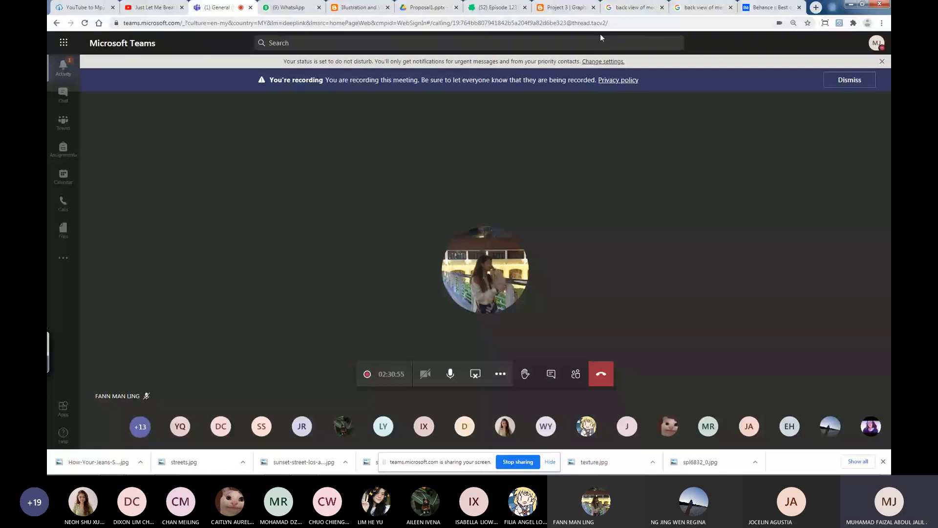
Check the General channel's assigned work and due dates, including Project 3 - Motion Comic, and return to the full meeting view.
click(69, 79)
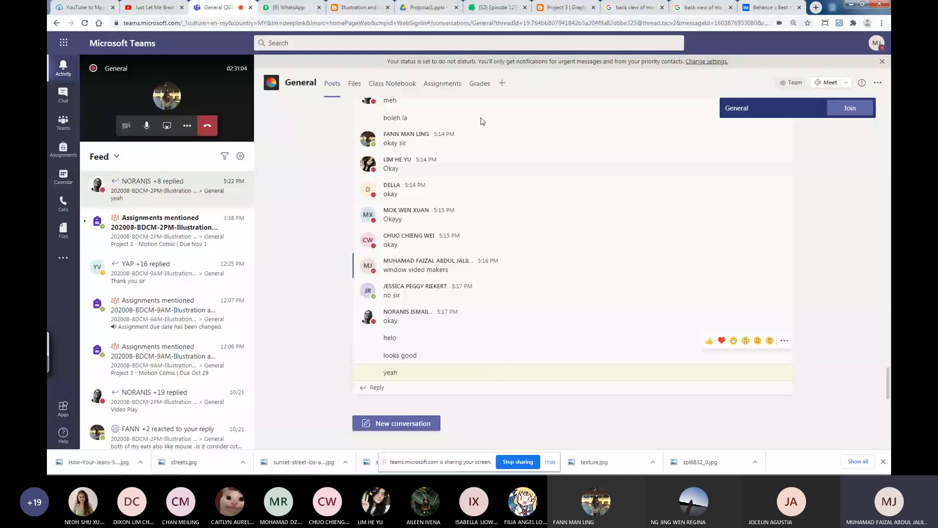
click(442, 83)
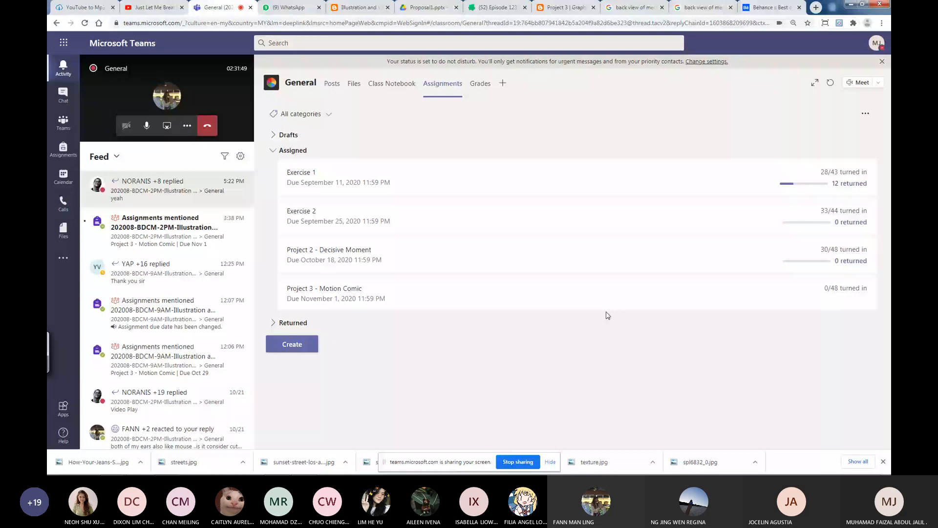
click(224, 90)
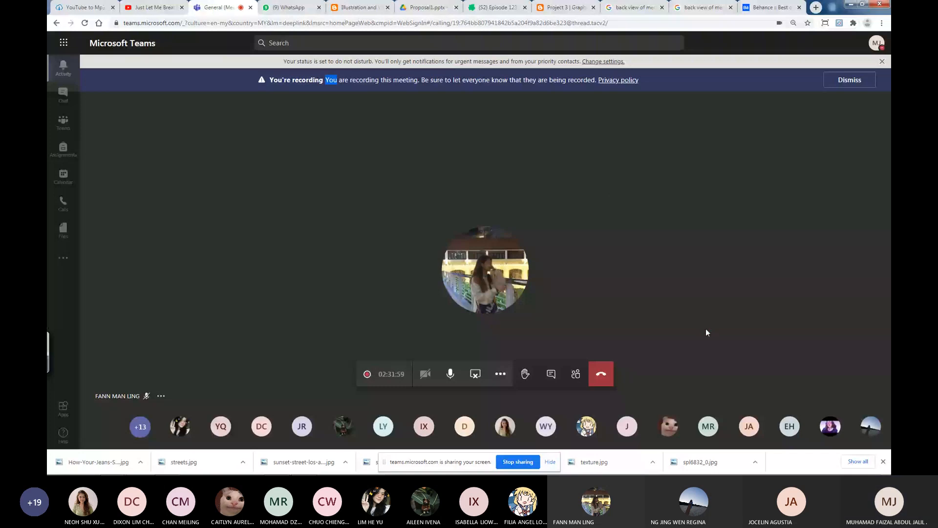
Check the latest meeting chat messages, close the chat and open the meeting's additional actions.
click(551, 373)
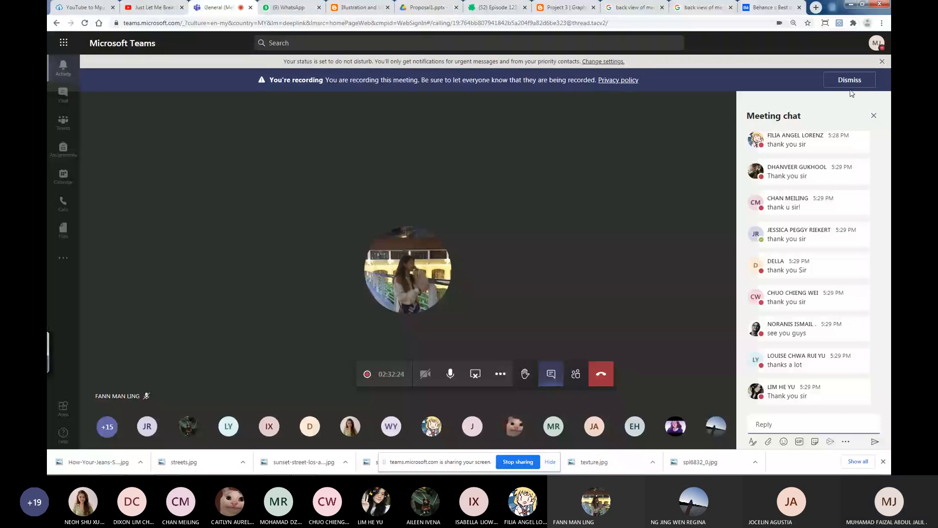
click(874, 116)
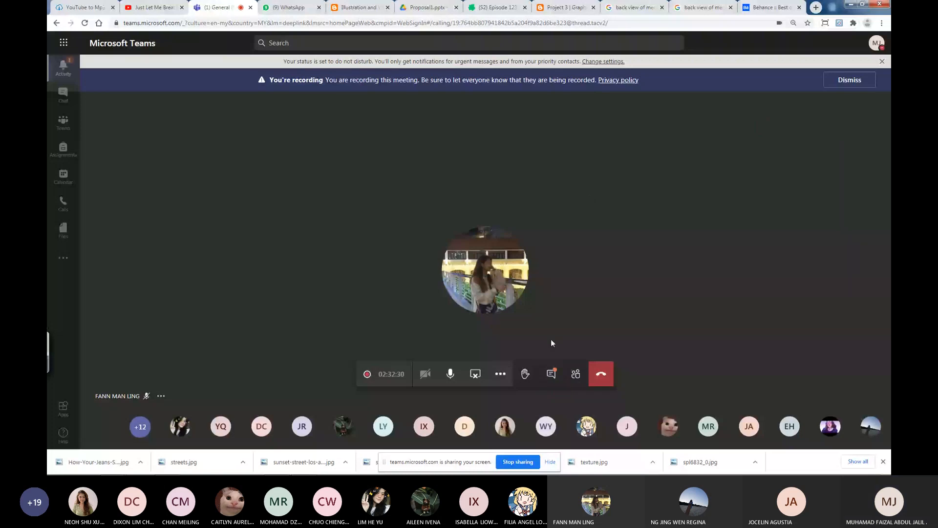
click(500, 374)
click(488, 304)
click(528, 142)
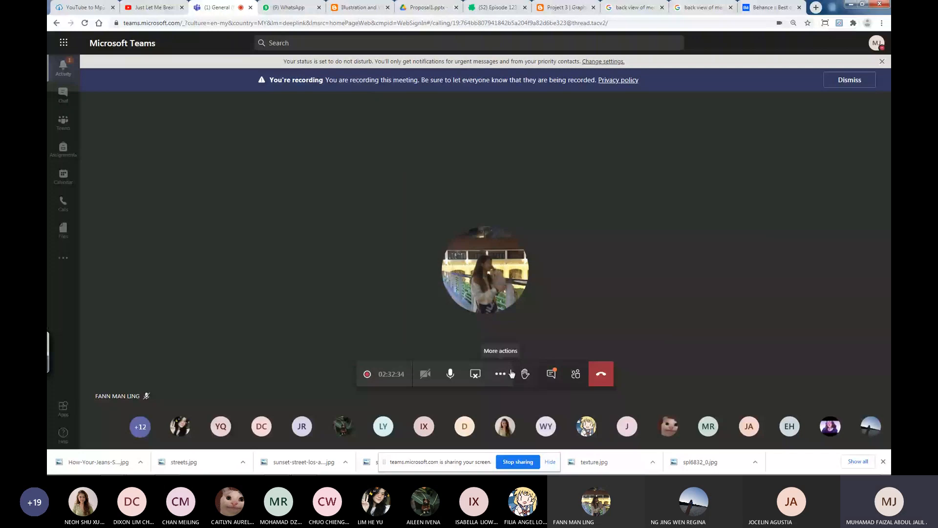